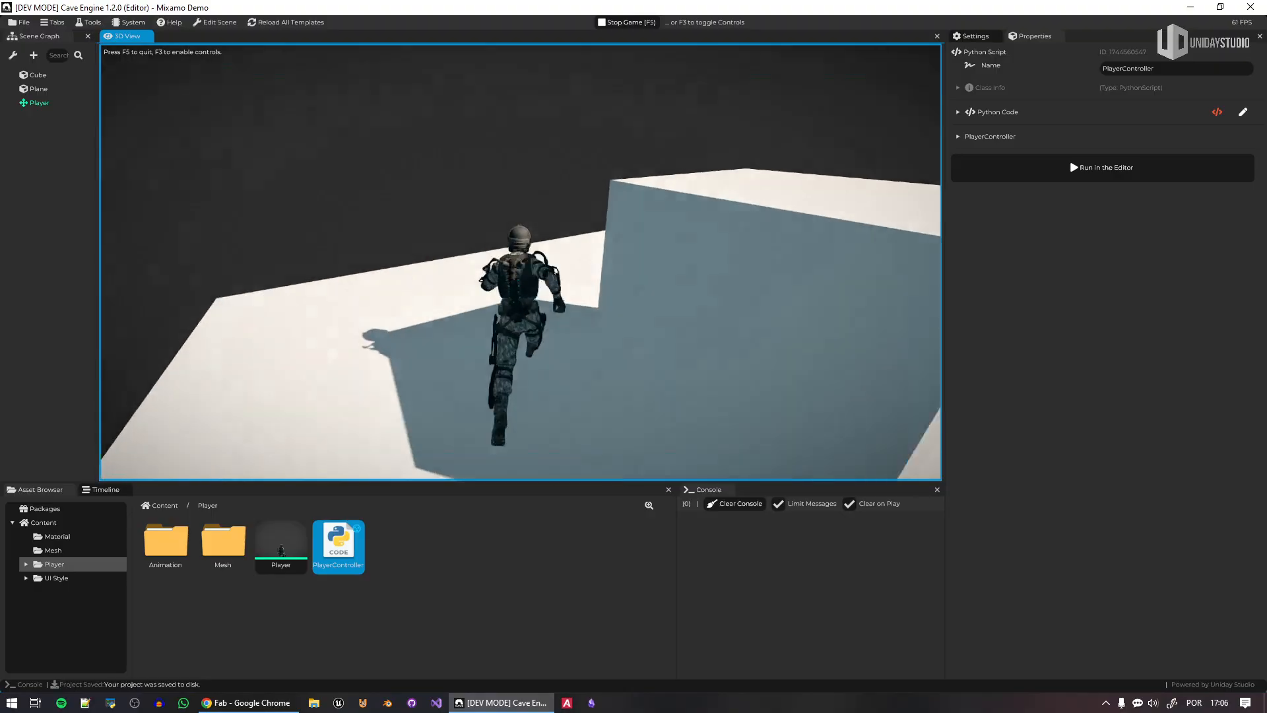
# Test the soldier character's movement around the cube and plane, and stop the running game
pyautogui.press('d')
pyautogui.press('s')
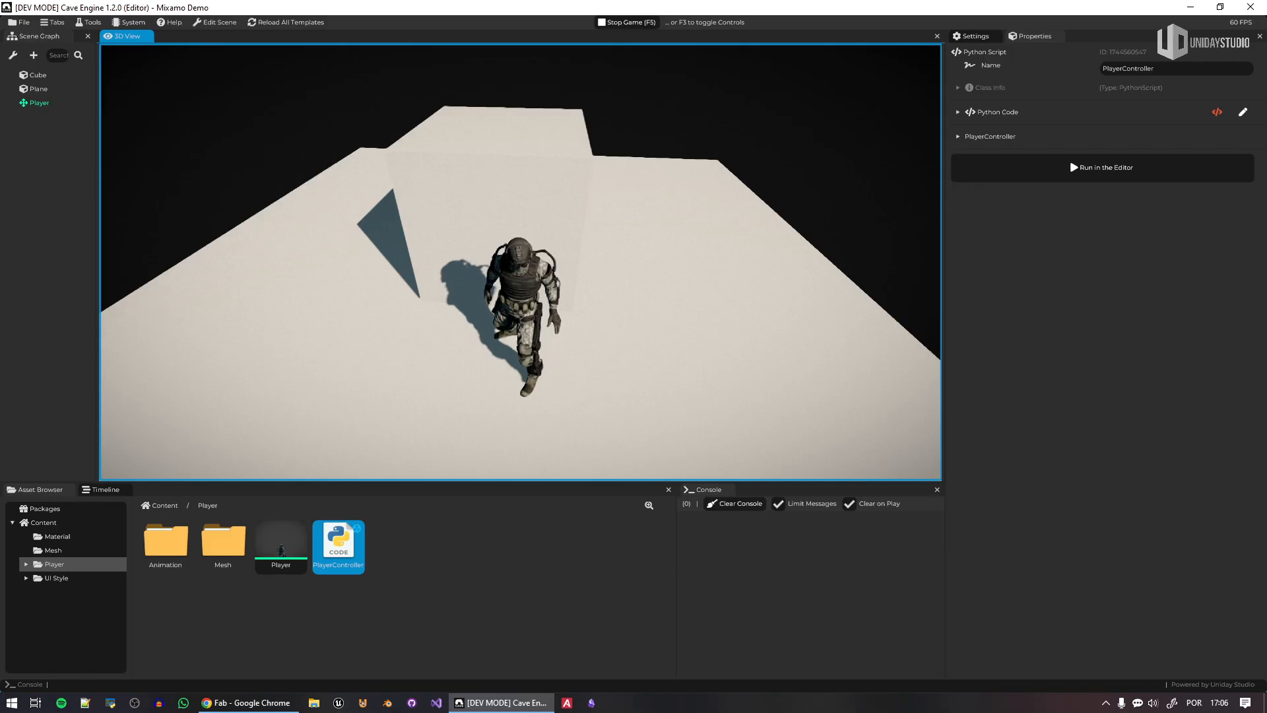
pyautogui.press('d')
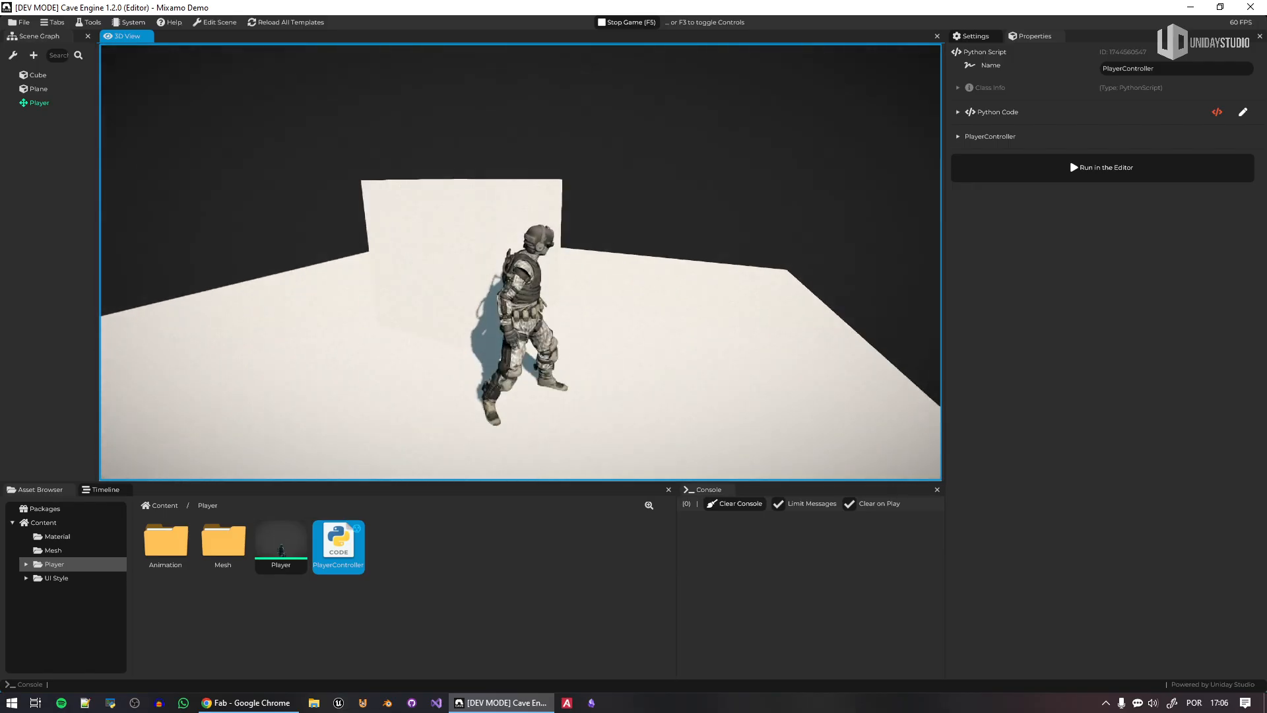
pyautogui.press('F5')
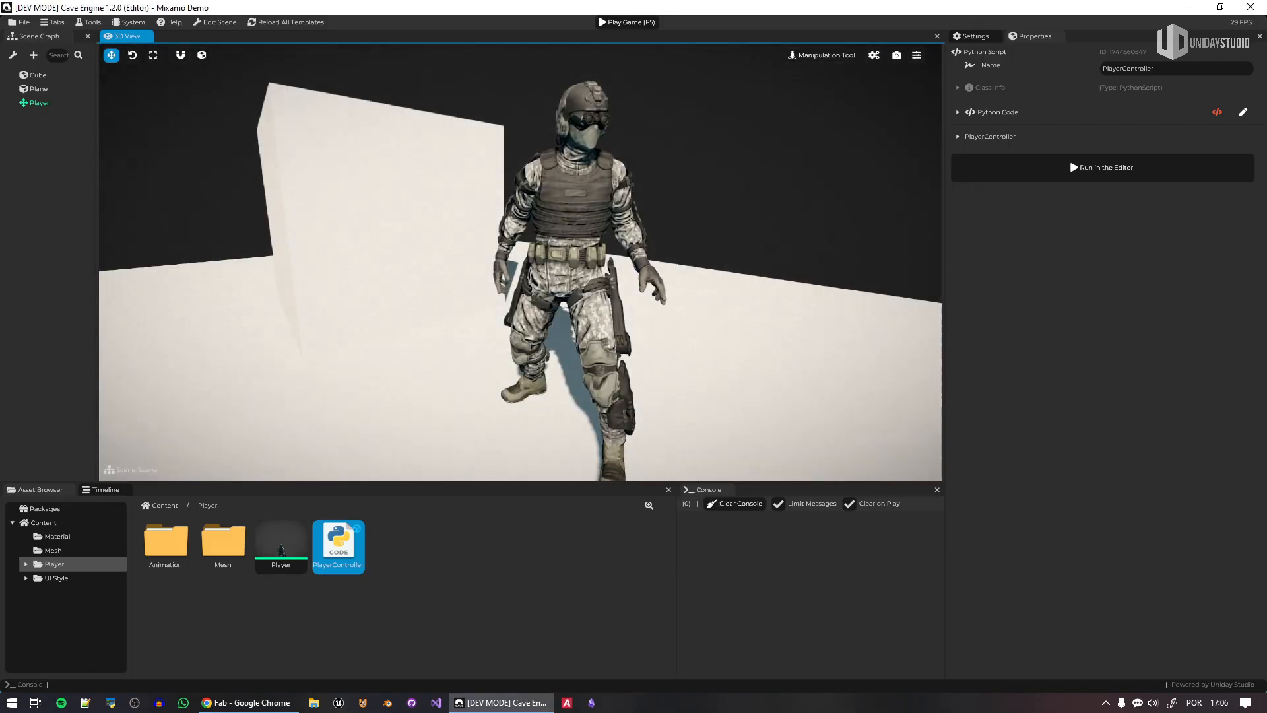
# Enlarge the 3D viewport's height by shrinking the area holding the asset browser and console
pyautogui.click(812, 618)
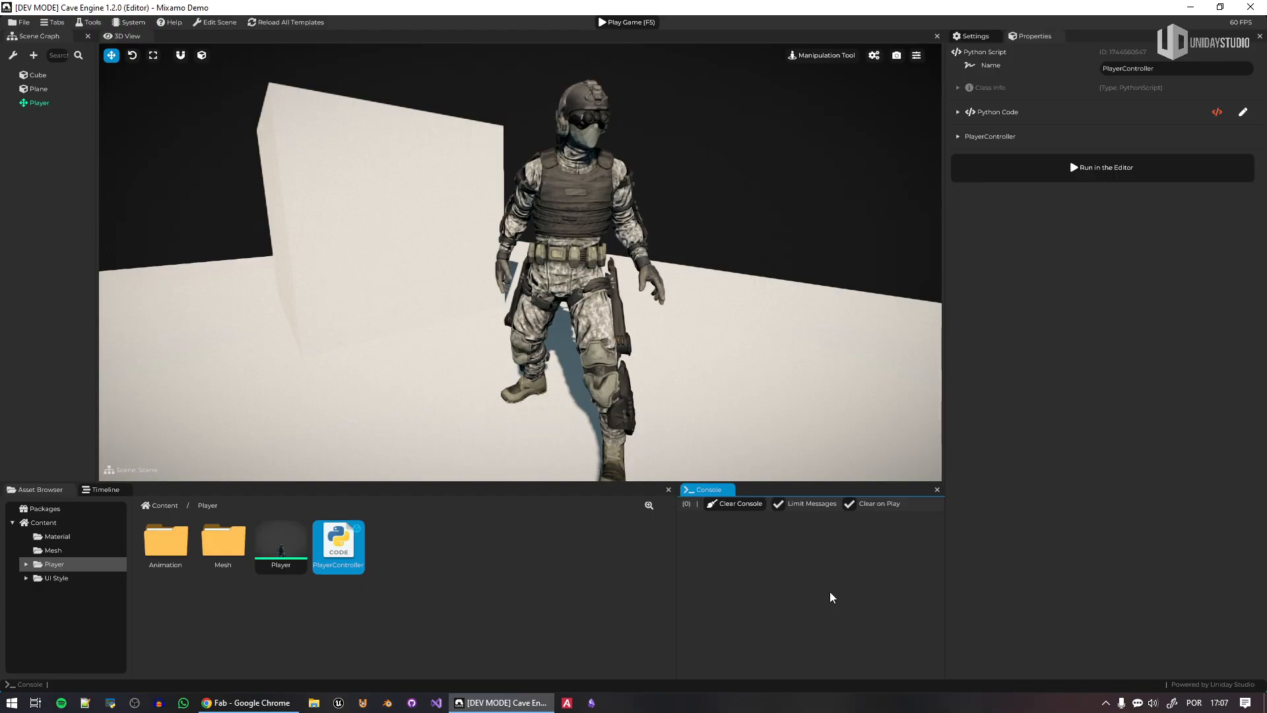
pyautogui.press('s')
pyautogui.moveTo(719, 317); pyautogui.dragTo(763, 374, button='right')
pyautogui.press('w')
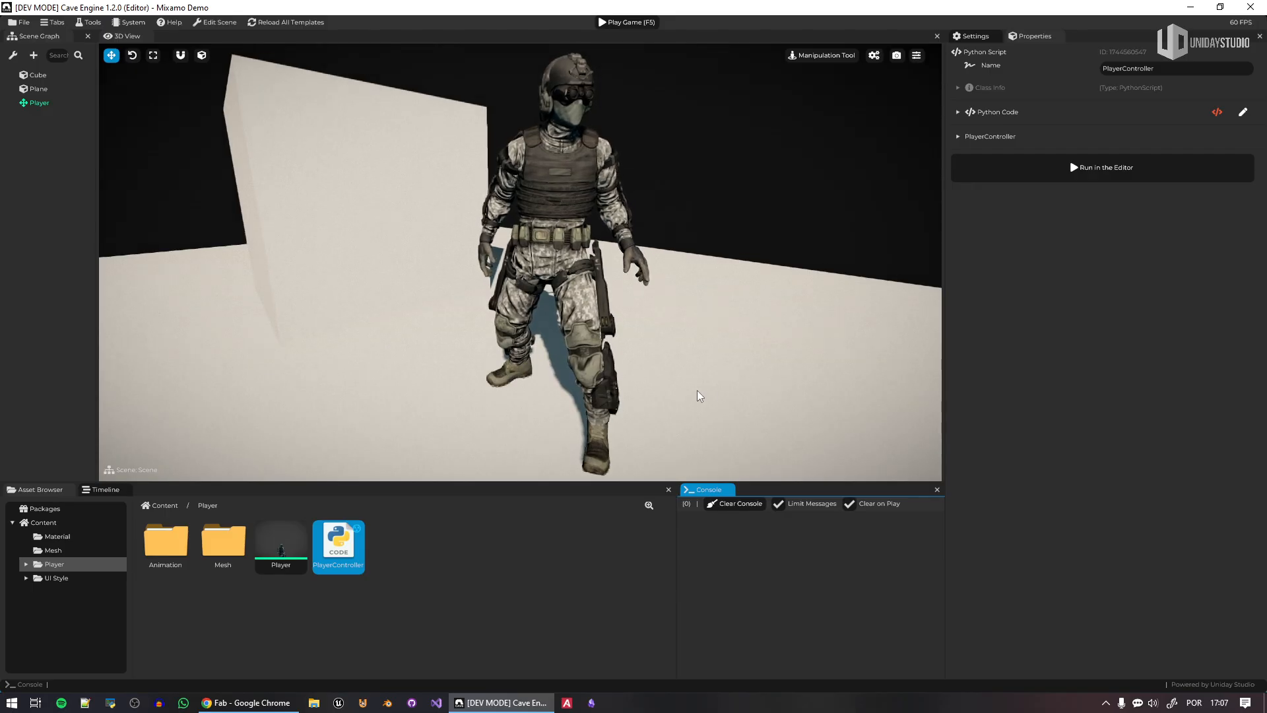
pyautogui.moveTo(865, 482); pyautogui.dragTo(865, 534)
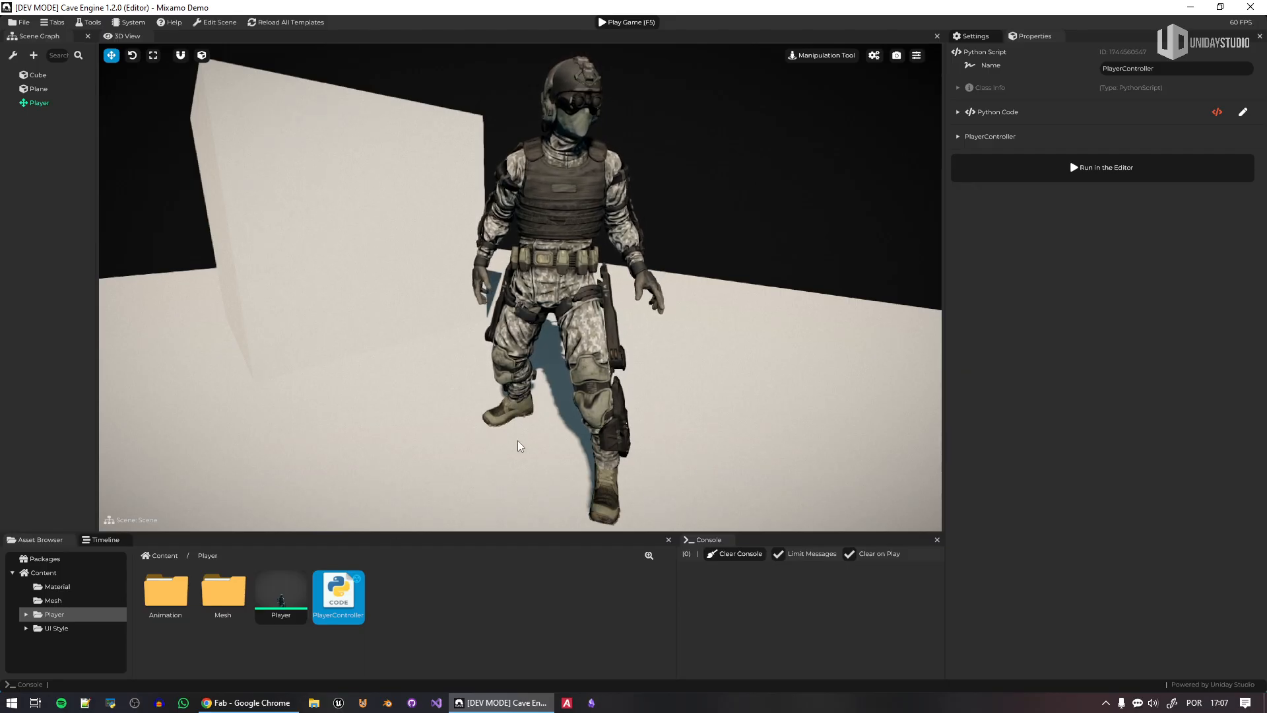
# Switch to the Fab store page in Chrome and open the 3D Models category
pyautogui.click(246, 702)
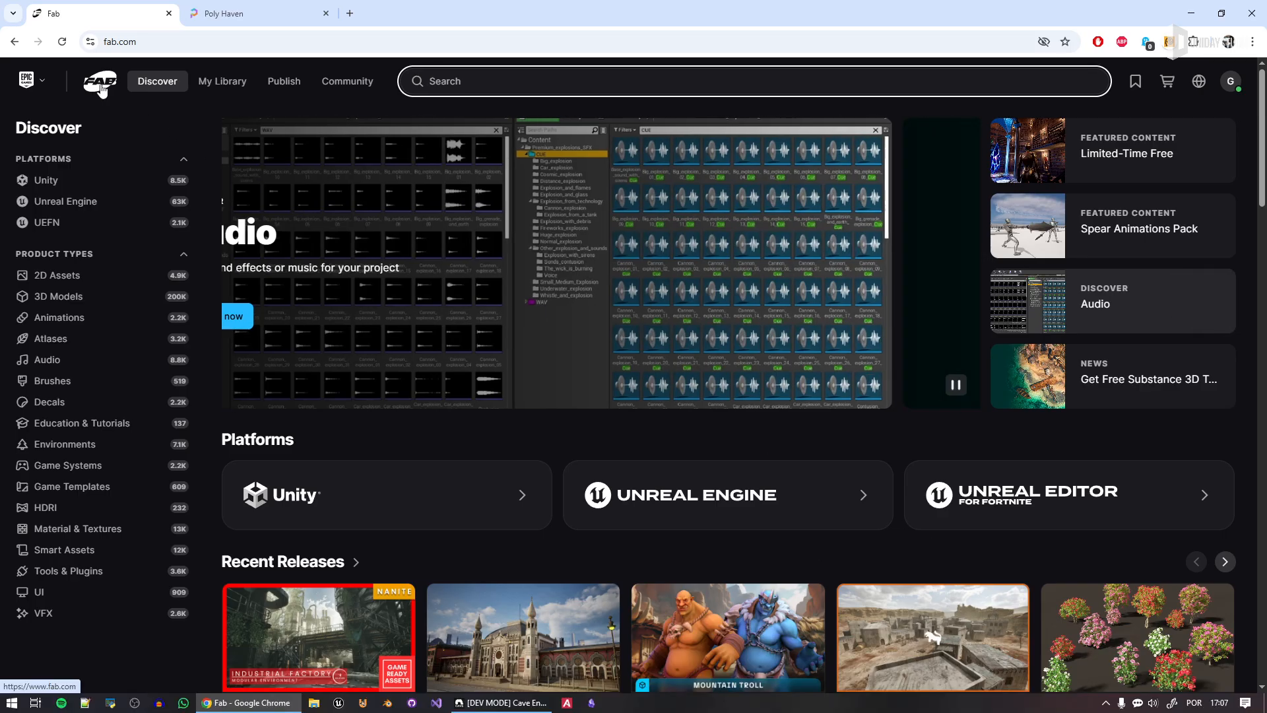
pyautogui.click(26, 82)
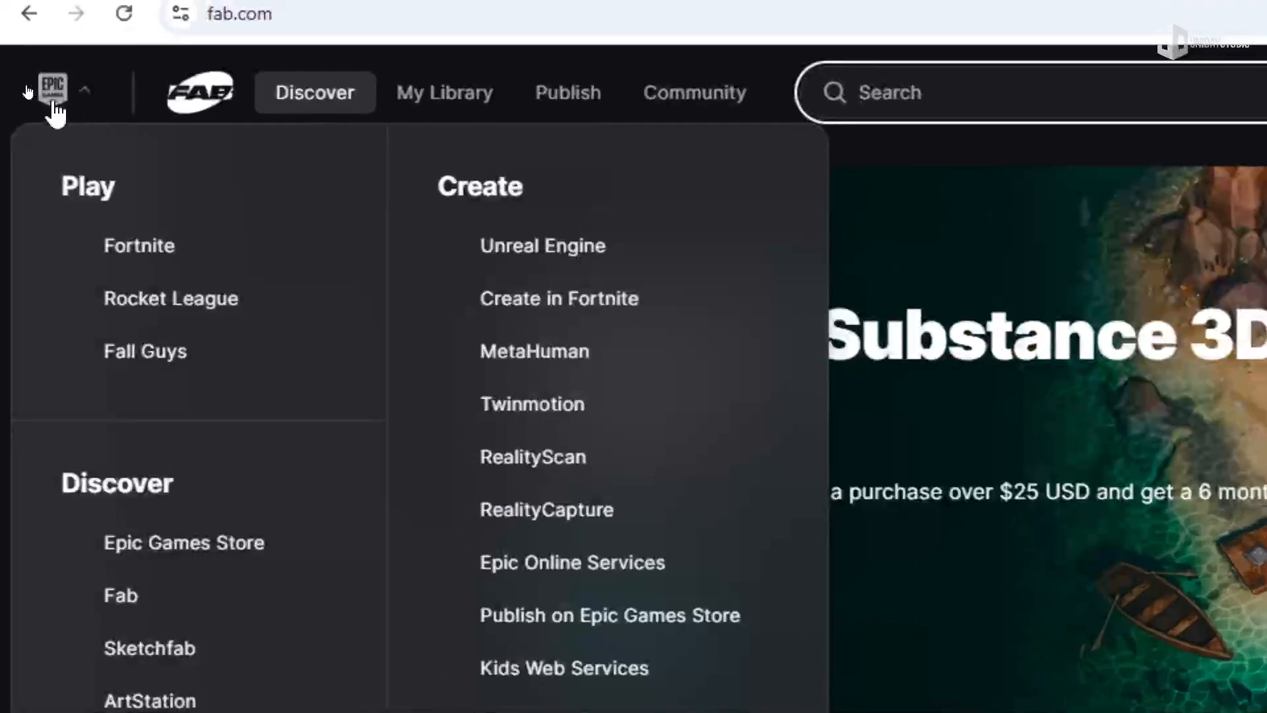
pyautogui.click(56, 86)
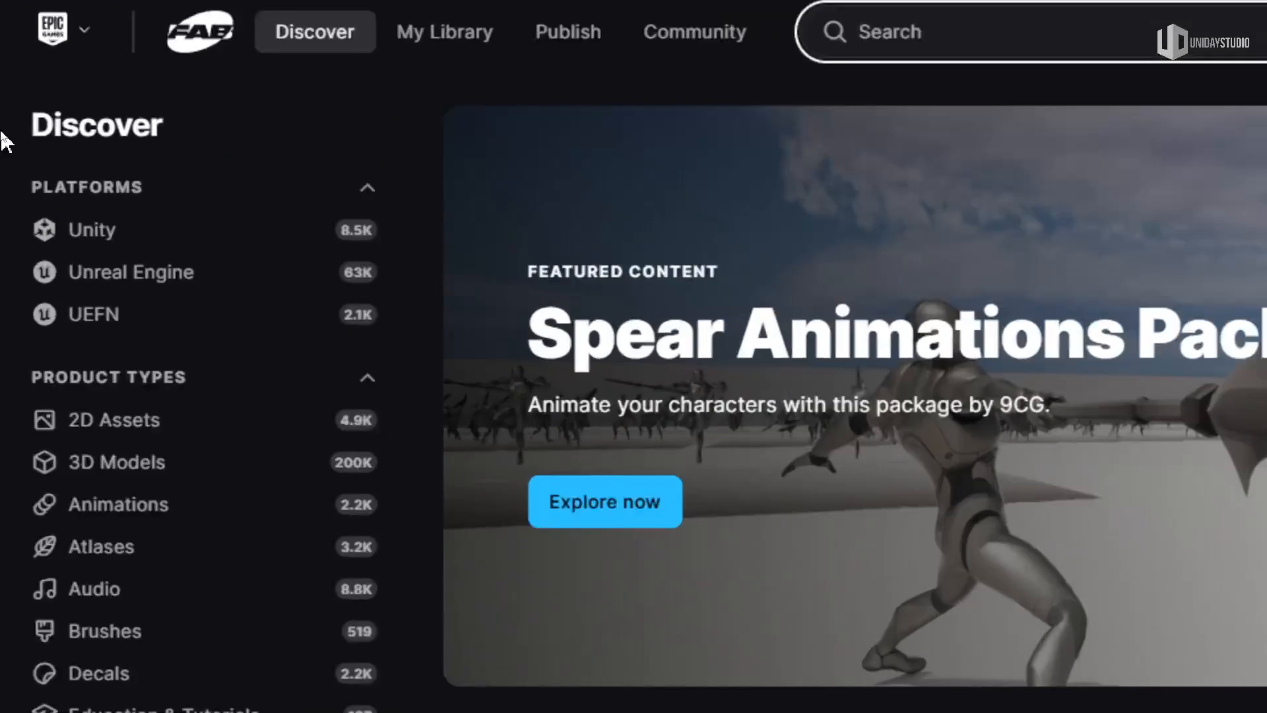
pyautogui.moveTo(14, 132); pyautogui.dragTo(183, 142)
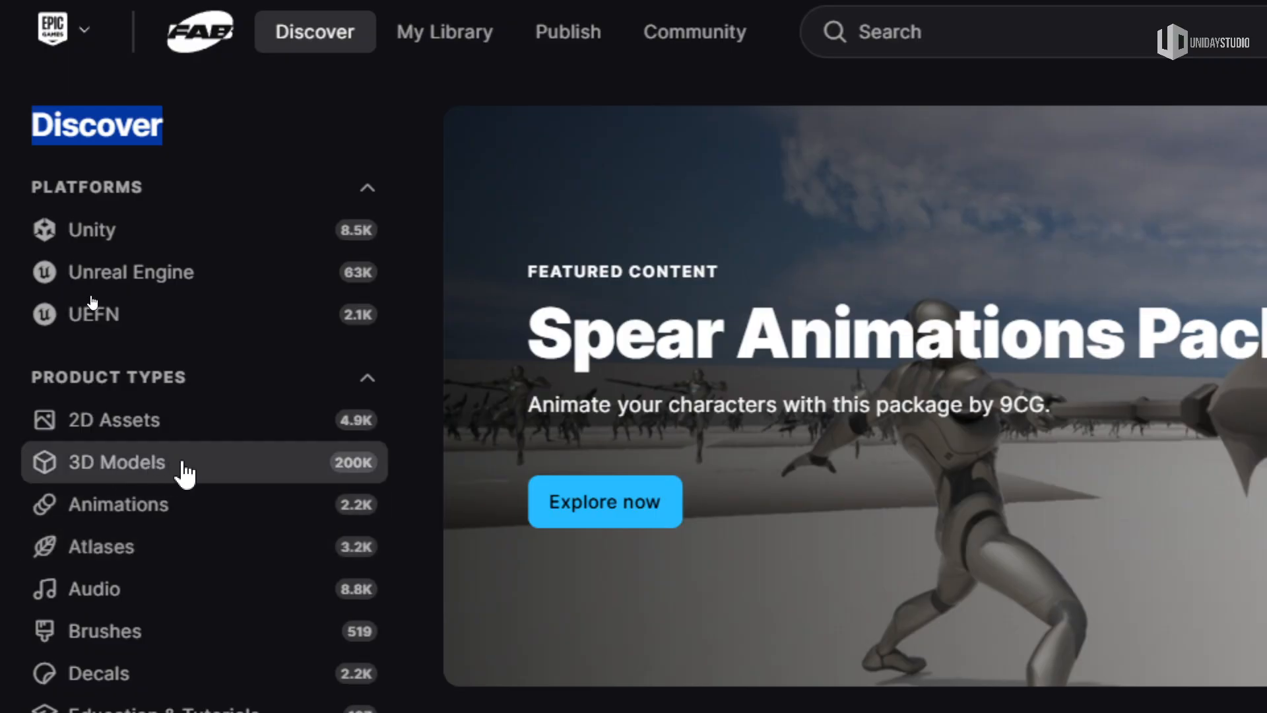
pyautogui.click(234, 475)
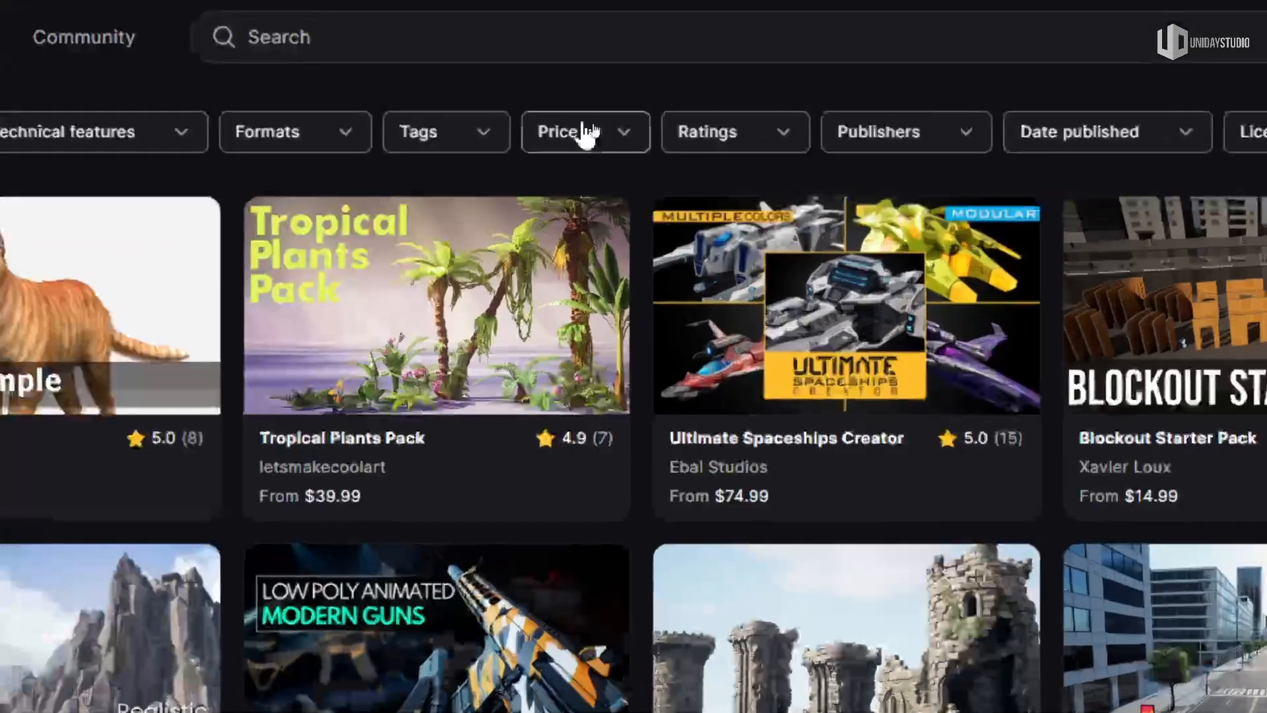
# Filter the 3D models by price to show only free products
pyautogui.click(591, 128)
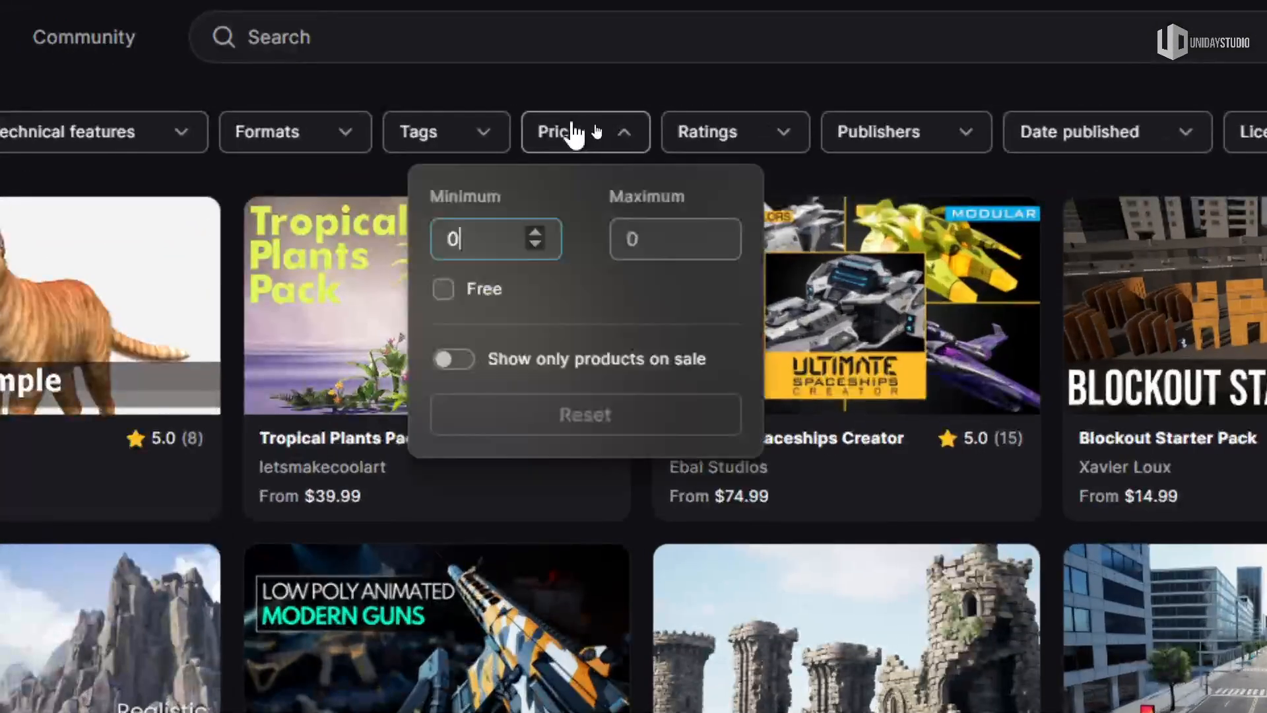
pyautogui.click(443, 290)
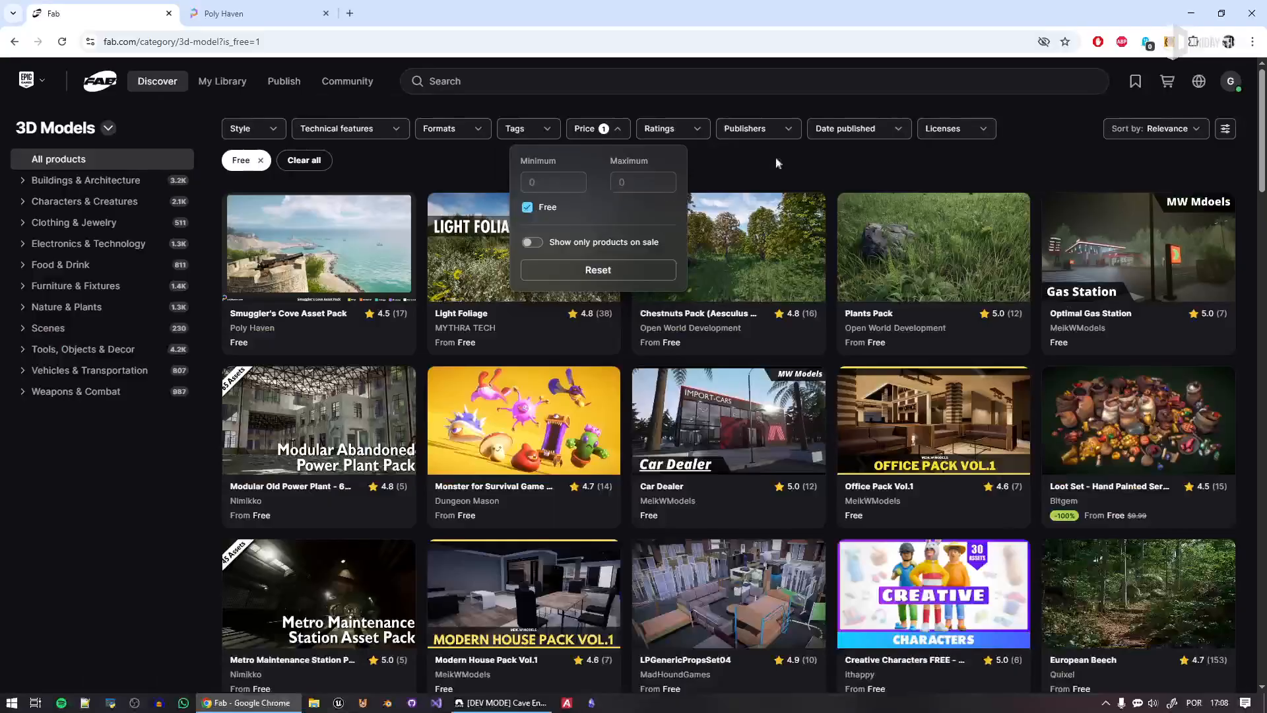
pyautogui.click(939, 187)
# Browse the free 3D model packs and check which file formats can be used as filters
pyautogui.scroll(-2, 779, 564)
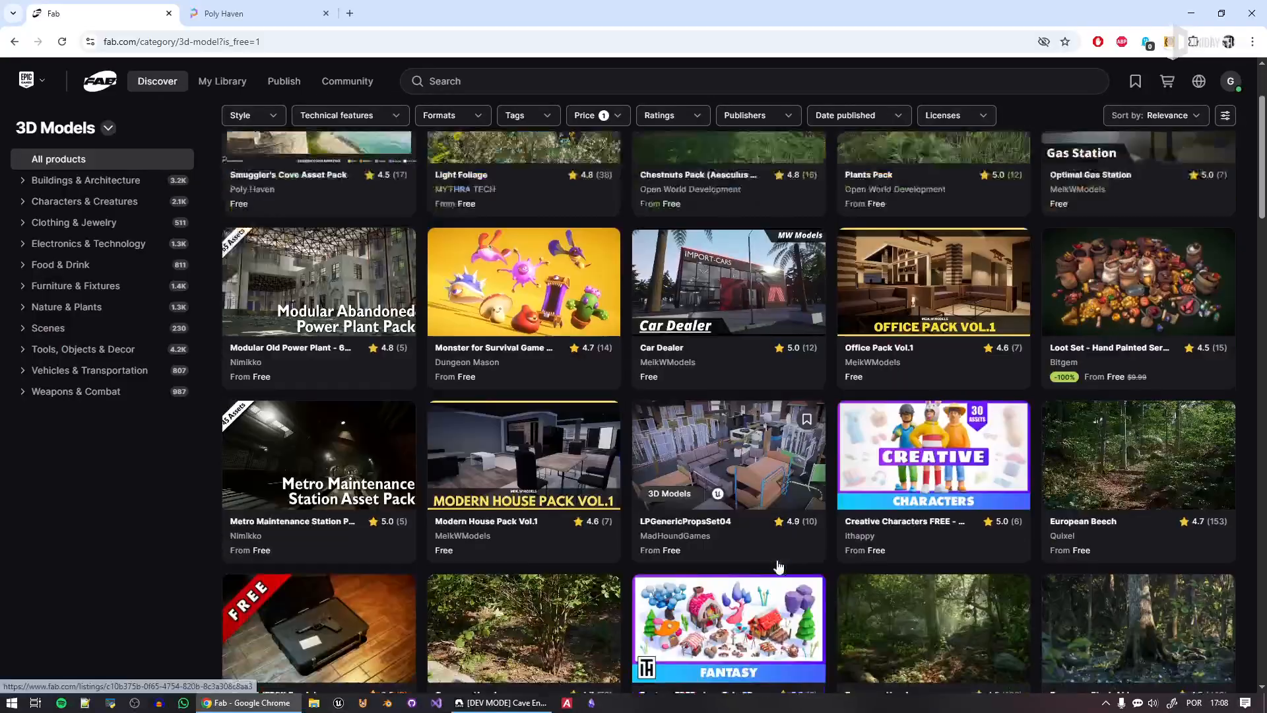
pyautogui.scroll(-10, 778, 566)
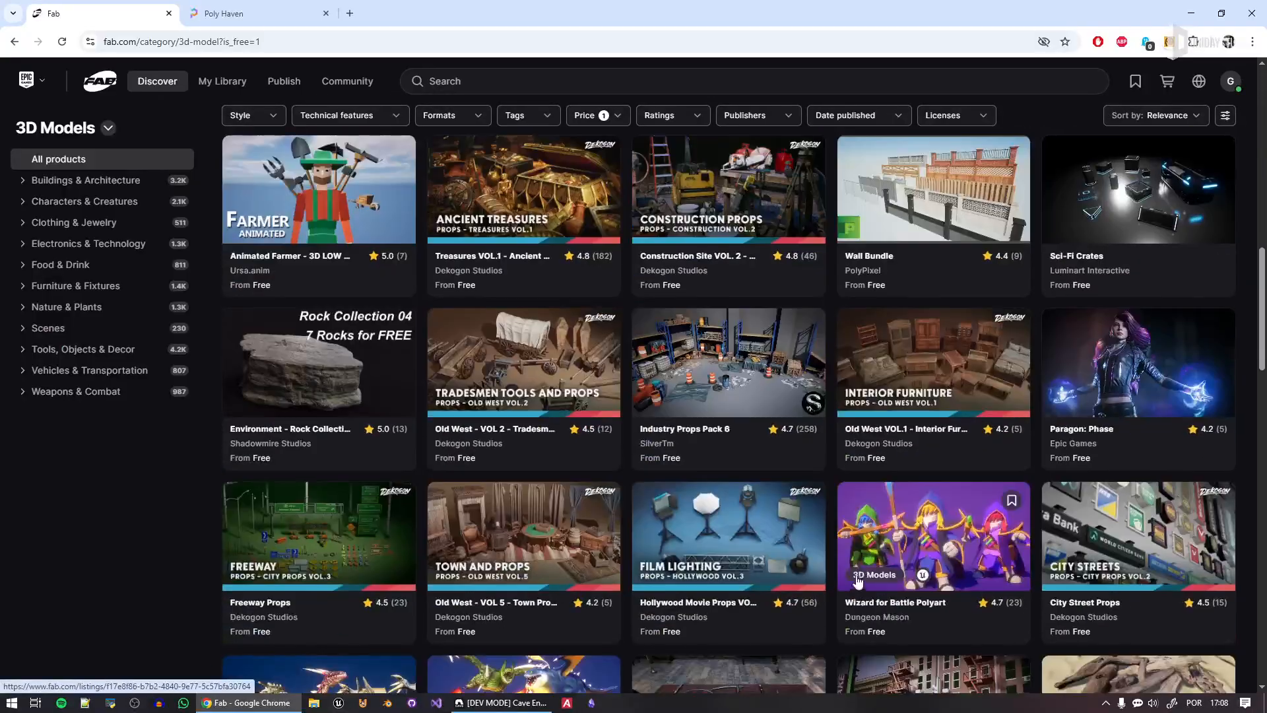
pyautogui.scroll(13, 832, 527)
pyautogui.scroll(-6, 759, 488)
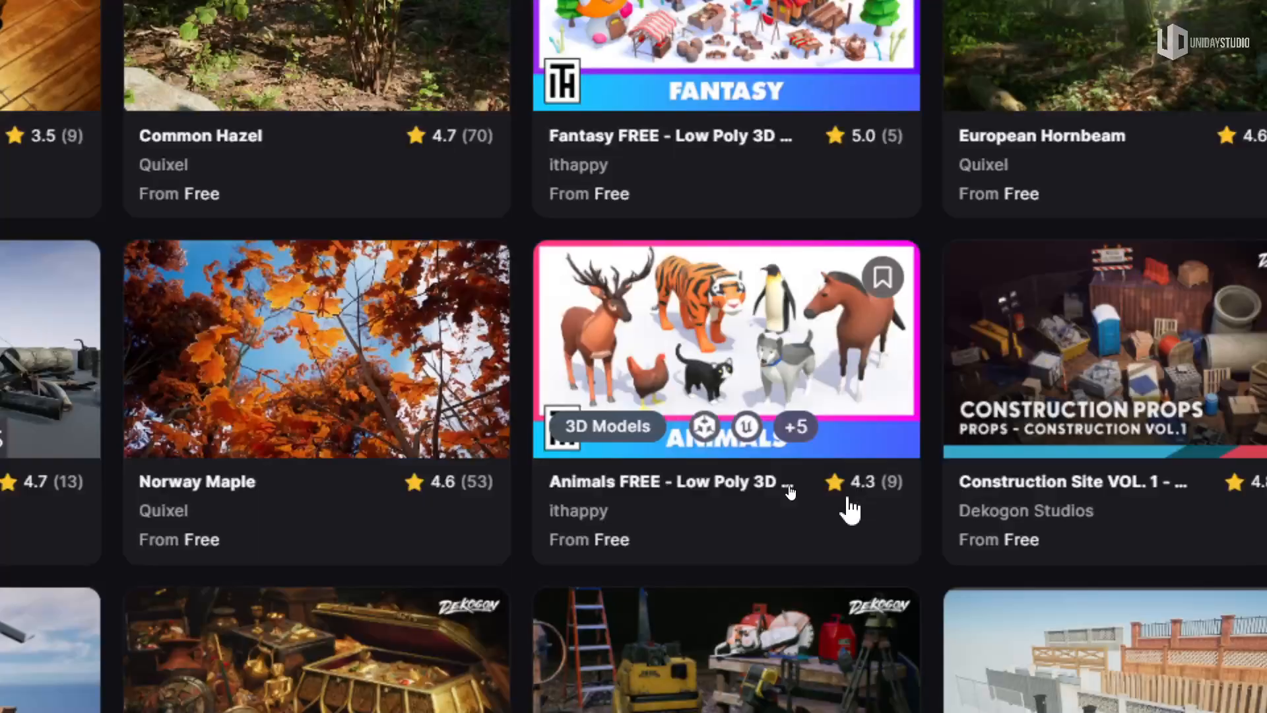
pyautogui.scroll(-1, 927, 605)
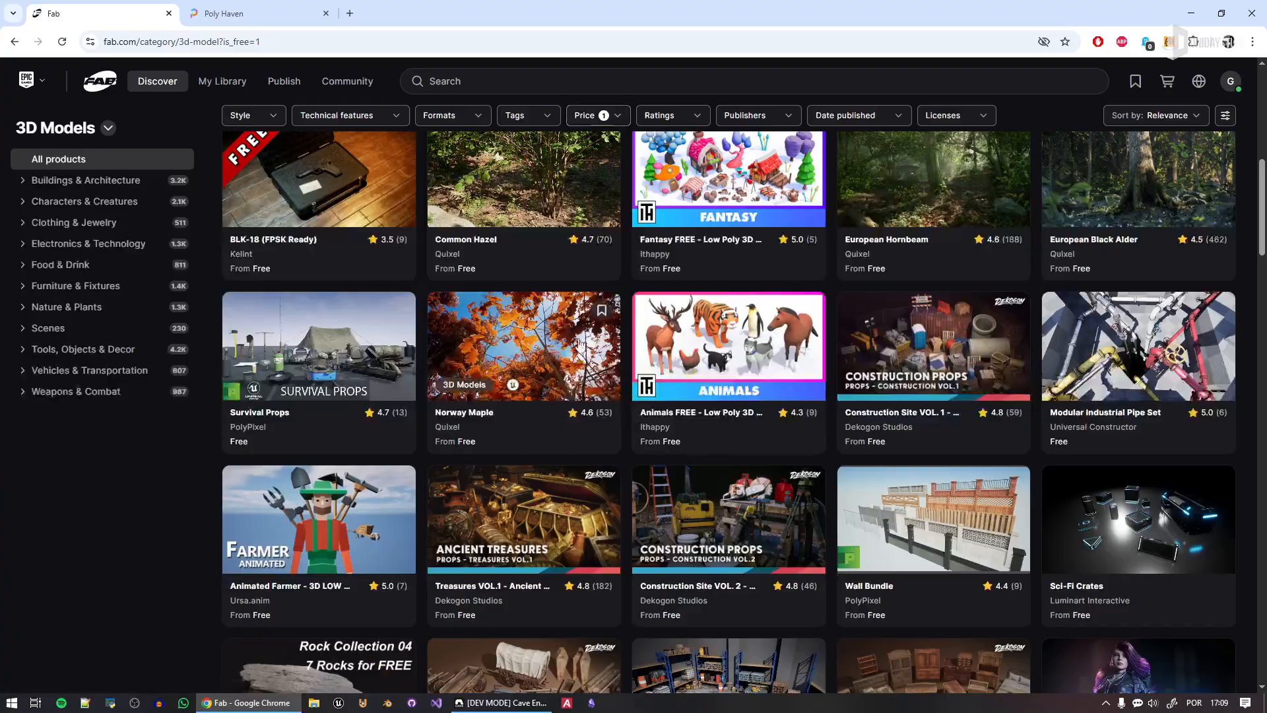
pyautogui.scroll(8, 574, 357)
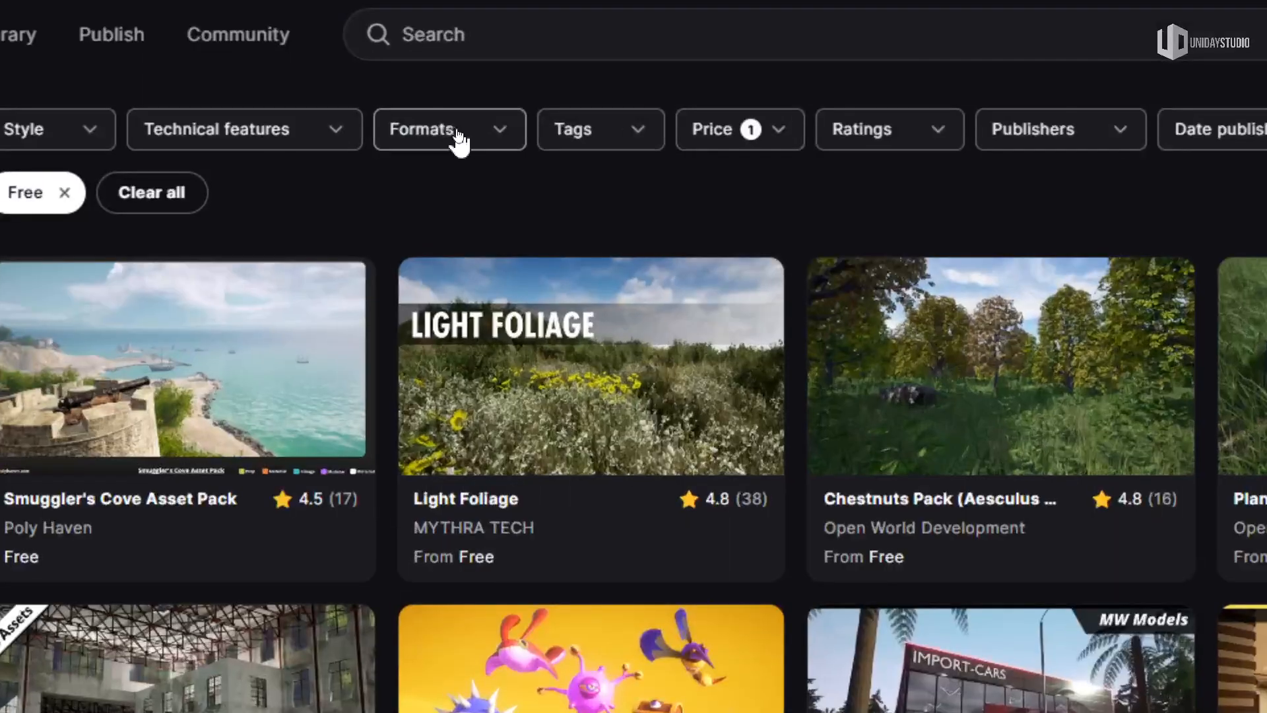
pyautogui.click(462, 136)
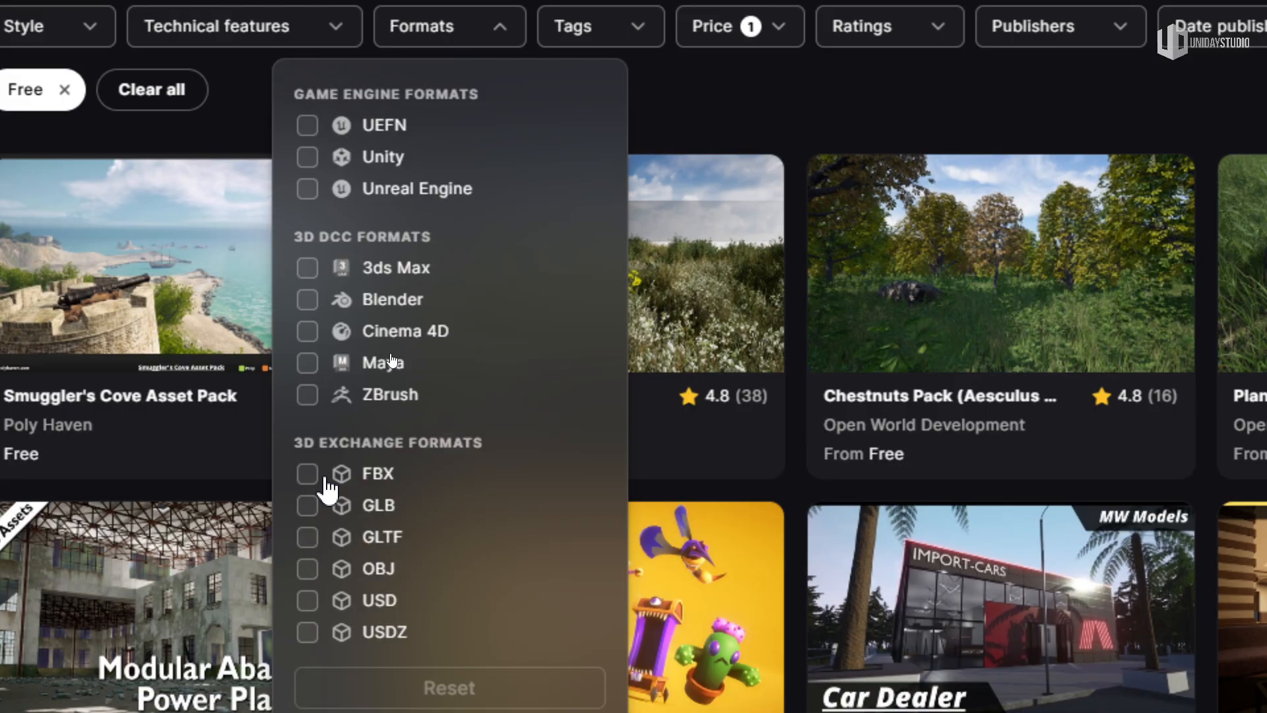
pyautogui.click(731, 109)
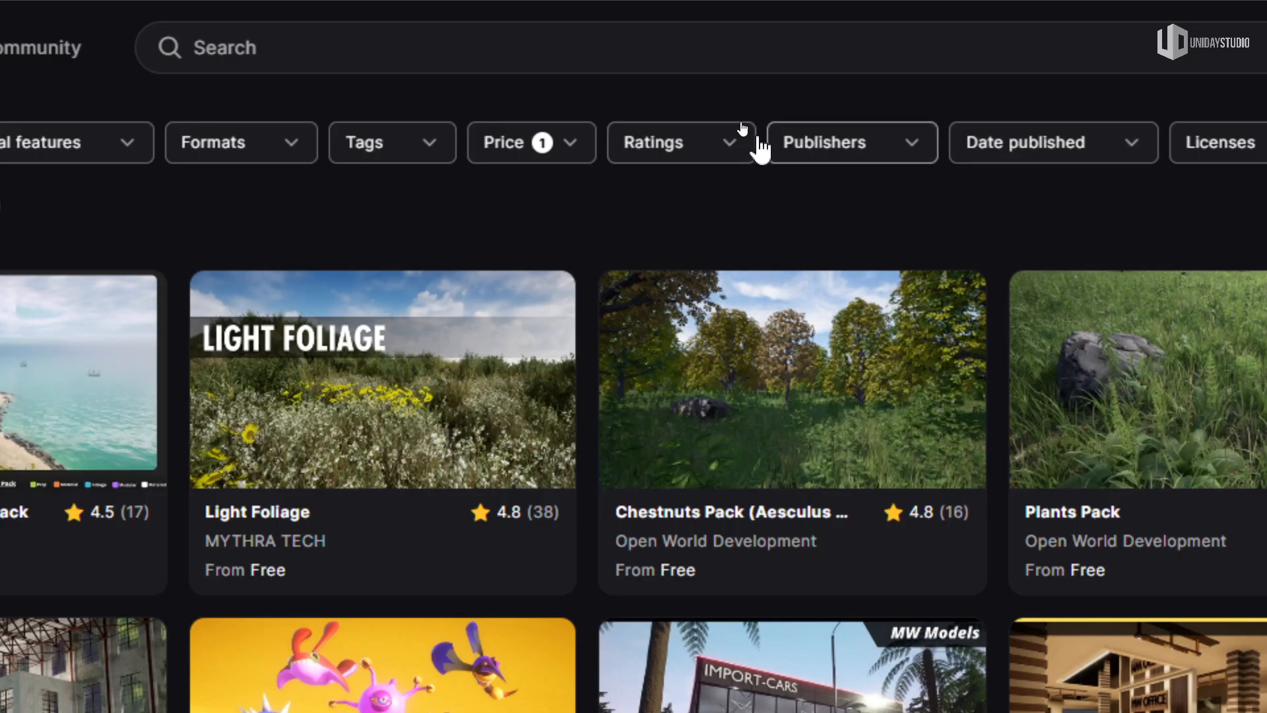
# Limit the free 3D models to the publisher Quixel
pyautogui.click(910, 141)
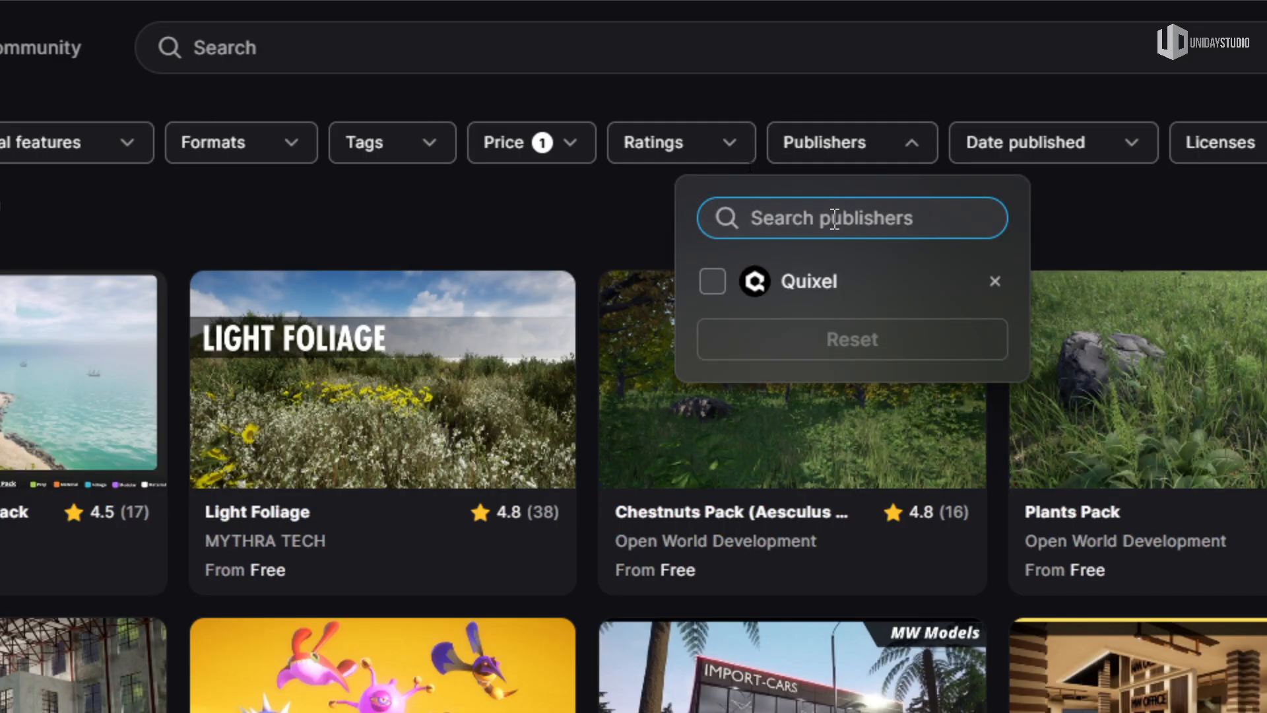
pyautogui.click(716, 283)
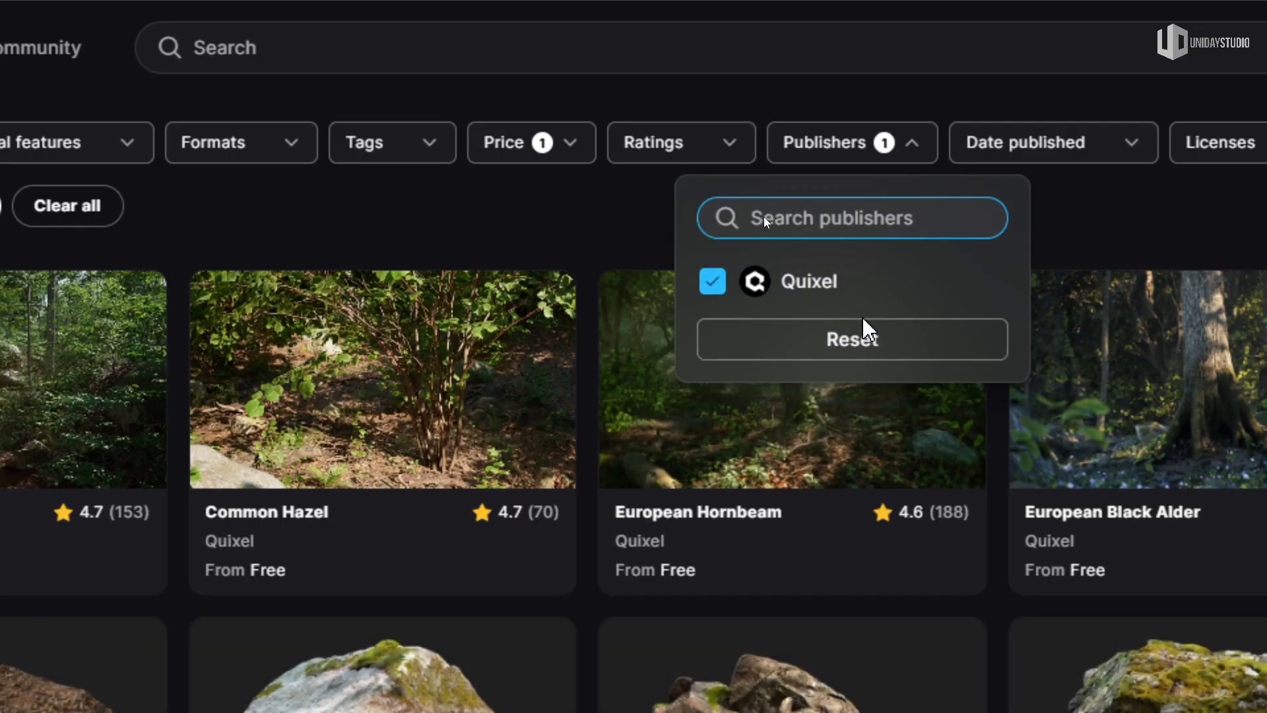
pyautogui.click(885, 156)
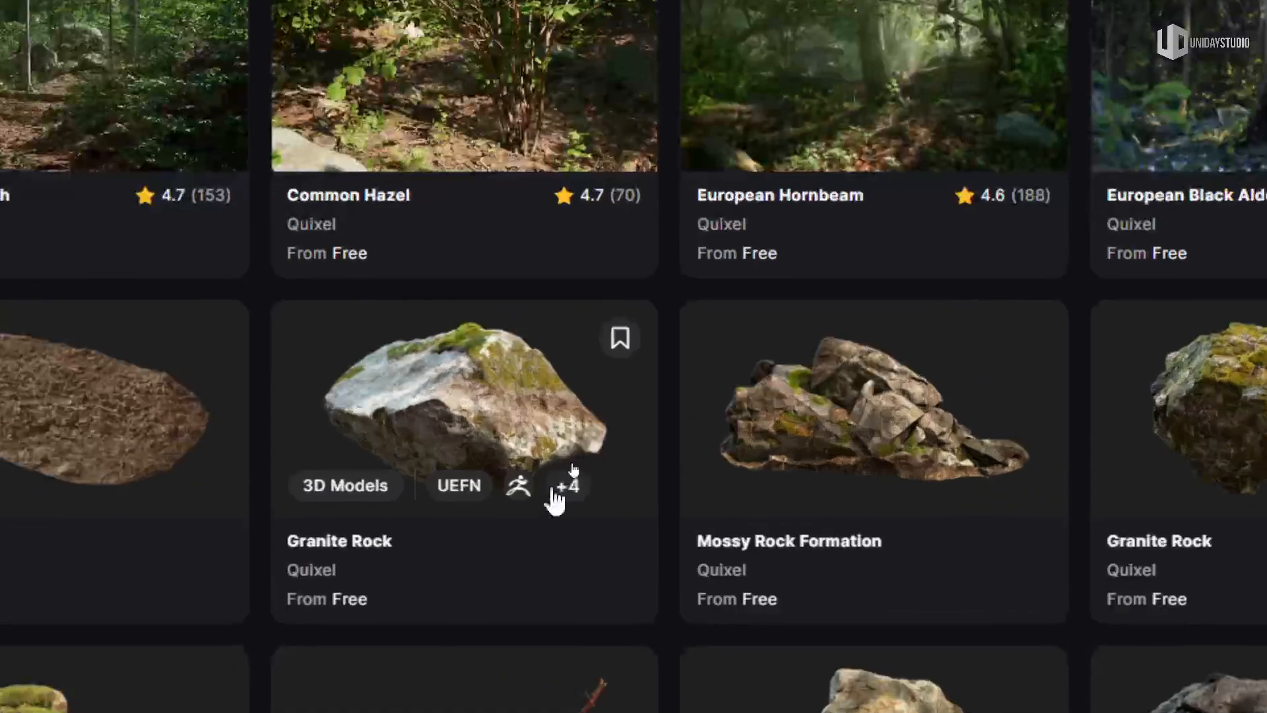
# Browse the free Quixel models, such as the rocks, logs and branches, and return to the start of the list
pyautogui.scroll(-3, 950, 502)
pyautogui.scroll(-3, 944, 495)
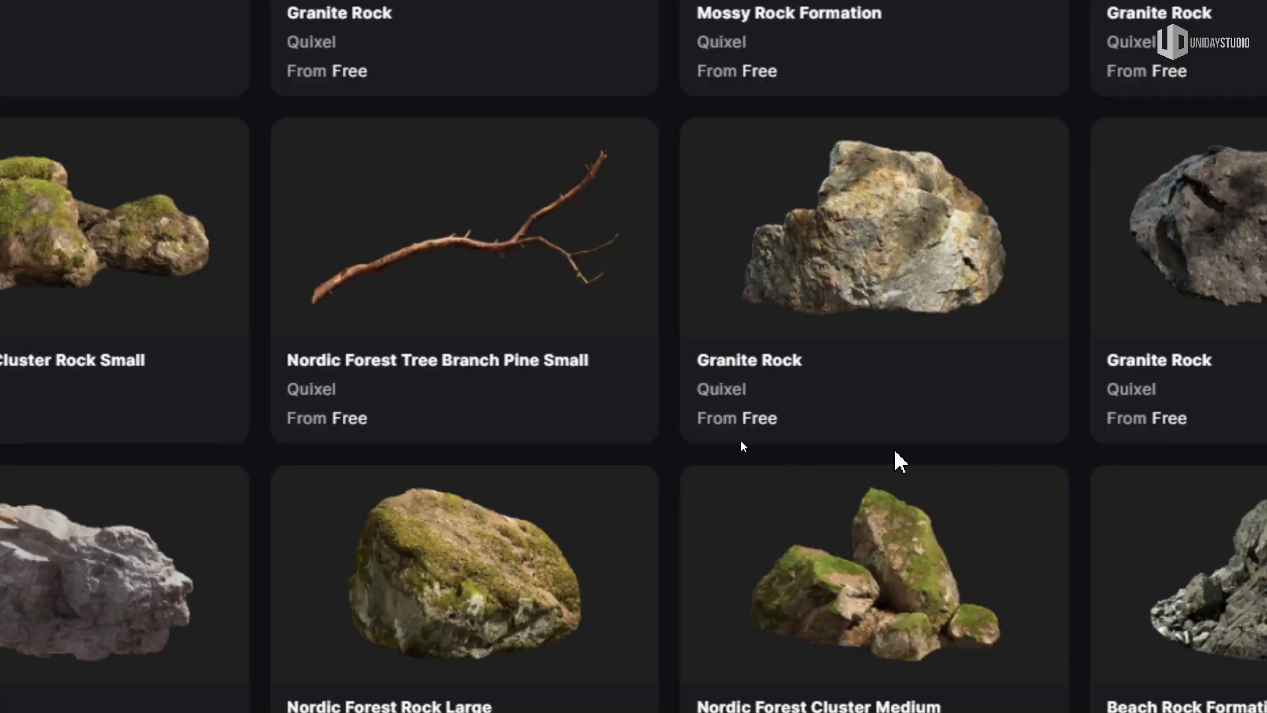
pyautogui.scroll(-3, 963, 518)
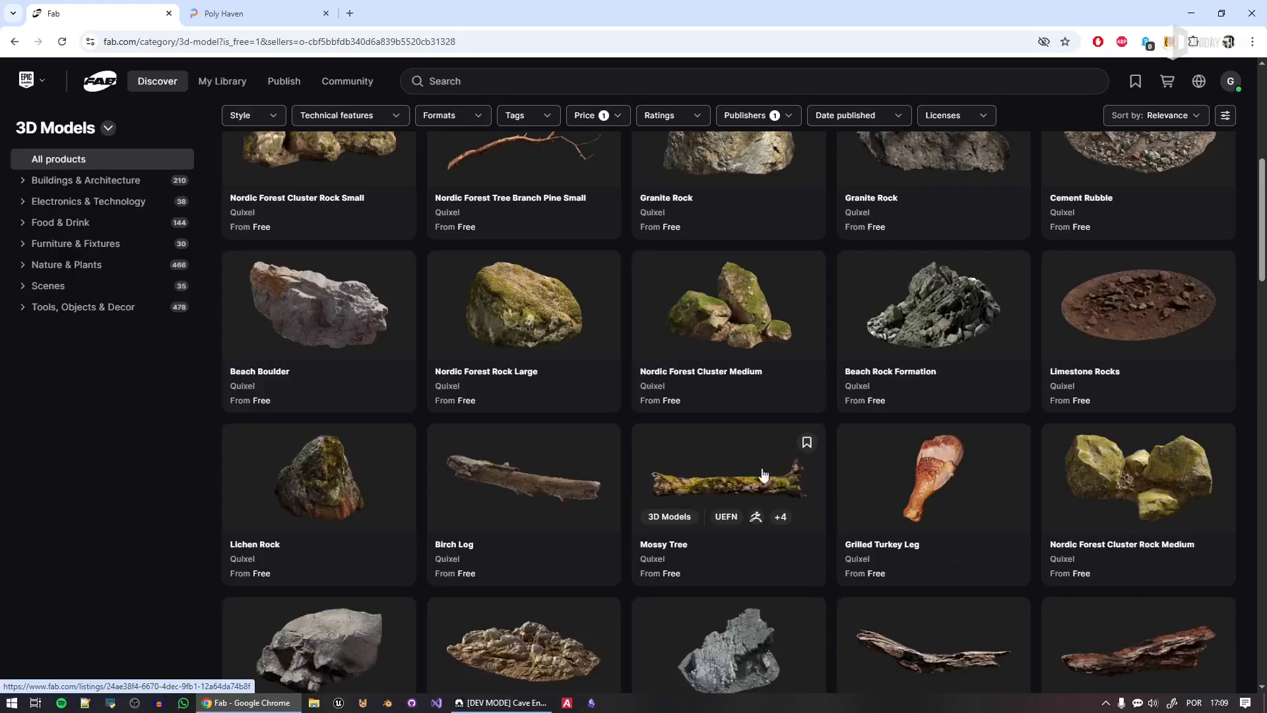
pyautogui.scroll(-8, 857, 528)
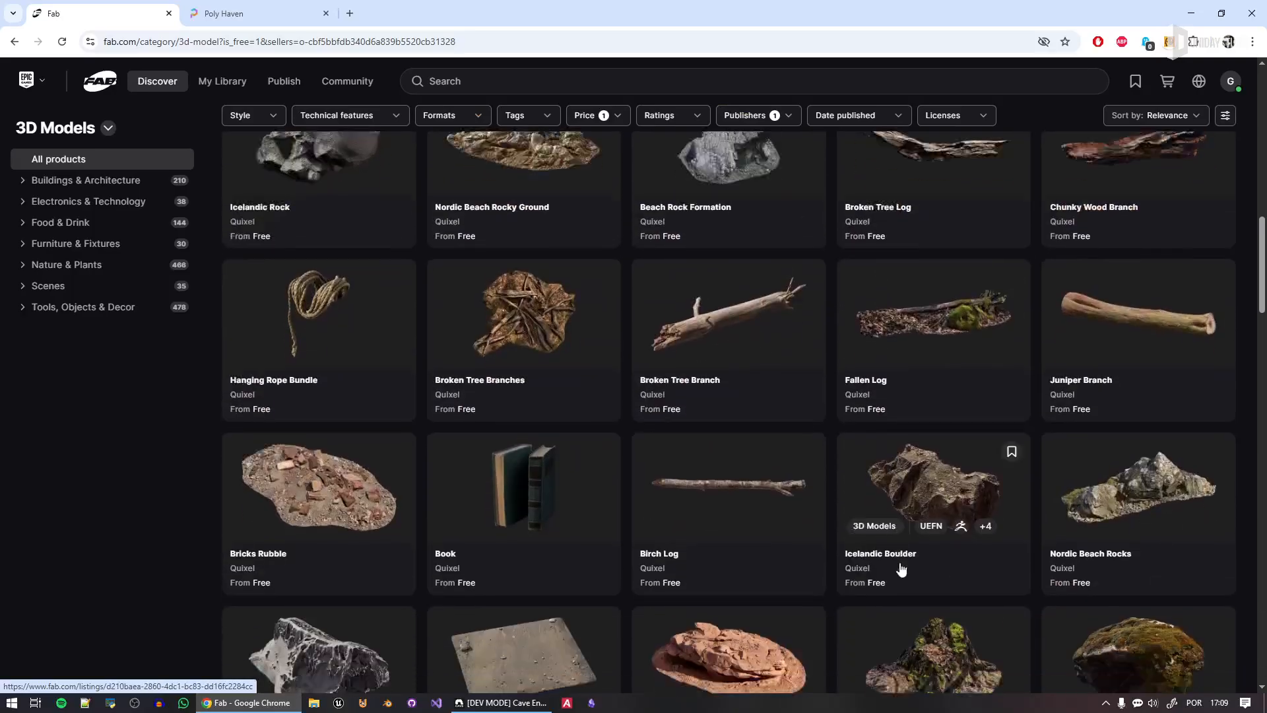
pyautogui.scroll(-2, 901, 569)
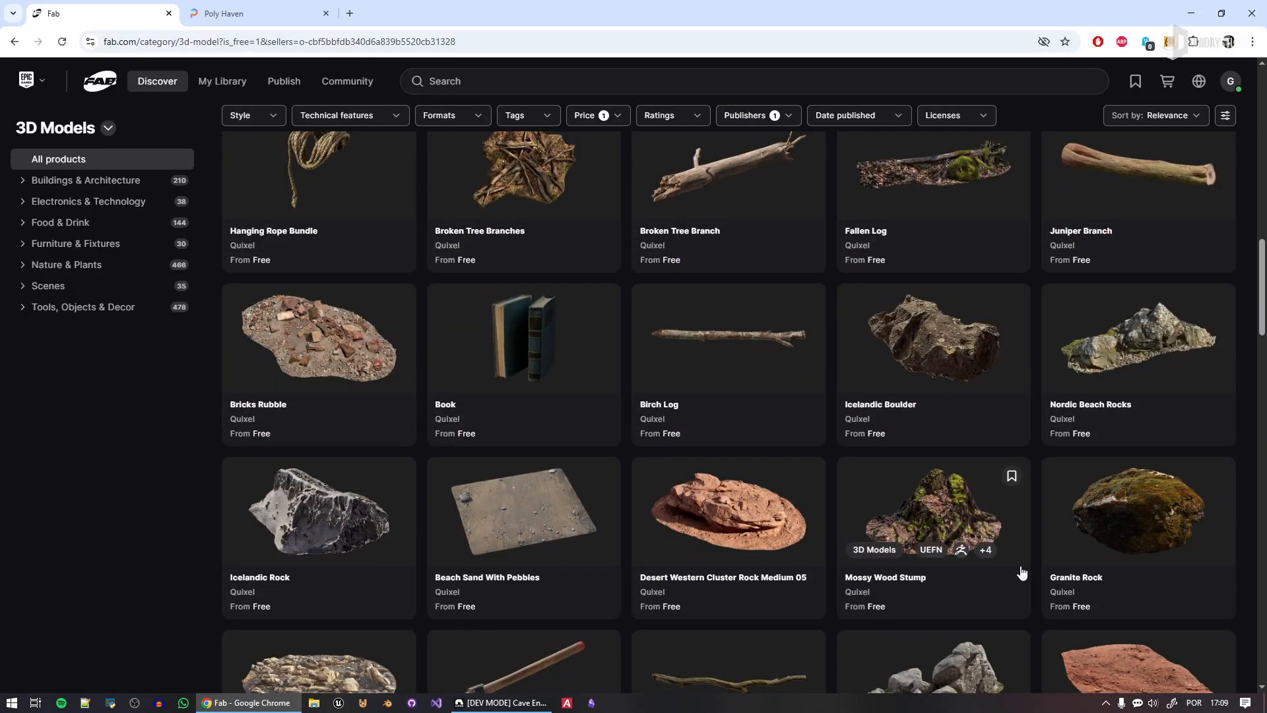
pyautogui.scroll(-3, 1040, 584)
pyautogui.scroll(-4, 1042, 584)
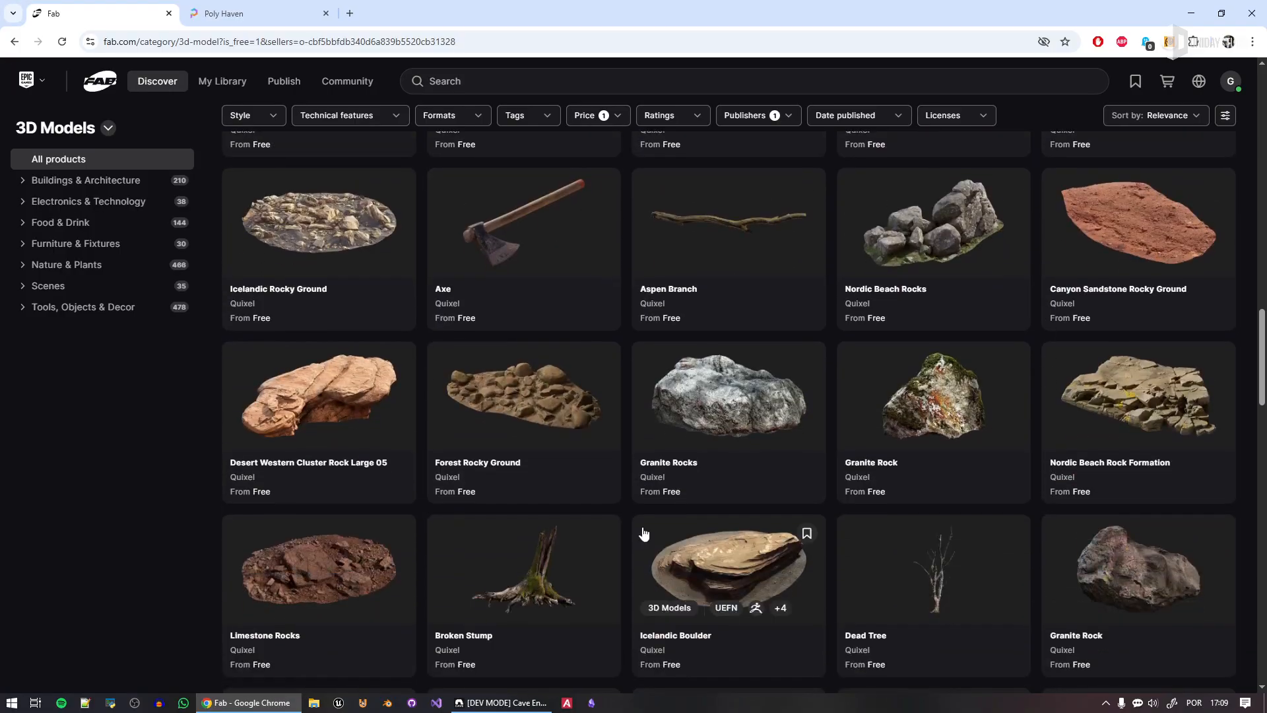
pyautogui.scroll(15, 812, 525)
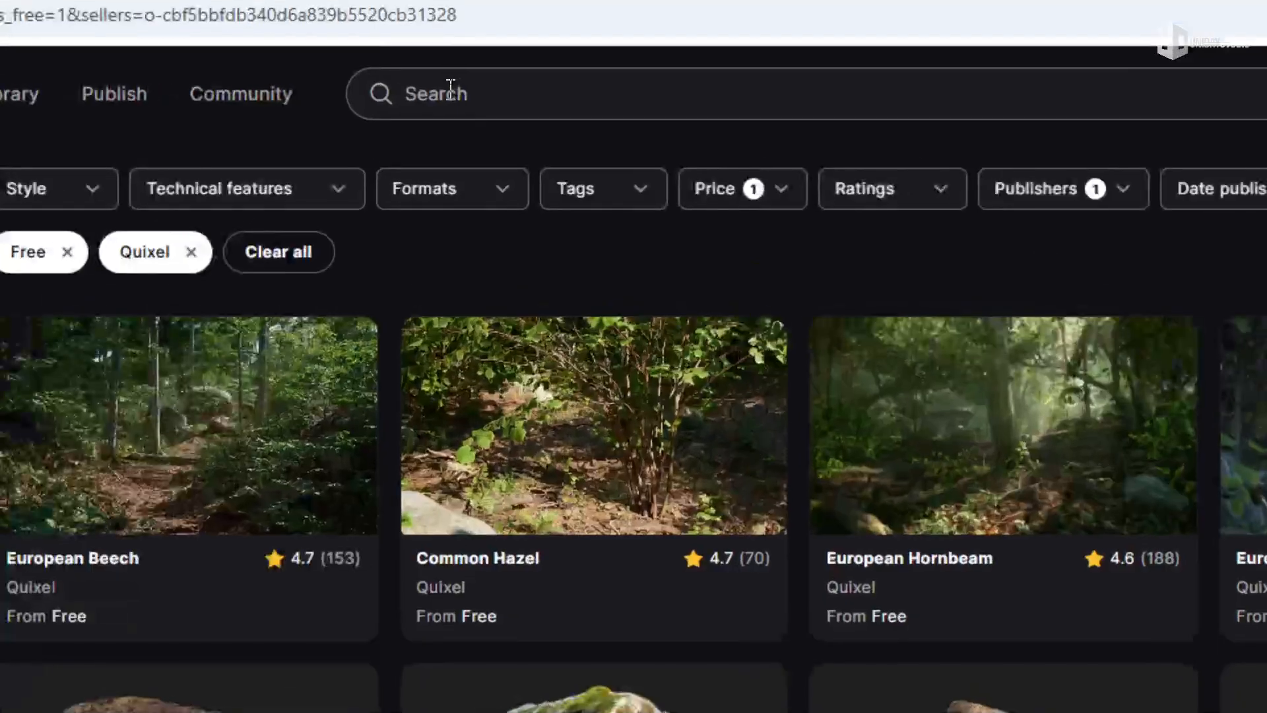
# Search for "cliff" within 3D Models, keeping the Free and Quixel filters, and browse the matching models
pyautogui.click(456, 80)
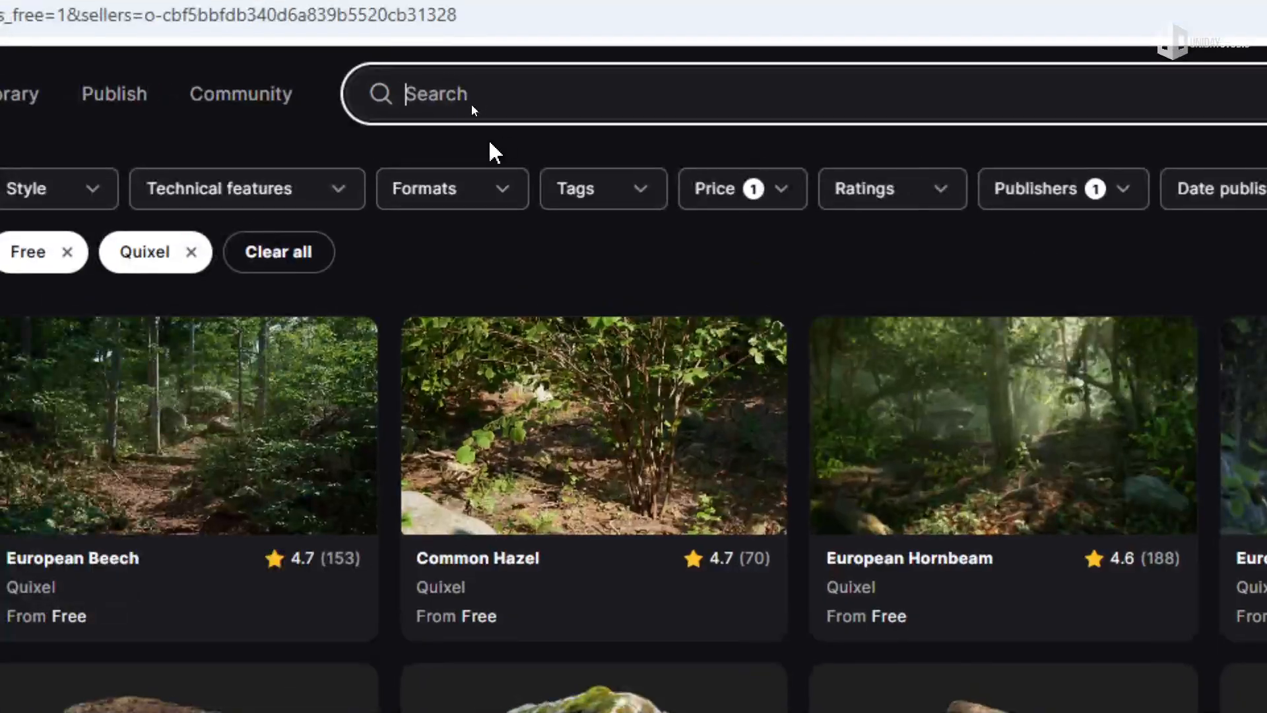
pyautogui.write('cliff')
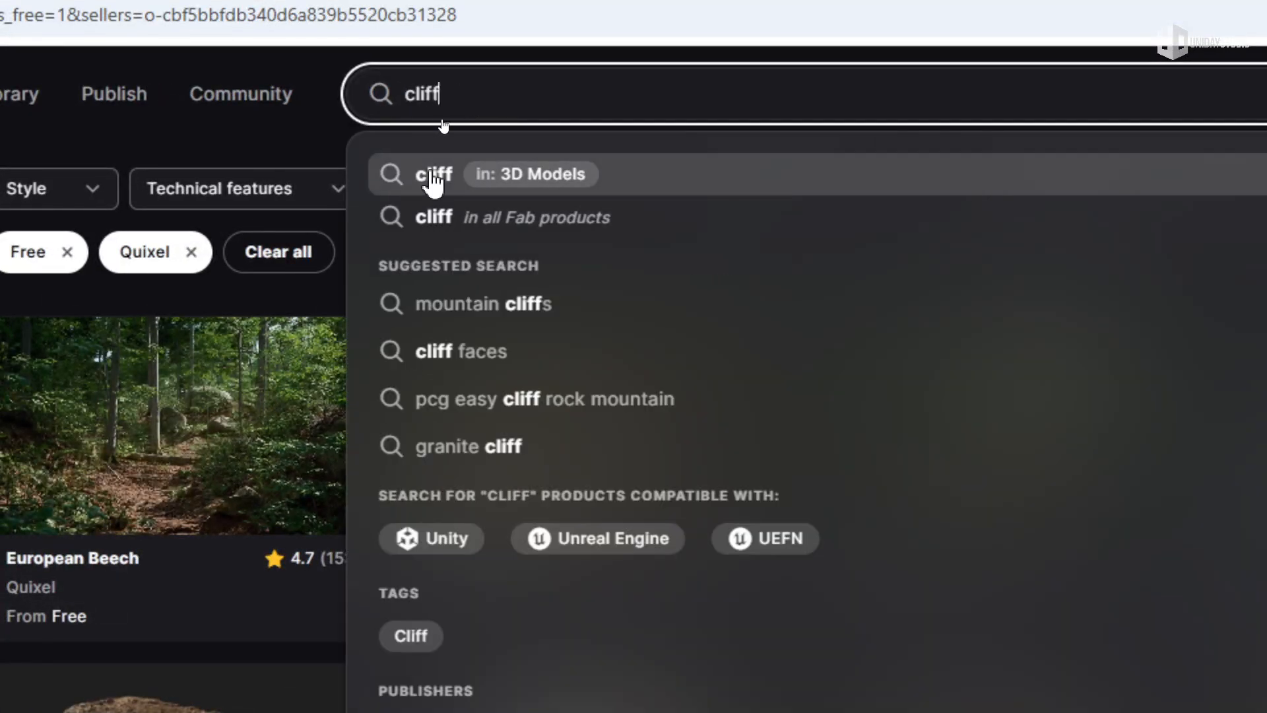
pyautogui.click(434, 175)
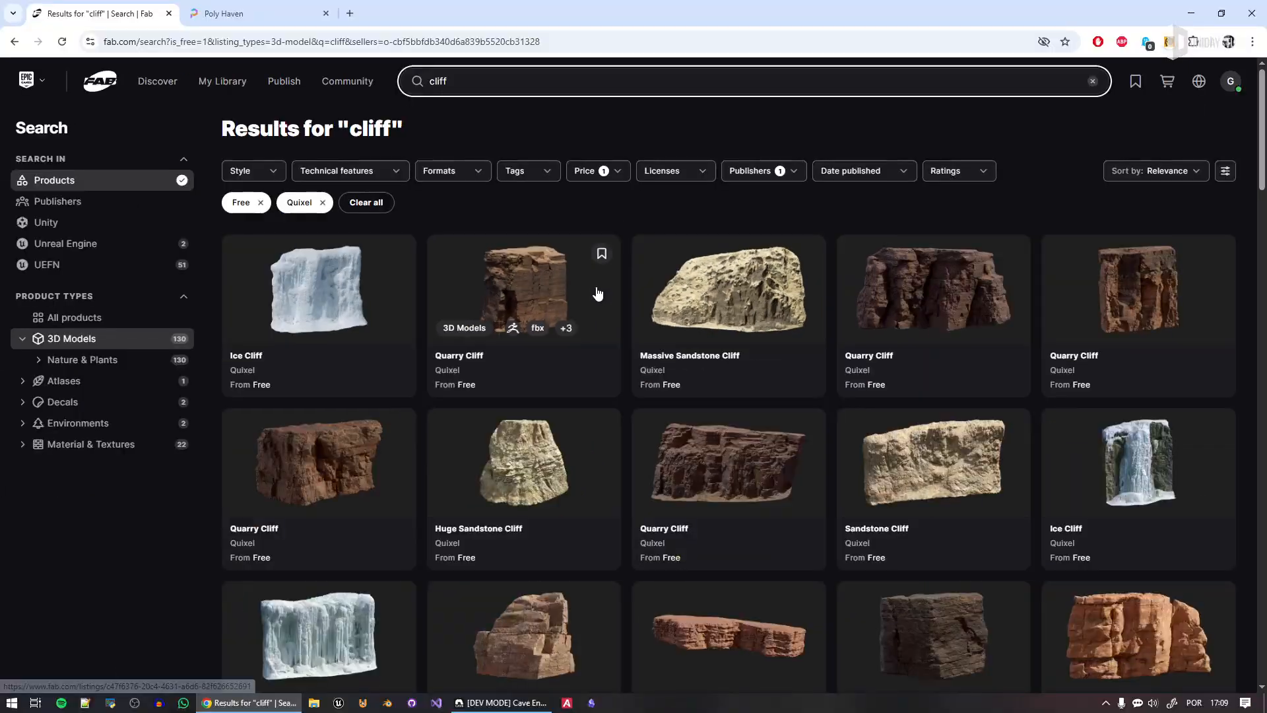
pyautogui.scroll(-3, 990, 382)
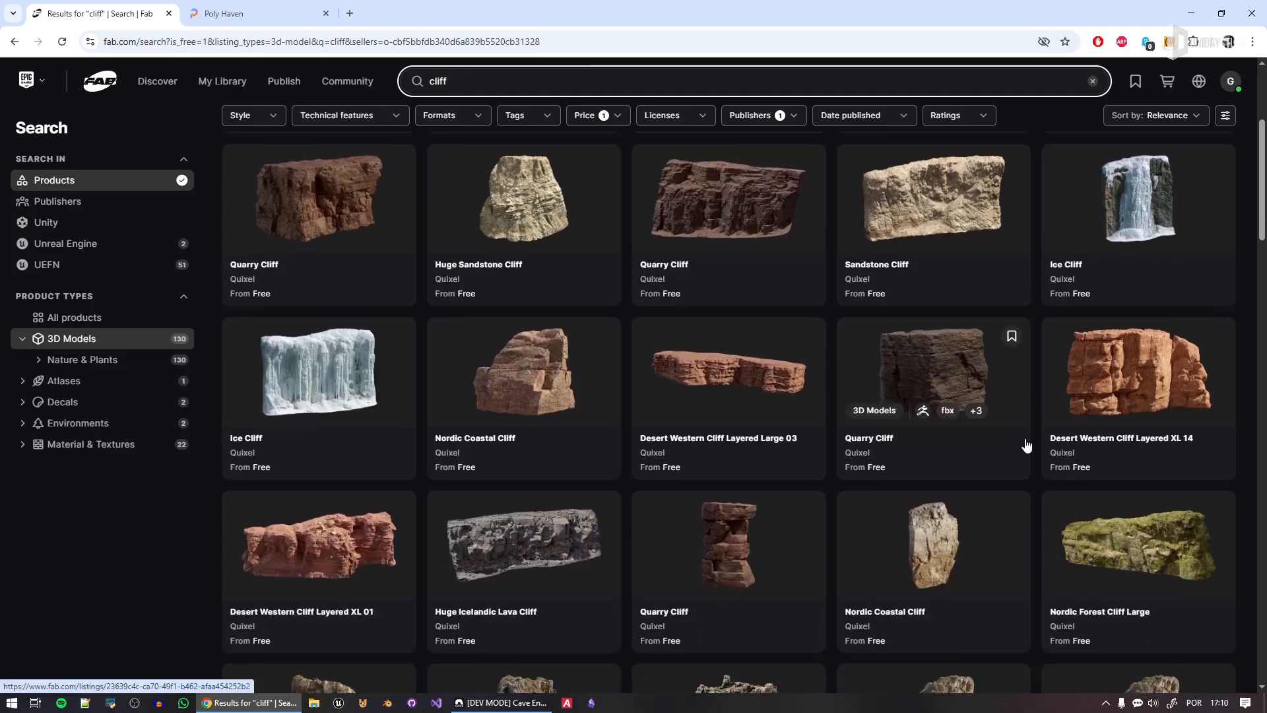
pyautogui.scroll(-3, 943, 580)
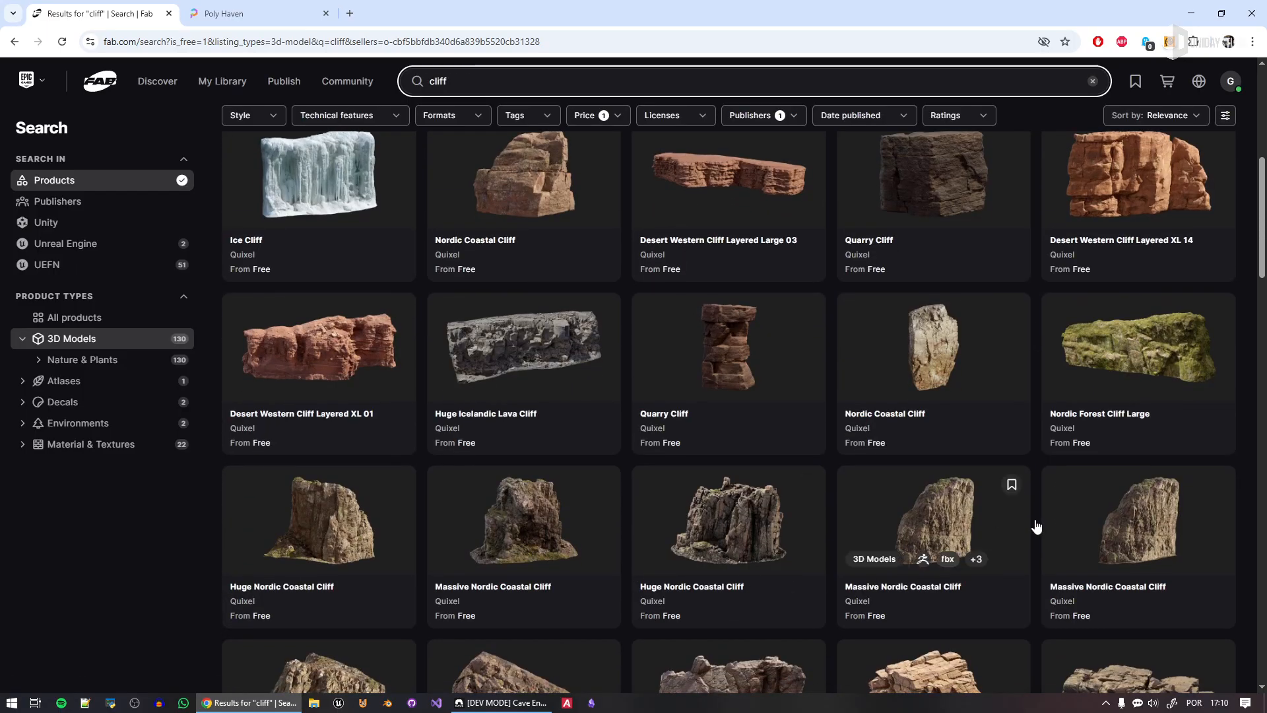
pyautogui.scroll(-2, 1038, 545)
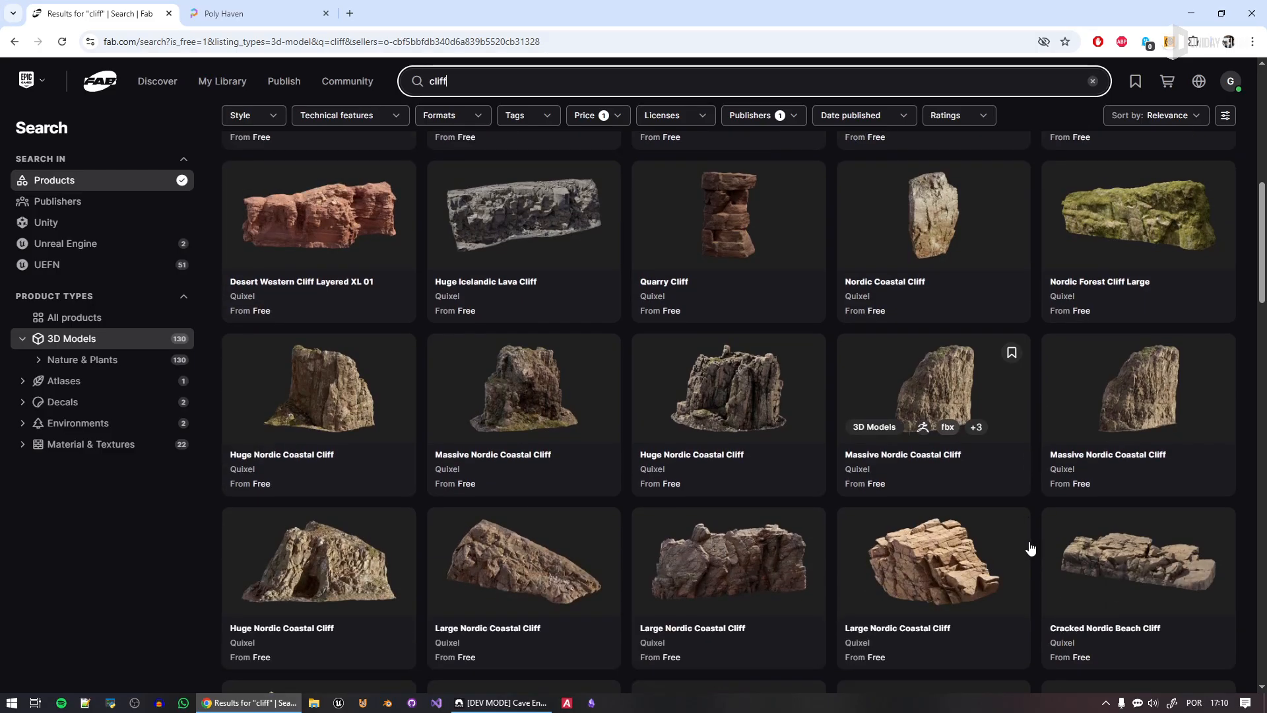
# Look through the remaining free Quixel cliff models and open the dark, wide Quarry Cliff listing near the start of the results
pyautogui.scroll(-3, 934, 567)
pyautogui.scroll(-4, 934, 567)
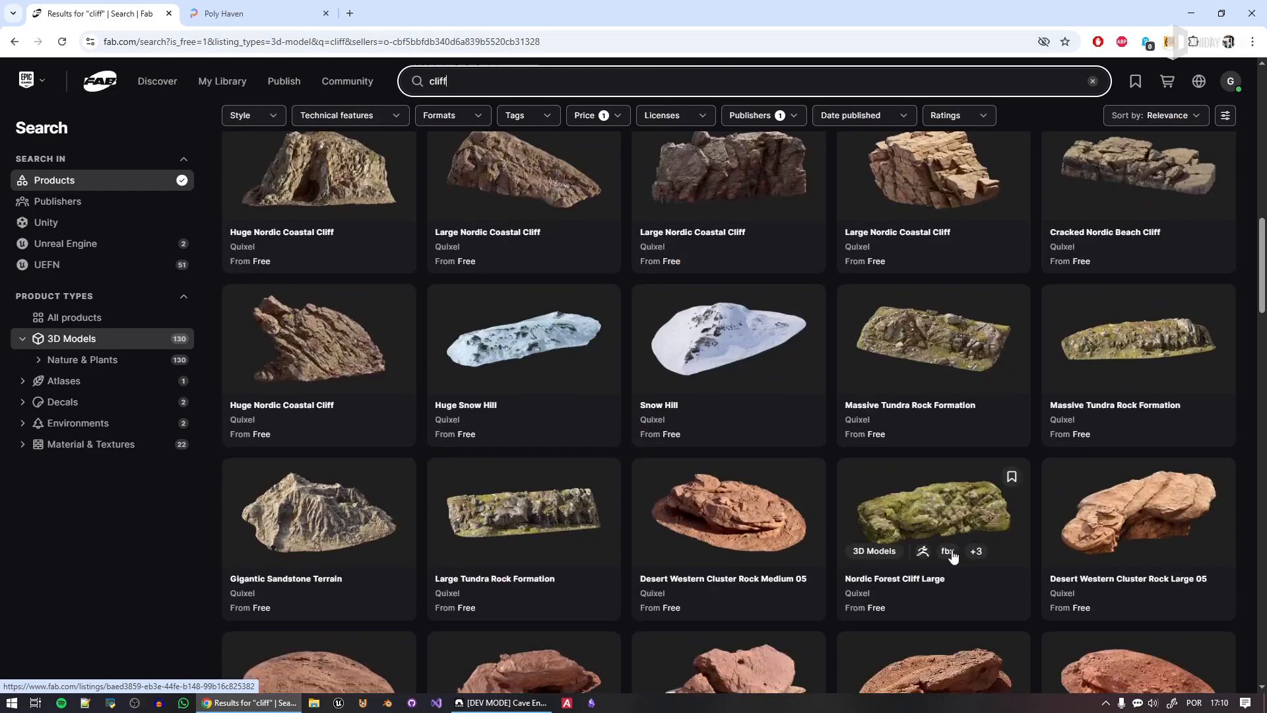
pyautogui.scroll(-4, 970, 605)
pyautogui.scroll(-4, 978, 627)
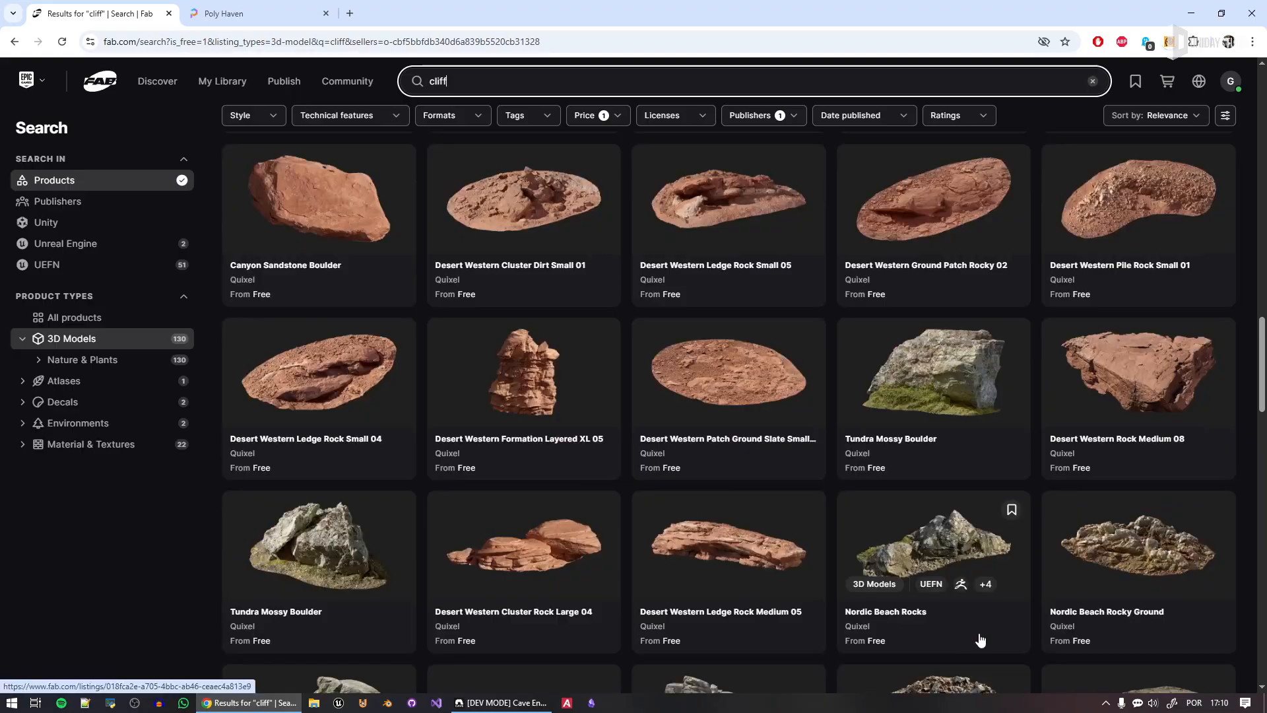
pyautogui.scroll(-4, 960, 634)
pyautogui.scroll(20, 956, 598)
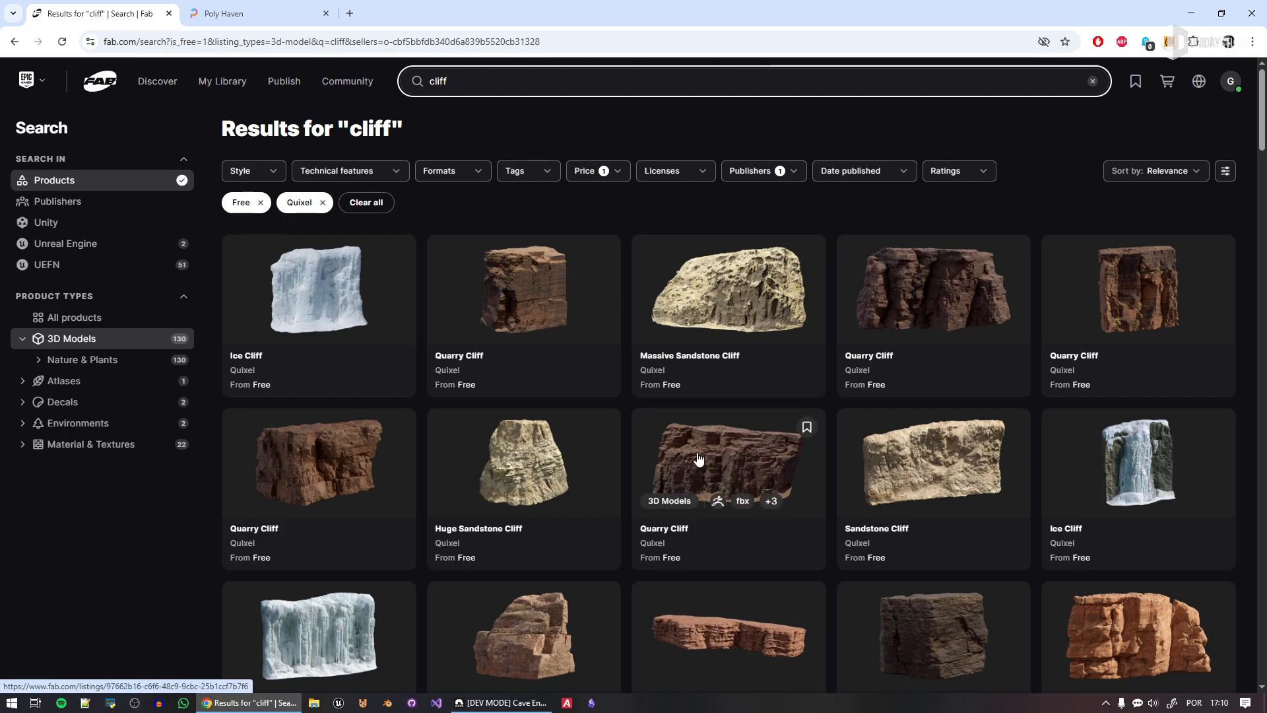
pyautogui.click(938, 288)
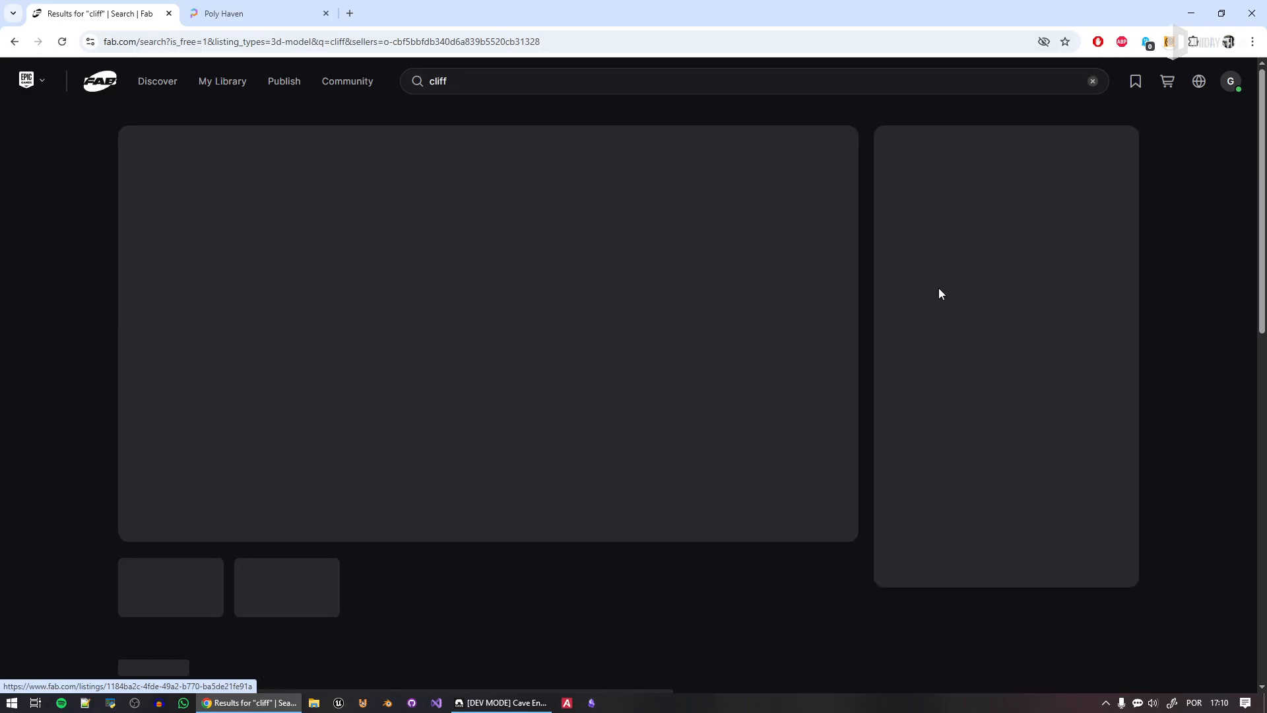
# Show the Quarry Cliff in its interactive 3D preview, rotating and enlarging it to inspect the rock surface
pyautogui.click(306, 563)
pyautogui.click(487, 331)
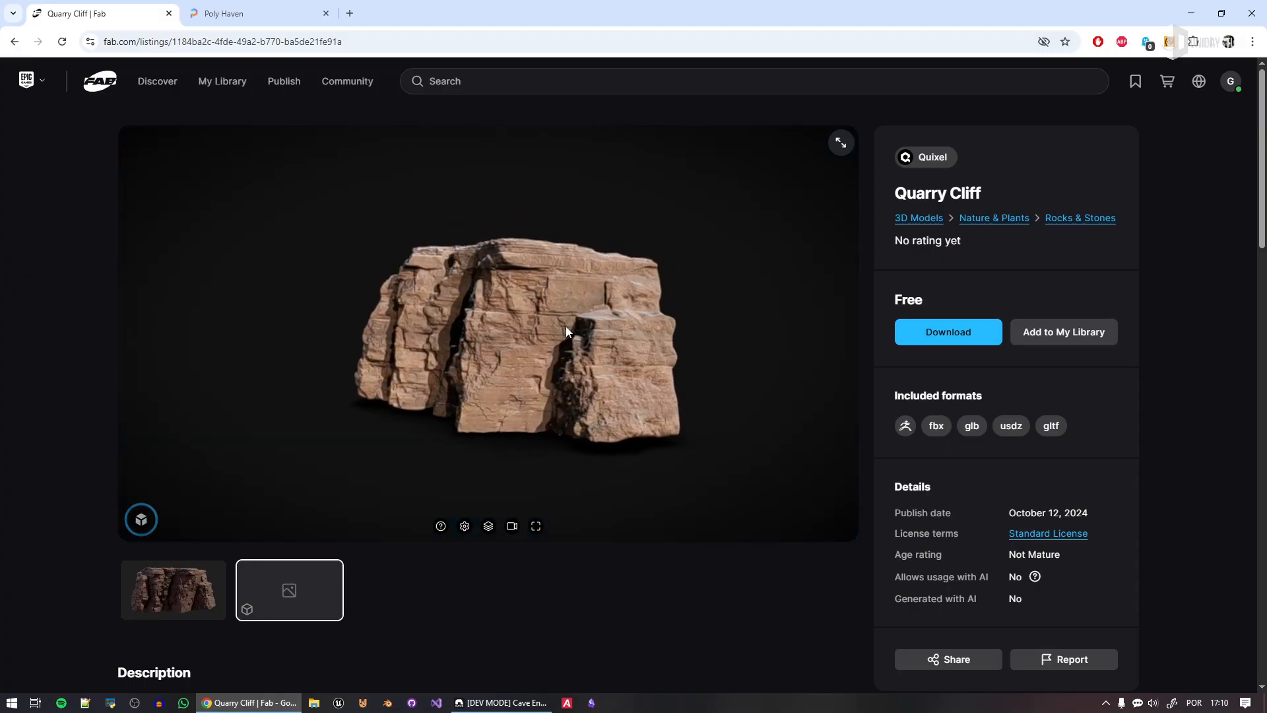
pyautogui.moveTo(565, 326); pyautogui.dragTo(551, 377)
pyautogui.scroll(4, 481, 330)
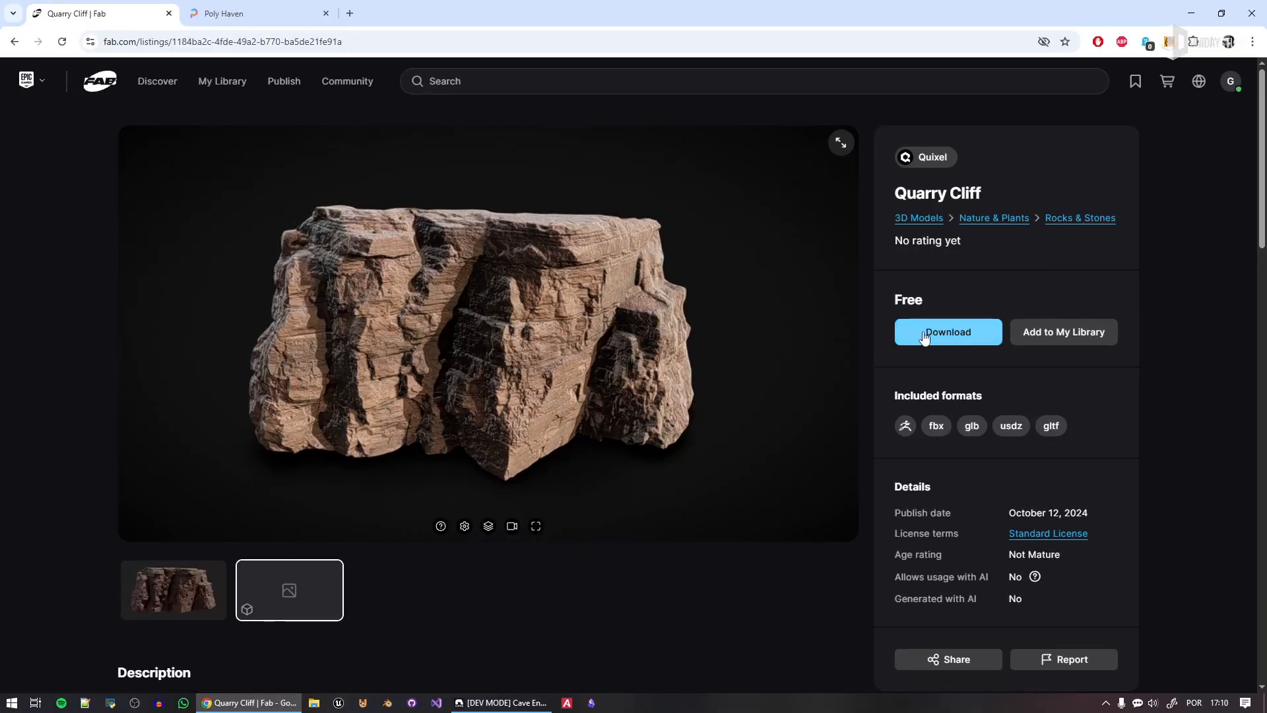
# Download the high-quality FBX version of the Quarry Cliff, quarry_cliff_uchwaffda_high.zip, and check it in the browser's downloads
pyautogui.click(948, 330)
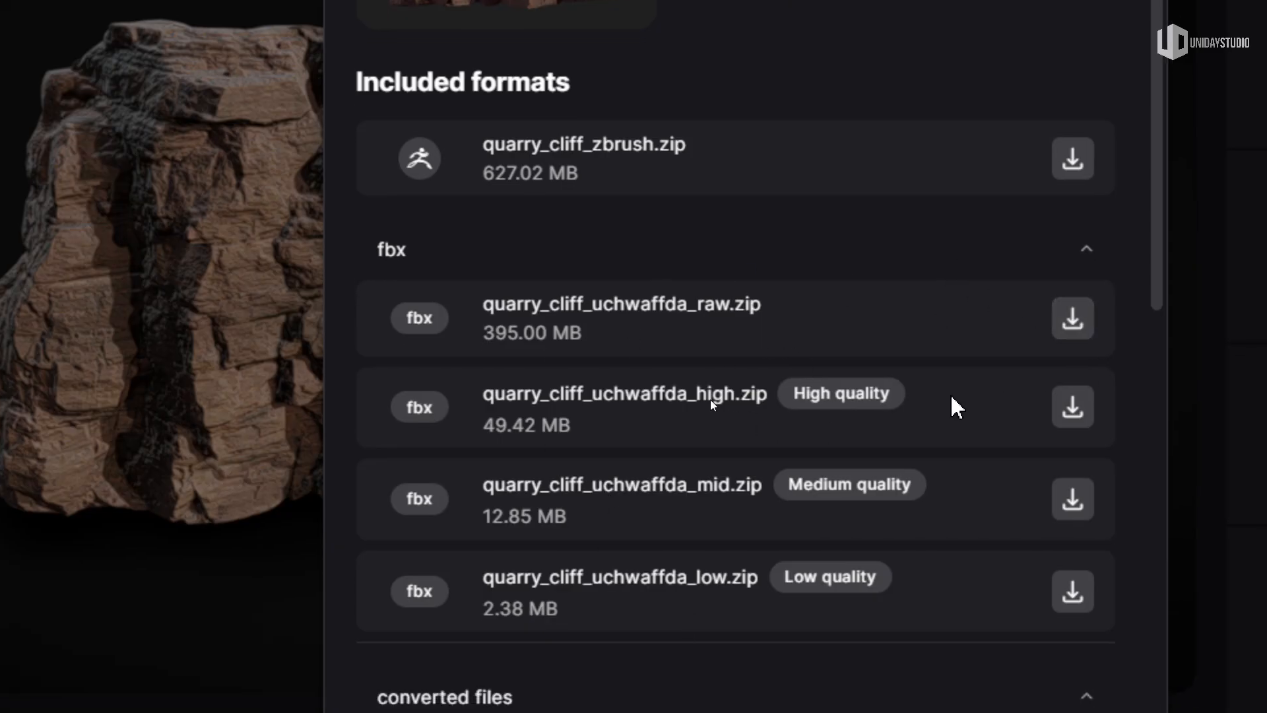
pyautogui.moveTo(490, 391); pyautogui.dragTo(782, 409)
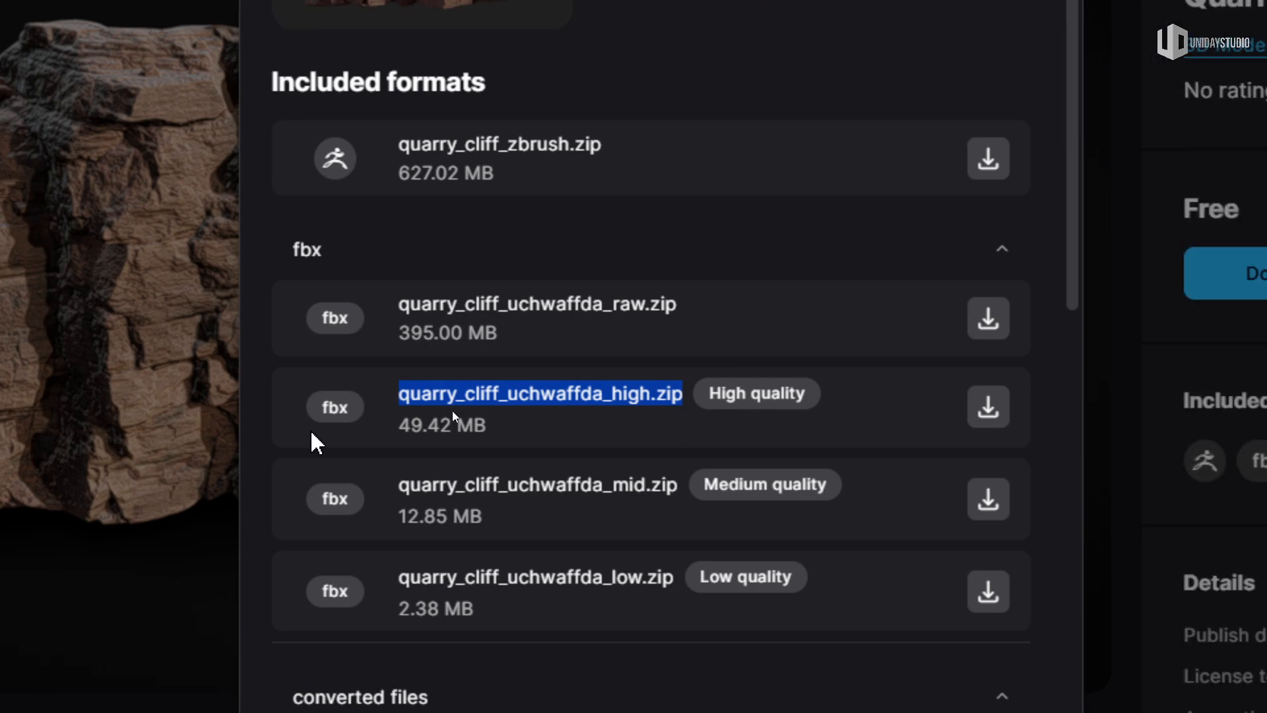
pyautogui.click(969, 408)
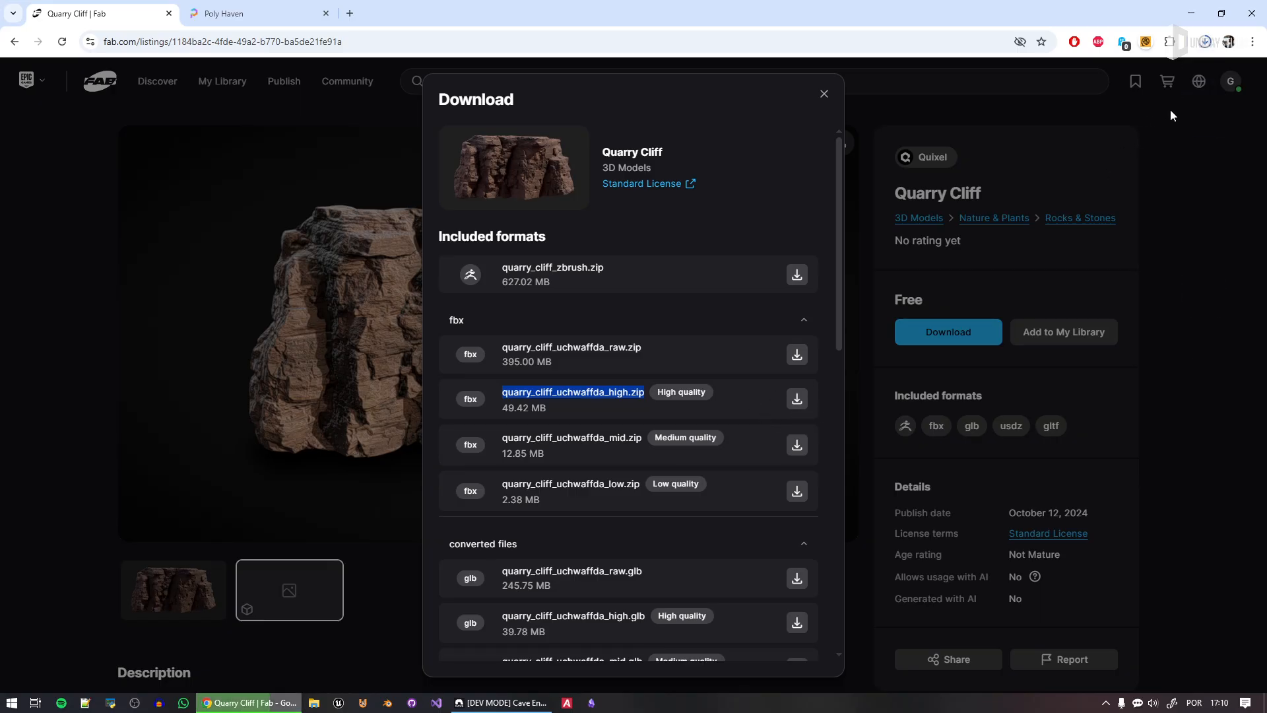
pyautogui.click(1205, 43)
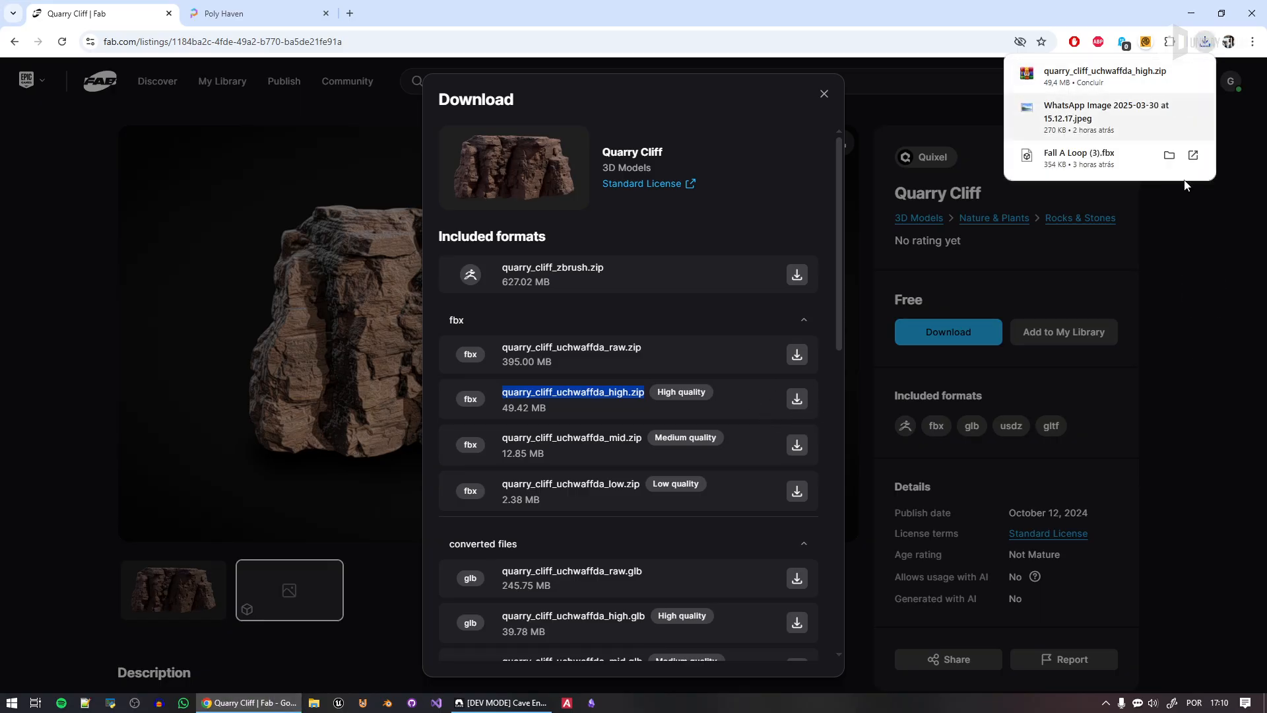
# Collapse the FBX and converted file groups to review the glTF variants, and close the Quarry Cliff's download options
pyautogui.click(698, 330)
pyautogui.click(791, 369)
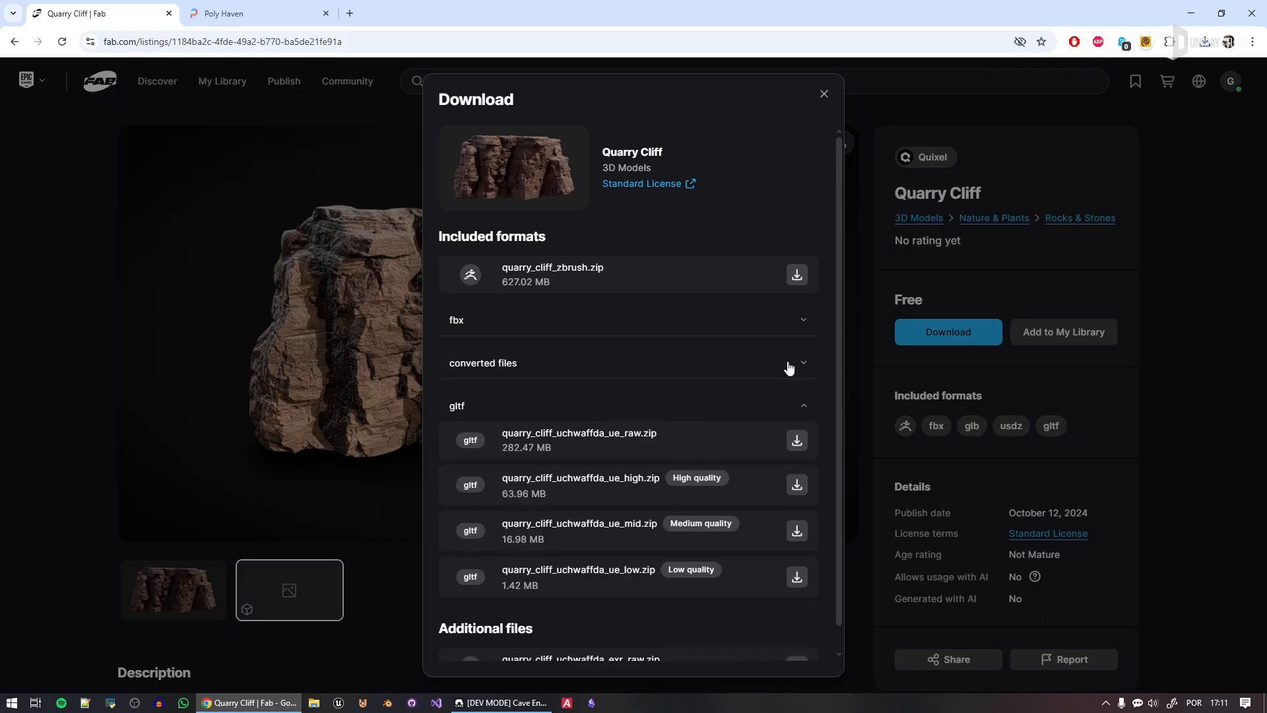
pyautogui.click(795, 363)
pyautogui.click(823, 95)
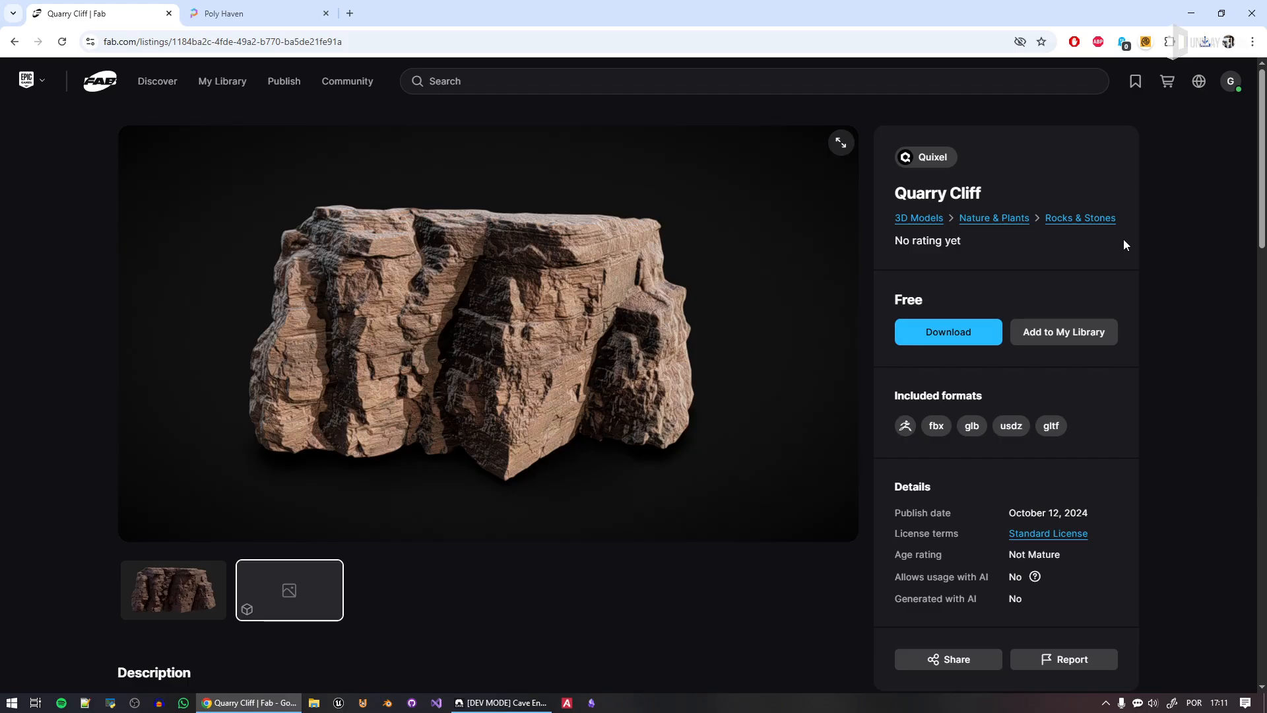
# Switch to Poly Haven and look over its home page, including the HDRIs, Textures and Models sections
pyautogui.click(257, 13)
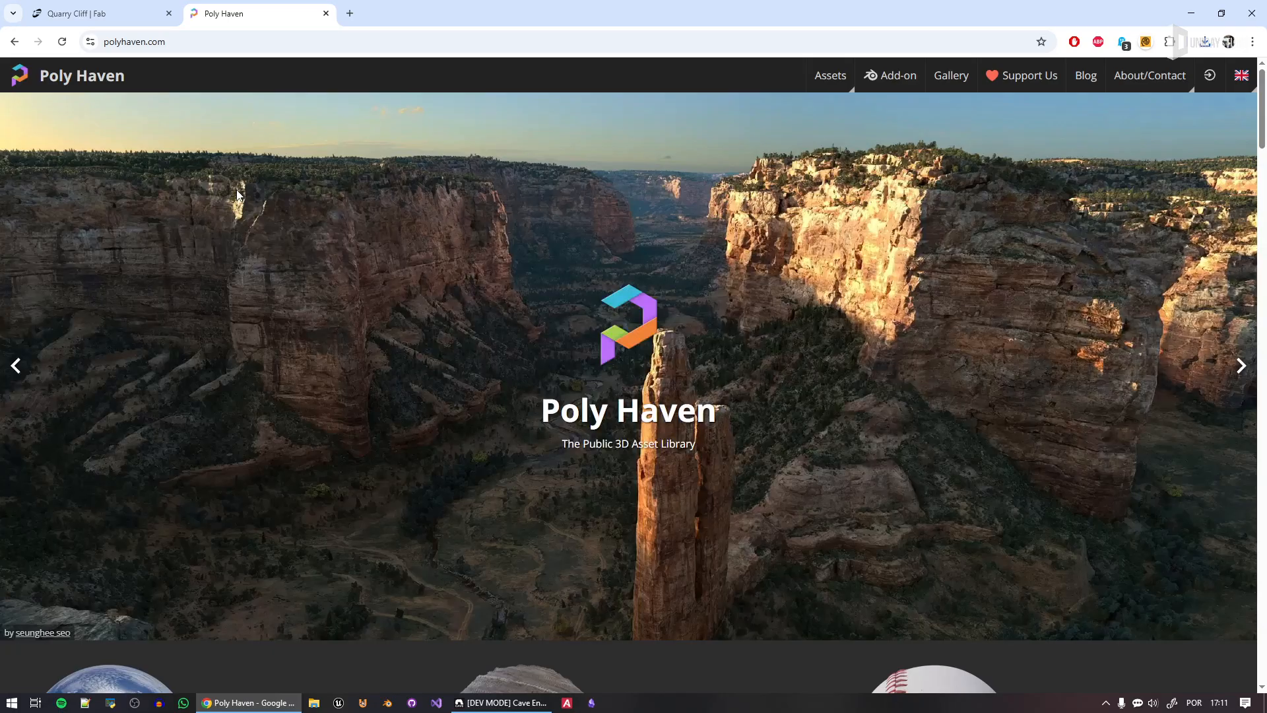
pyautogui.scroll(-20, 1080, 315)
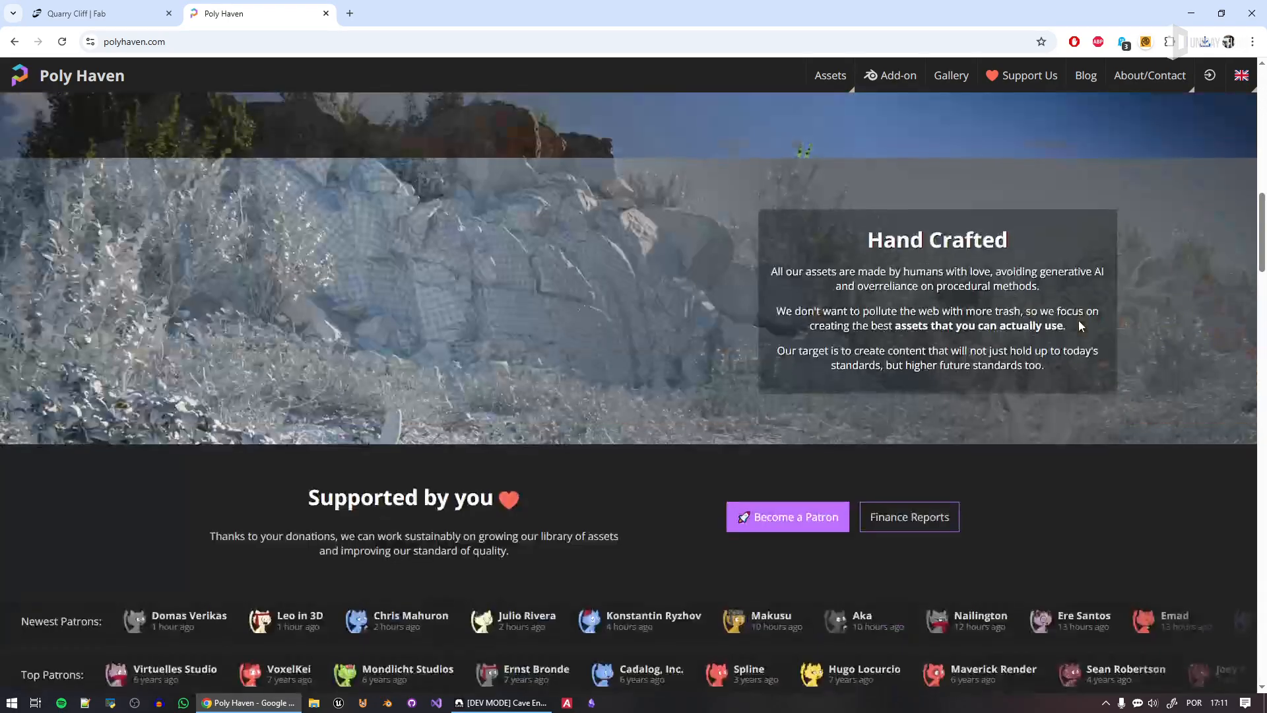
pyautogui.scroll(20, 802, 470)
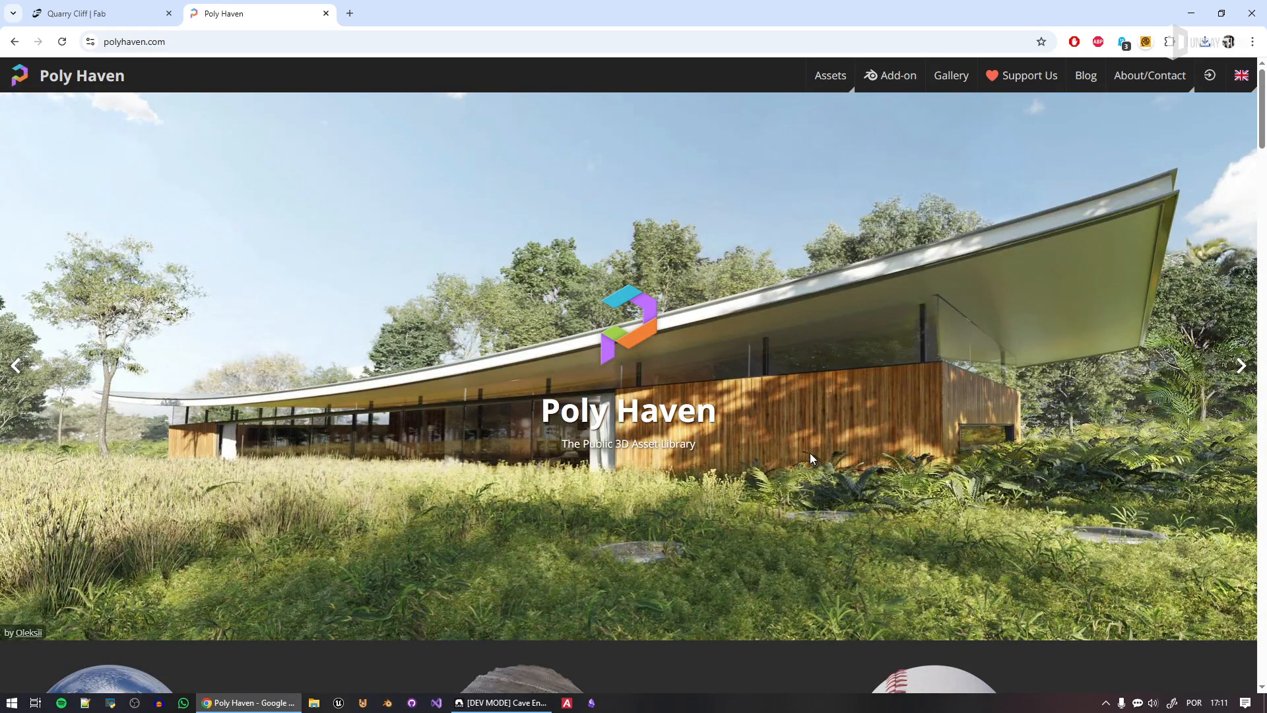
pyautogui.scroll(-5, 809, 453)
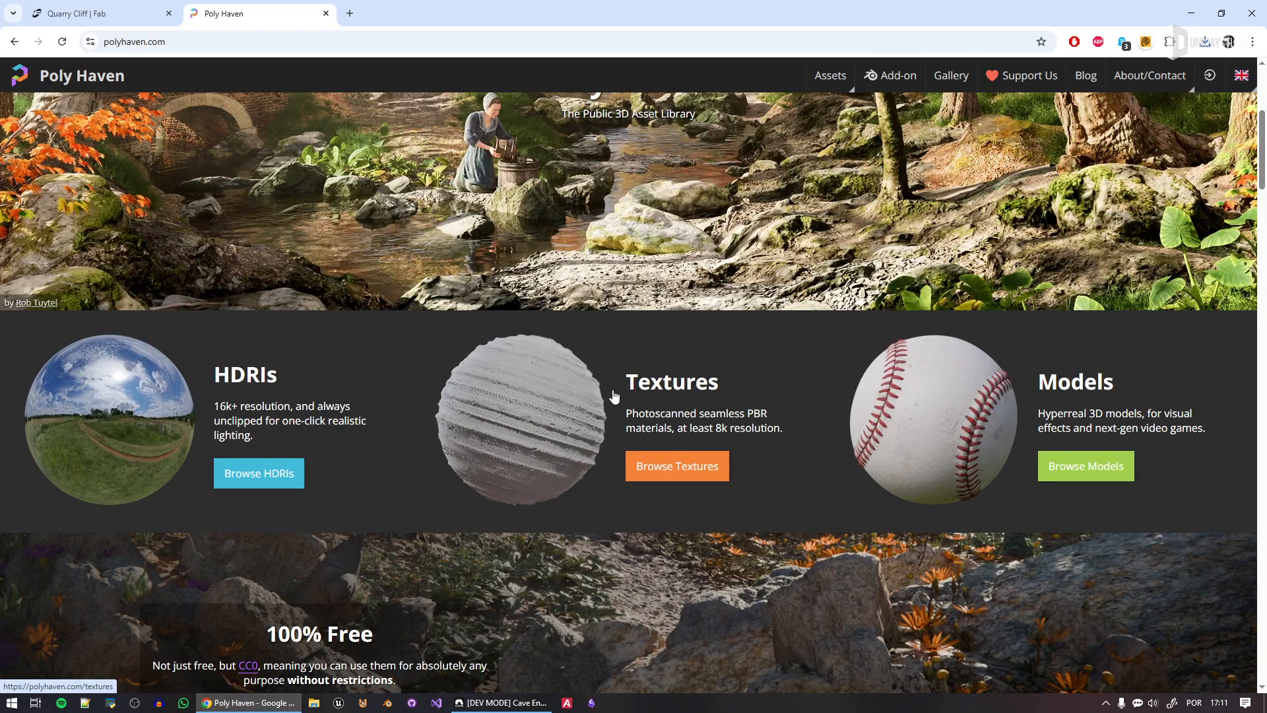
# Check the license terms on the Quarry Cliff's Fab listing and return to the Poly Haven home page
pyautogui.hotkey('ctrl', 'Tab')
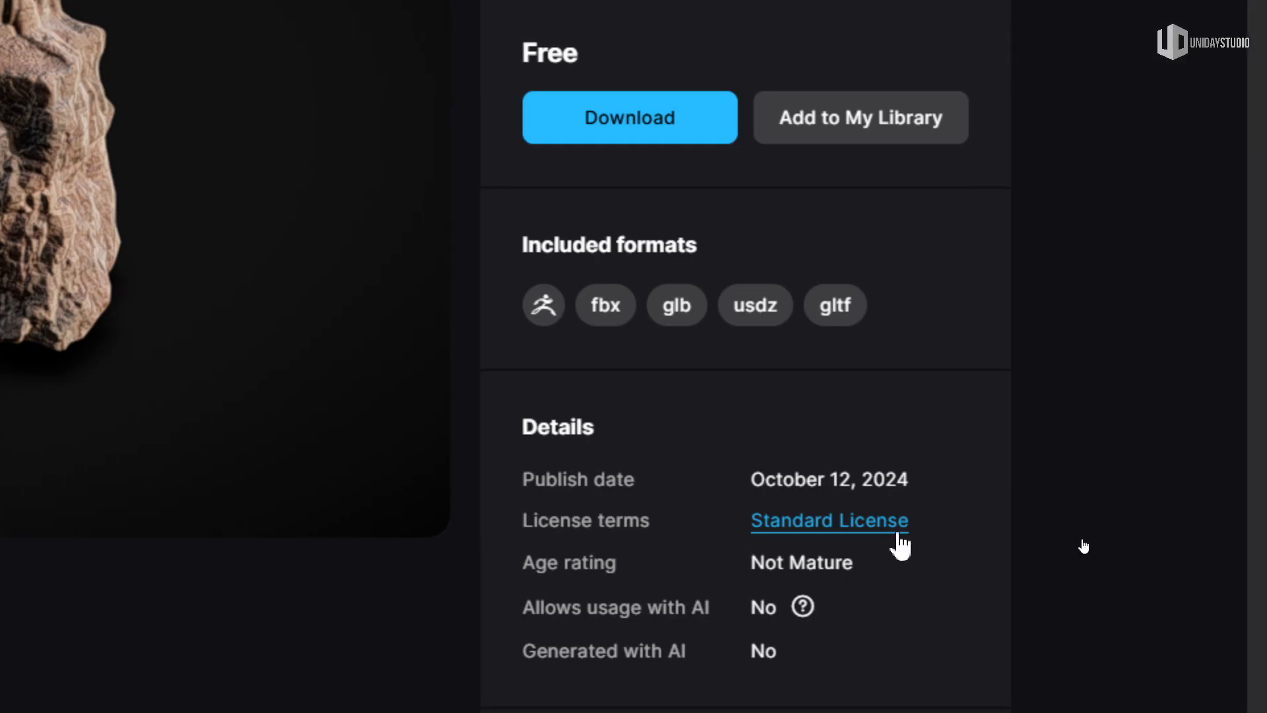
pyautogui.moveTo(894, 533); pyautogui.dragTo(537, 519)
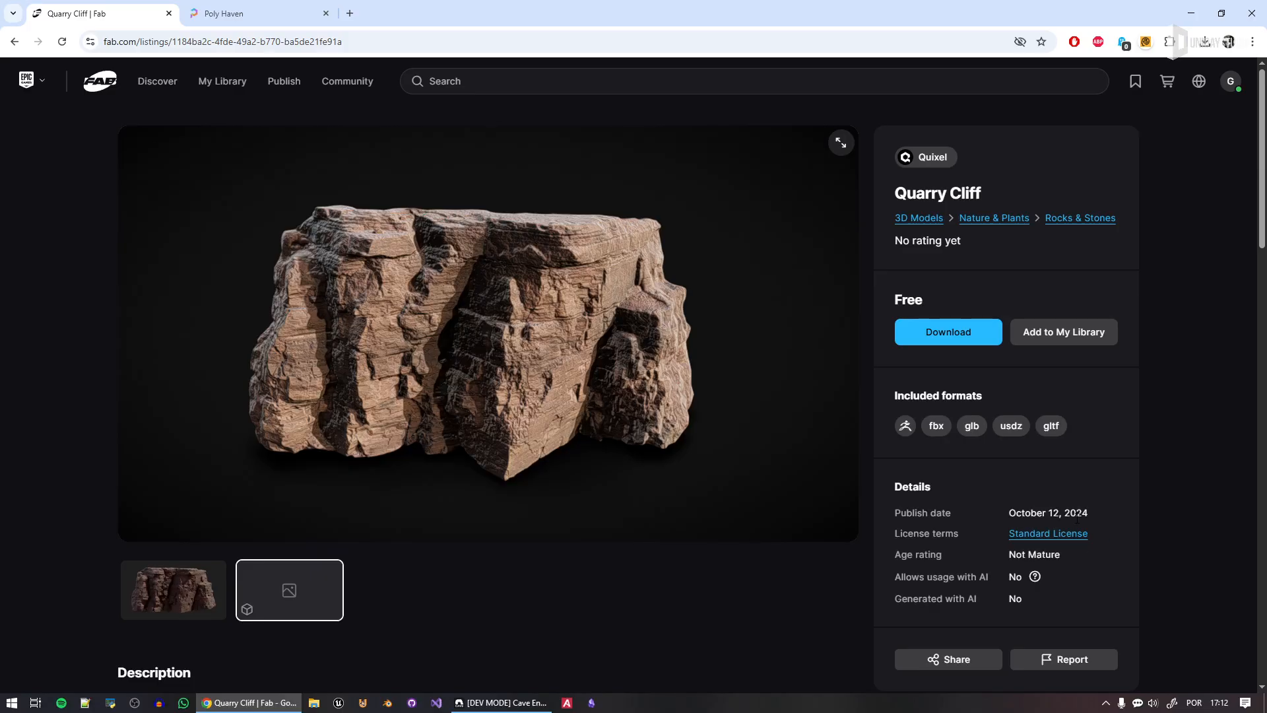
pyautogui.click(275, 5)
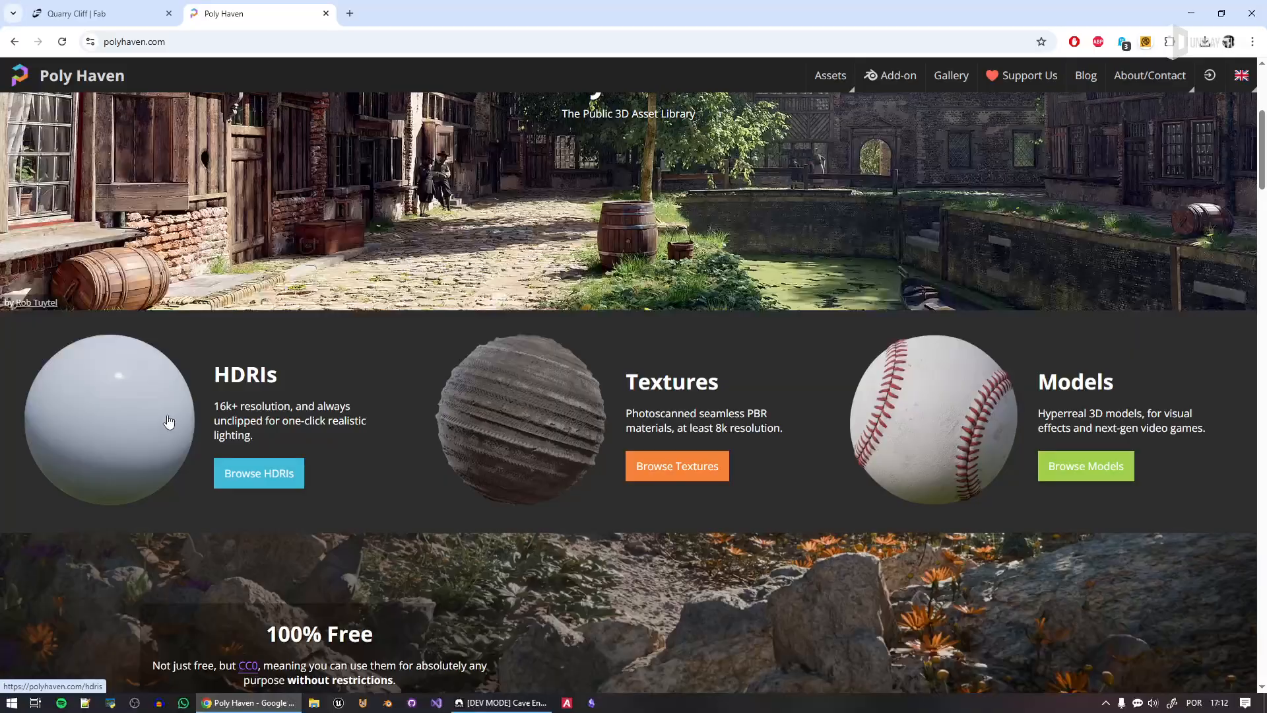
# Open Poly Haven's HDRI library in a separate browser tab, load the Textures library in the current one, and show the HDRIs
pyautogui.middleClick(169, 421)
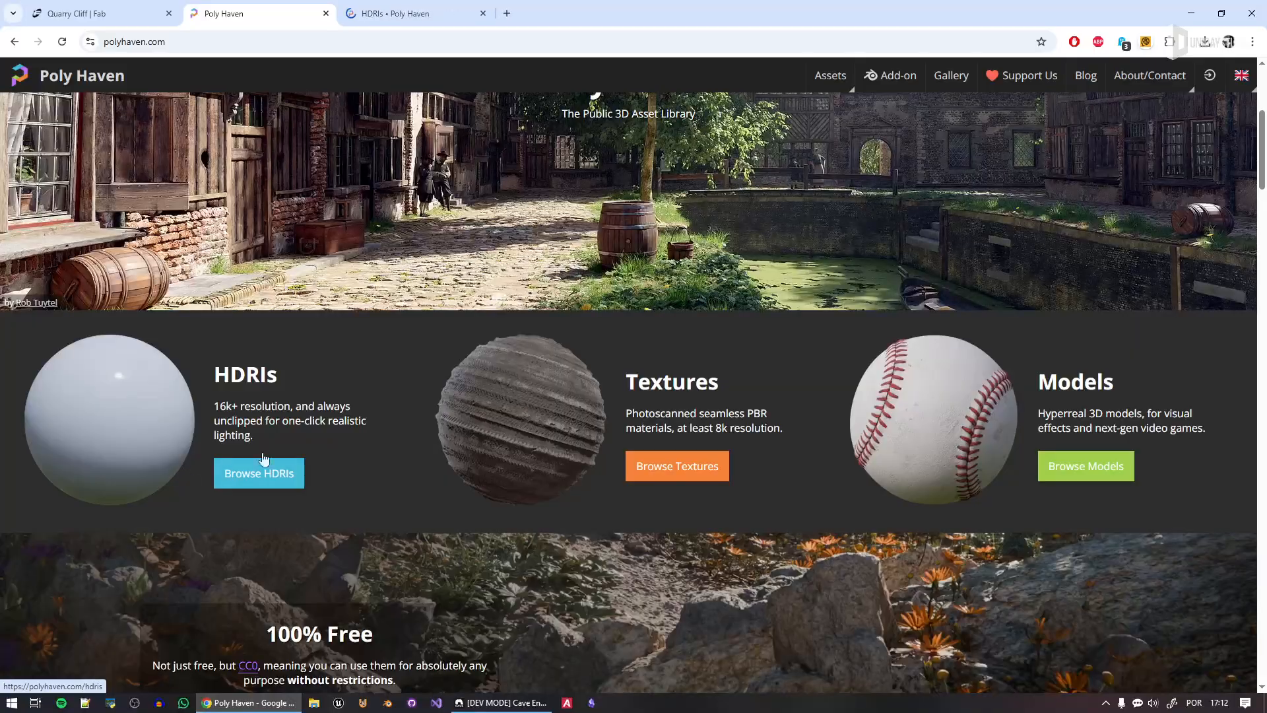
pyautogui.click(550, 428)
pyautogui.click(393, 8)
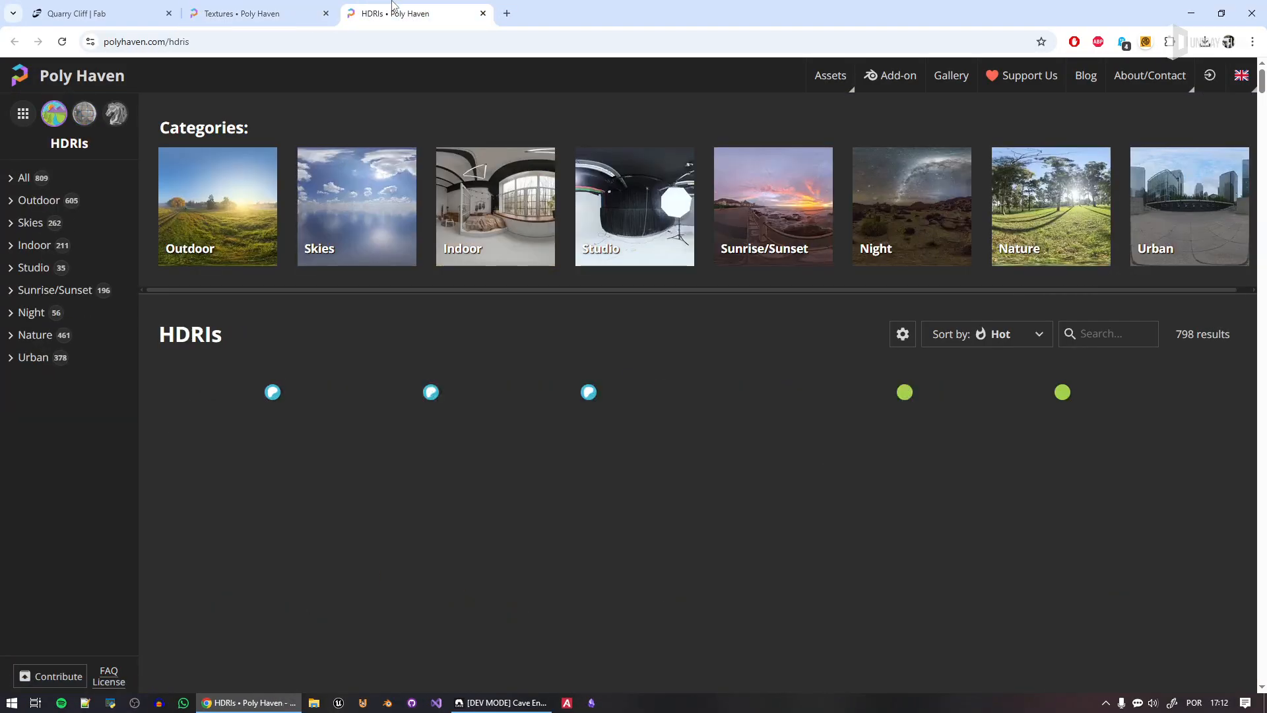
# Browse the HDRIs and check the scene background in Cave Engine before returning to the Poly Haven HDRI library
pyautogui.scroll(-2, 932, 558)
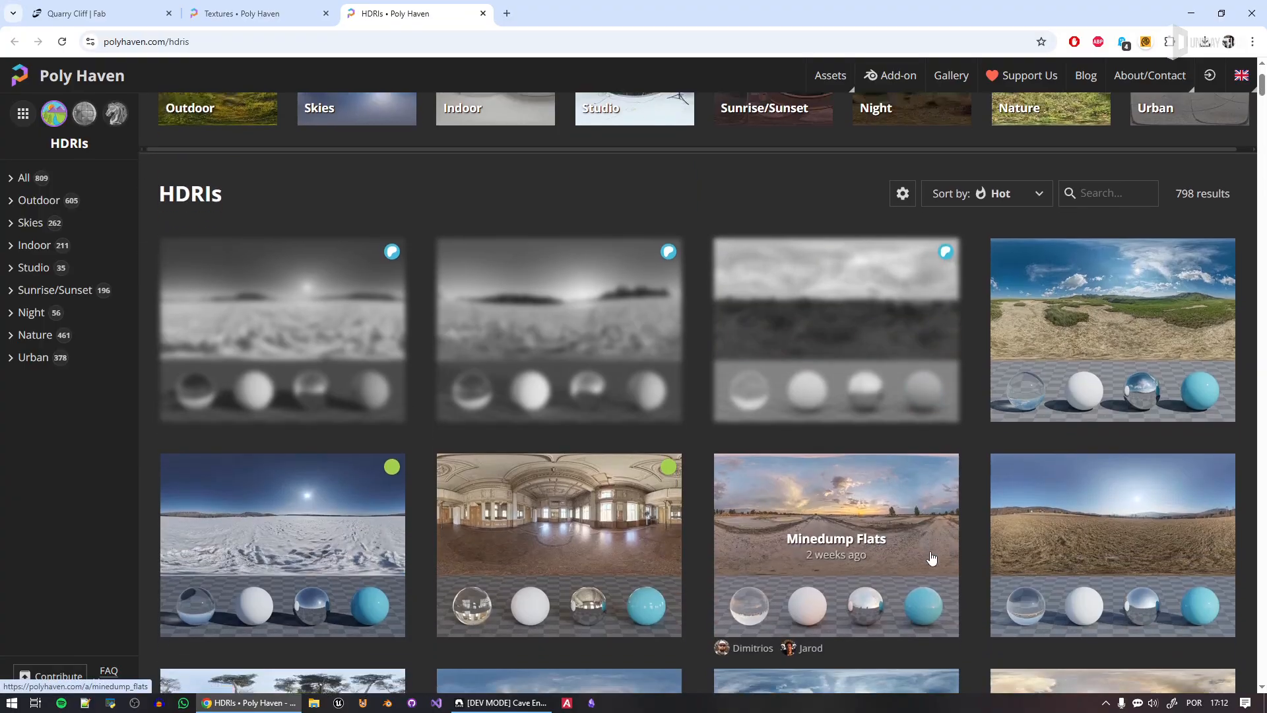
pyautogui.scroll(-8, 932, 558)
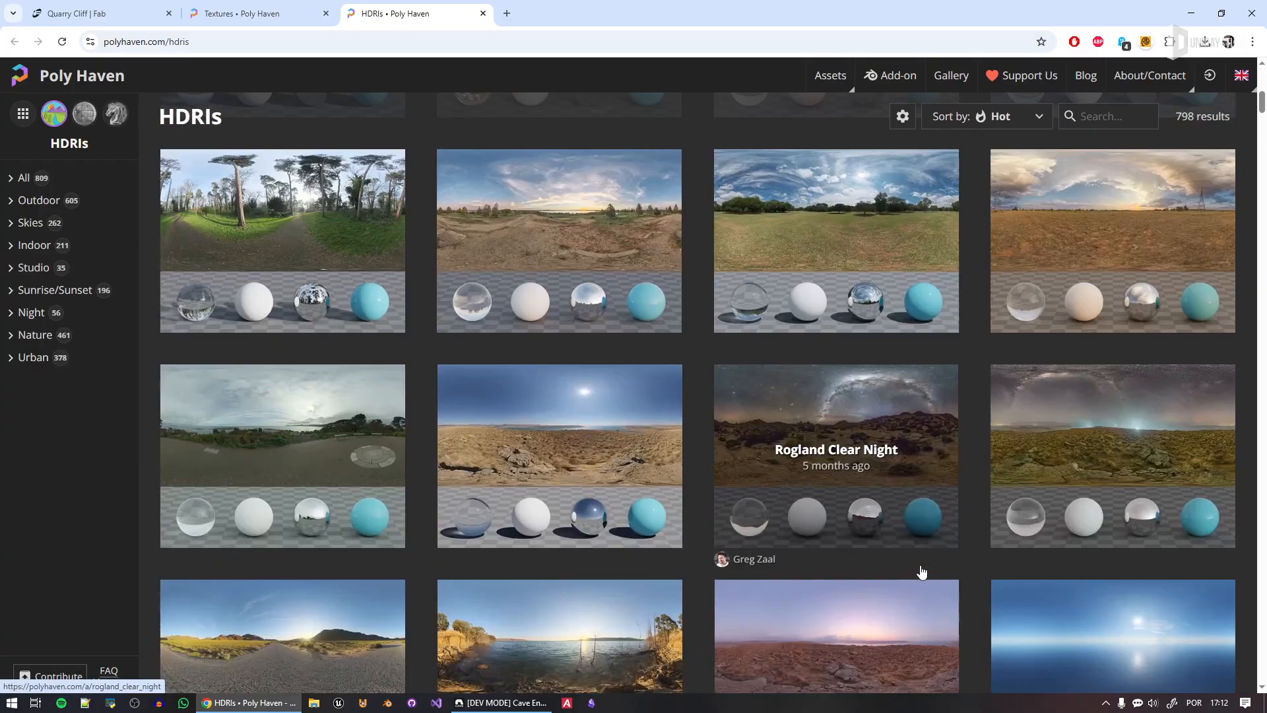
pyautogui.click(502, 702)
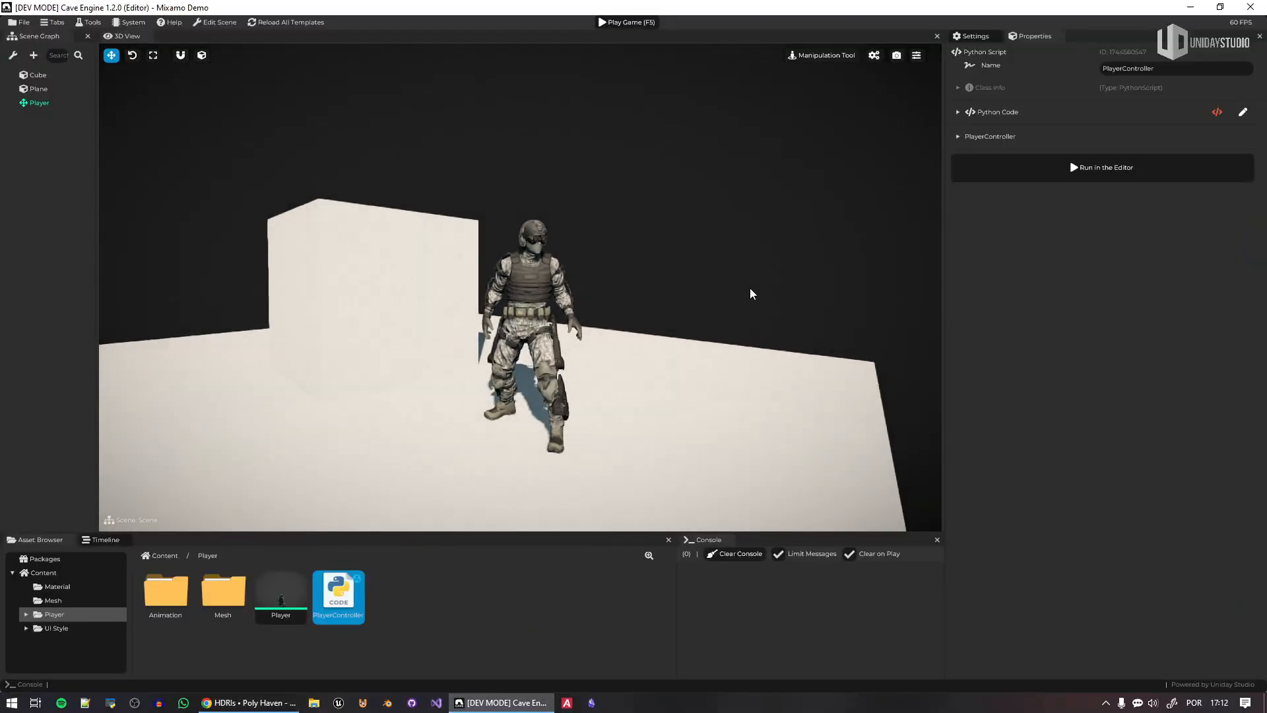
pyautogui.hotkey('alt', 'Tab')
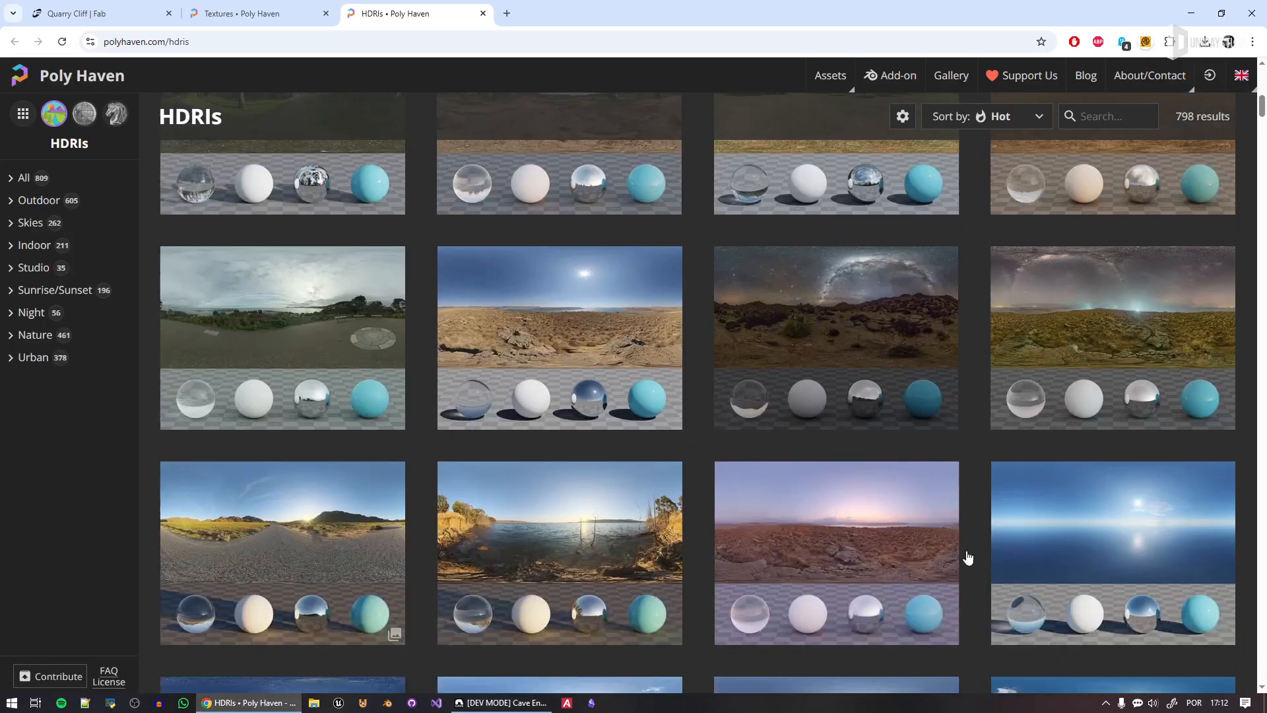
# Pick the Qwantani Noon and Golden Gate Hills HDRIs from the library and open each in its own browser tab
pyautogui.scroll(-1, 964, 566)
pyautogui.scroll(-5, 956, 634)
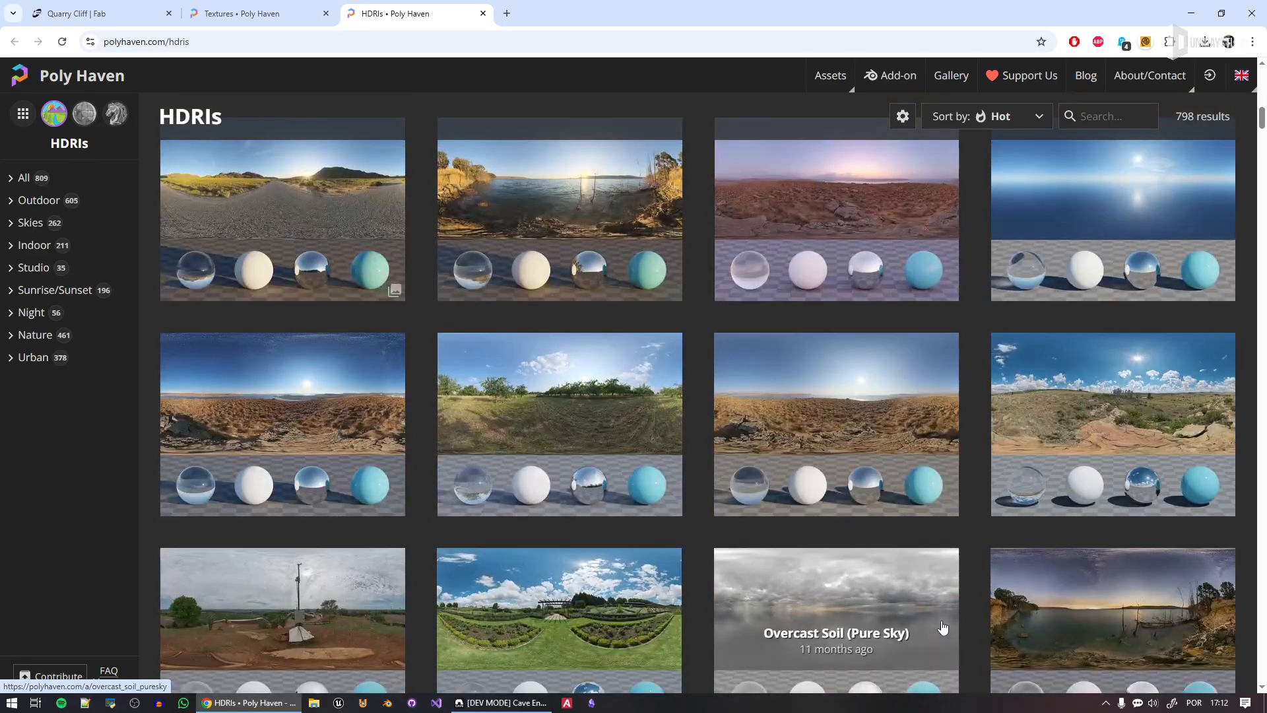
pyautogui.scroll(7, 936, 622)
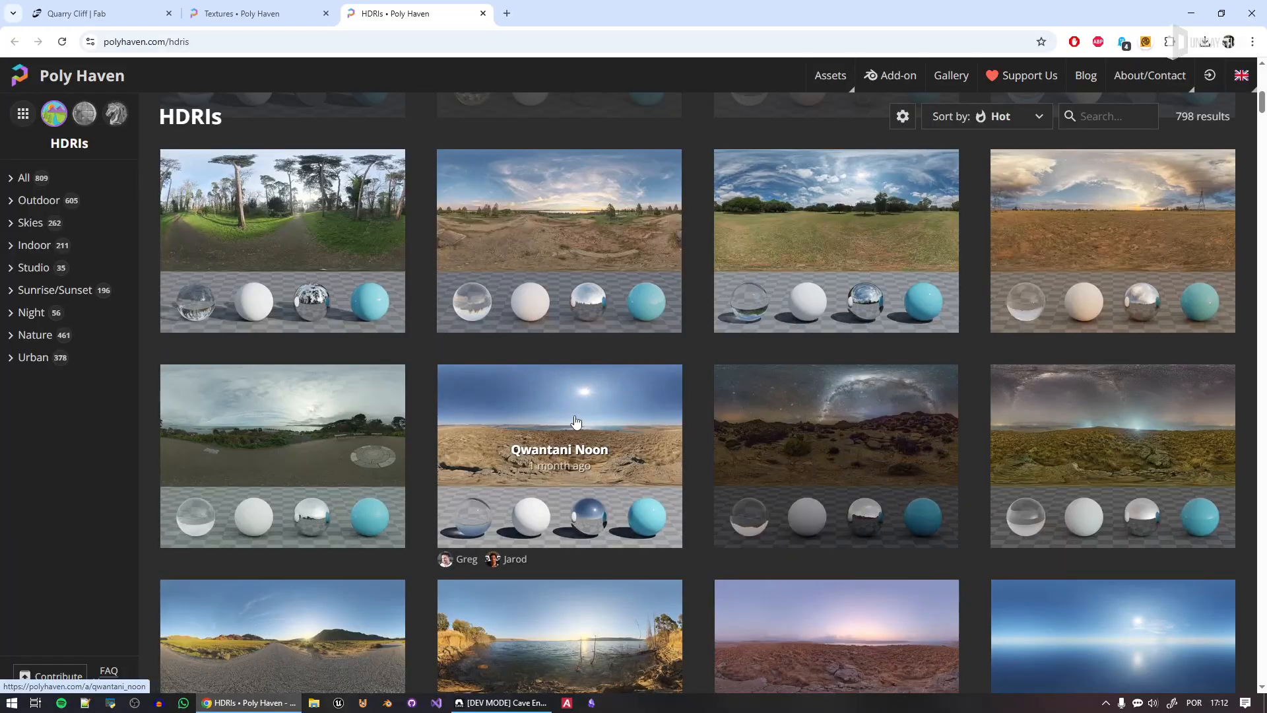
pyautogui.middleClick(575, 421)
pyautogui.scroll(10, 976, 453)
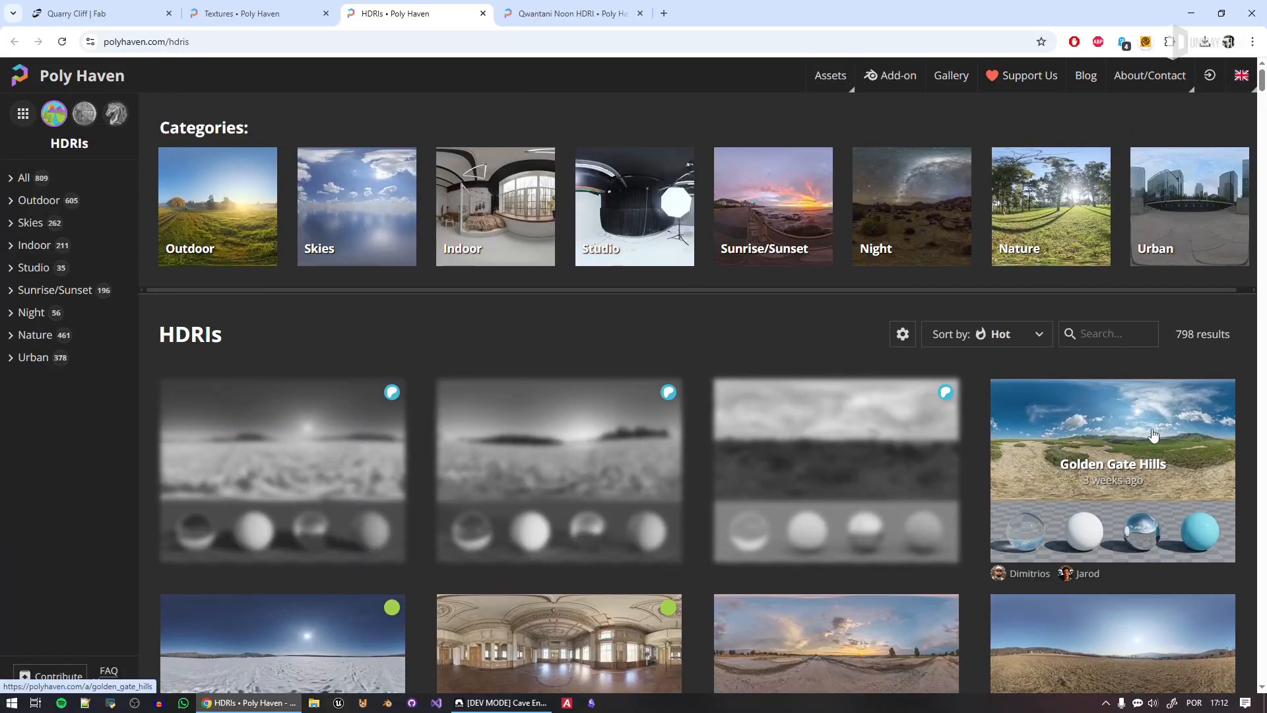
pyautogui.middleClick(1152, 433)
pyautogui.scroll(-10, 1148, 528)
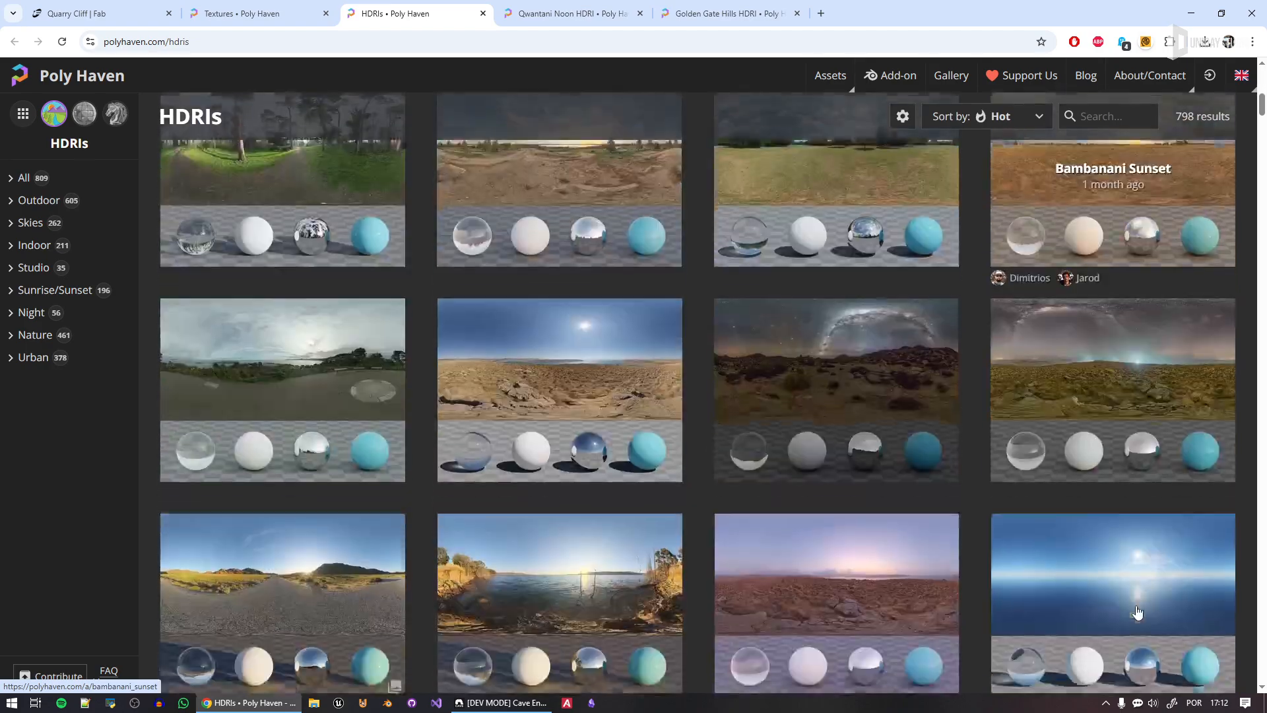
# Compare the Qwantani Noon and Golden Gate Hills HDRIs by alternating between their pages, ending on Qwantani Noon
pyautogui.click(586, 12)
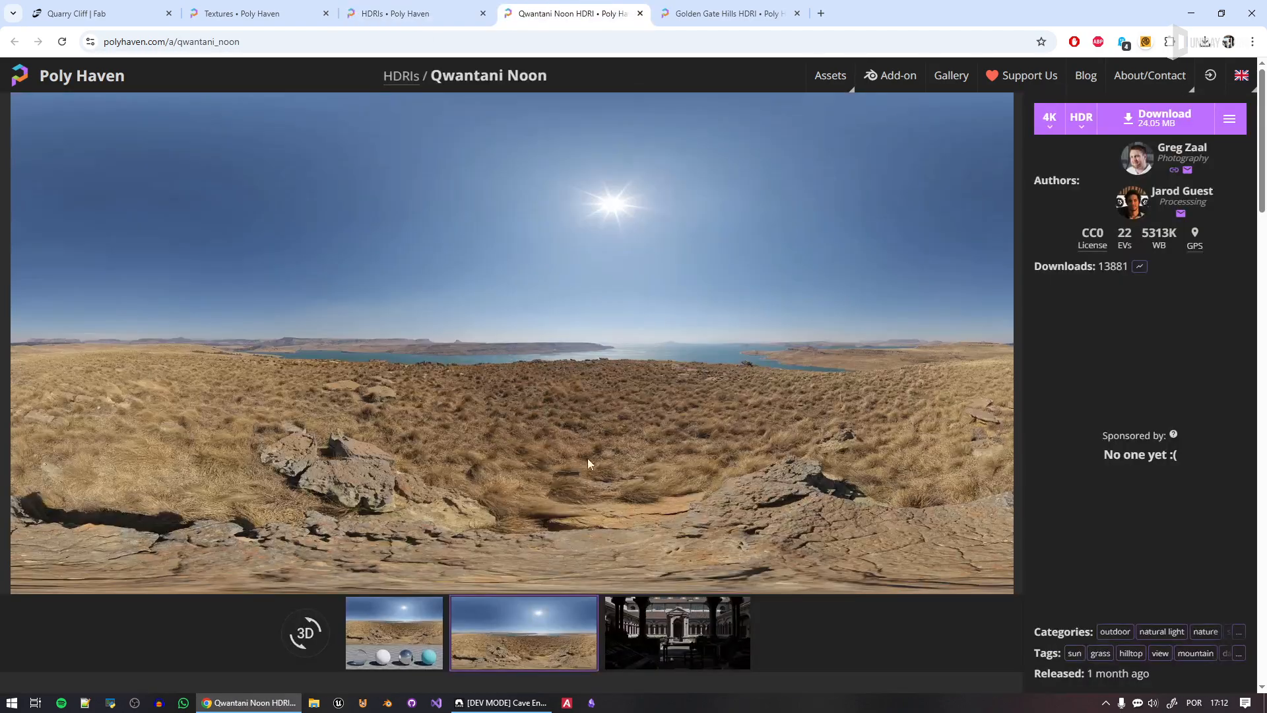
pyautogui.click(719, 8)
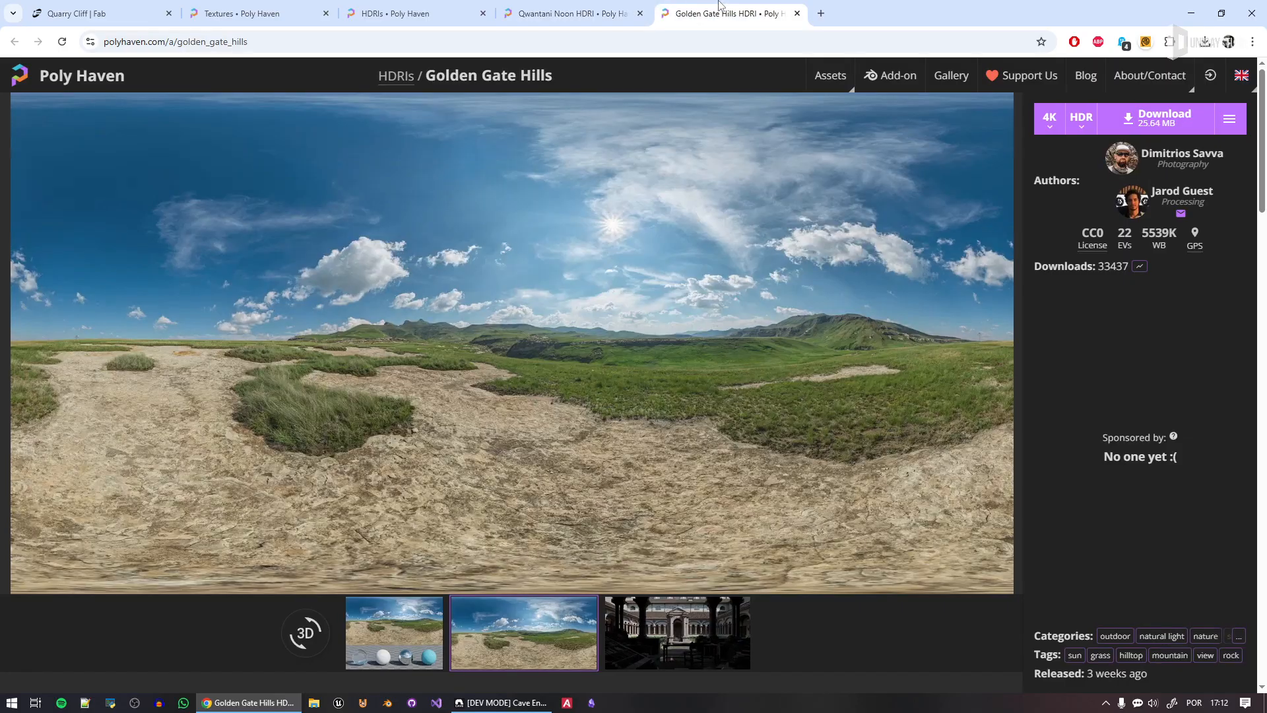
pyautogui.click(613, 10)
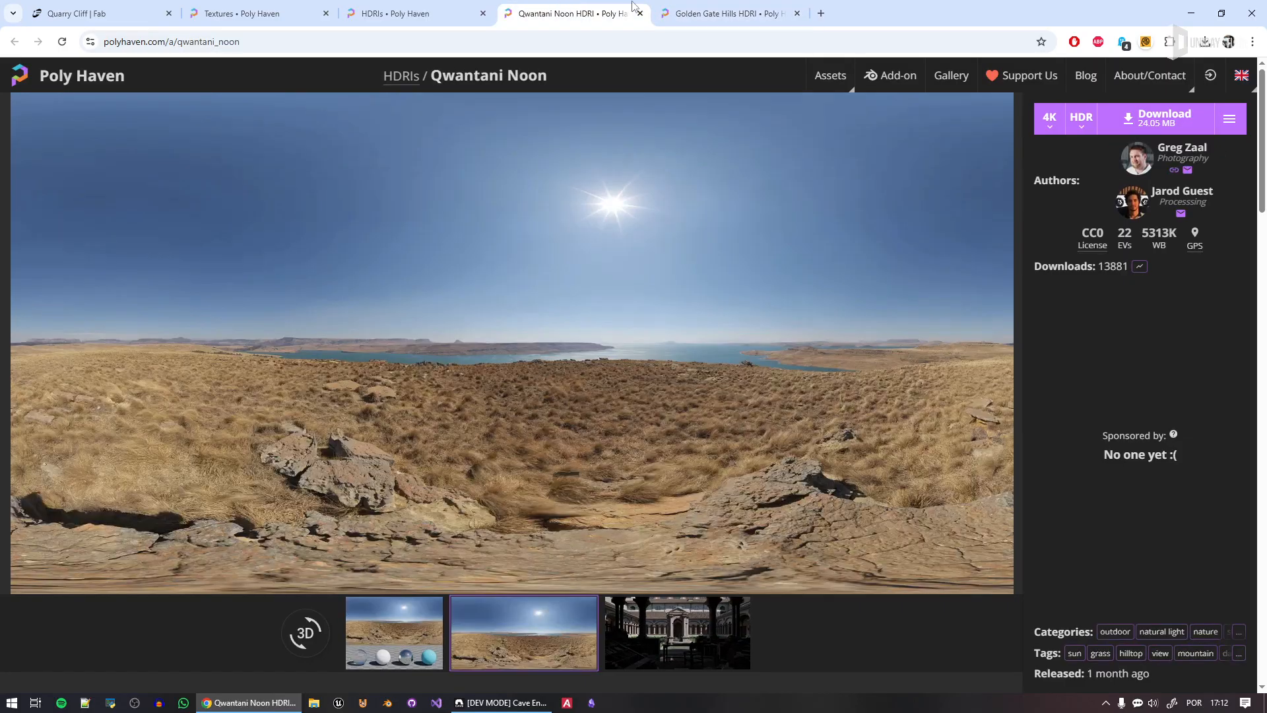
pyautogui.click(680, 10)
pyautogui.click(615, 7)
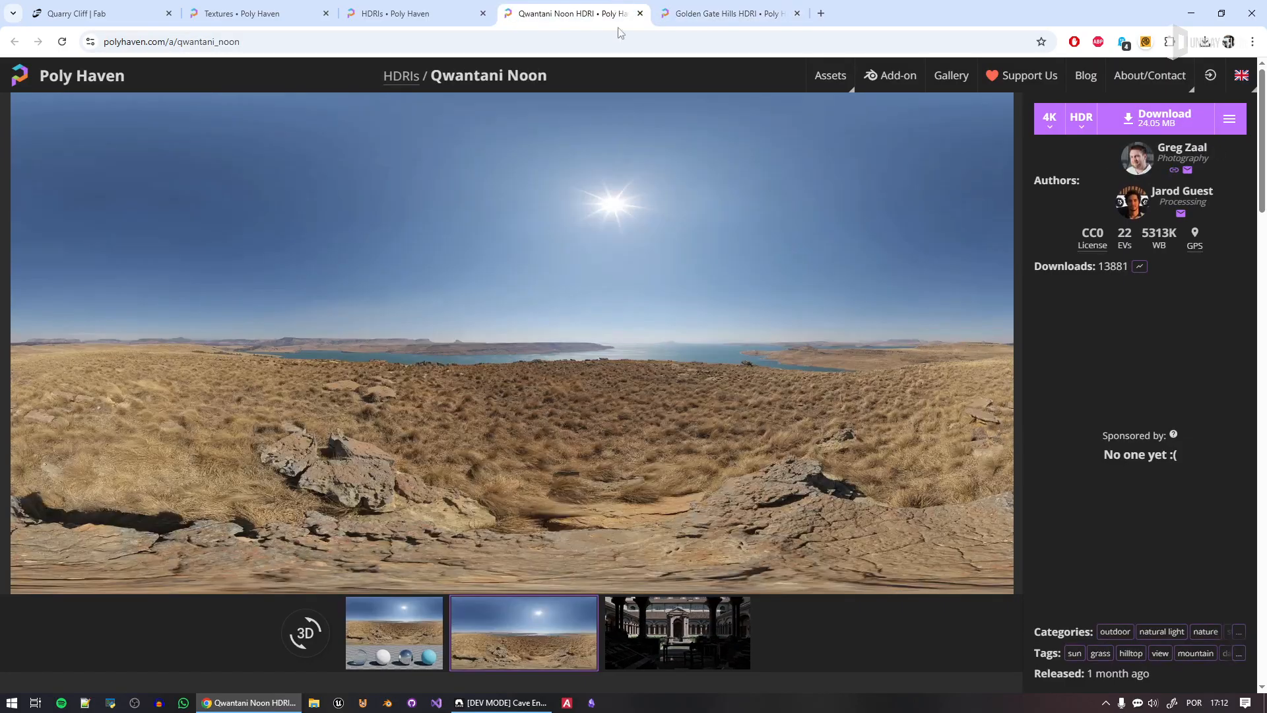
pyautogui.click(724, 8)
pyautogui.click(579, 6)
pyautogui.click(716, 6)
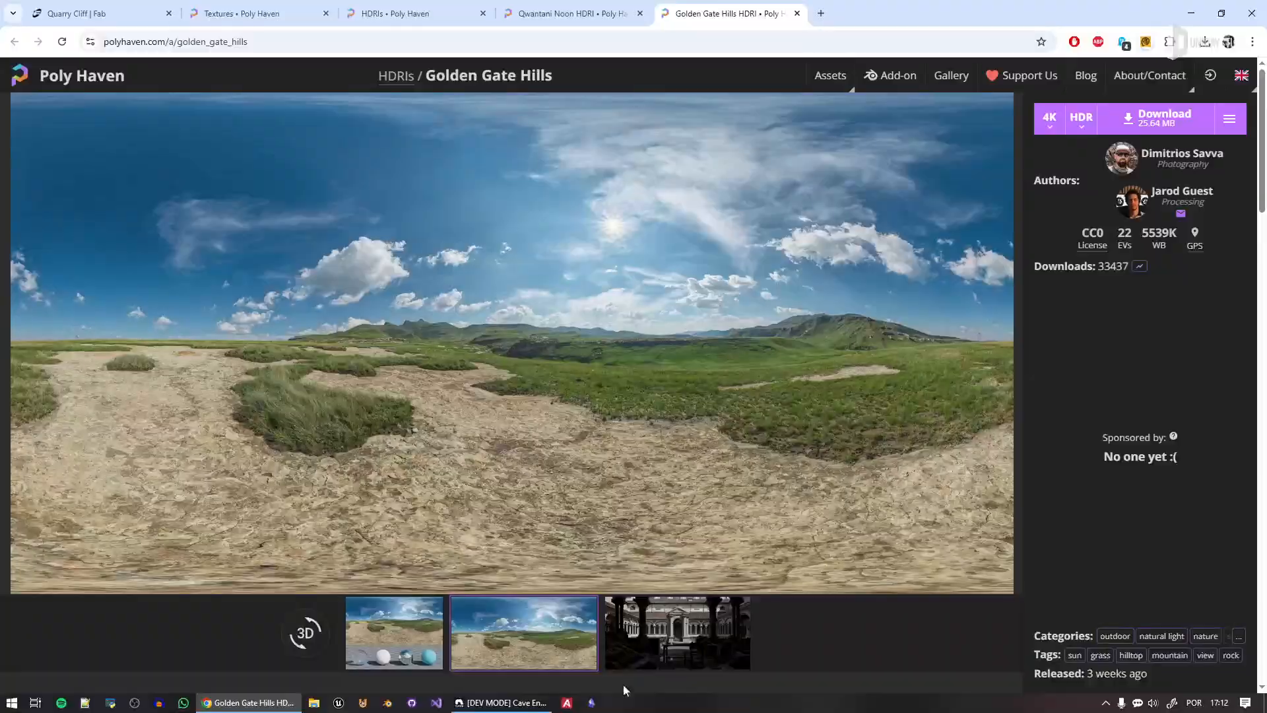
pyautogui.click(569, 14)
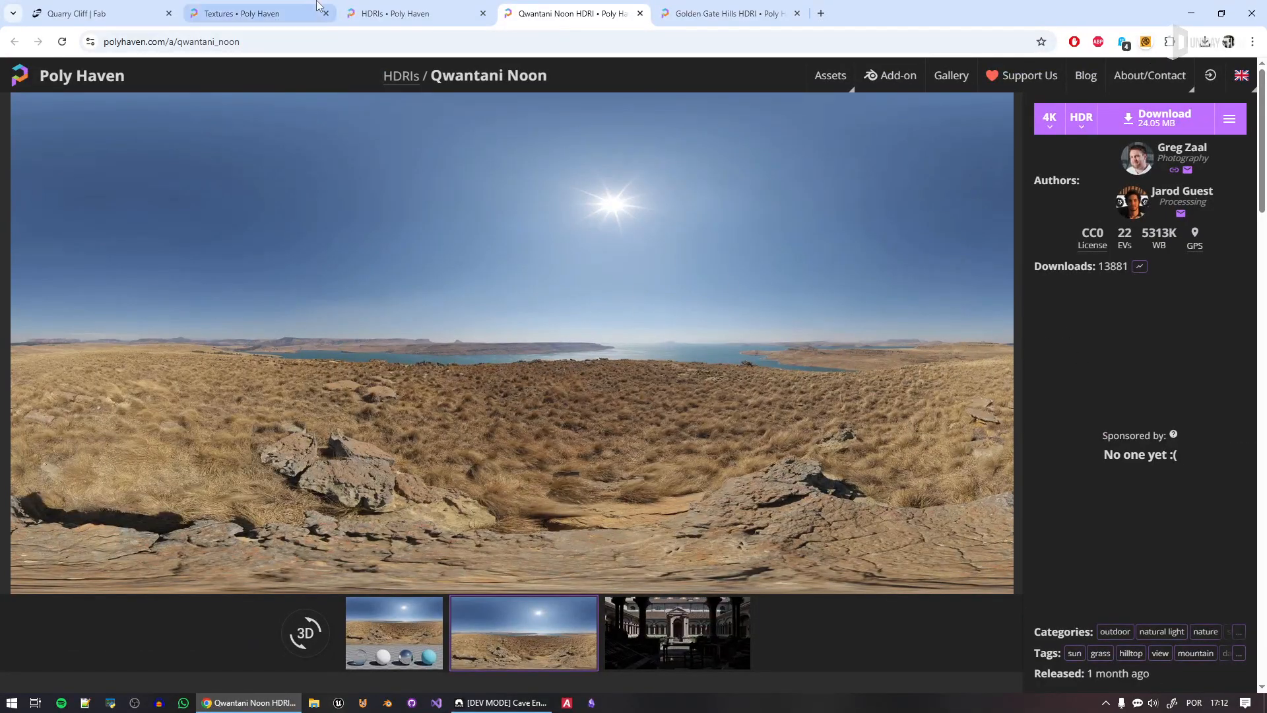
# Find the Kloofendal 48d Partly Cloudy (Pure Sky) HDRI in the library and open it in its own browser tab
pyautogui.click(409, 13)
pyautogui.scroll(-8, 820, 387)
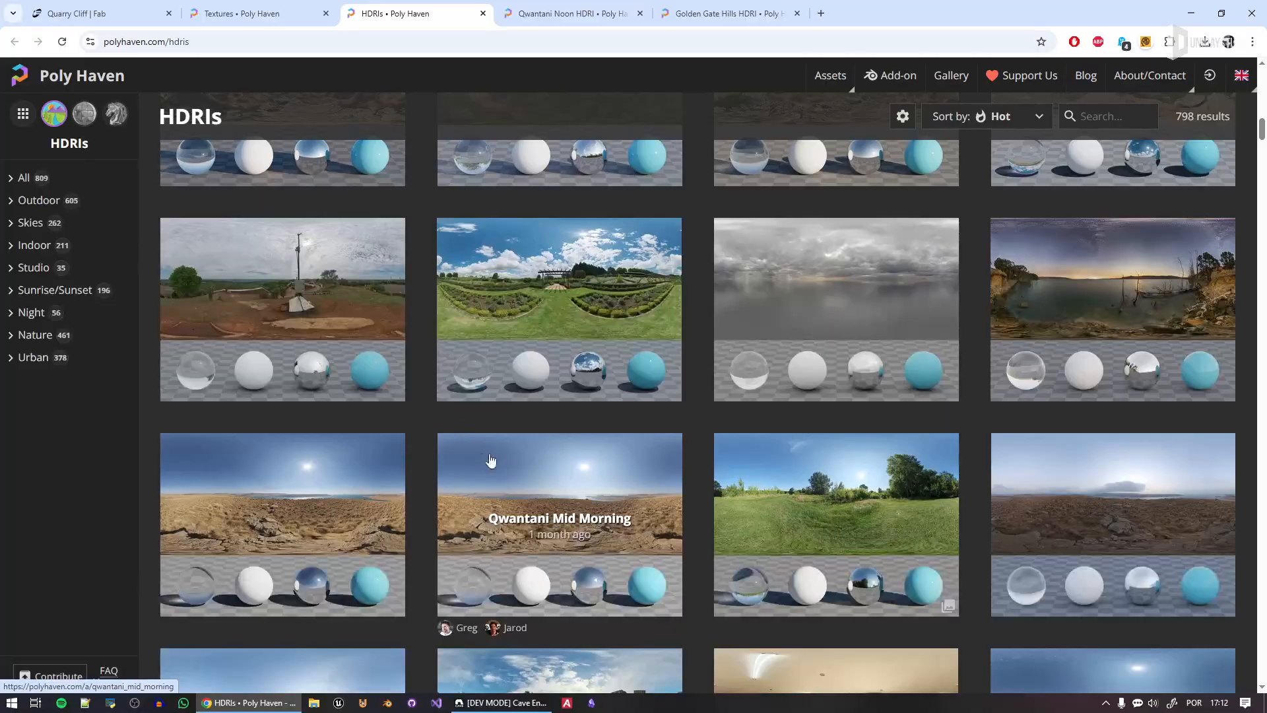
pyautogui.scroll(-10, 812, 542)
pyautogui.scroll(-1, 877, 551)
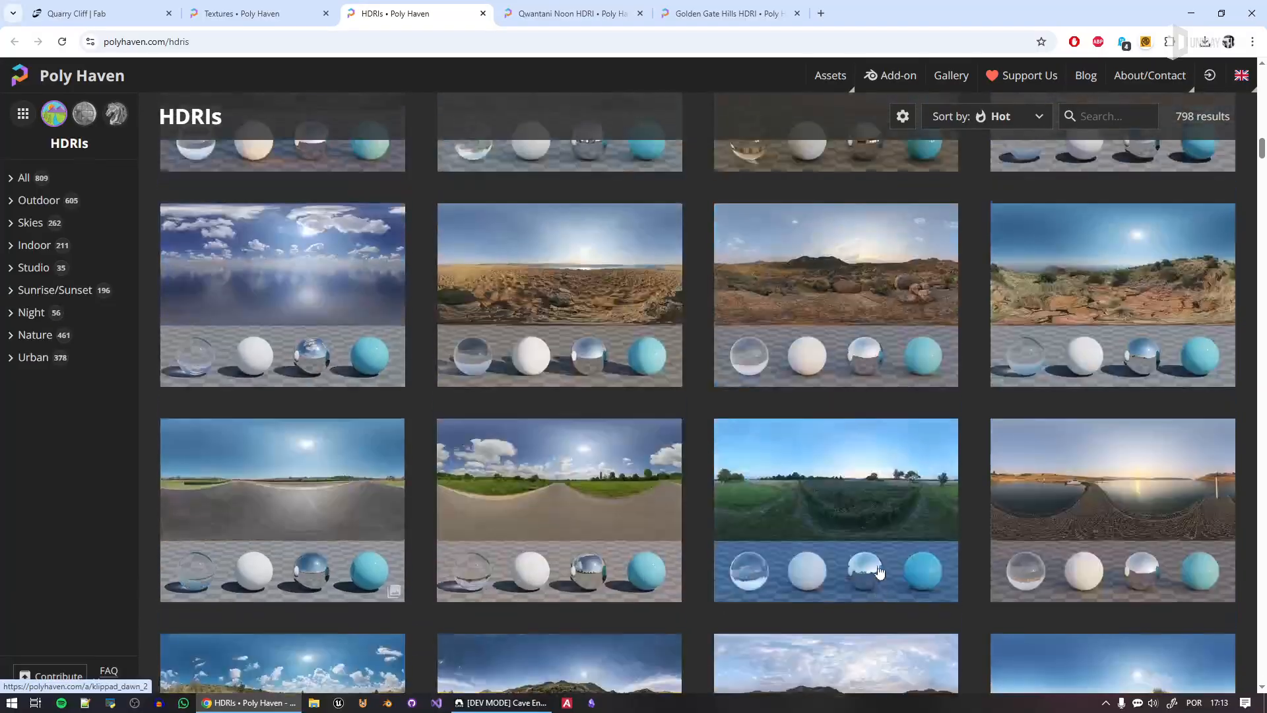
pyautogui.middleClick(324, 272)
pyautogui.click(881, 13)
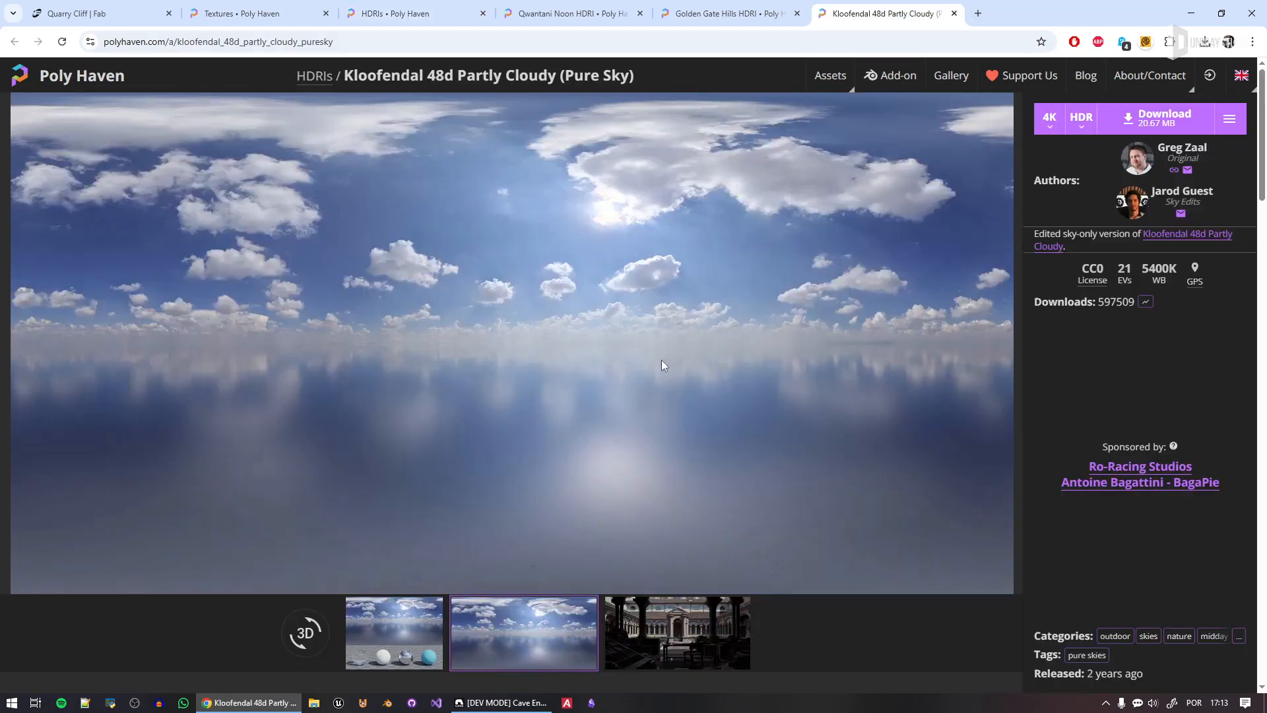
# Inspect the Kloofendal sky up close and compare it with the Golden Gate Hills HDRI
pyautogui.press('super+plus')
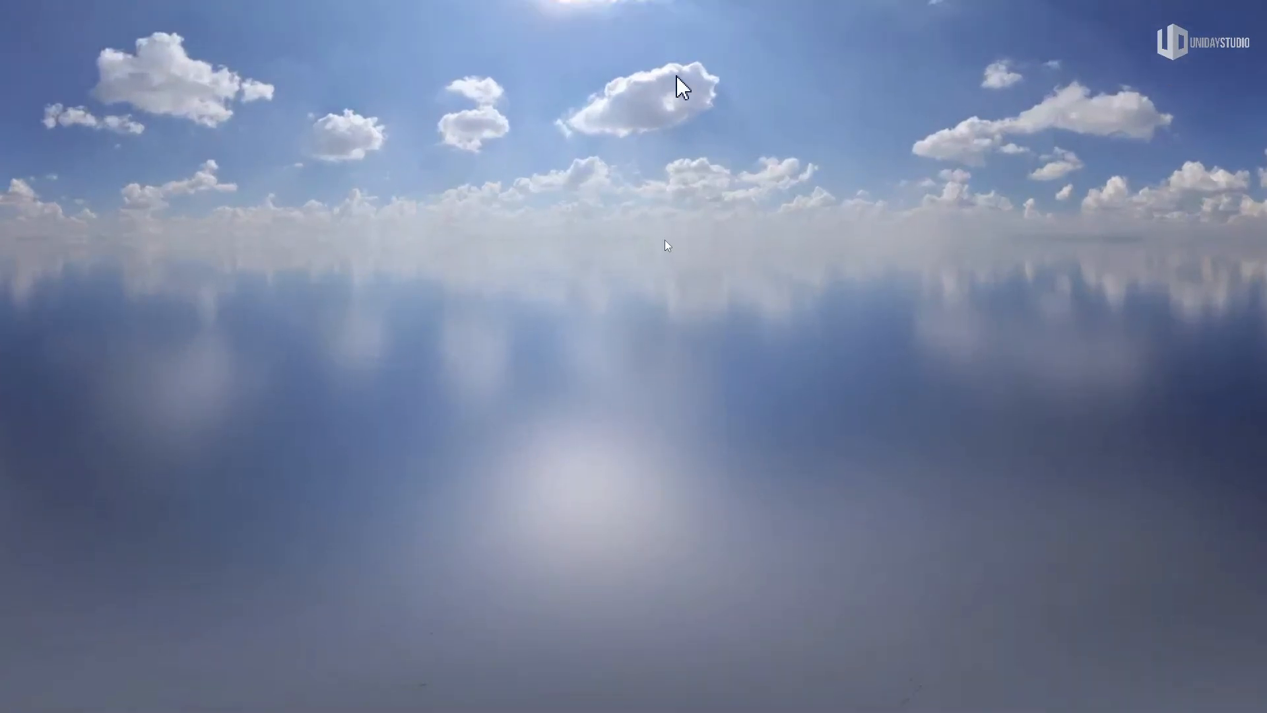
pyautogui.press('super+Escape')
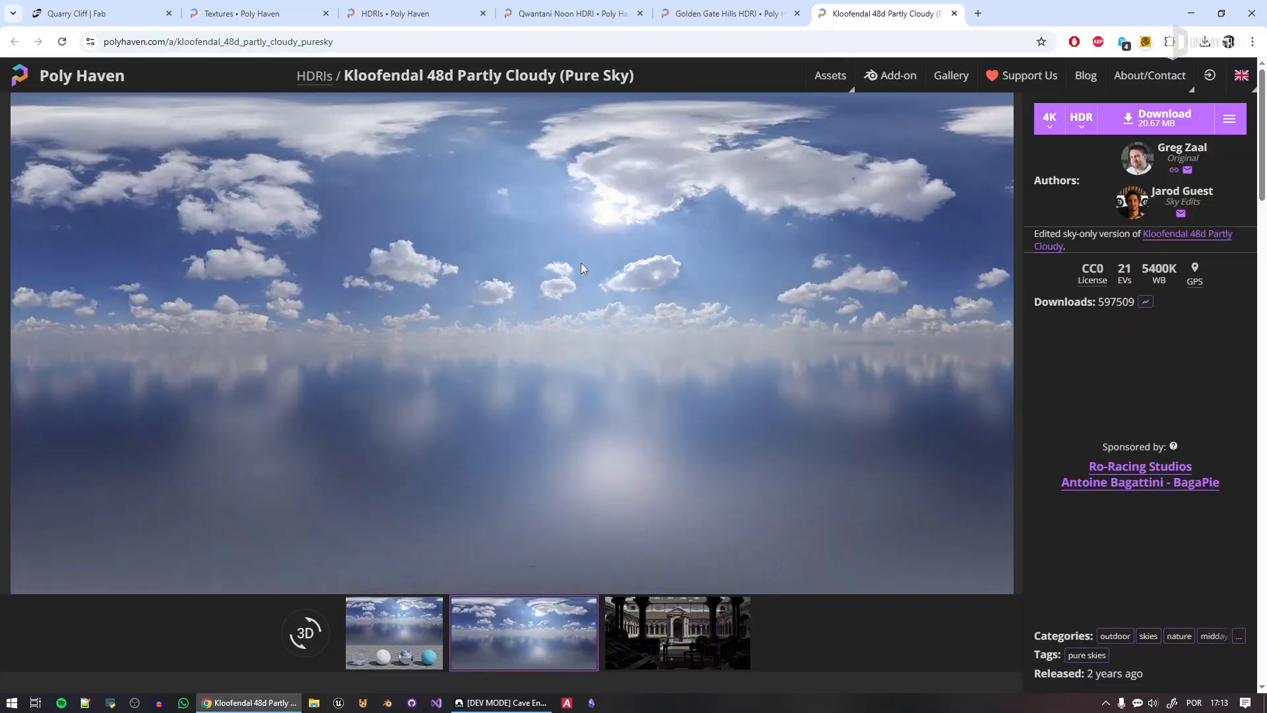
pyautogui.click(694, 7)
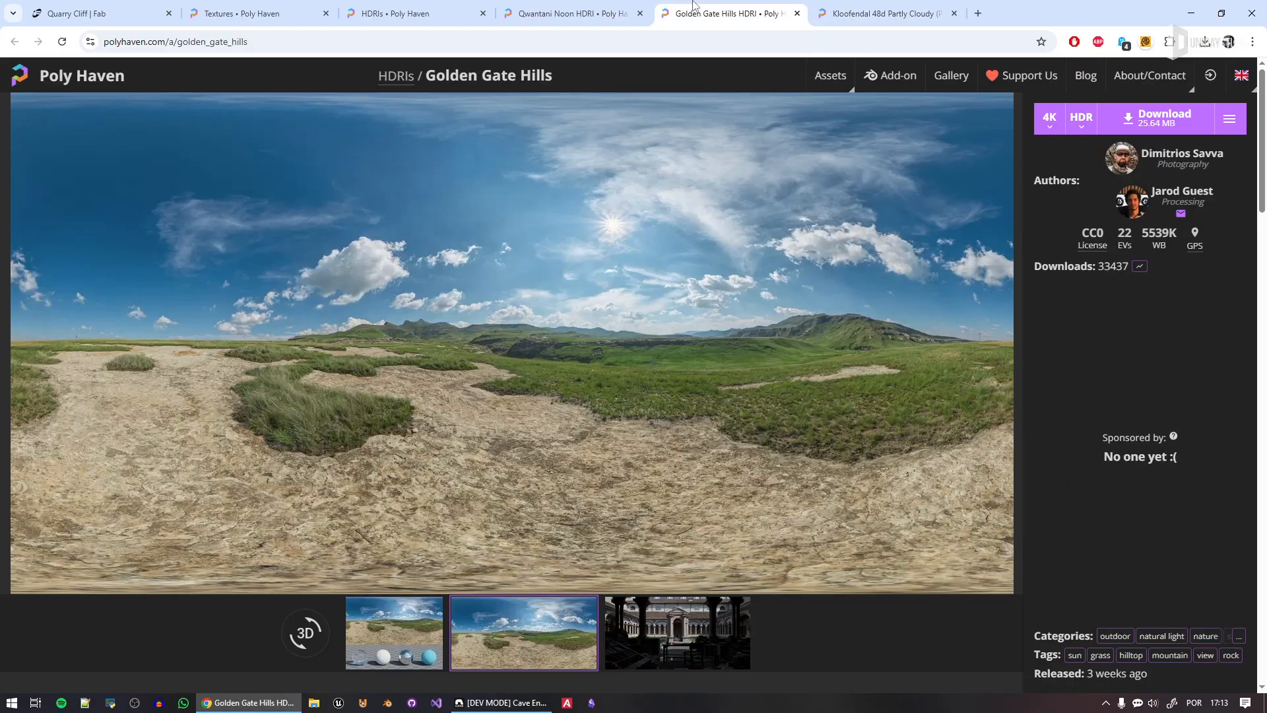
pyautogui.click(831, 7)
pyautogui.click(762, 8)
pyautogui.click(884, 13)
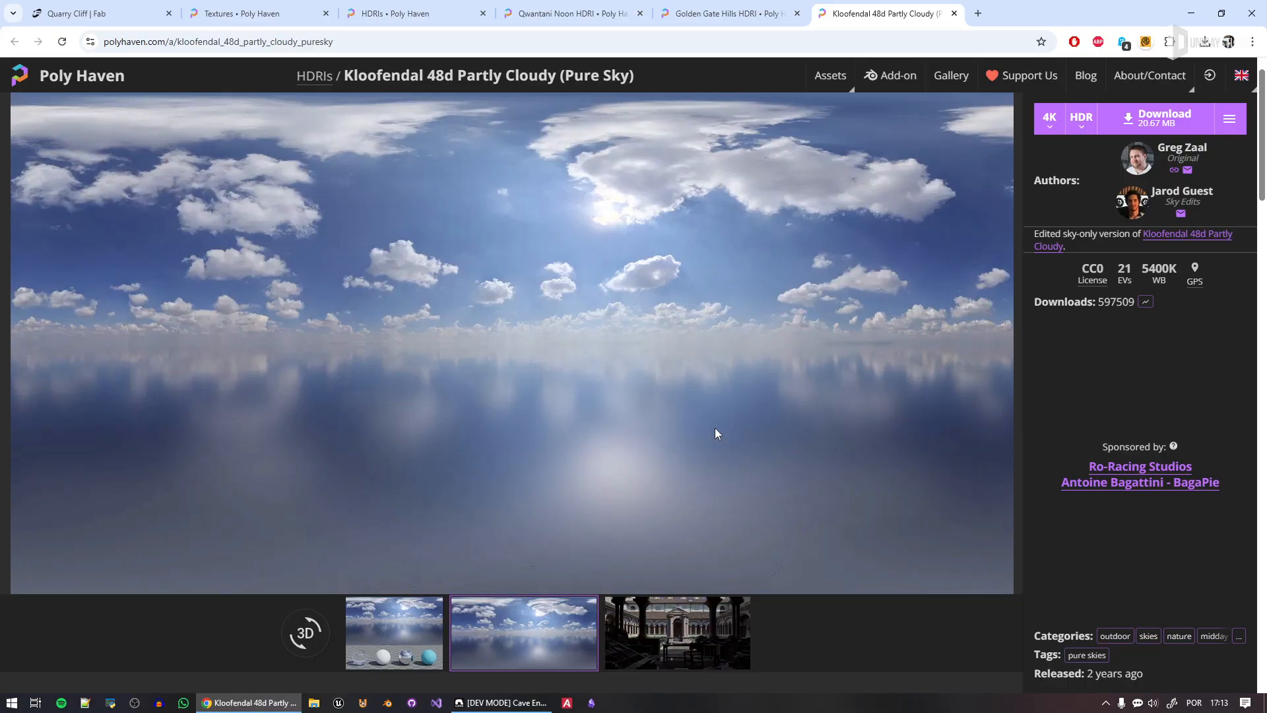
# Download the Golden Gate Hills, Qwantani Noon and Kloofendal 48d Partly Cloudy (Pure Sky) HDRIs as 4K HDR files
pyautogui.click(725, 14)
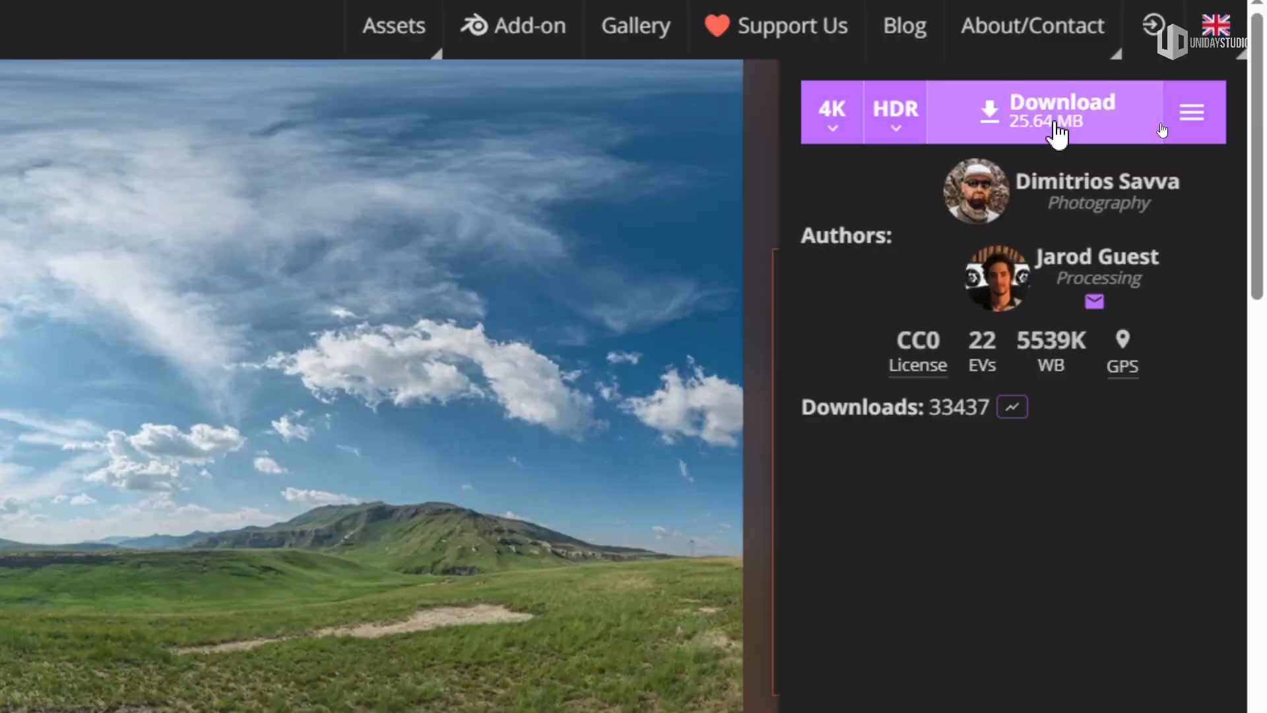
pyautogui.click(1056, 128)
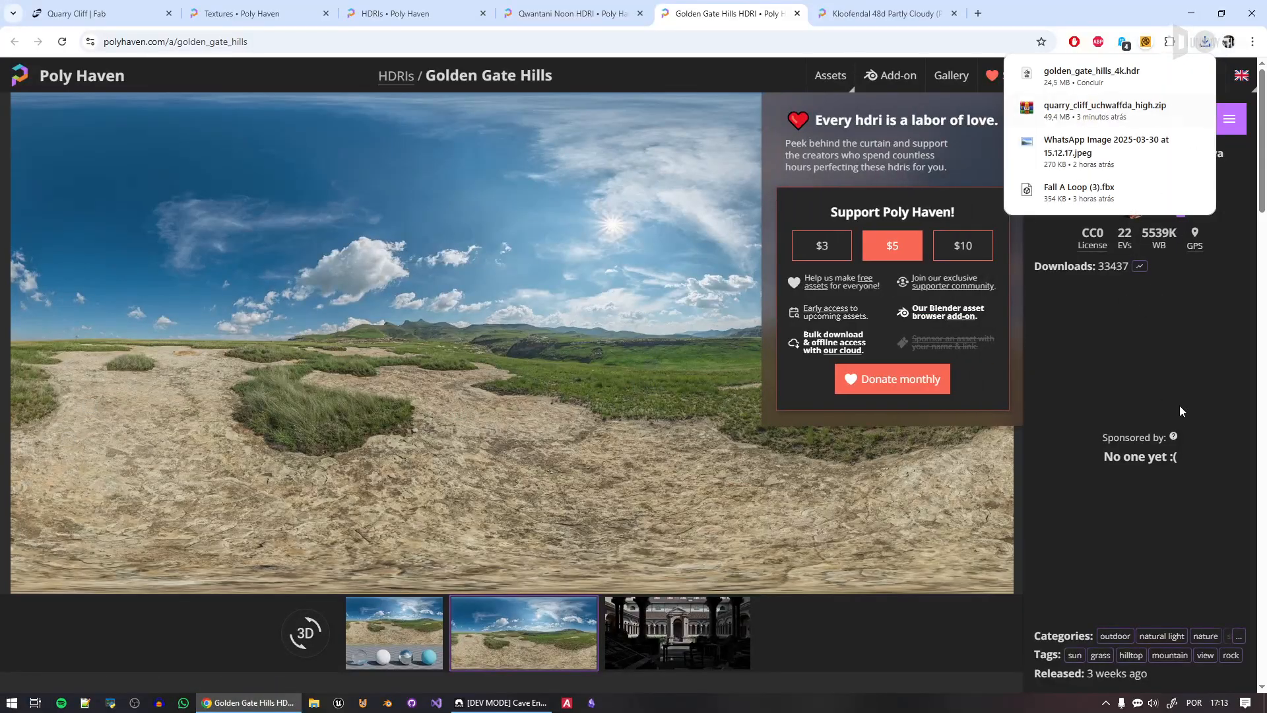
pyautogui.click(897, 18)
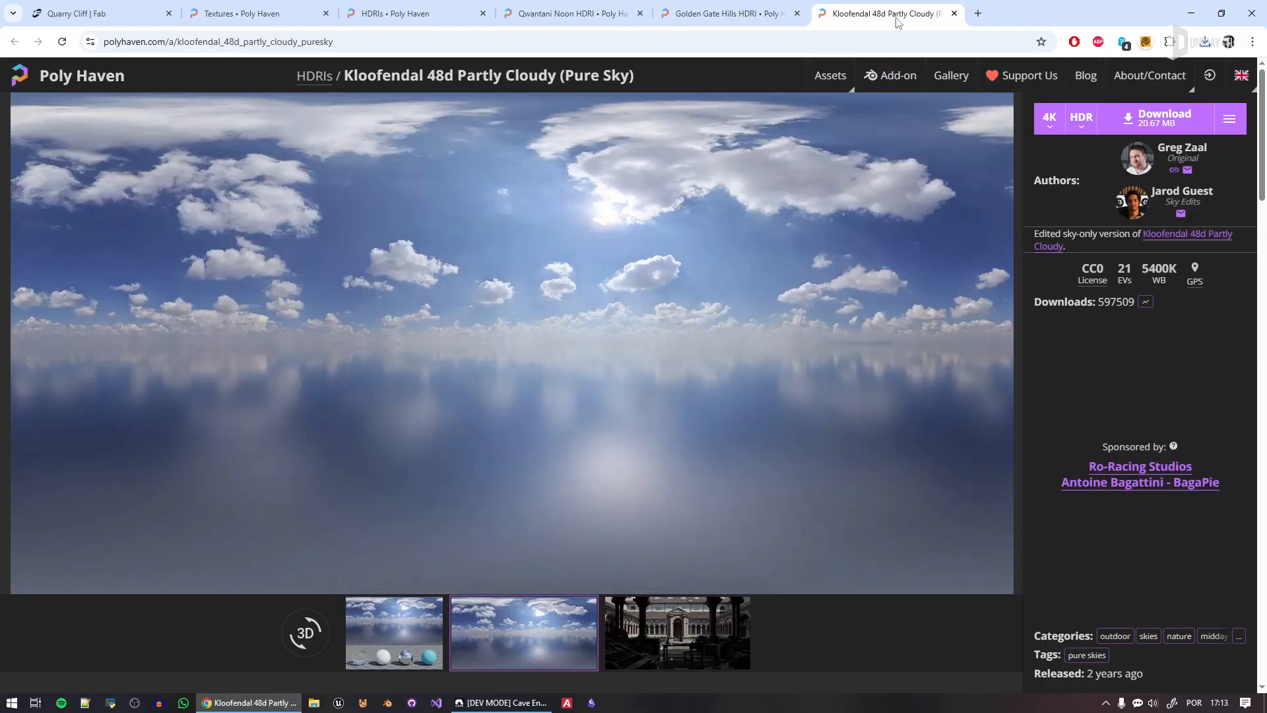
pyautogui.click(416, 13)
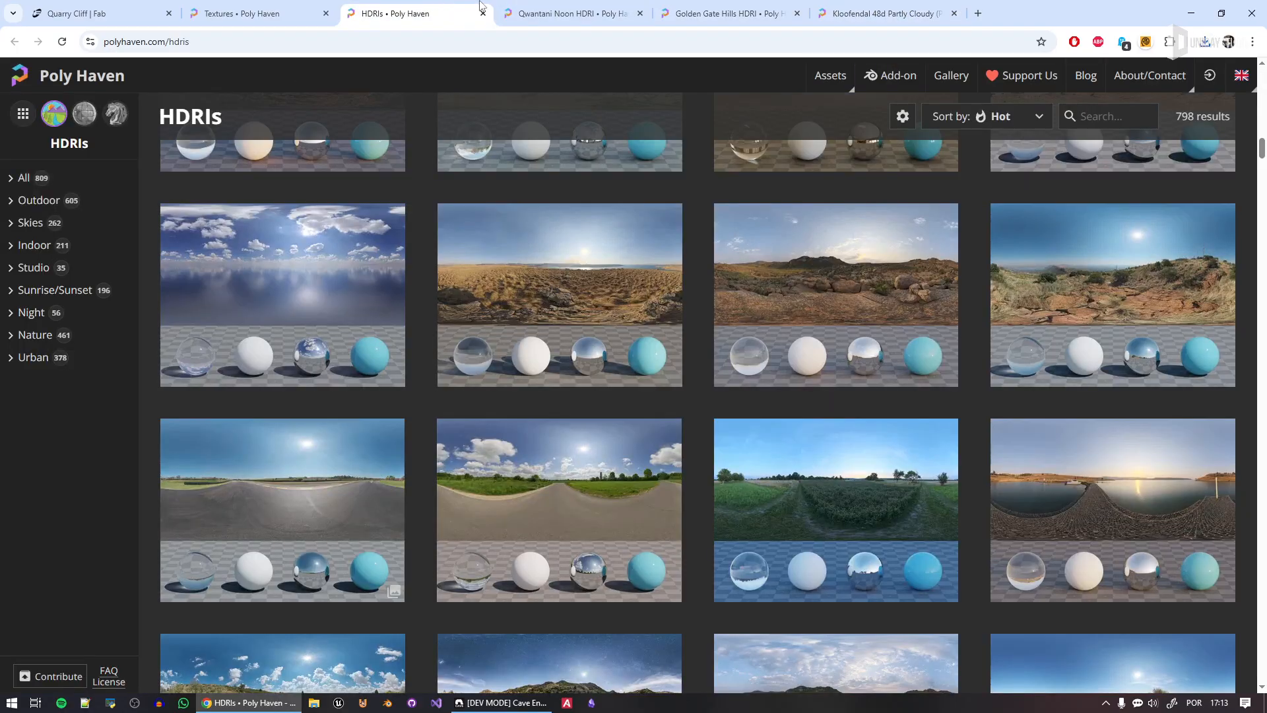
pyautogui.click(567, 6)
pyautogui.click(1187, 129)
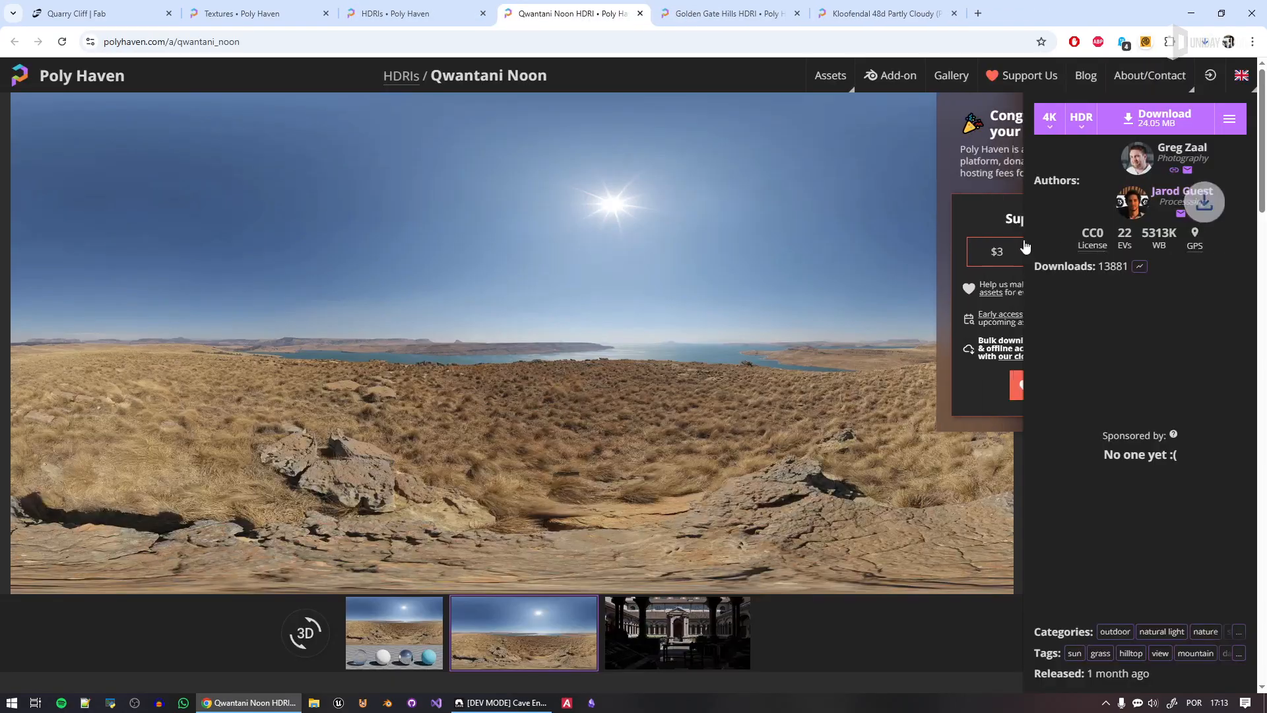
pyautogui.click(884, 13)
pyautogui.click(1173, 117)
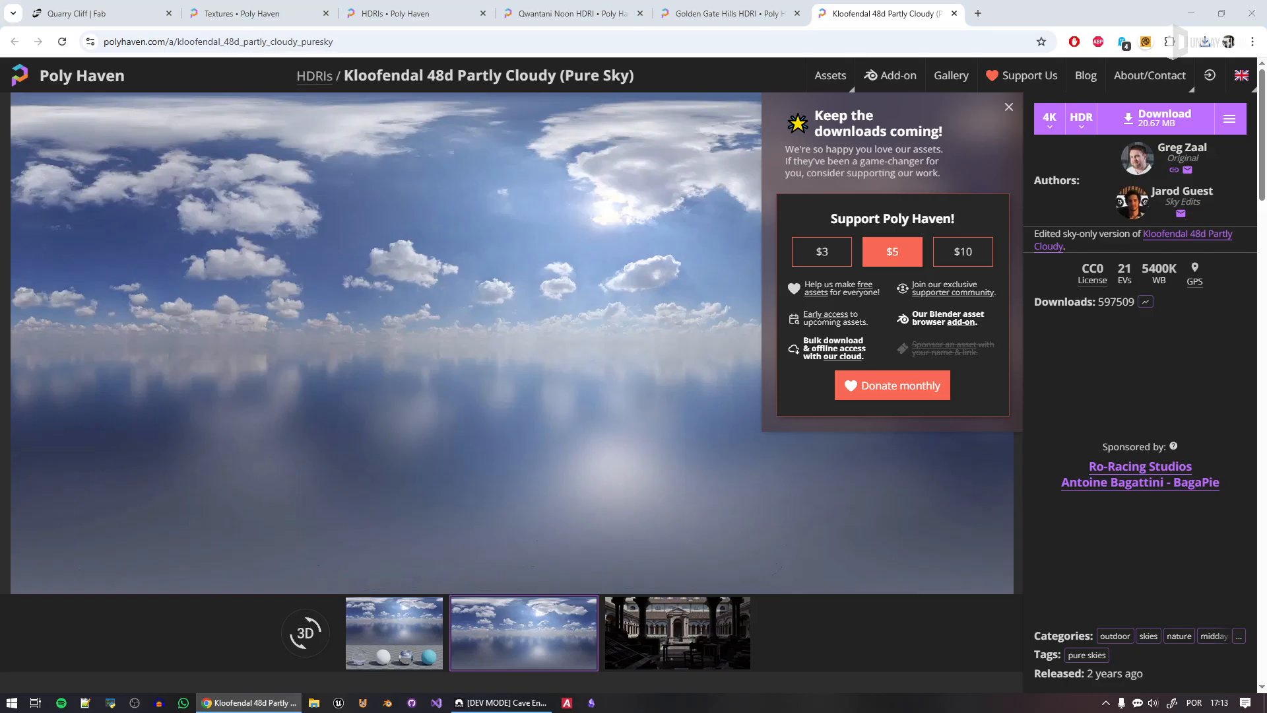
# Switch to Cave Engine, create a folder named HDRs in the project's Content root and open it
pyautogui.click(485, 704)
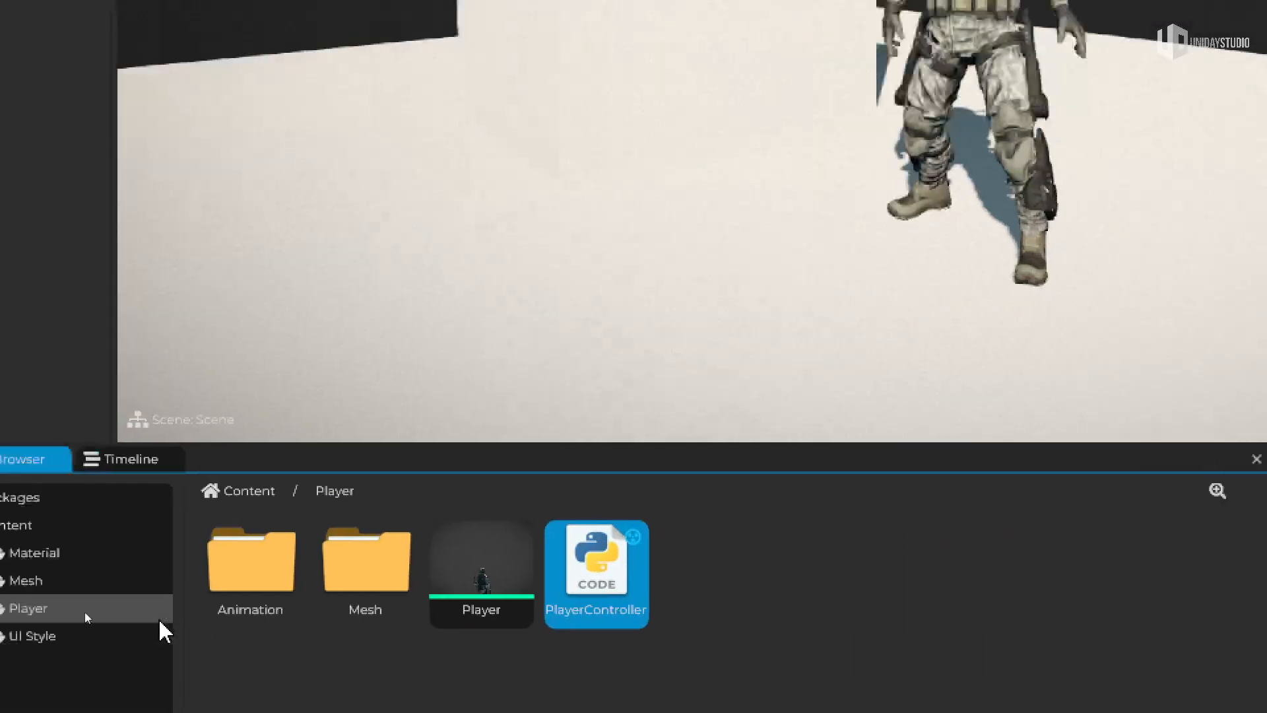
pyautogui.click(36, 572)
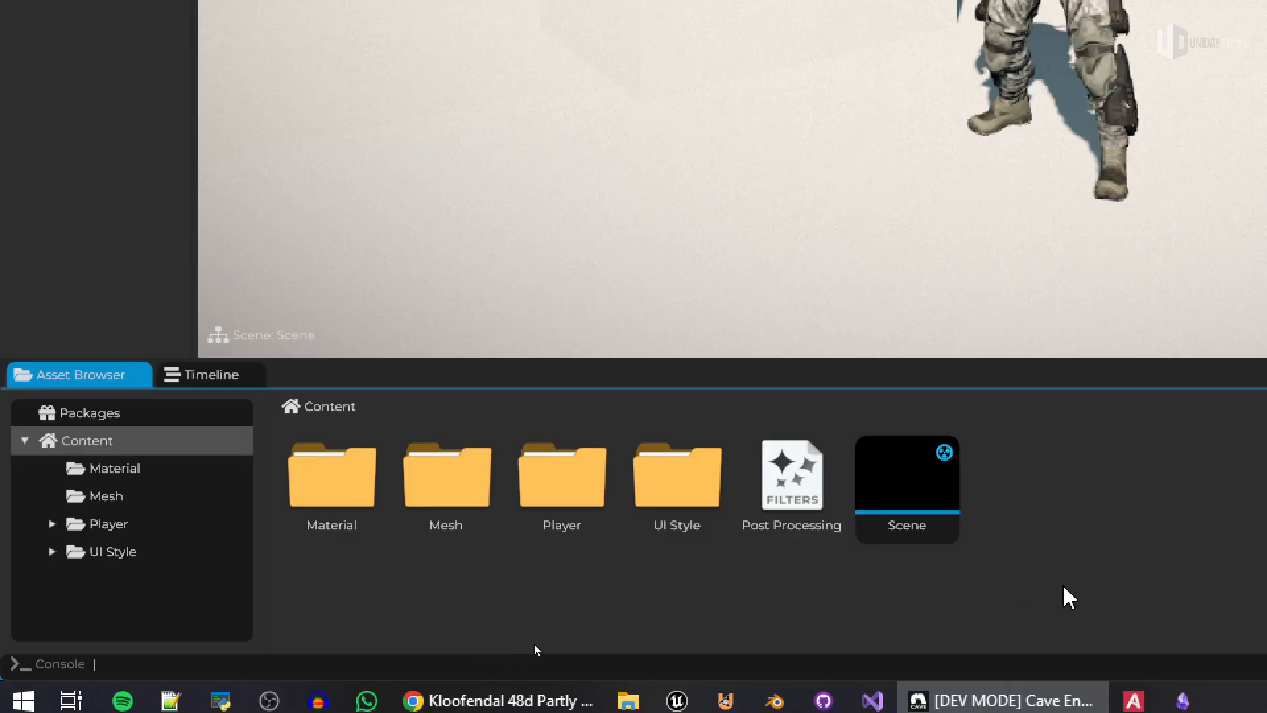
pyautogui.rightClick(1039, 456)
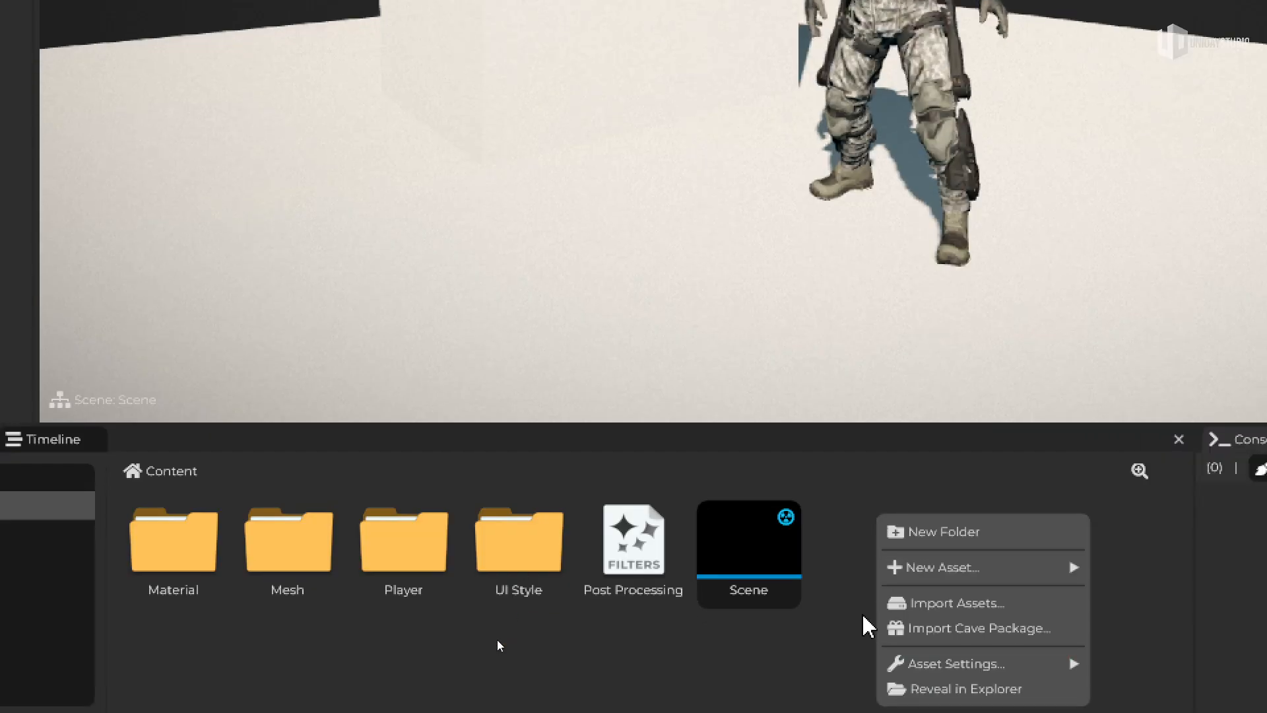
pyautogui.click(943, 491)
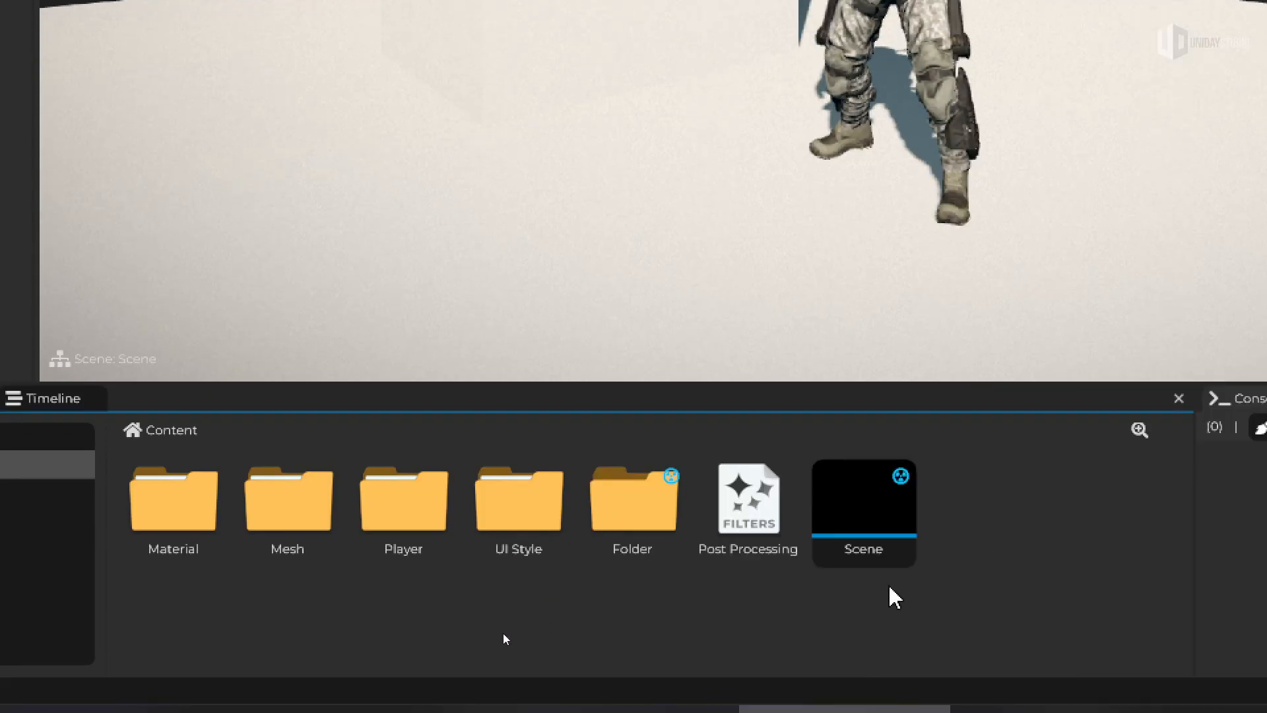
pyautogui.rightClick(652, 537)
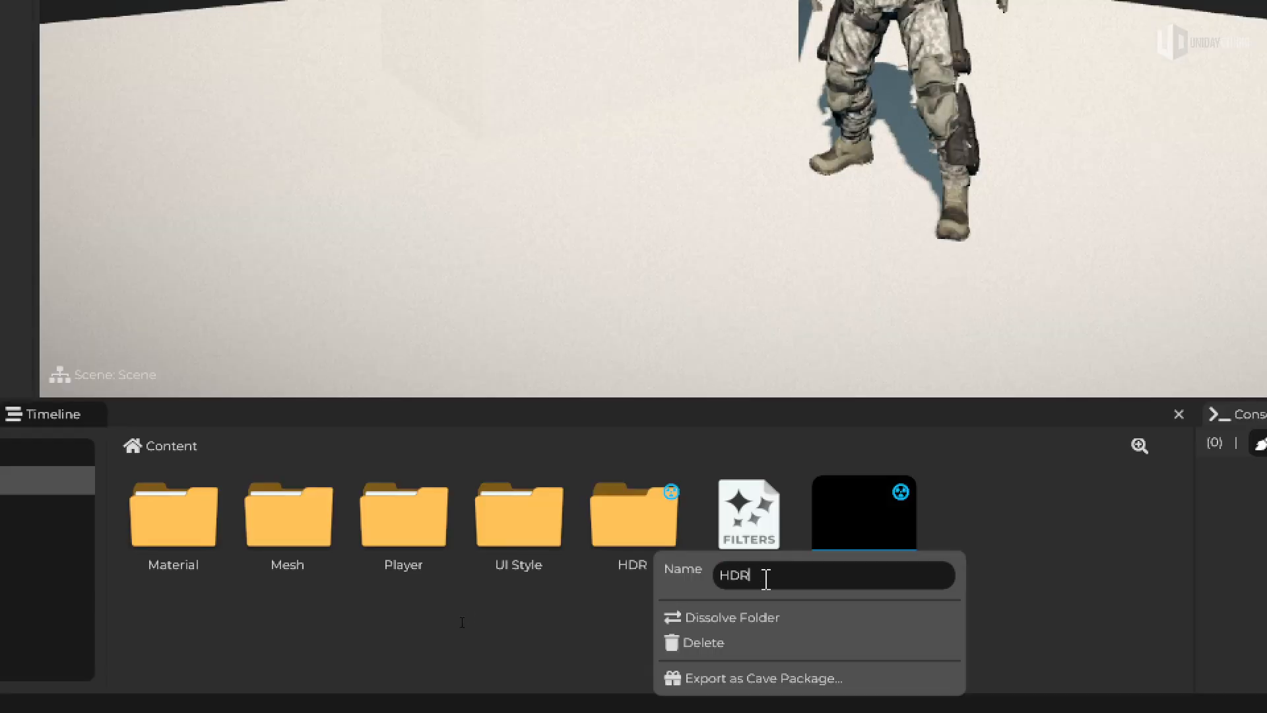
pyautogui.click(566, 615)
pyautogui.doubleClick(617, 523)
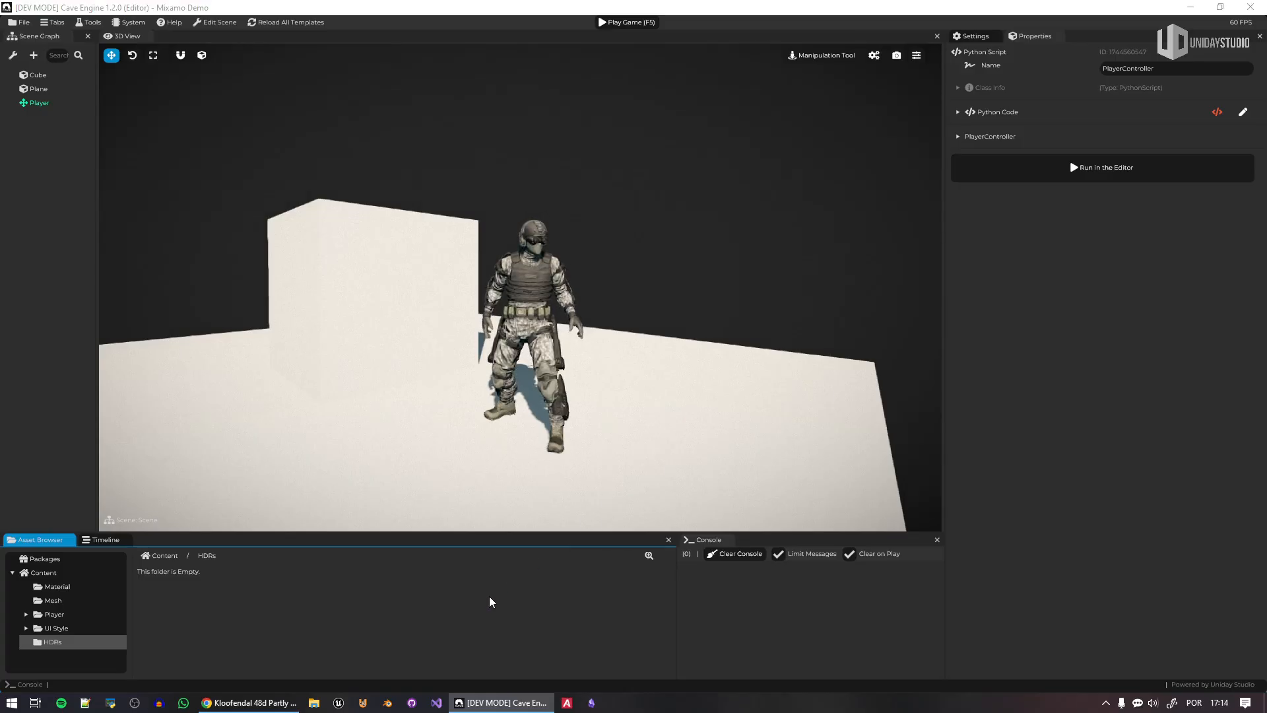
# Import the three downloaded 4K HDR files into the HDRs folder and check the Kloofendal texture's size and compression settings
pyautogui.moveTo(491, 602); pyautogui.dragTo(492, 604)
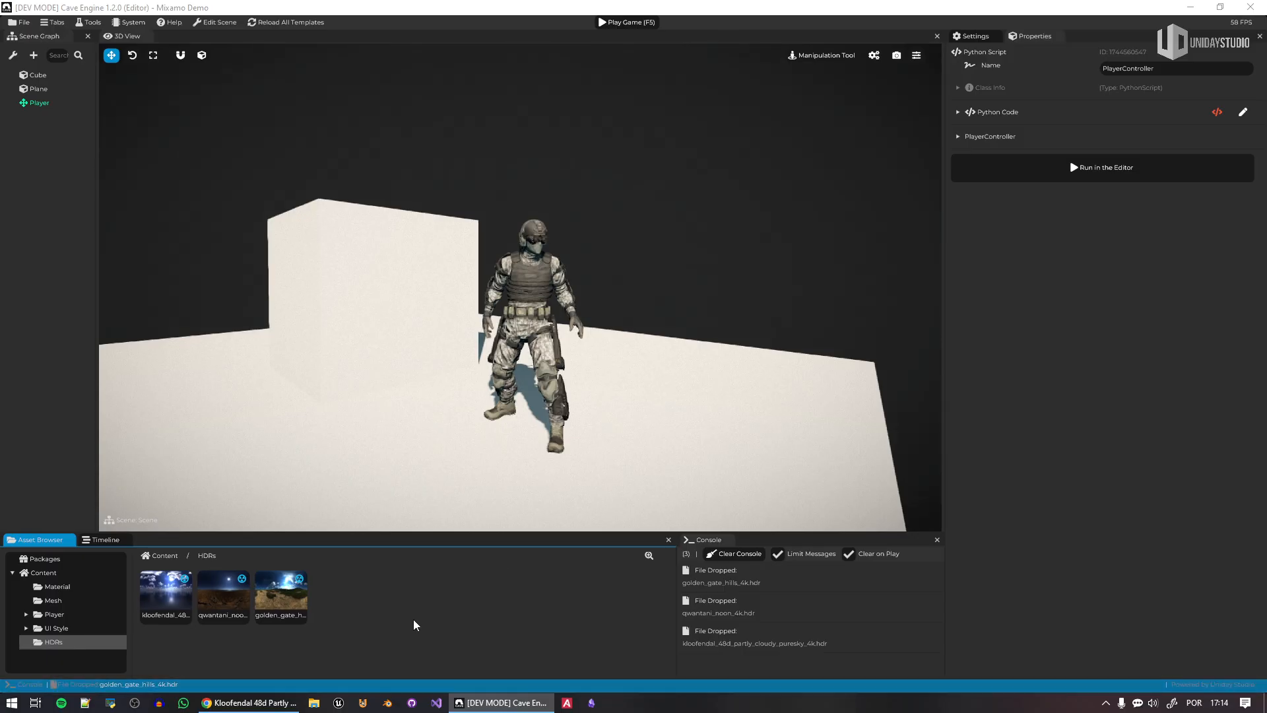
pyautogui.click(283, 599)
pyautogui.click(216, 601)
pyautogui.click(173, 595)
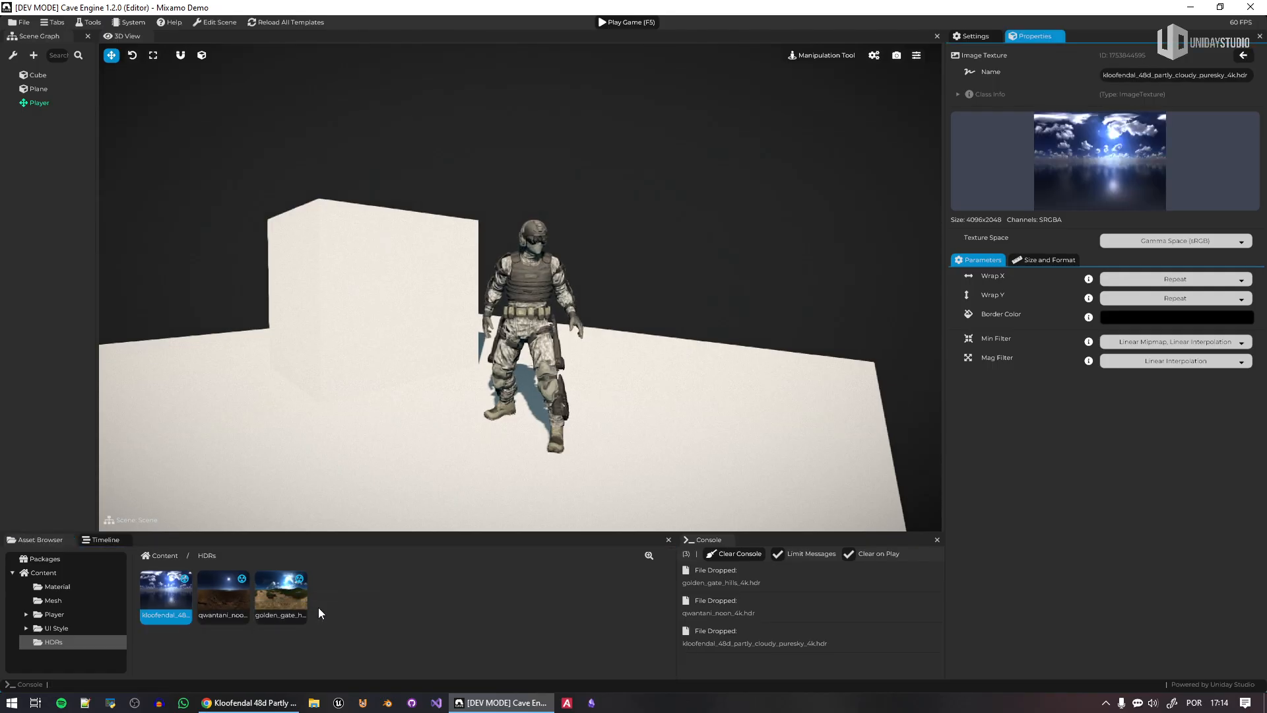
pyautogui.click(1055, 260)
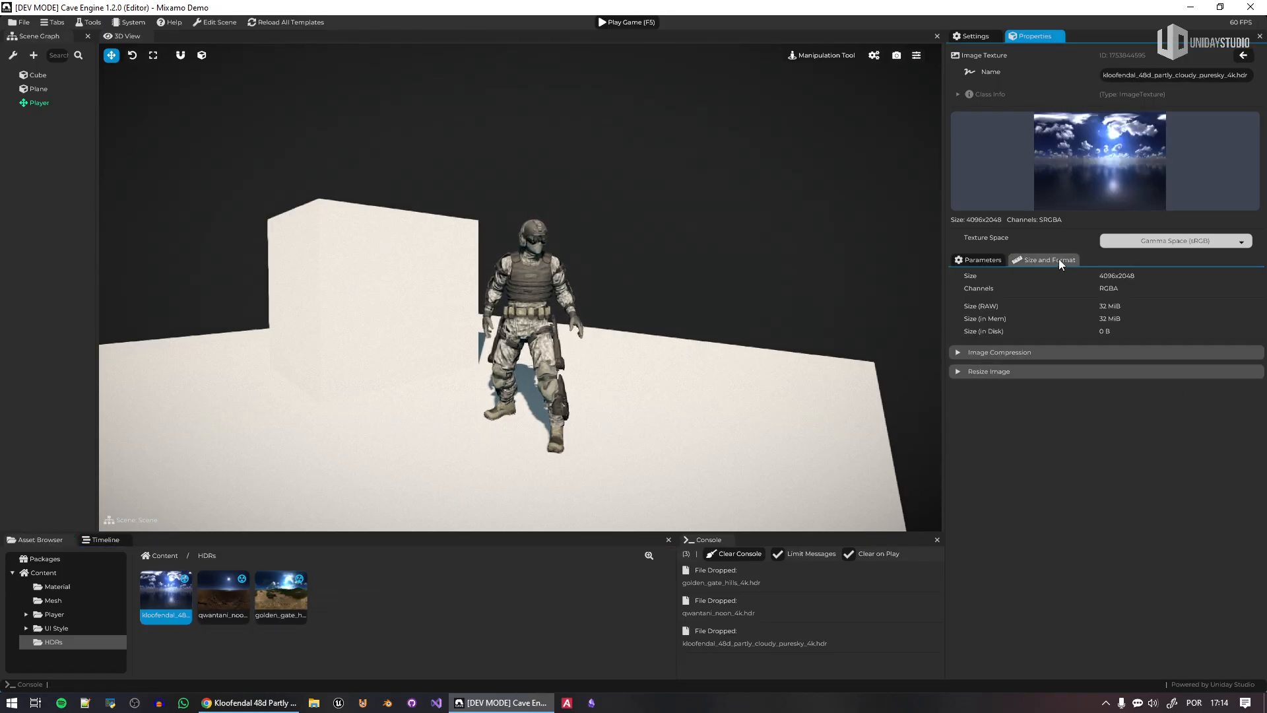
pyautogui.click(1024, 356)
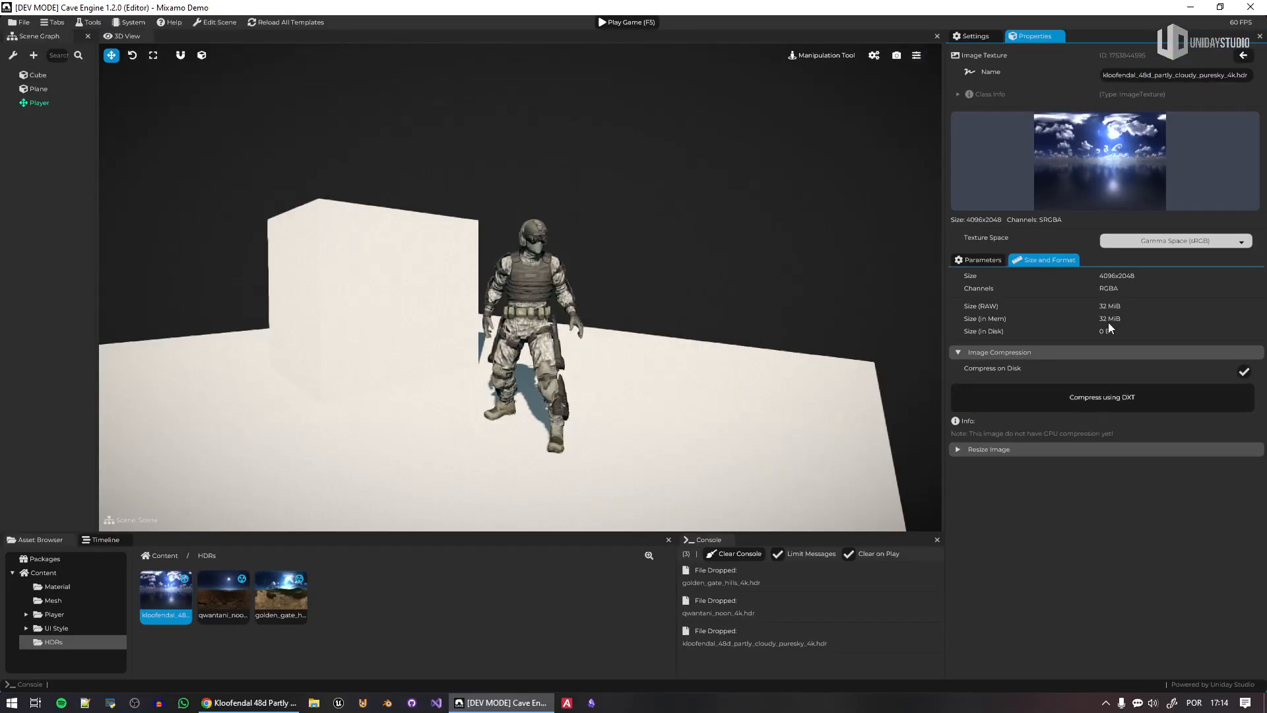
pyautogui.click(982, 351)
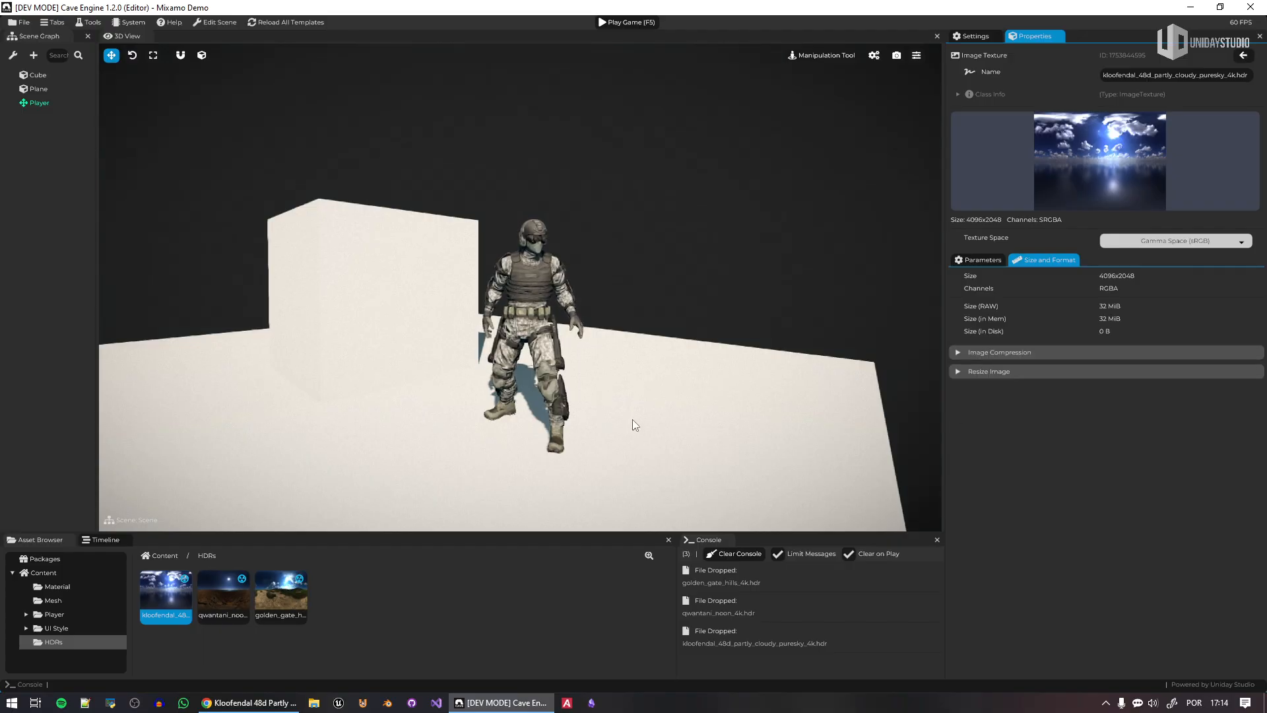
# Assign golden_gate_hills_4k.hdr as both the sky texture and the ambient texture of the scene
pyautogui.click(694, 137)
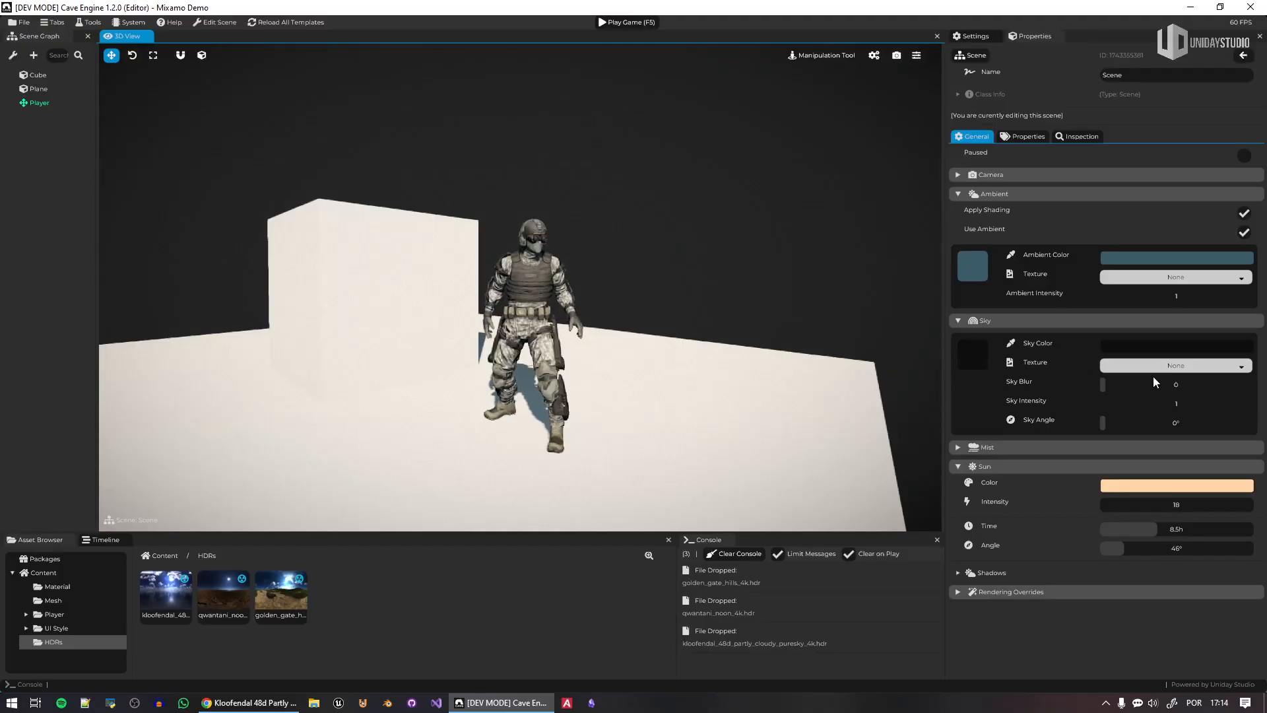
pyautogui.moveTo(281, 596); pyautogui.dragTo(1179, 365)
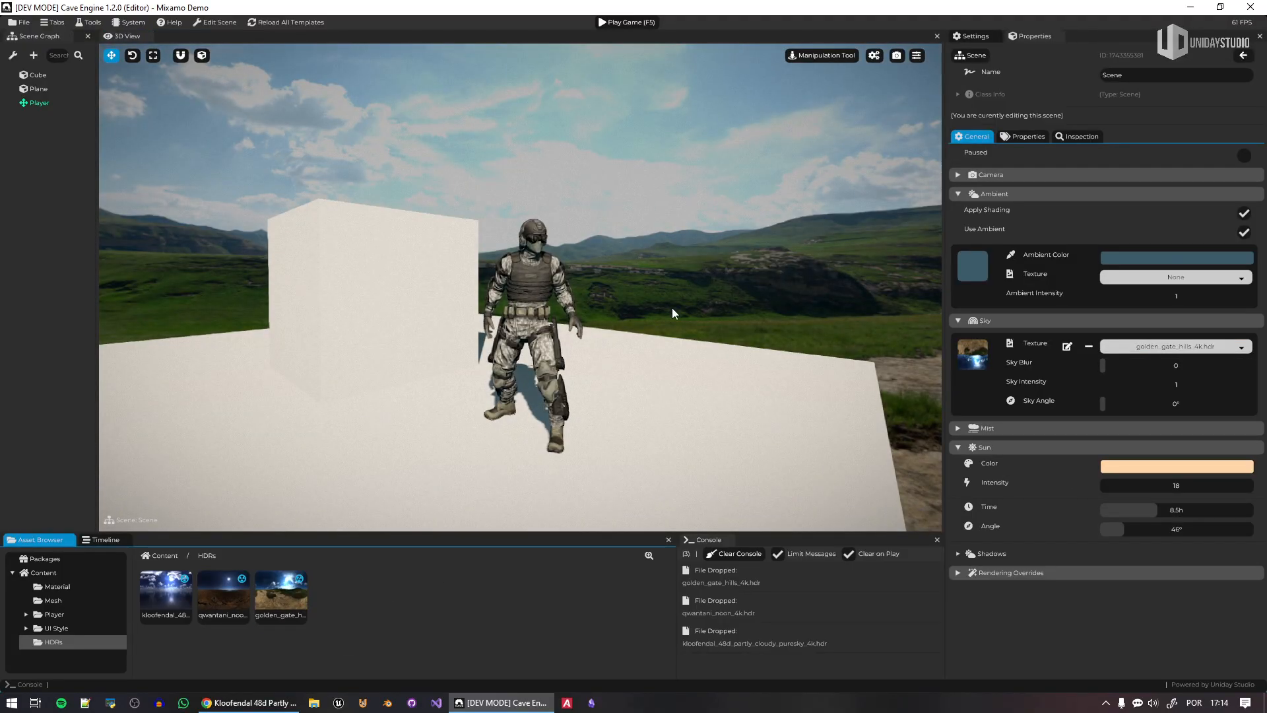
pyautogui.click(1151, 347)
pyautogui.moveTo(1147, 286); pyautogui.dragTo(1145, 287)
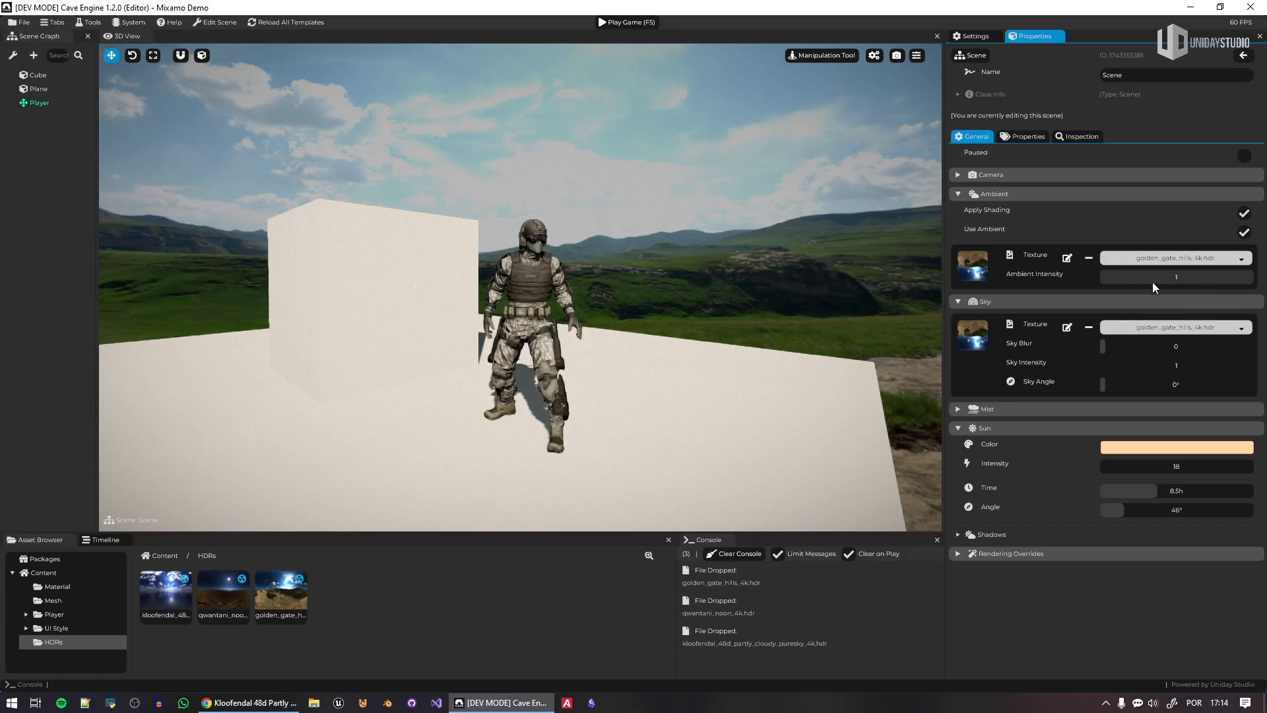
# Set the scene's sky intensity to 9.3 and its sun intensity to 80
pyautogui.moveTo(758, 297); pyautogui.dragTo(705, 361, button='right')
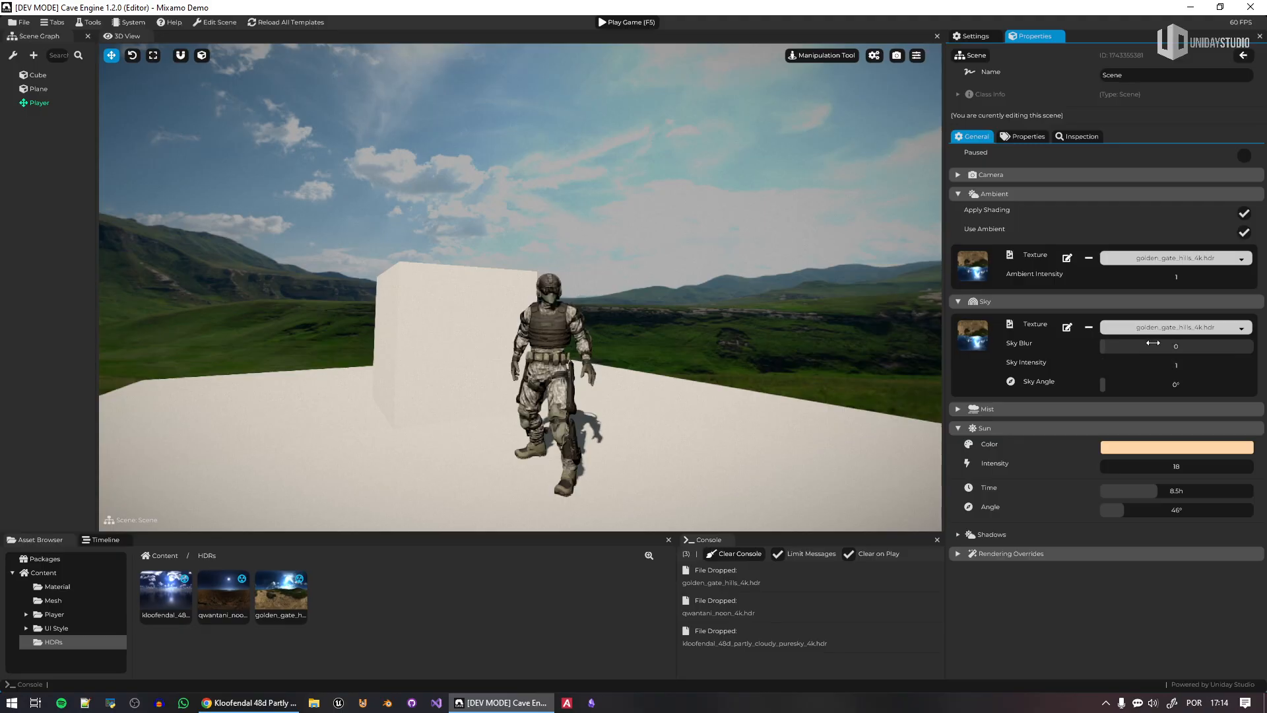
pyautogui.moveTo(1119, 363); pyautogui.dragTo(1209, 377)
pyautogui.moveTo(653, 345); pyautogui.dragTo(515, 343, button='middle')
pyautogui.moveTo(515, 343)
pyautogui.mouseDown(button='right')
pyautogui.moveTo(423, 341)
pyautogui.moveTo(590, 350)
pyautogui.moveTo(528, 363)
pyautogui.mouseUp(button='right')
pyautogui.press('s')
pyautogui.press('a')
pyautogui.press('d')
pyautogui.moveTo(634, 188); pyautogui.dragTo(573, 186, button='right')
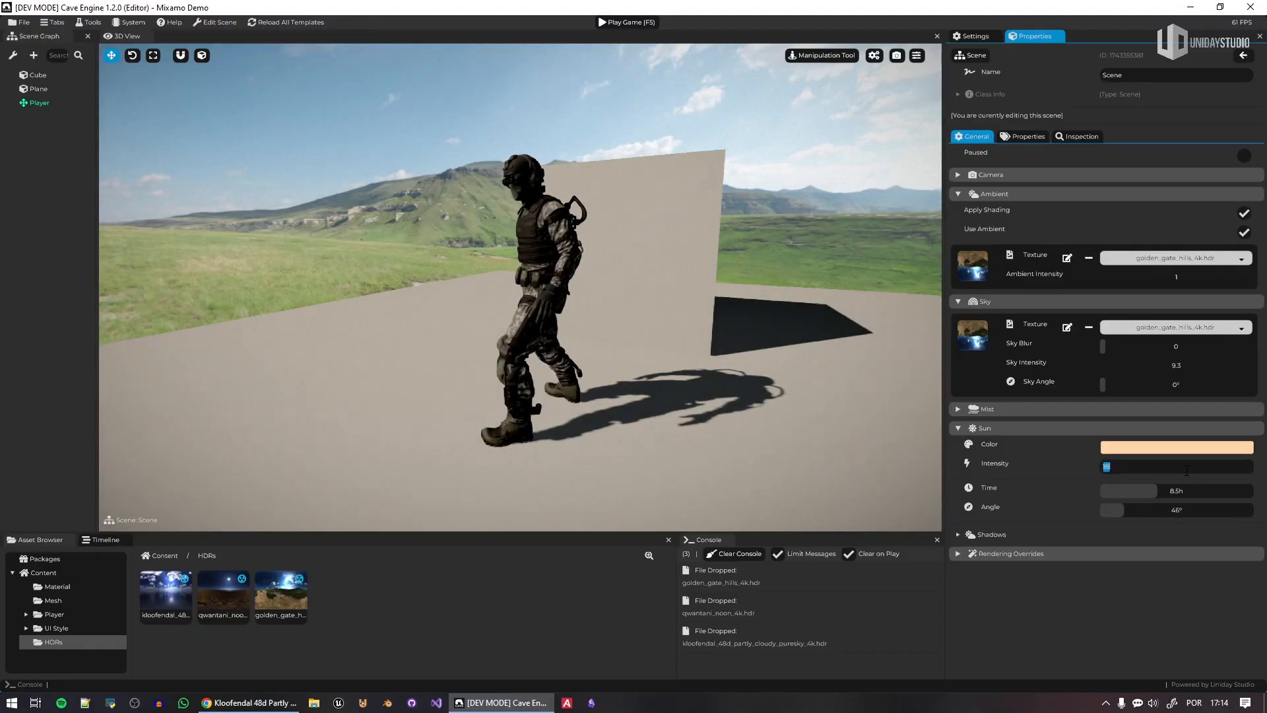
pyautogui.write('80')
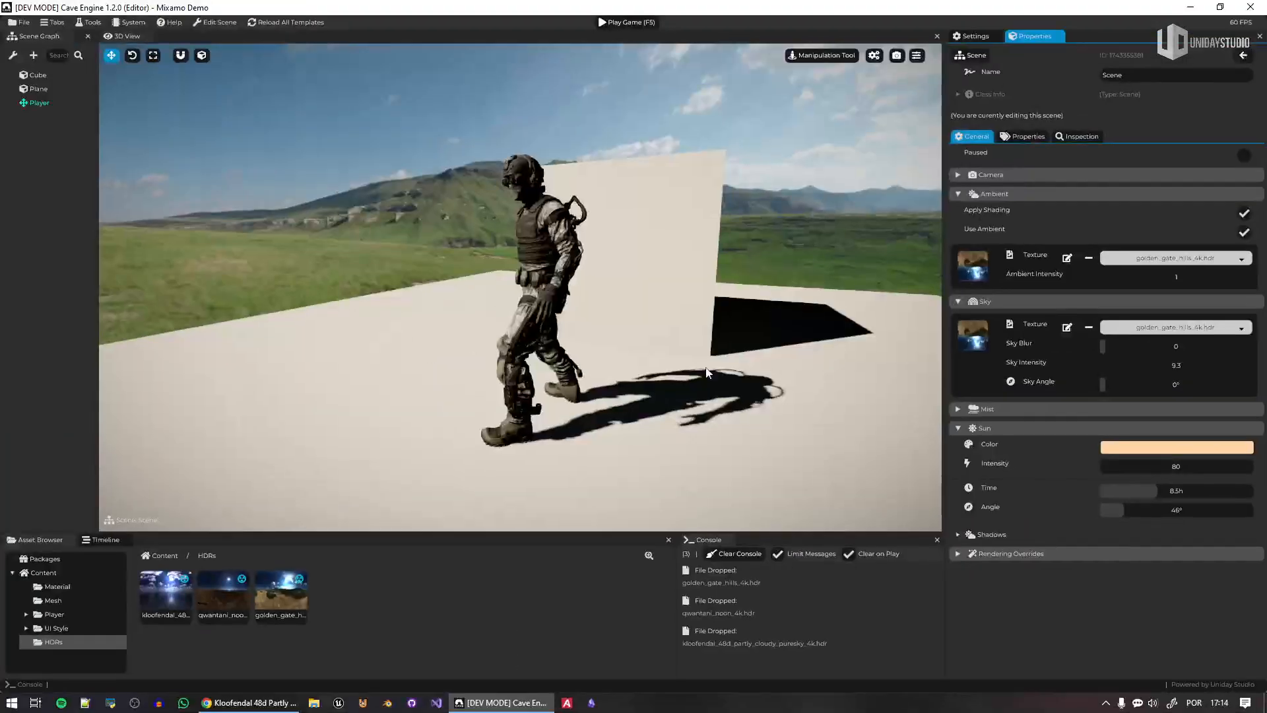
# Examine the lighting and shadows on the soldier and cube against the sky from several viewpoints
pyautogui.press('w')
pyautogui.moveTo(706, 373); pyautogui.dragTo(676, 310, button='right')
pyautogui.press('d')
pyautogui.press('s')
pyautogui.press('e')
pyautogui.press('a')
pyautogui.press('a')
pyautogui.press('s')
pyautogui.press('e')
pyautogui.press('s')
pyautogui.press('w')
pyautogui.press('w')
pyautogui.press('q')
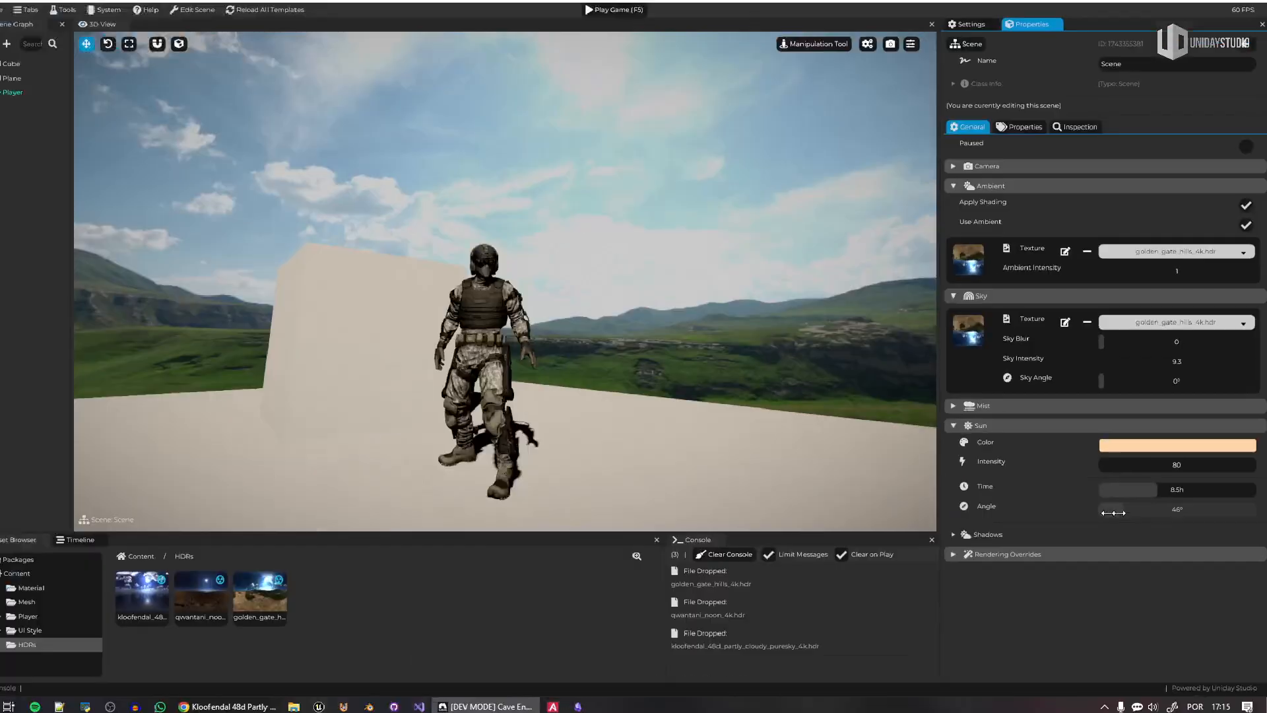
# Set the sun angle to 45° and rotate the sky angle to about 183° to match the sun's direction
pyautogui.moveTo(1128, 512)
pyautogui.mouseDown()
pyautogui.moveTo(1201, 523)
pyautogui.moveTo(1134, 521)
pyautogui.mouseUp()
pyautogui.doubleClick(1133, 516)
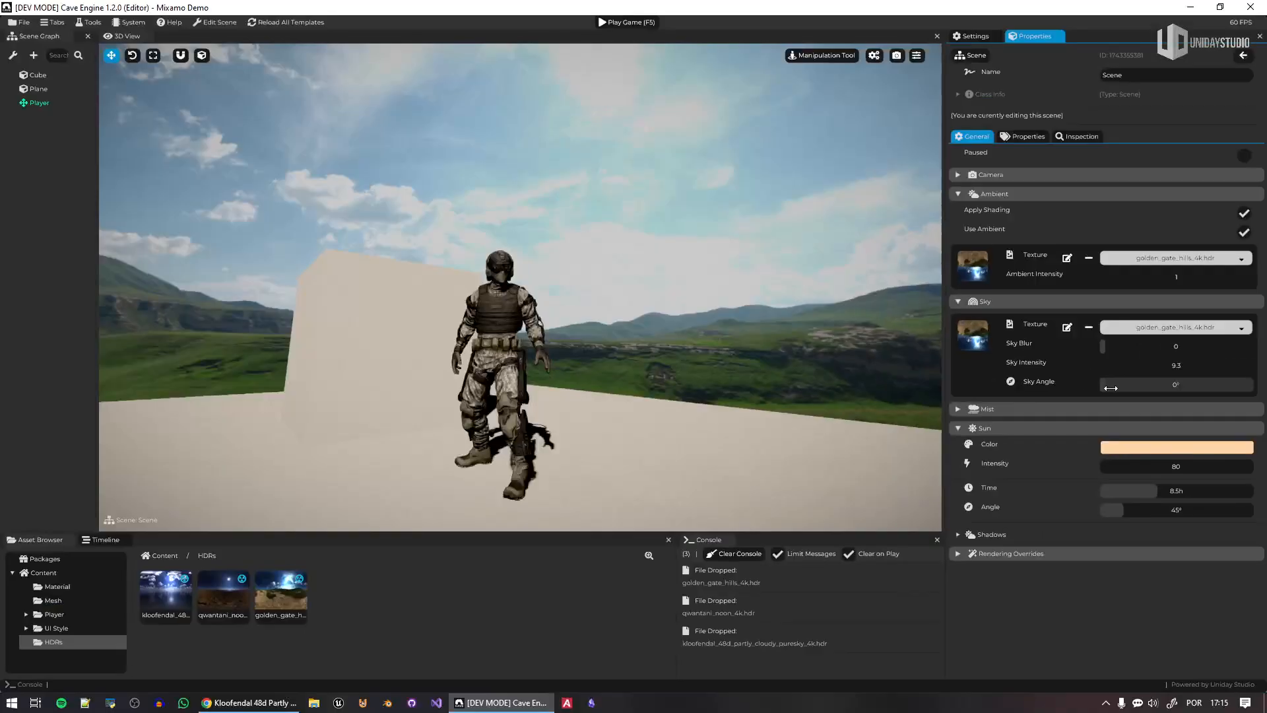
pyautogui.moveTo(1103, 385); pyautogui.dragTo(1166, 398)
pyautogui.moveTo(844, 333); pyautogui.dragTo(370, 336, button='right')
pyautogui.press('d')
pyautogui.press('w')
pyautogui.moveTo(1168, 385); pyautogui.dragTo(1178, 388)
# Adjust the scene's ambient intensity while checking the soldier and cube shading, and settle on a value of 2
pyautogui.moveTo(792, 337); pyautogui.dragTo(975, 359, button='right')
pyautogui.press('a')
pyautogui.moveTo(1131, 275); pyautogui.dragTo(1176, 281)
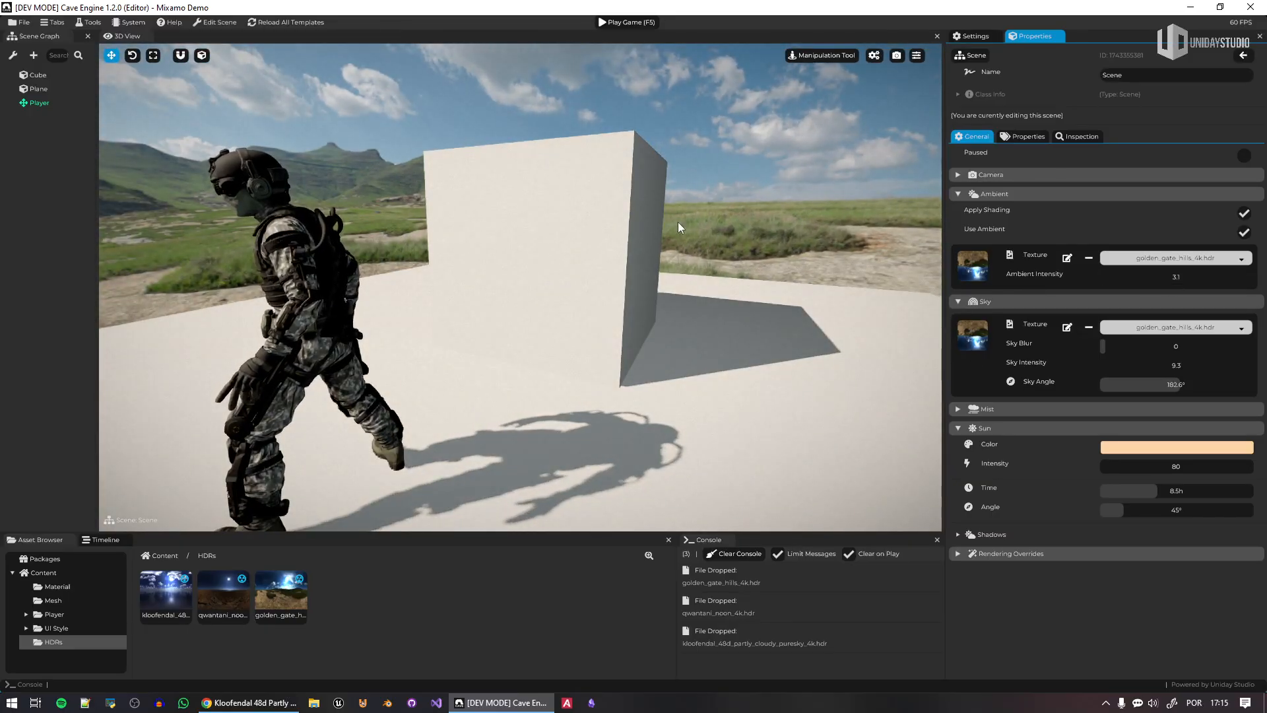
pyautogui.moveTo(679, 221); pyautogui.dragTo(765, 257, button='right')
pyautogui.press('a')
pyautogui.press('w')
pyautogui.moveTo(1175, 277); pyautogui.dragTo(1168, 279)
pyautogui.press('d')
pyautogui.moveTo(791, 264); pyautogui.dragTo(673, 267, button='right')
pyautogui.press('w')
pyautogui.press('s')
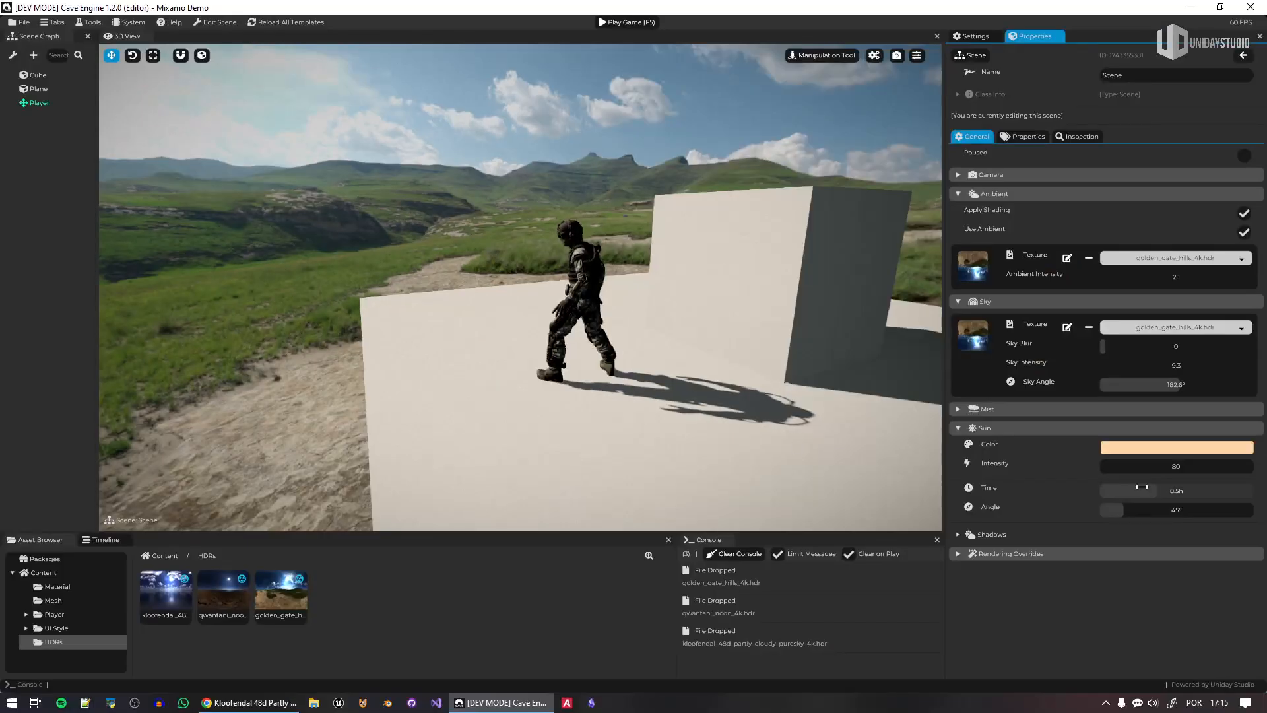
pyautogui.moveTo(1156, 278); pyautogui.dragTo(1161, 278)
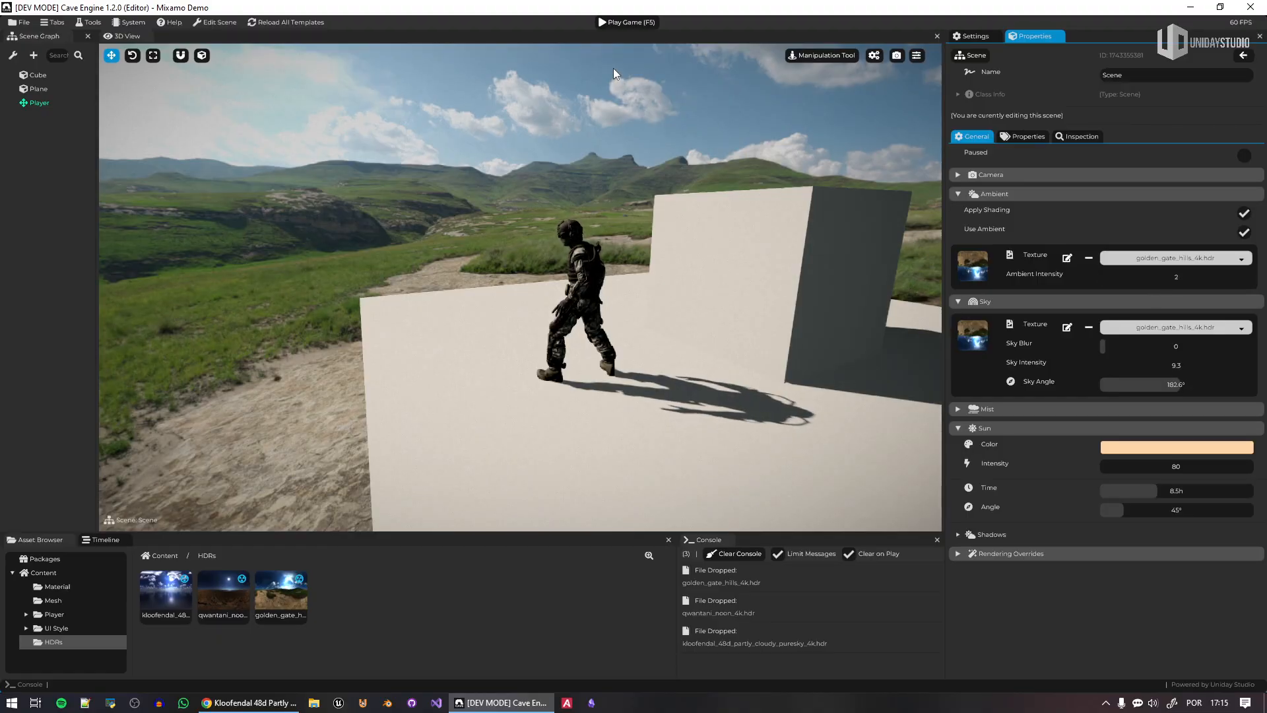
# Play-test the scene with the golden gate hills sky, walking the soldier around the cube to examine lighting and shadows
pyautogui.click(639, 25)
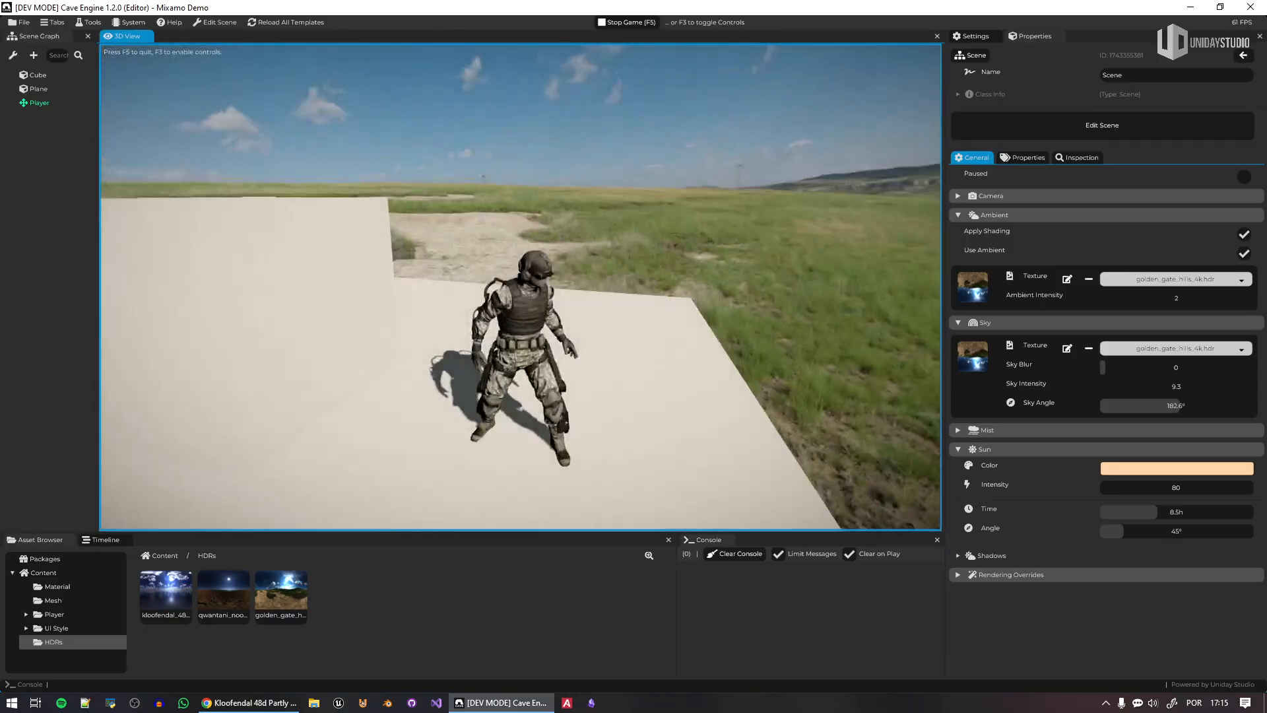
pyautogui.press('w')
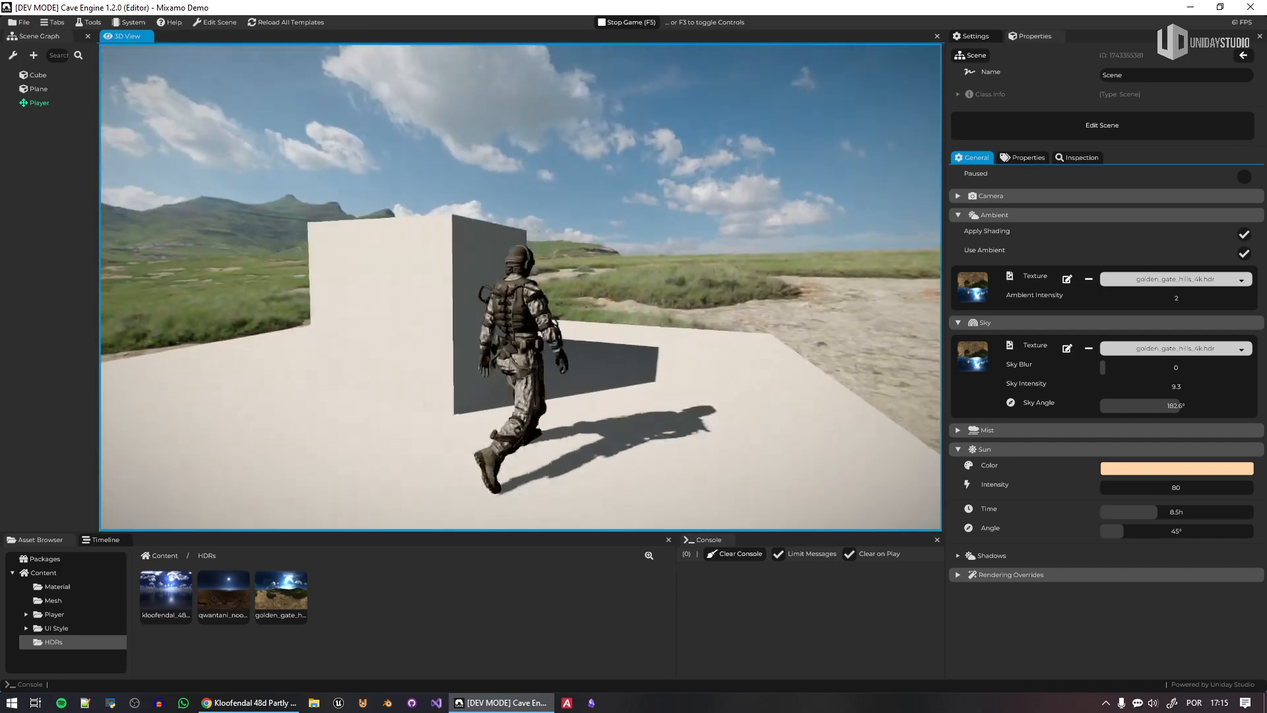
pyautogui.press('w')
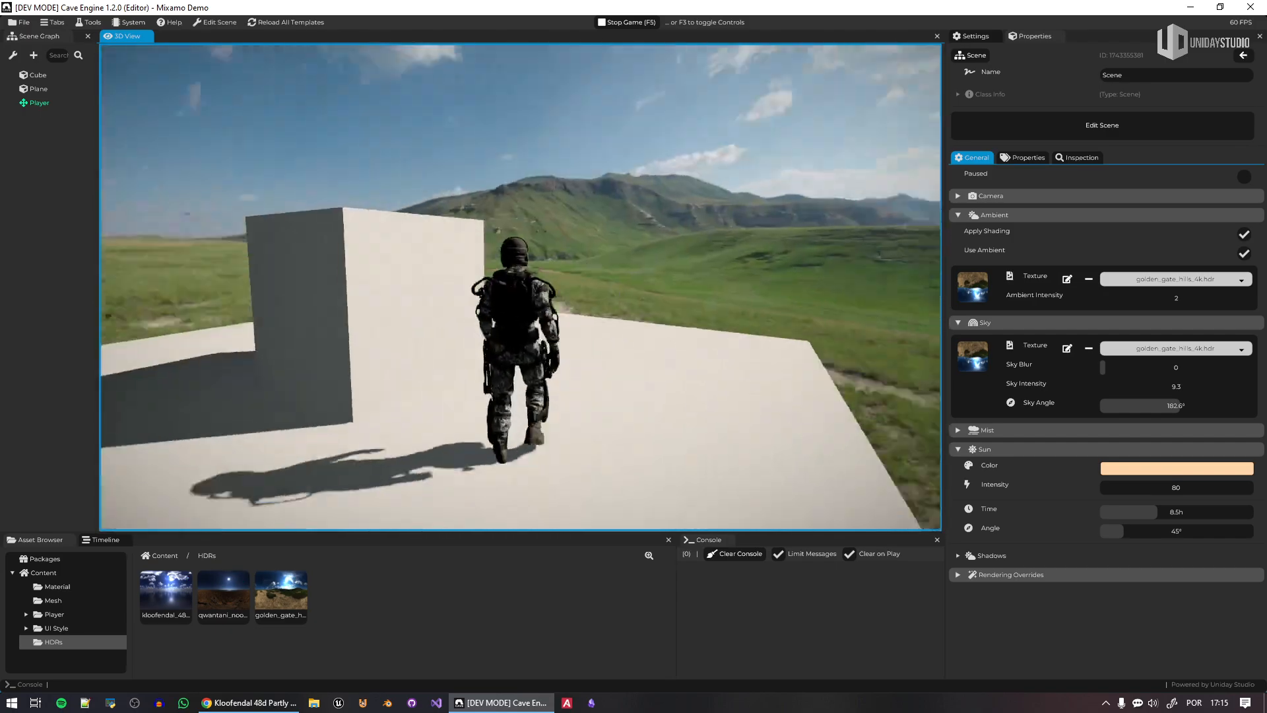
pyautogui.press('d')
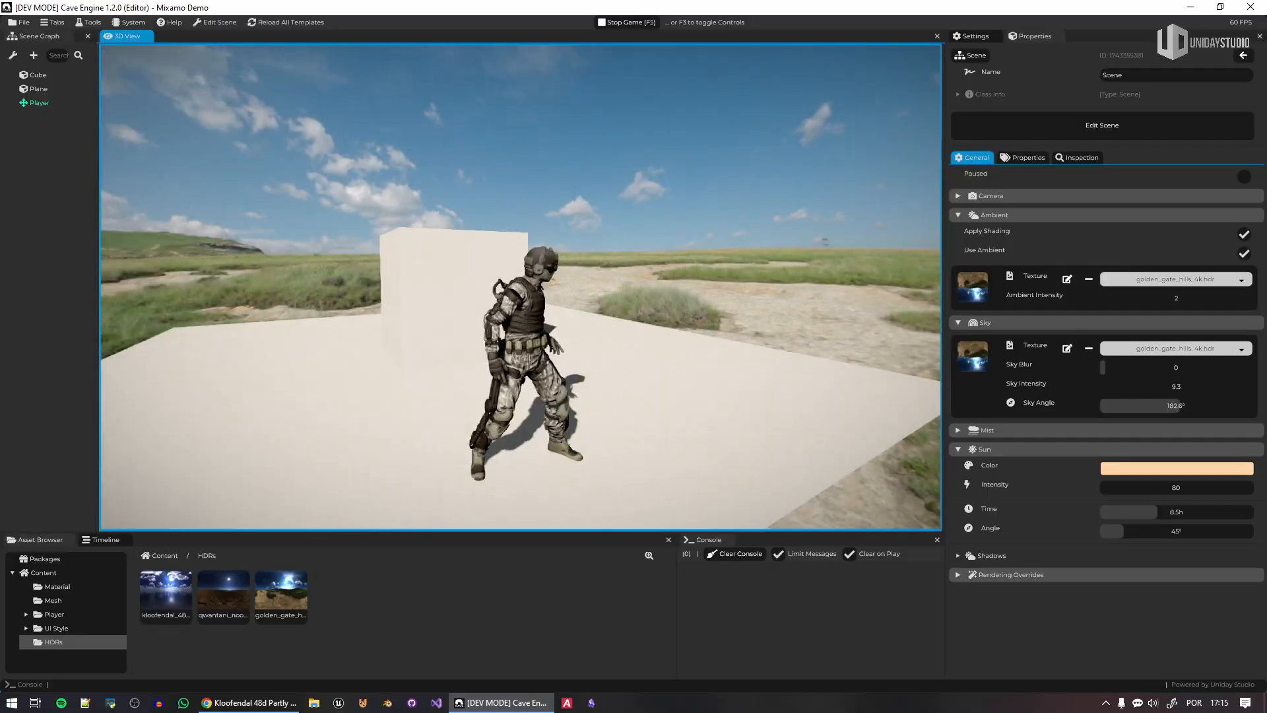
pyautogui.press('F5')
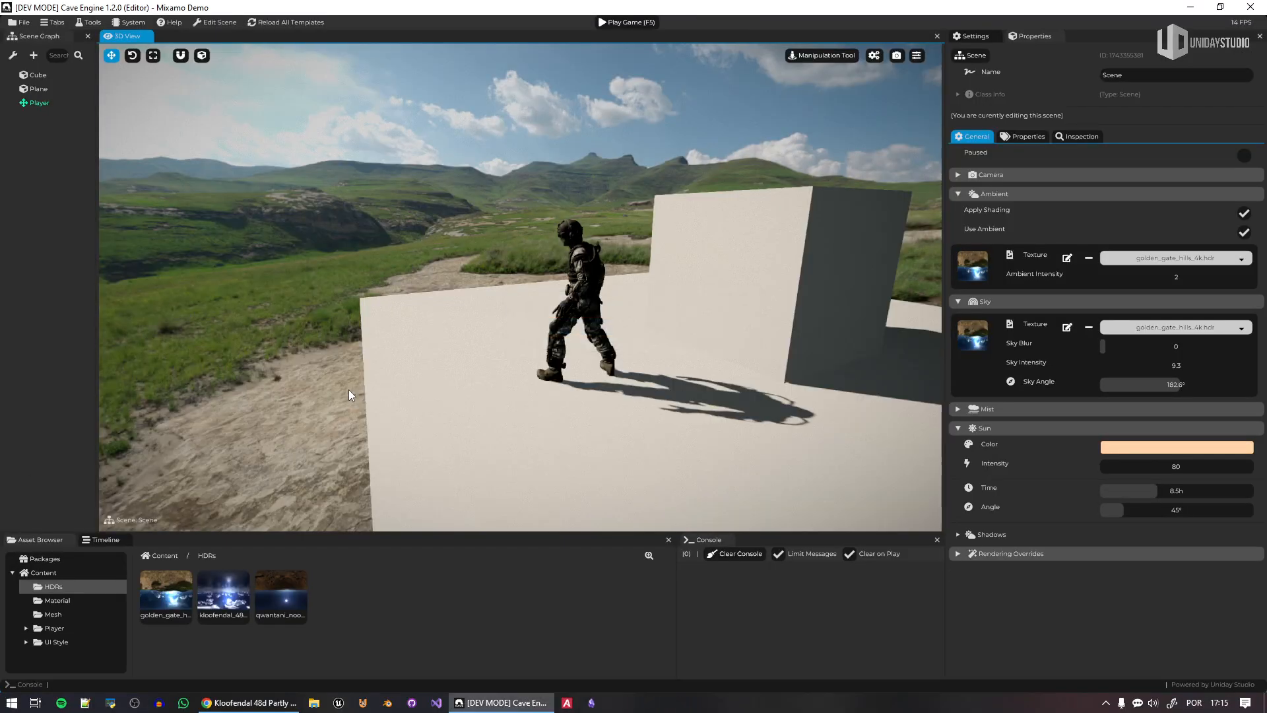
# Apply qwantani_noon_4k.hdr as the scene's ambient and sky textures and play-test the soldier in that lighting
pyautogui.moveTo(348, 383); pyautogui.dragTo(377, 351, button='right')
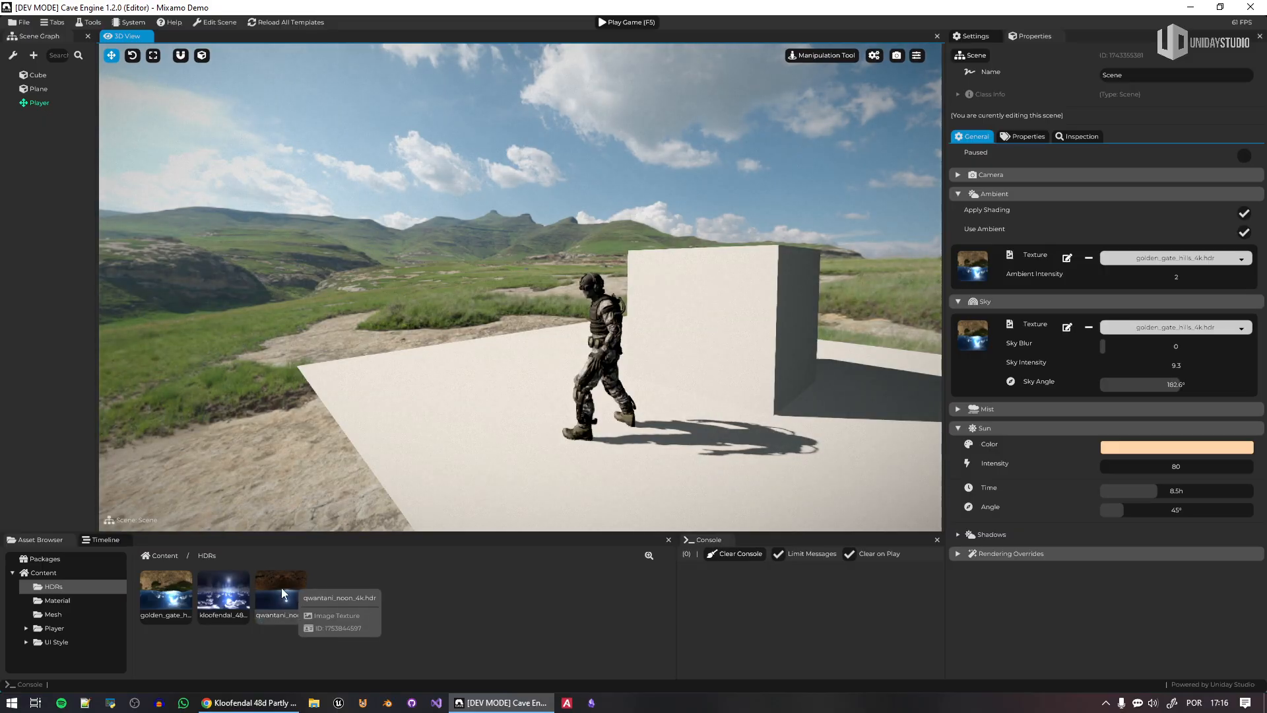
pyautogui.moveTo(283, 593); pyautogui.dragTo(1175, 264)
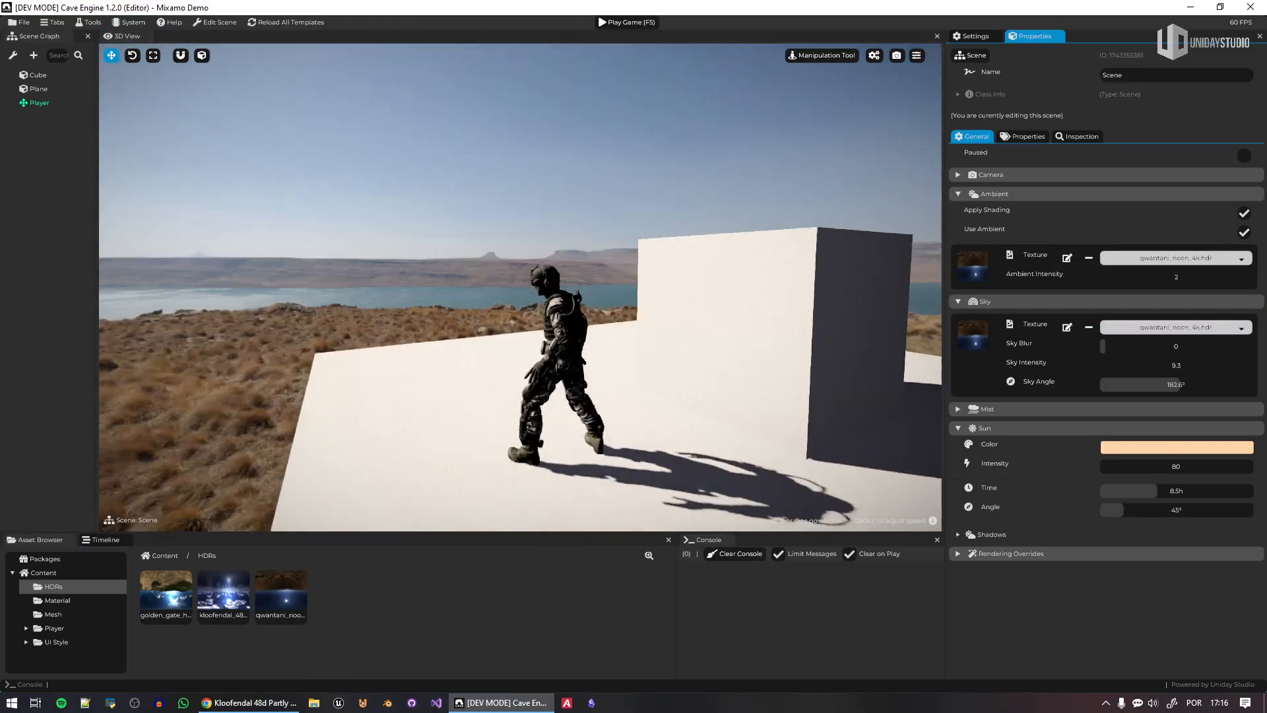
pyautogui.press('F5')
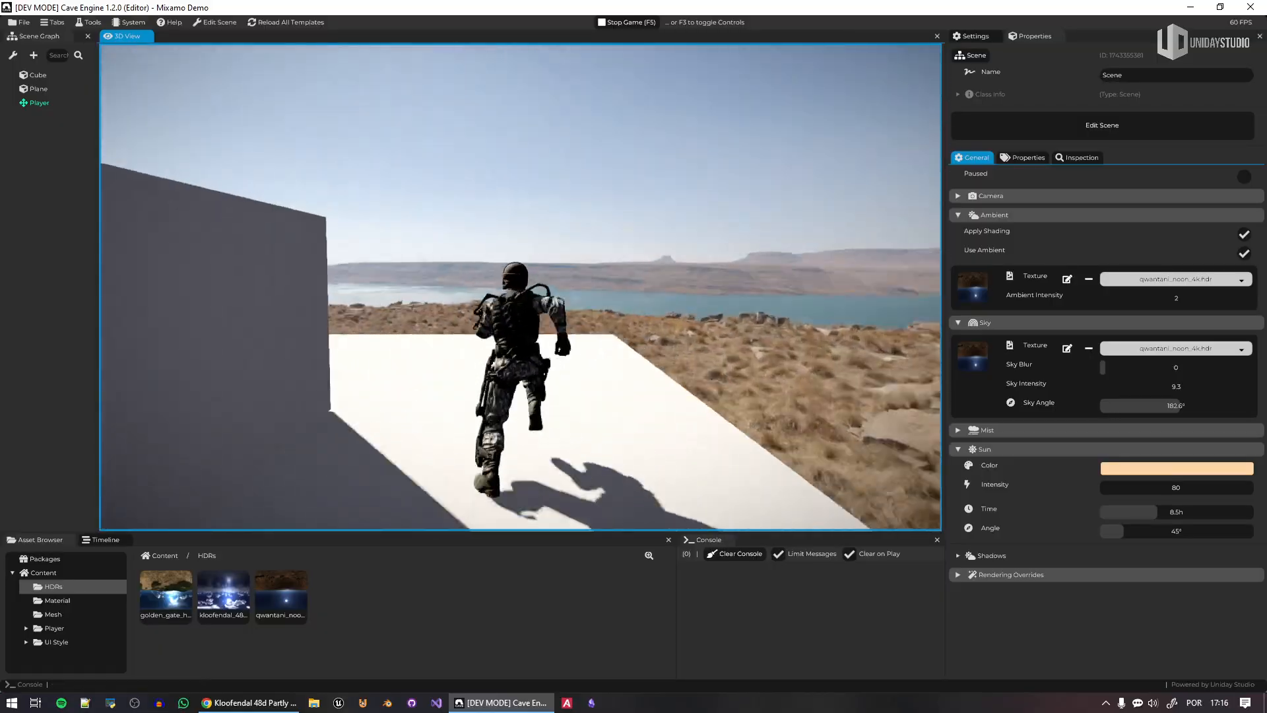
pyautogui.press('w')
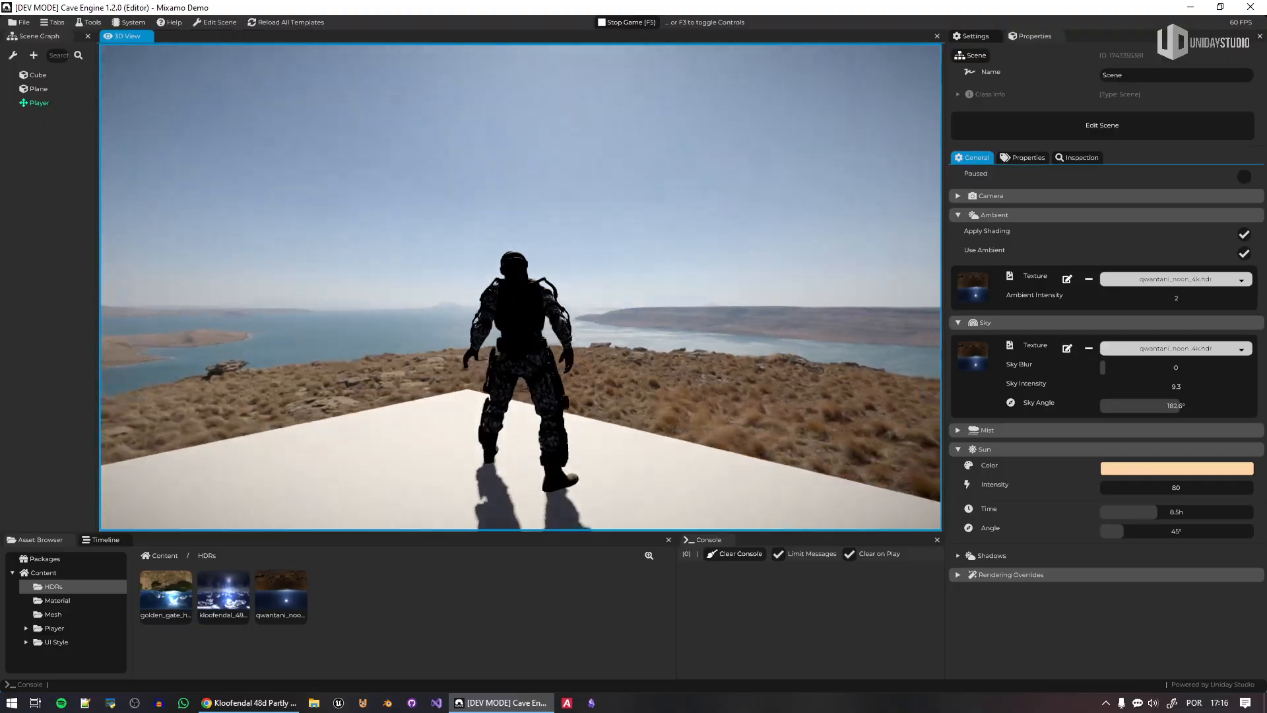
pyautogui.press('w')
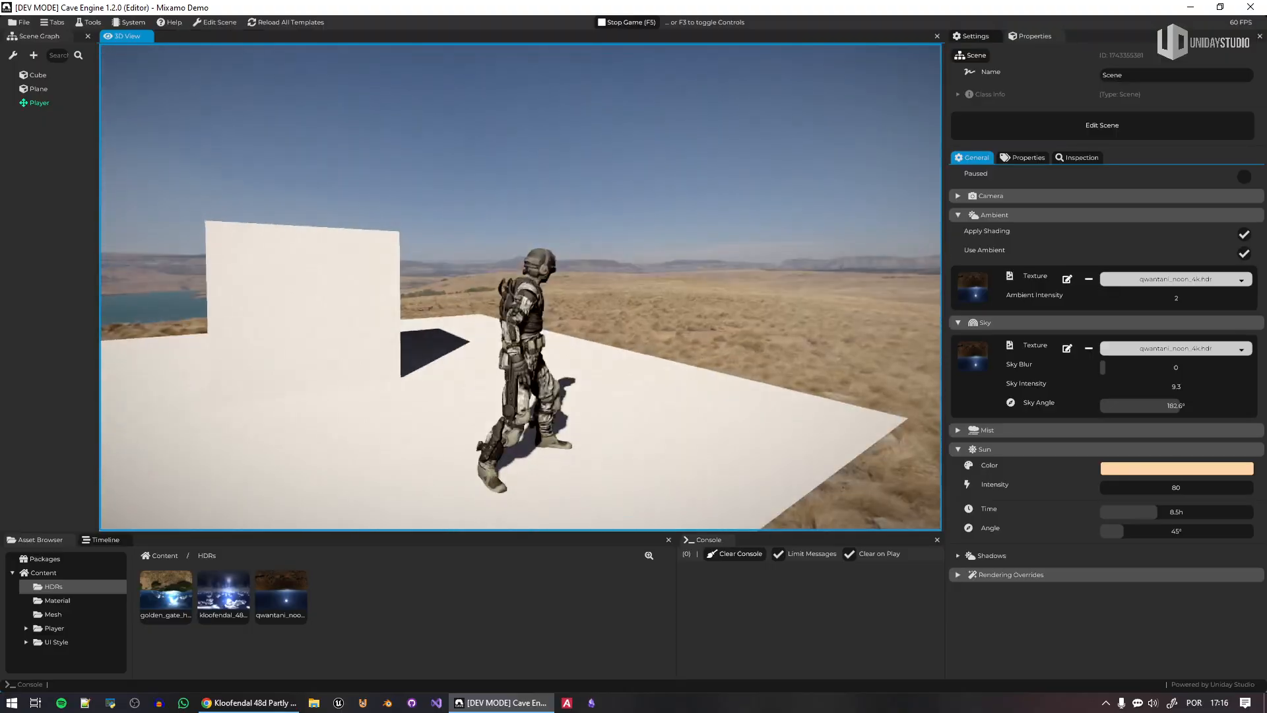
pyautogui.press('F5')
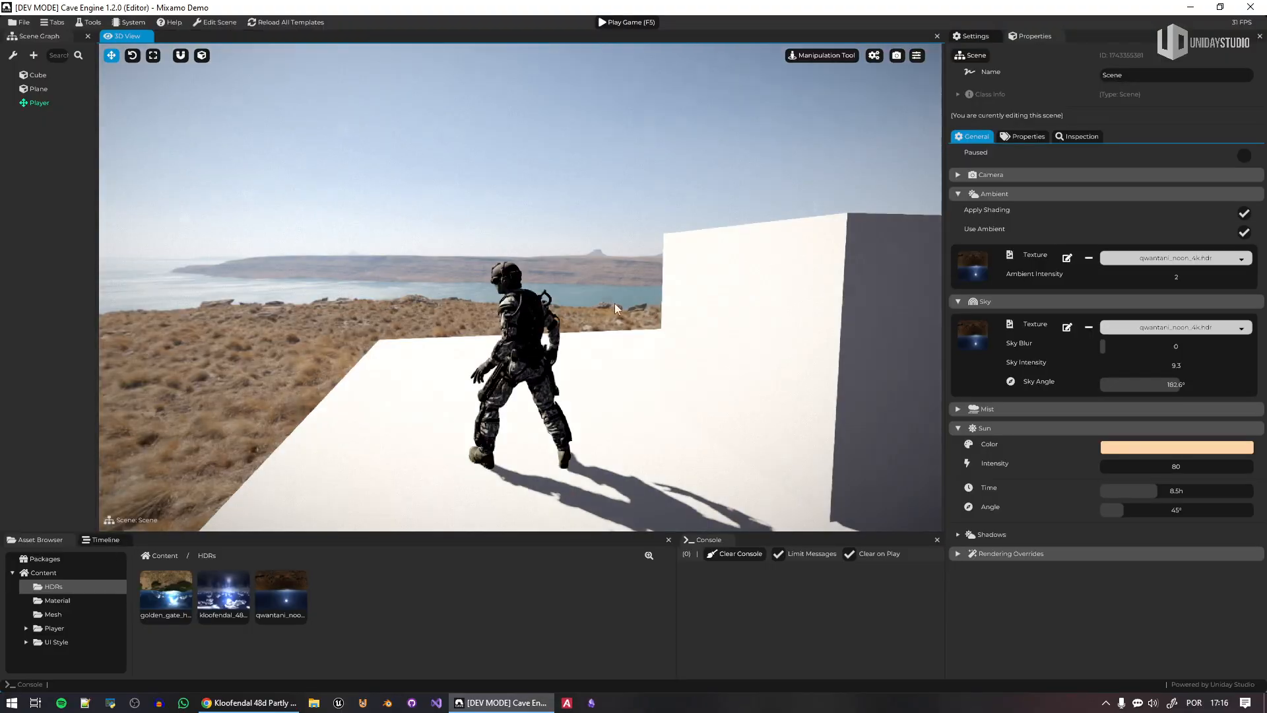
# Try the kloofendal_48d_partly_cloudy_puresky_4k HDRI as the ambient and sky textures with a short play test
pyautogui.moveTo(223, 594); pyautogui.dragTo(1177, 259)
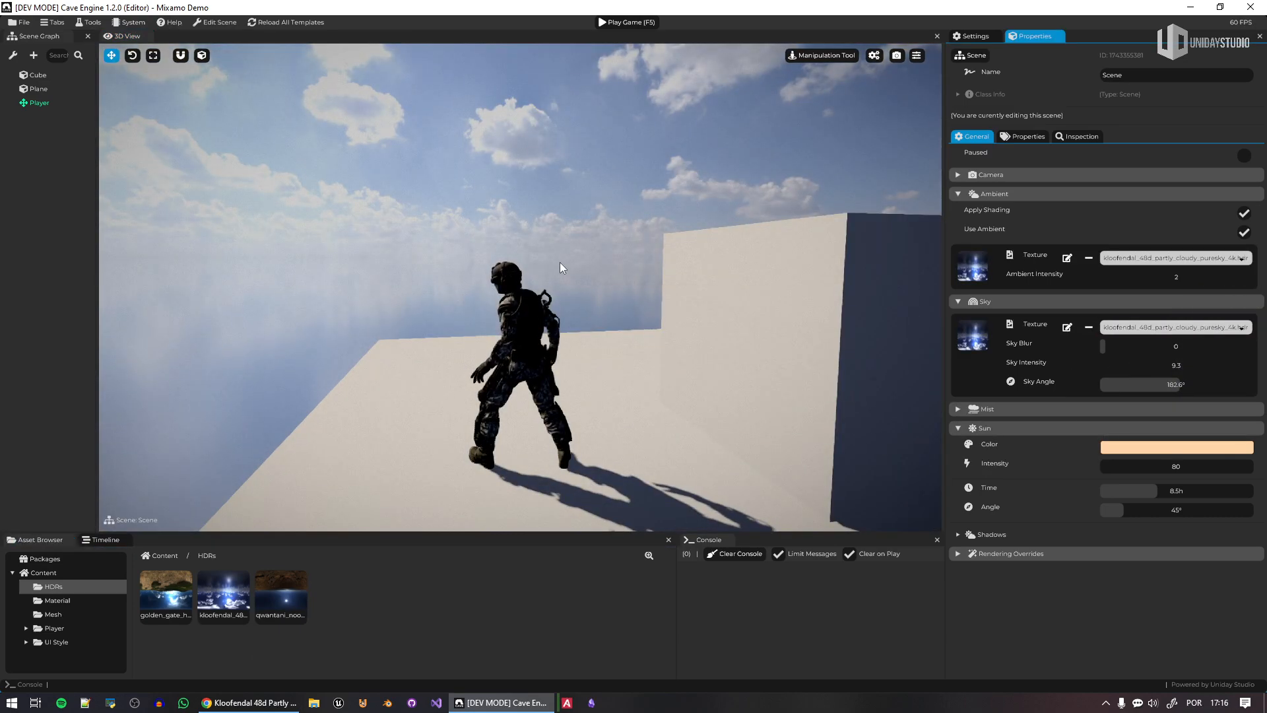
pyautogui.press('F5')
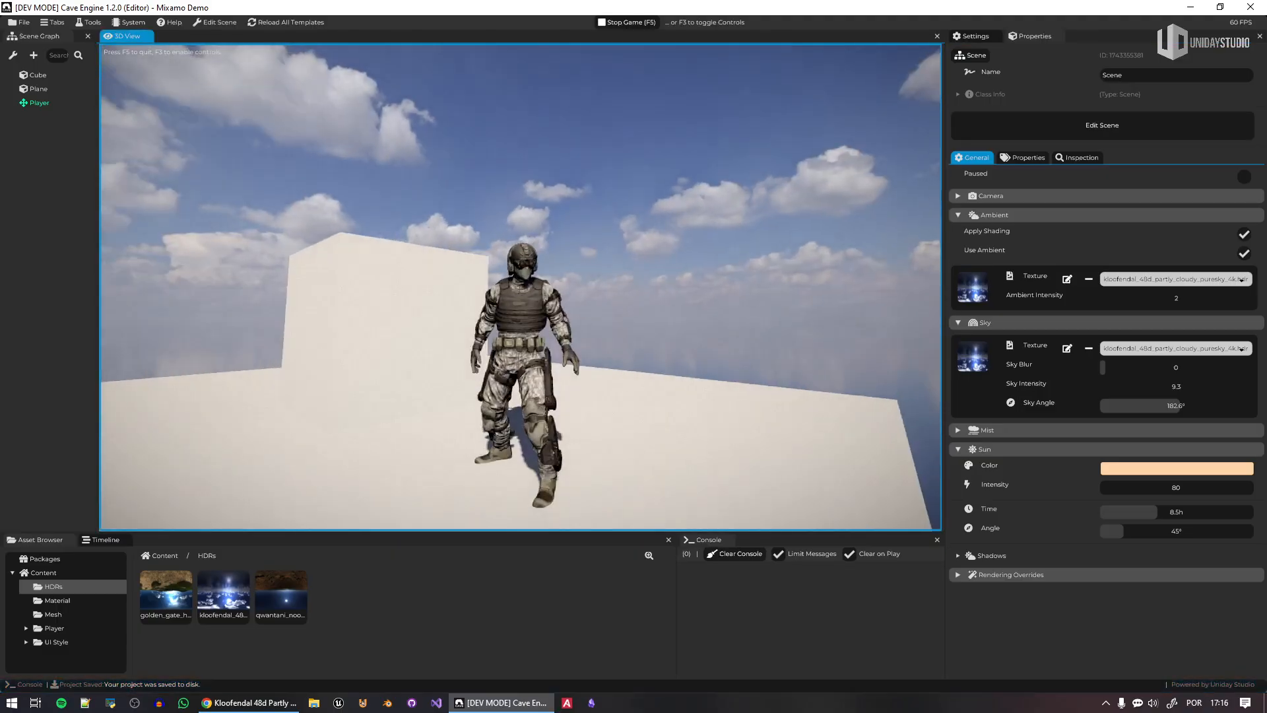
pyautogui.press('F5')
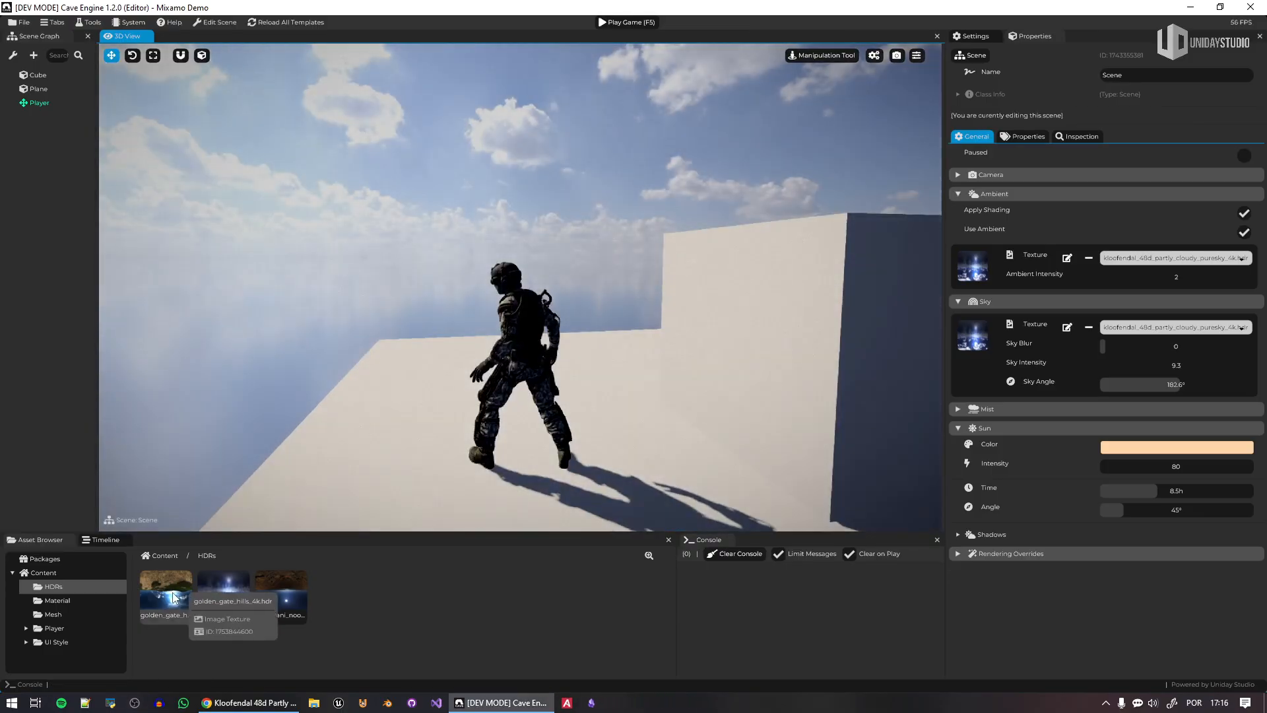
# Assign qwantani_noon_4k.hdr to the ambient and sky textures again, and delete the Kloofendal HDRI from the HDRs folder
pyautogui.moveTo(281, 594); pyautogui.dragTo(1169, 250)
pyautogui.moveTo(518, 265); pyautogui.dragTo(489, 264, button='right')
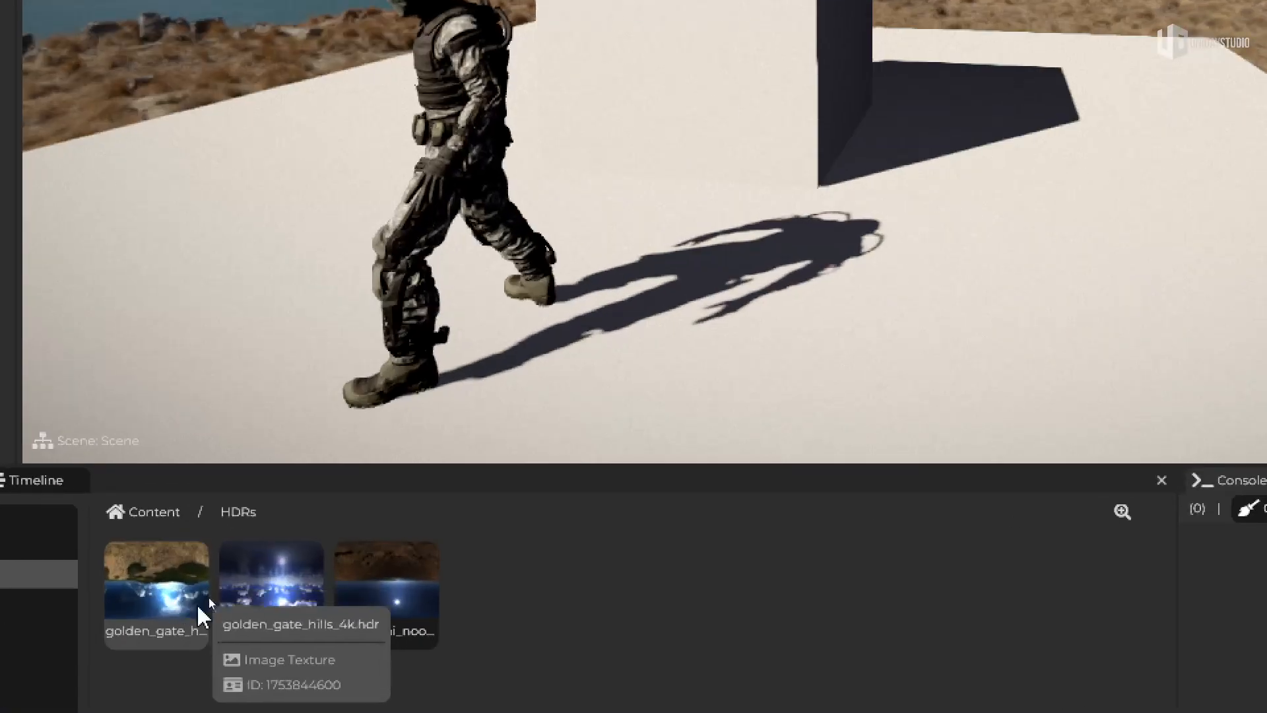
pyautogui.rightClick(292, 570)
pyautogui.click(362, 627)
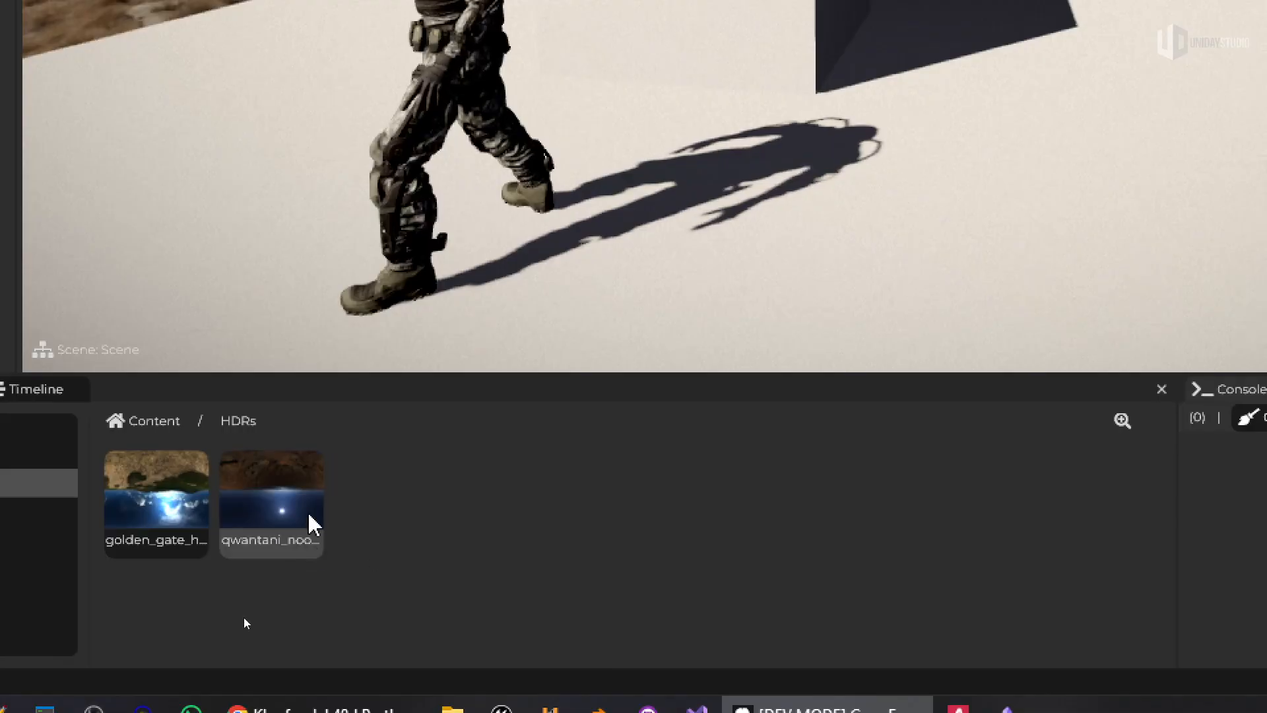
pyautogui.press('a')
pyautogui.moveTo(520, 287); pyautogui.dragTo(573, 289, button='right')
pyautogui.press('w')
# Switch to Poly Haven in the browser and open the Terrain category of its texture library
pyautogui.click(277, 702)
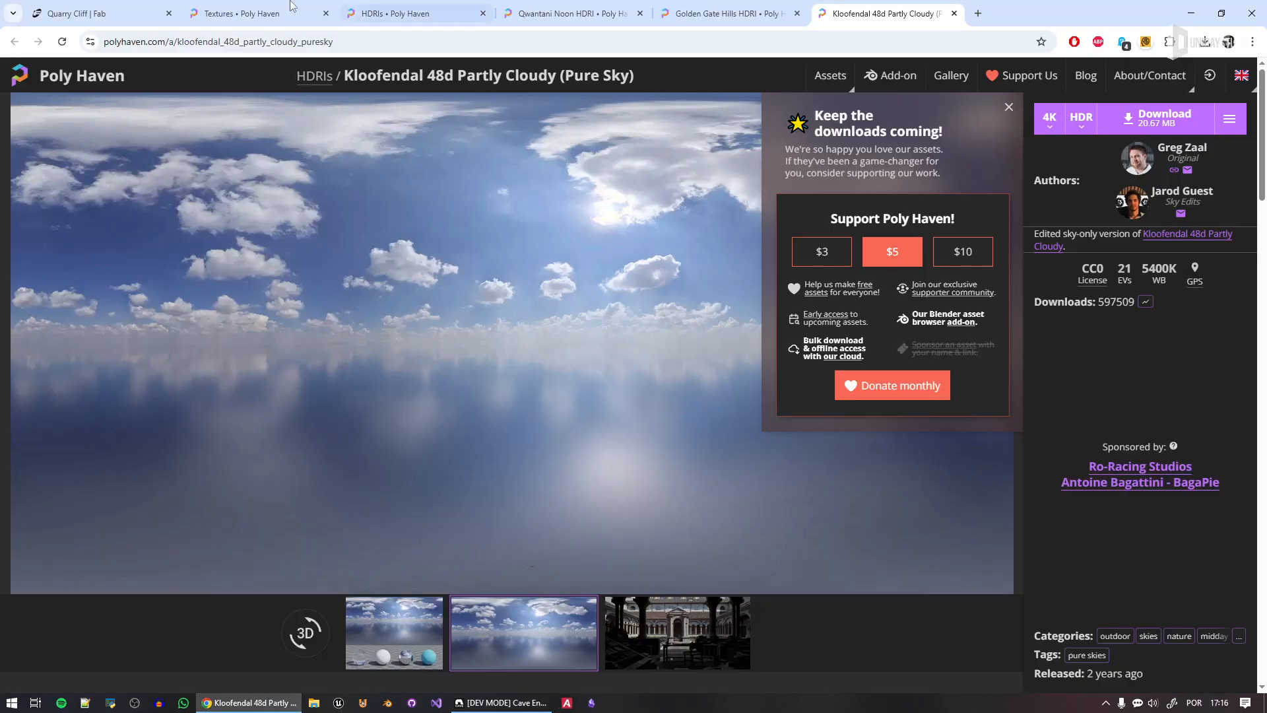
pyautogui.click(254, 8)
pyautogui.scroll(-5, 405, 246)
pyautogui.hotkey('alt', 'Left')
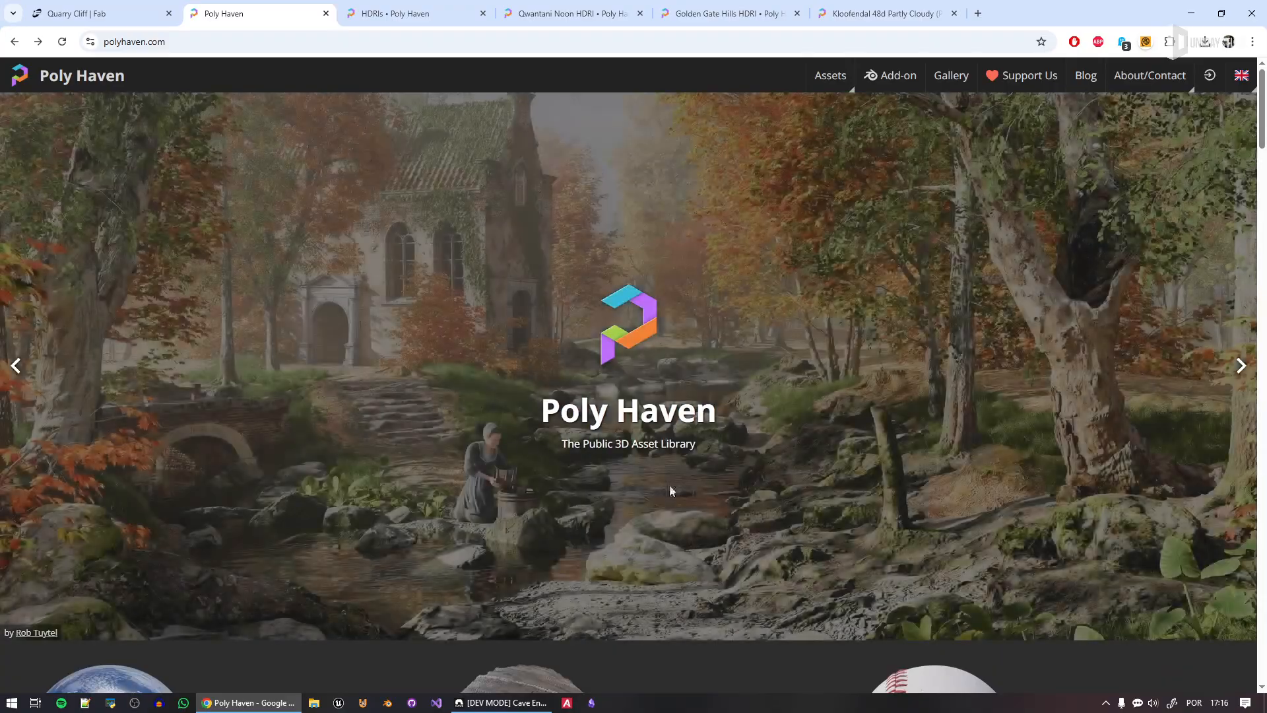
pyautogui.scroll(-4, 669, 491)
pyautogui.click(570, 492)
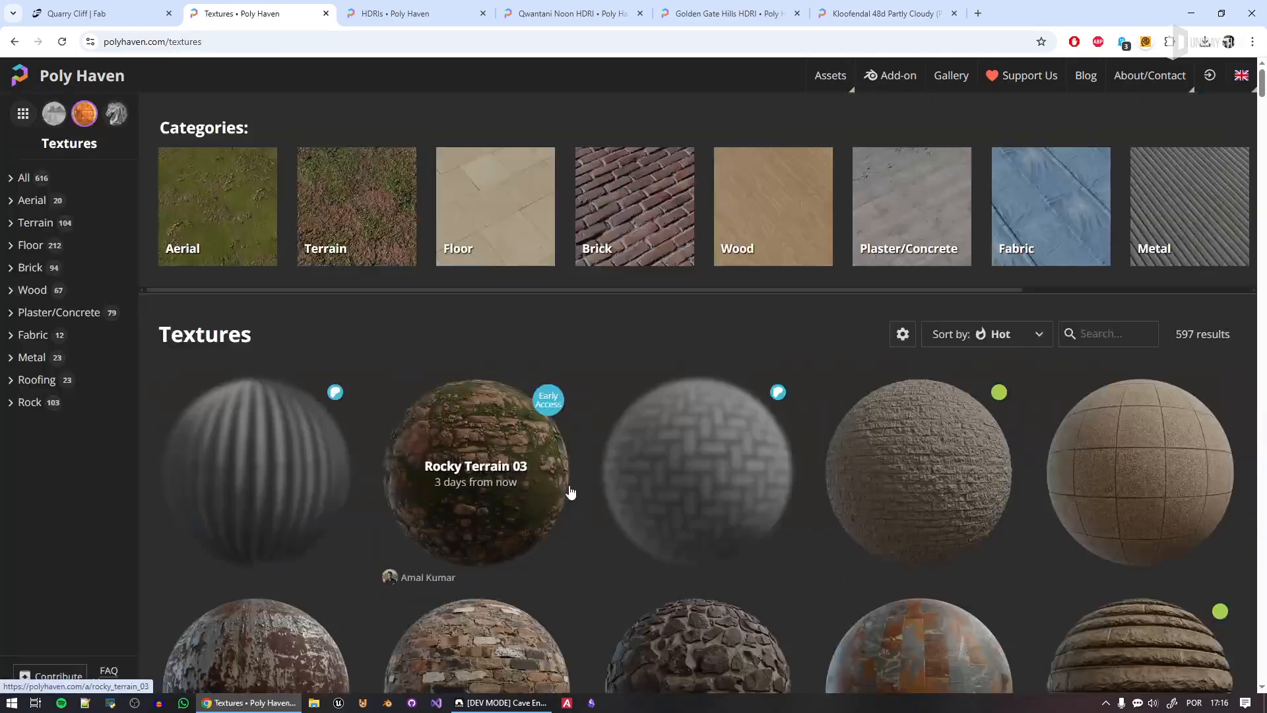
pyautogui.hotkey('alt', 'Tab')
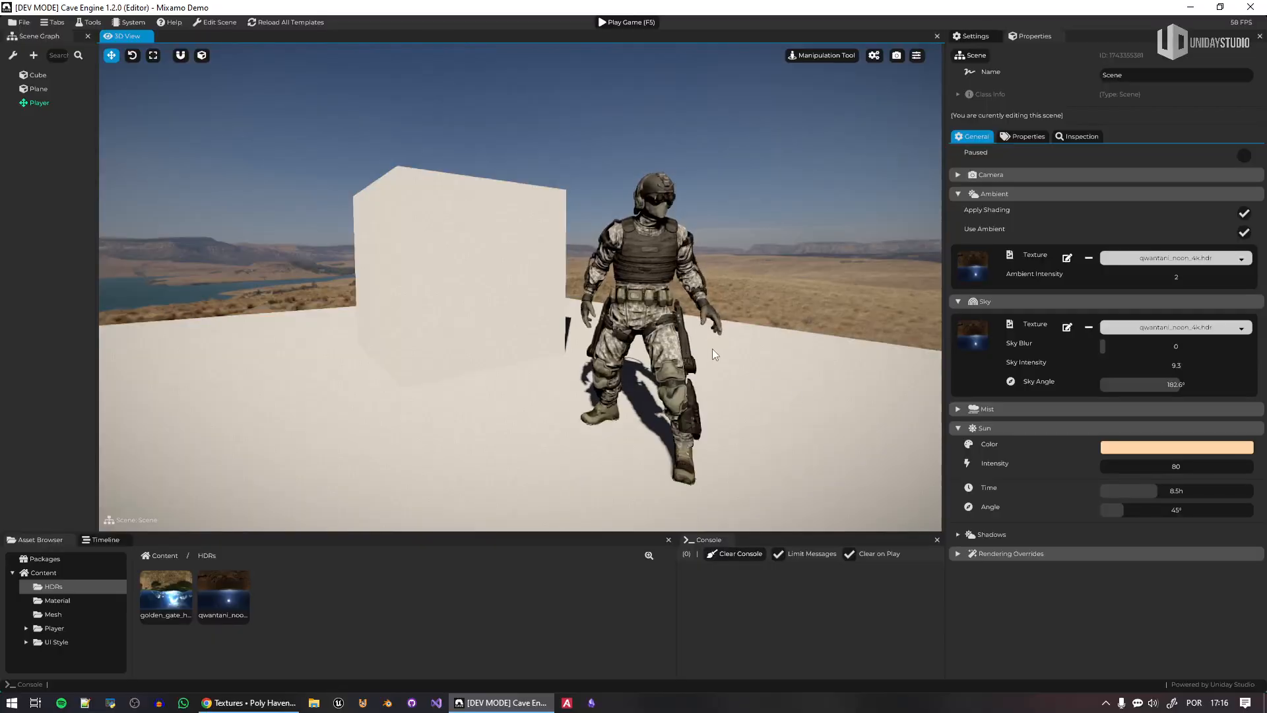
pyautogui.click(249, 702)
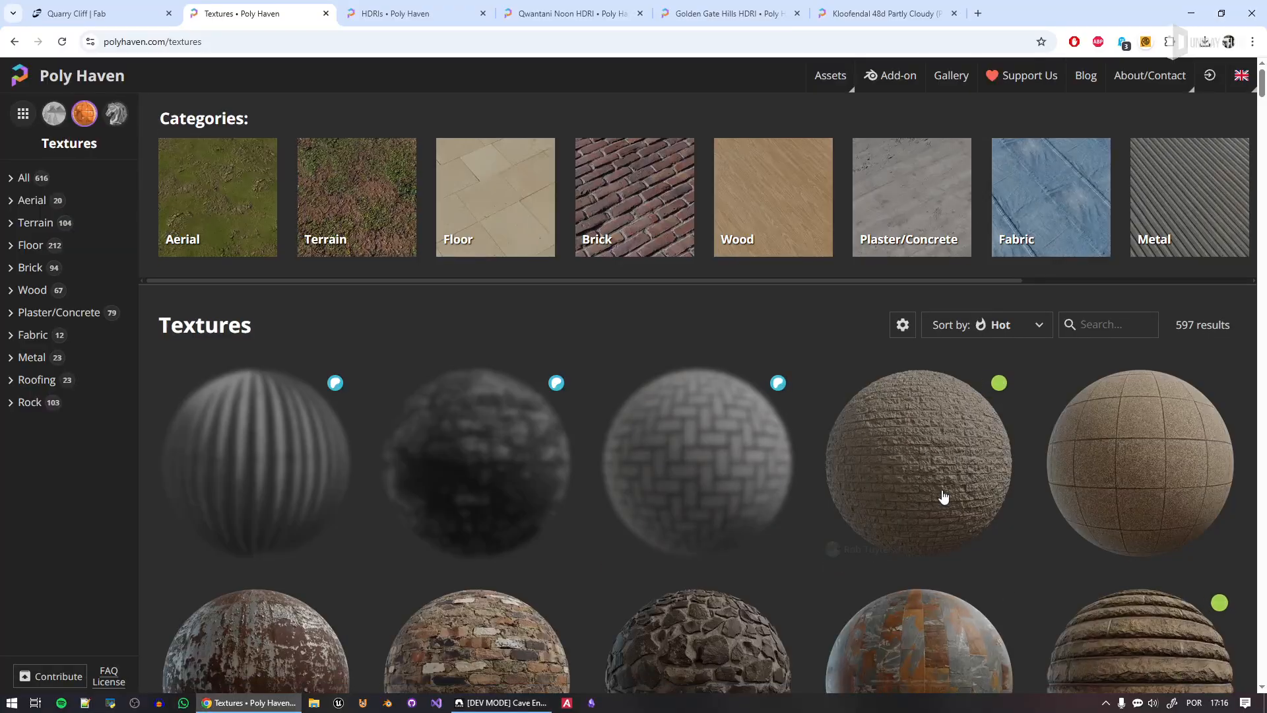
pyautogui.scroll(-1, 943, 496)
pyautogui.scroll(1, 893, 526)
pyautogui.click(12, 223)
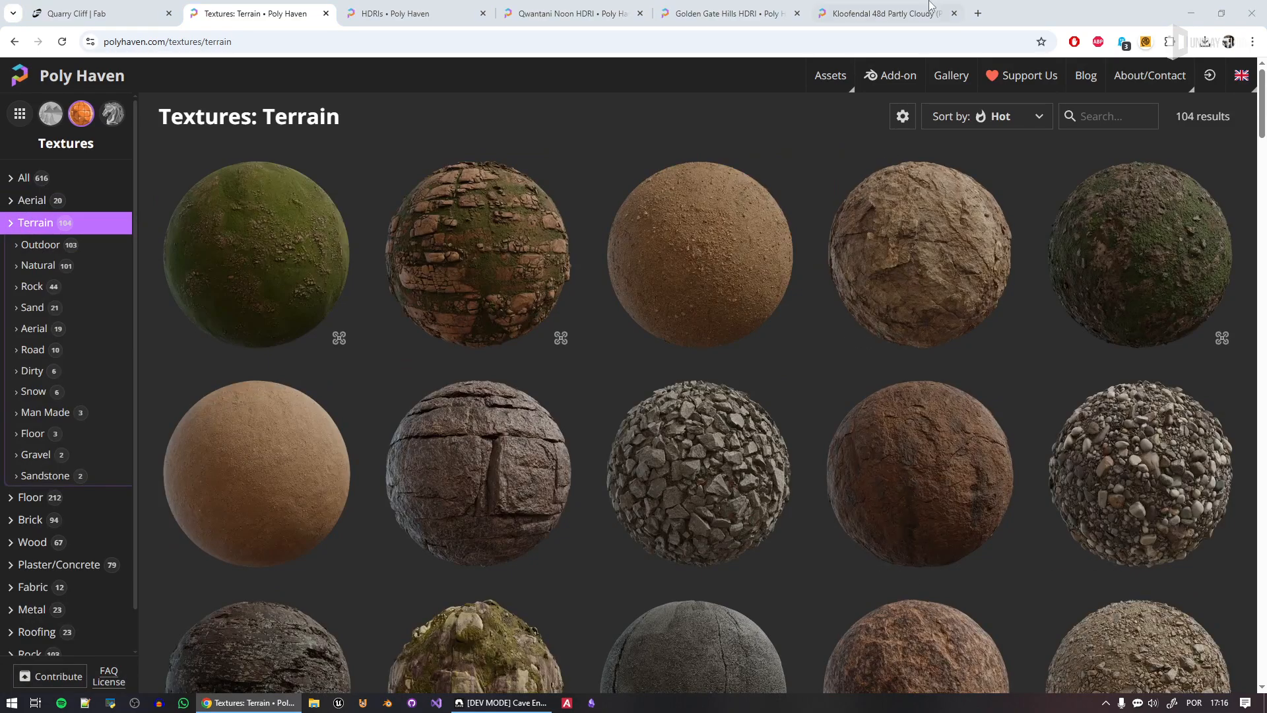
# Compare the Quarry Cliff model on Fab with Poly Haven's terrain textures, and open the Gravelly Sand texture in a new tab
pyautogui.click(108, 9)
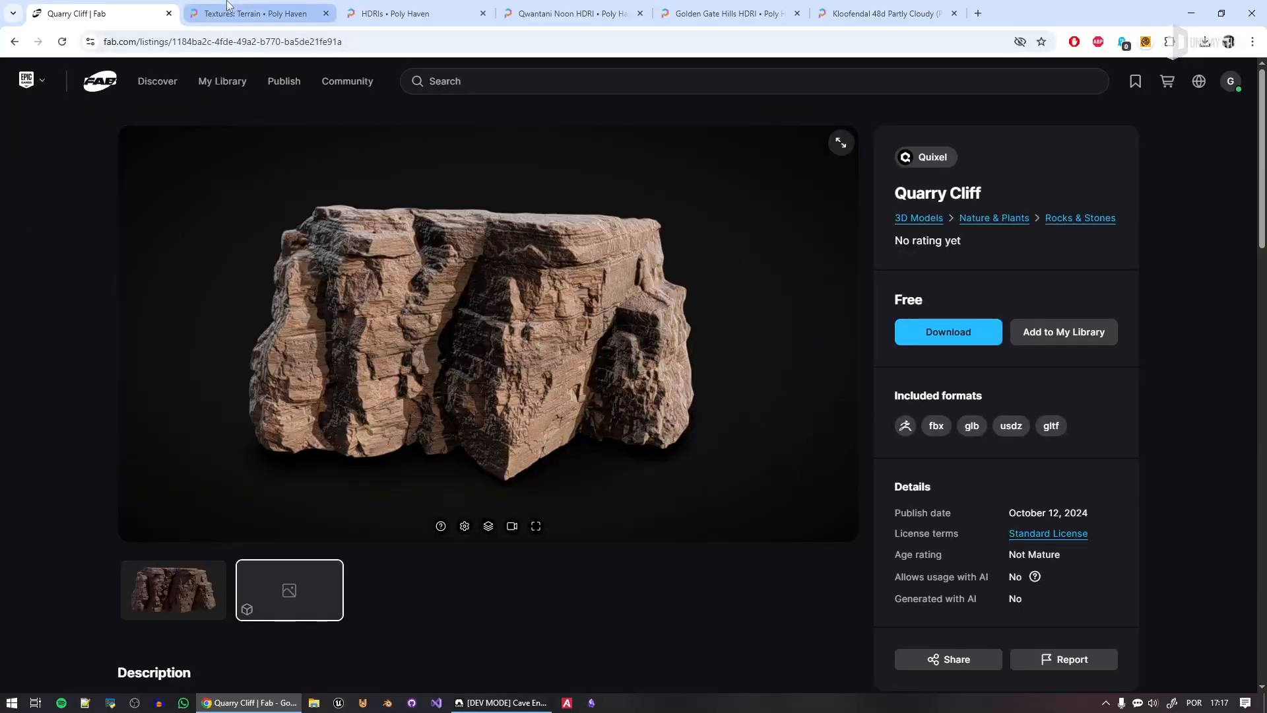
pyautogui.click(227, 4)
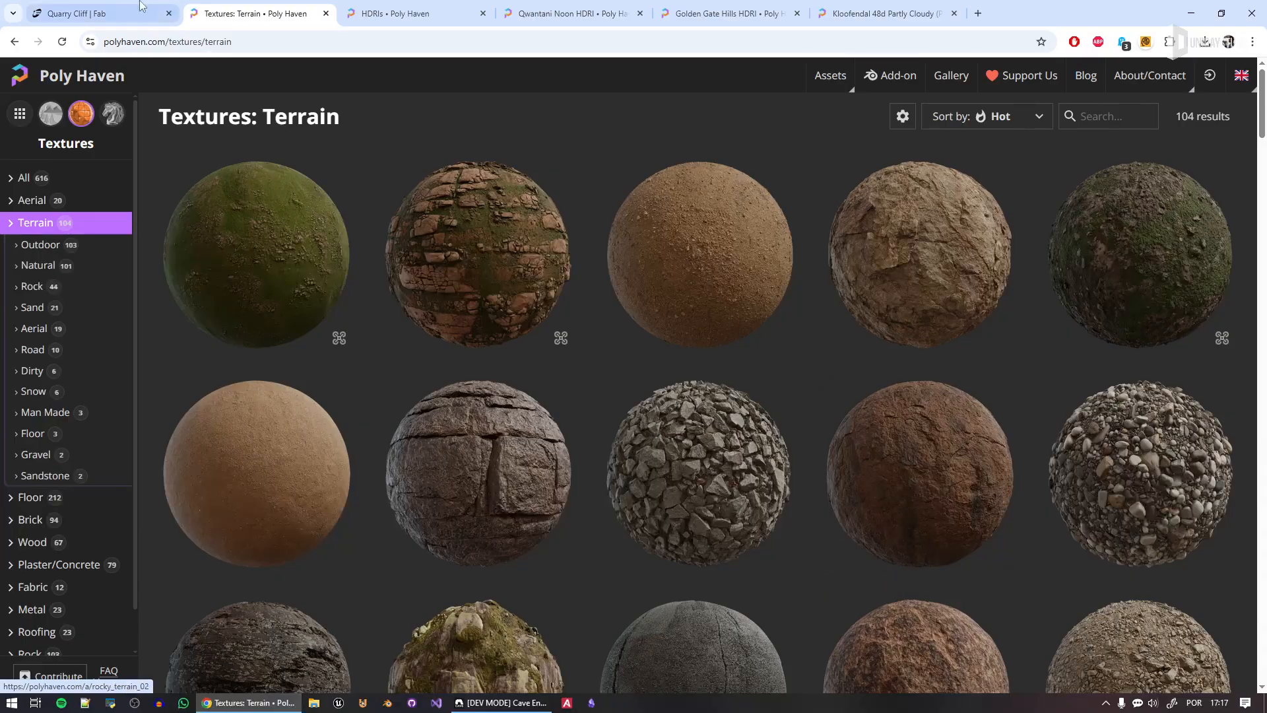
pyautogui.click(105, 4)
pyautogui.click(290, 5)
pyautogui.scroll(-1, 1031, 509)
pyautogui.scroll(-3, 1029, 513)
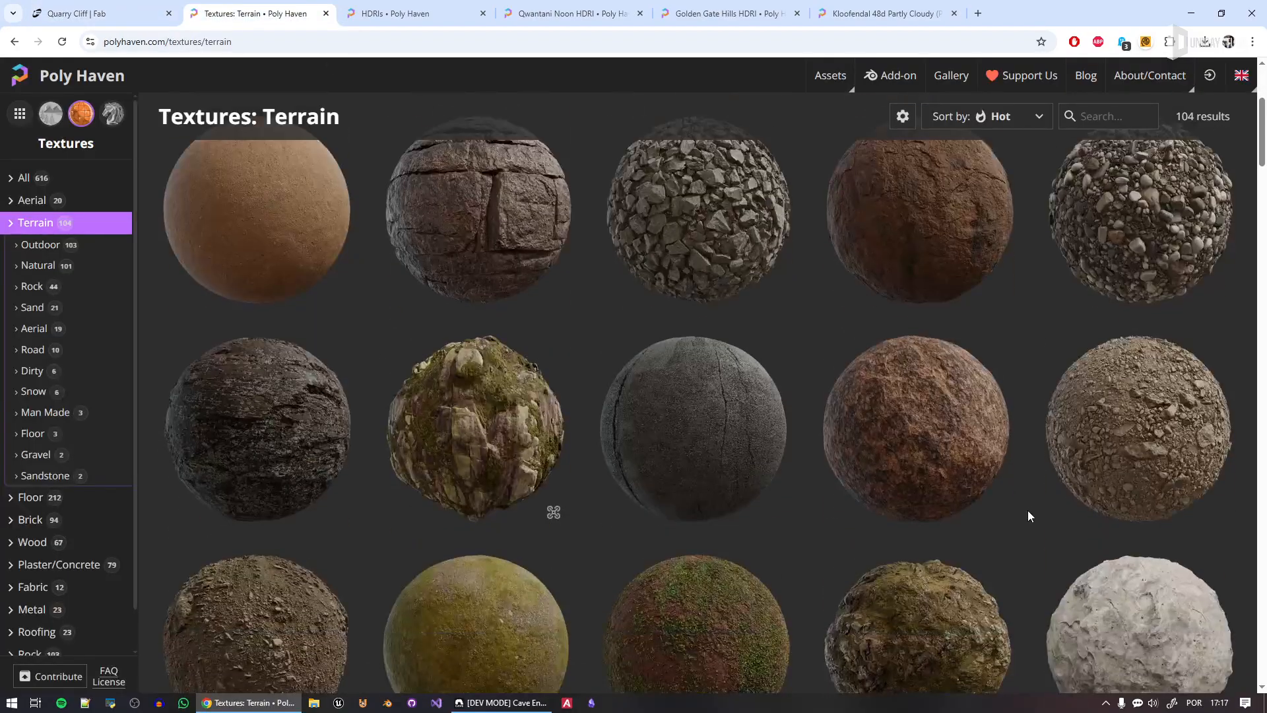
pyautogui.scroll(4, 1019, 519)
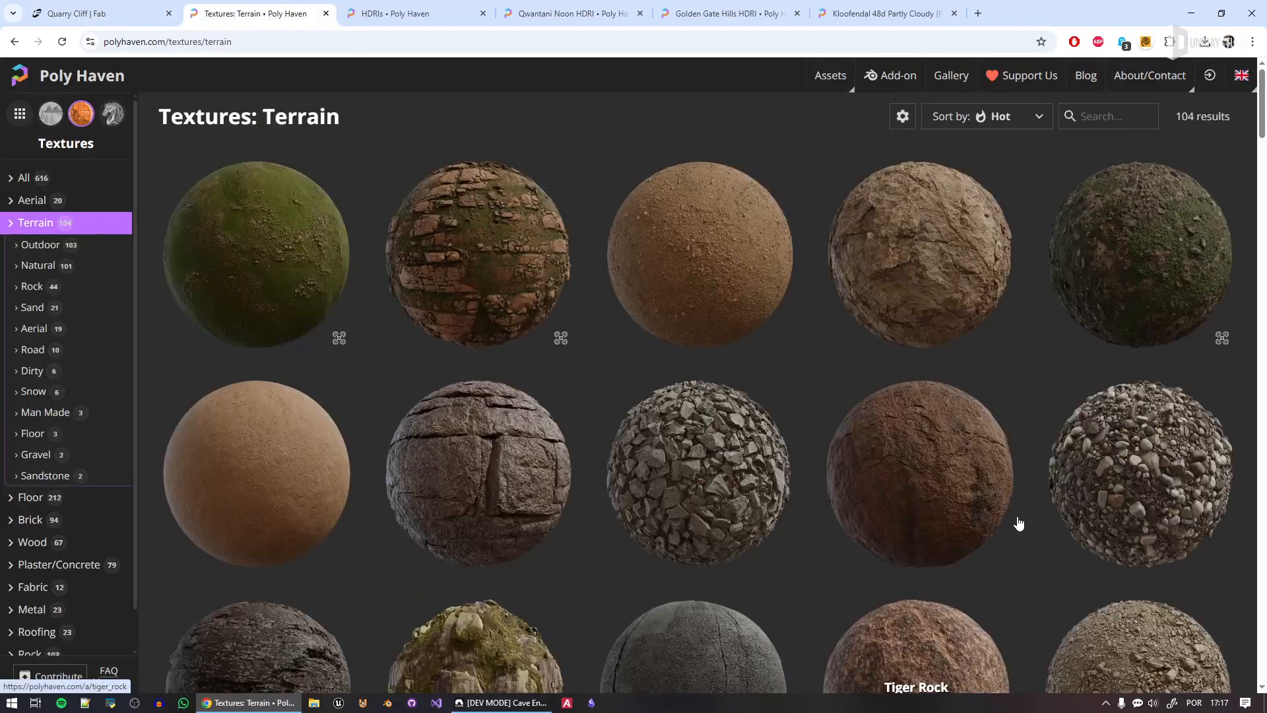
pyautogui.middleClick(717, 257)
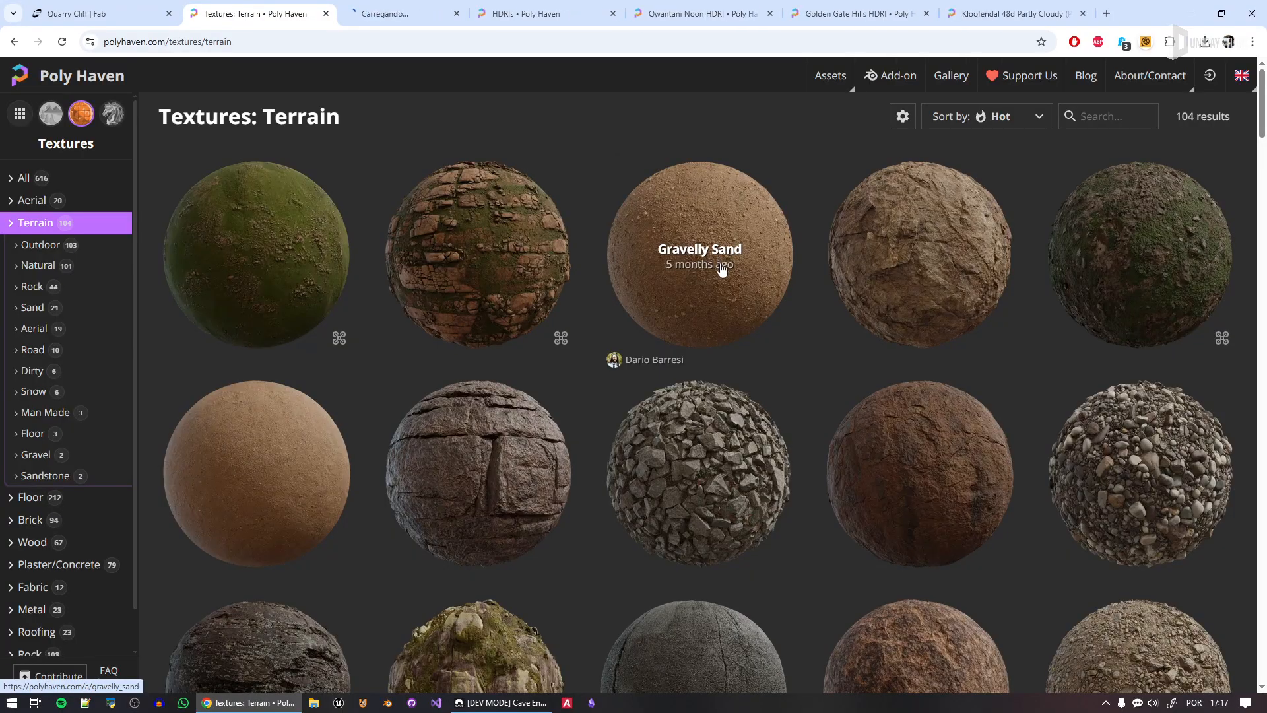
# Check the HDRI's ground in Cave Engine against Poly Haven's terrain textures, and open the Dirt Floor texture in a new tab
pyautogui.scroll(-7, 857, 524)
pyautogui.scroll(-3, 858, 505)
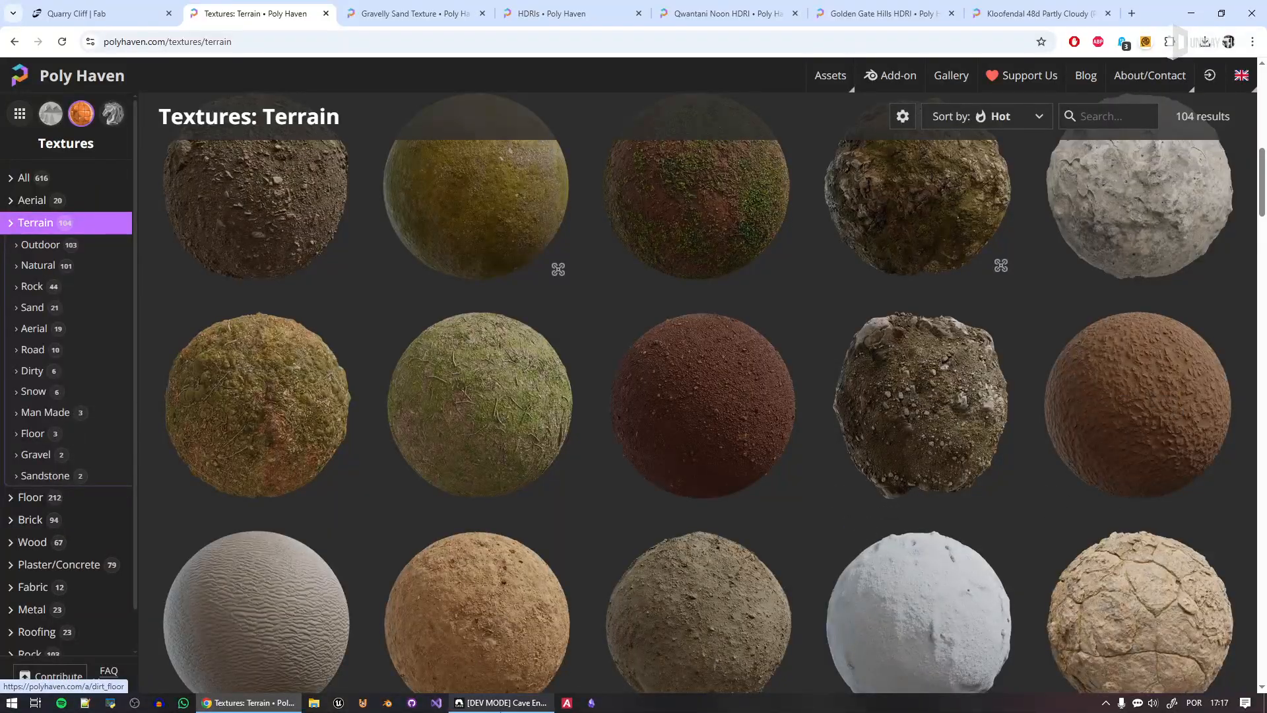
pyautogui.click(502, 702)
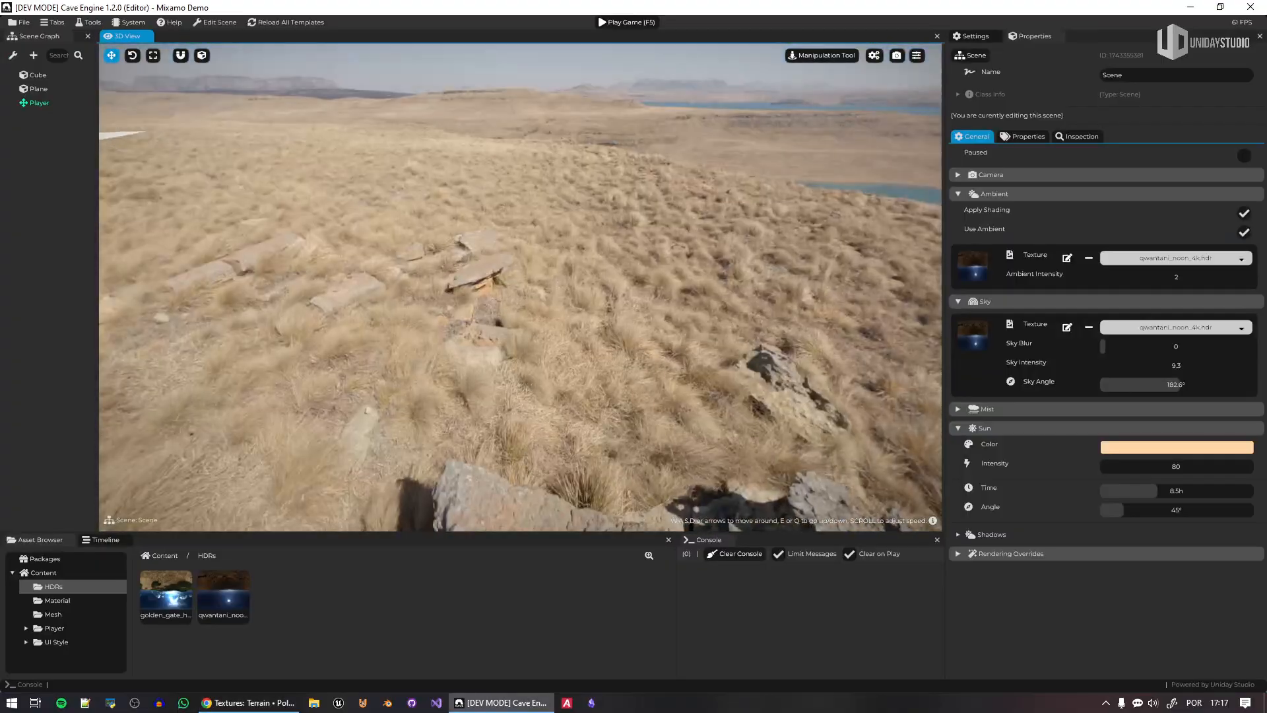
pyautogui.moveTo(521, 287); pyautogui.dragTo(439, 283, button='right')
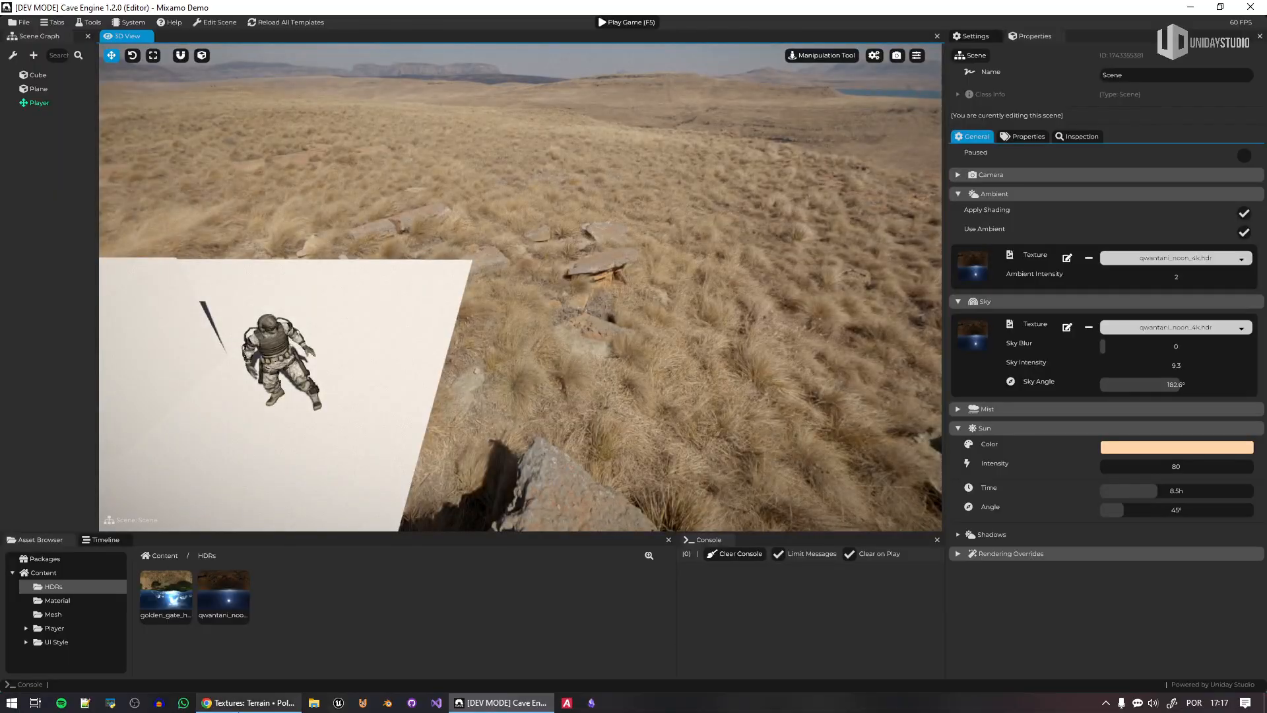
pyautogui.hotkey('alt', 'Tab')
pyautogui.scroll(-3, 692, 475)
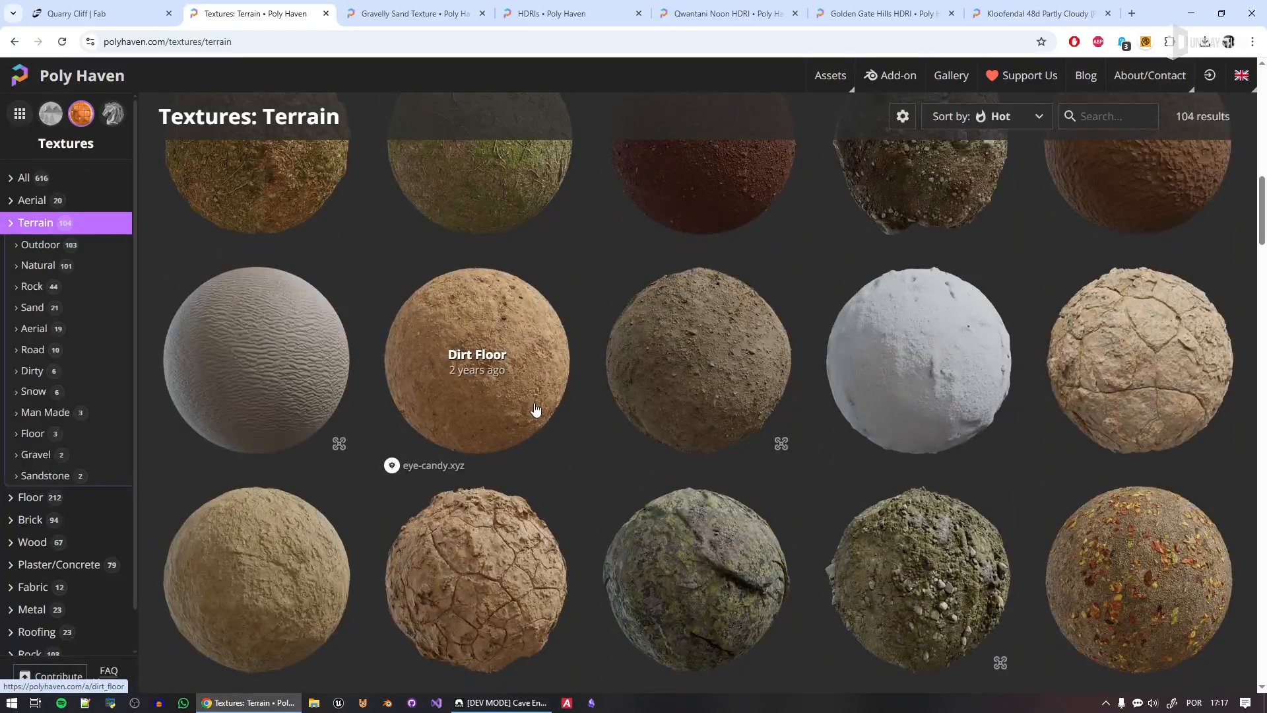
pyautogui.middleClick(504, 371)
# Compare the Gravelly Sand and Dirt Floor textures, and download Dirt Floor as a 1K ZIP with Diffuse, Displacement, Normal (GL) and Rough PNGs
pyautogui.click(369, 8)
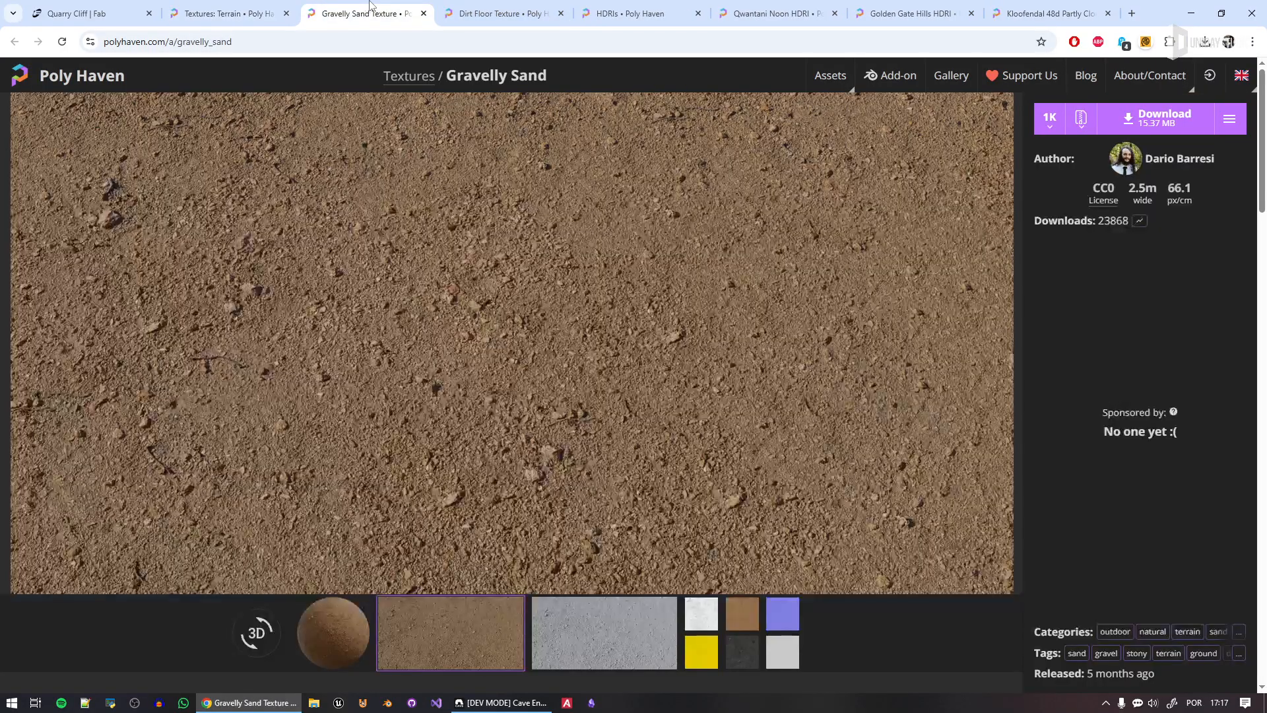
pyautogui.click(465, 6)
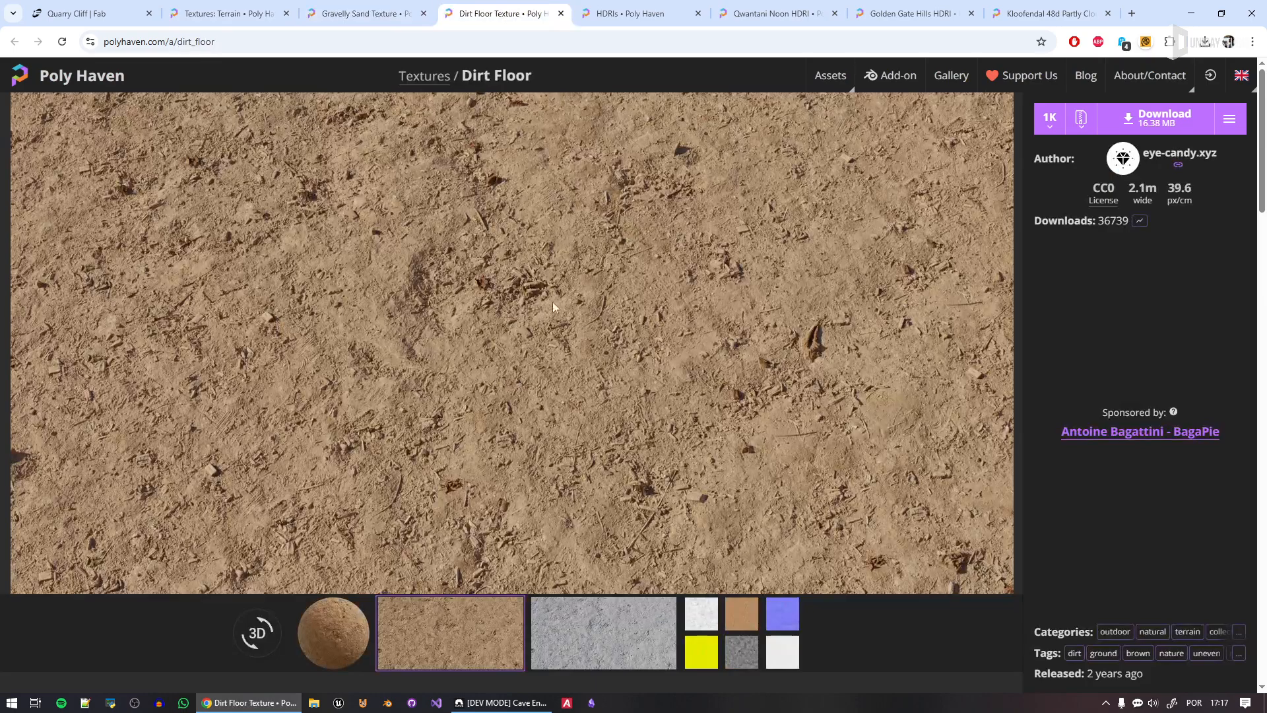
pyautogui.click(1227, 122)
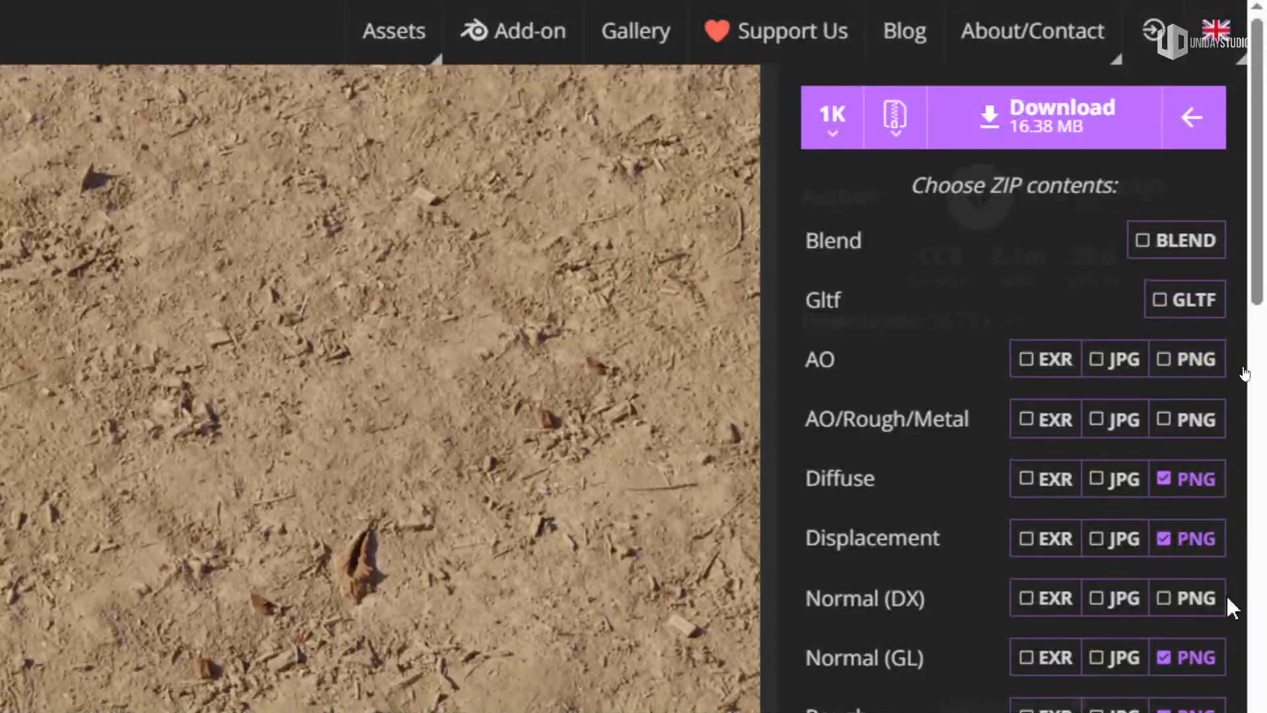
pyautogui.scroll(-2, 1226, 603)
pyautogui.click(1213, 360)
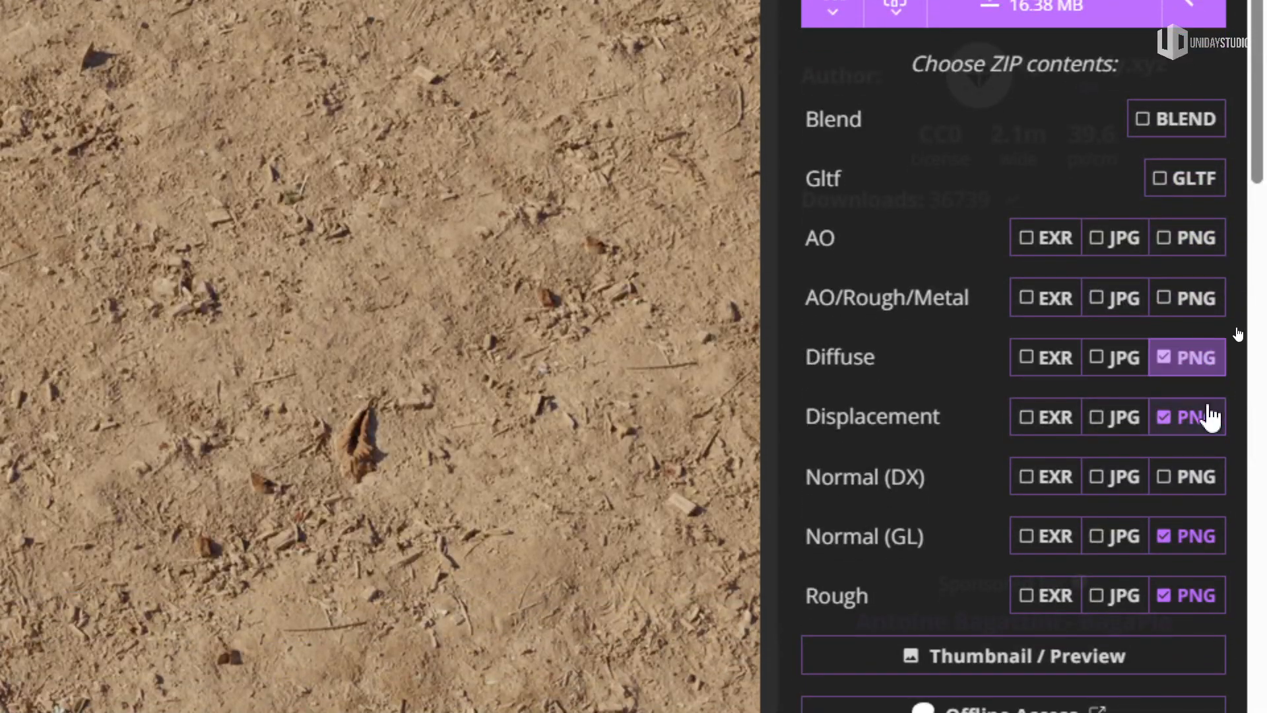
pyautogui.click(1202, 429)
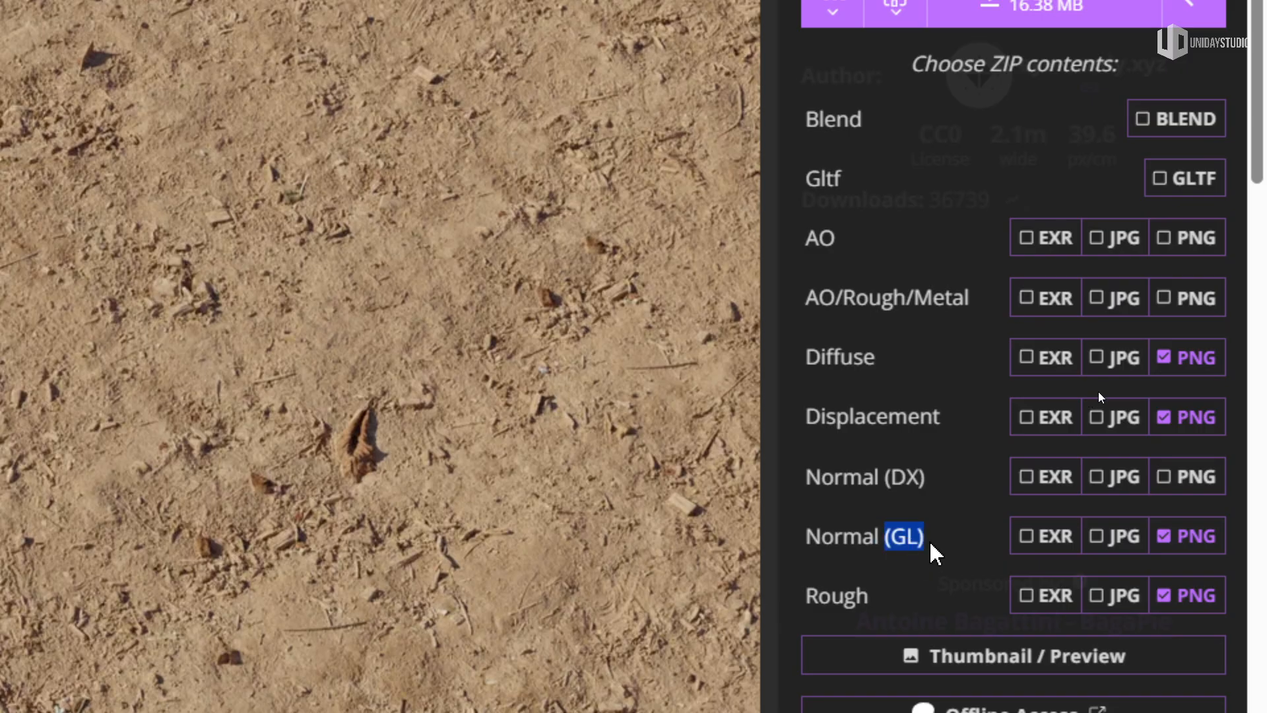
pyautogui.scroll(-1, 1244, 584)
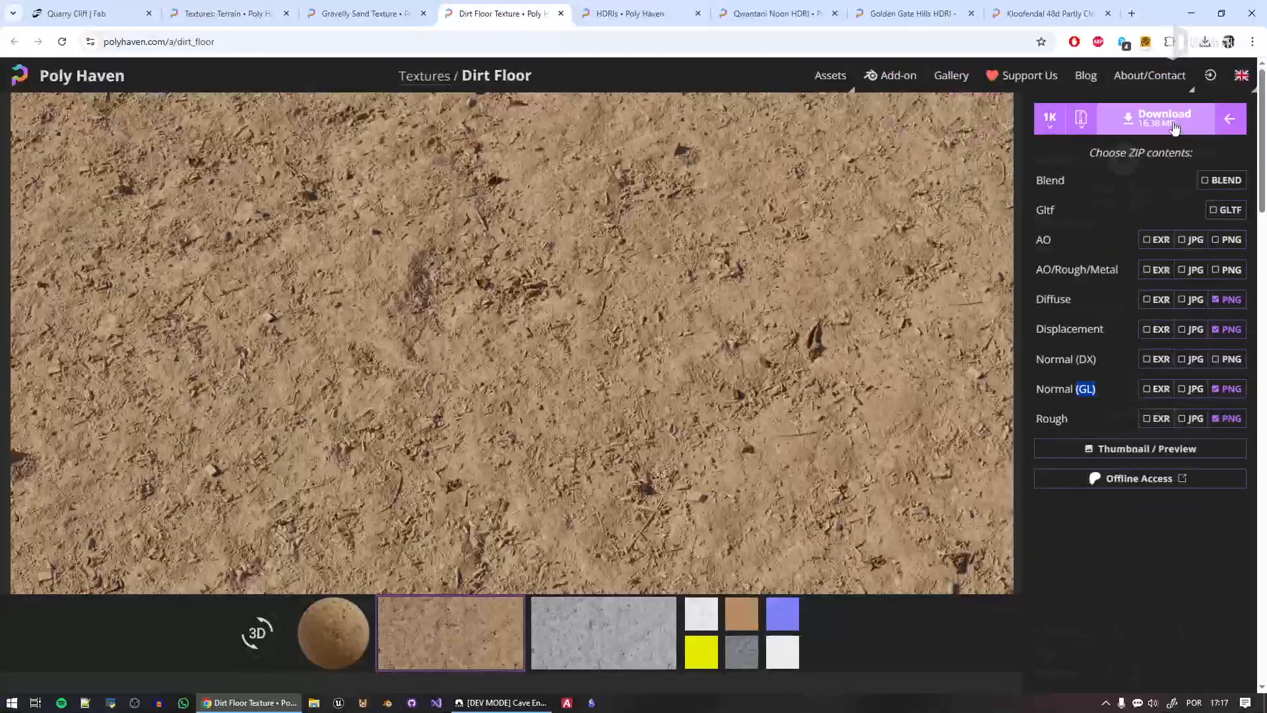
pyautogui.click(1156, 119)
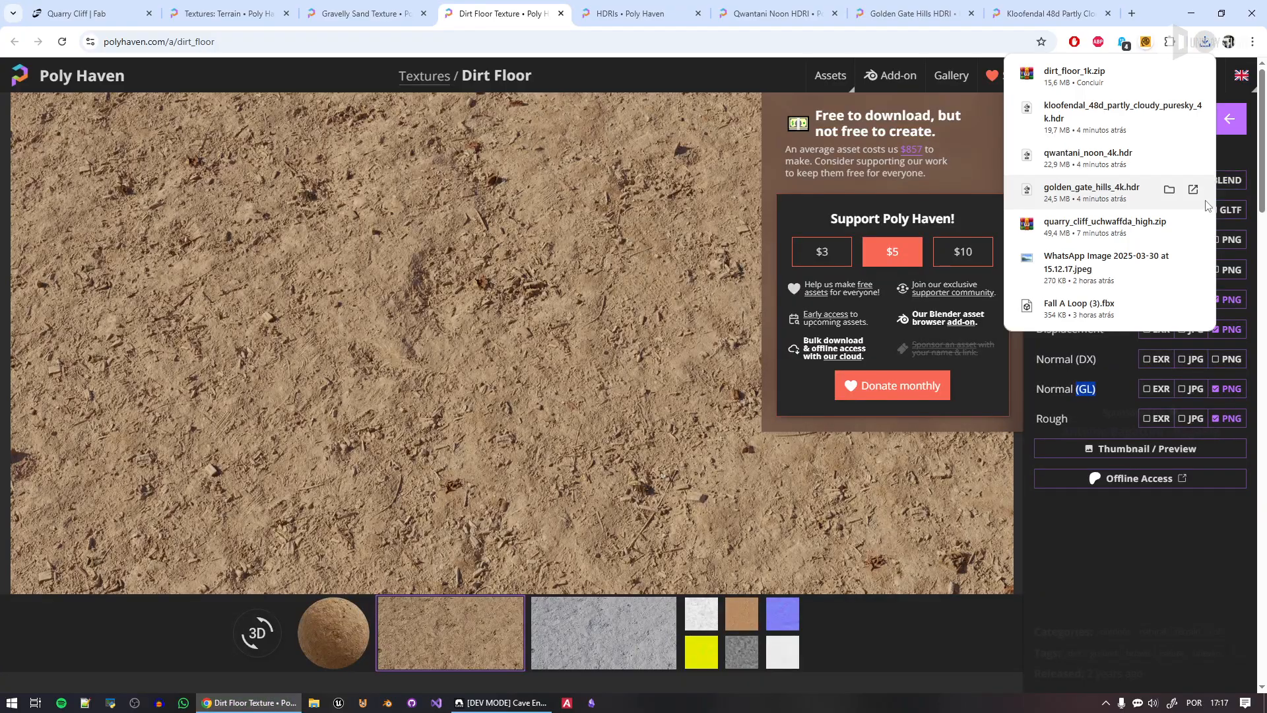
# Extract the four PNG maps from the textures folder of dirt_floor_1k.zip and close the archive
pyautogui.click(1101, 80)
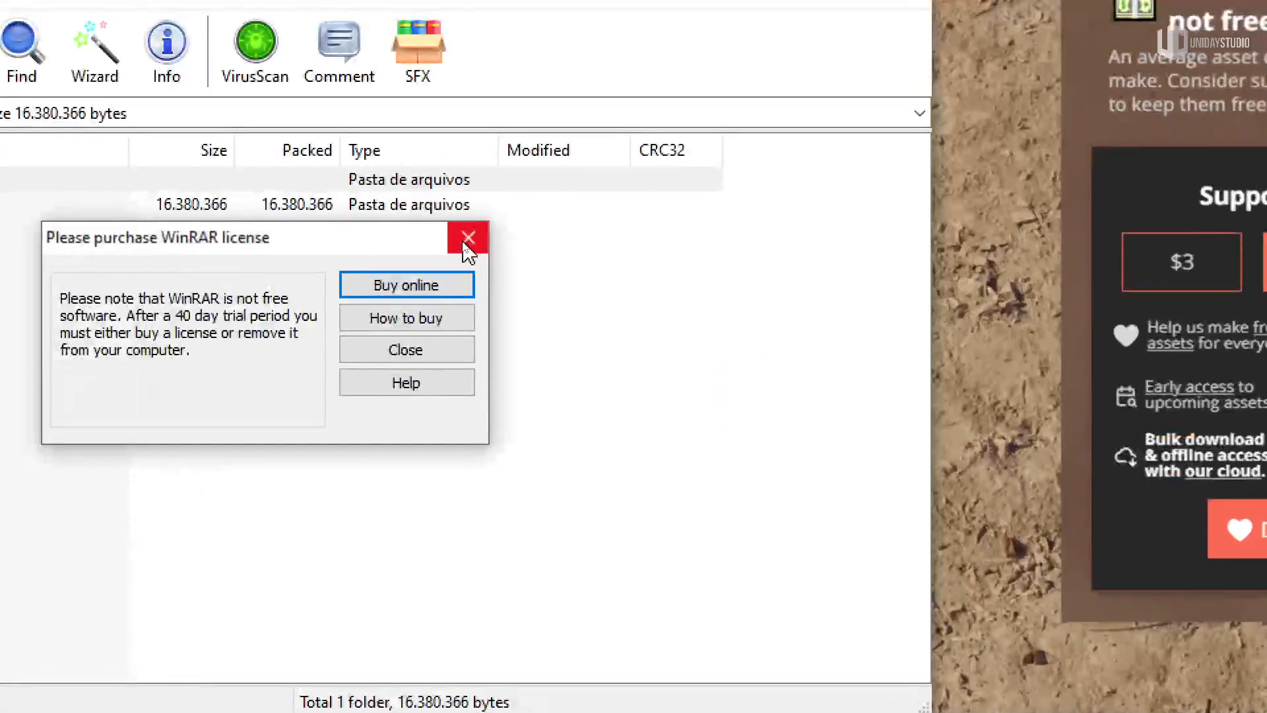
pyautogui.click(468, 239)
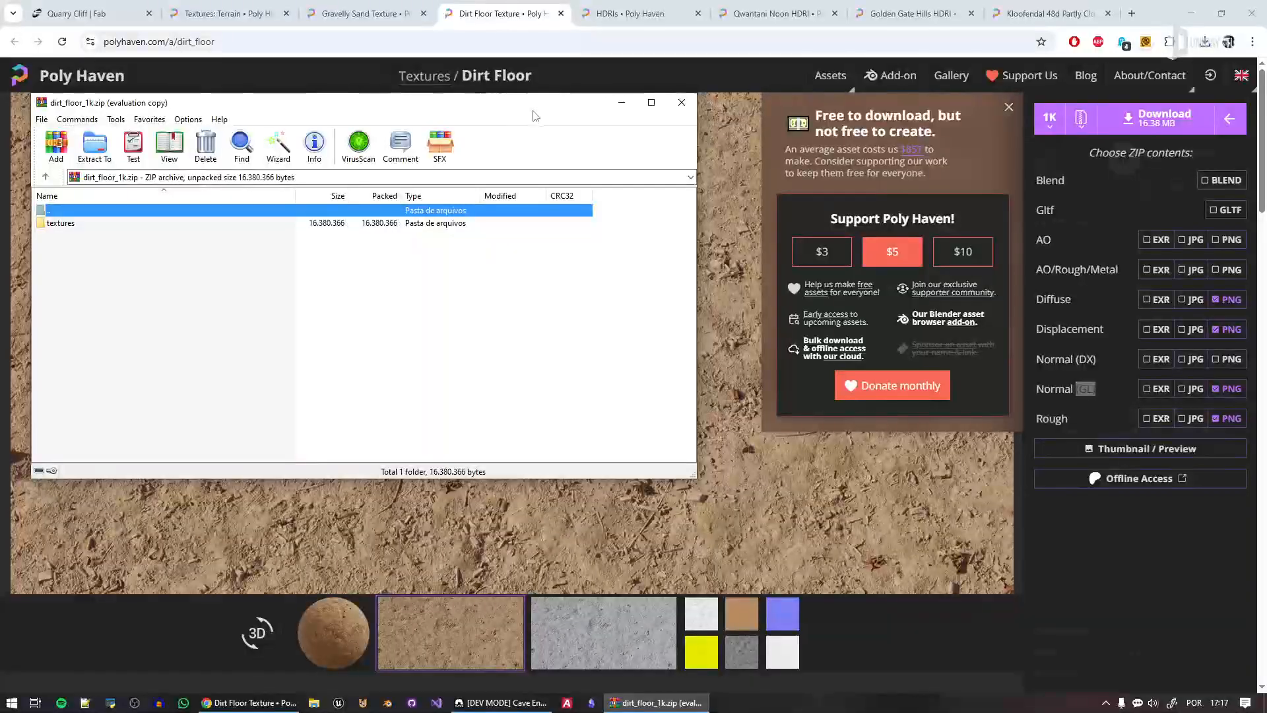
pyautogui.moveTo(531, 113); pyautogui.dragTo(963, 174)
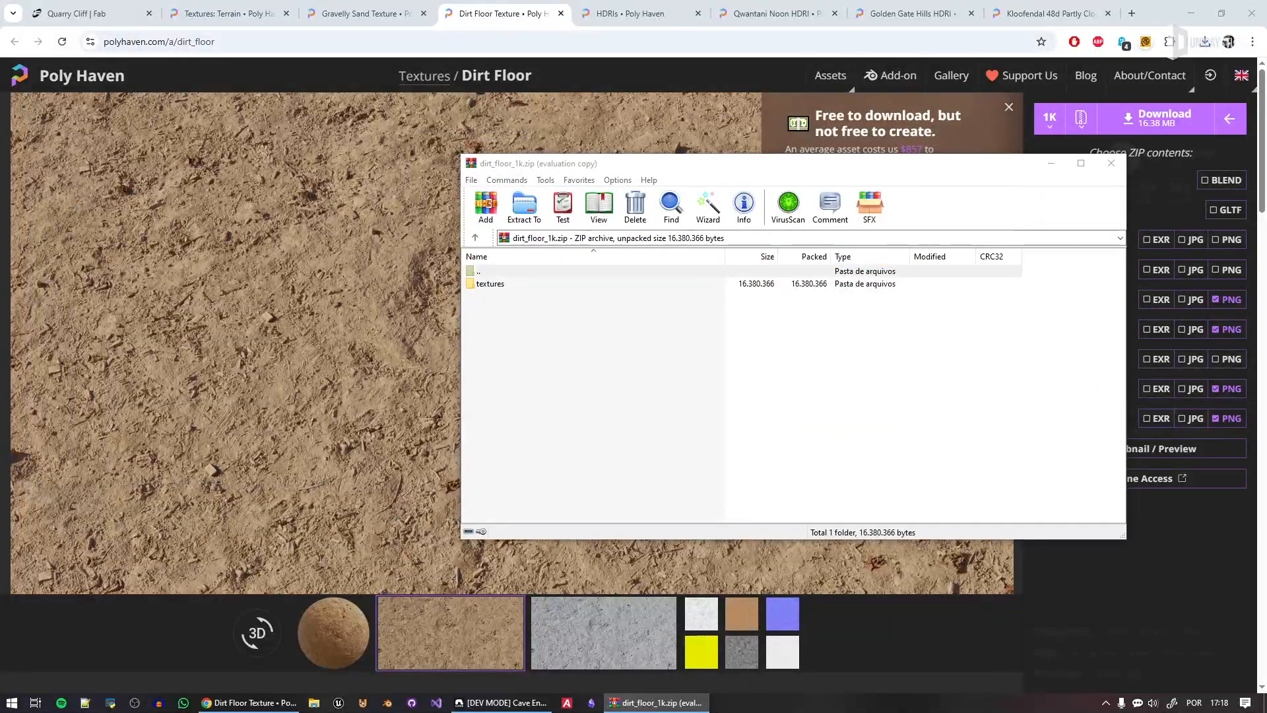
pyautogui.doubleClick(510, 286)
pyautogui.moveTo(556, 358); pyautogui.dragTo(511, 283)
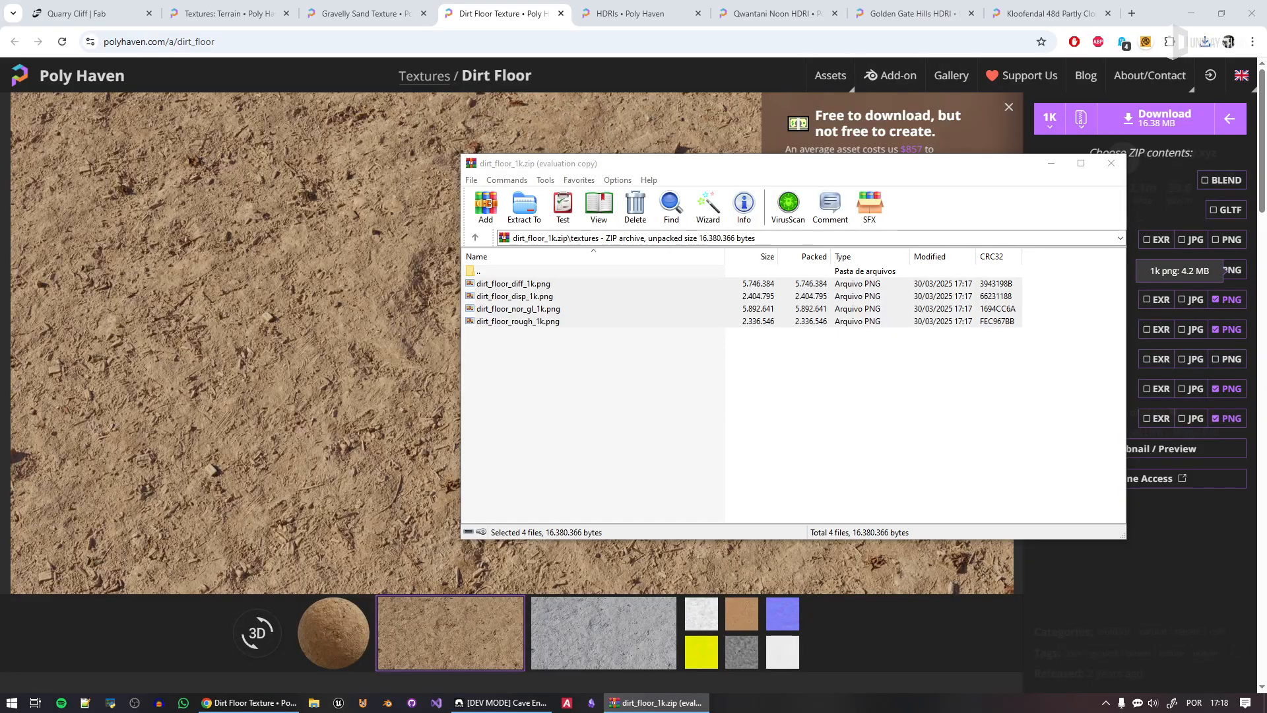
pyautogui.moveTo(630, 388); pyautogui.dragTo(505, 297)
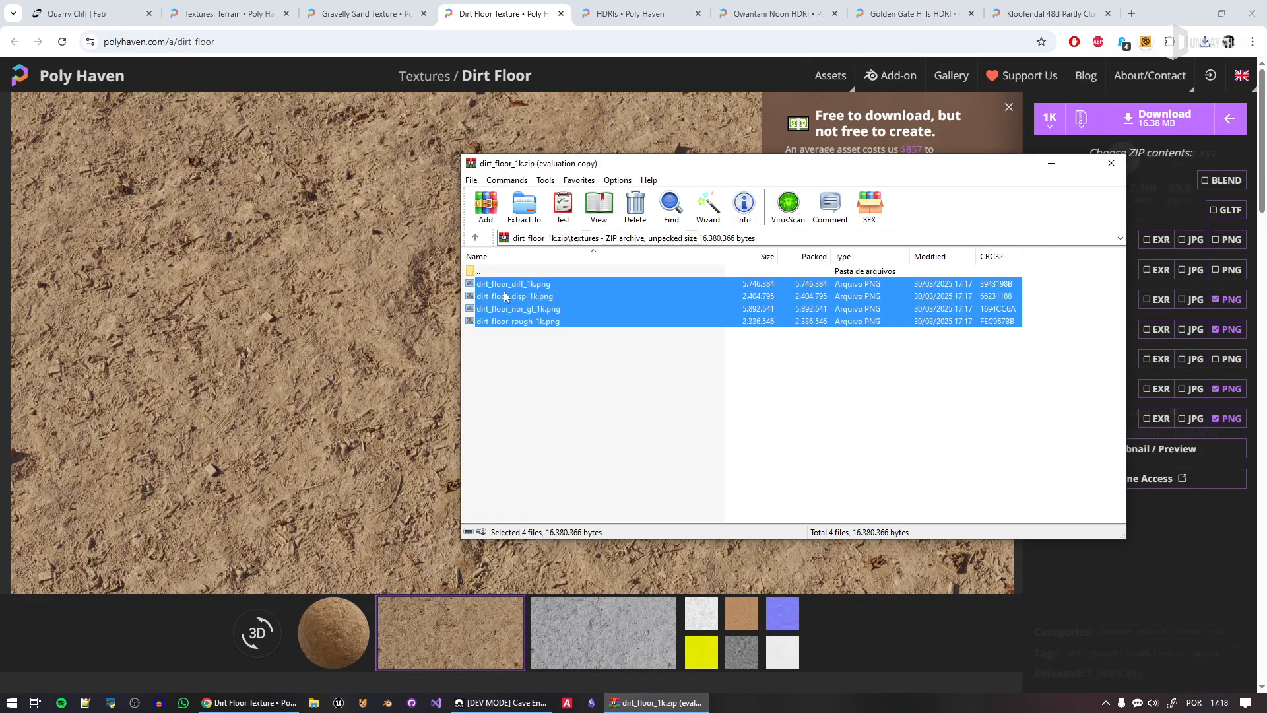
pyautogui.click(1122, 168)
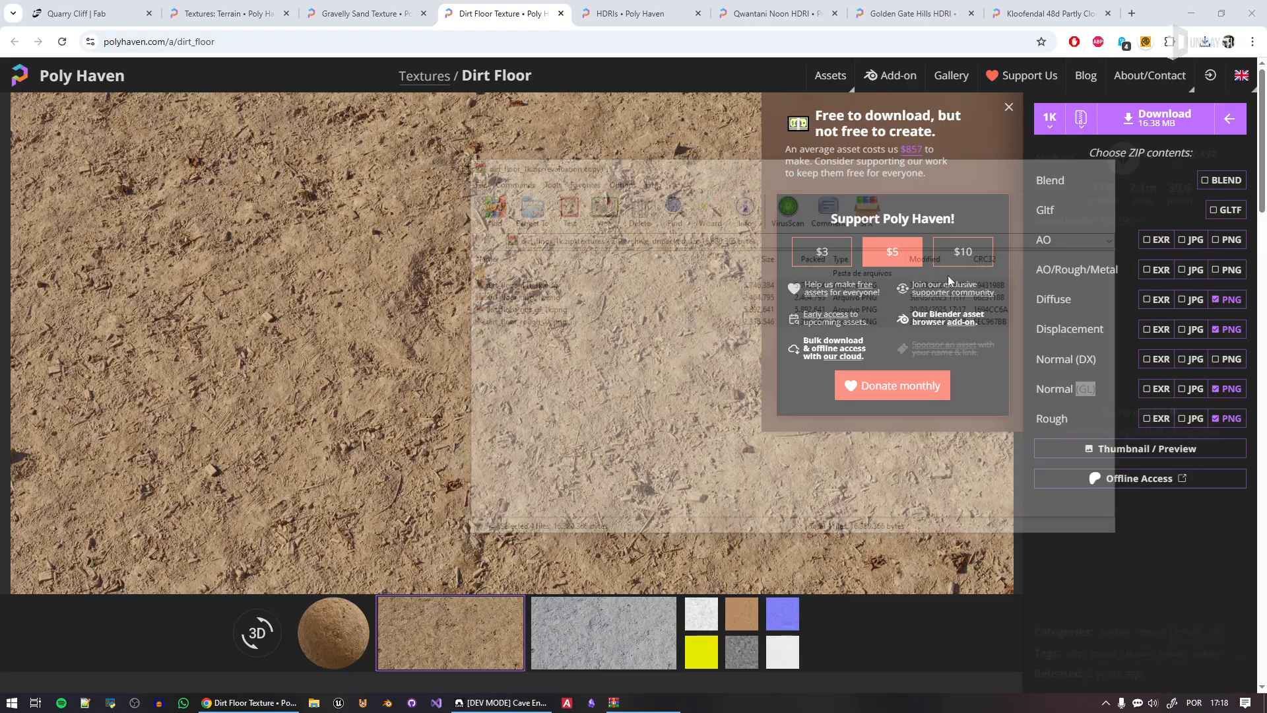
# Switch to Cave Engine and create a folder named Textures inside the Material folder
pyautogui.hotkey('alt', 'Tab')
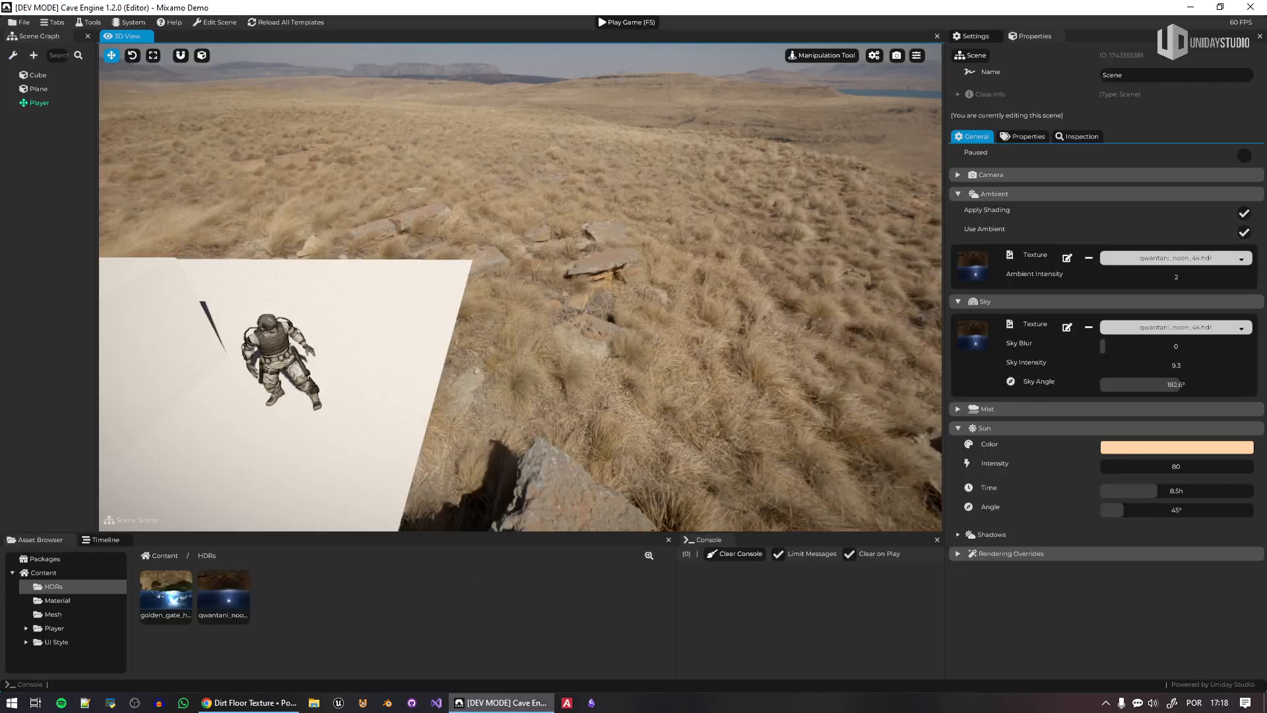
pyautogui.click(461, 634)
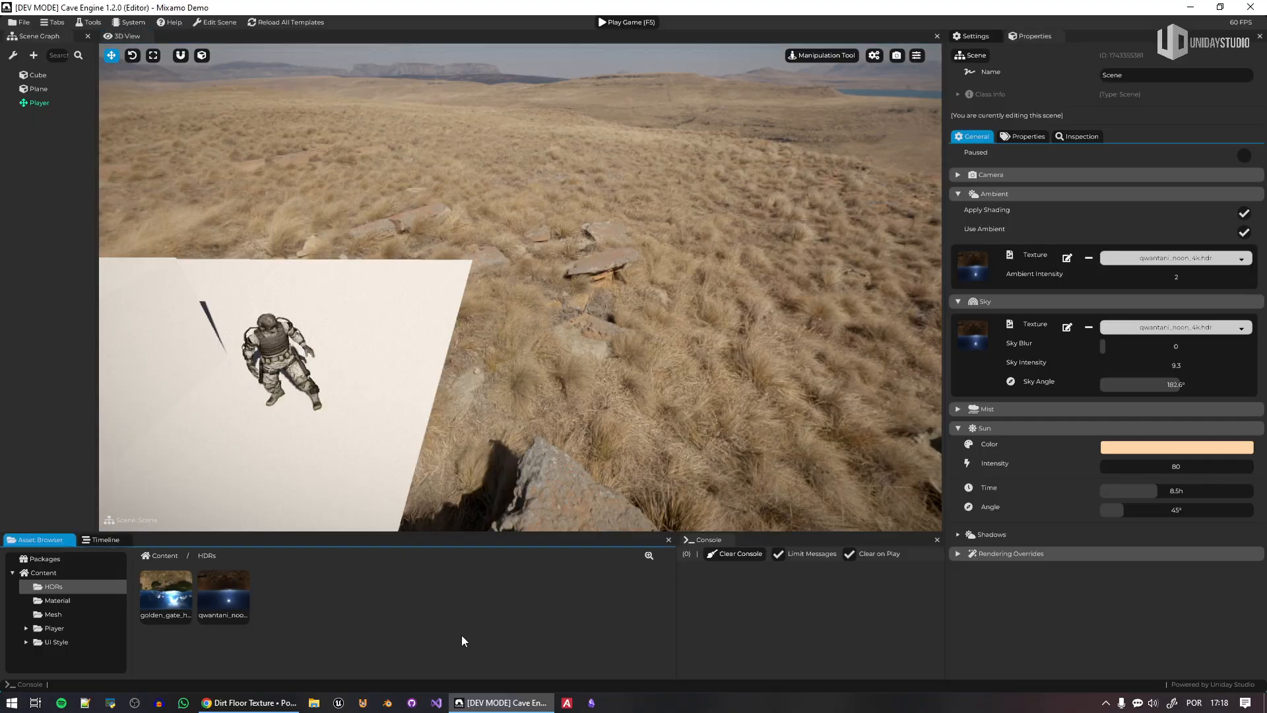
pyautogui.click(153, 556)
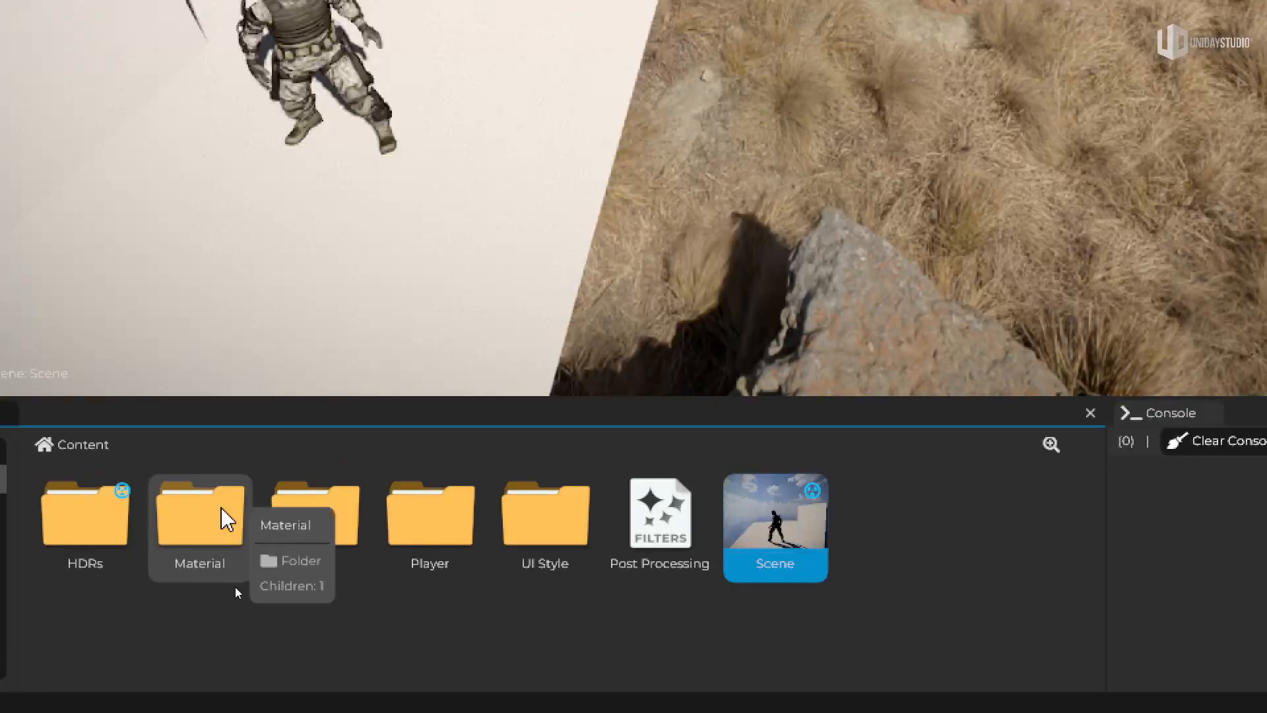
pyautogui.click(230, 592)
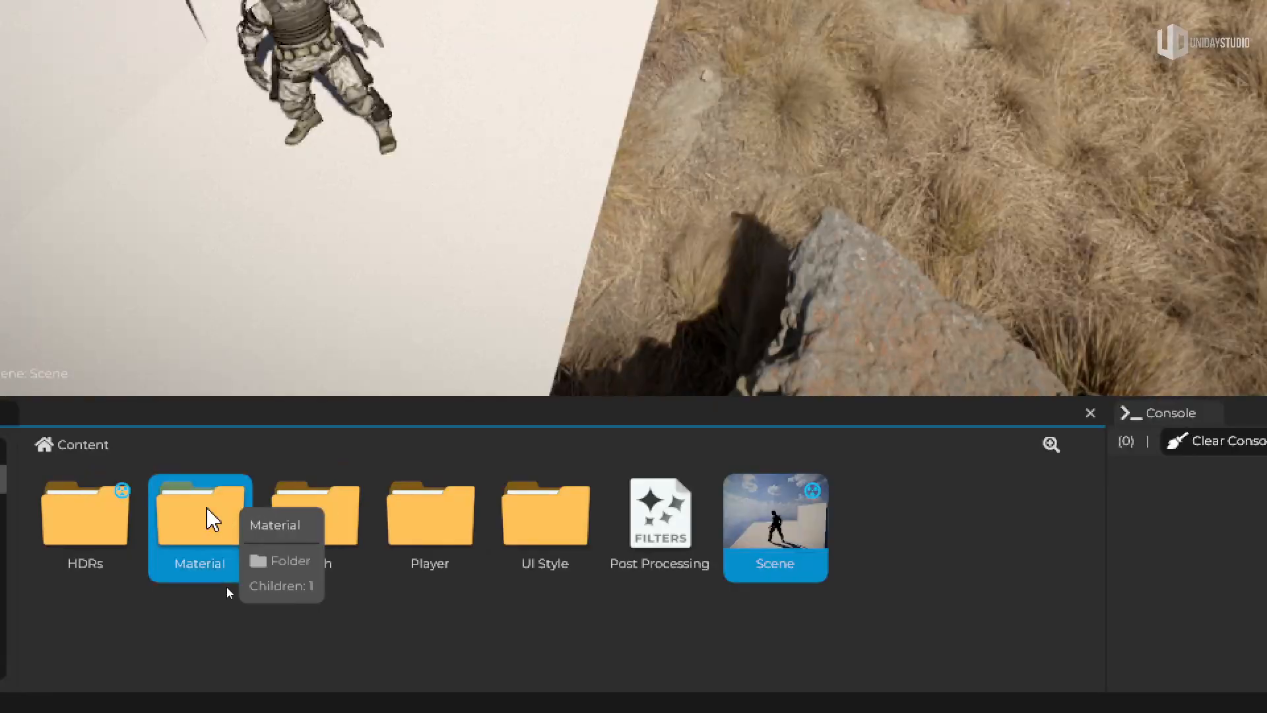
pyautogui.doubleClick(210, 518)
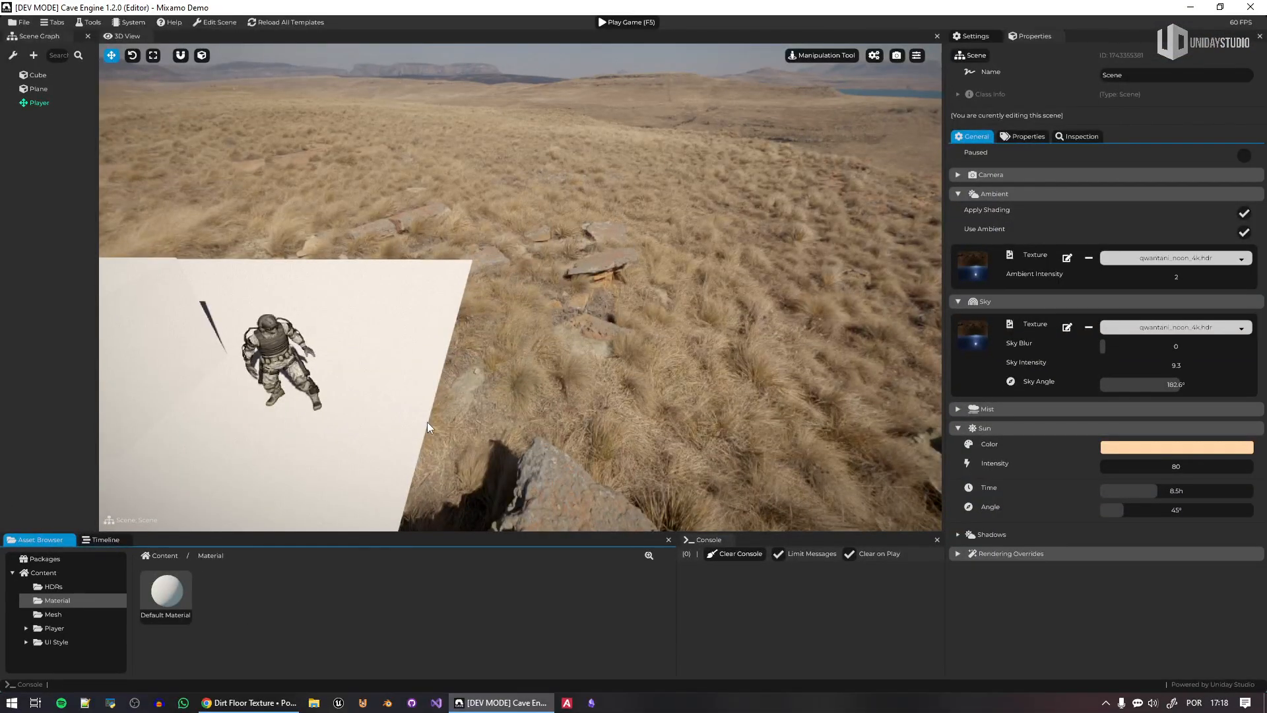
pyautogui.rightClick(312, 646)
pyautogui.click(360, 604)
pyautogui.rightClick(167, 592)
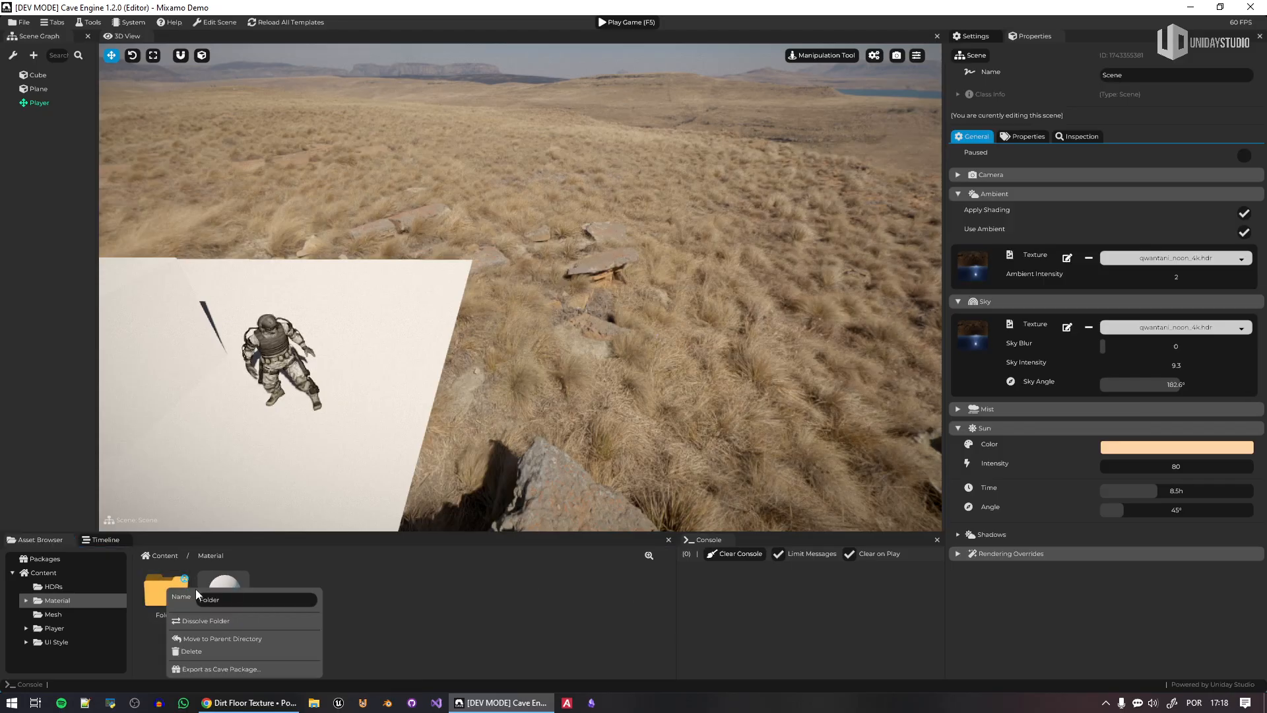
pyautogui.write('Textures')
pyautogui.press('Return')
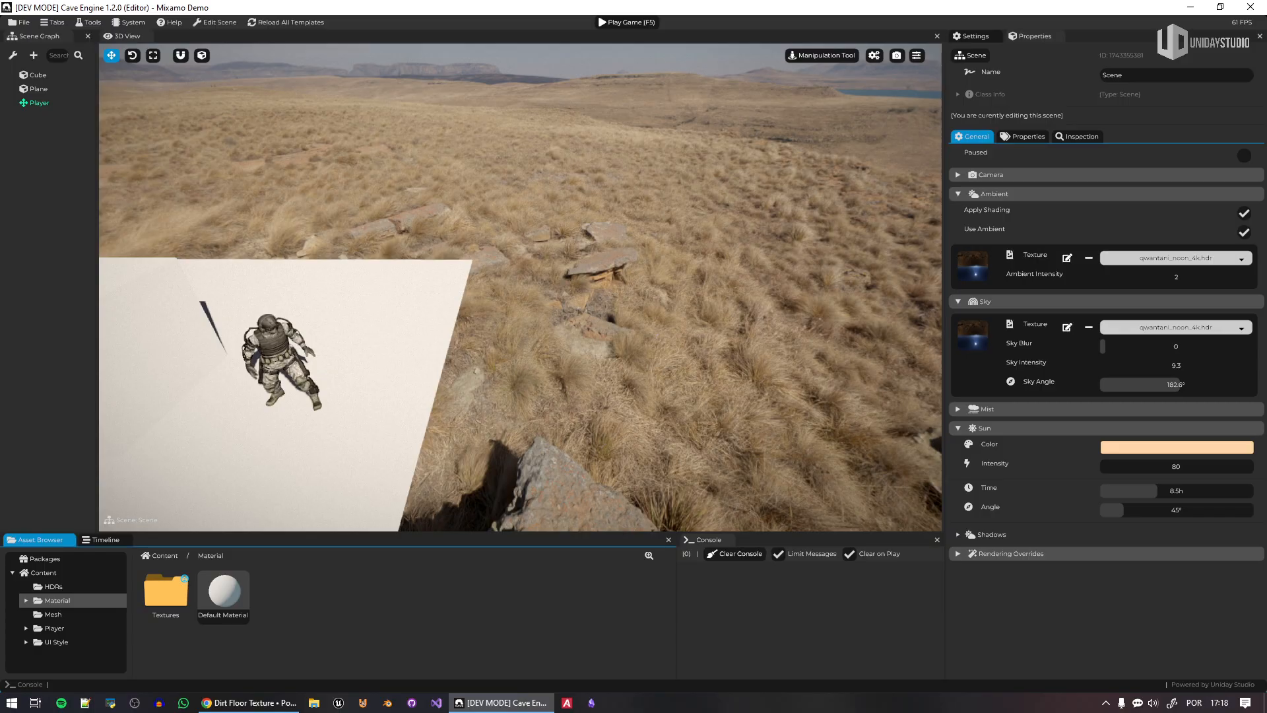
# Import the four dirt_floor PNG maps into the Material folder and view the properties of the normal and roughness maps
pyautogui.moveTo(436, 627); pyautogui.dragTo(396, 621)
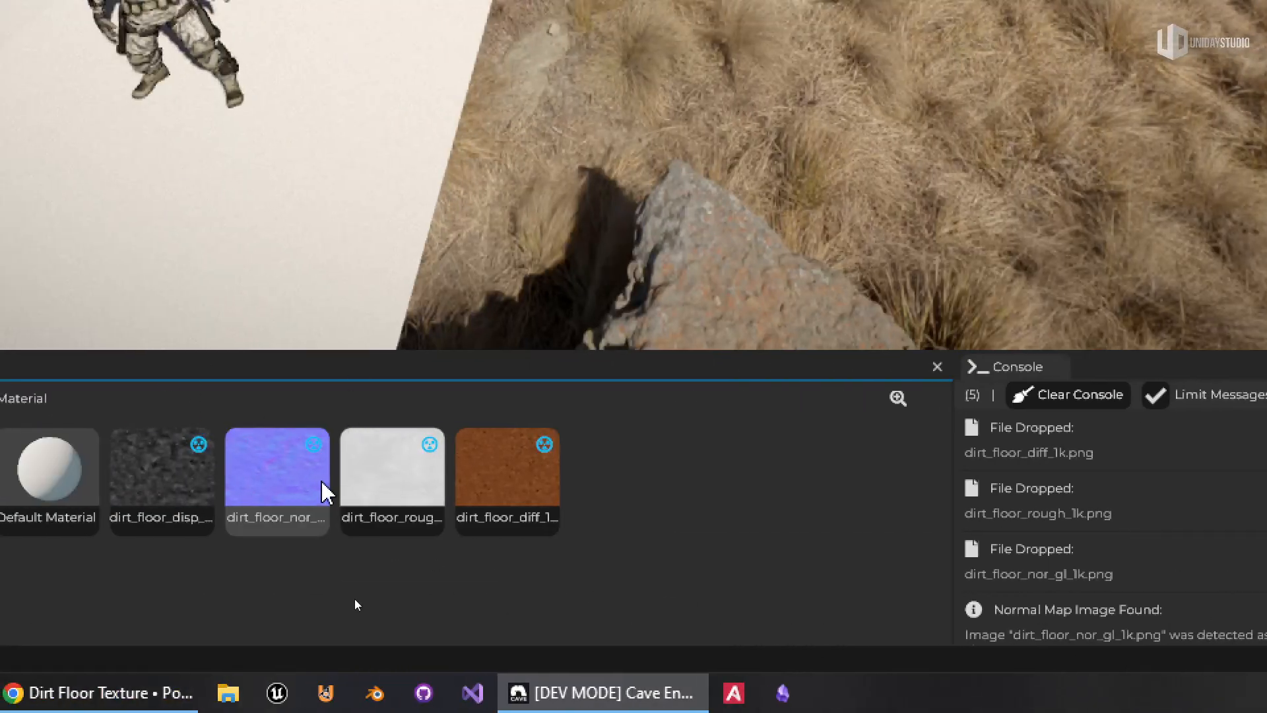
pyautogui.click(76, 484)
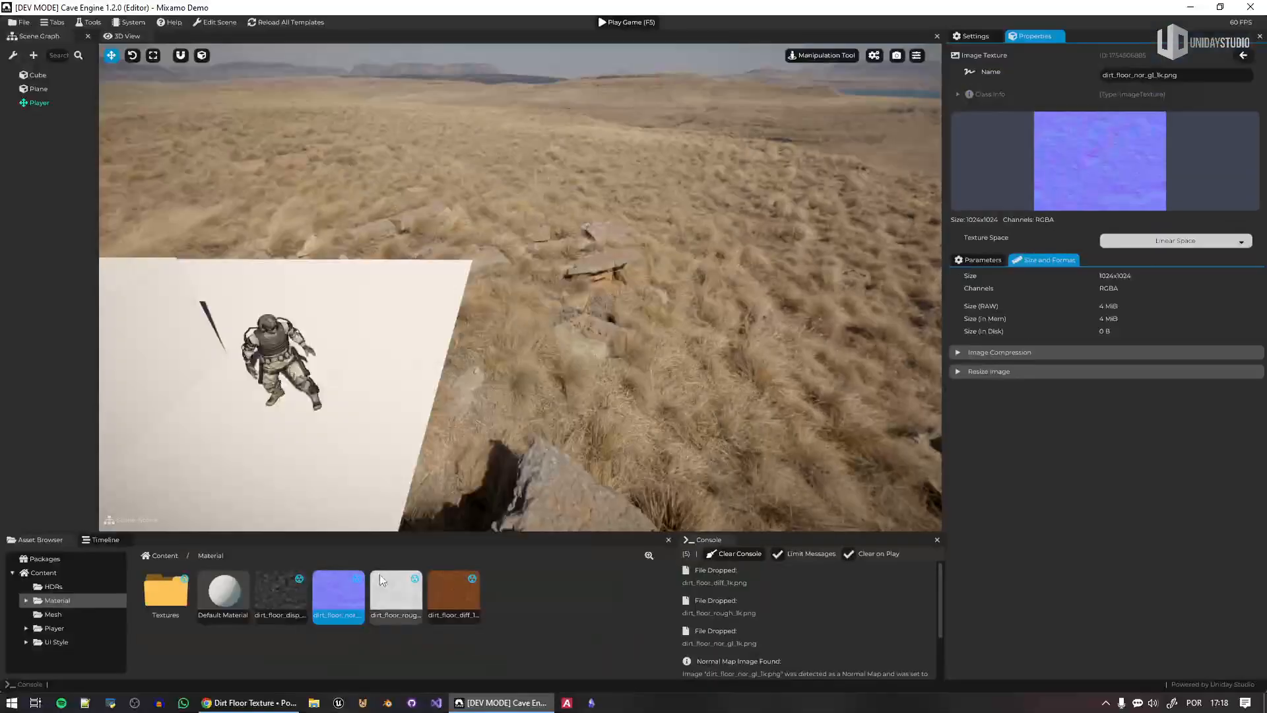
pyautogui.click(403, 591)
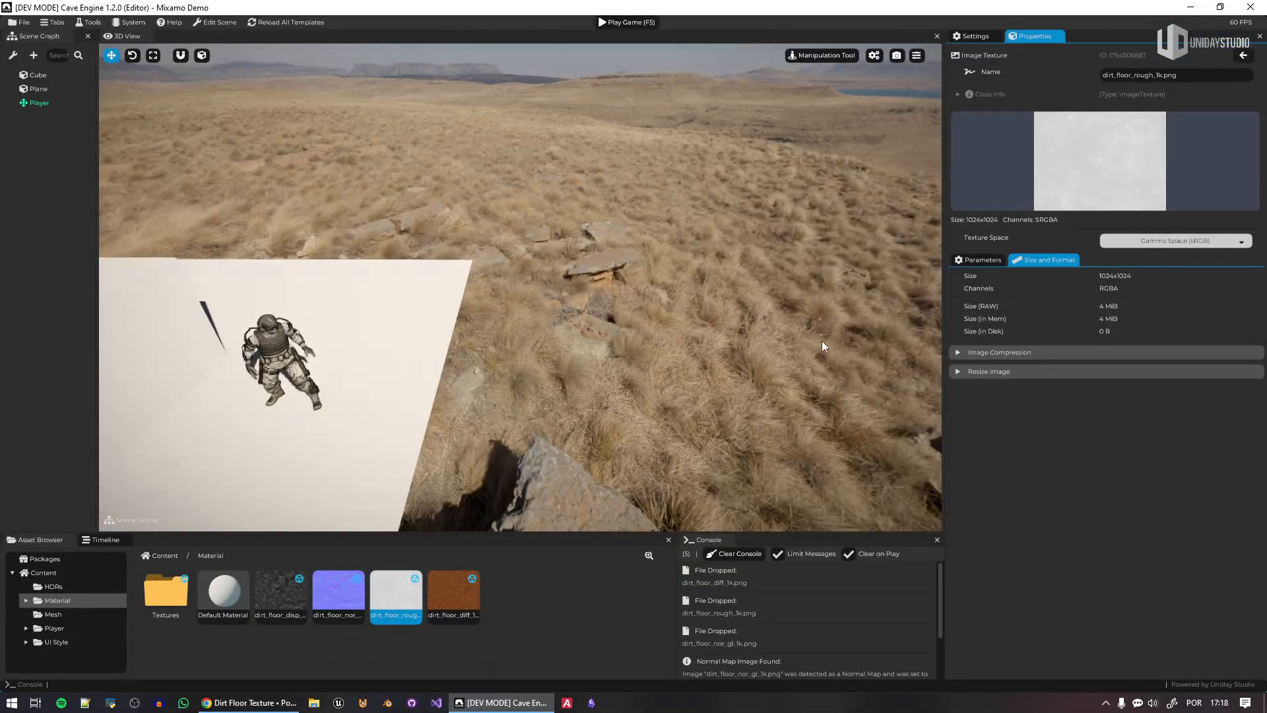
# Apply dirt_floor_diff_1k.png to the ground plane and rename the resulting material as Dirt
pyautogui.moveTo(821, 341); pyautogui.dragTo(588, 352, button='right')
pyautogui.press('a')
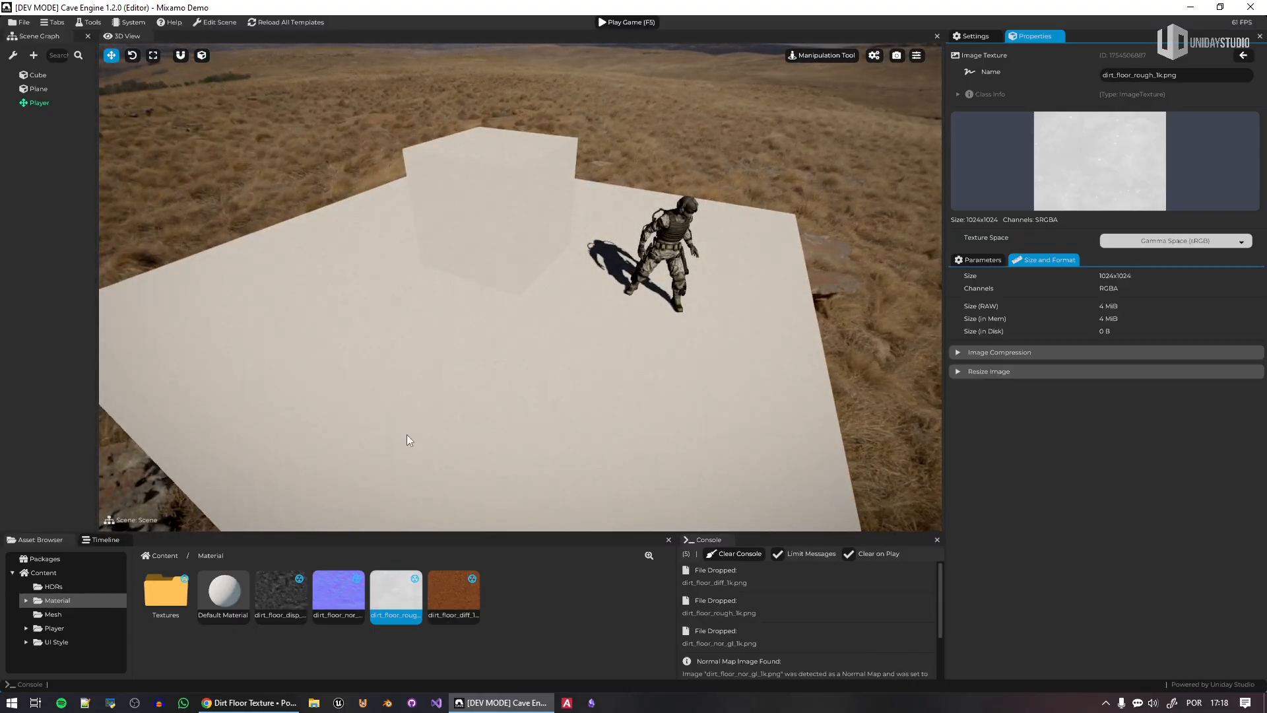
pyautogui.moveTo(450, 602); pyautogui.dragTo(513, 358)
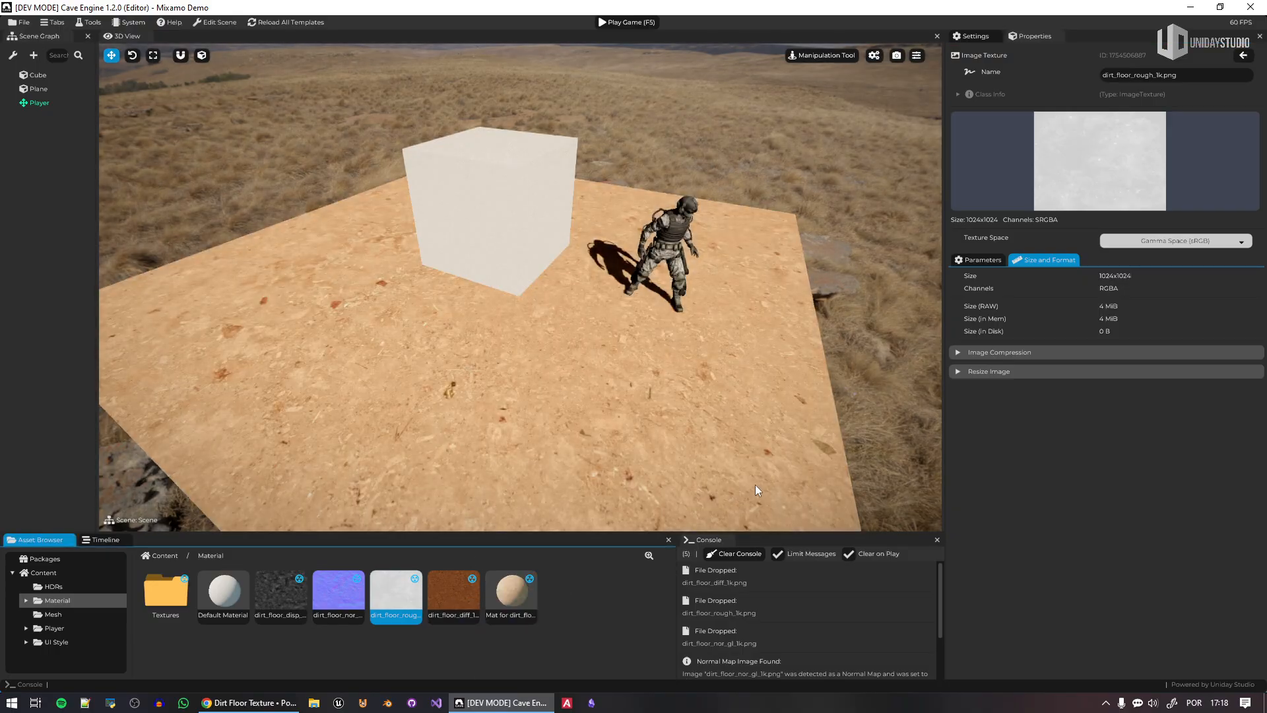
pyautogui.moveTo(755, 485); pyautogui.dragTo(797, 445, button='right')
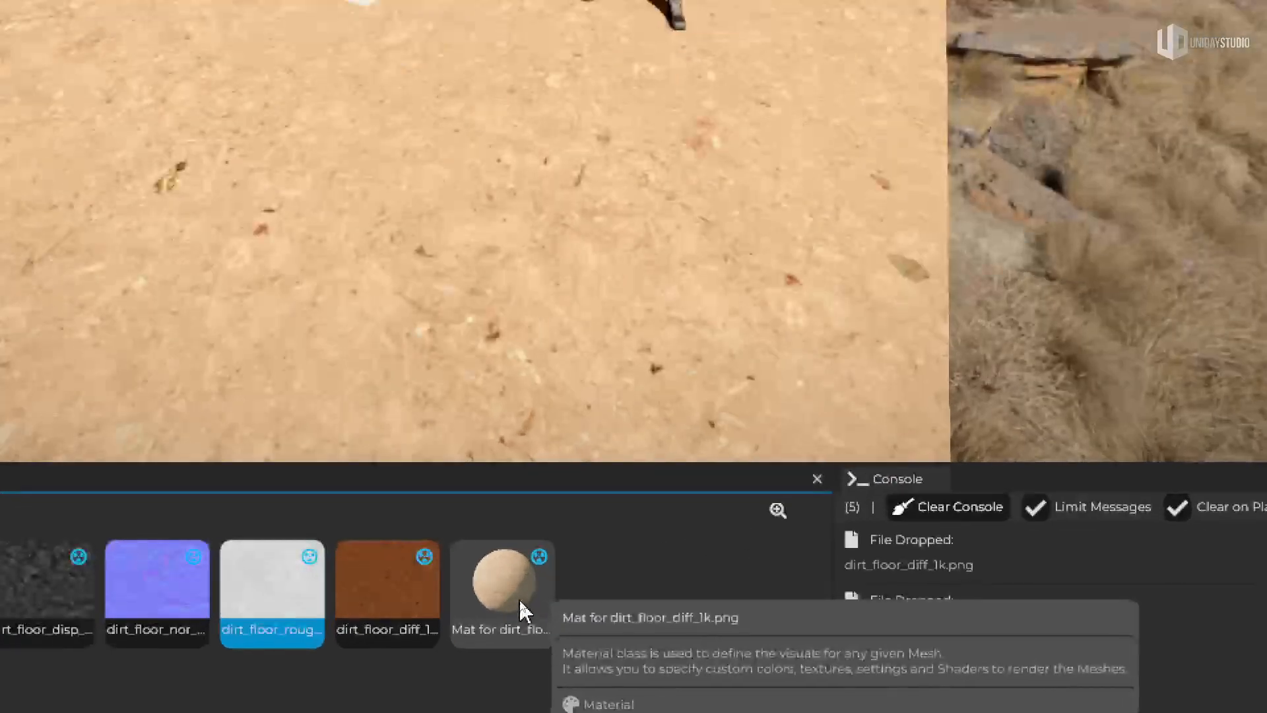
pyautogui.rightClick(517, 601)
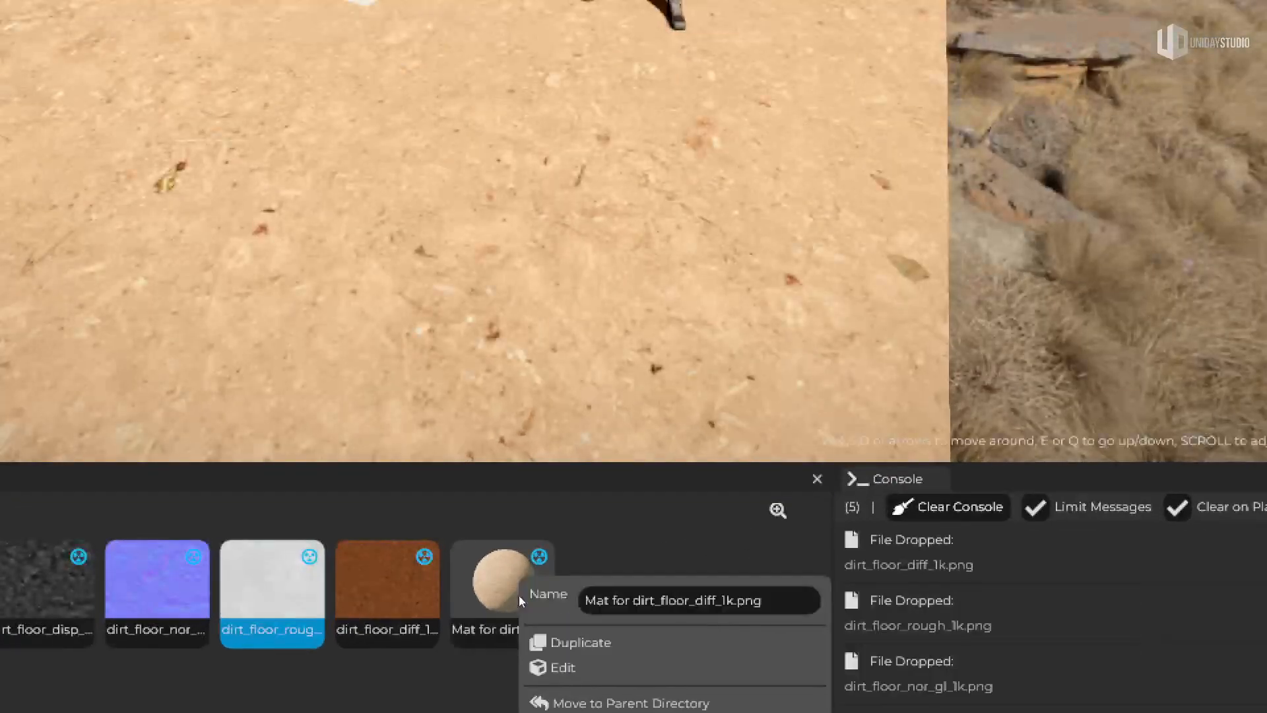
pyautogui.doubleClick(711, 597)
pyautogui.write('D')
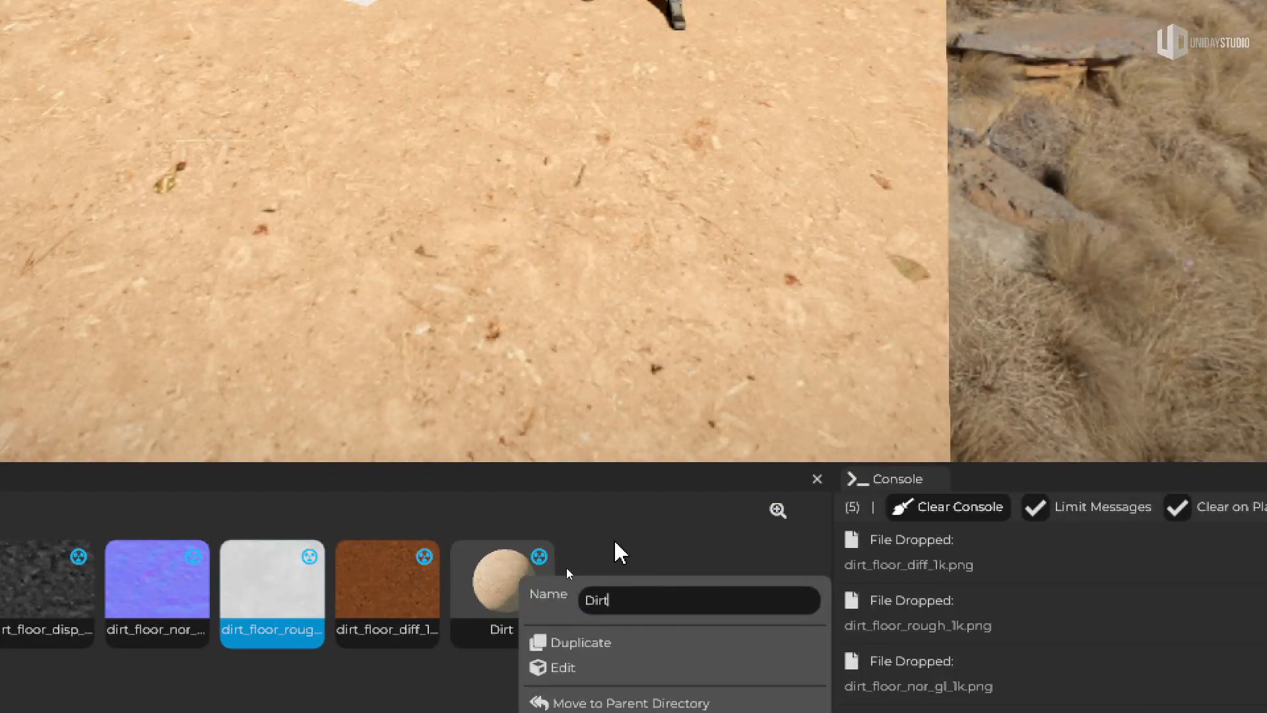
pyautogui.write('irt')
# Assign dirt_floor_nor_gl_1k.png, dirt_floor_rough_1k.png and dirt_floor_disp_1k.png to the Dirt material's normal, roughness and displacement map slots
pyautogui.click(514, 583)
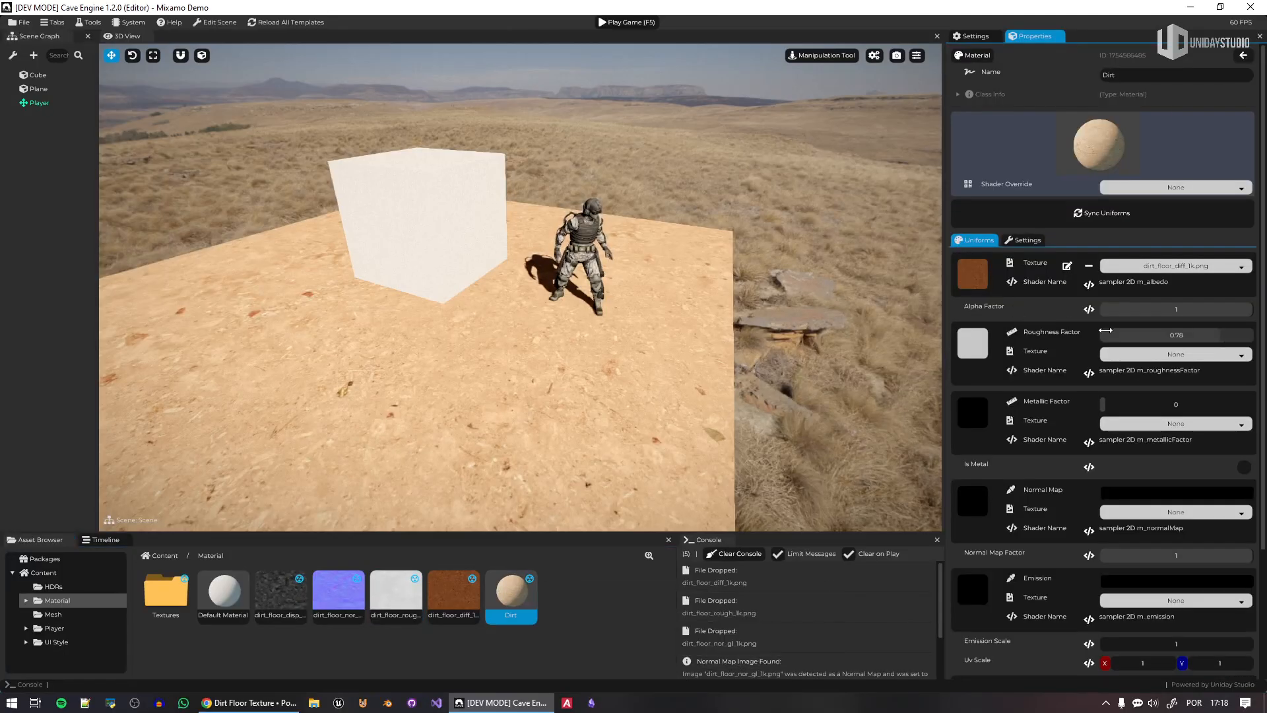
pyautogui.scroll(-3, 1045, 477)
pyautogui.moveTo(339, 594); pyautogui.dragTo(1122, 405)
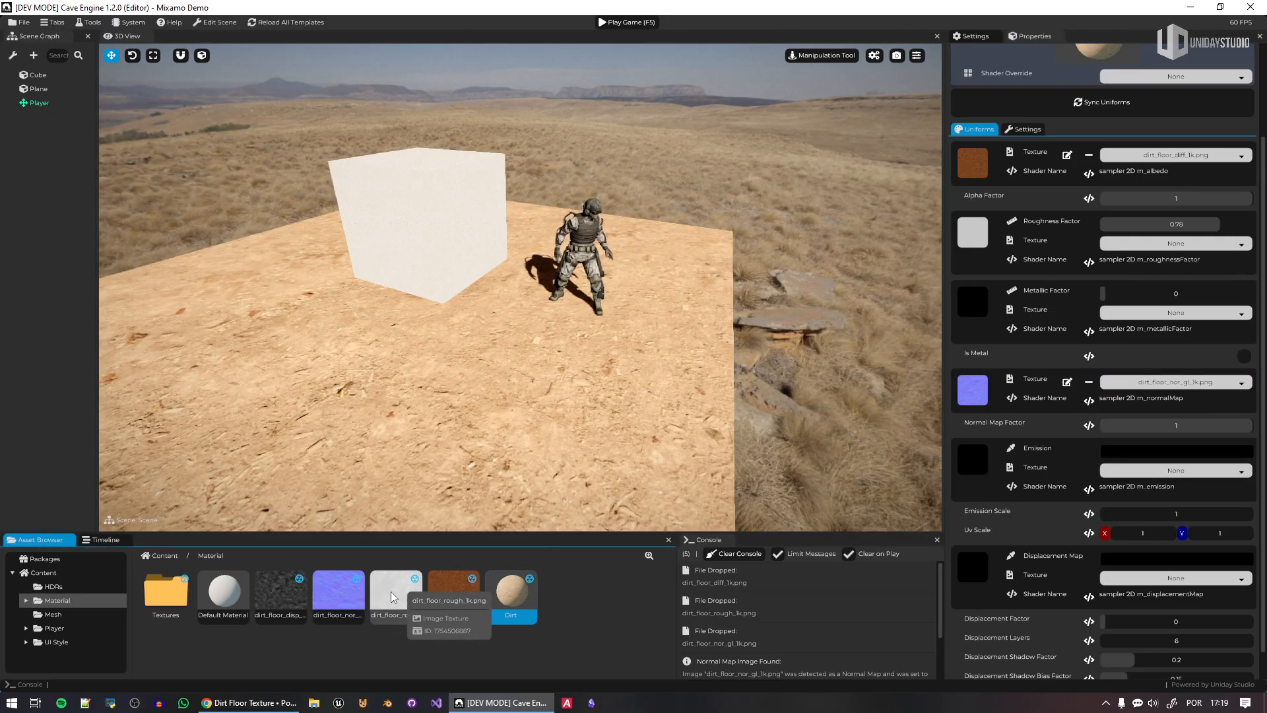
pyautogui.moveTo(391, 597); pyautogui.dragTo(1177, 259)
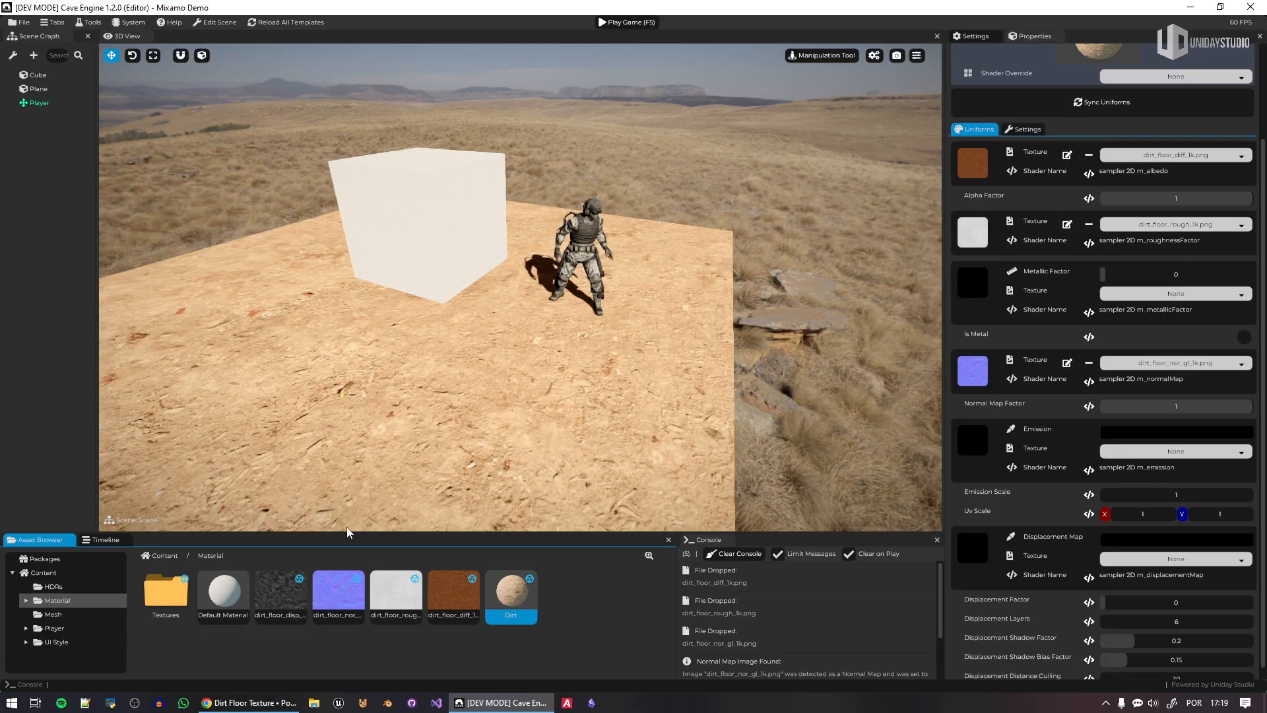
pyautogui.scroll(-1, 1039, 511)
pyautogui.moveTo(284, 597); pyautogui.dragTo(1163, 549)
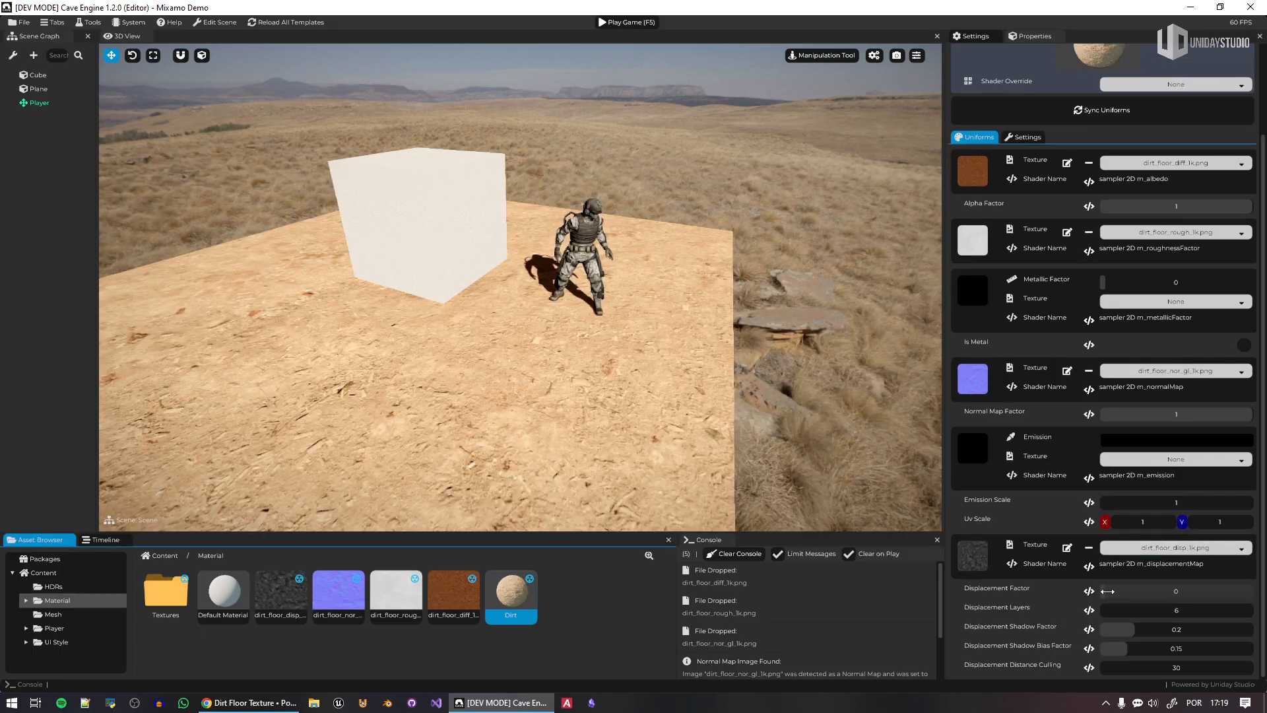
# Try a displacement factor of about 0.02 on the Dirt material, compare it with 0, and check the dirt_floor_disp_1k.png properties
pyautogui.moveTo(1103, 590); pyautogui.dragTo(1108, 602)
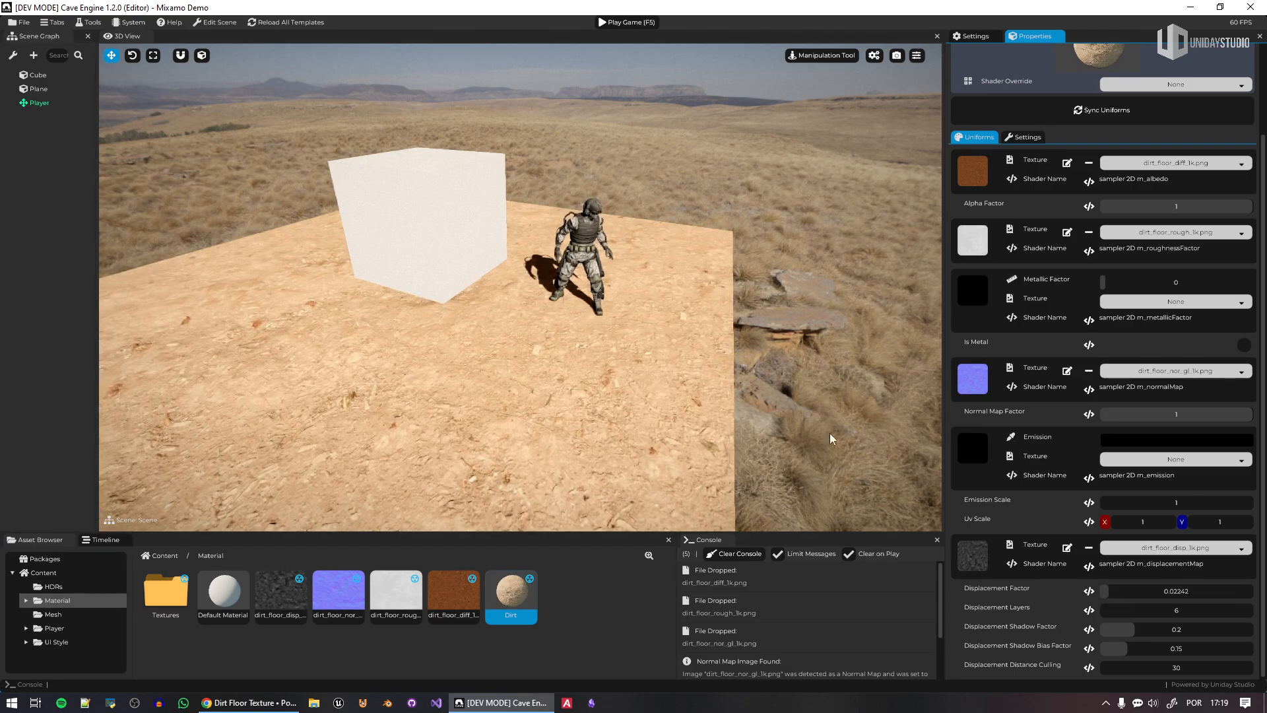
pyautogui.press('w')
pyautogui.moveTo(831, 438); pyautogui.dragTo(803, 477, button='right')
pyautogui.press('w')
pyautogui.press('w')
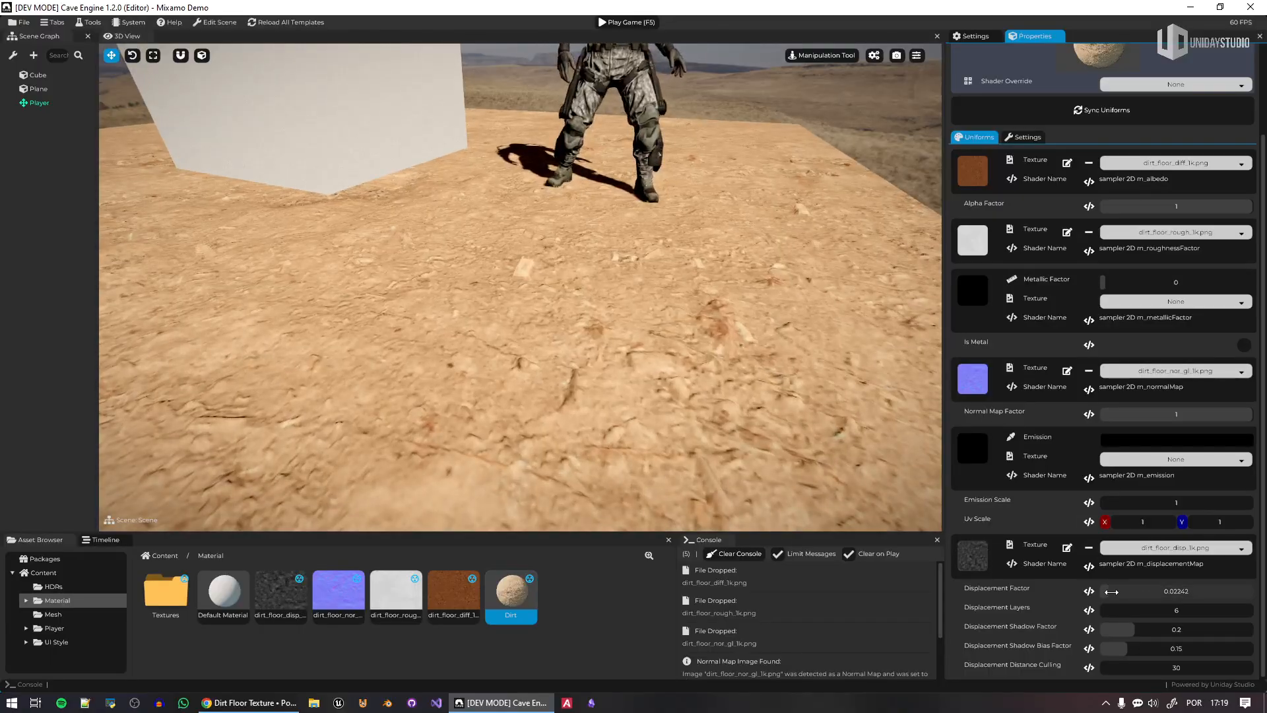
pyautogui.moveTo(1111, 592); pyautogui.dragTo(1099, 599)
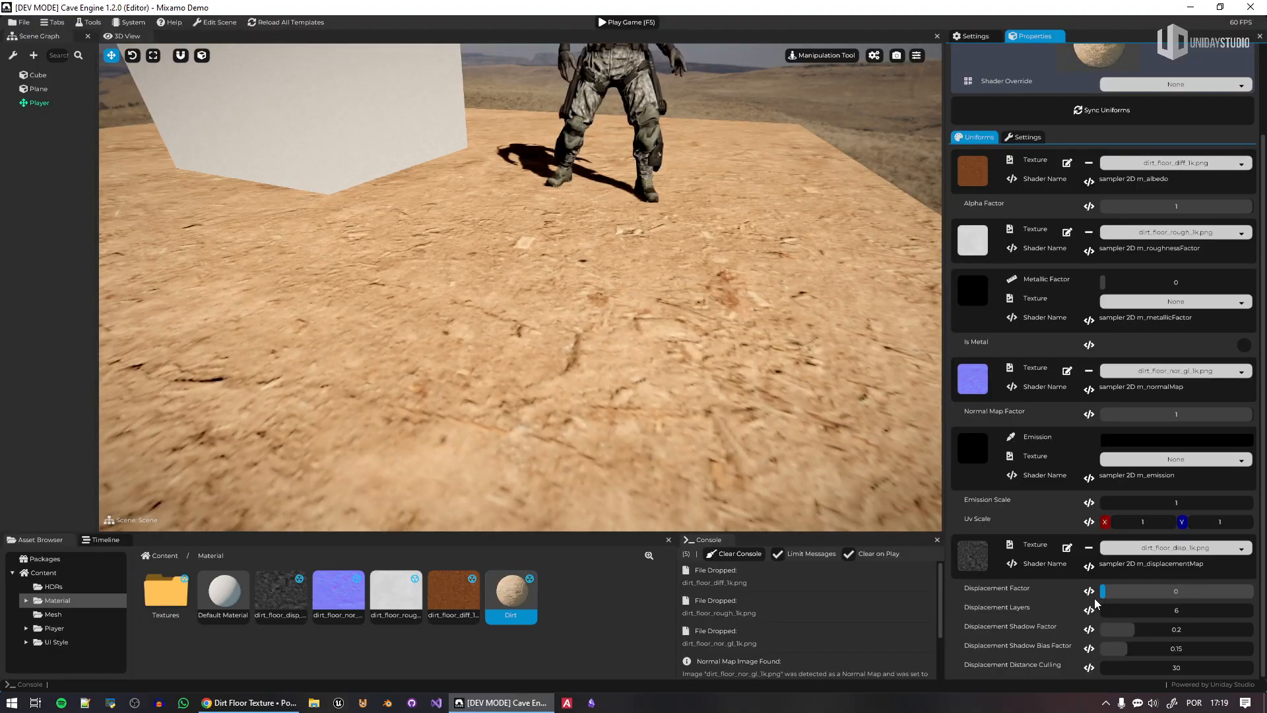
pyautogui.moveTo(1094, 598); pyautogui.dragTo(1106, 600)
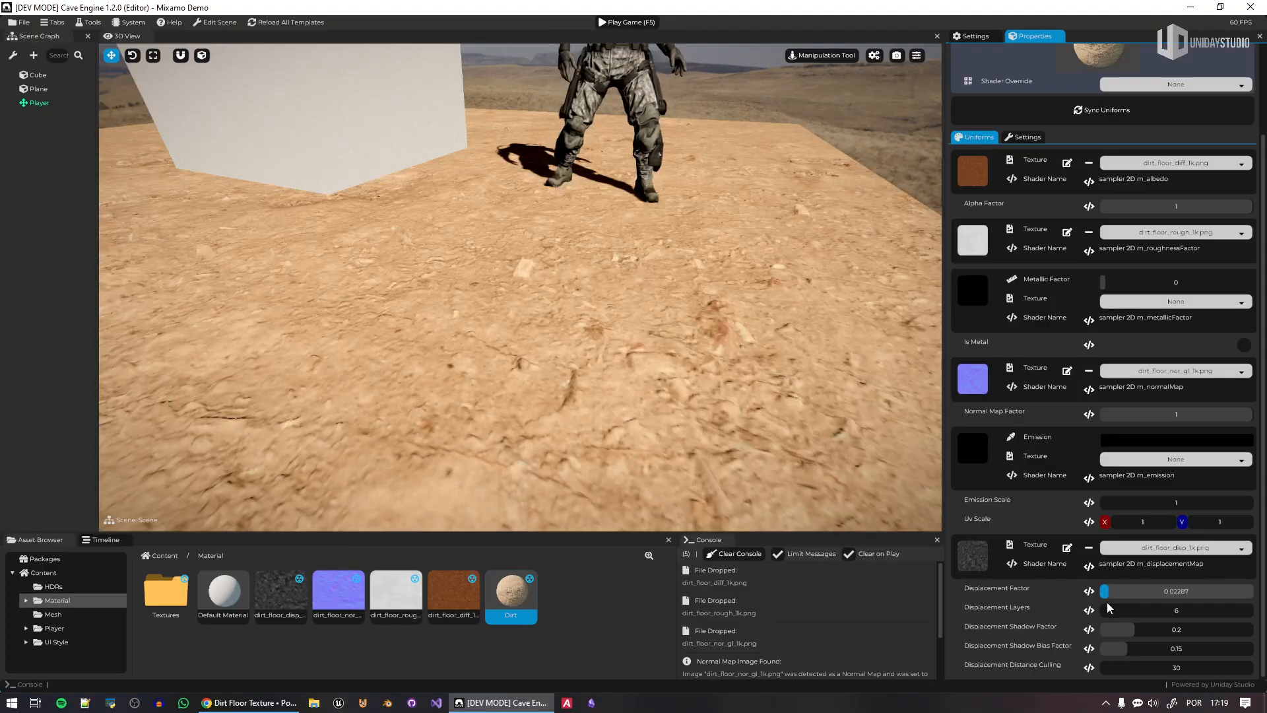
pyautogui.click(279, 597)
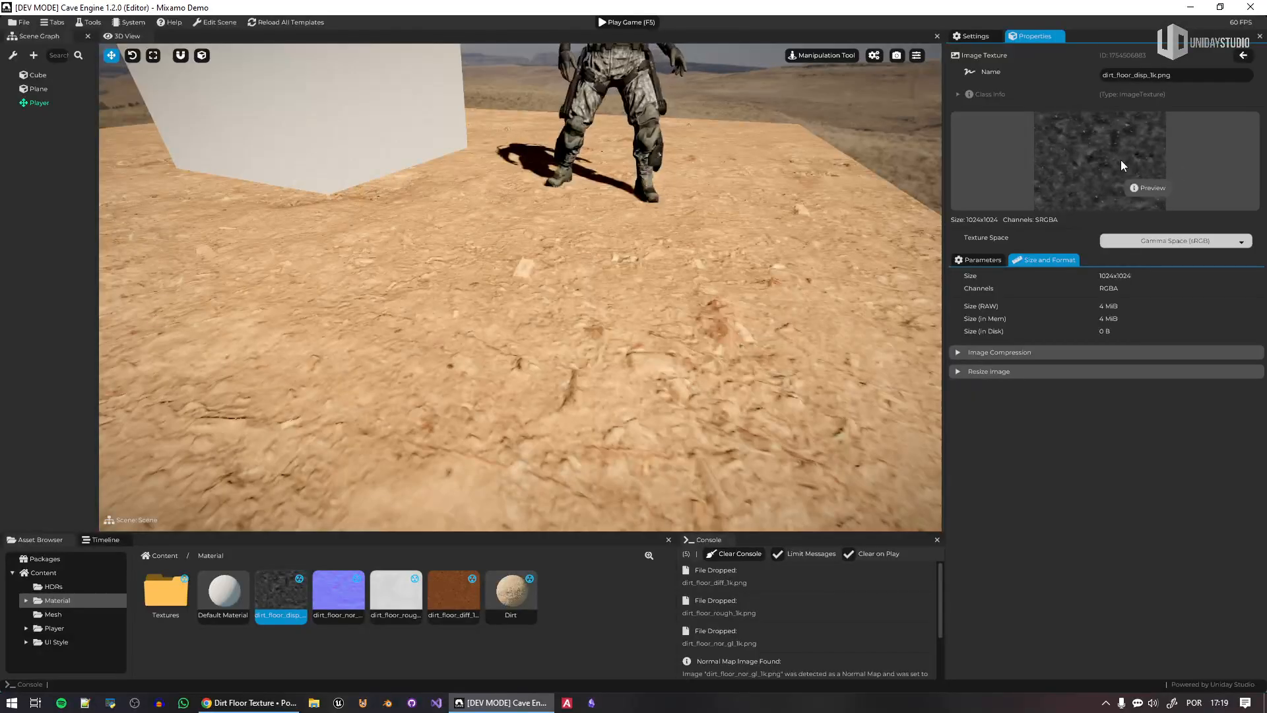
pyautogui.click(497, 604)
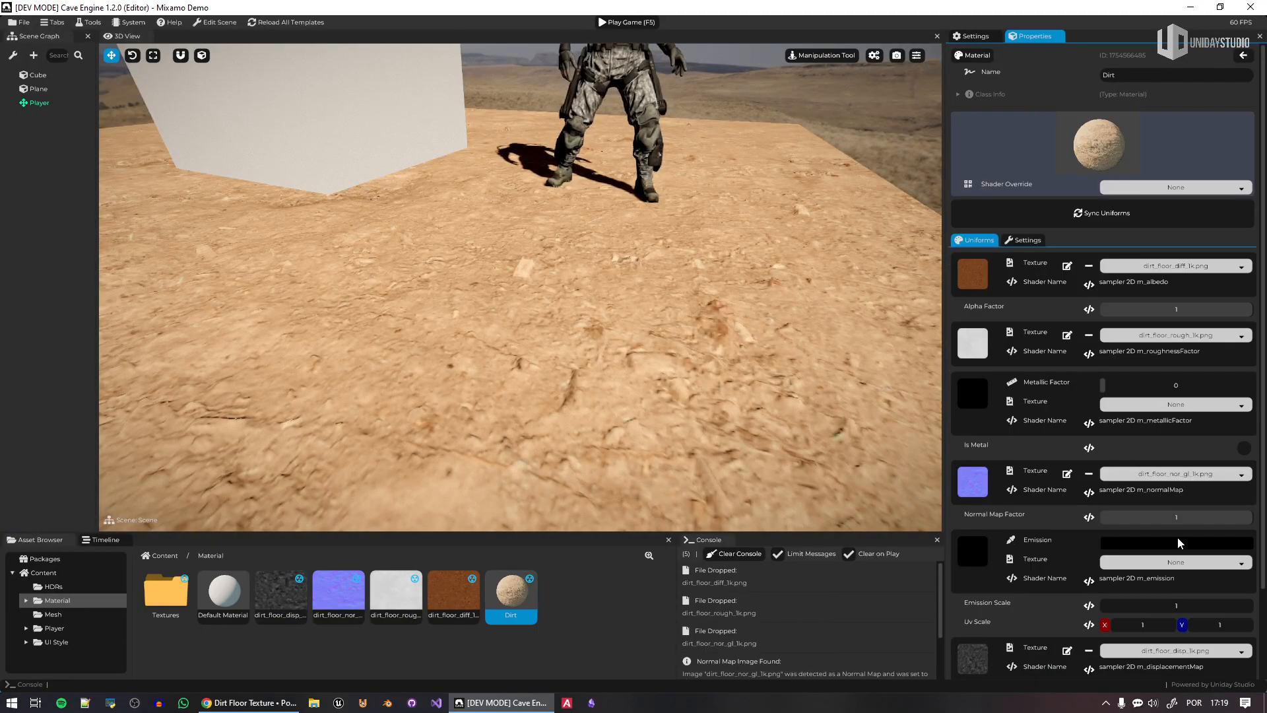
pyautogui.scroll(-3, 1180, 543)
pyautogui.moveTo(1107, 591); pyautogui.dragTo(1032, 594)
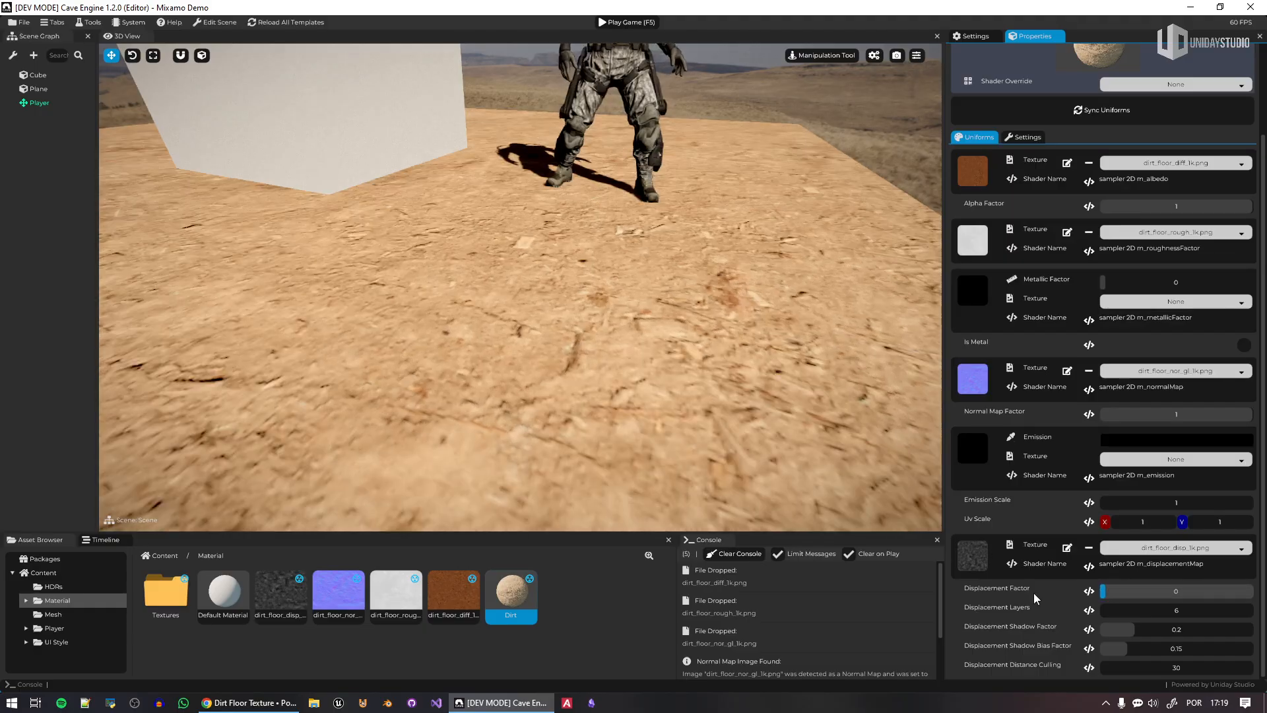
# Remove the displacement map from the Dirt material and delete dirt_floor_disp_1k.png from the Material folder
pyautogui.click(1088, 547)
pyautogui.rightClick(279, 591)
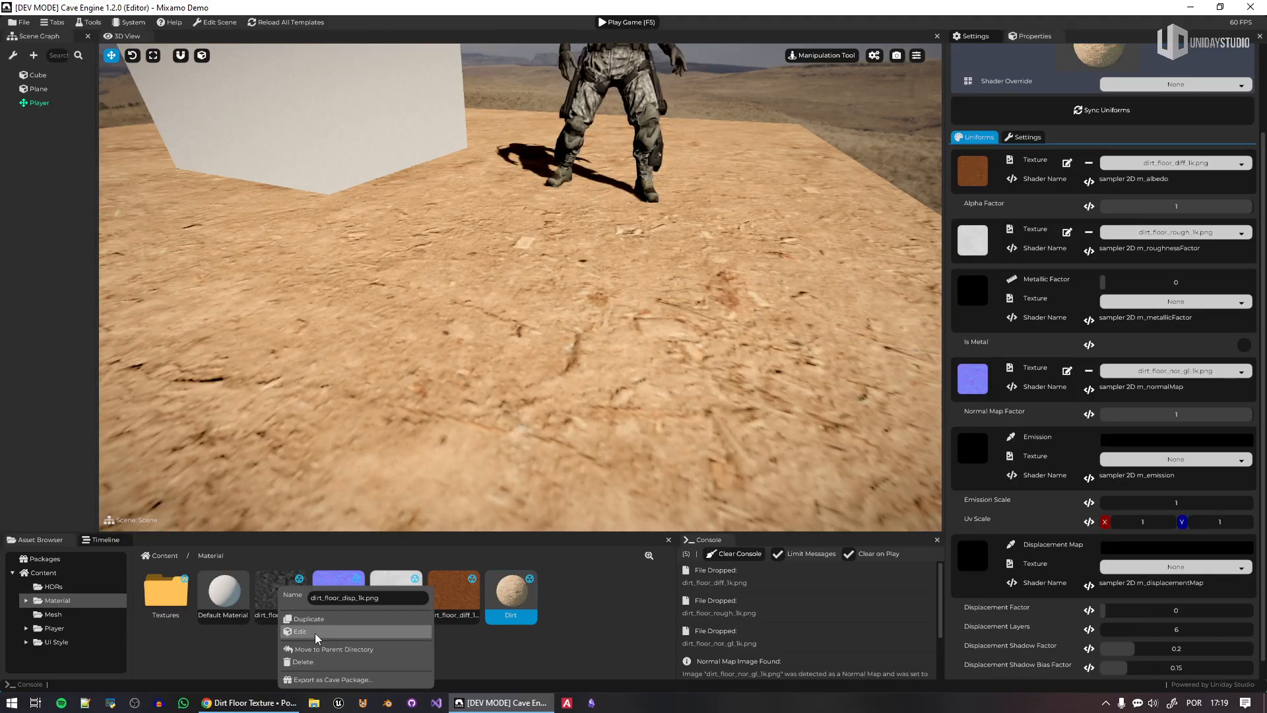
pyautogui.click(310, 668)
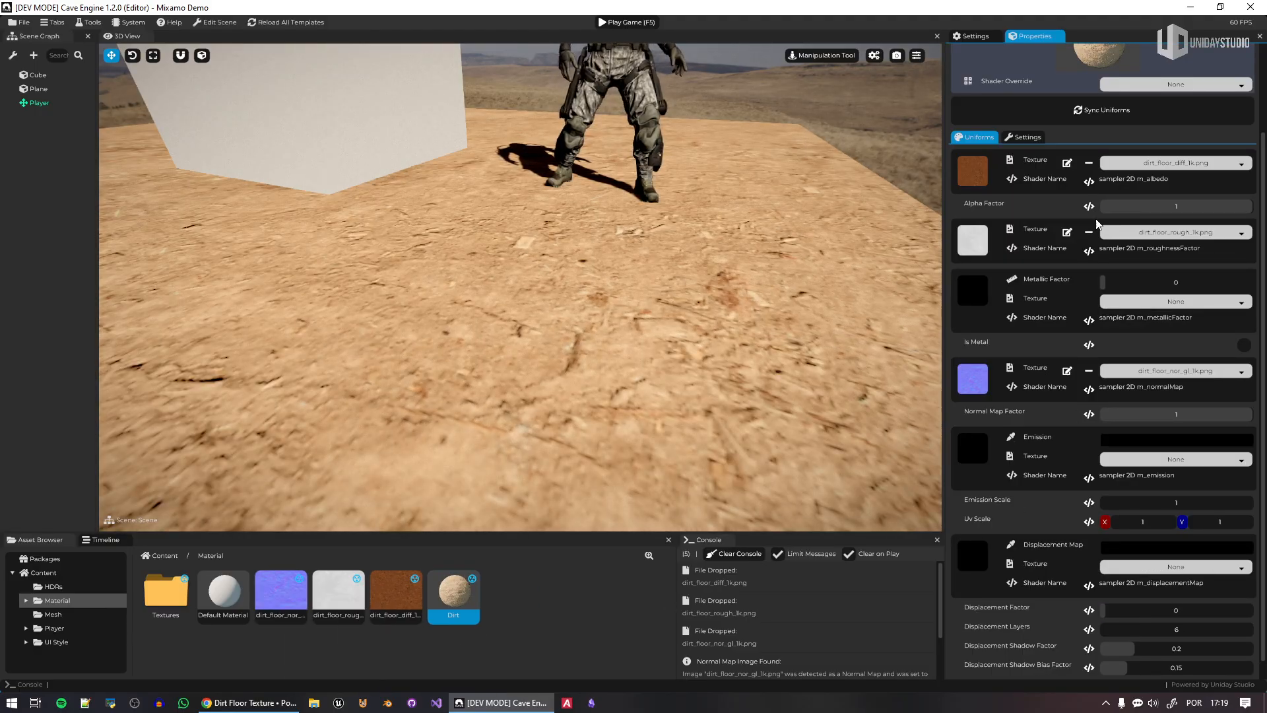
pyautogui.moveTo(338, 594); pyautogui.dragTo(1191, 239)
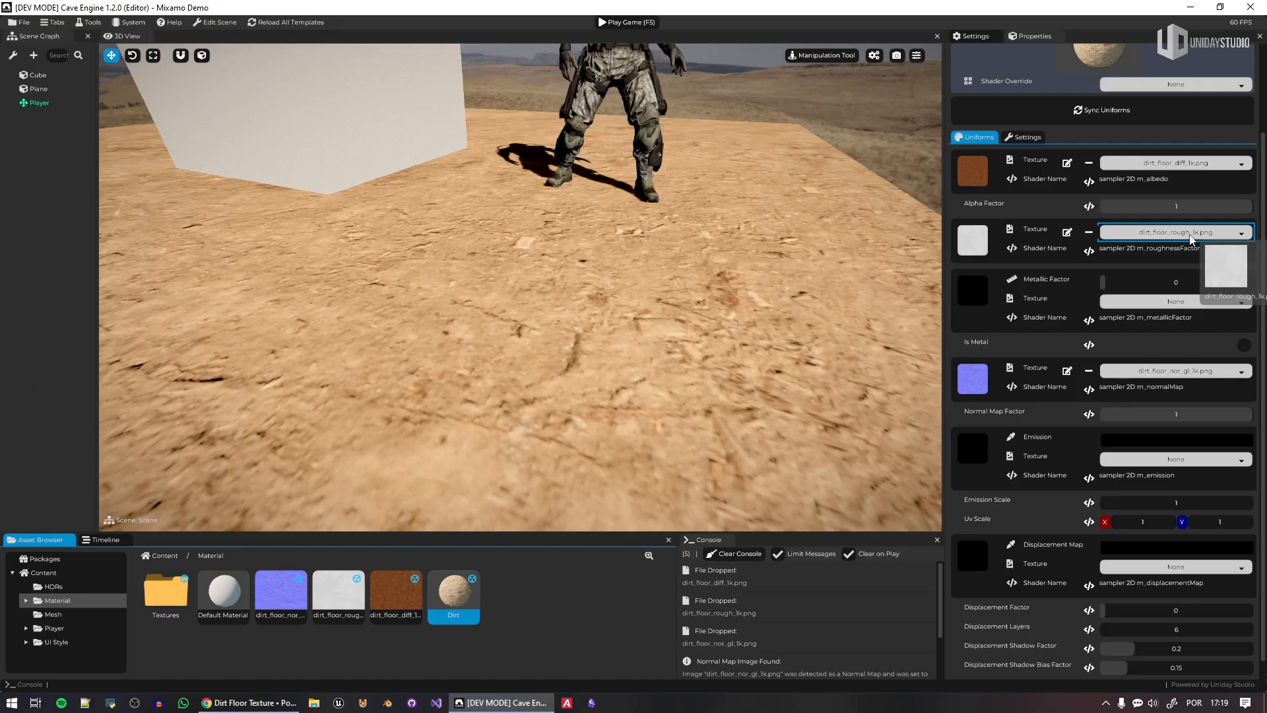
# Scale the ground plane uniformly up to about 21.25
pyautogui.moveTo(779, 276); pyautogui.dragTo(539, 354, button='right')
pyautogui.press('s')
pyautogui.press('e')
pyautogui.click(482, 328)
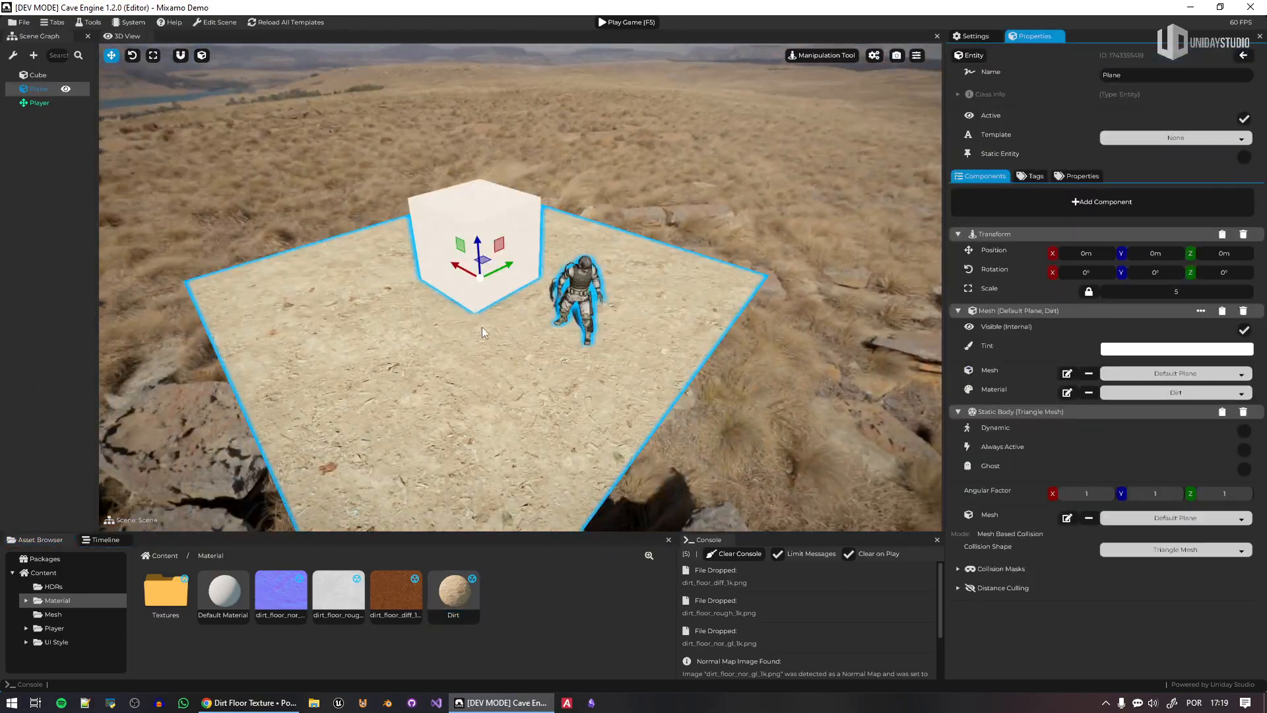
pyautogui.moveTo(485, 280); pyautogui.dragTo(696, 338)
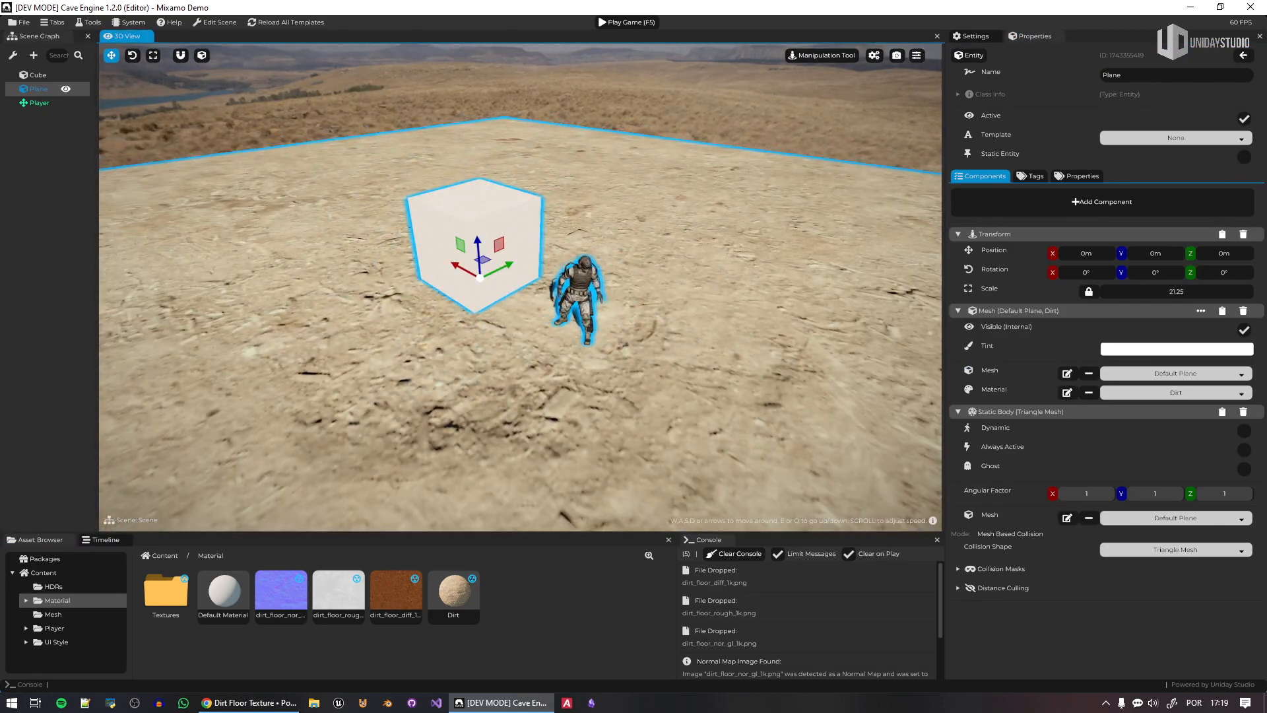
pyautogui.press('w')
pyautogui.moveTo(528, 296); pyautogui.dragTo(625, 209, button='right')
pyautogui.click(721, 105)
# Set the Dirt material's UV scale to 5 on both X and Y
pyautogui.press('w')
pyautogui.press('e')
pyautogui.press('s')
pyautogui.press('w')
pyautogui.click(464, 601)
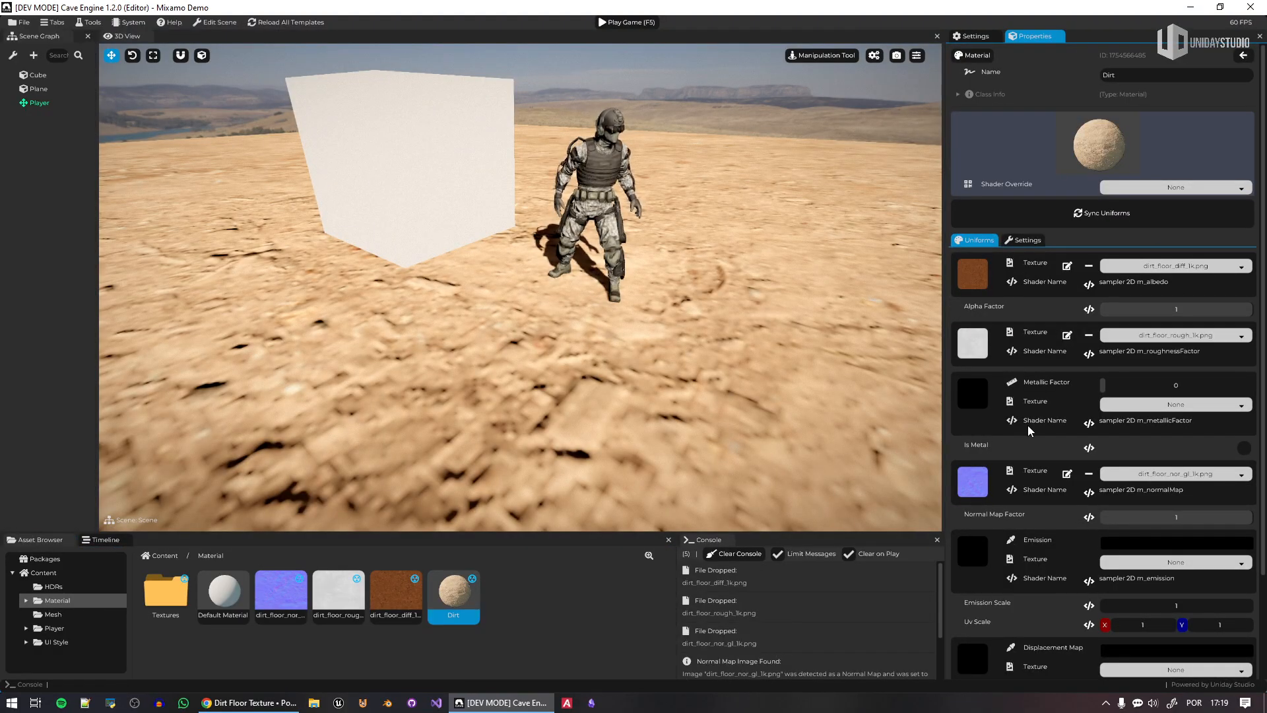
pyautogui.scroll(-3, 1062, 544)
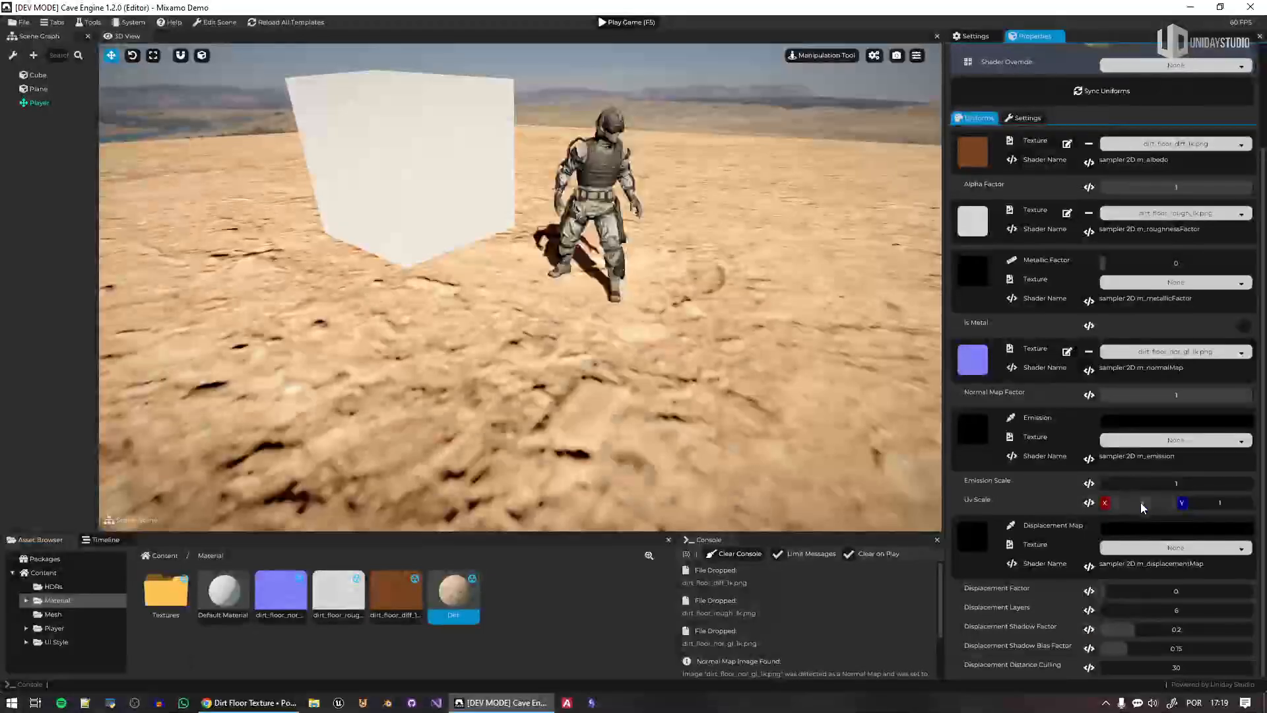
pyautogui.doubleClick(1142, 501)
pyautogui.press('BackSpace')
pyautogui.press('Tab')
pyautogui.write('5')
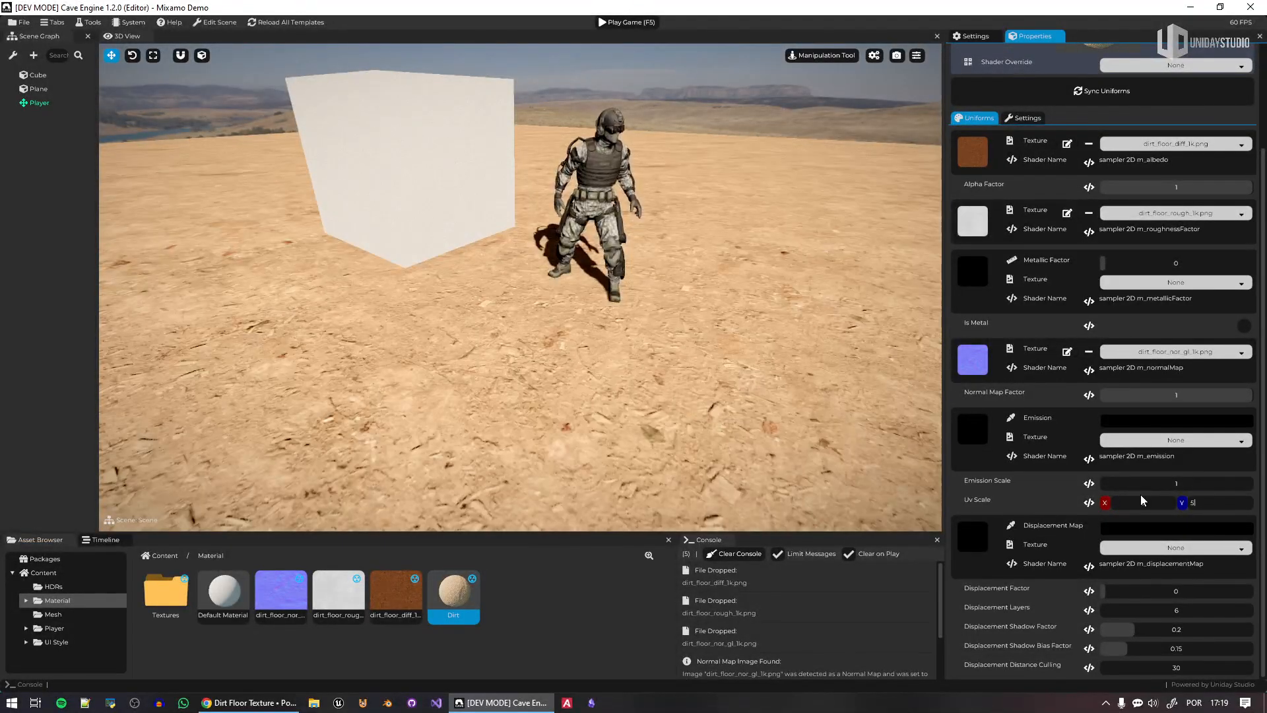
pyautogui.write('5')
# Move the normal, roughness and diffuse dirt_floor maps into the Textures folder and save the project
pyautogui.press('s')
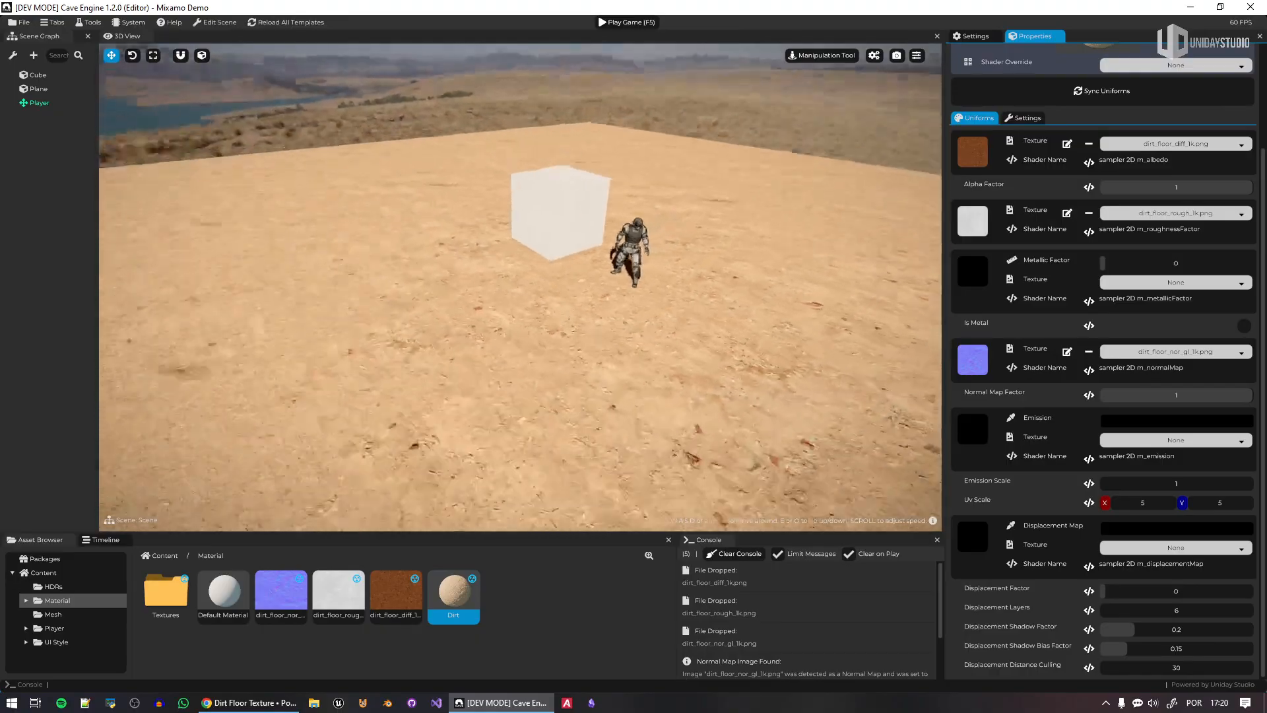
pyautogui.press('d')
pyautogui.press('w')
pyautogui.press('w')
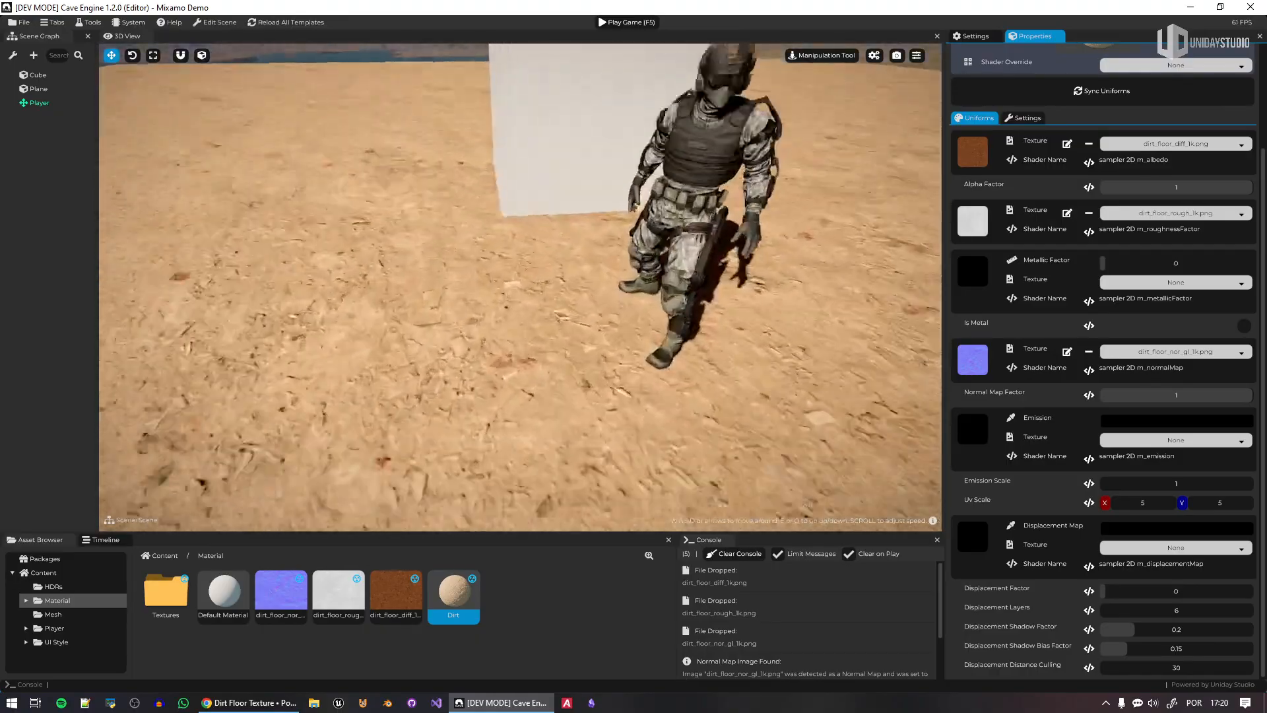
pyautogui.press('d')
pyautogui.moveTo(455, 102); pyautogui.dragTo(388, 82, button='right')
pyautogui.press('s')
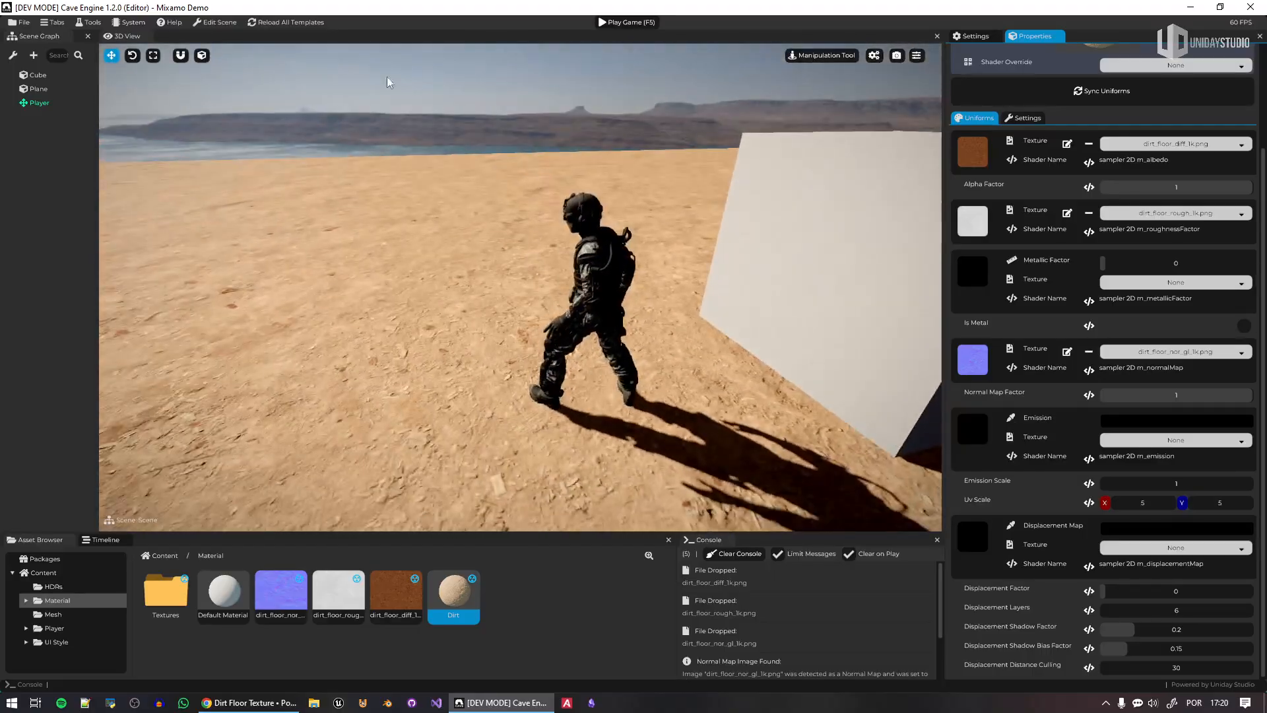
pyautogui.moveTo(283, 602); pyautogui.dragTo(170, 602)
pyautogui.moveTo(283, 588); pyautogui.dragTo(165, 591)
pyautogui.click(559, 140)
# Playtest the game by running the soldier around the cube on the dirt ground, and stop the game
pyautogui.click(625, 22)
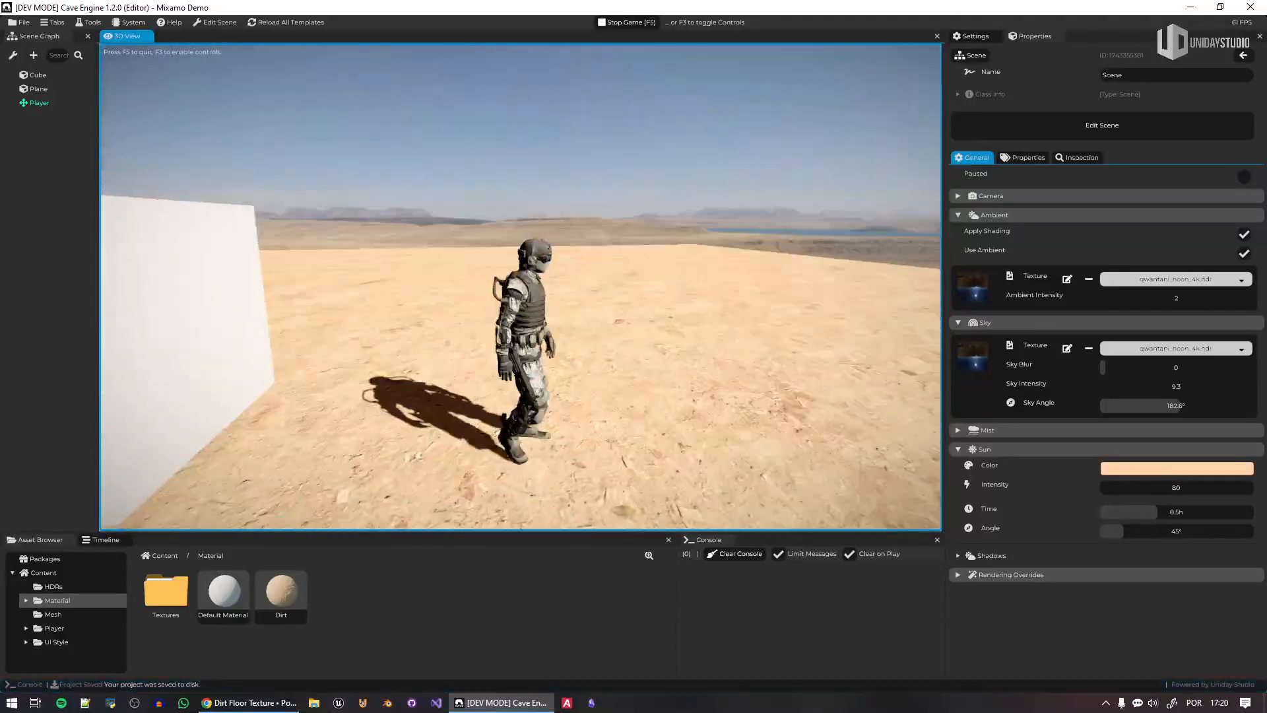
pyautogui.press('d')
pyautogui.press('w')
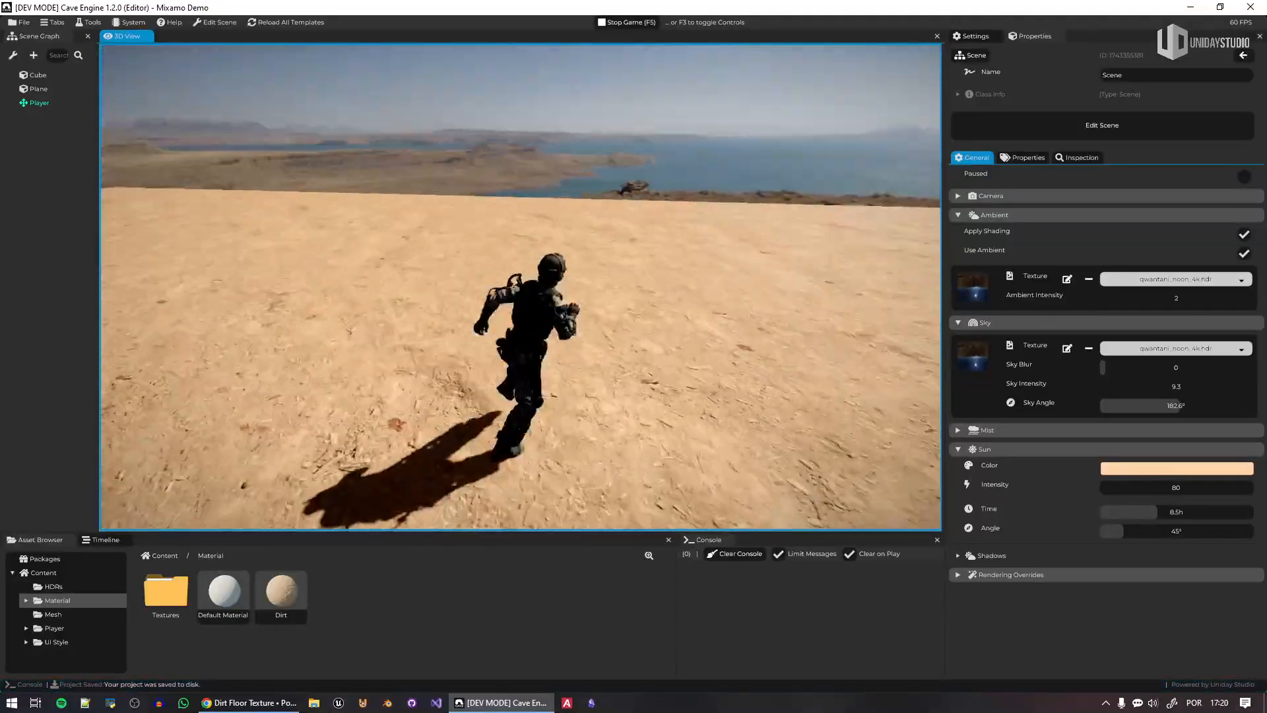
pyautogui.press('w')
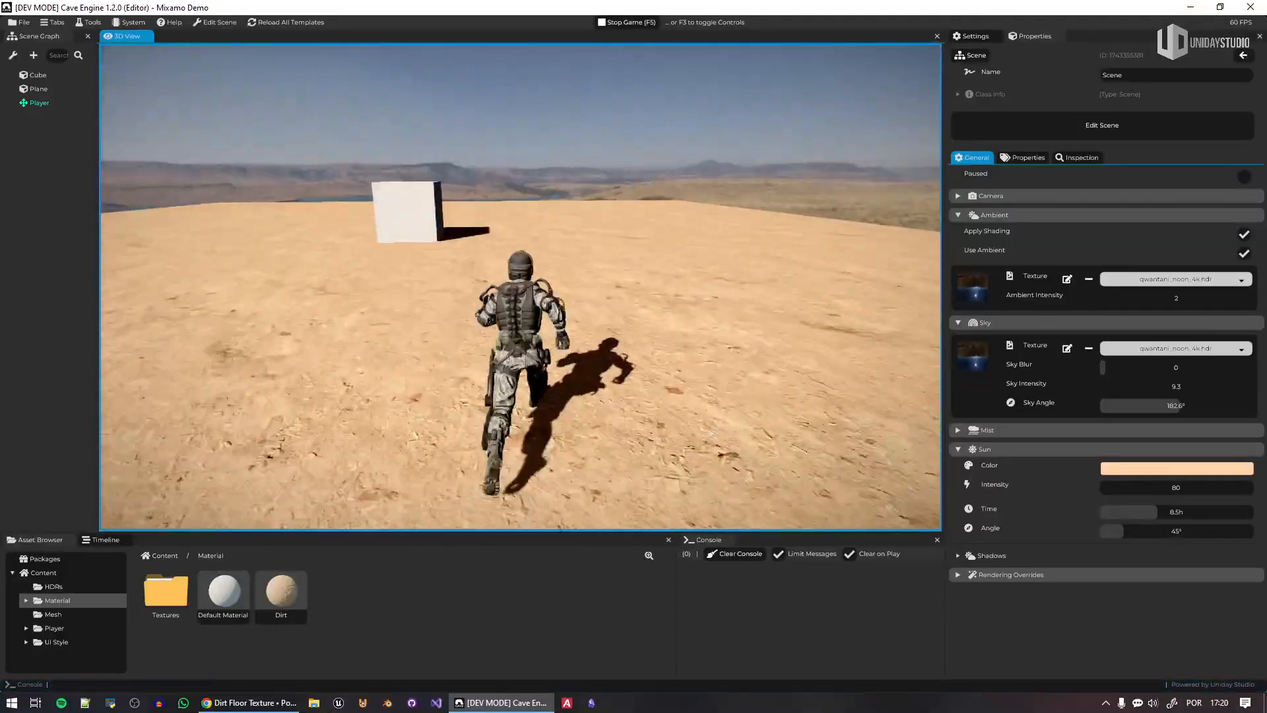
pyautogui.press('w')
pyautogui.press('a')
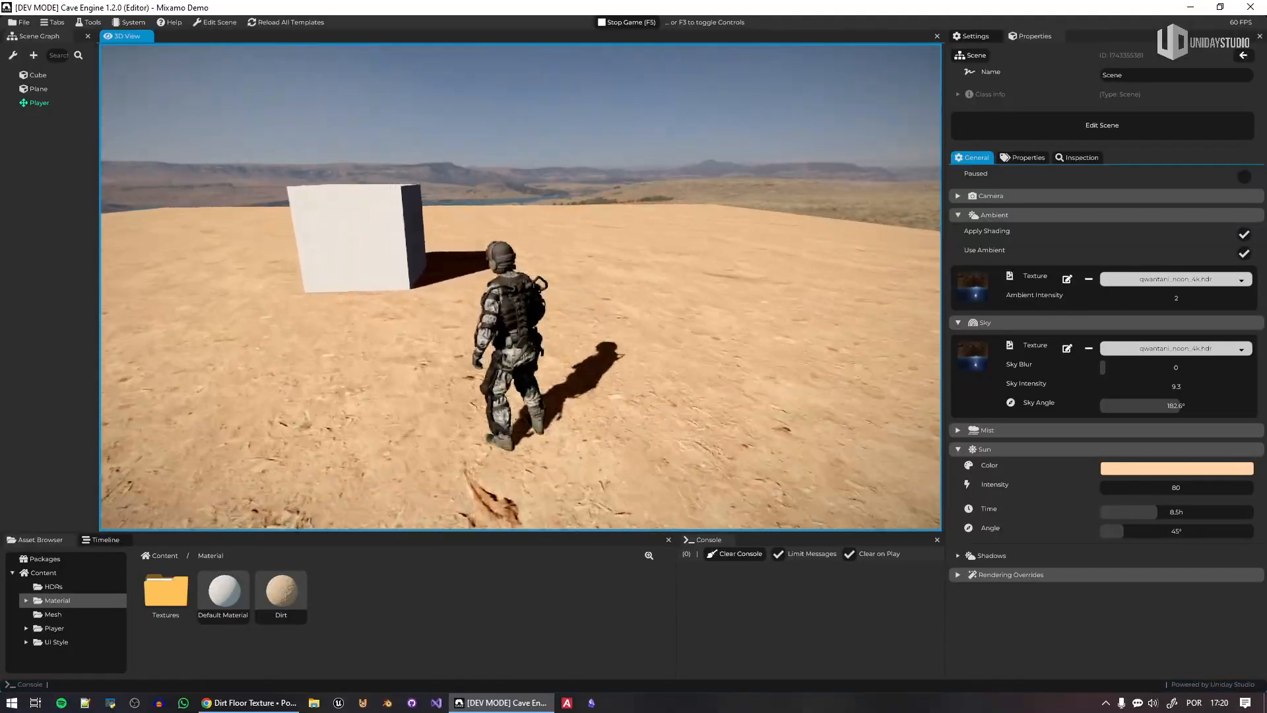
pyautogui.press('w')
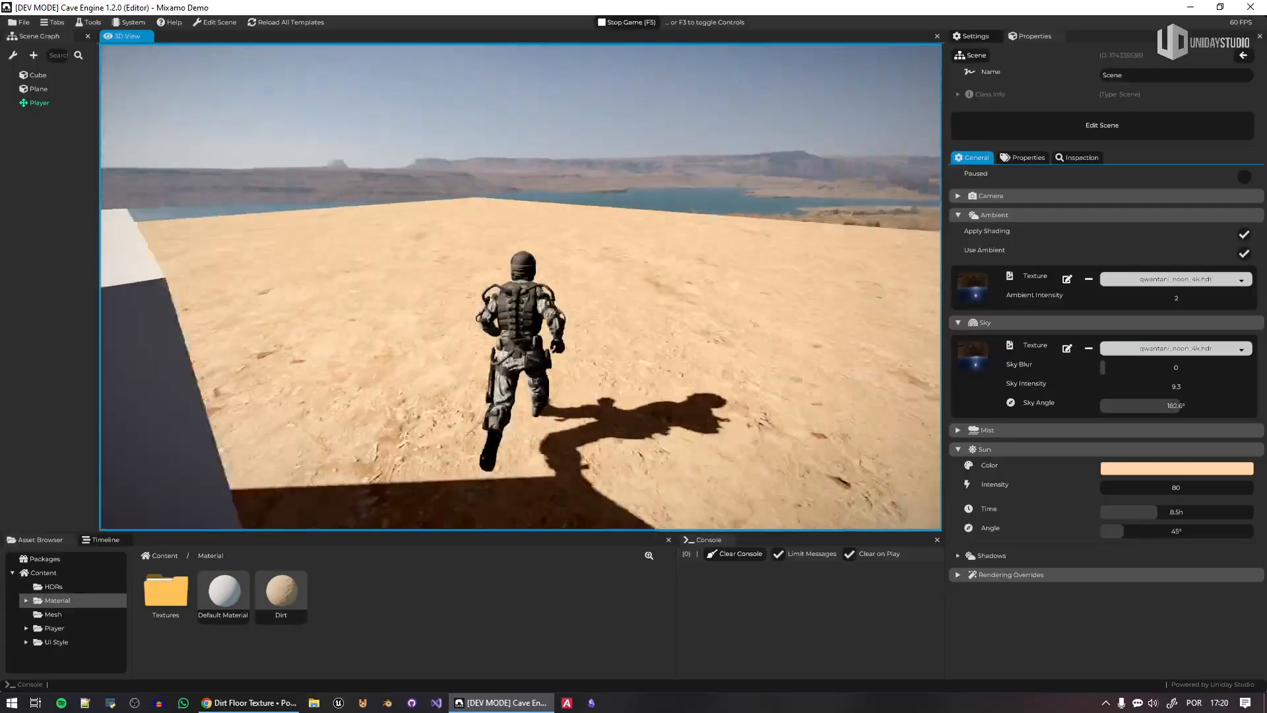
pyautogui.press('a')
pyautogui.press('s')
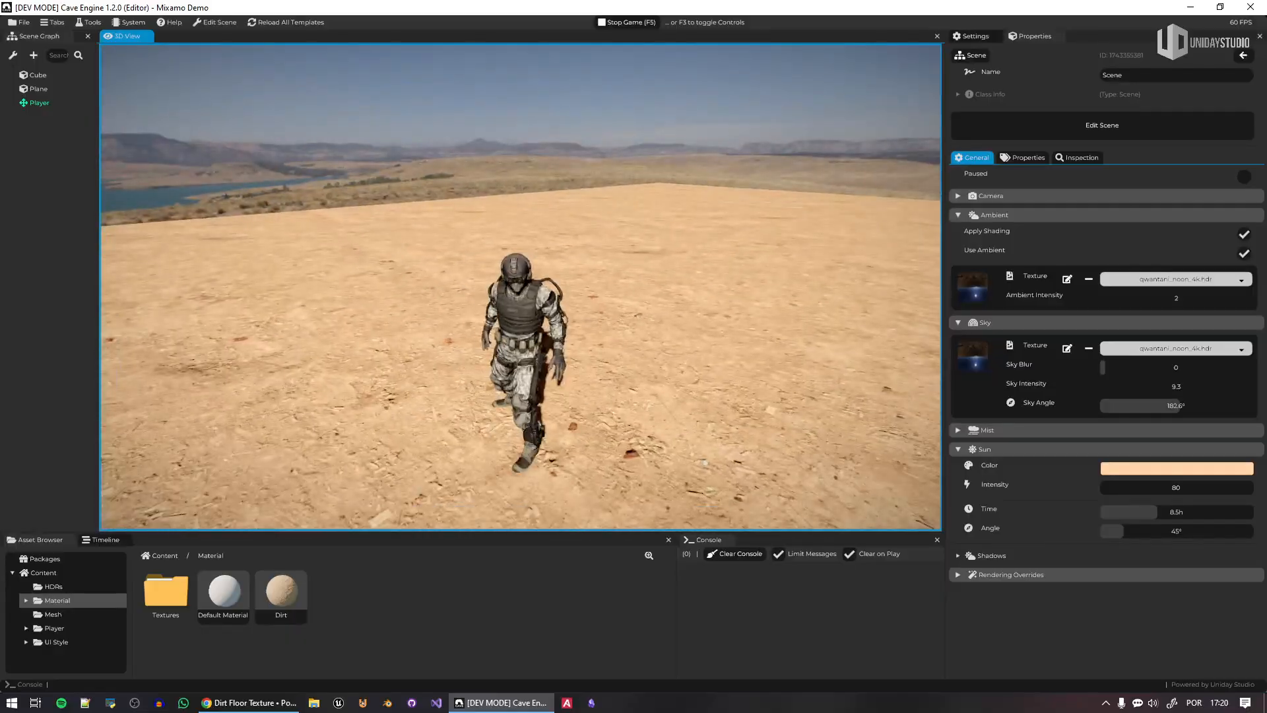
pyautogui.press('F5')
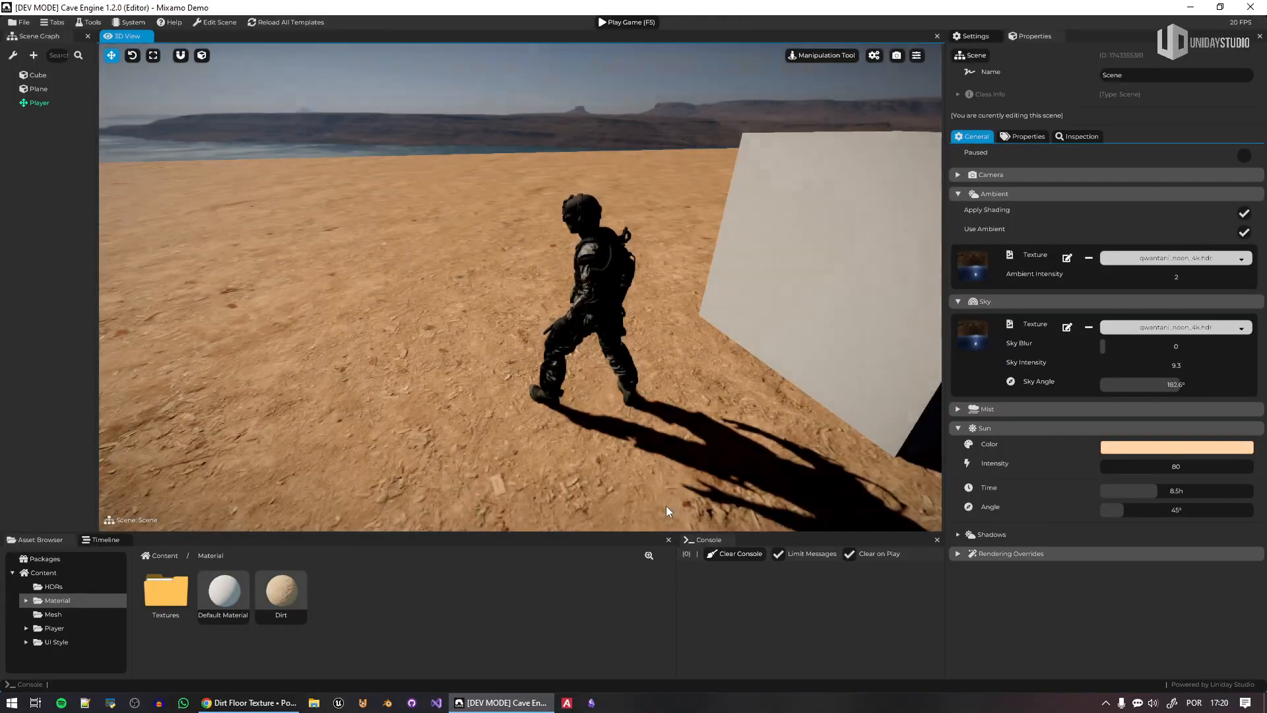
# Switch to Poly Haven in Chrome, close the Dirt Floor page and download the Gravelly Sand texture as a 1K ZIP
pyautogui.hotkey('alt', 'Tab')
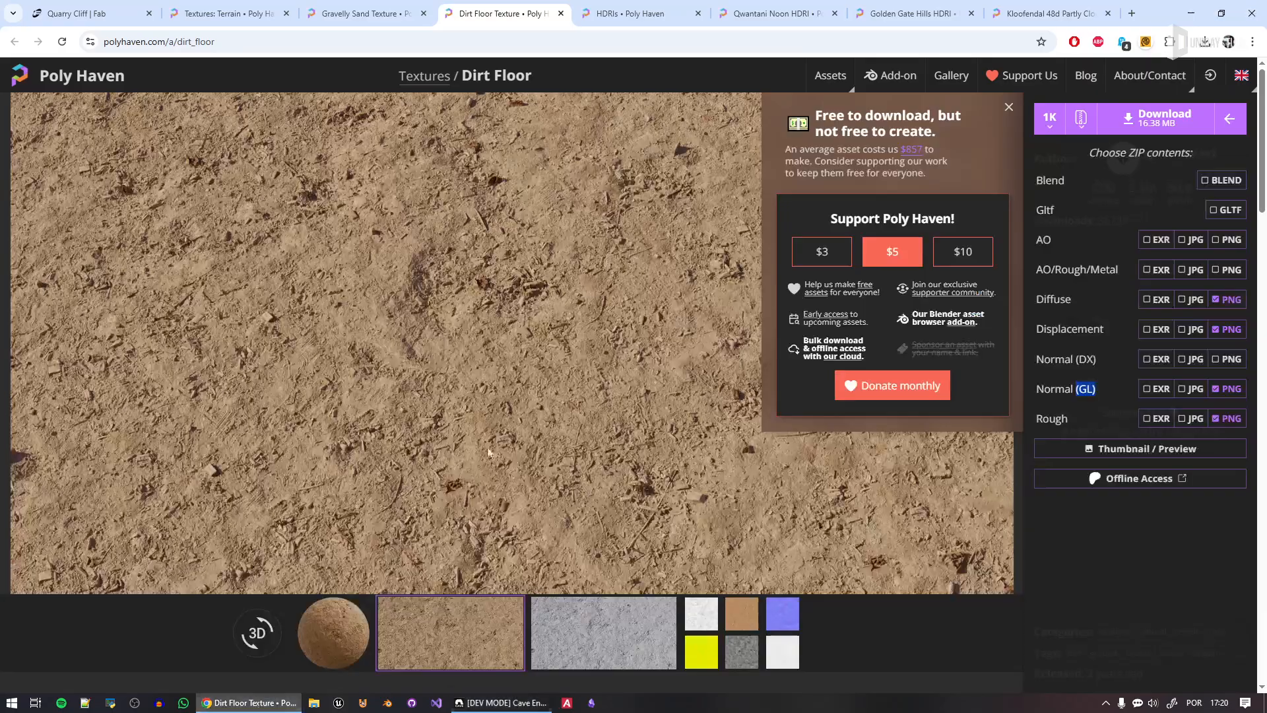
pyautogui.click(356, 13)
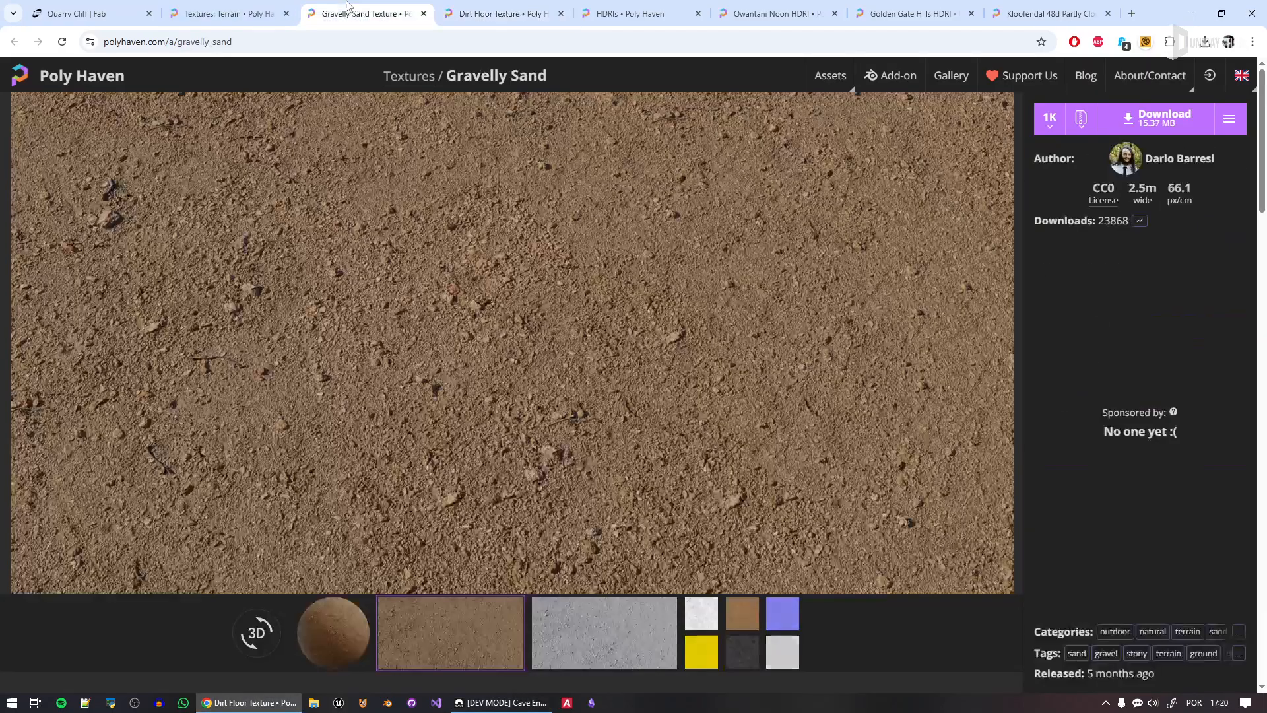
pyautogui.click(526, 14)
pyautogui.click(560, 14)
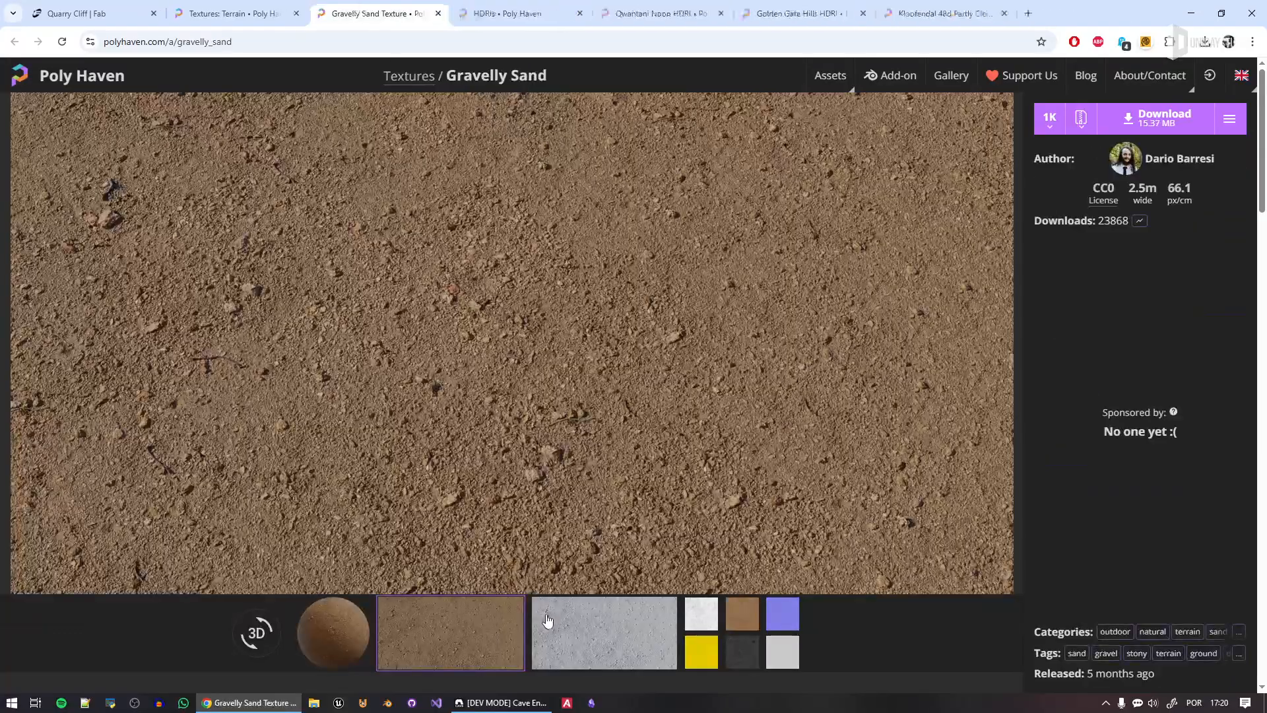
# Find Brown Mud 02 among Poly Haven's Terrain textures, open its page and download it as a 1K ZIP
pyautogui.hotkey('ctrl', 'shift', 'Tab')
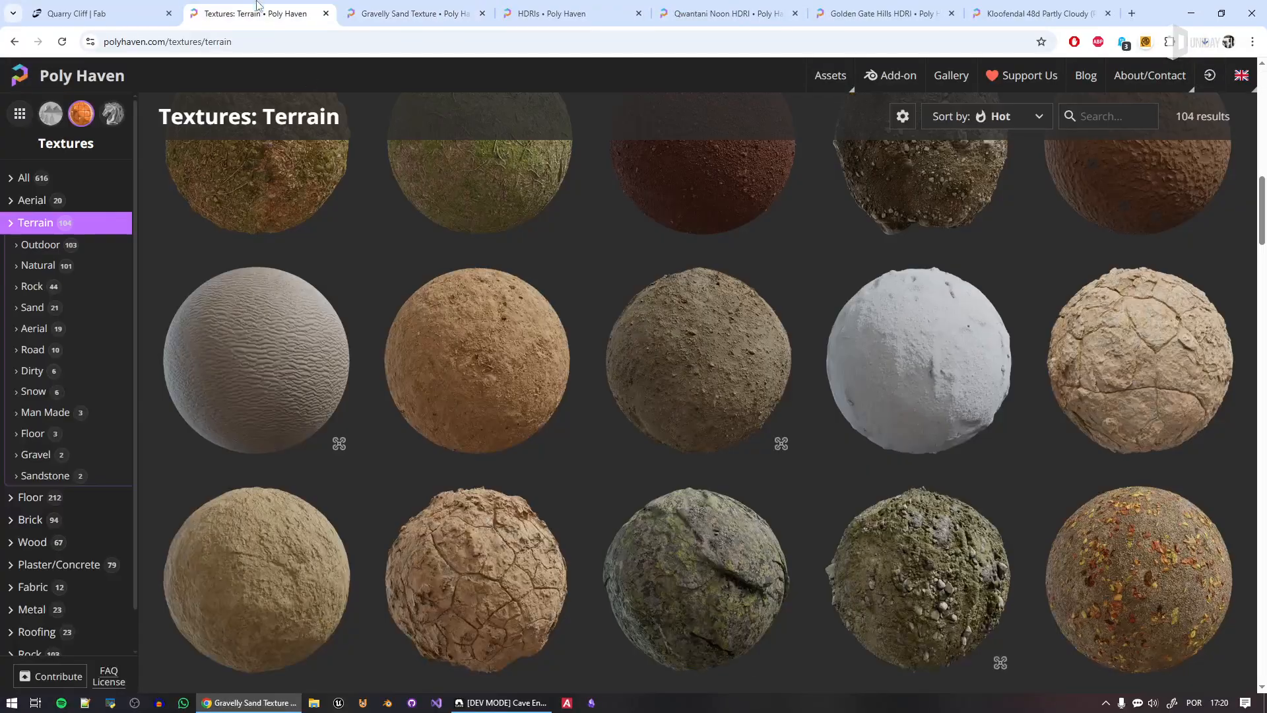
pyautogui.scroll(-5, 753, 444)
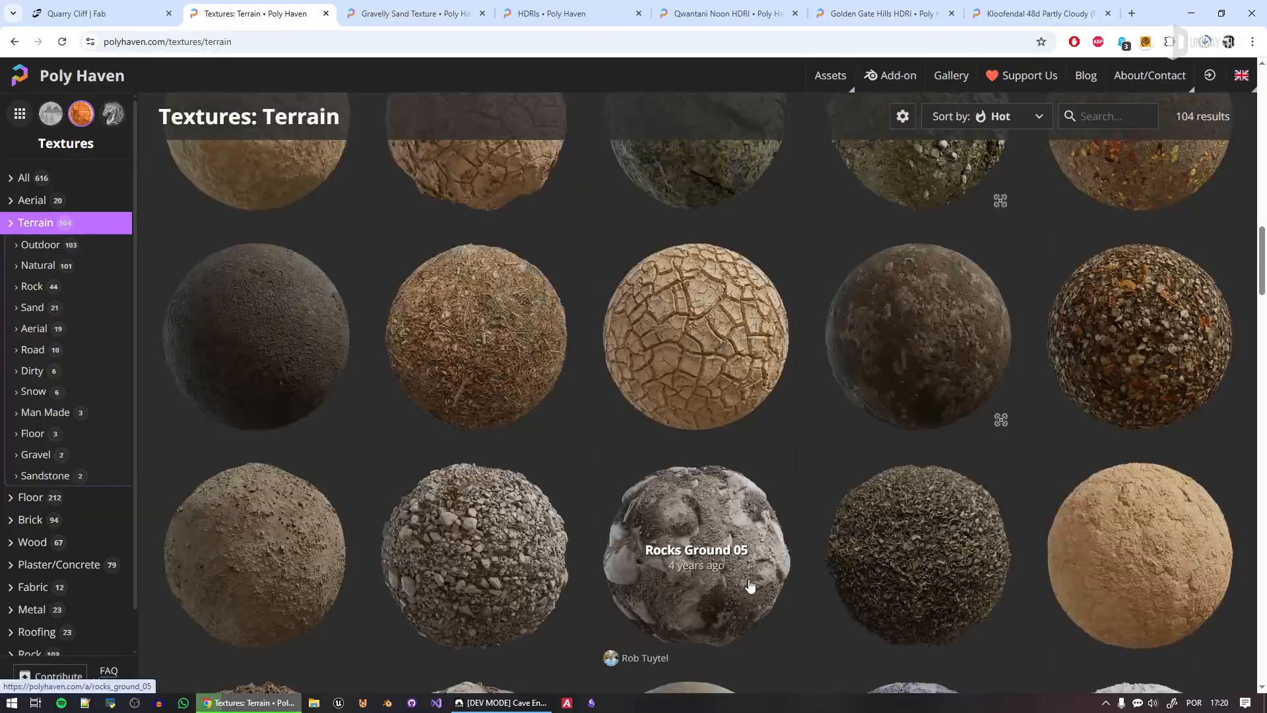
pyautogui.scroll(-3, 747, 586)
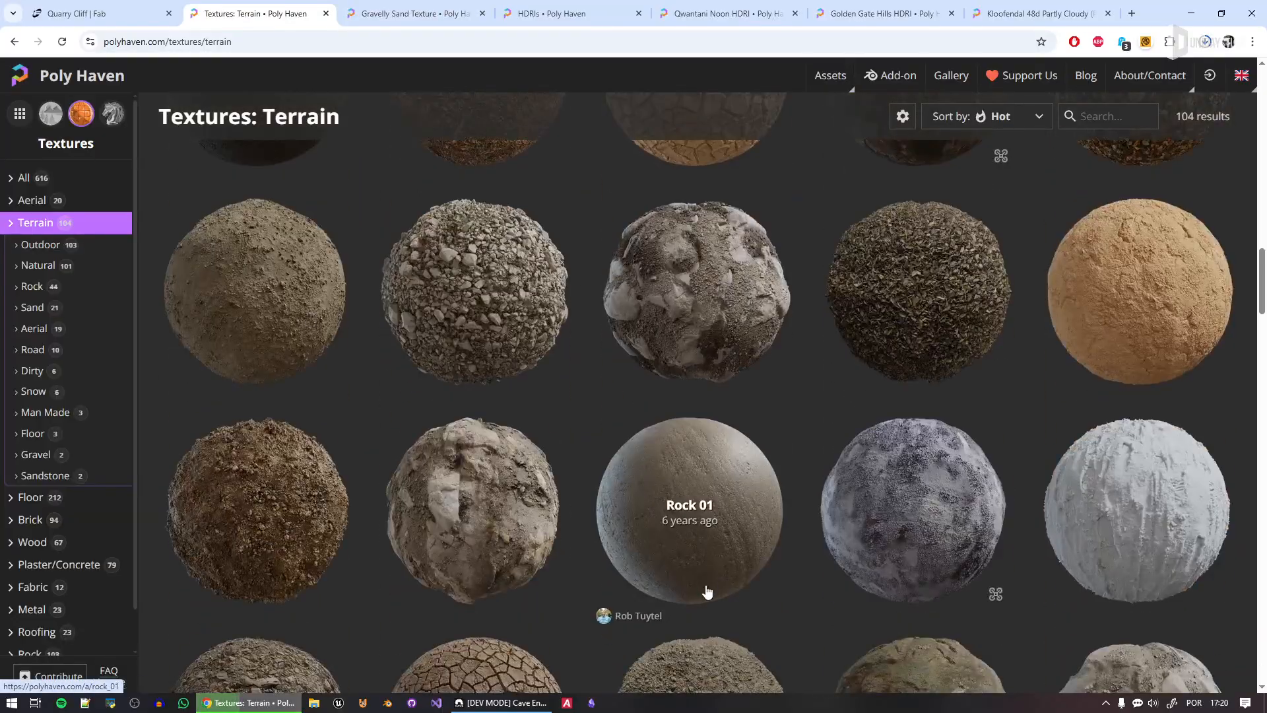
pyautogui.scroll(-5, 706, 592)
pyautogui.scroll(2, 713, 575)
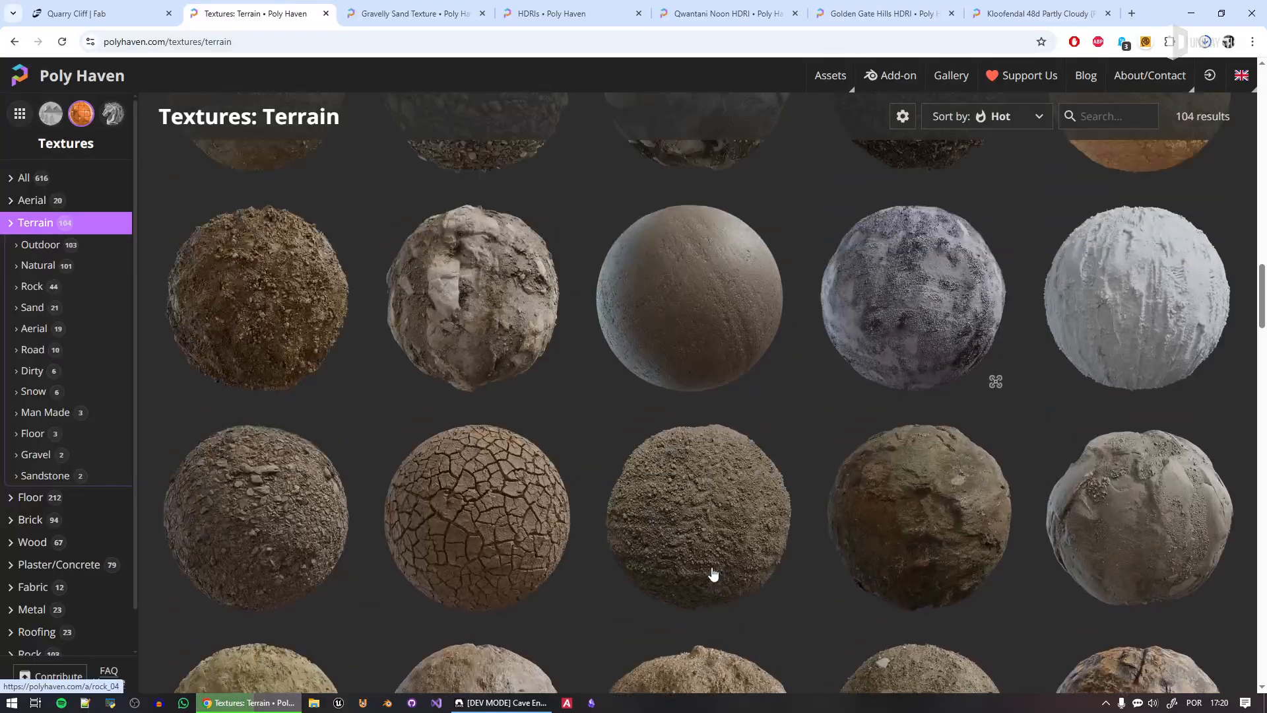
pyautogui.scroll(-3, 711, 581)
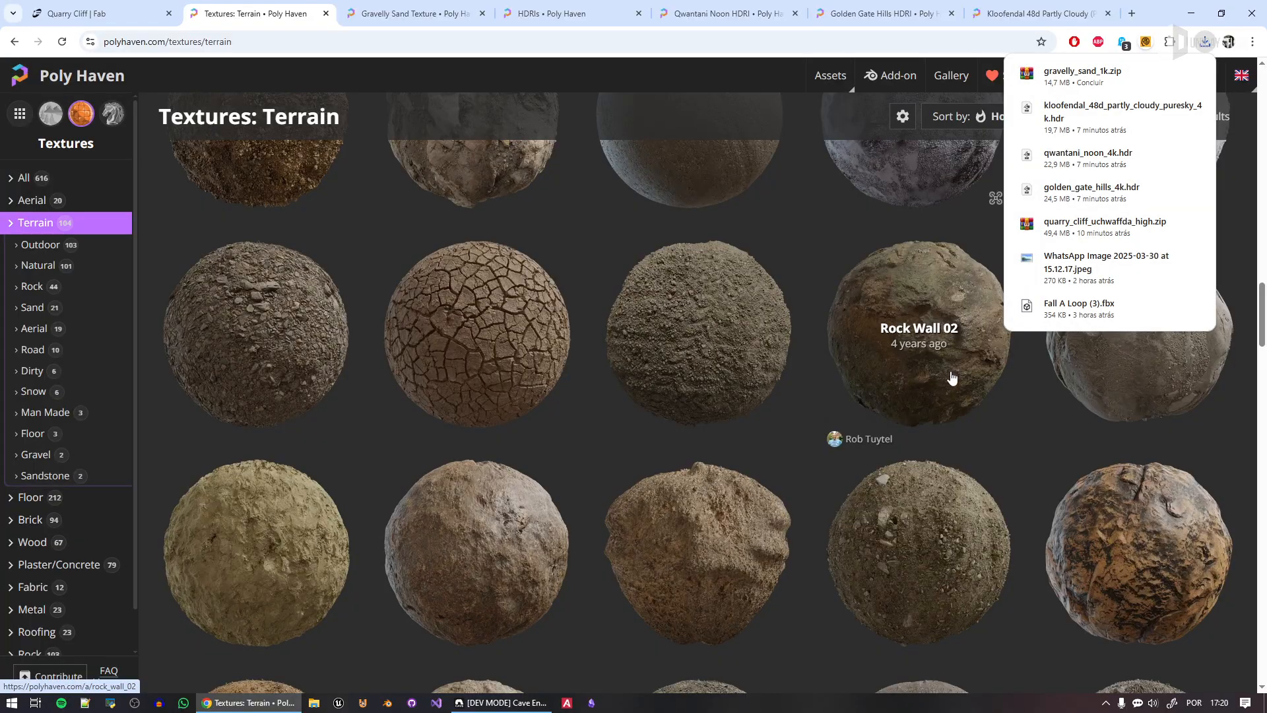
pyautogui.scroll(-5, 943, 370)
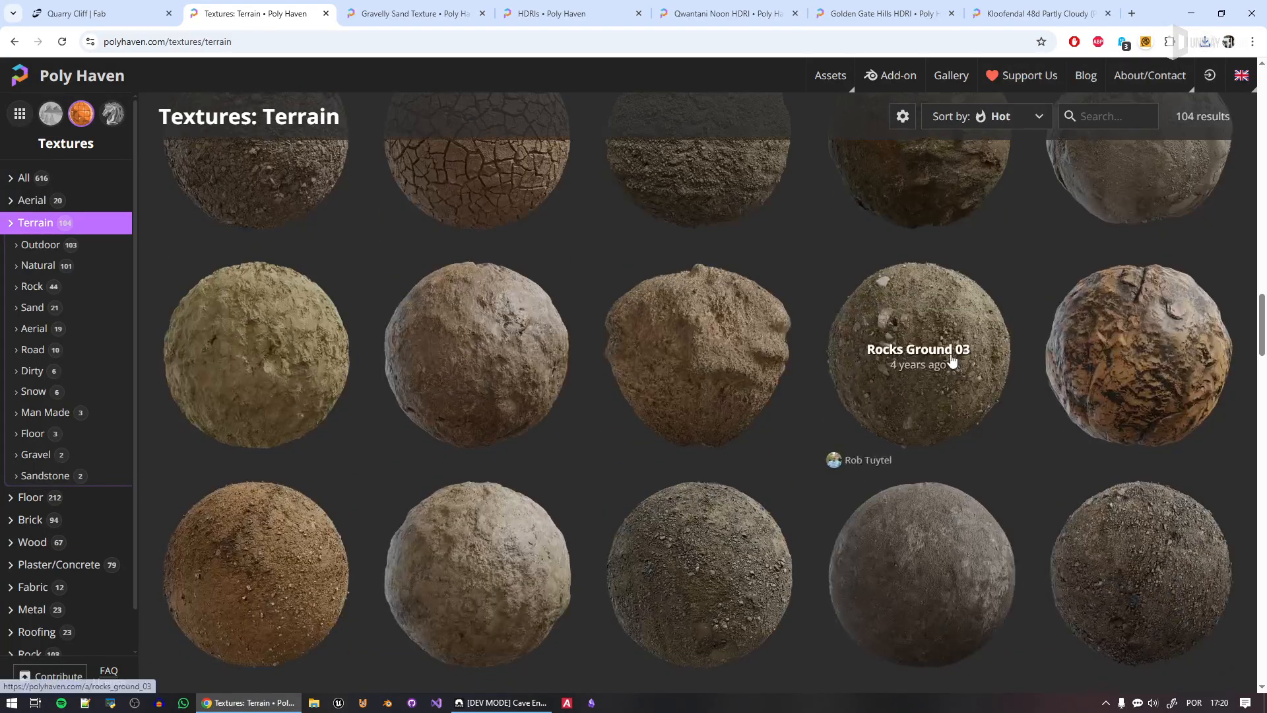
pyautogui.scroll(-3, 600, 493)
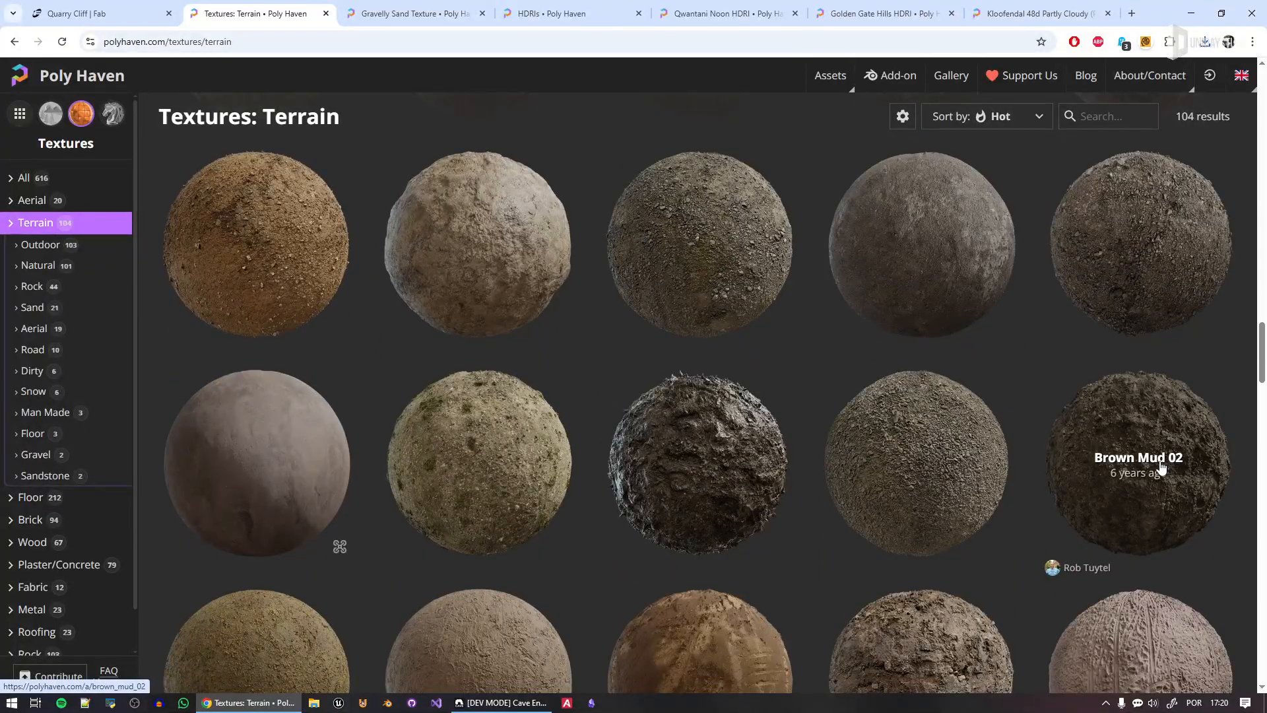
pyautogui.scroll(-1, 1161, 467)
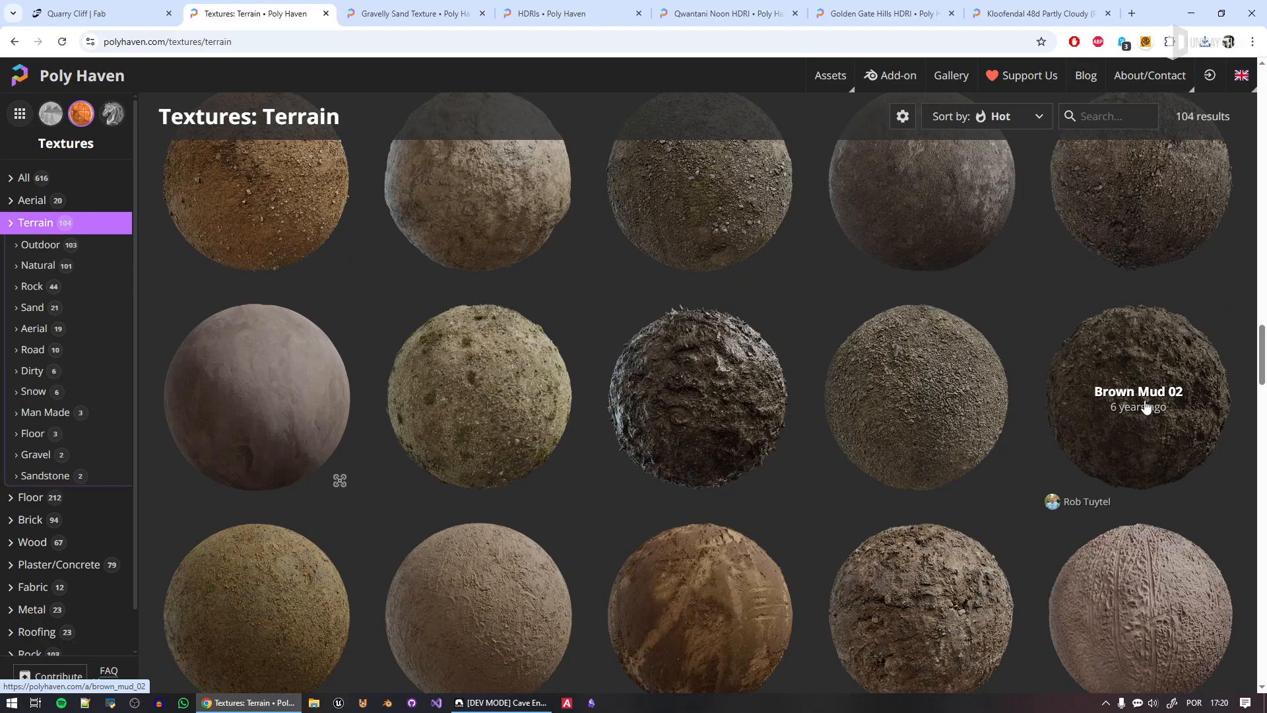
pyautogui.click(448, 8)
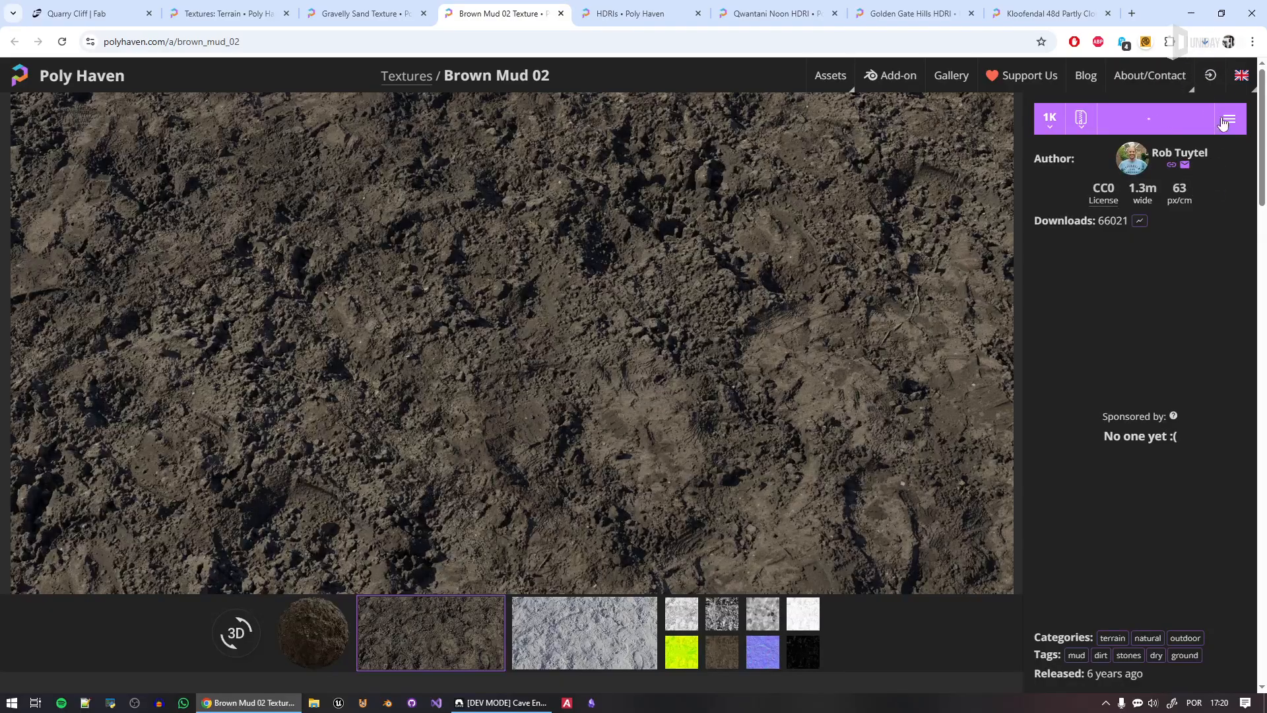
pyautogui.click(1228, 120)
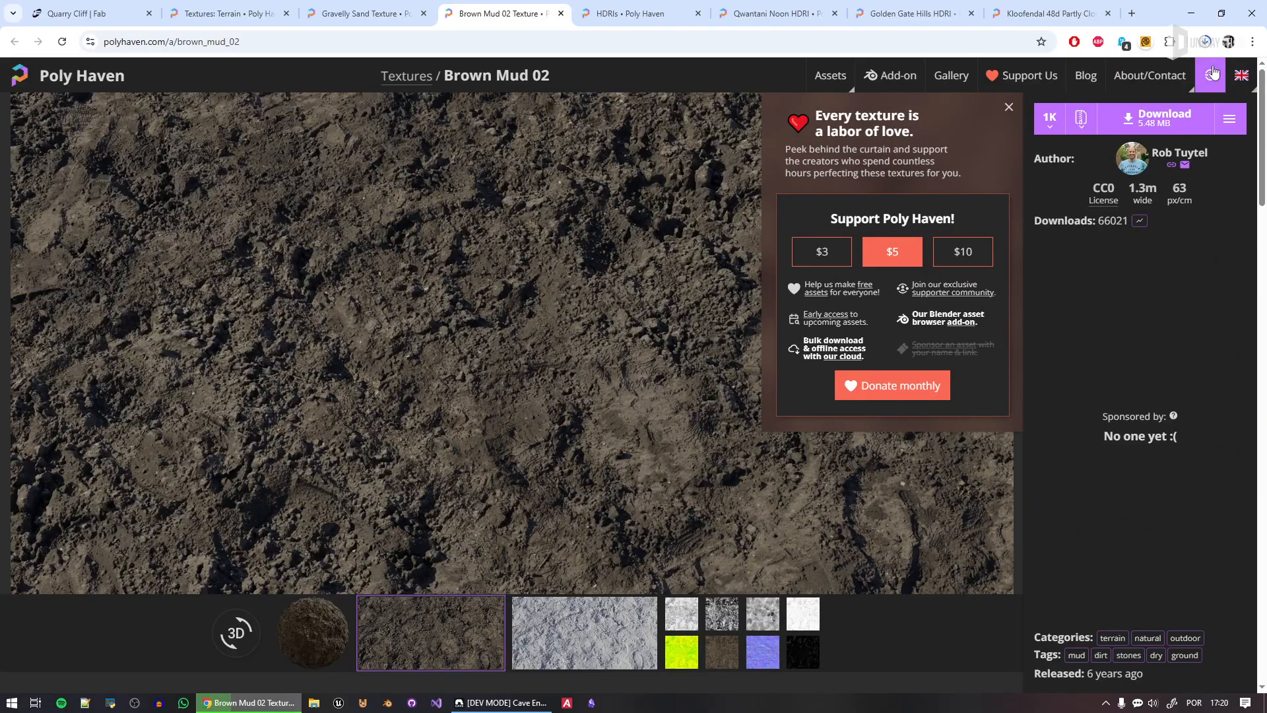
# Open the downloaded gravelly_sand_1k.zip and select all four PNG maps inside its textures folder
pyautogui.click(1207, 42)
pyautogui.click(1087, 149)
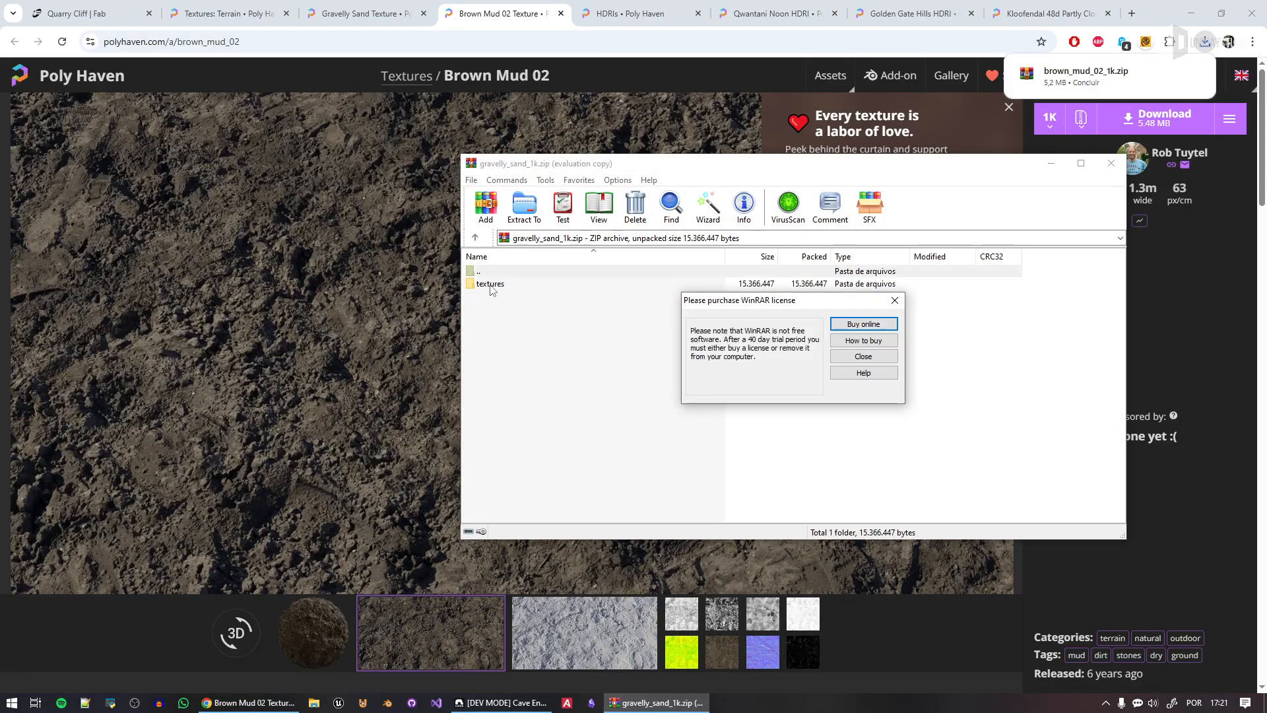
pyautogui.press('Escape')
pyautogui.doubleClick(489, 285)
pyautogui.moveTo(539, 339); pyautogui.dragTo(523, 285)
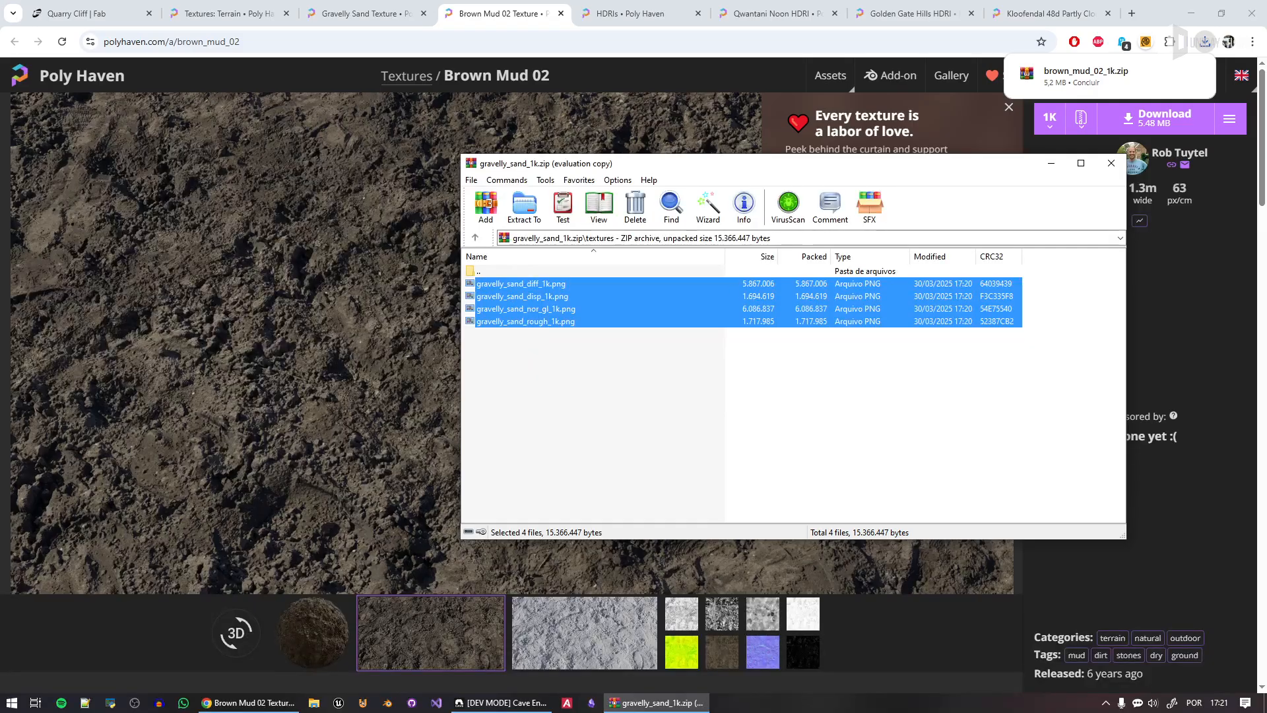
# Open brown_mud_02_1k.zip, select all four PNG maps in its textures folder, and close both archive windows
pyautogui.click(1076, 72)
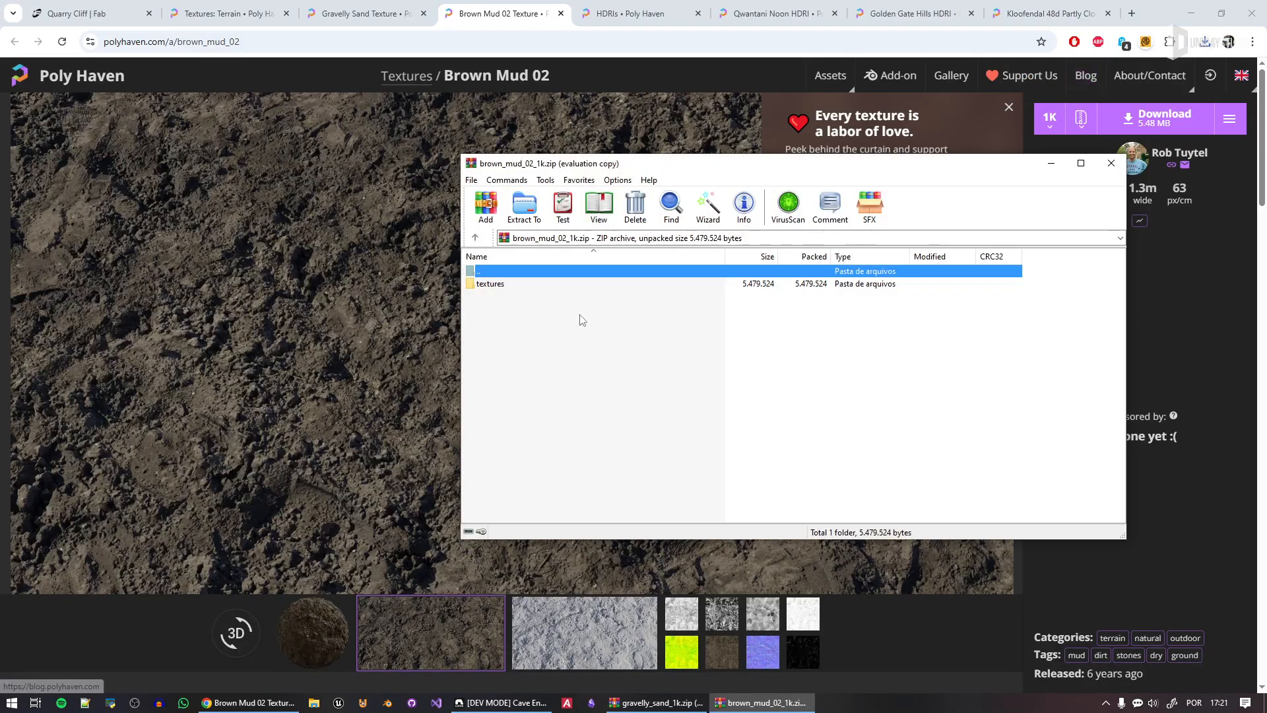
pyautogui.doubleClick(498, 288)
pyautogui.press('Escape')
pyautogui.moveTo(580, 360); pyautogui.dragTo(518, 289)
pyautogui.click(1049, 162)
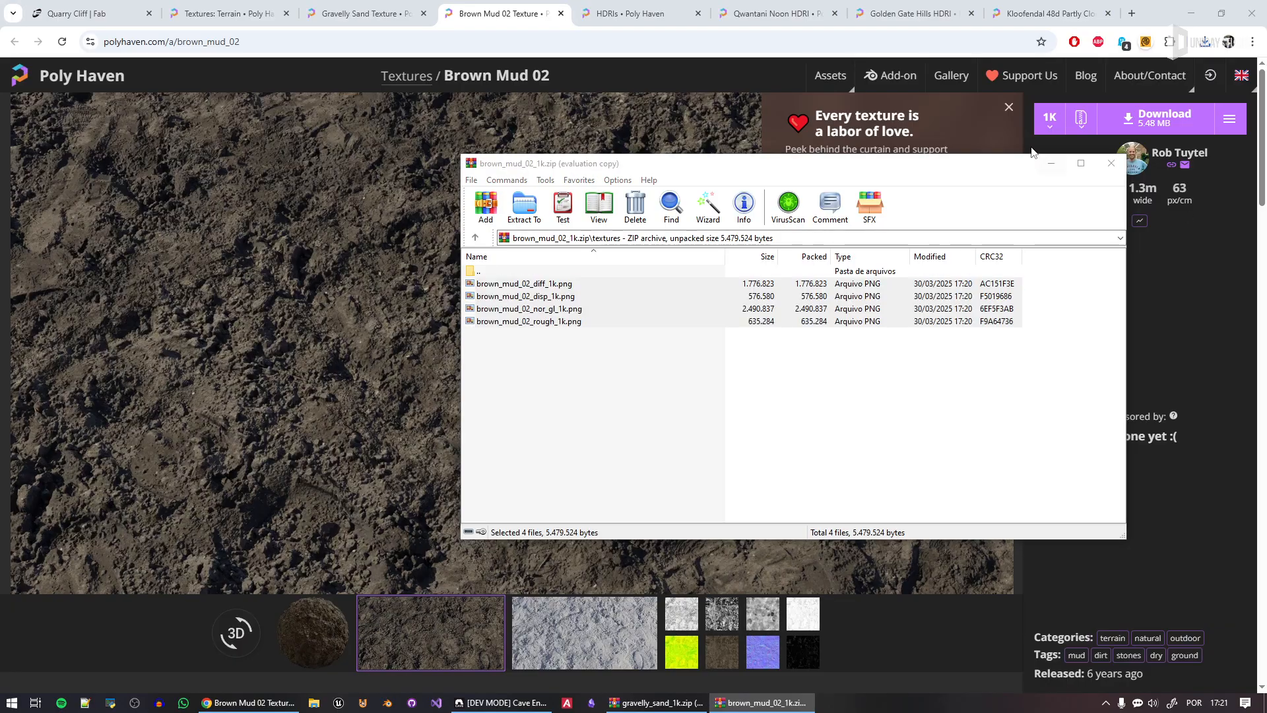
pyautogui.click(1113, 165)
pyautogui.click(657, 702)
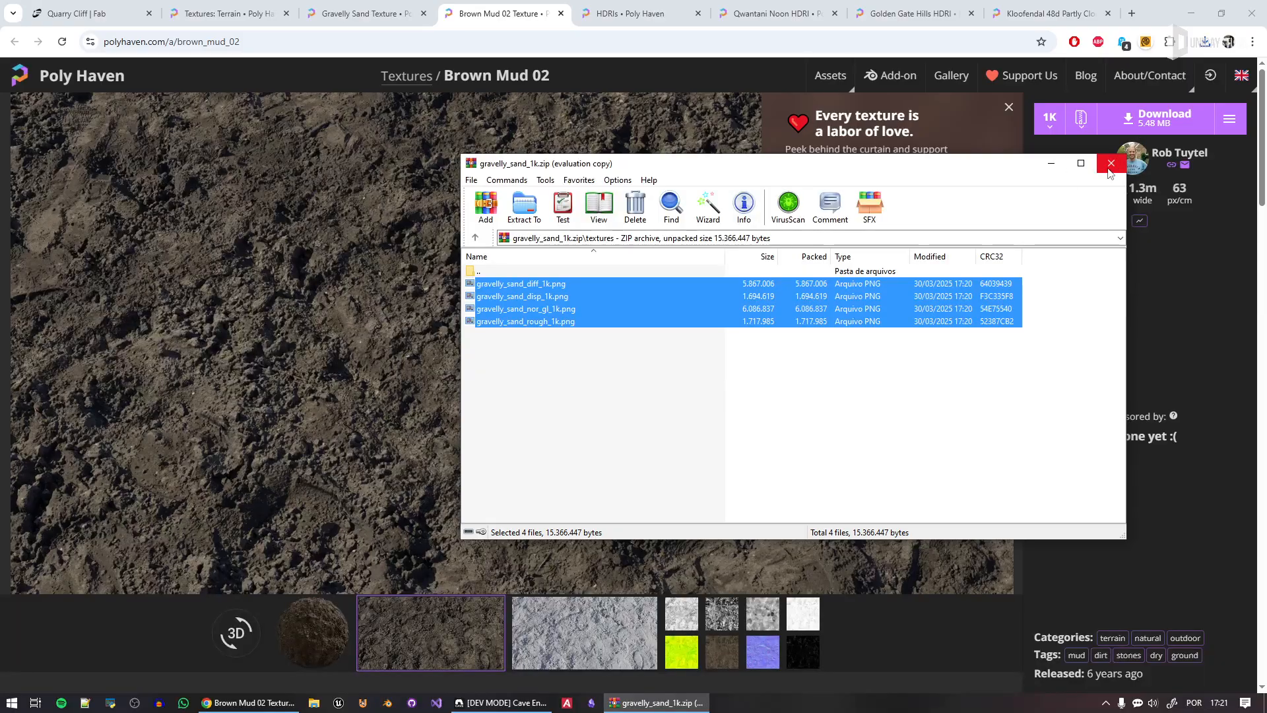
pyautogui.click(1109, 169)
# Switch to Cave Engine, save the project and import the four dirt_floor maps and brown_mud_02_rough_1k.png into the Material folder
pyautogui.click(502, 702)
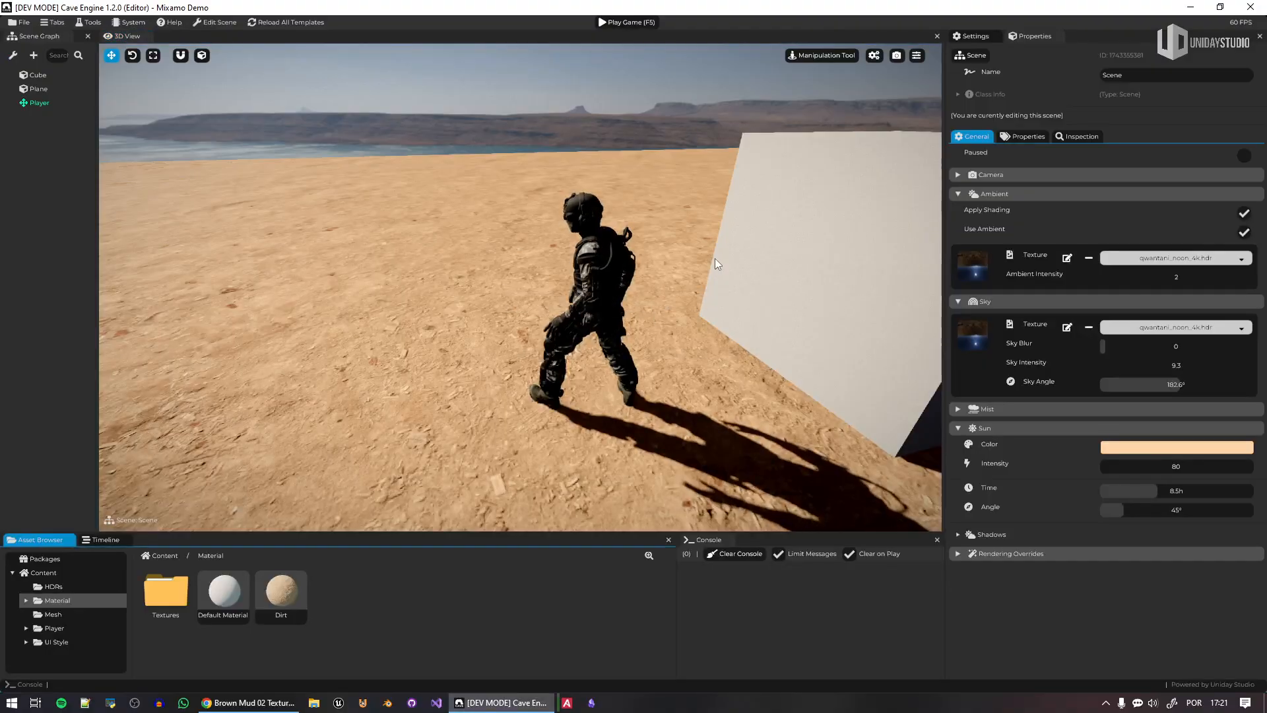
pyautogui.hotkey('ctrl', 's')
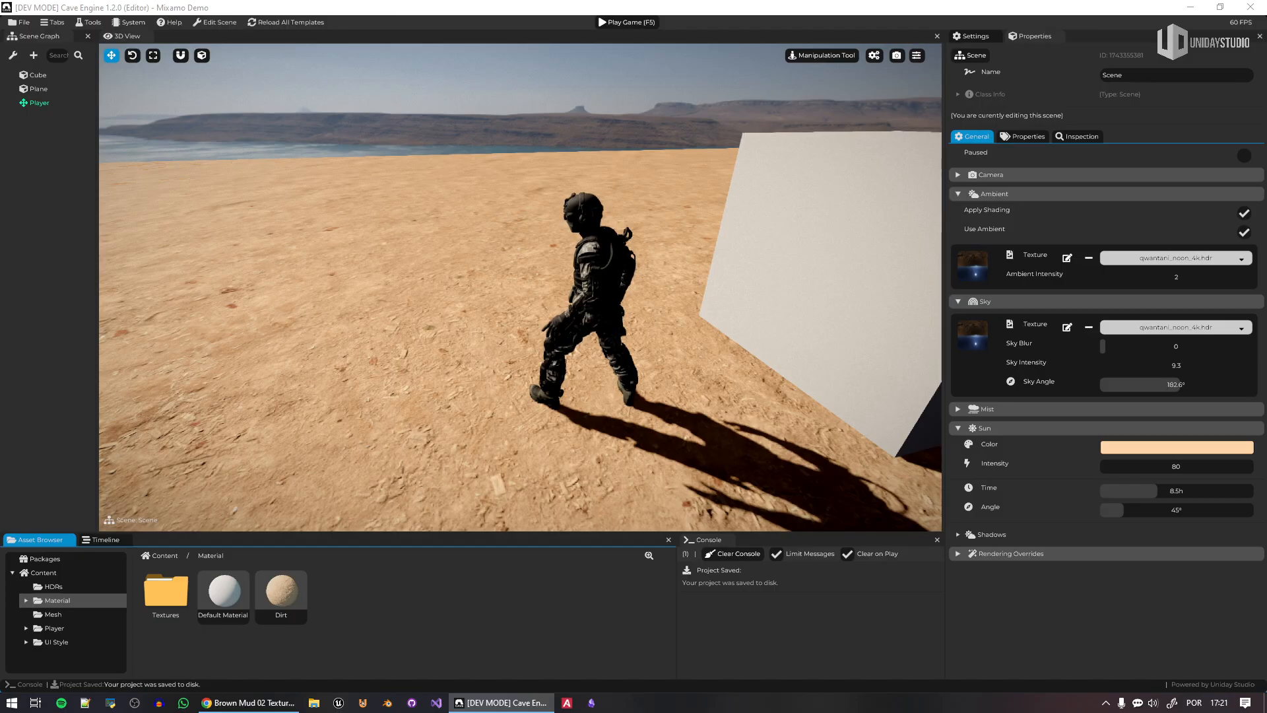
pyautogui.moveTo(448, 625); pyautogui.dragTo(450, 624)
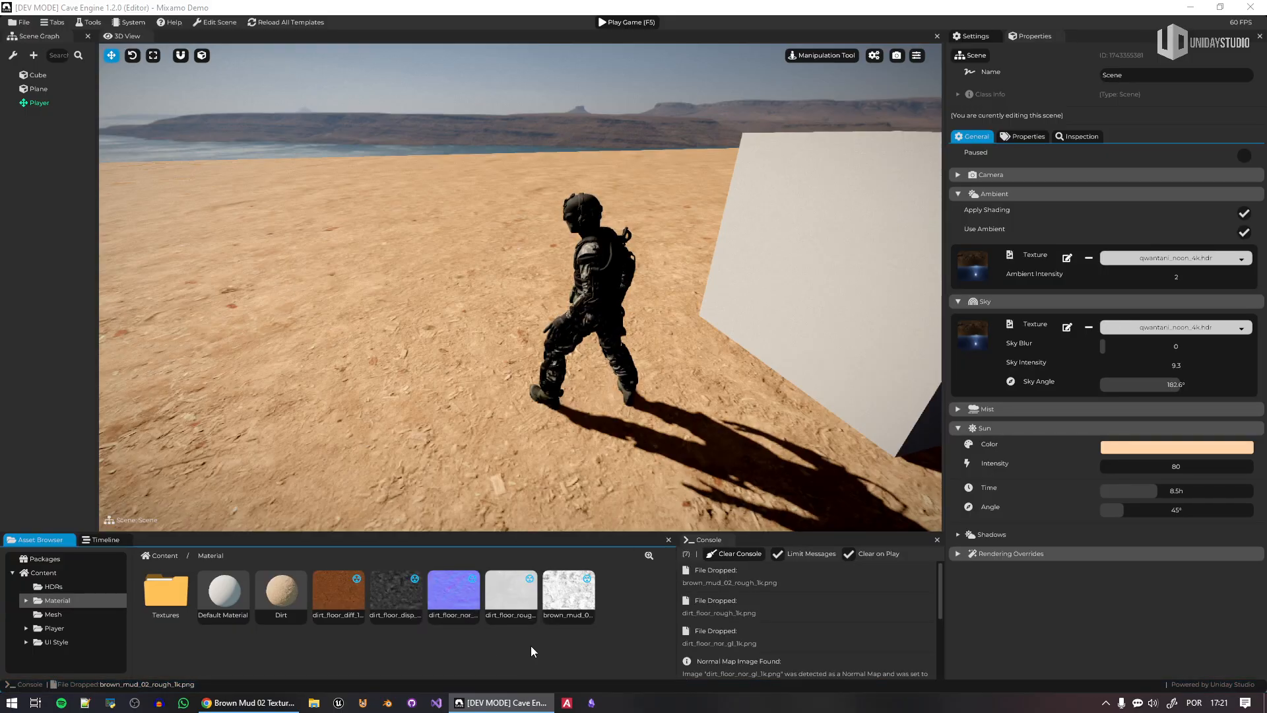
# Check the Textures subfolder, and delete the duplicate dirt_floor roughness, normal, displacement and diffuse textures from the Material folder
pyautogui.doubleClick(173, 588)
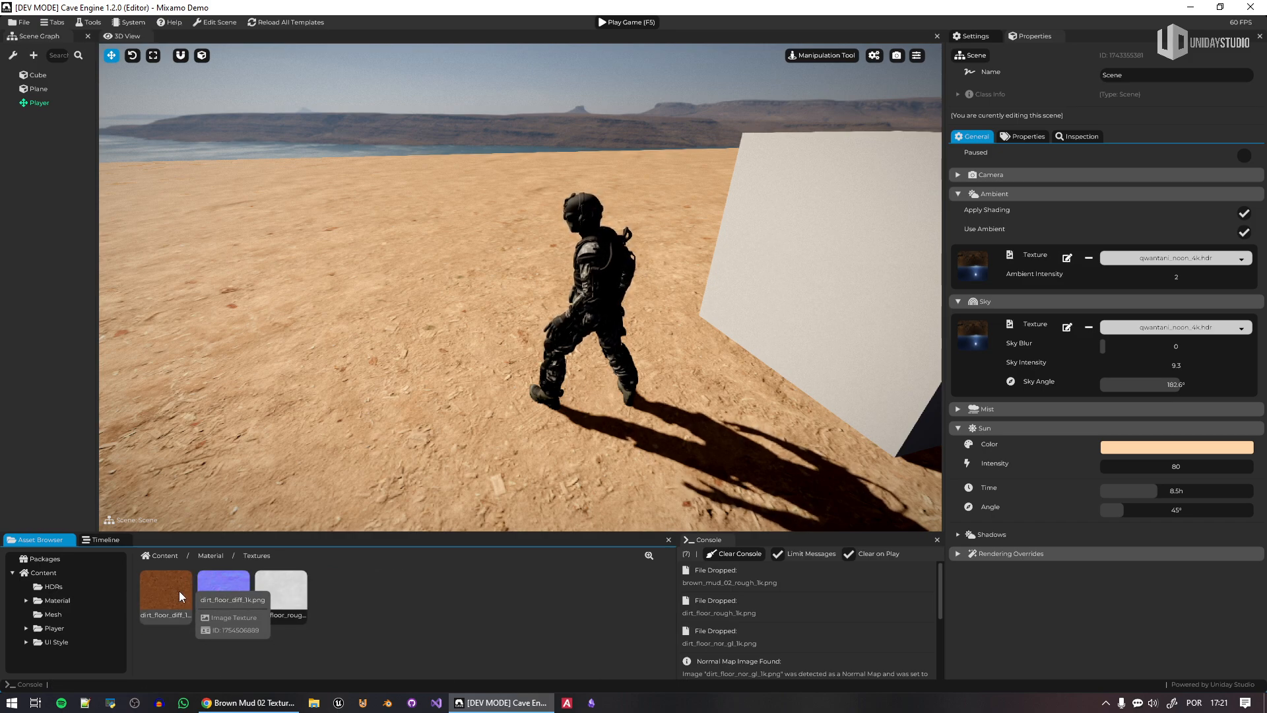
pyautogui.click(210, 555)
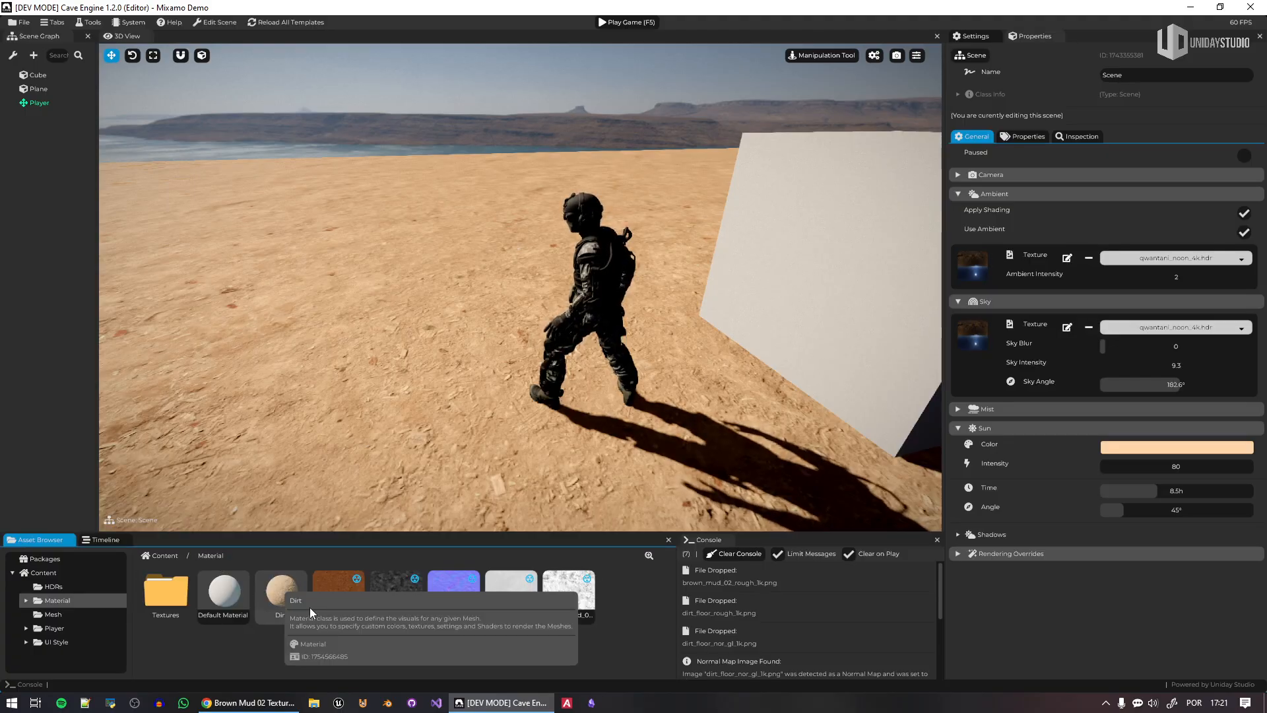
pyautogui.rightClick(493, 605)
pyautogui.click(522, 657)
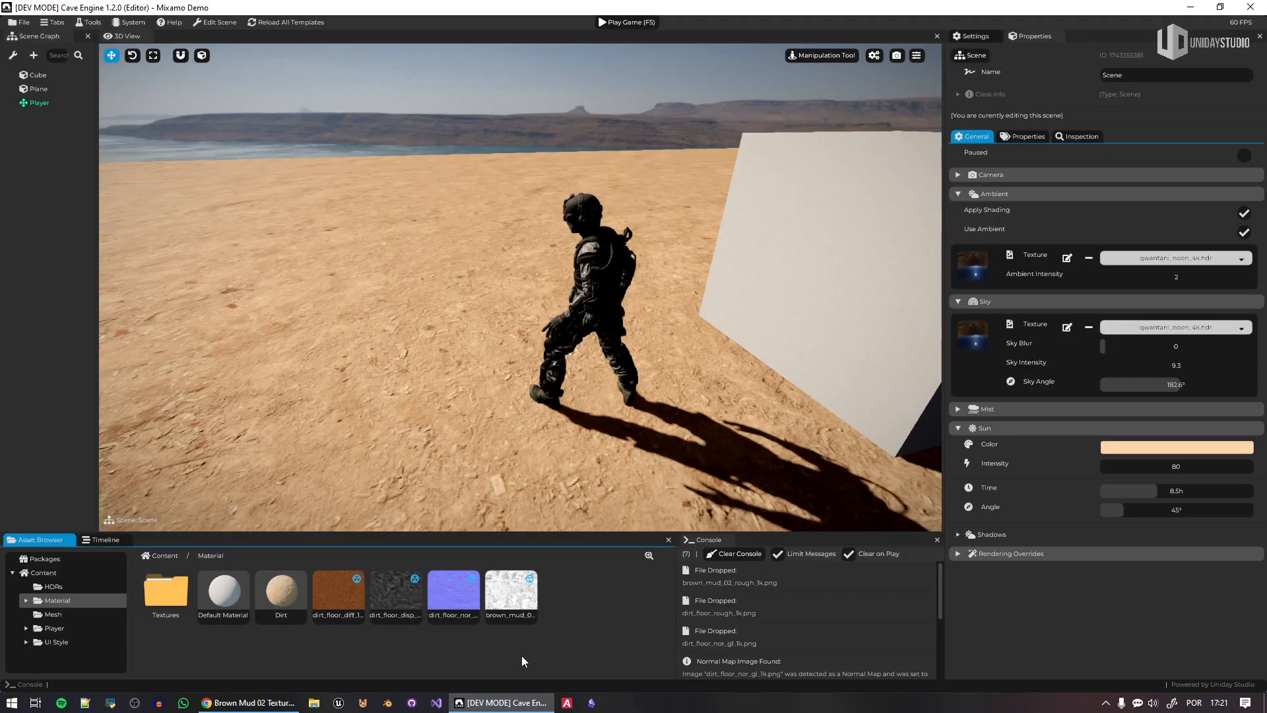
pyautogui.rightClick(469, 597)
pyautogui.click(479, 663)
pyautogui.rightClick(471, 599)
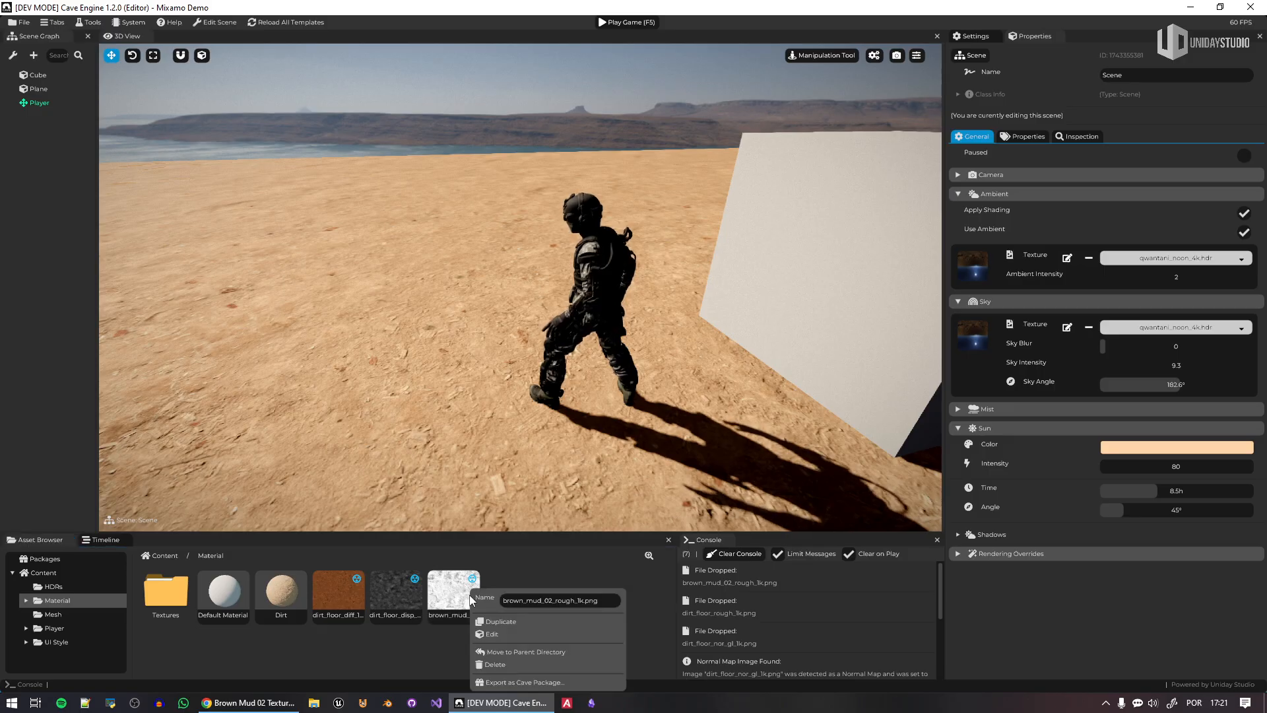
pyautogui.click(421, 648)
pyautogui.rightClick(394, 593)
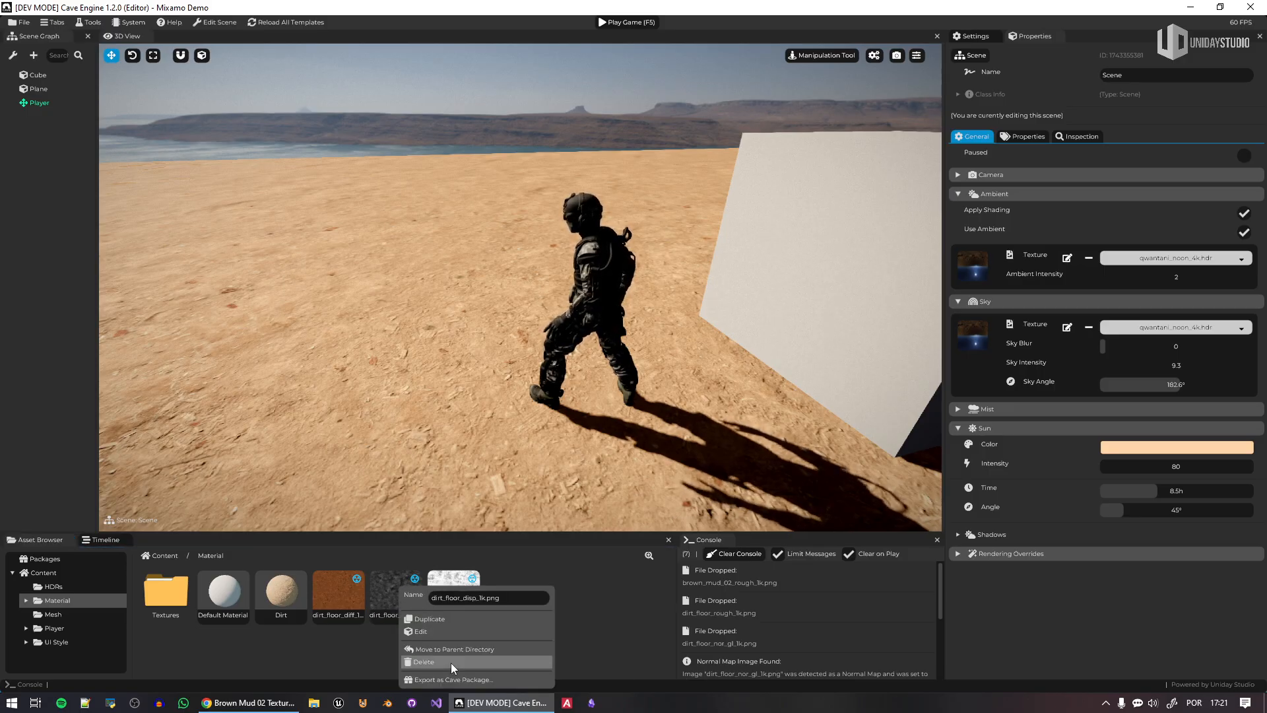
pyautogui.click(450, 662)
pyautogui.rightClick(349, 593)
pyautogui.click(395, 663)
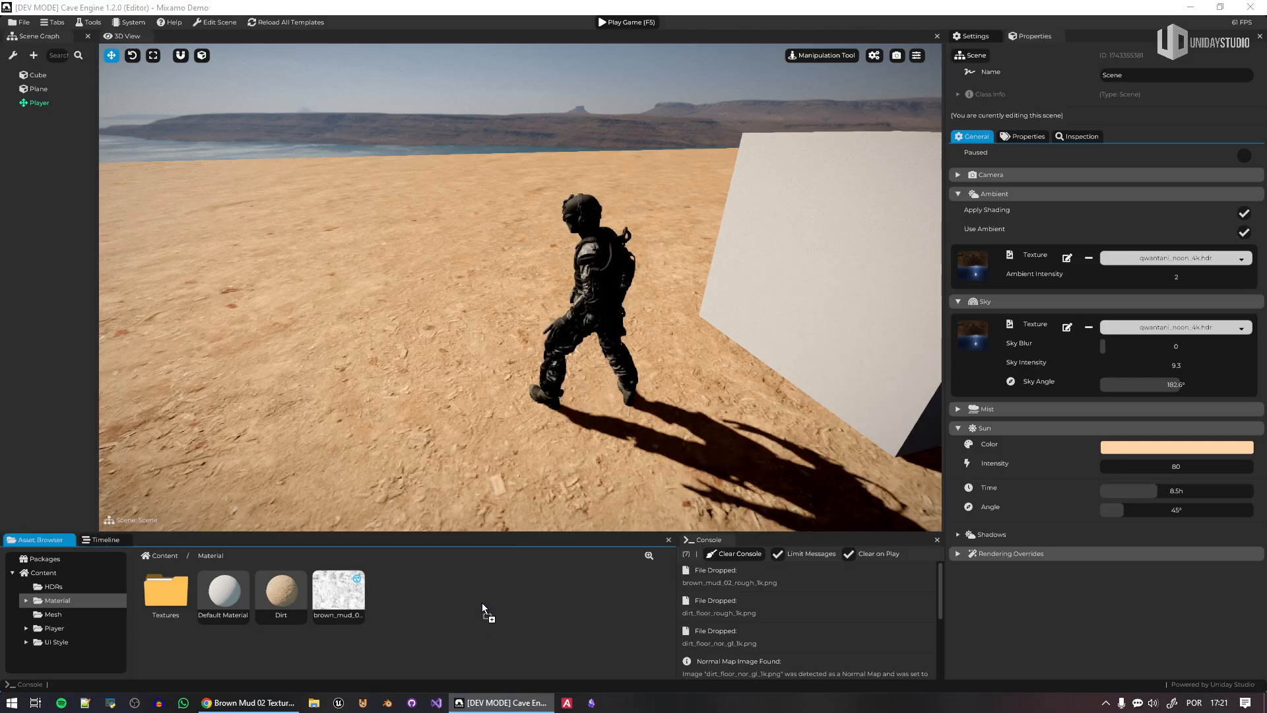
# Import the remaining brown_mud_02 textures and the gravelly_sand diffuse, roughness and normal textures into the Material folder
pyautogui.moveTo(482, 603); pyautogui.dragTo(482, 603)
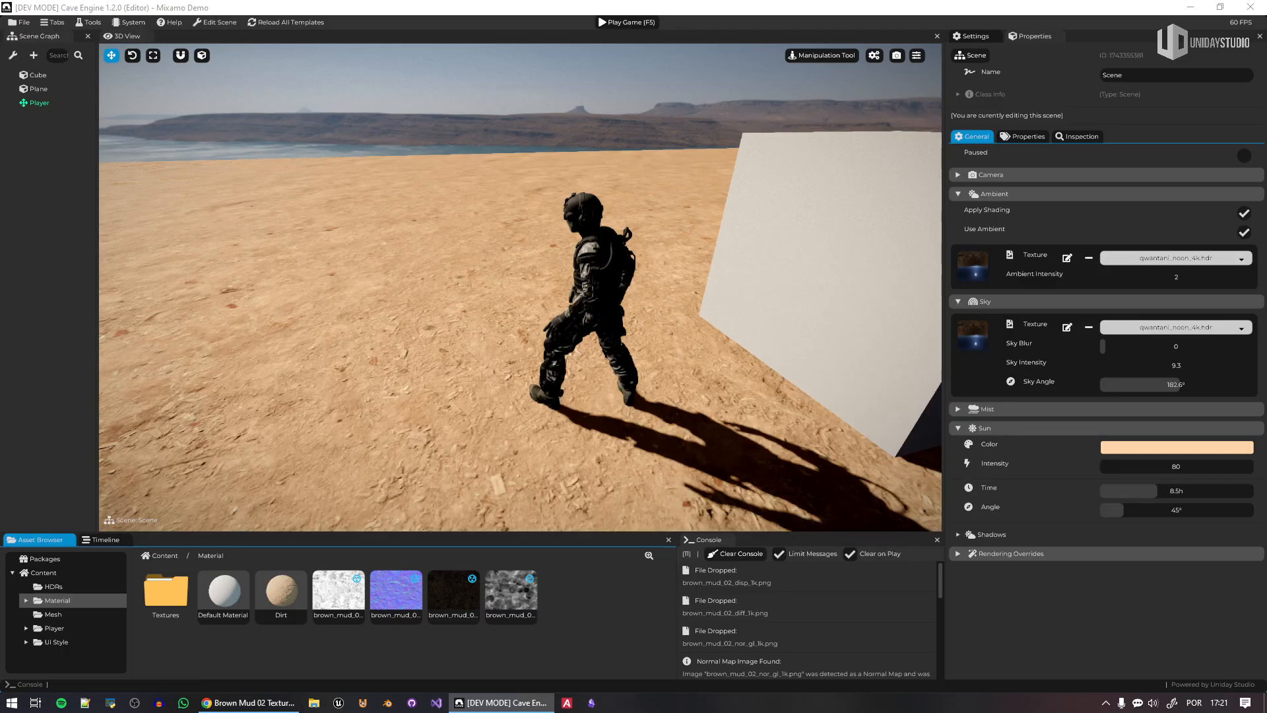
pyautogui.moveTo(534, 632); pyautogui.dragTo(576, 619)
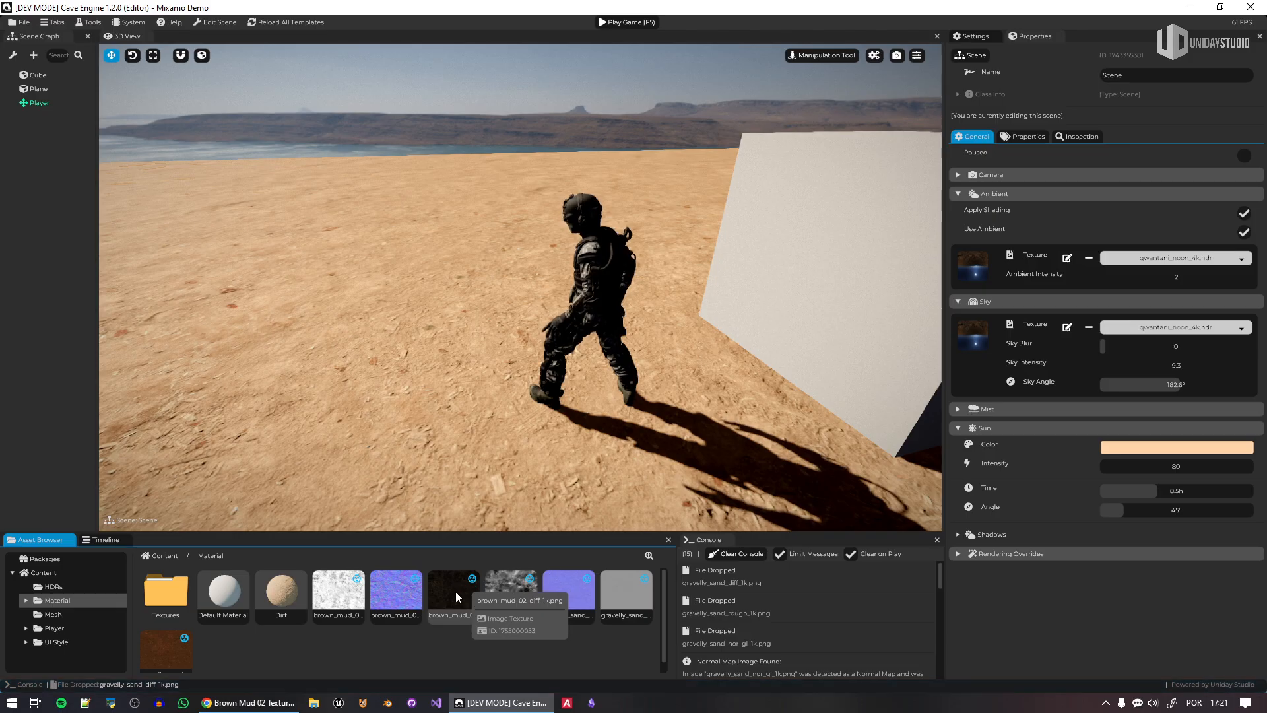
# Apply brown_mud_02_diff_1k.png to the ground and assign brown_mud_02_nor_gl_1k.png as normal map and brown_mud_02_rough_1k.png as roughness in its new material
pyautogui.moveTo(455, 591); pyautogui.dragTo(409, 354)
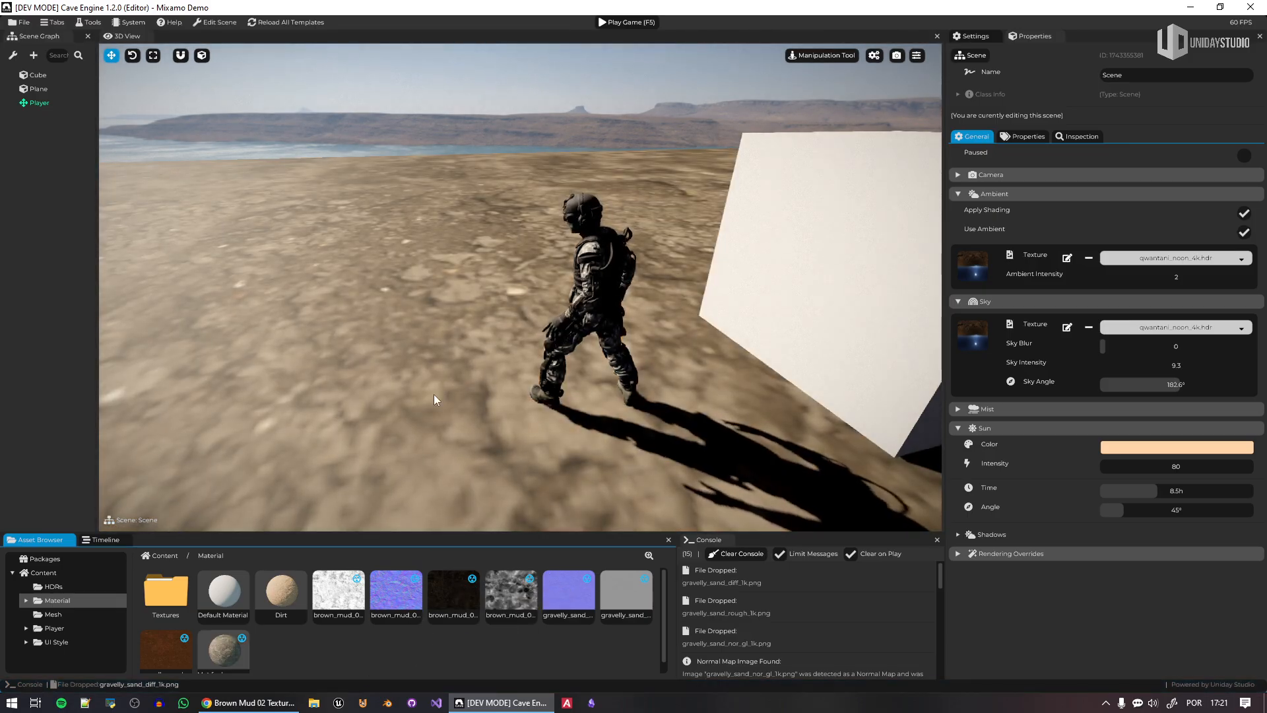
pyautogui.scroll(-1, 271, 667)
pyautogui.click(236, 642)
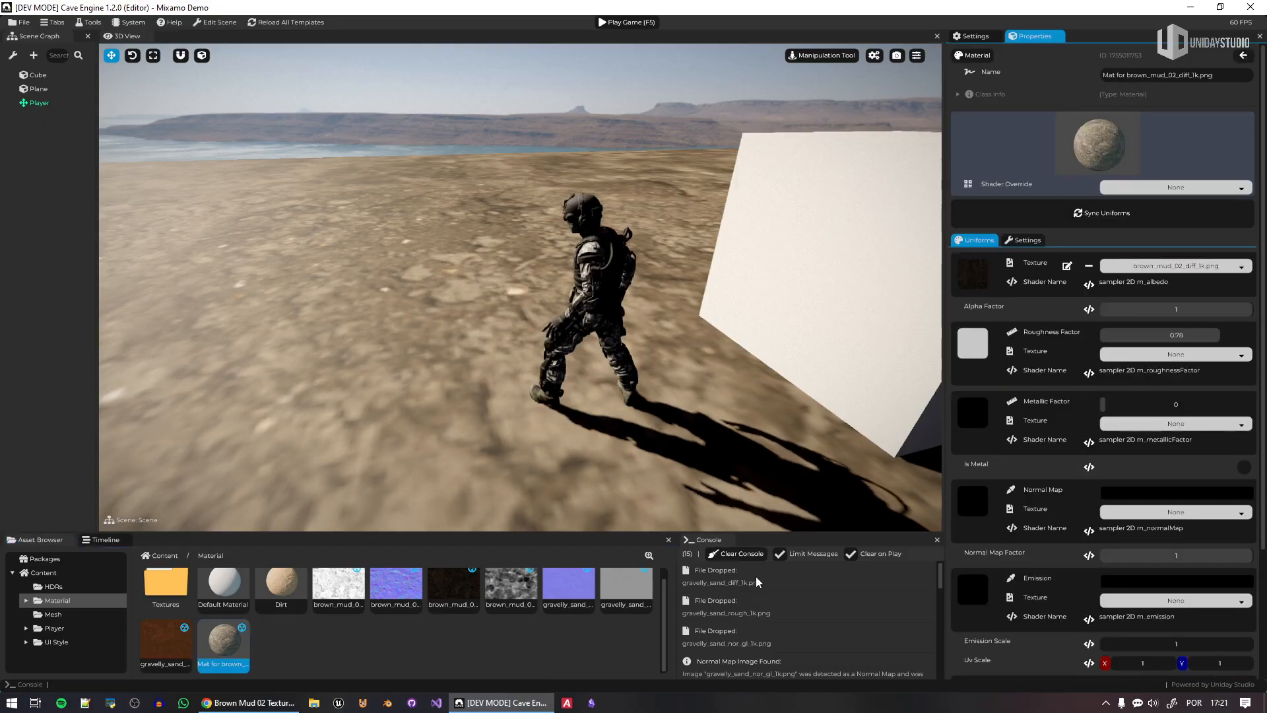
pyautogui.scroll(1, 362, 664)
pyautogui.moveTo(398, 599); pyautogui.dragTo(1158, 514)
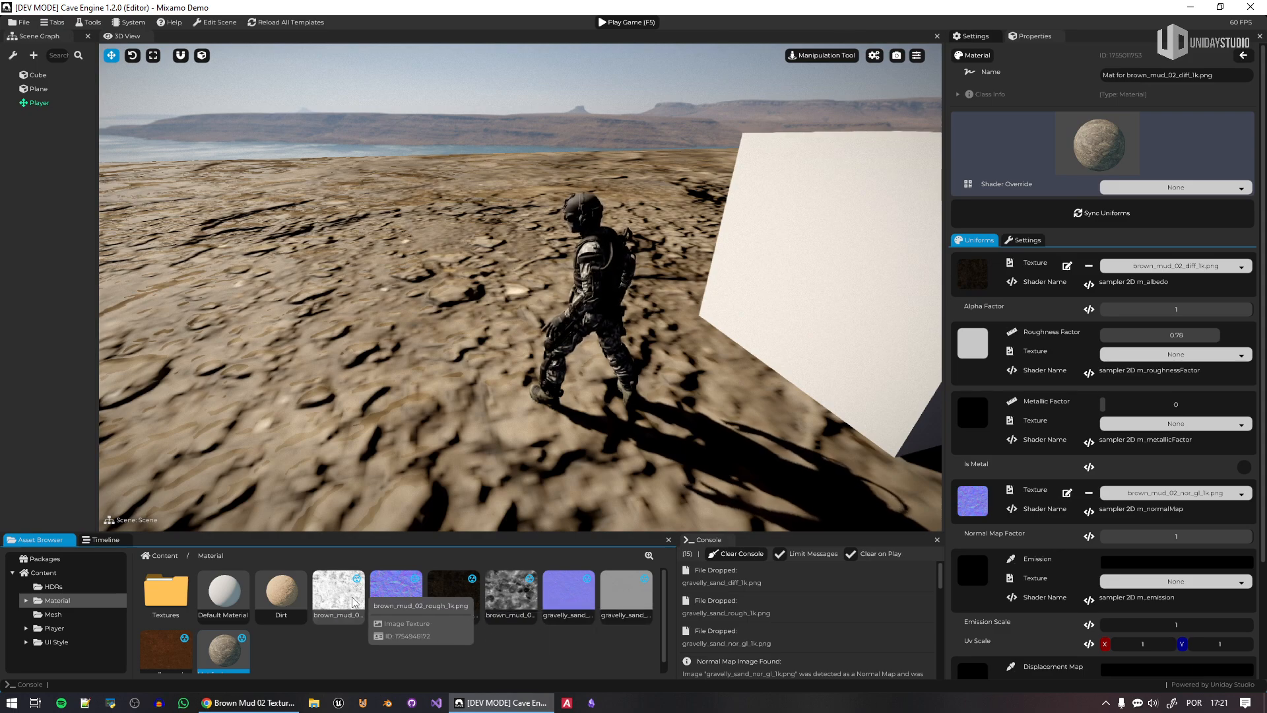
pyautogui.moveTo(340, 594); pyautogui.dragTo(1149, 357)
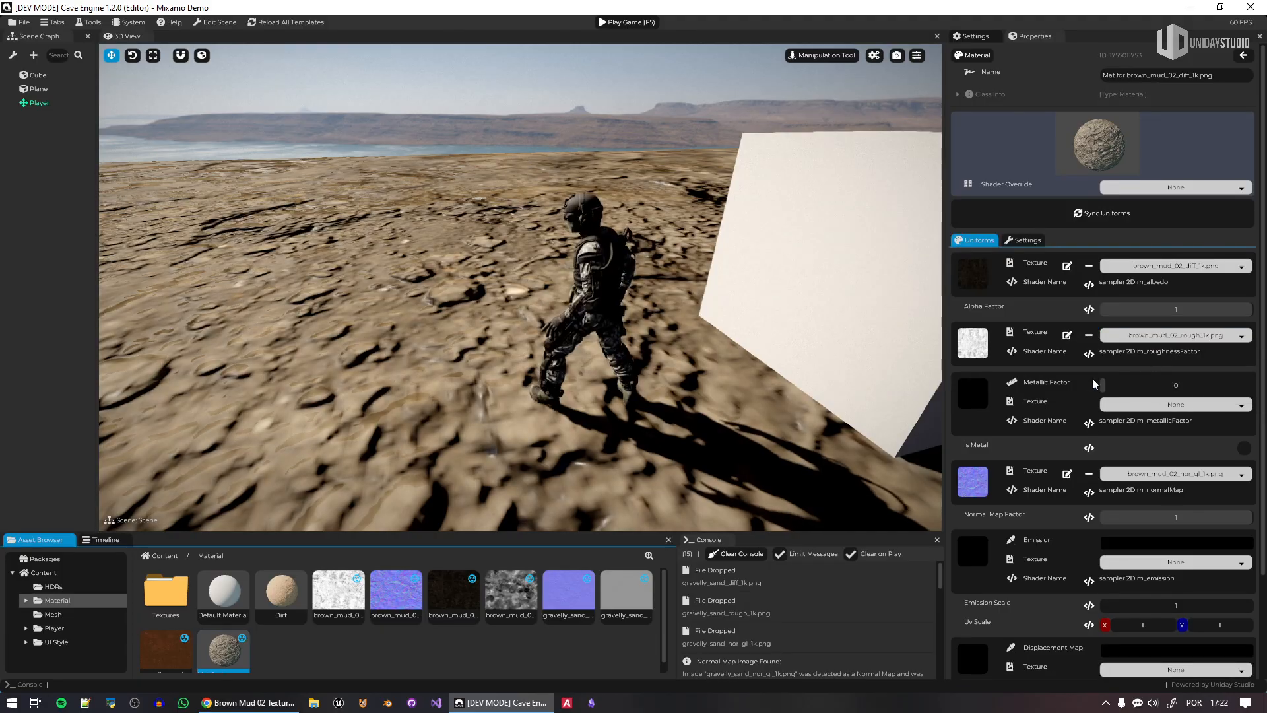
# Set the brown mud material's UV scale to 5 in both X and Y
pyautogui.moveTo(719, 330); pyautogui.dragTo(739, 343, button='right')
pyautogui.press('w')
pyautogui.press('a')
pyautogui.write('s')
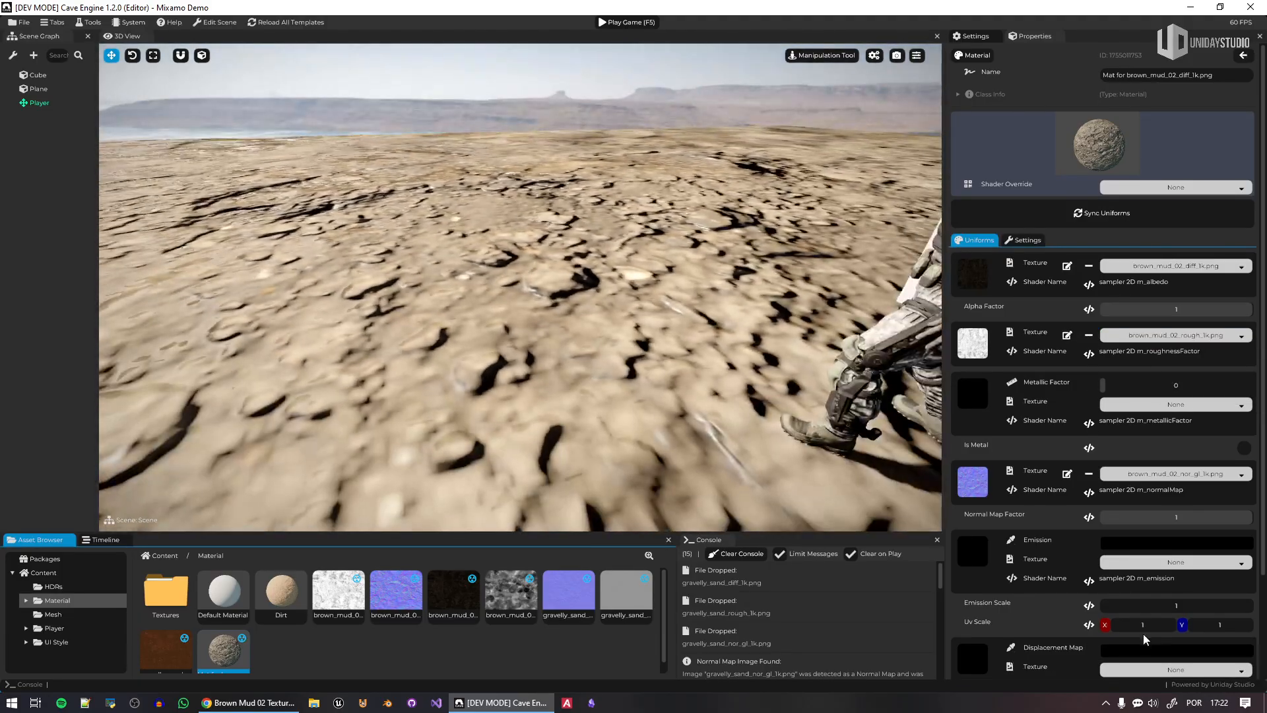
pyautogui.write('5')
pyautogui.press('Tab')
pyautogui.write('5')
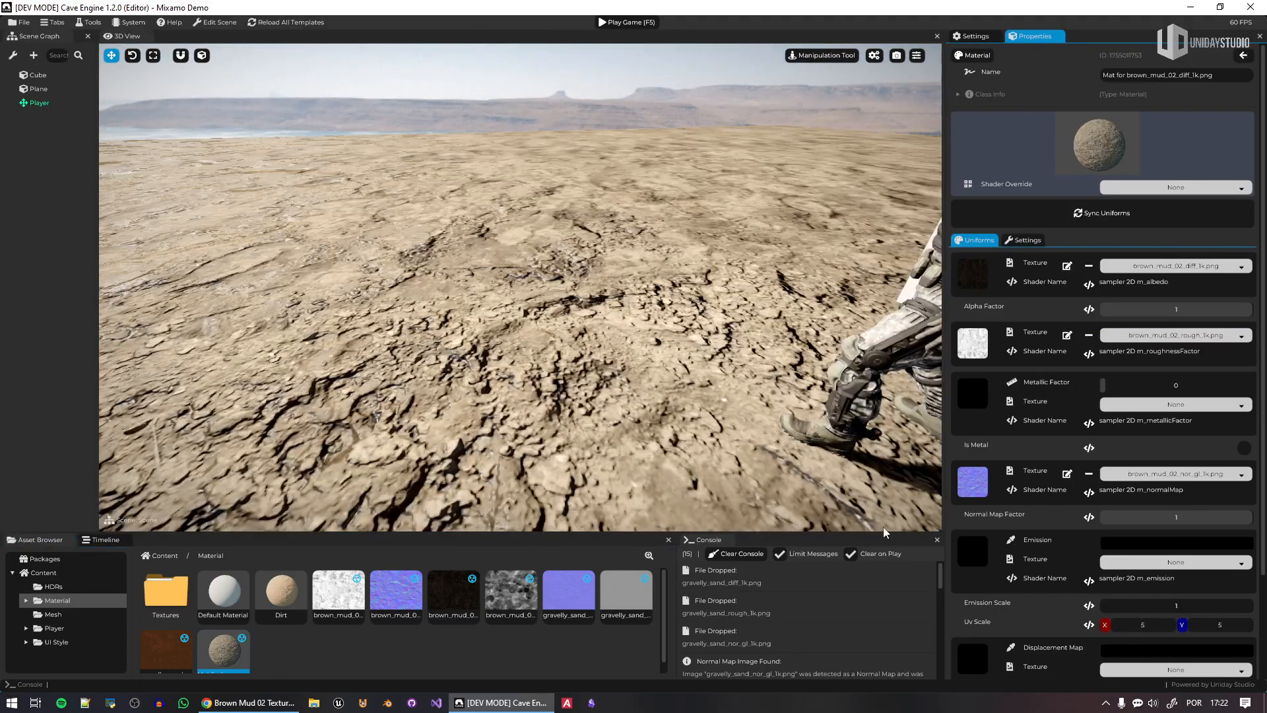
# Assign brown_mud_02_disp_1k.png as the brown mud material's displacement map and set the displacement factor to about 0.0139
pyautogui.press('s')
pyautogui.moveTo(779, 428)
pyautogui.mouseDown(button='right')
pyautogui.moveTo(815, 439)
pyautogui.moveTo(802, 436)
pyautogui.moveTo(818, 426)
pyautogui.moveTo(802, 435)
pyautogui.mouseUp(button='right')
pyautogui.press('w')
pyautogui.press('w')
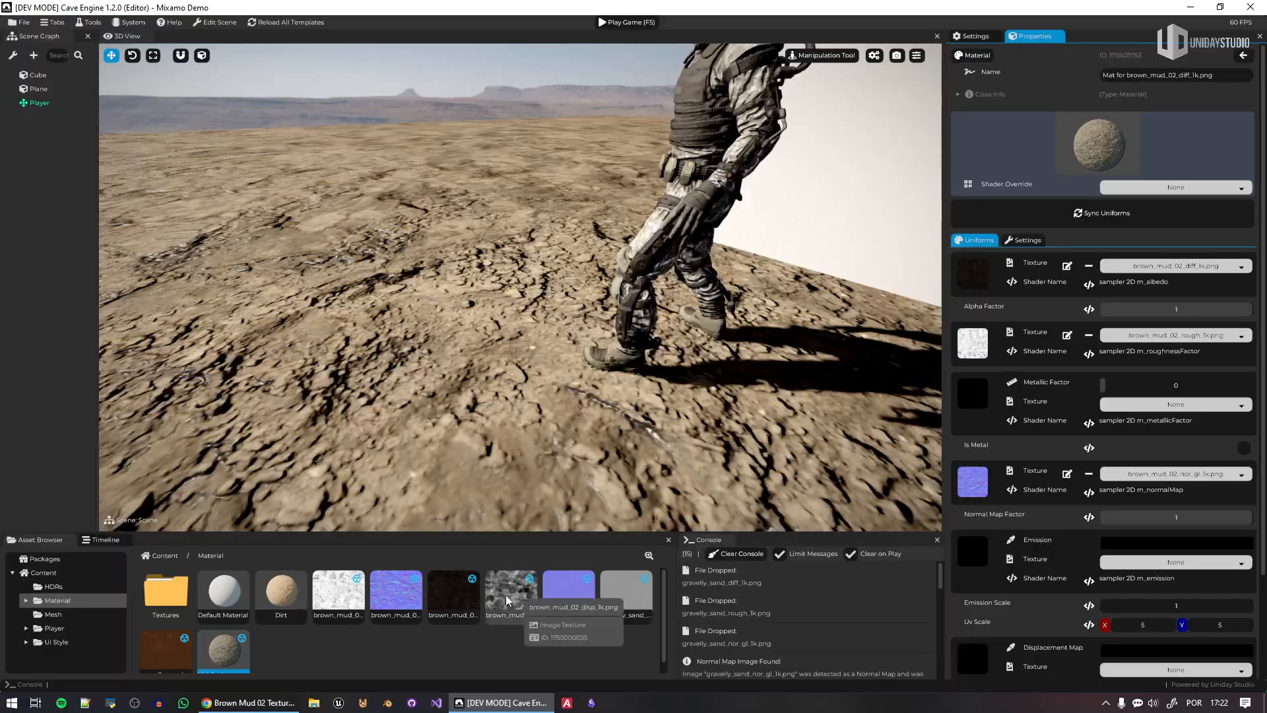
pyautogui.scroll(-3, 1122, 596)
pyautogui.moveTo(511, 594); pyautogui.dragTo(1125, 548)
pyautogui.moveTo(1106, 589)
pyautogui.mouseDown()
pyautogui.moveTo(1124, 608)
pyautogui.moveTo(1111, 608)
pyautogui.mouseUp()
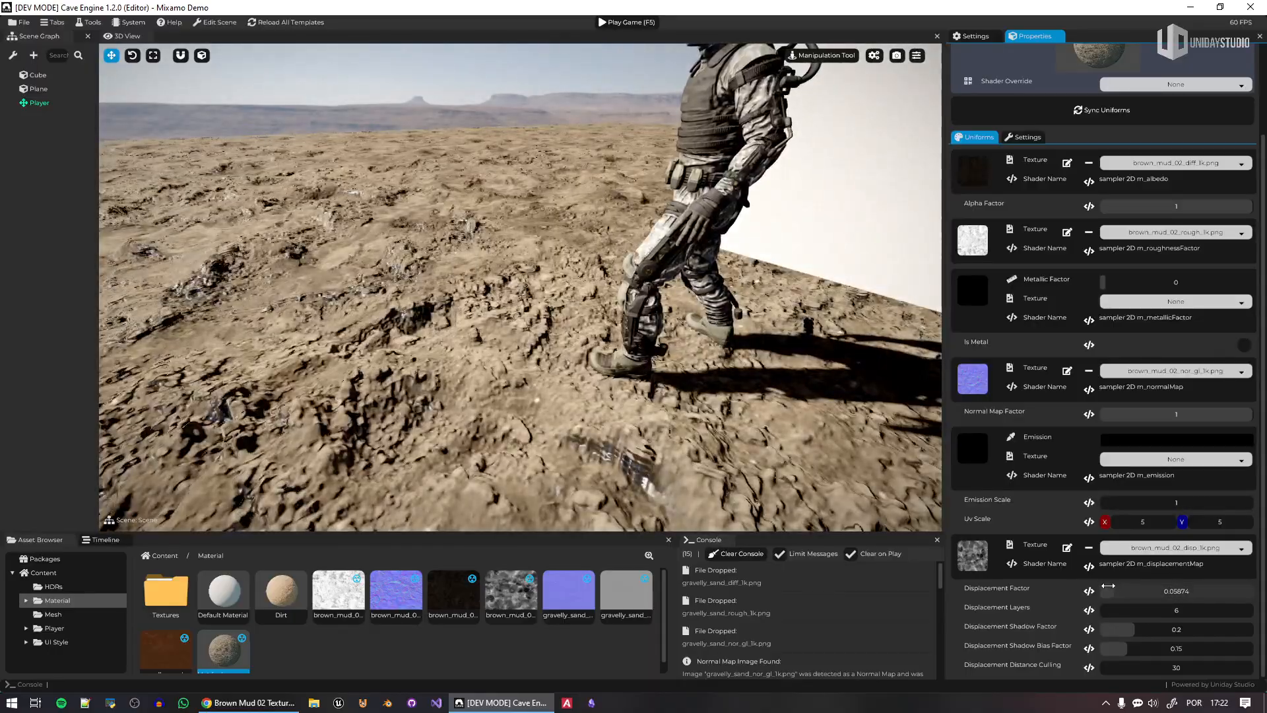
pyautogui.moveTo(1108, 591); pyautogui.dragTo(1105, 589)
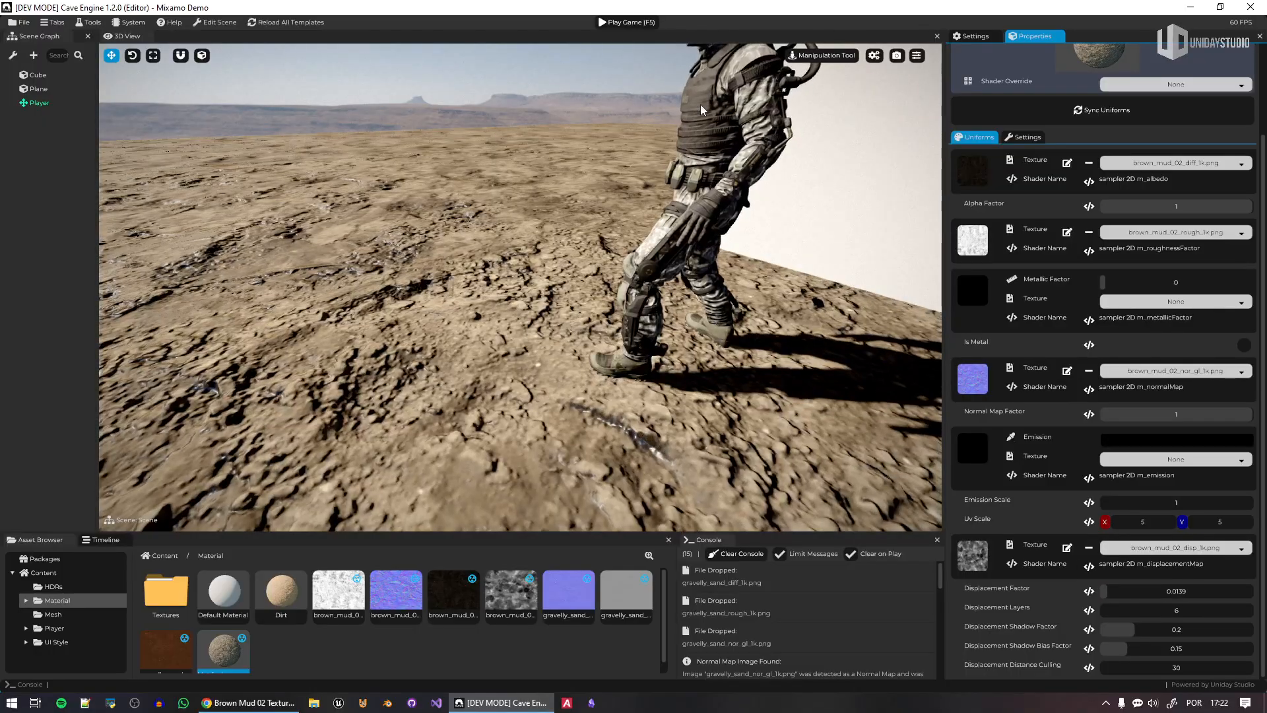
# Run the game, walk the character around to examine the brown mud ground, and stop the game
pyautogui.click(628, 22)
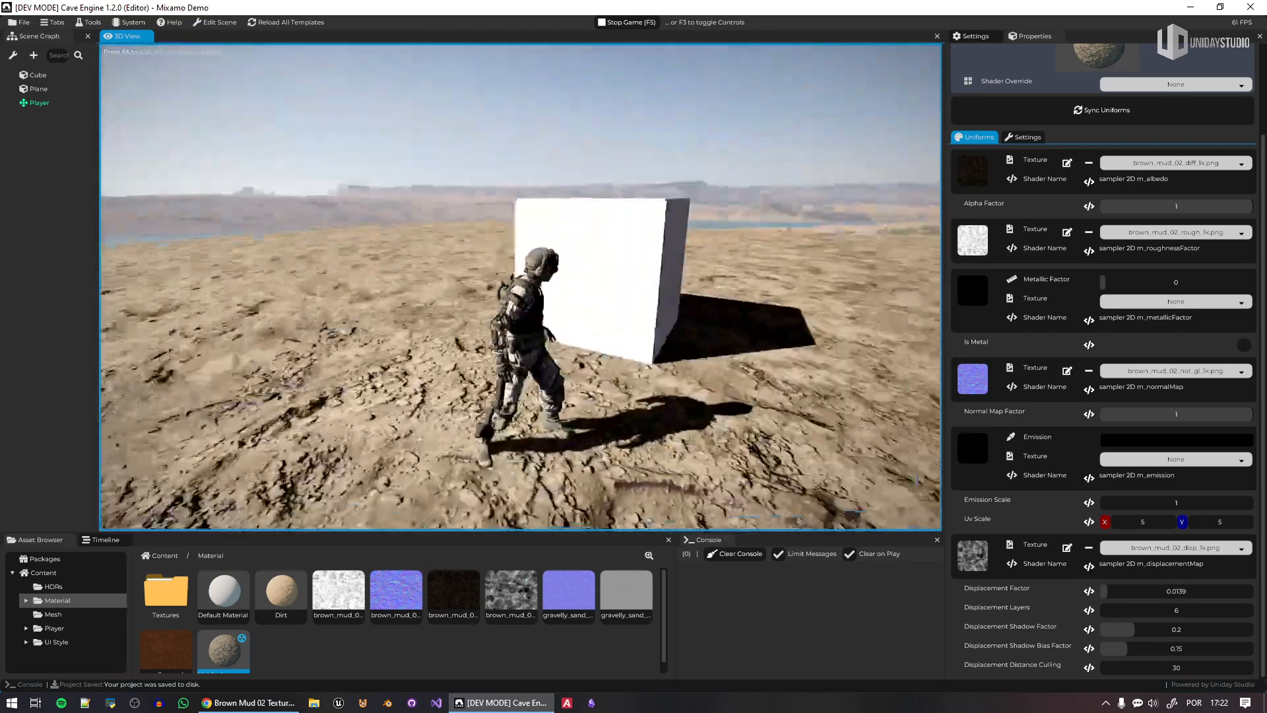
pyautogui.press('a')
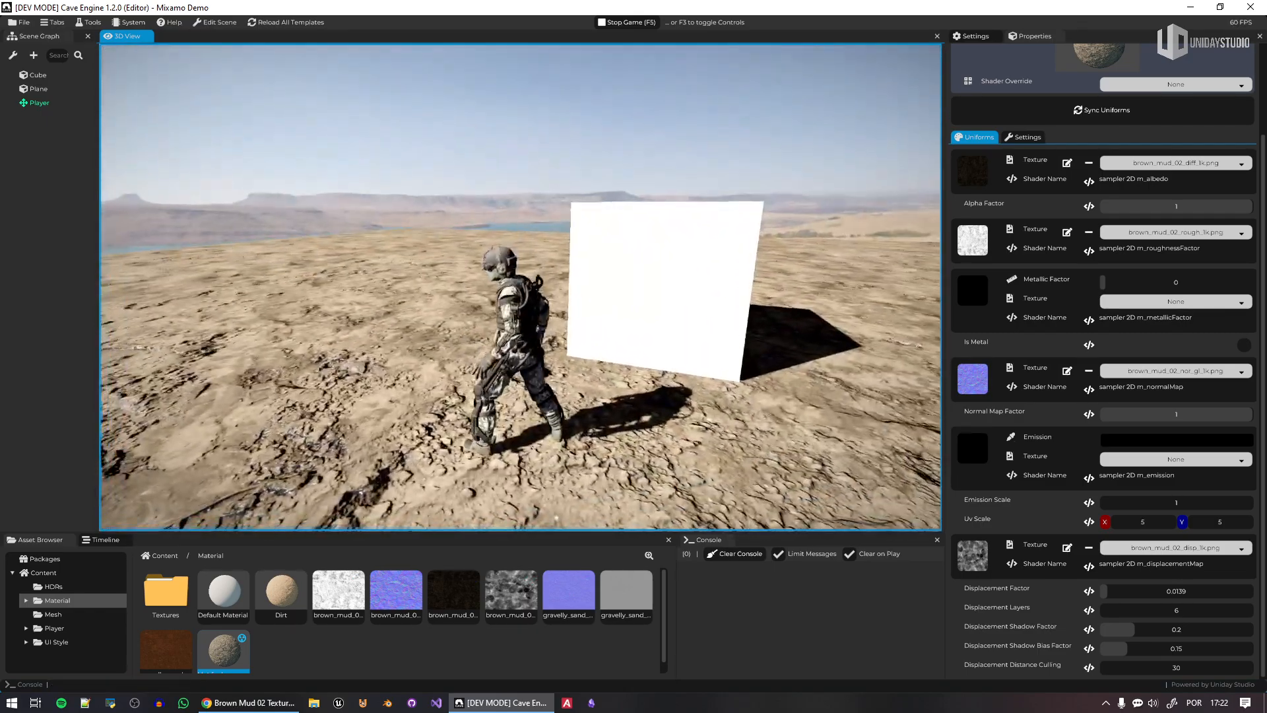
pyautogui.press('d')
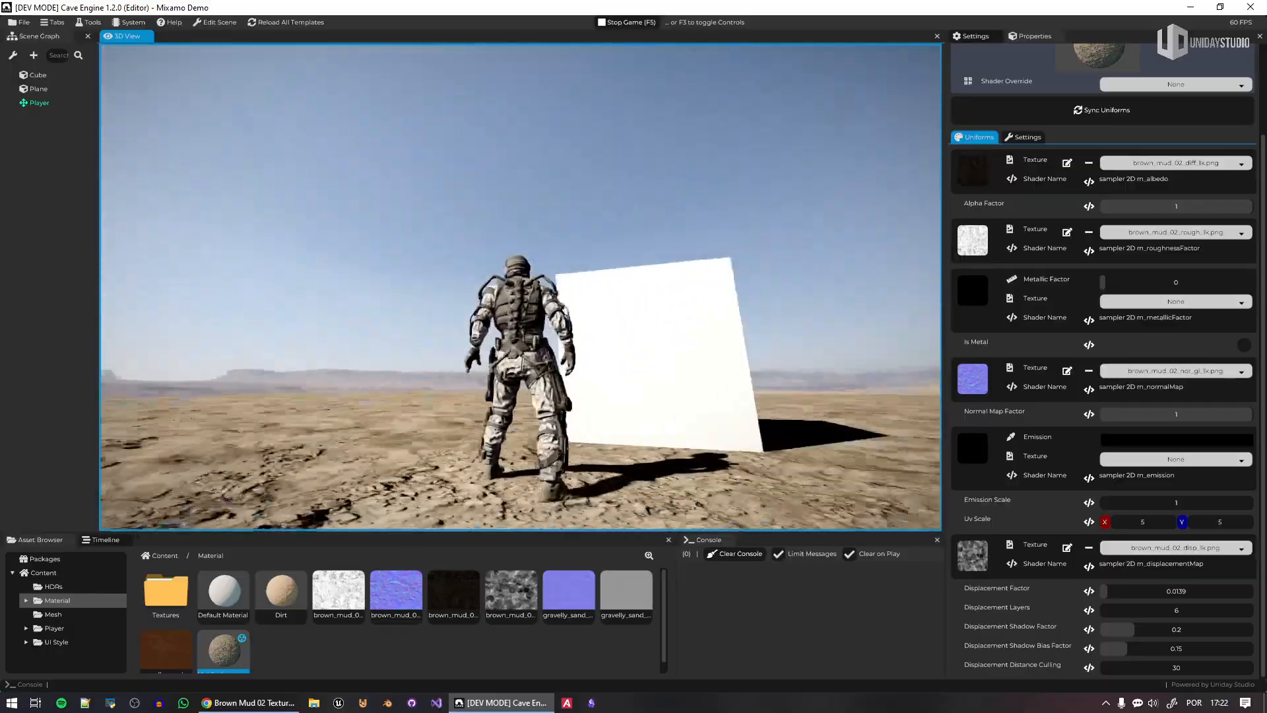
pyautogui.press('w')
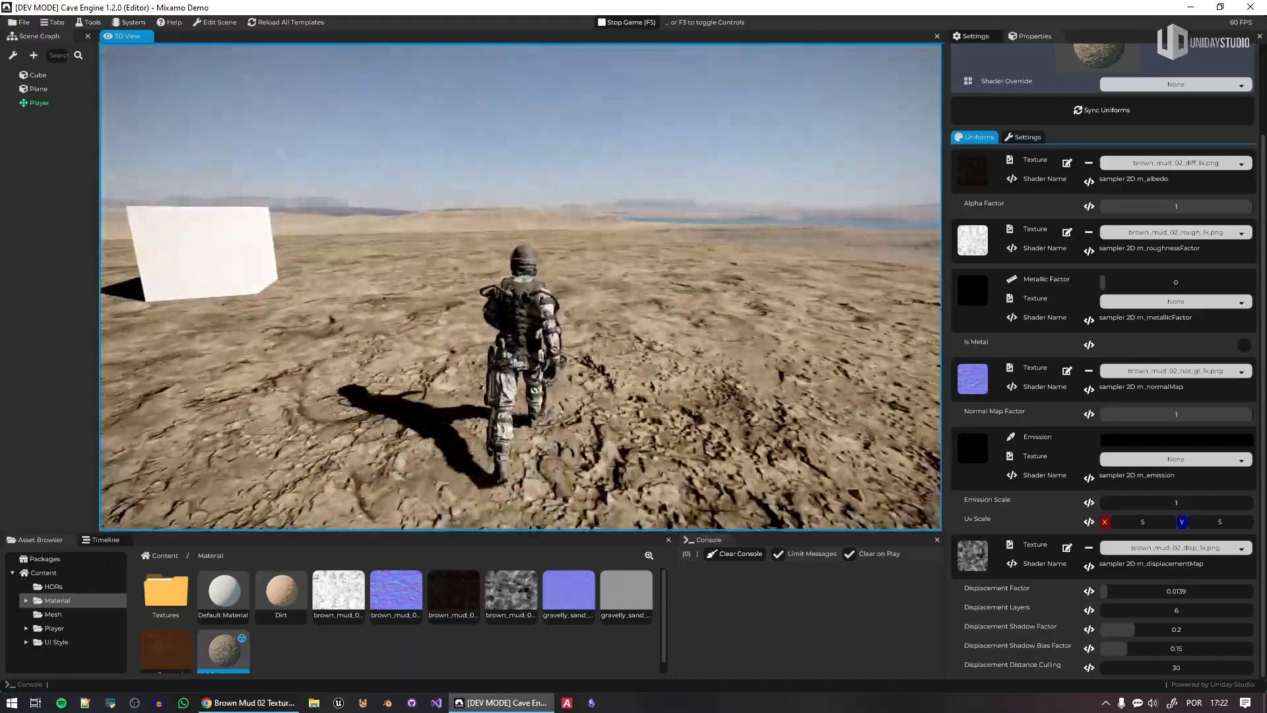
pyautogui.press('d')
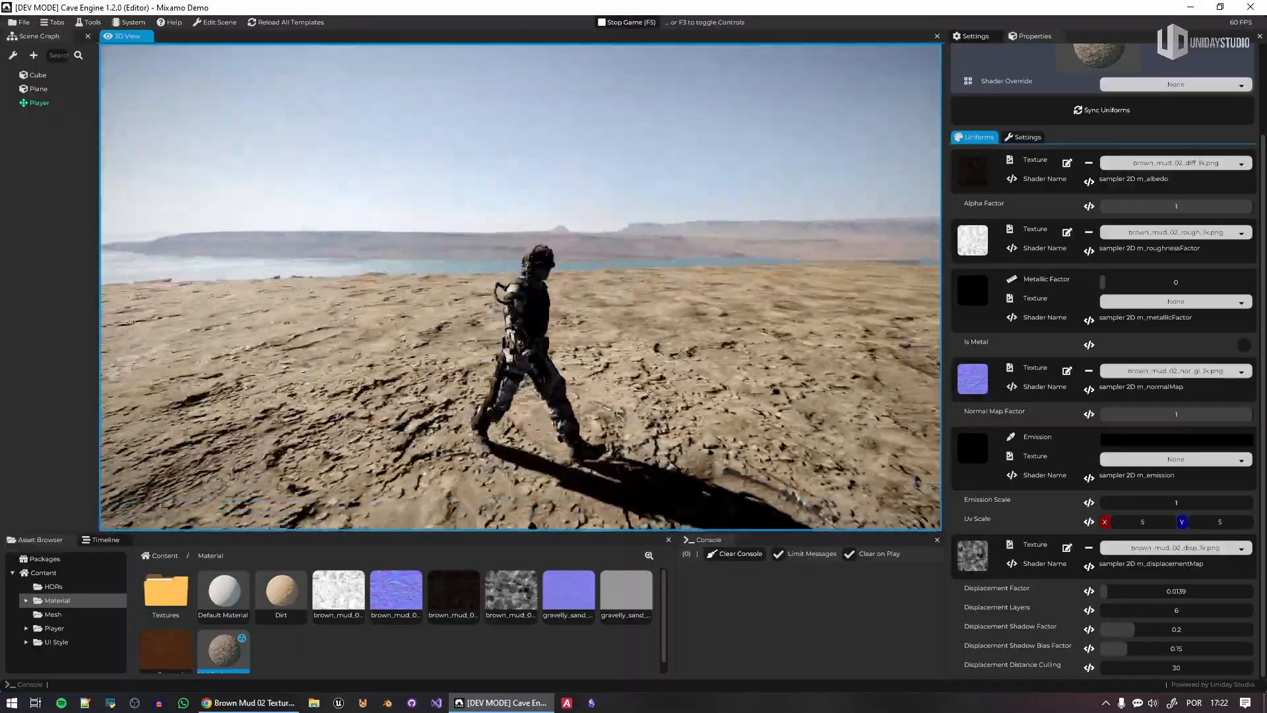
pyautogui.press('w')
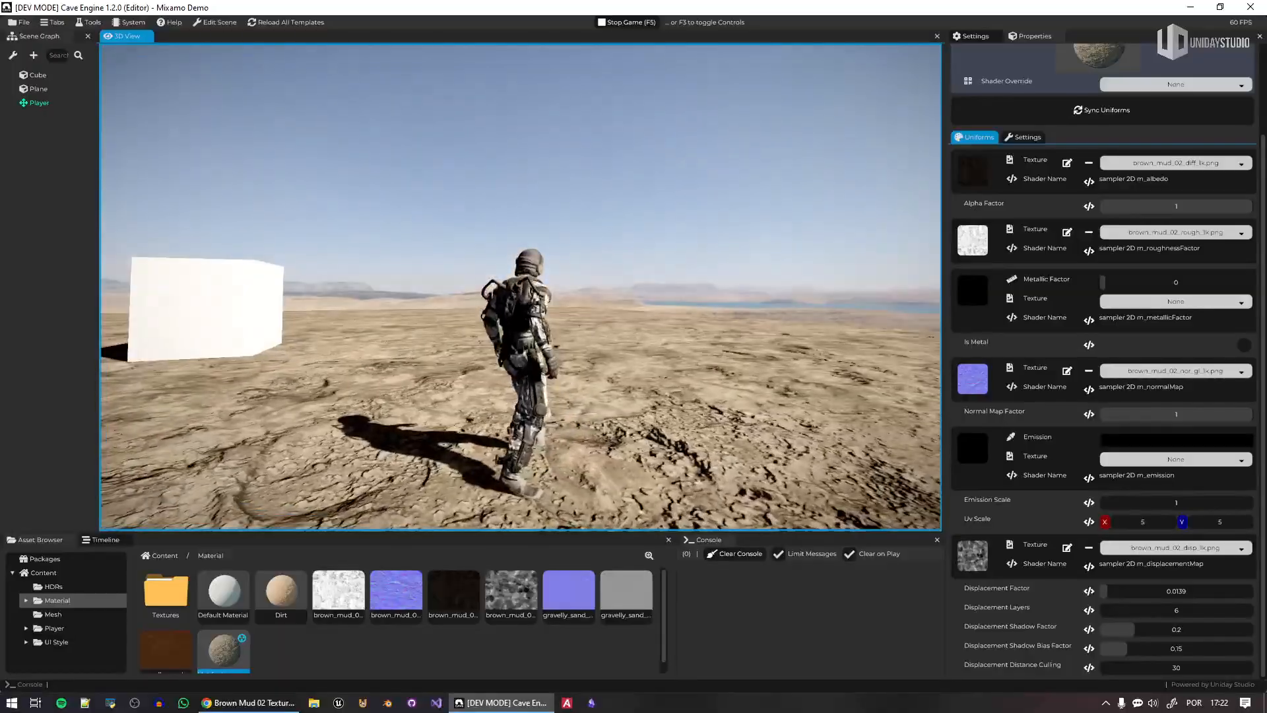
pyautogui.press('F5')
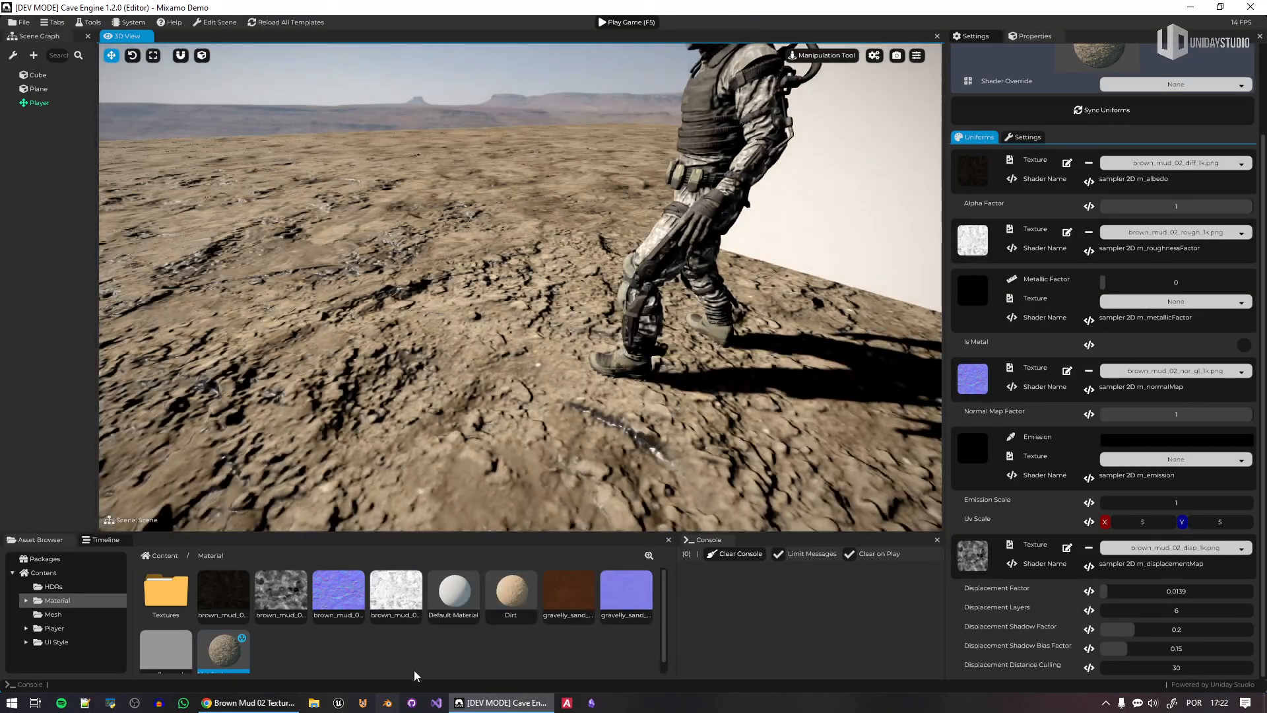
# Move the four brown_mud_02 textures into the Textures folder and apply gravelly_sand_diff_1k.png to the ground
pyautogui.click(410, 646)
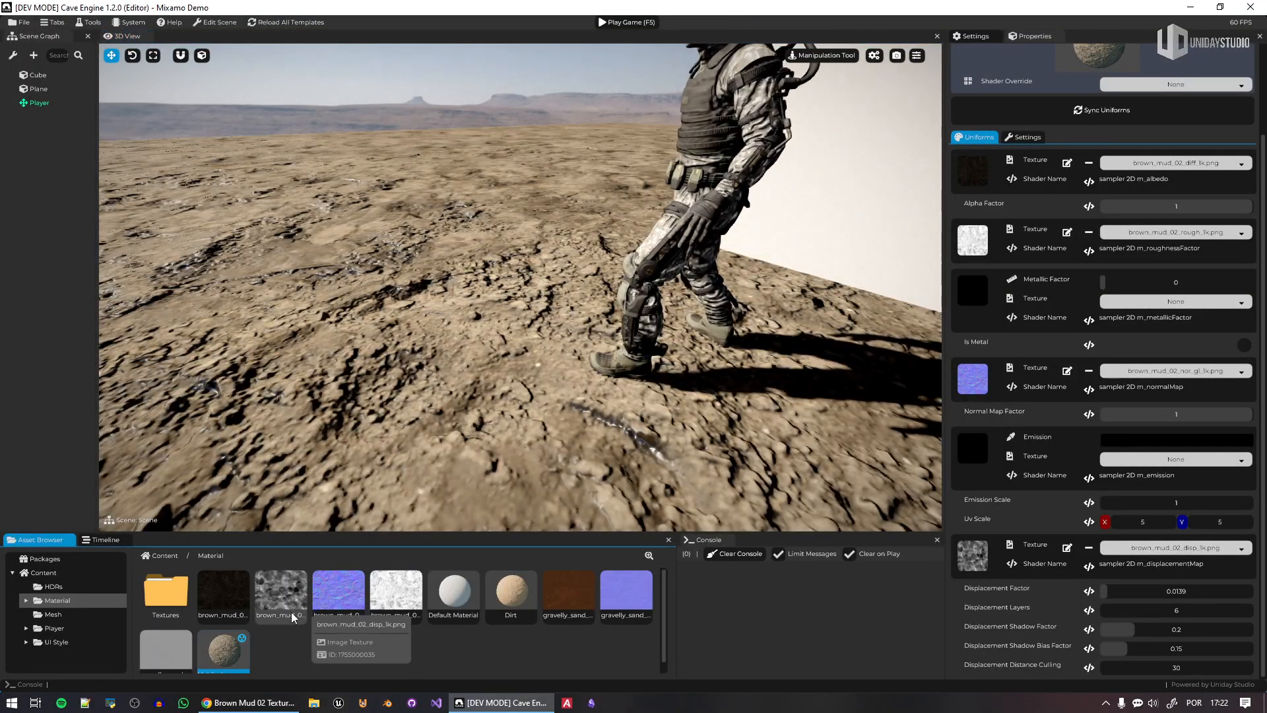
pyautogui.moveTo(239, 590); pyautogui.dragTo(168, 594)
pyautogui.rightClick(353, 589)
pyautogui.click(392, 612)
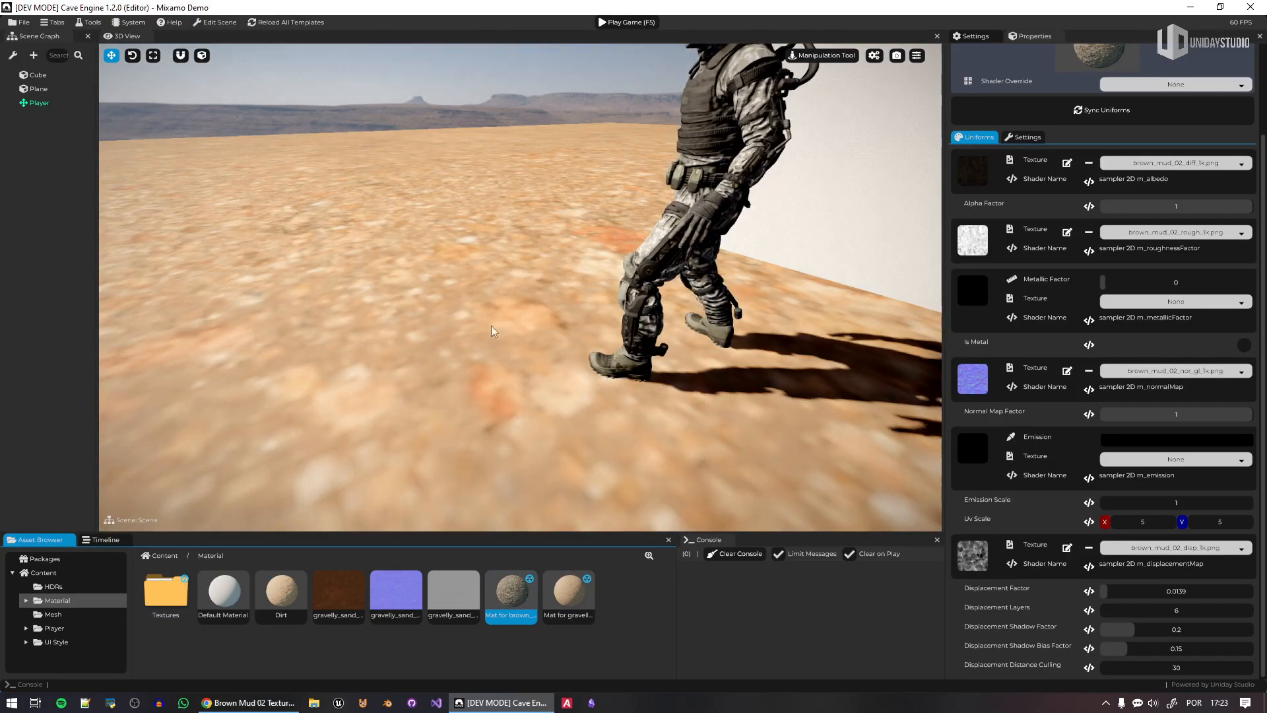
# In the gravelly sand material, set the UV scale to 5 by 5 and assign gravelly_sand_nor_gl_1k.png as normal map and gravelly_sand_rough_1k.png as roughness
pyautogui.click(568, 594)
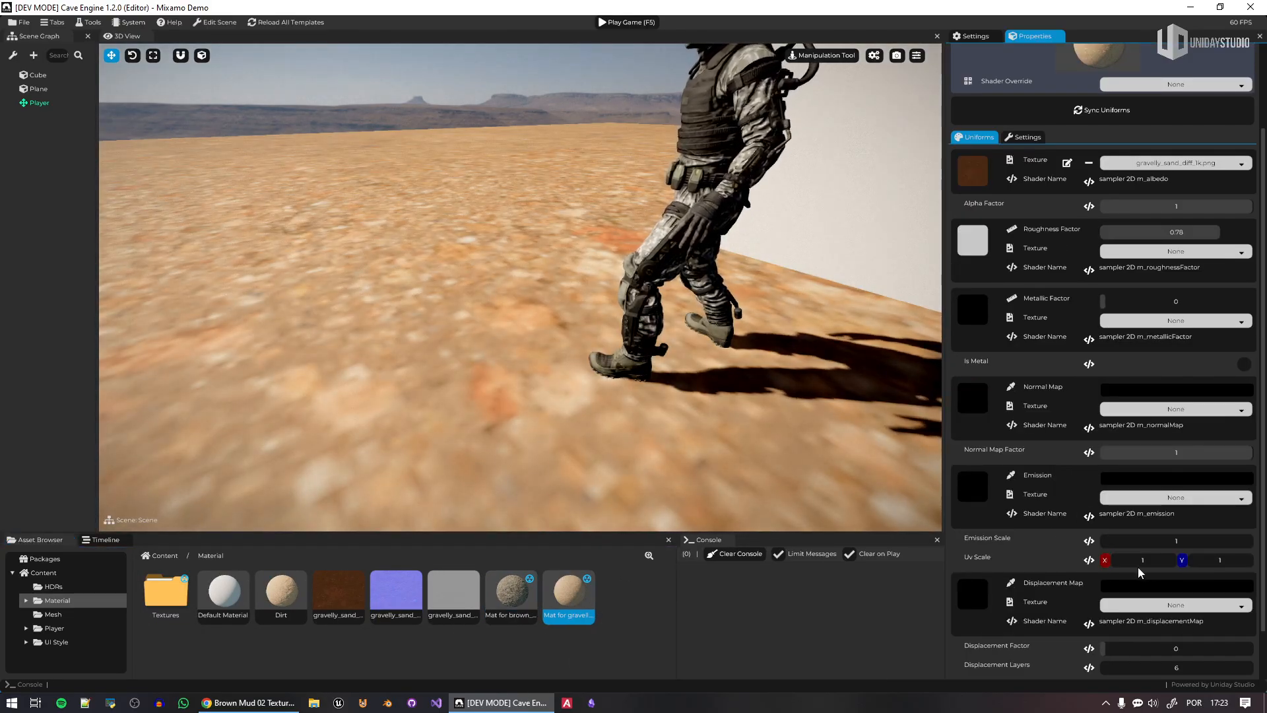
pyautogui.write('5')
pyautogui.press('Tab')
pyautogui.write('5')
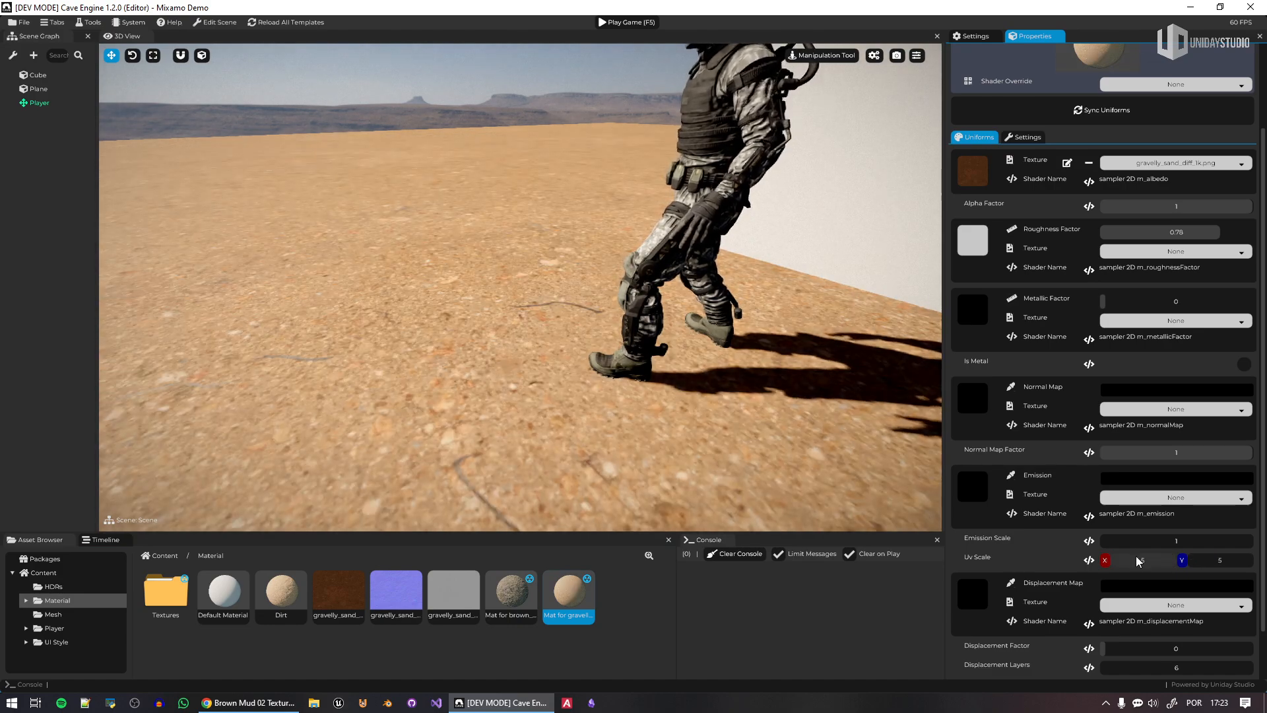
pyautogui.moveTo(396, 591); pyautogui.dragTo(1131, 415)
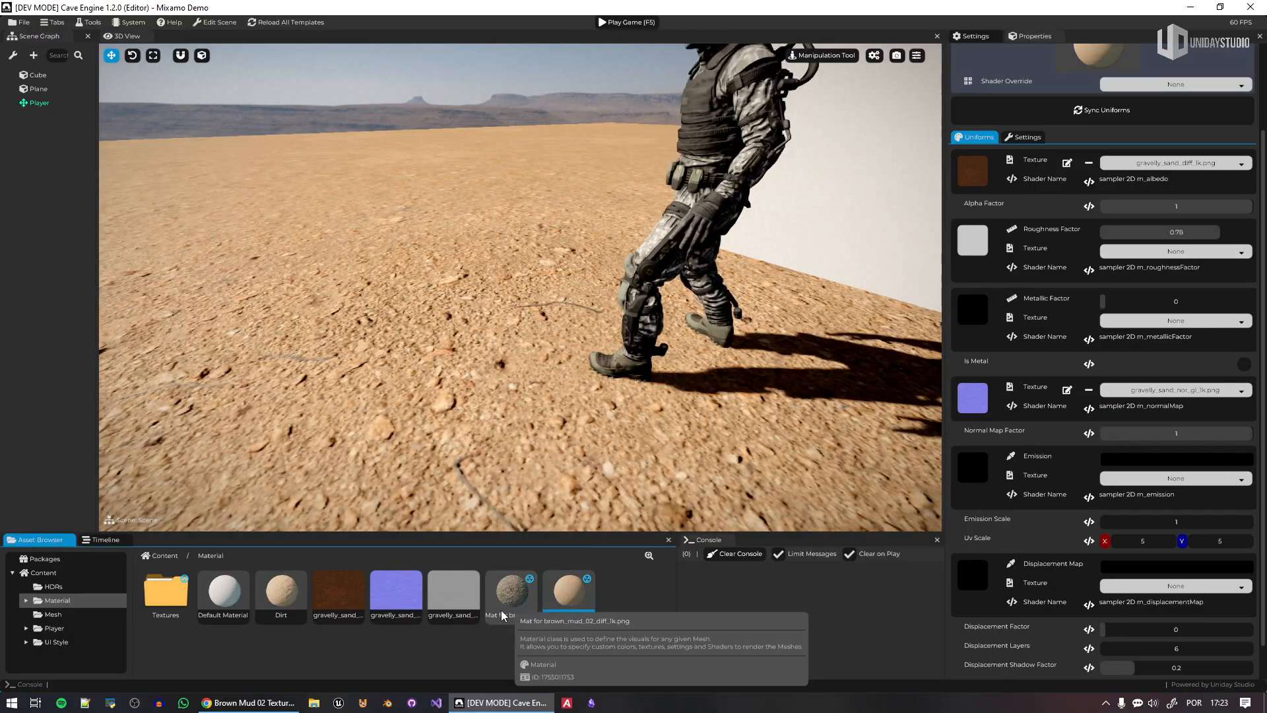
pyautogui.moveTo(453, 591); pyautogui.dragTo(1202, 300)
pyautogui.moveTo(1209, 256); pyautogui.dragTo(1210, 256)
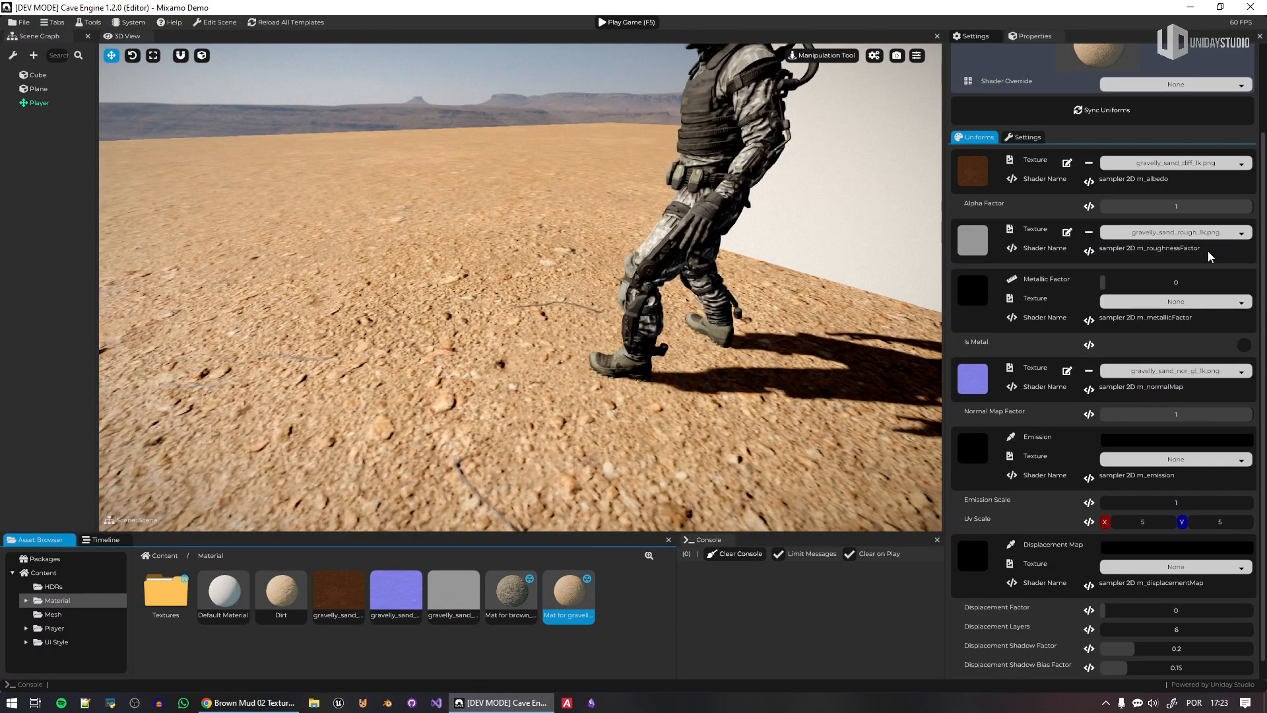
# Examine the gravelly sand ground around the character, run the game to test it while walking, and stop the game
pyautogui.scroll(-5, 674, 355)
pyautogui.moveTo(674, 355); pyautogui.dragTo(620, 331, button='middle')
pyautogui.scroll(5, 620, 331)
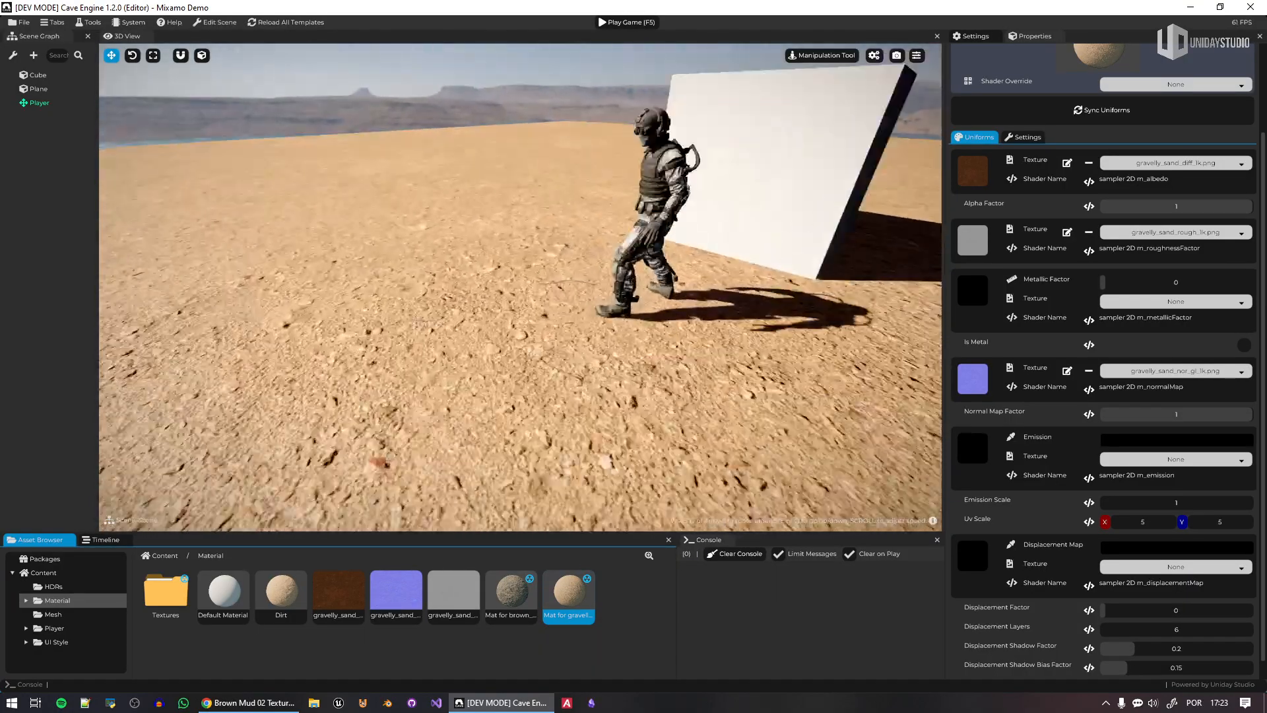
pyautogui.press('F5')
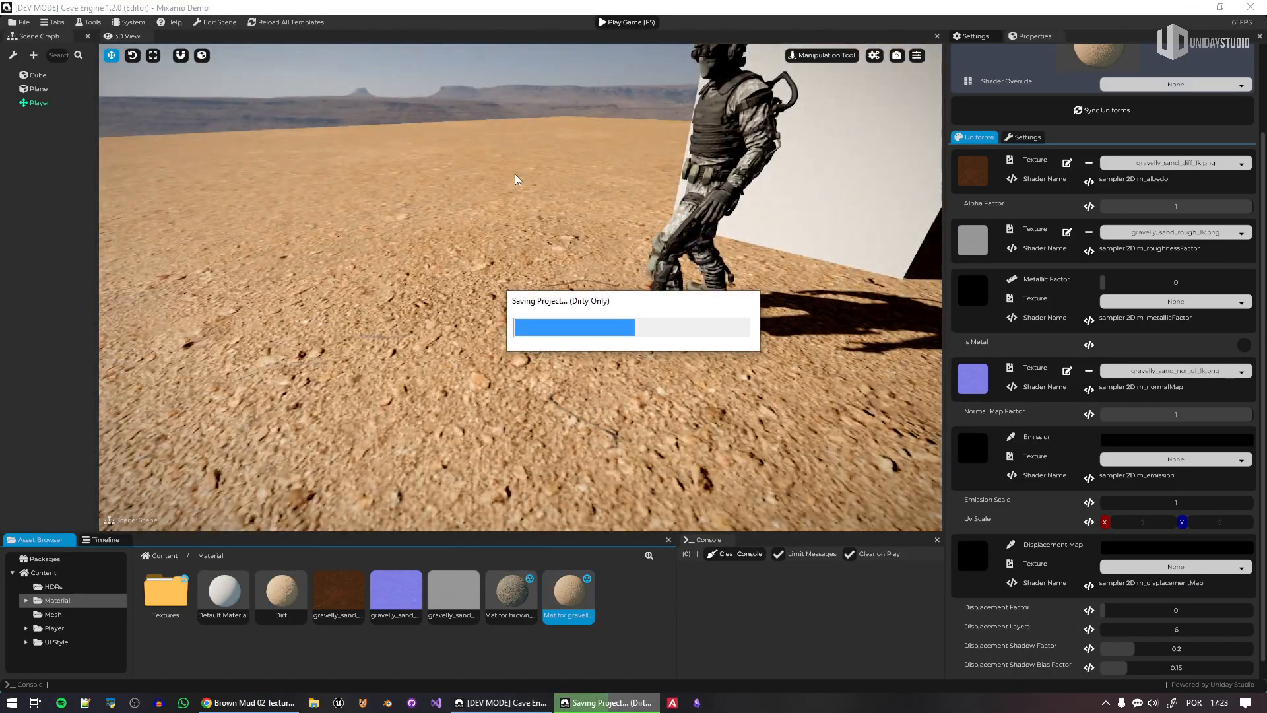
pyautogui.press('w')
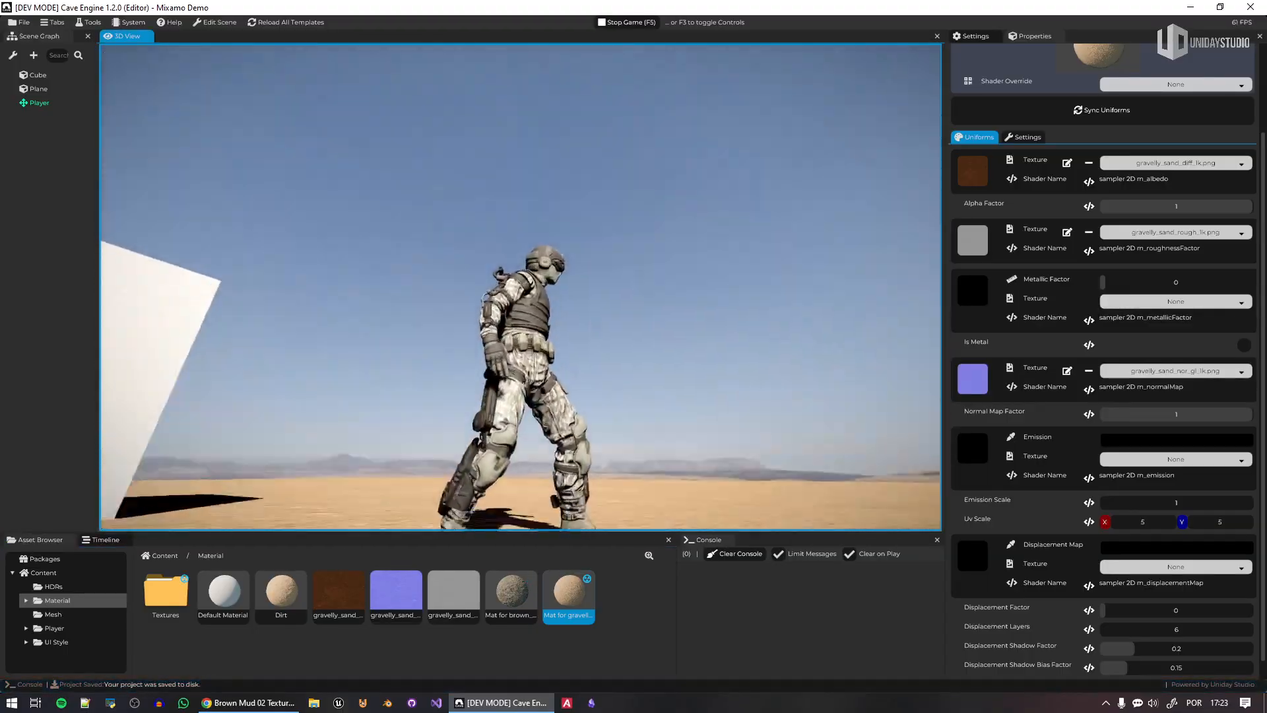
pyautogui.press('F5')
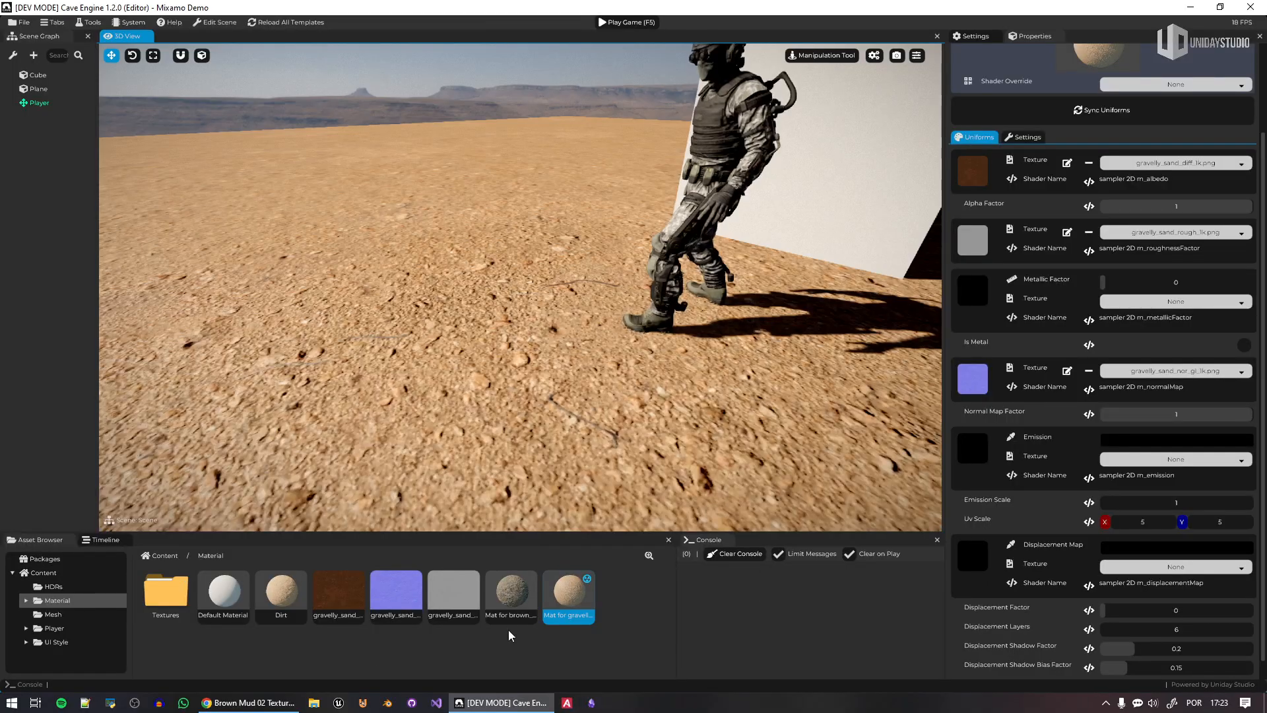
# Apply the brown_mud_02 material to the ground again
pyautogui.moveTo(510, 597); pyautogui.dragTo(513, 317)
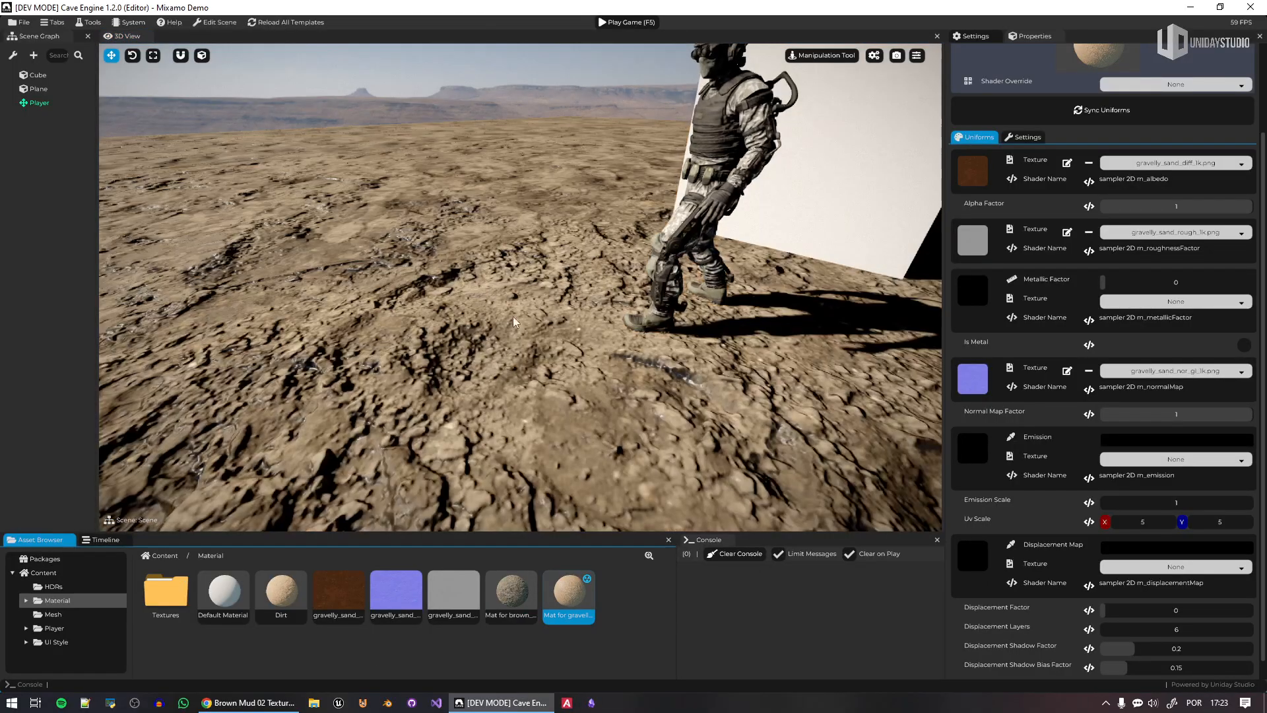
# Rename the brown mud material as Dirt 2 and delete the material made for gravelly_sand_diff_1k.png
pyautogui.rightClick(527, 590)
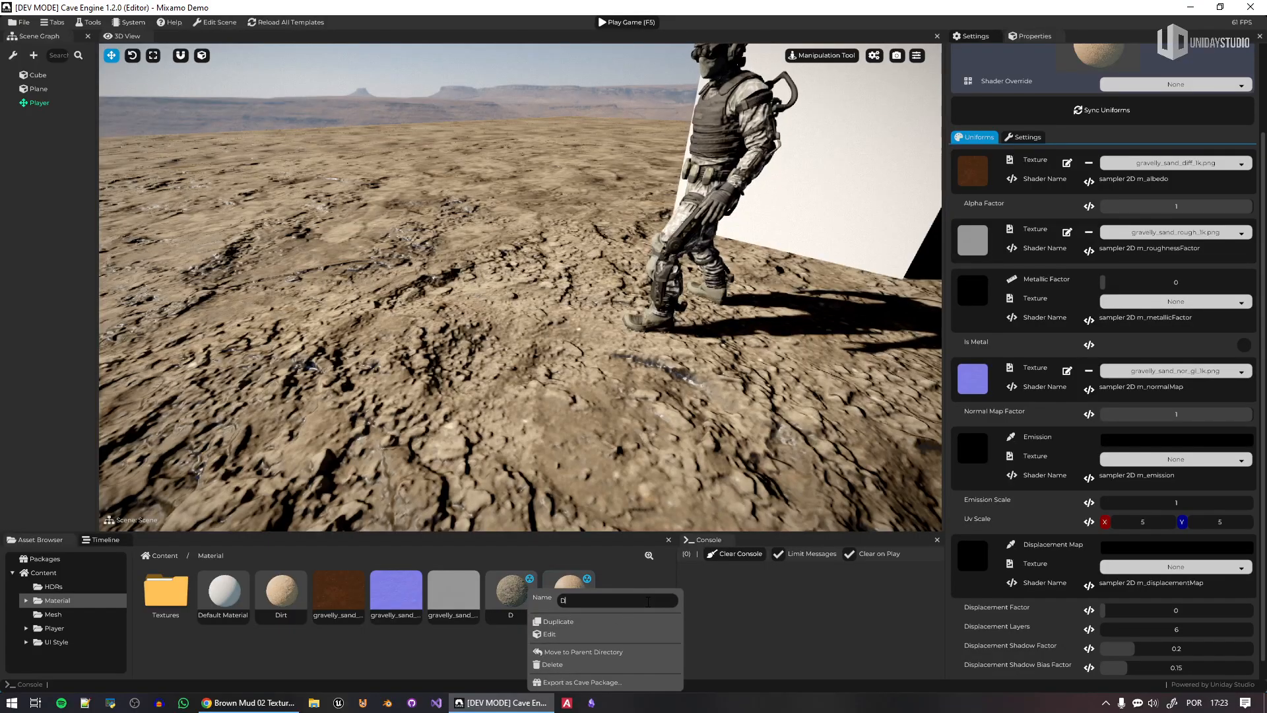
pyautogui.click(421, 641)
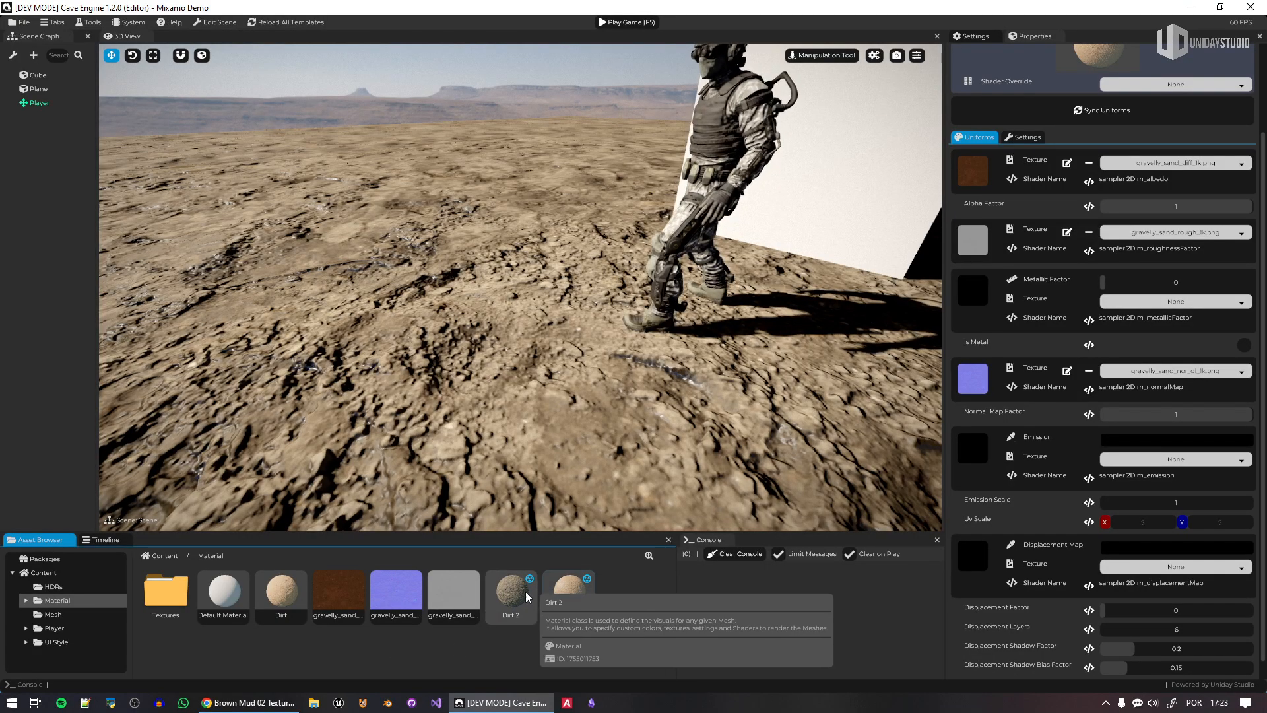
pyautogui.press('Delete')
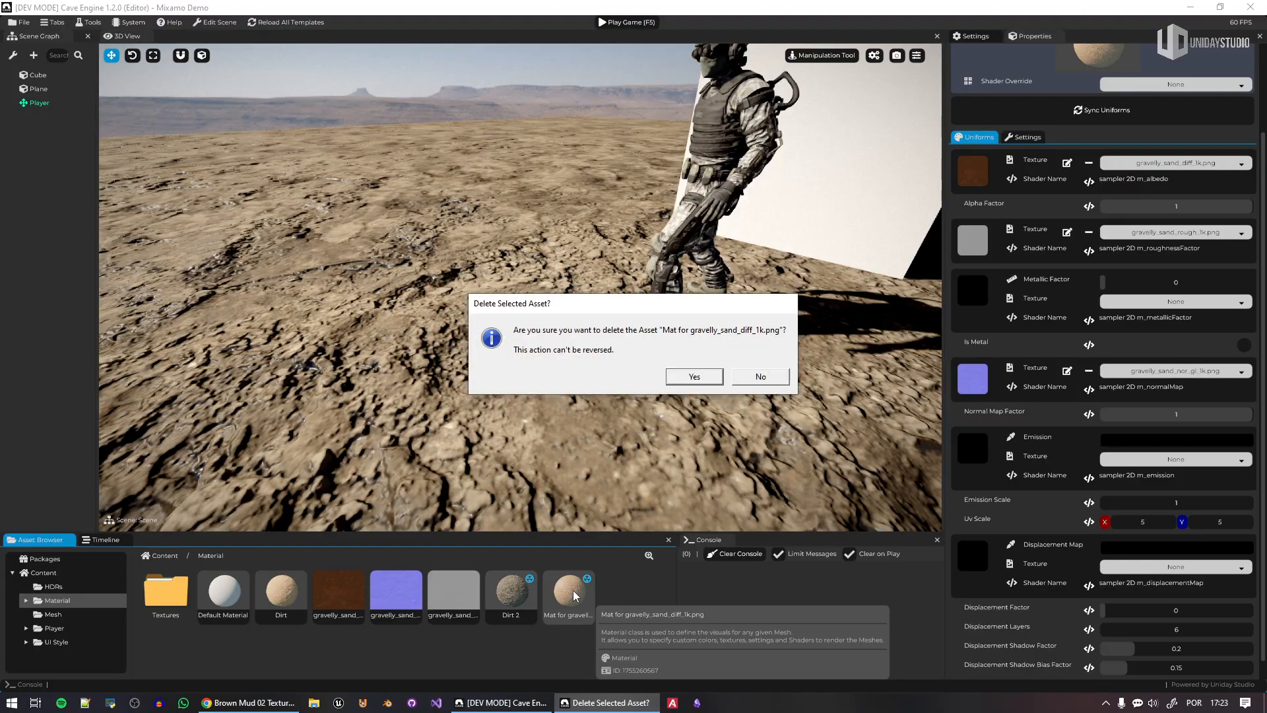
pyautogui.click(705, 381)
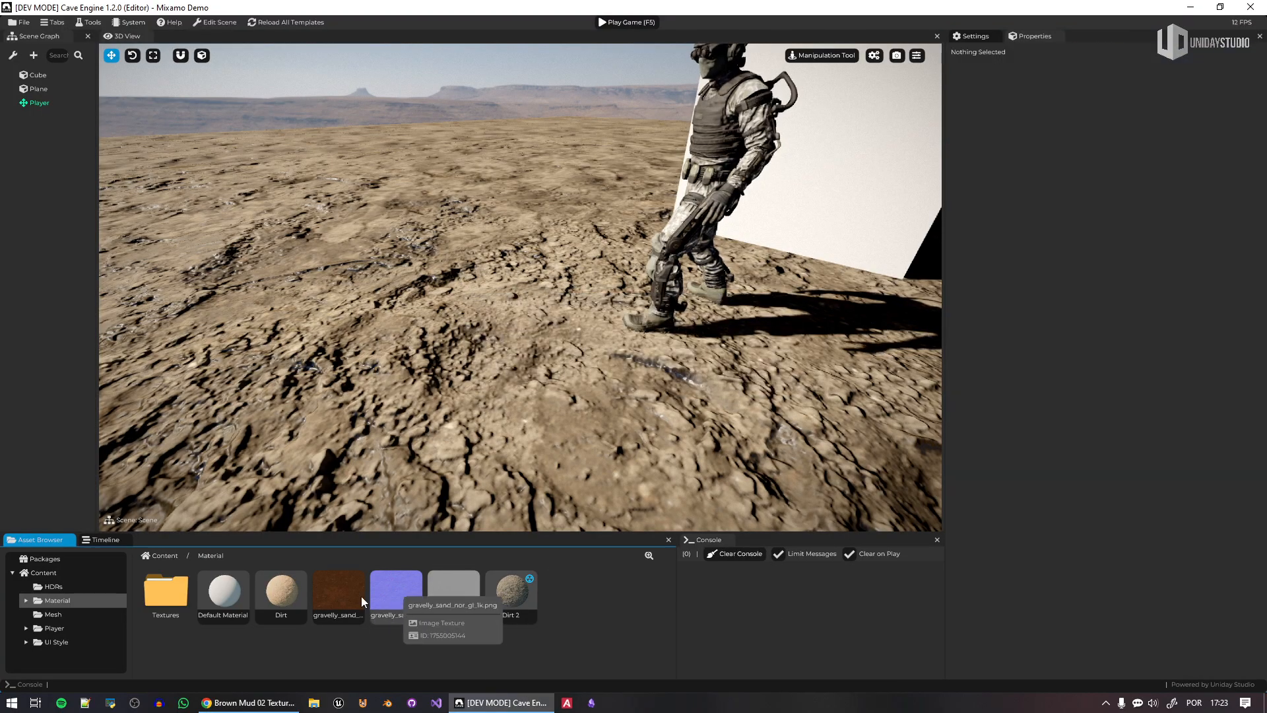
# Delete the three gravelly sand textures from the Material folder
pyautogui.rightClick(340, 593)
pyautogui.click(367, 664)
pyautogui.rightClick(336, 589)
pyautogui.click(367, 662)
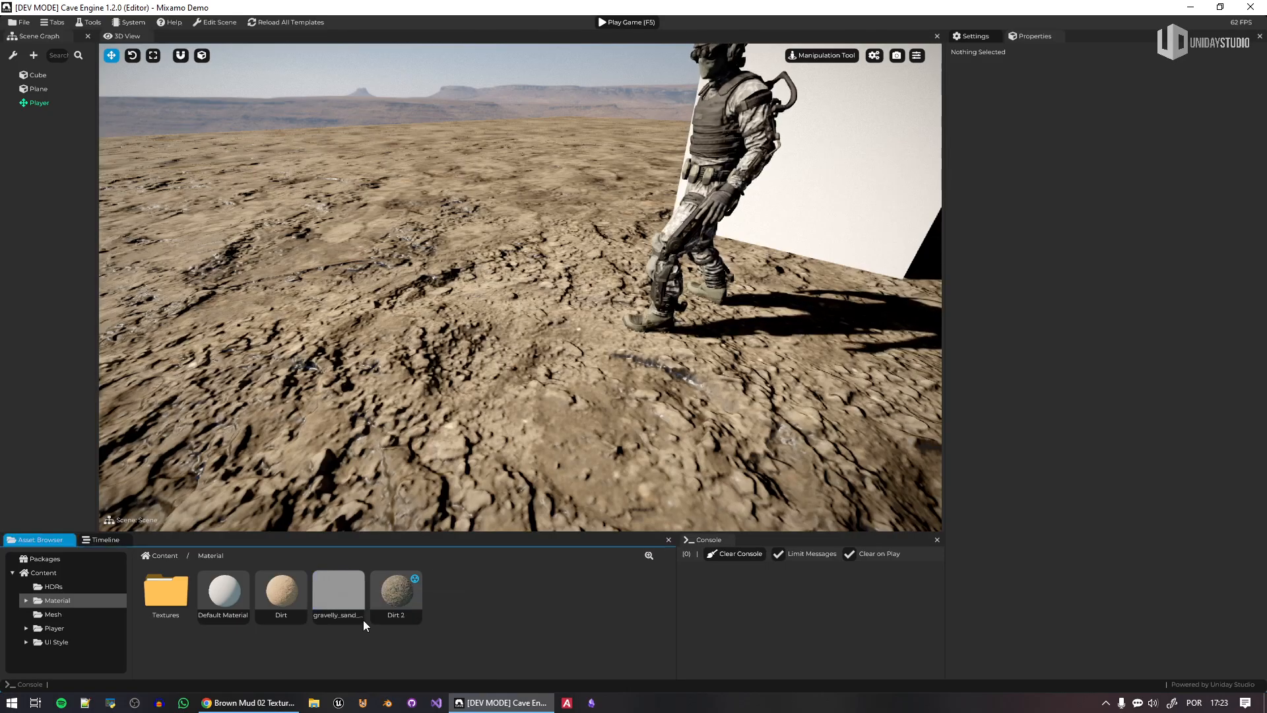
pyautogui.rightClick(346, 577)
pyautogui.click(369, 651)
pyautogui.press('s')
pyautogui.moveTo(580, 370); pyautogui.dragTo(686, 362, button='right')
pyautogui.press('w')
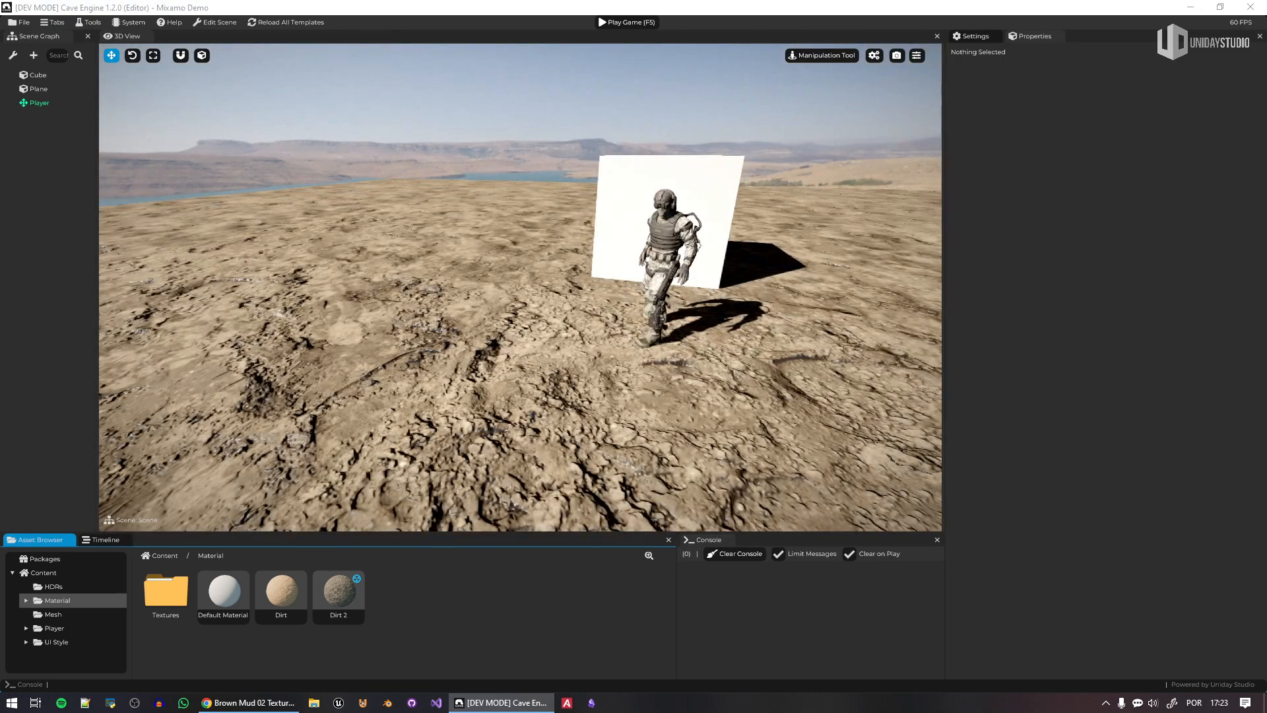
pyautogui.moveTo(633, 369)
pyautogui.mouseDown(button='right')
pyautogui.moveTo(574, 383)
pyautogui.moveTo(636, 370)
pyautogui.mouseUp(button='right')
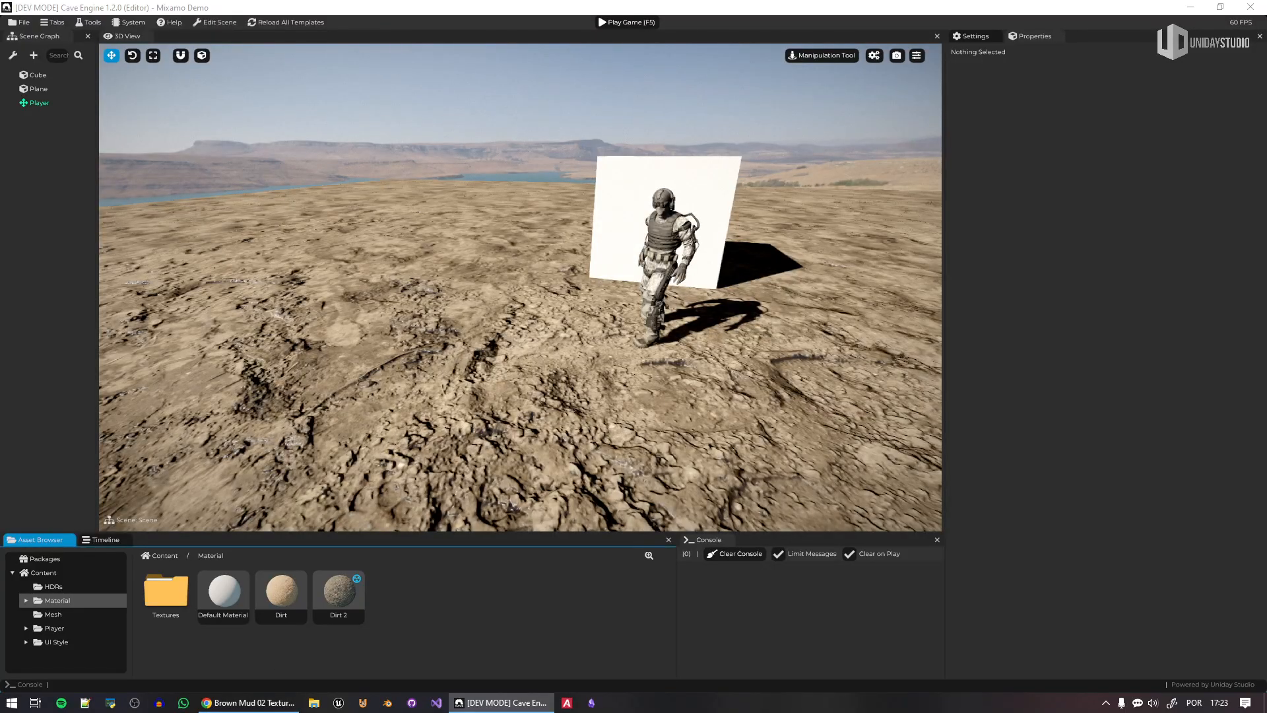
# Create a folder named Assets in Content and move the Material and Mesh folders into it
pyautogui.click(165, 556)
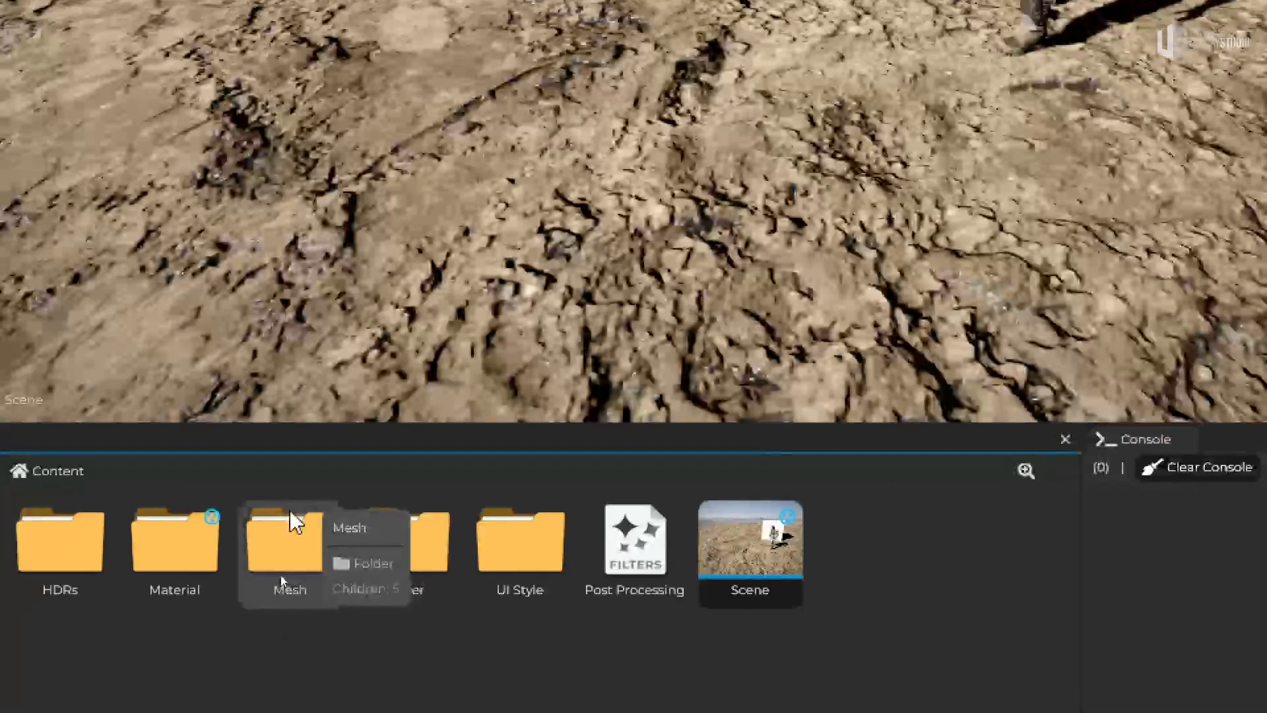
pyautogui.doubleClick(291, 525)
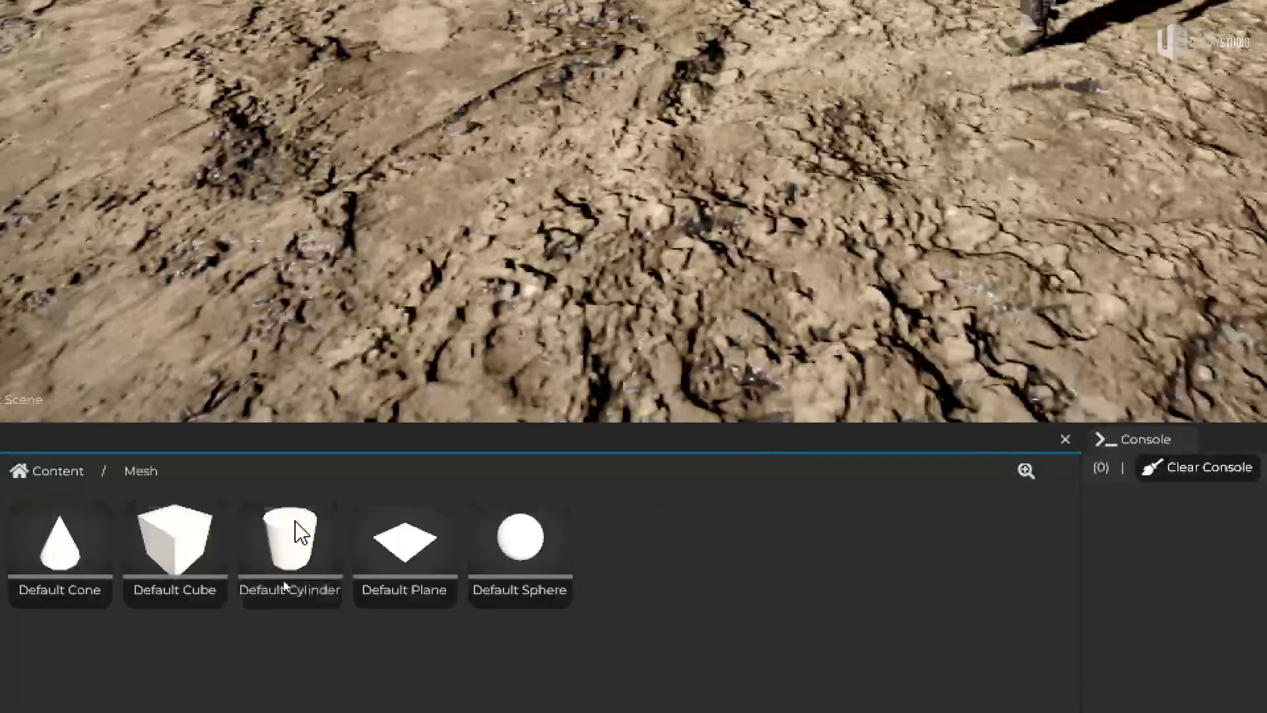
pyautogui.click(58, 471)
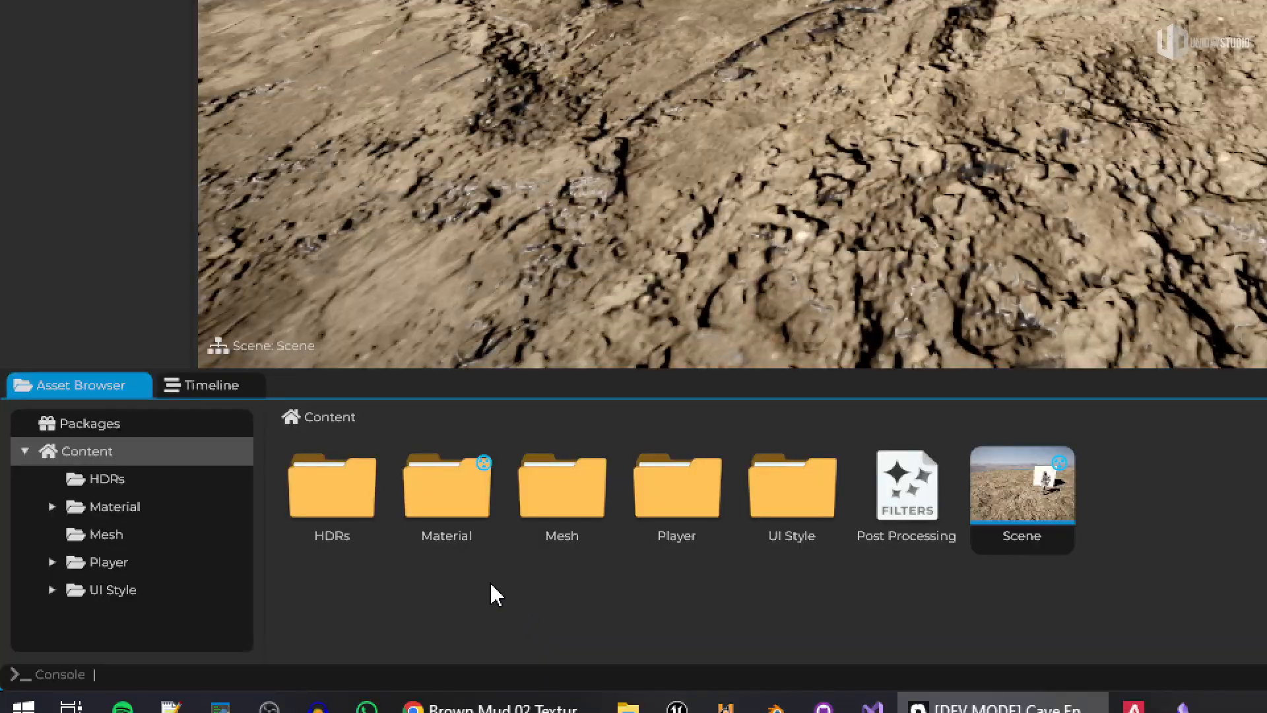
pyautogui.rightClick(493, 549)
pyautogui.click(568, 568)
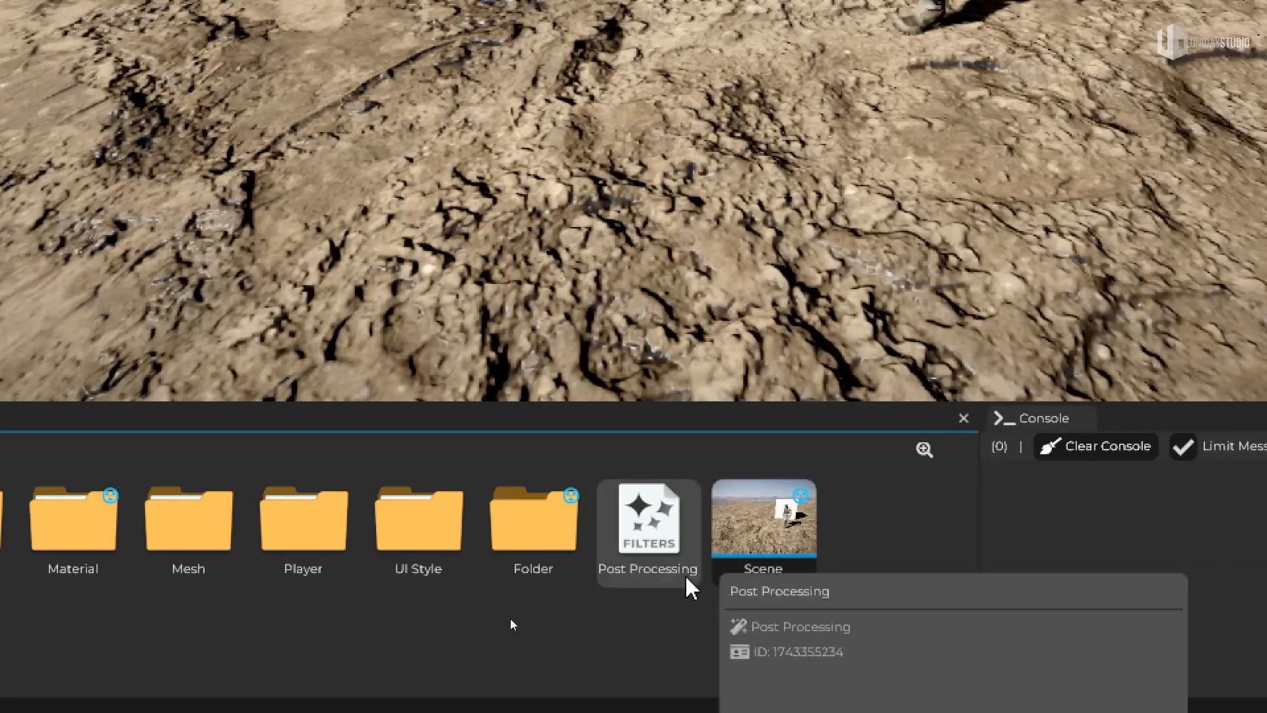
pyautogui.rightClick(769, 552)
pyautogui.click(683, 601)
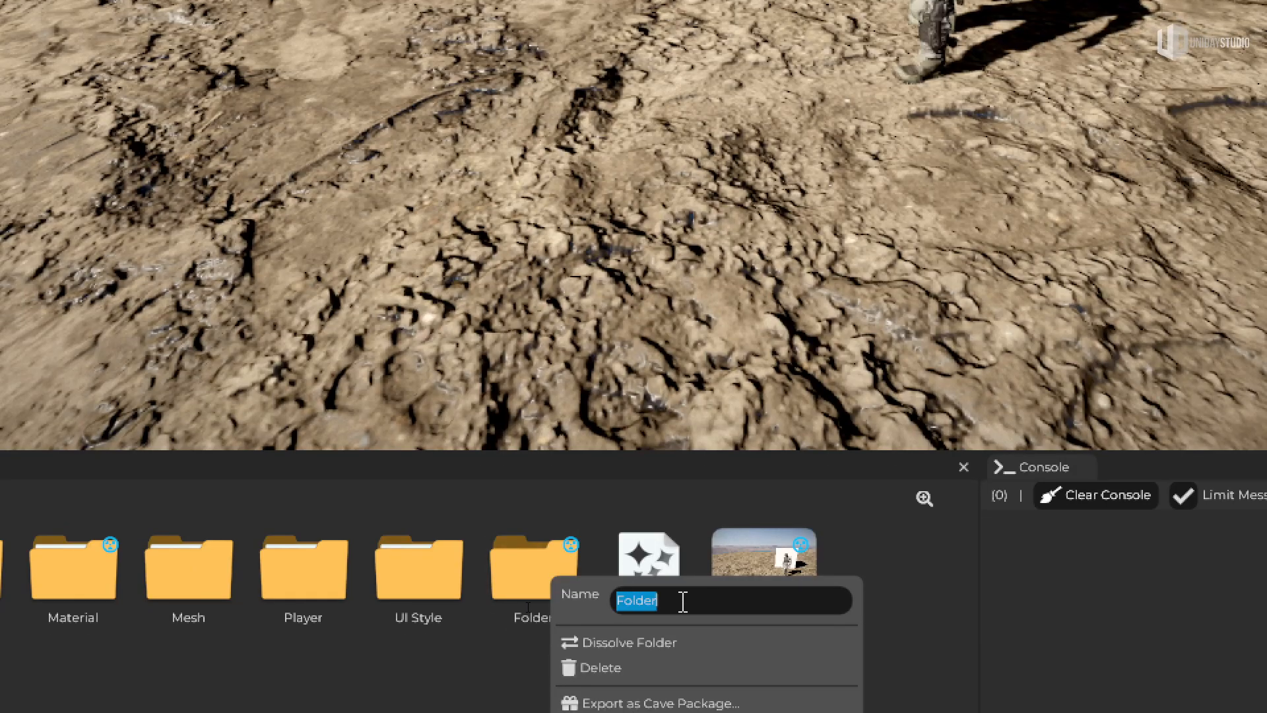
pyautogui.write('Assets')
pyautogui.press('Return')
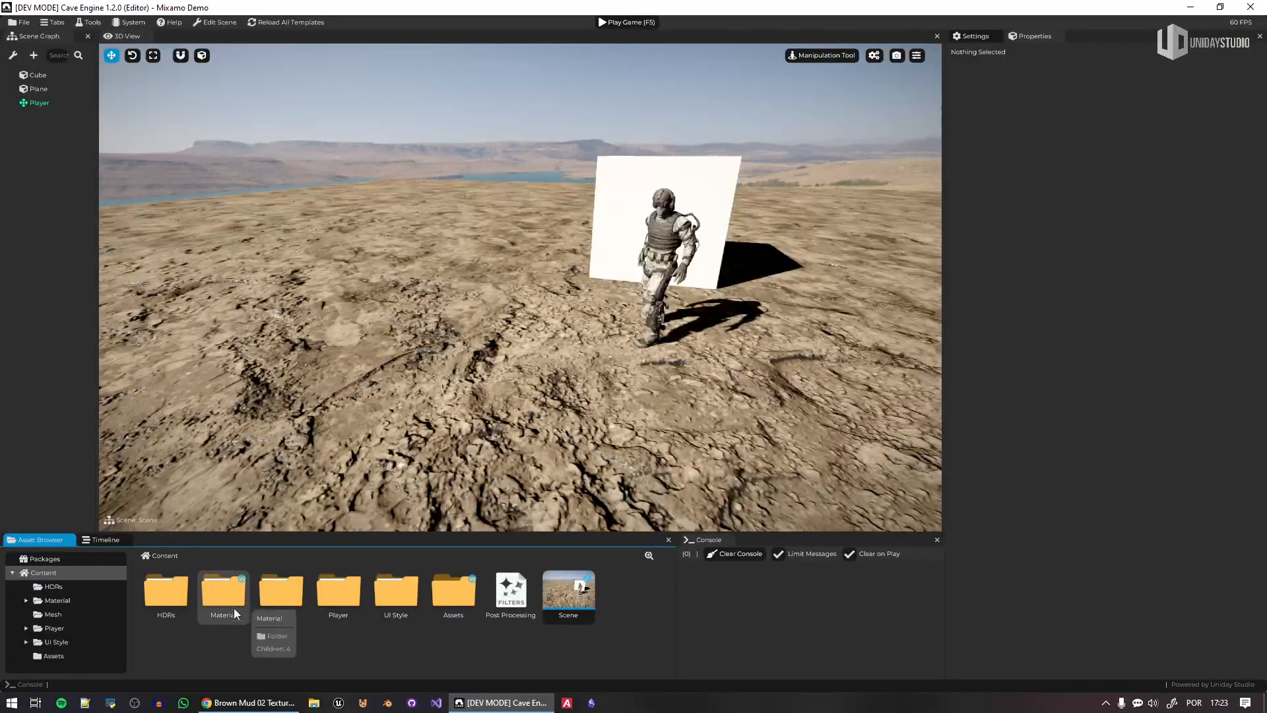
pyautogui.moveTo(234, 608); pyautogui.dragTo(461, 603)
pyautogui.moveTo(224, 594); pyautogui.dragTo(406, 603)
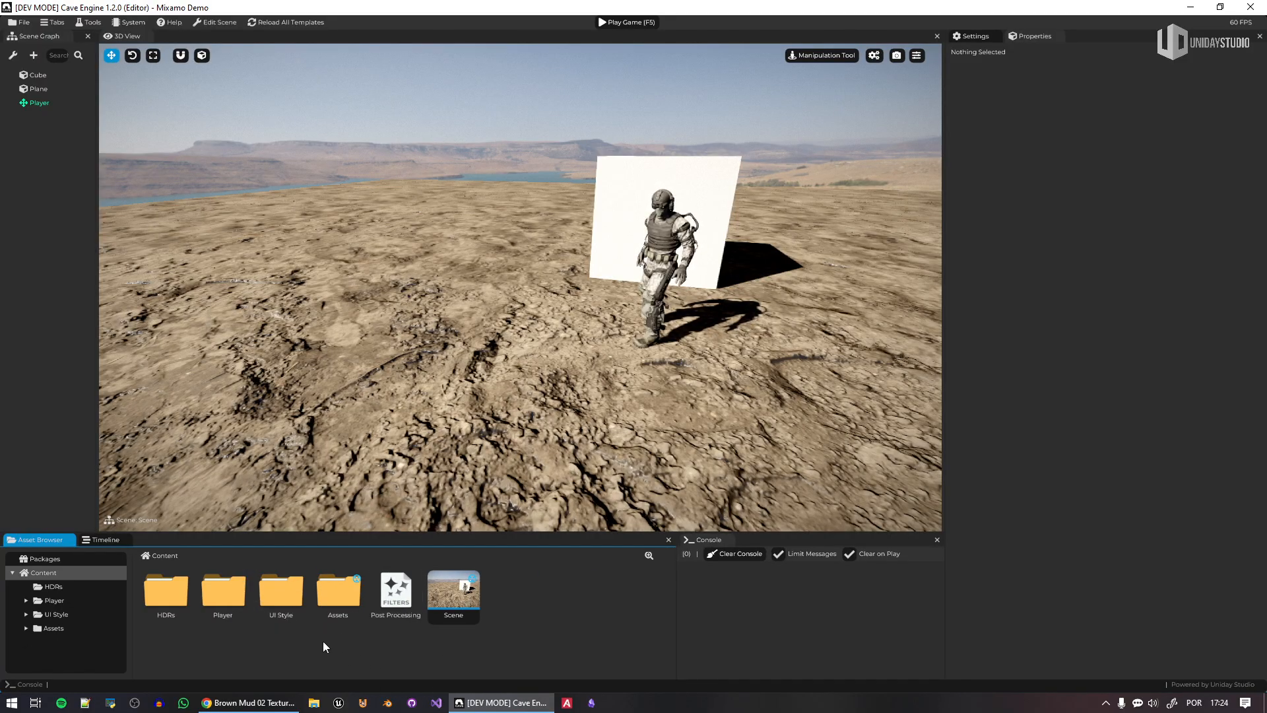
# Create a folder named Cliffs inside the Assets folder and open it
pyautogui.doubleClick(343, 586)
pyautogui.rightClick(385, 602)
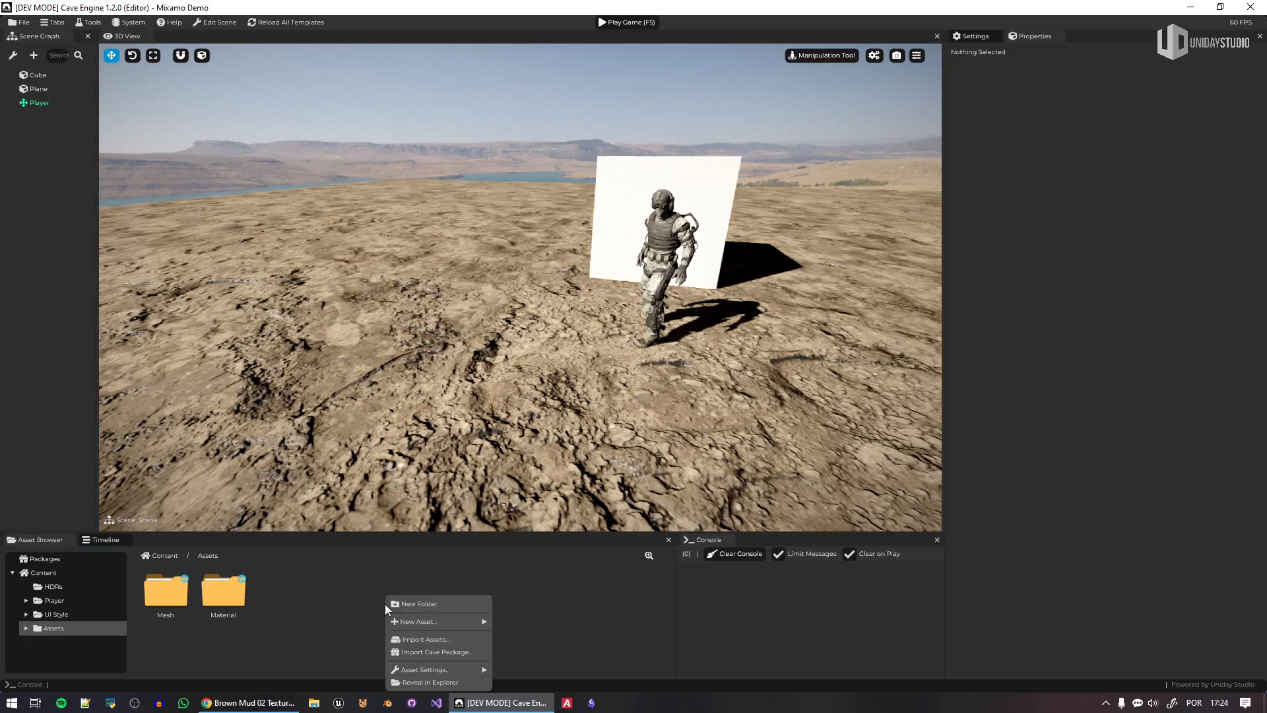
pyautogui.click(451, 609)
pyautogui.rightClick(300, 598)
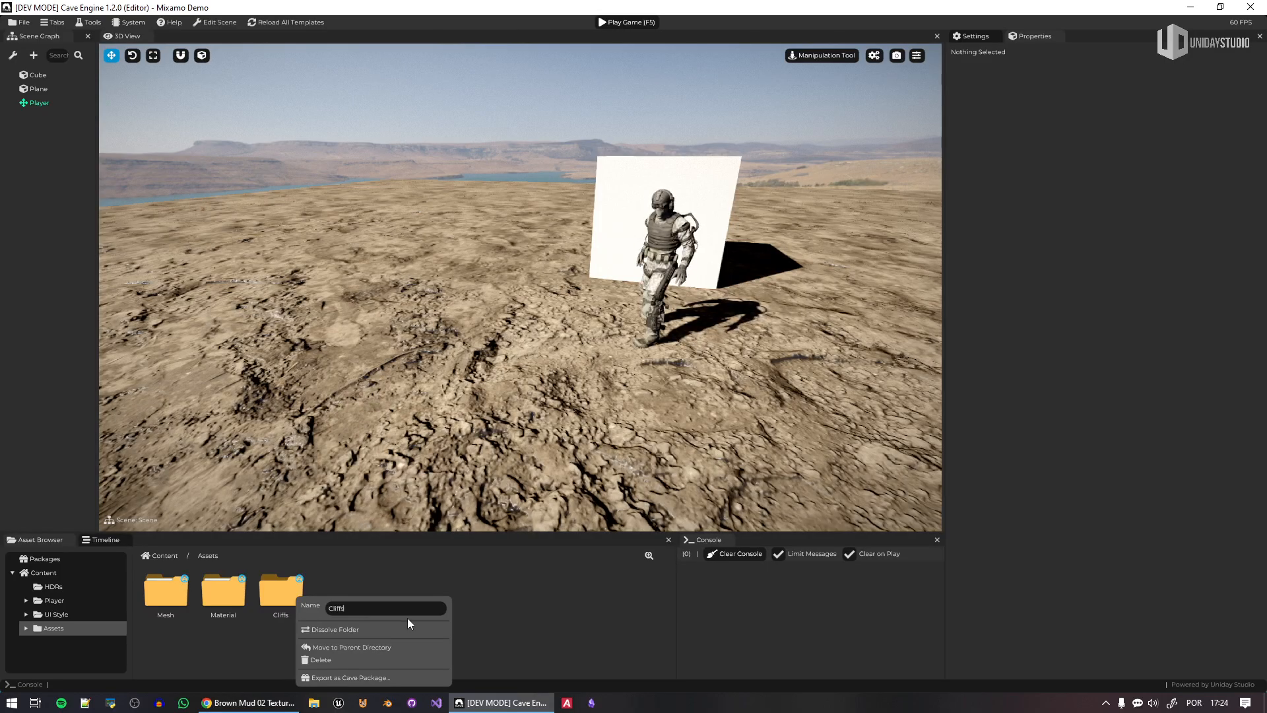
pyautogui.write('Cliffs')
pyautogui.press('Return')
pyautogui.doubleClick(288, 591)
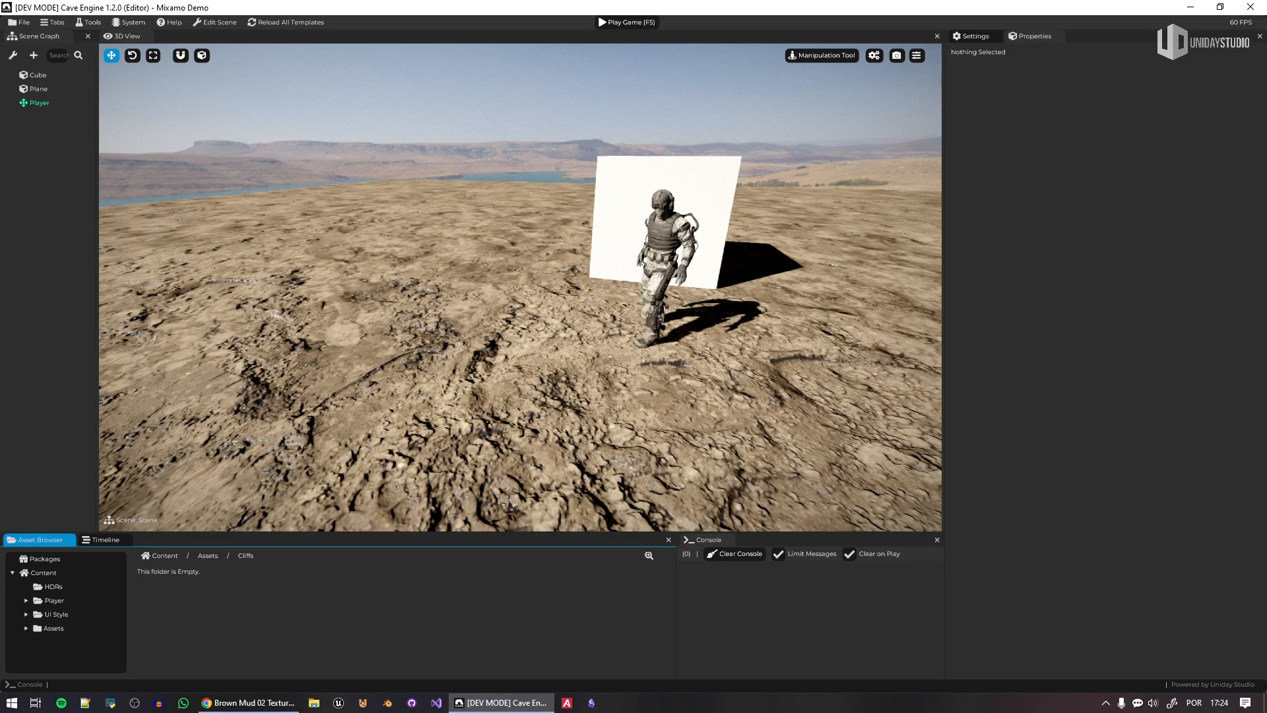
# Open quarry_cliff_uchwaffda_high.zip from the browser's recent downloads, extract all its files into the cliff 1 folder, and close the archive
pyautogui.click(248, 702)
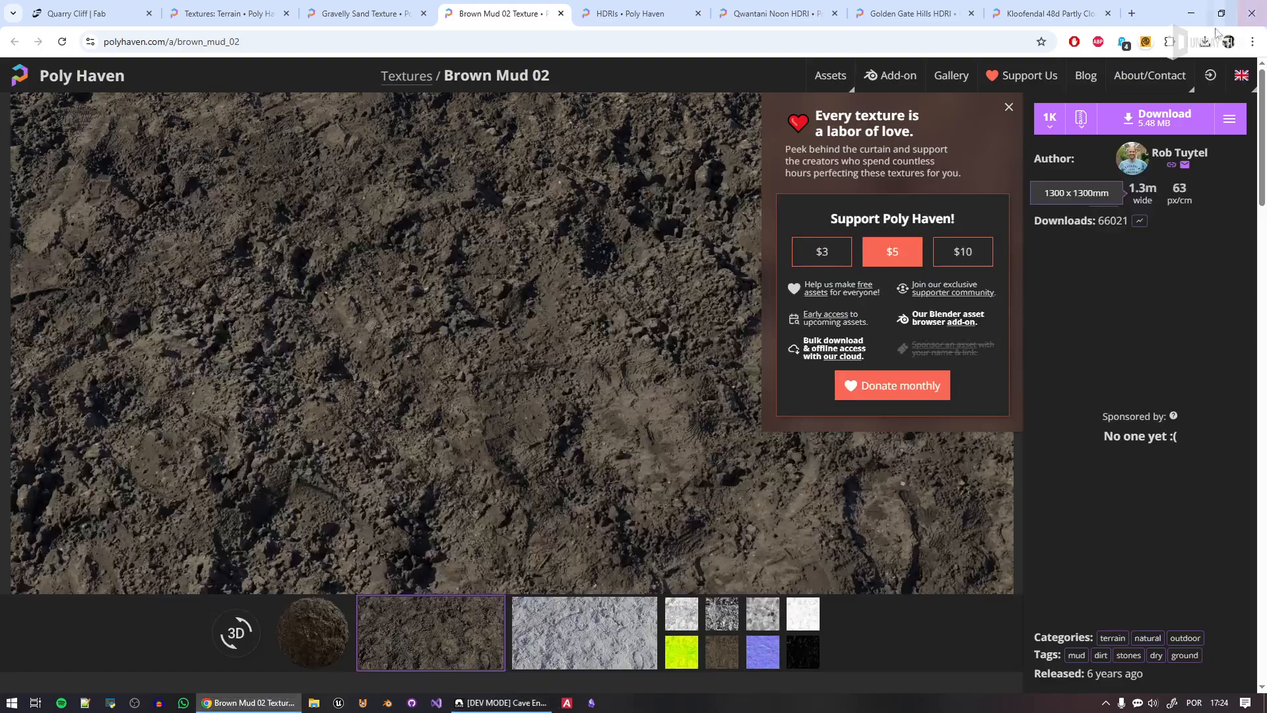
pyautogui.click(1205, 42)
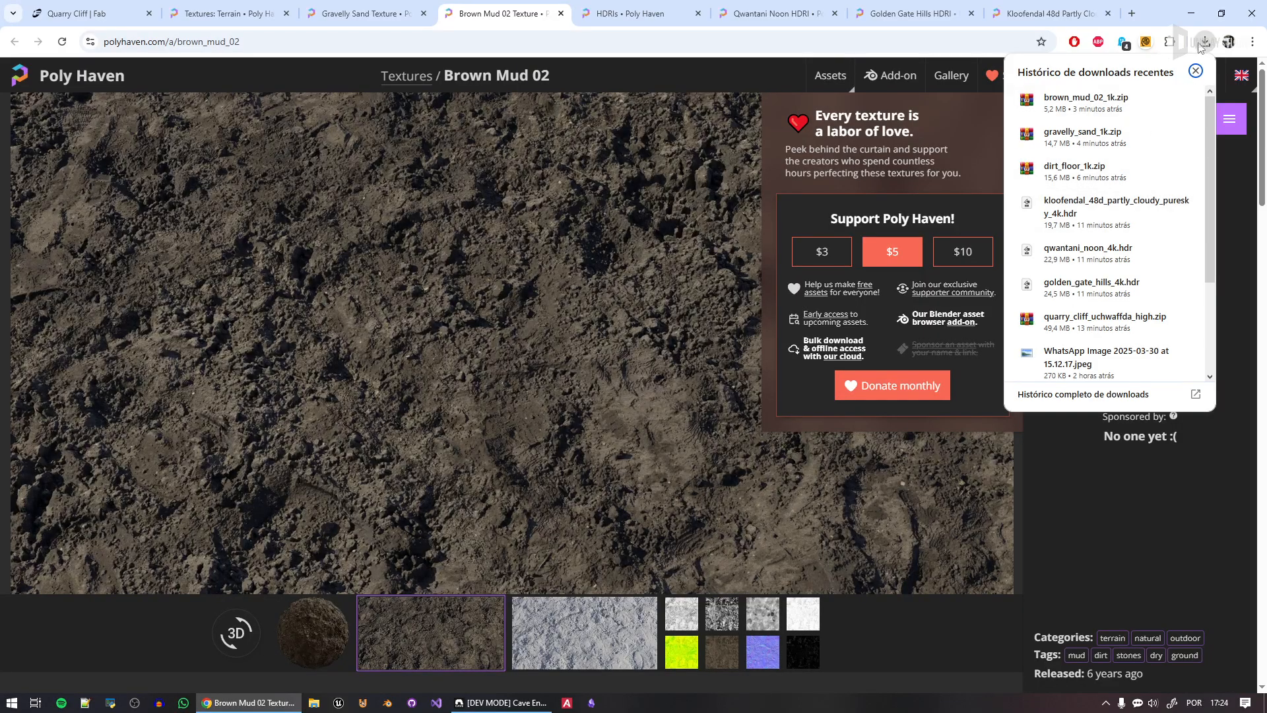
pyautogui.click(1204, 42)
pyautogui.click(501, 702)
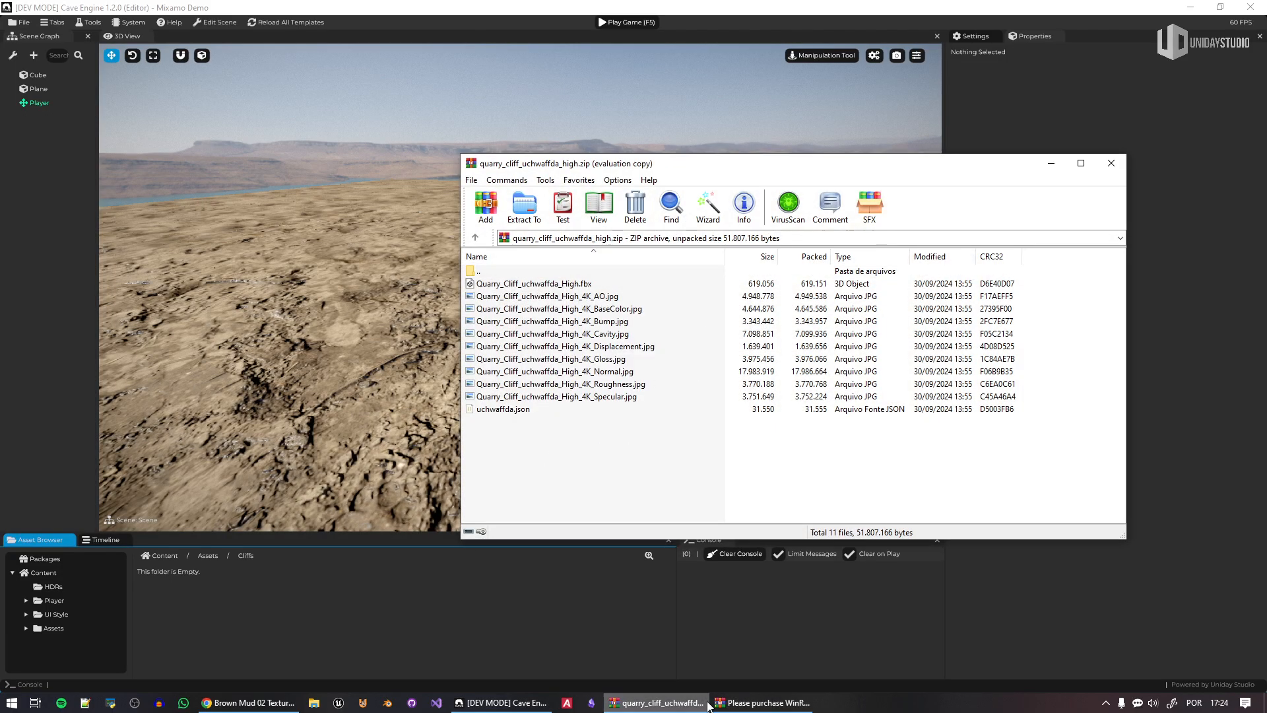
pyautogui.click(734, 308)
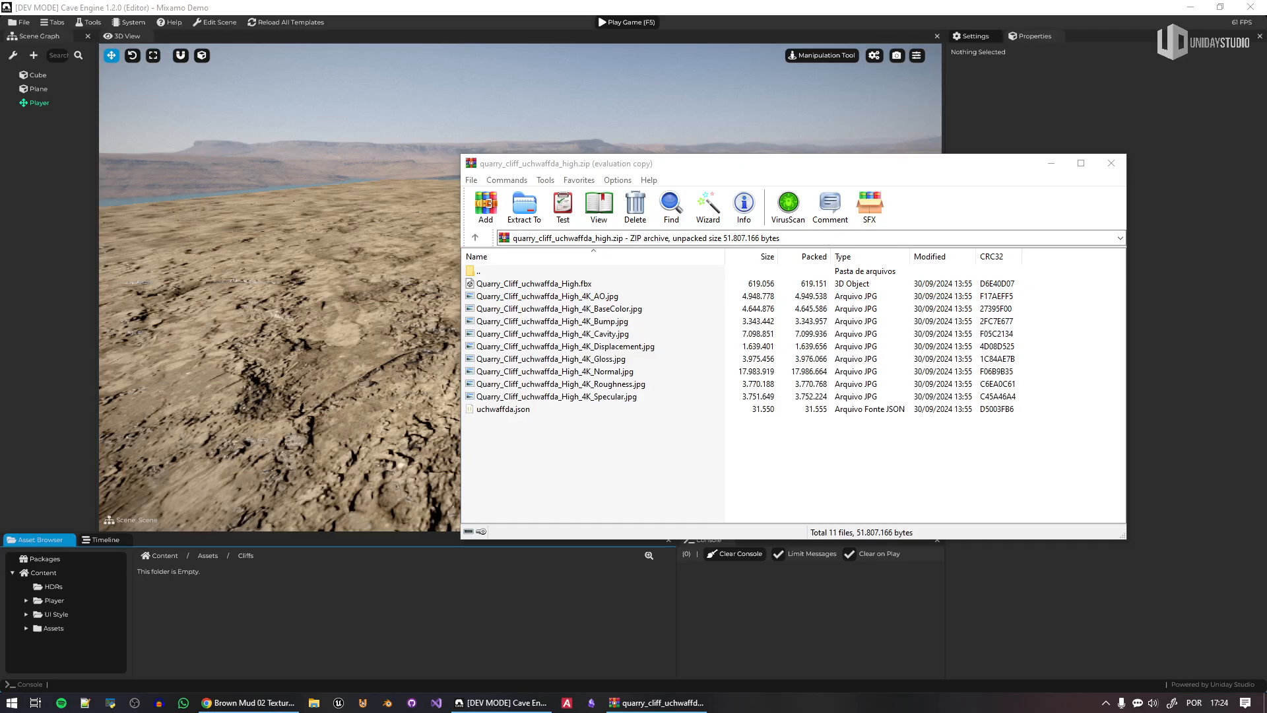
pyautogui.moveTo(652, 421); pyautogui.dragTo(531, 285)
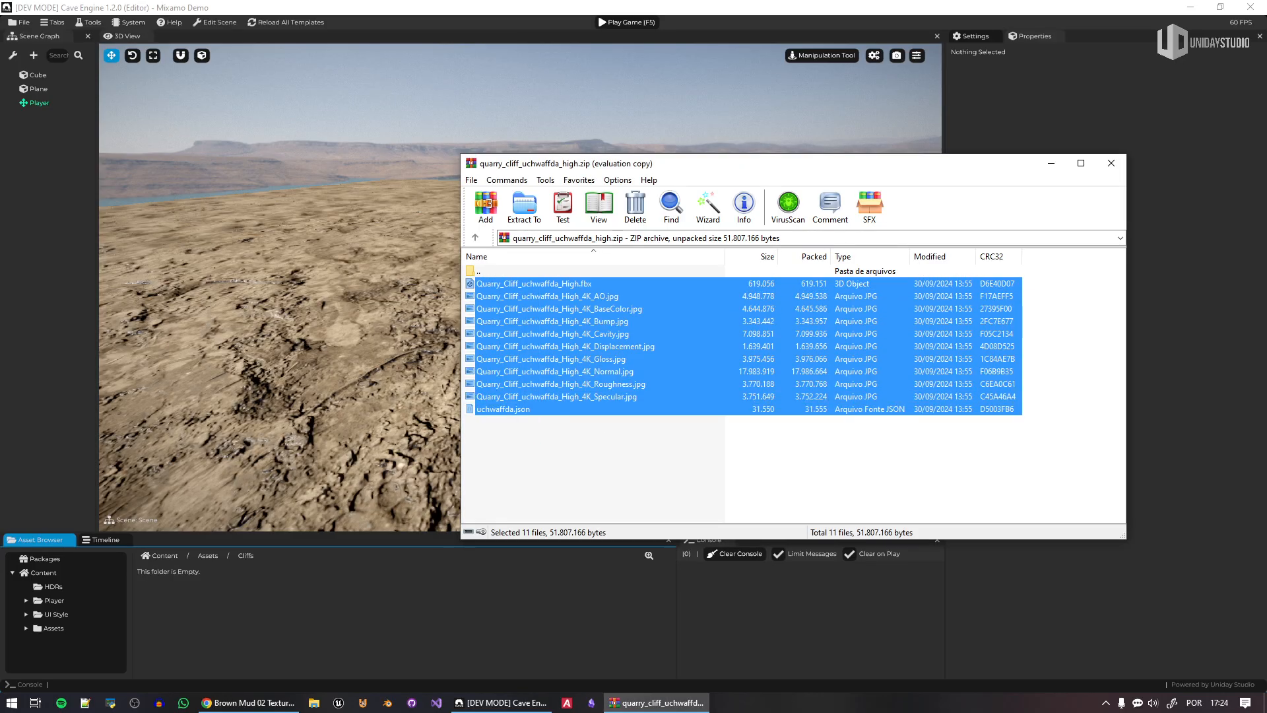
pyautogui.click(1113, 165)
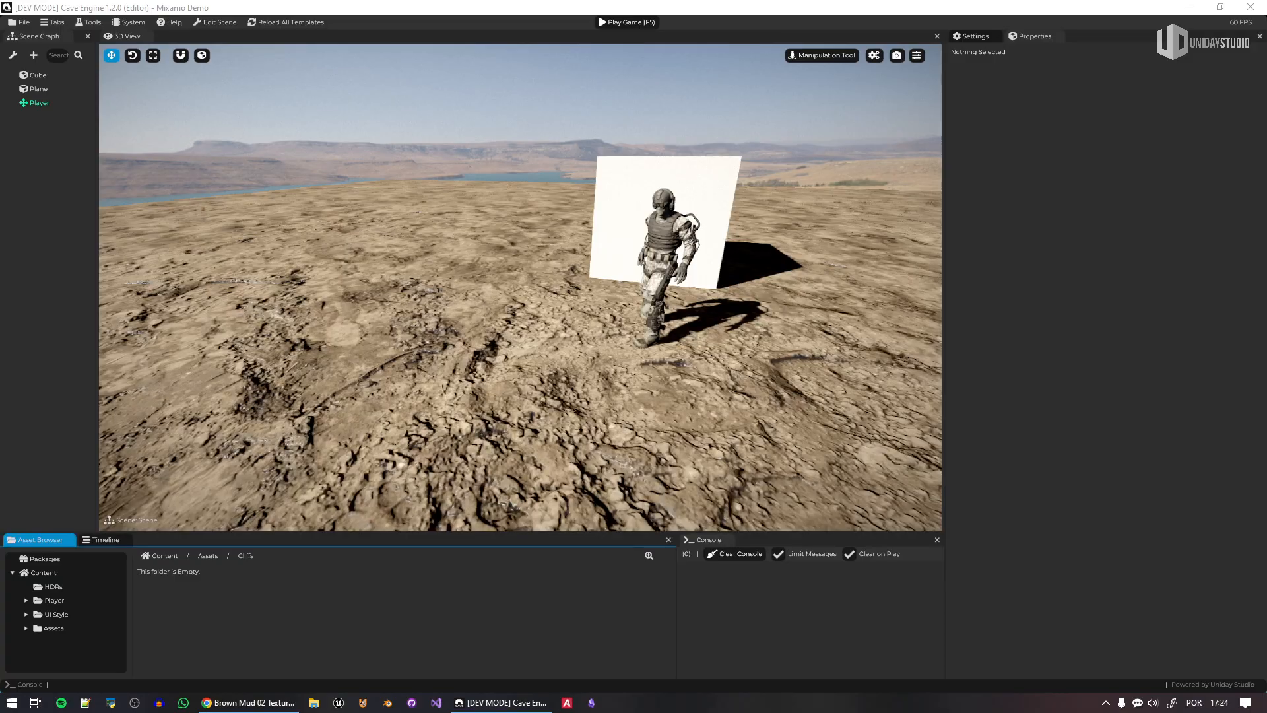
# Select the nine Quarry_Cliff JPG textures, from AO to Specular, in the cliff 1 folder and import them into the Cliffs folder
pyautogui.moveTo(1266, 198); pyautogui.dragTo(645, 173)
pyautogui.click(934, 491)
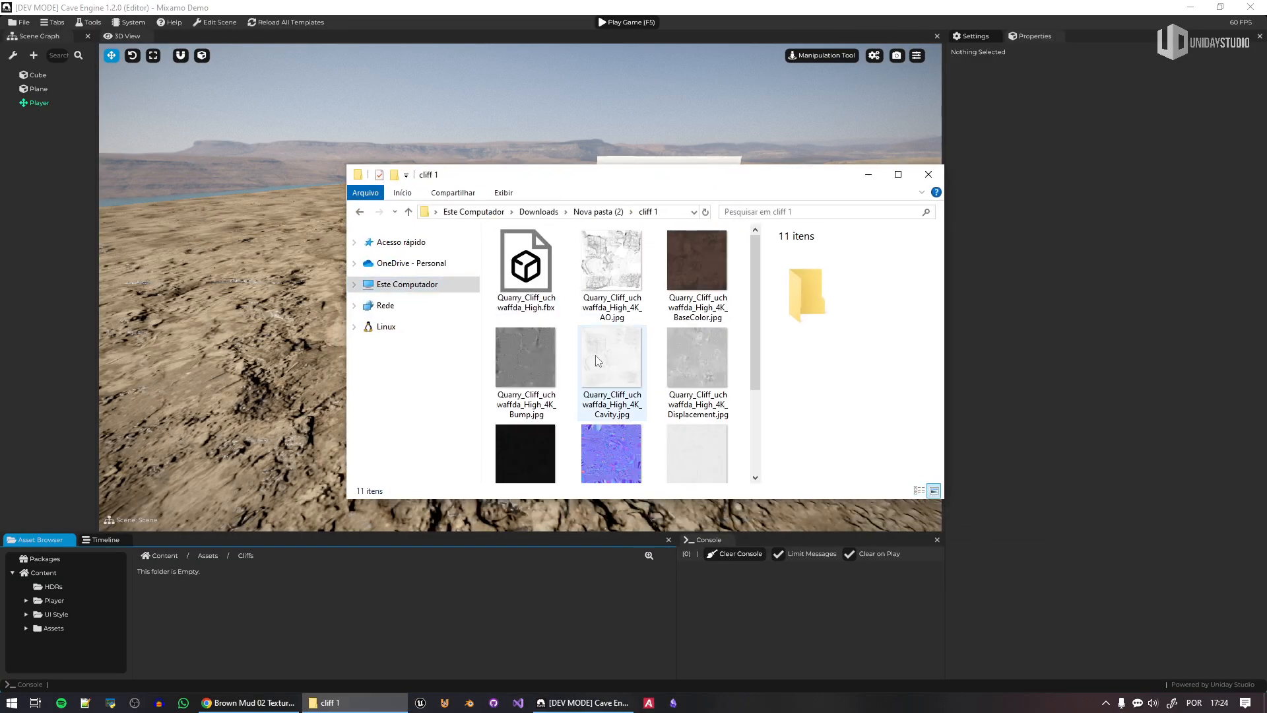
pyautogui.scroll(-3, 718, 423)
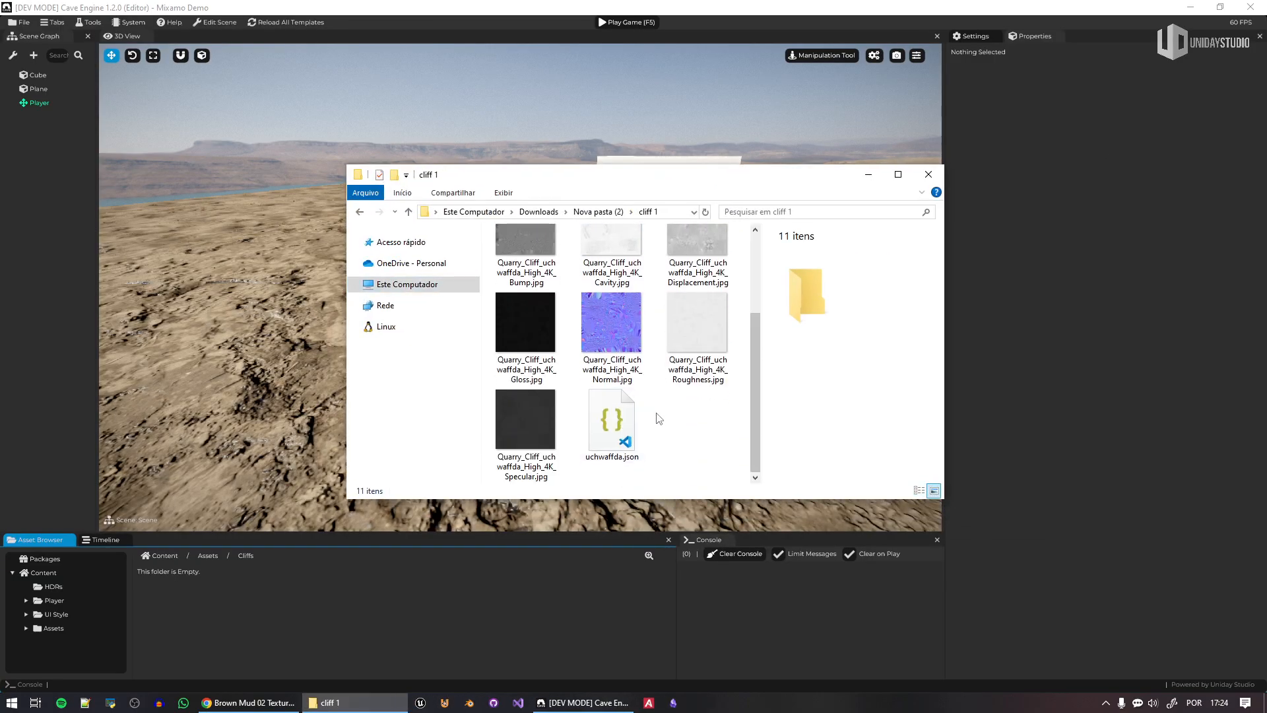
pyautogui.scroll(3, 603, 438)
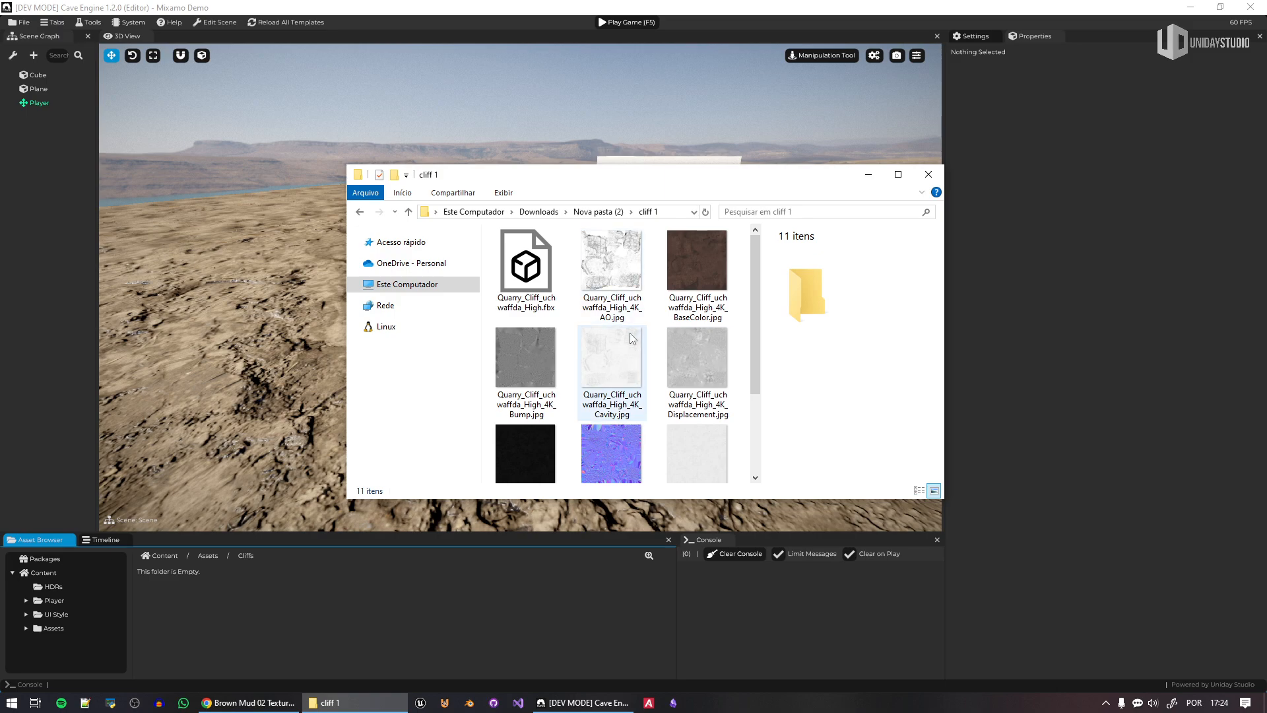
pyautogui.scroll(-3, 594, 356)
pyautogui.click(541, 429)
pyautogui.scroll(3, 661, 382)
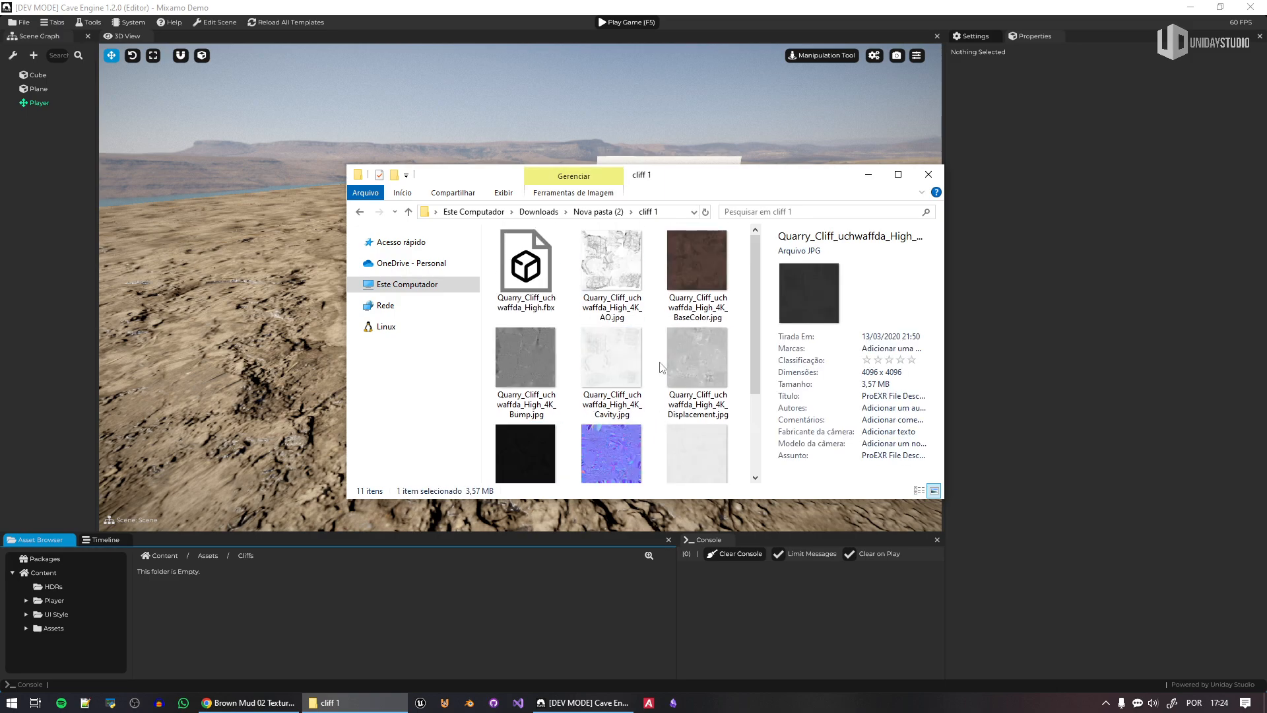
pyautogui.keyDown('shift'); pyautogui.click(635, 312); pyautogui.keyUp('shift')
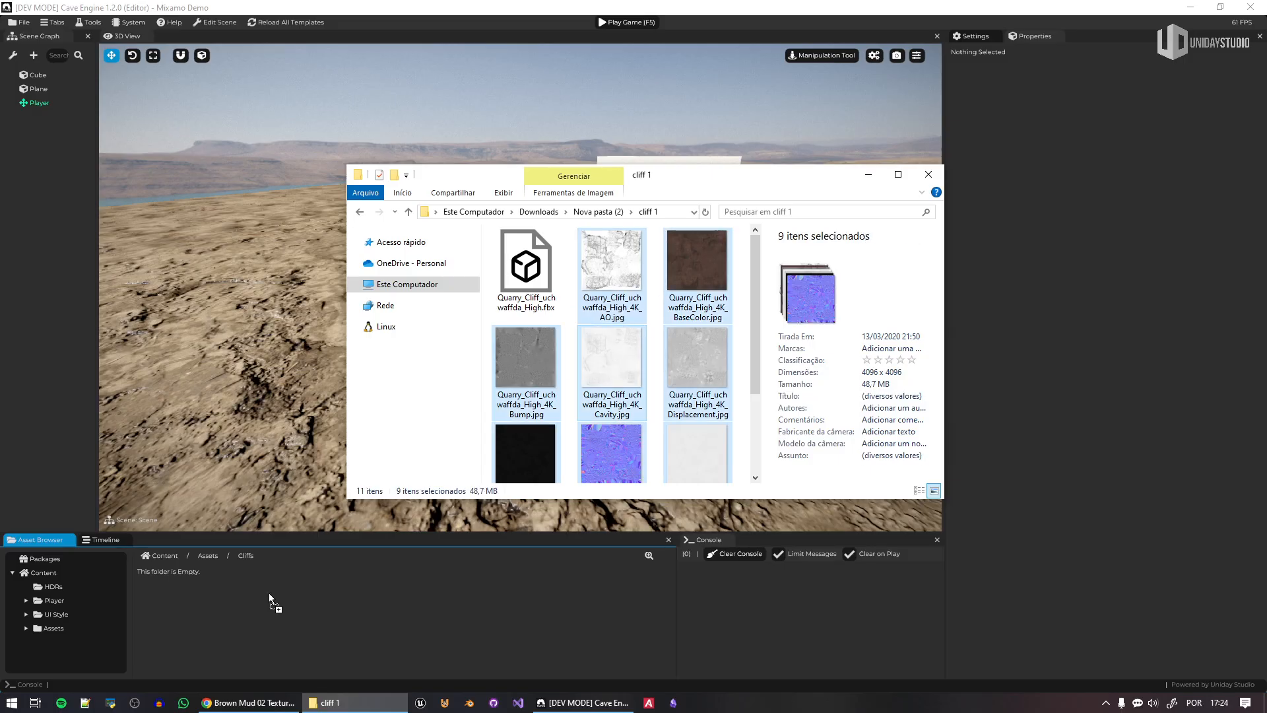
pyautogui.moveTo(465, 601); pyautogui.dragTo(488, 640)
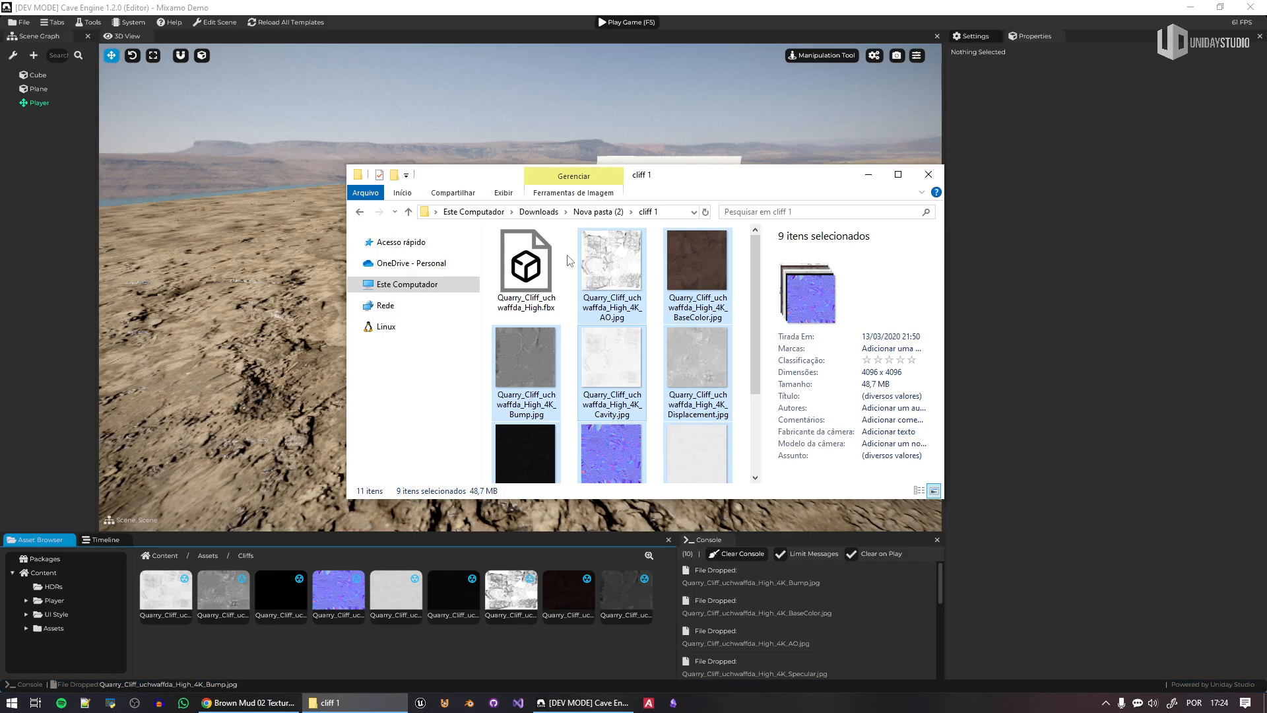
# Import Quarry_Cliff_uchwaffda_High.fbx into the Cliffs folder with its entity template, mesh and material included
pyautogui.click(539, 267)
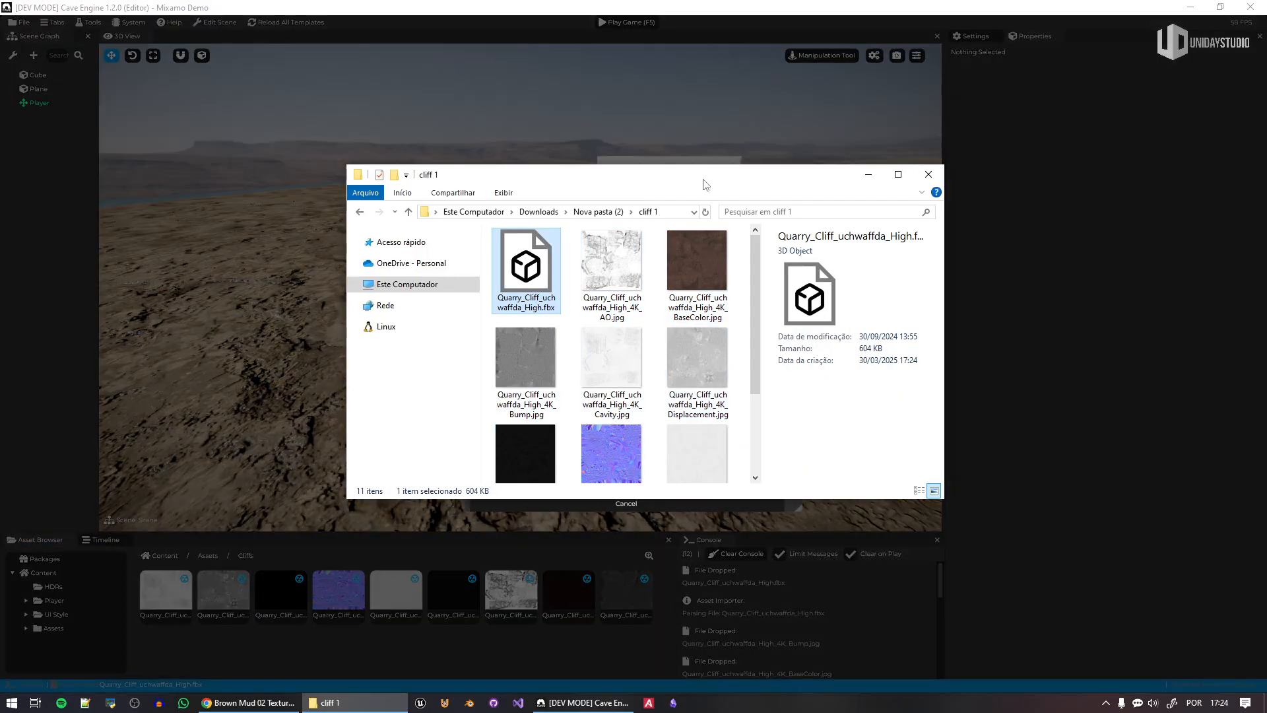
pyautogui.hotkey('alt', 'F4')
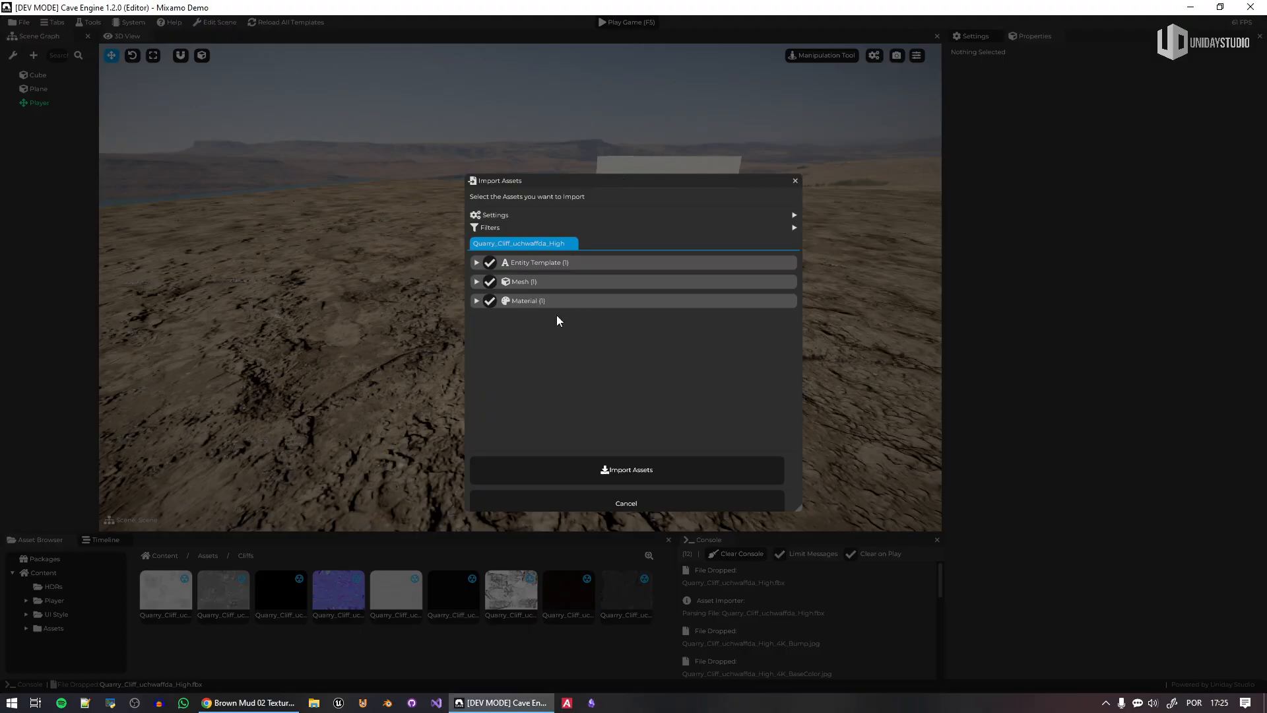
pyautogui.moveTo(695, 217)
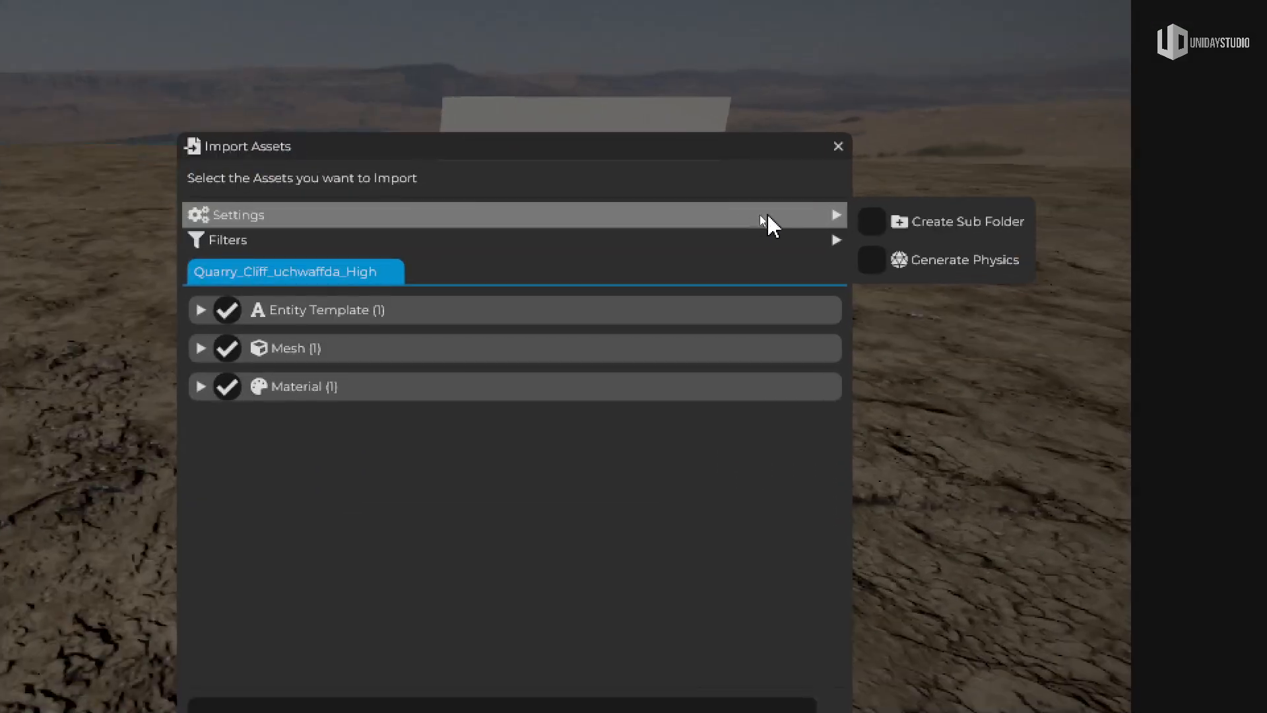
pyautogui.moveTo(764, 227)
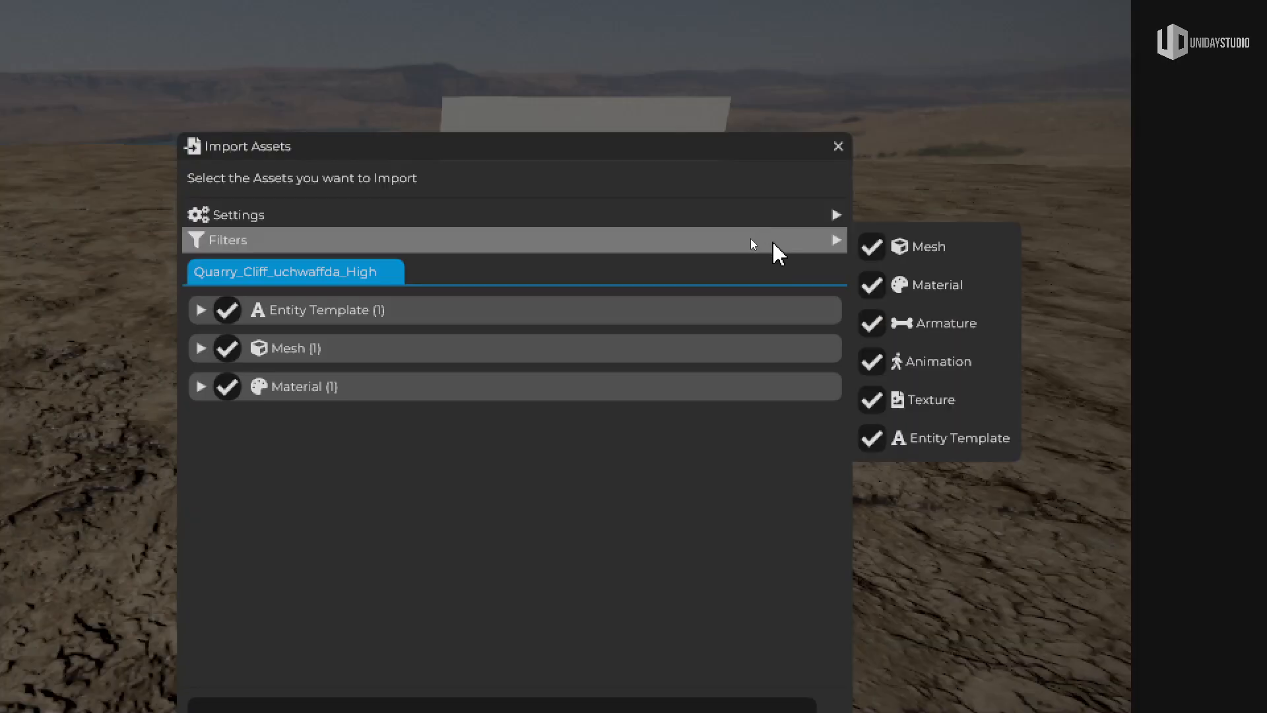
pyautogui.click(201, 387)
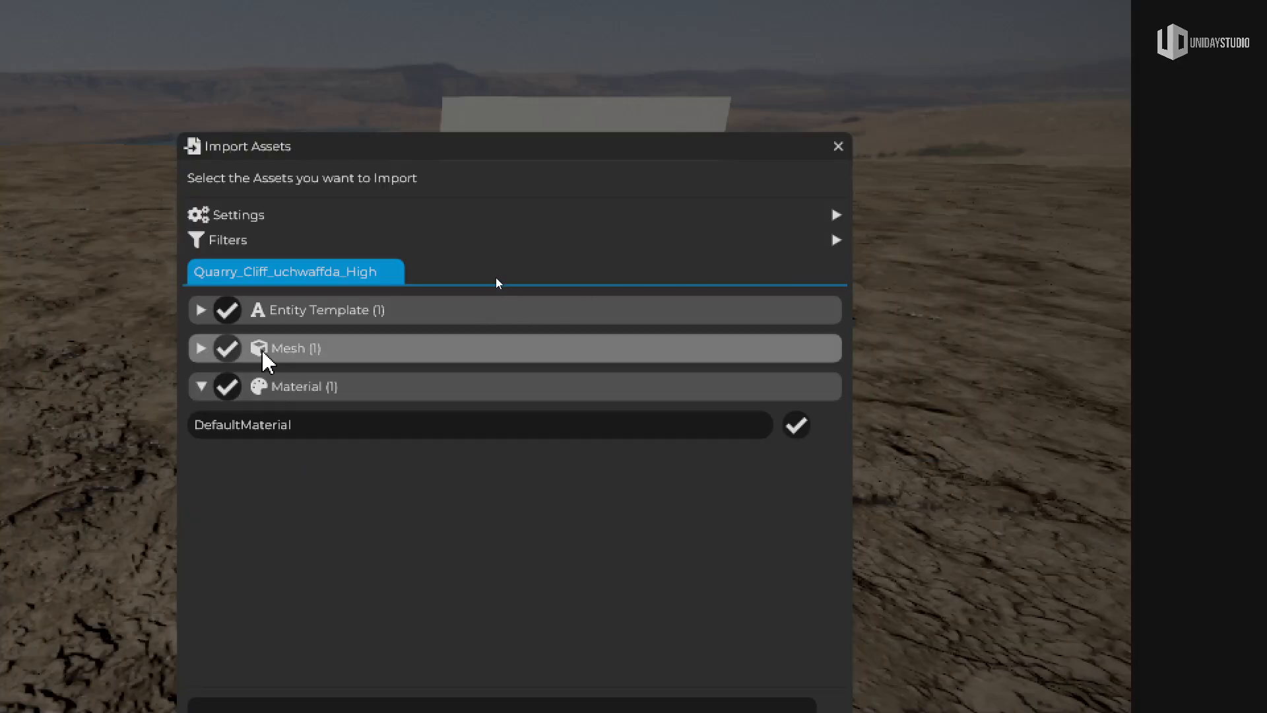
pyautogui.click(201, 348)
pyautogui.click(201, 310)
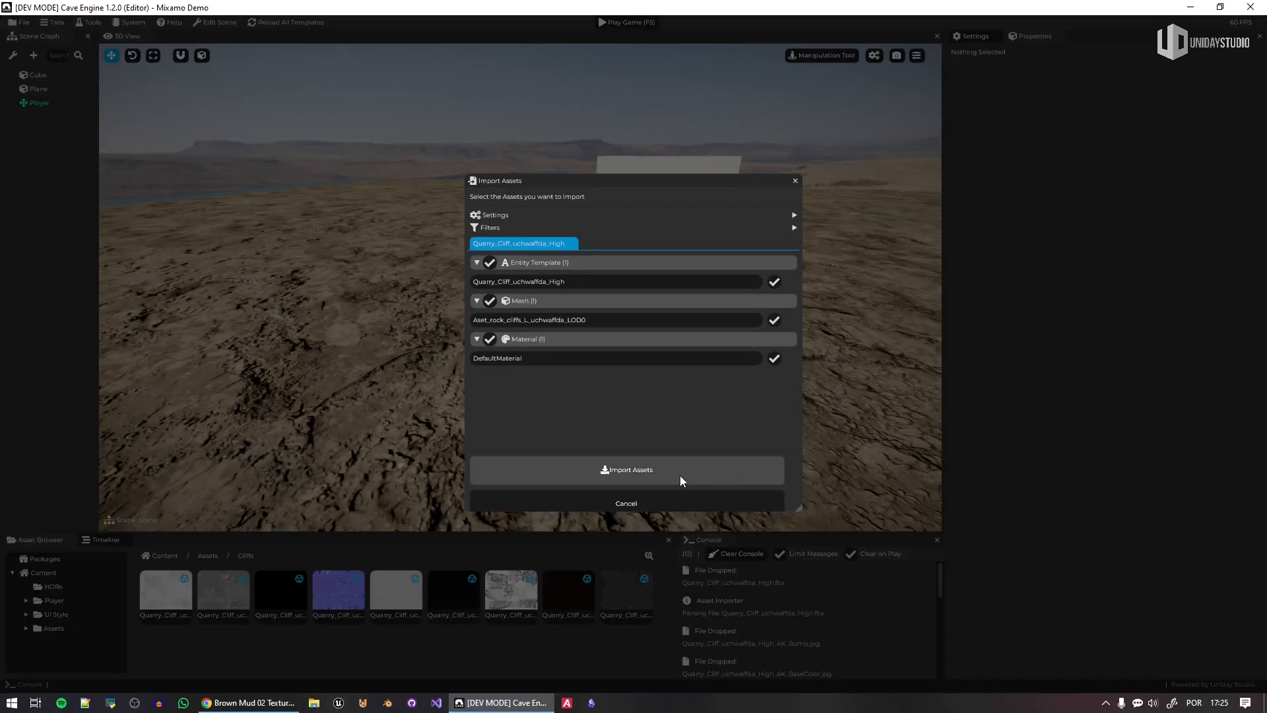
pyautogui.click(680, 480)
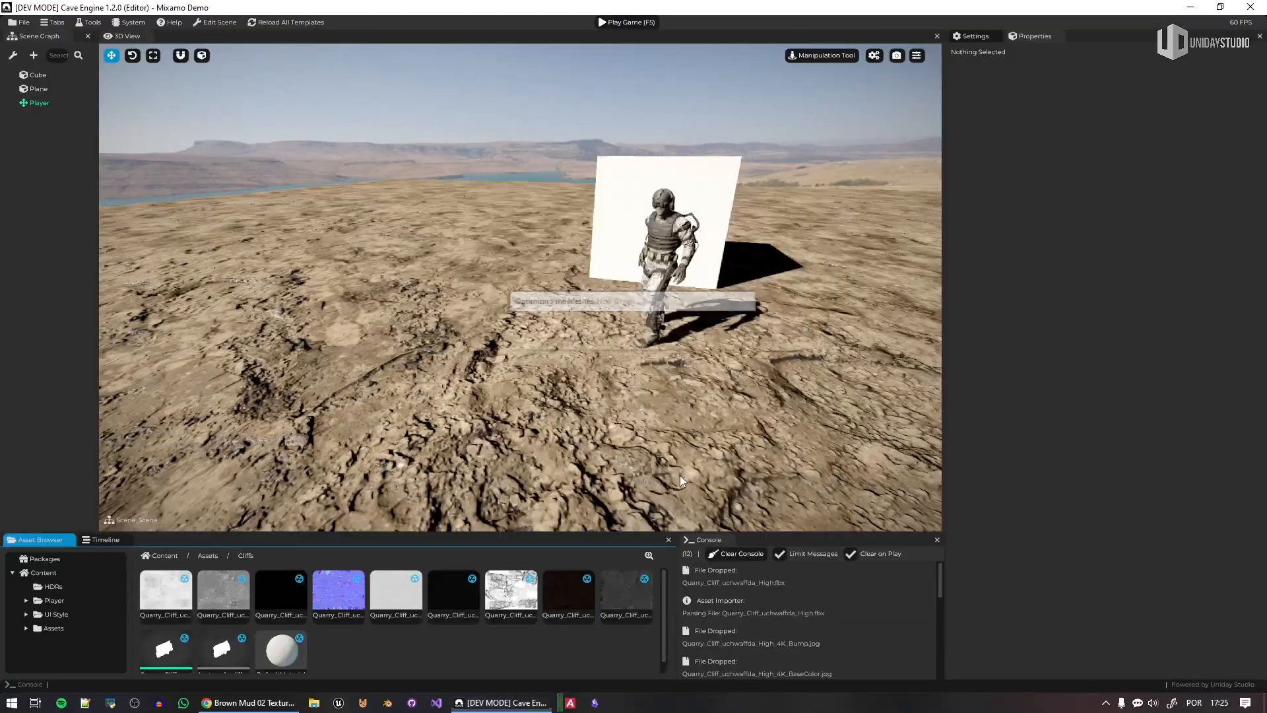
# Delete the cliff's Gloss texture and assign the Normal and Roughness textures to the matching slots of DefaultMaterial
pyautogui.click(284, 644)
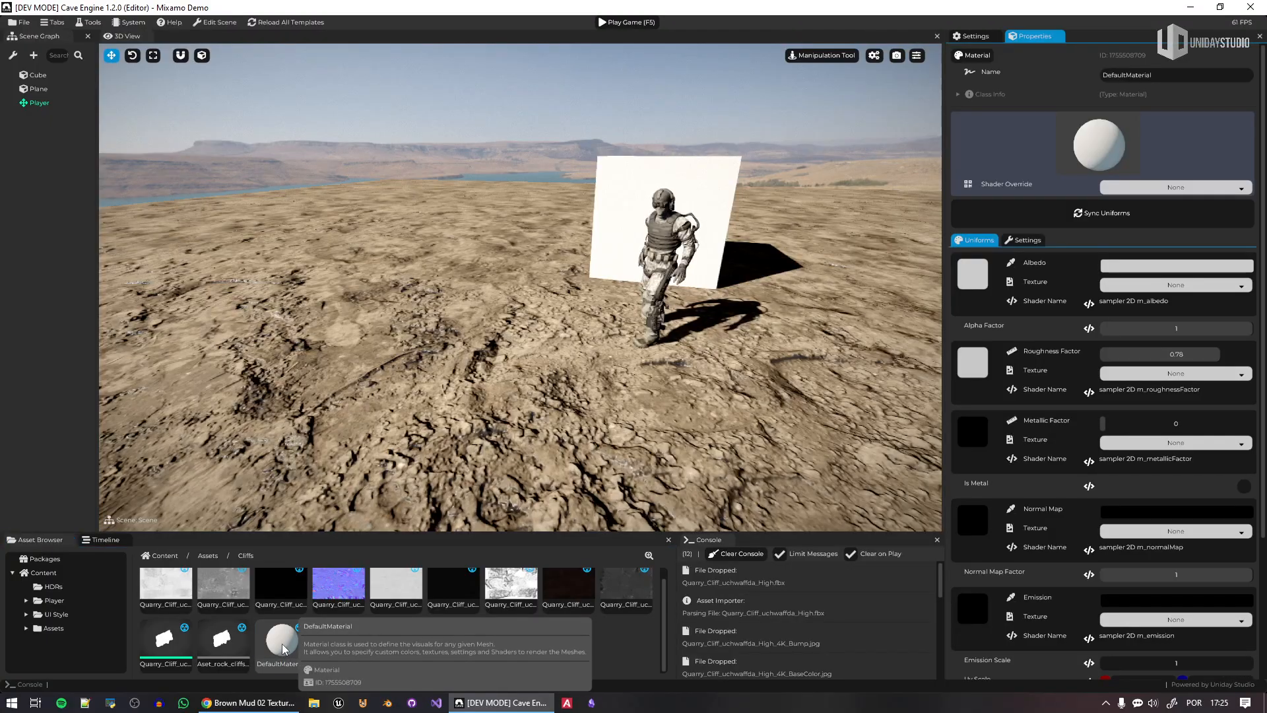
pyautogui.moveTo(633, 531); pyautogui.dragTo(633, 478)
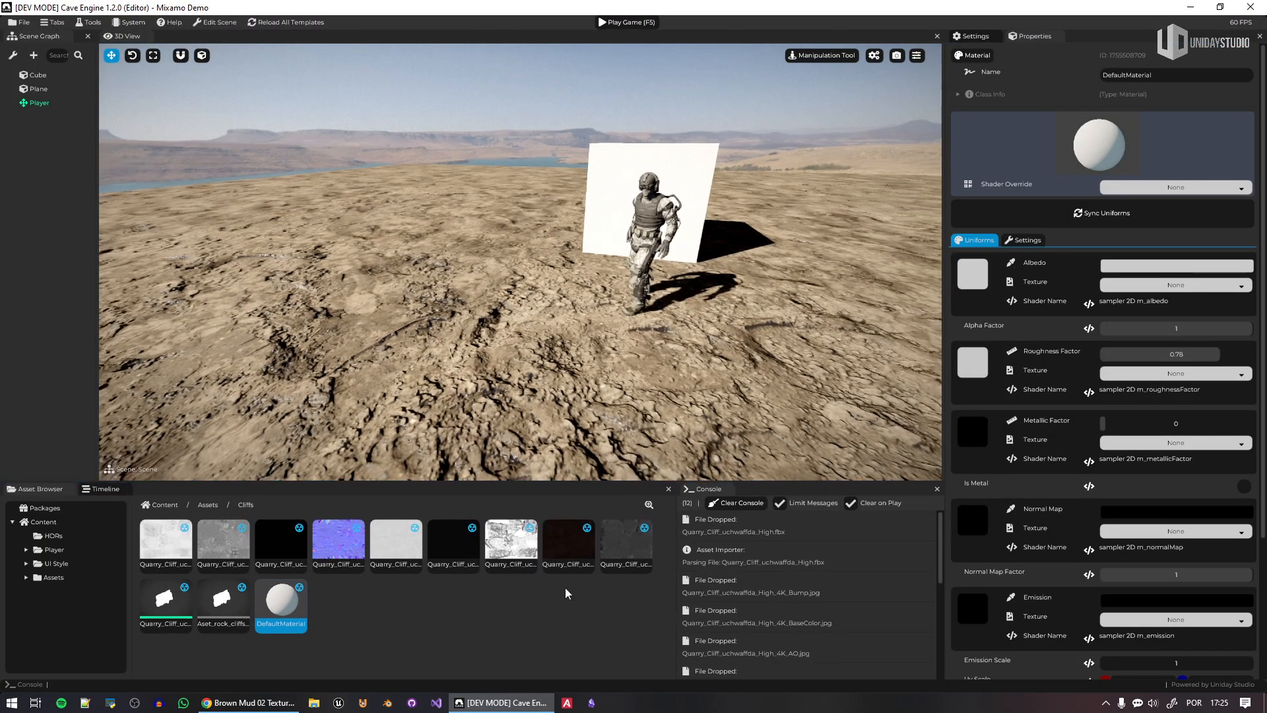
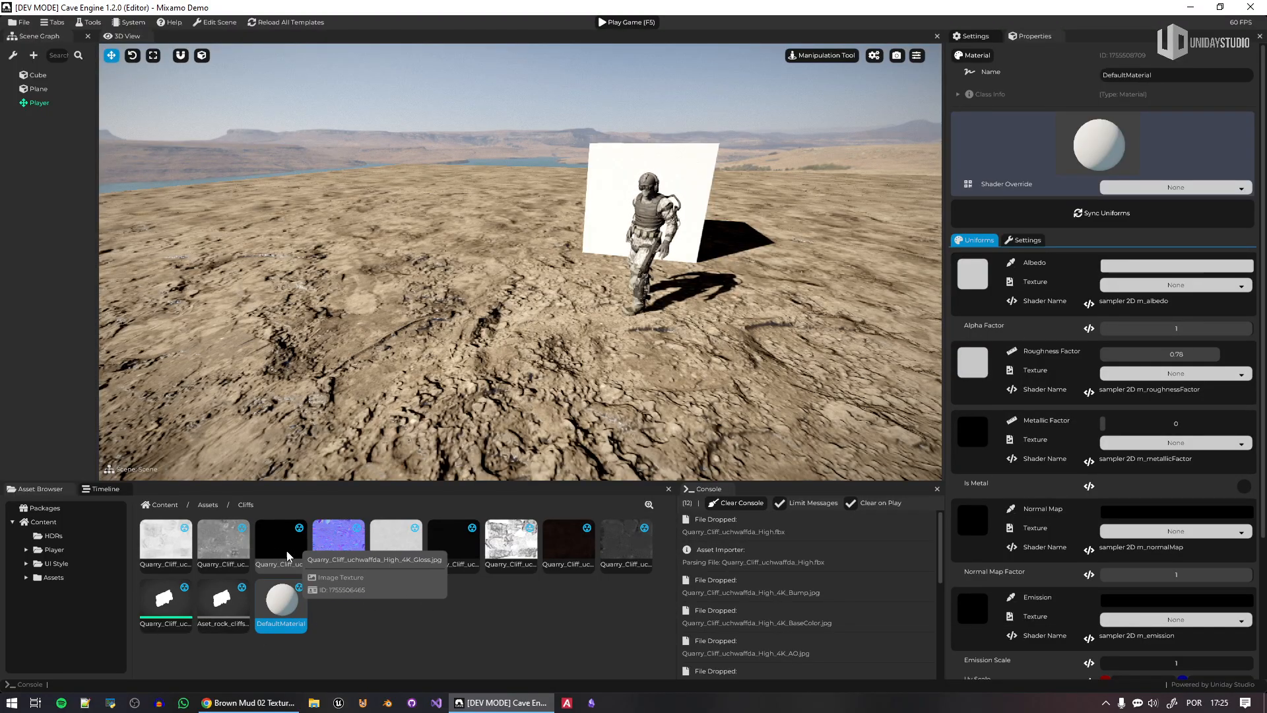
pyautogui.rightClick(287, 556)
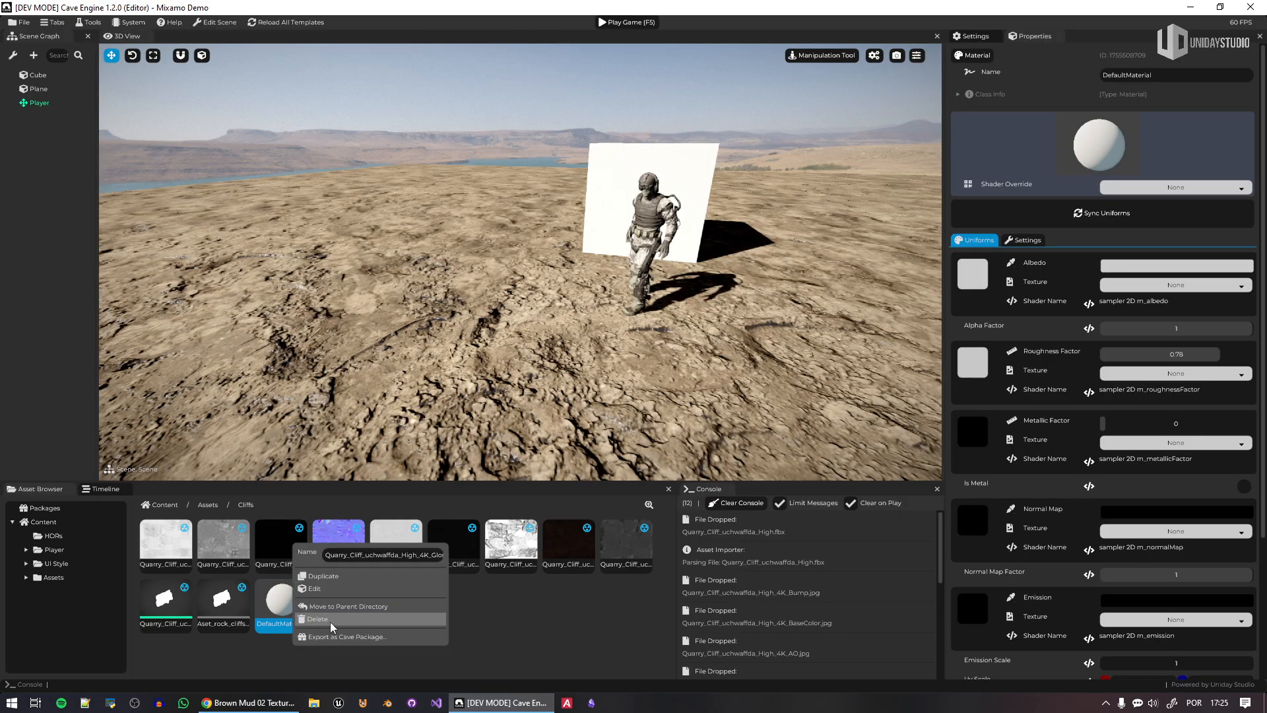
pyautogui.click(330, 622)
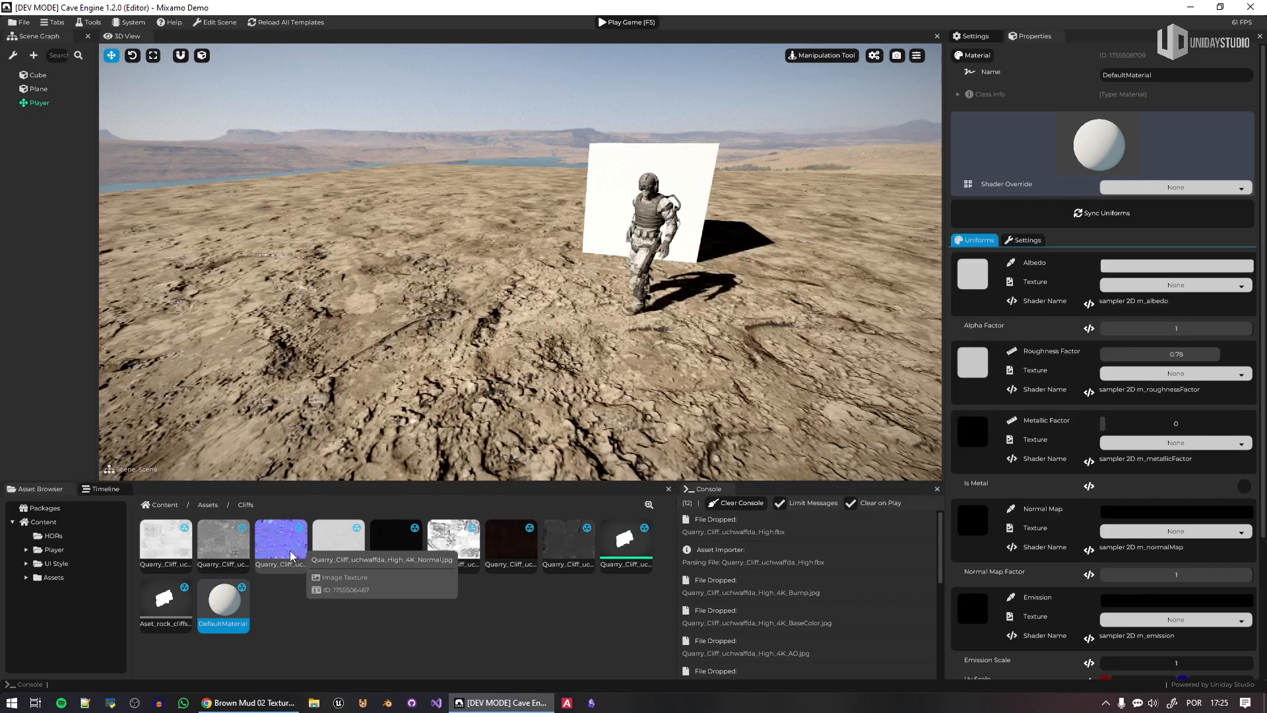
pyautogui.moveTo(290, 548); pyautogui.dragTo(1174, 532)
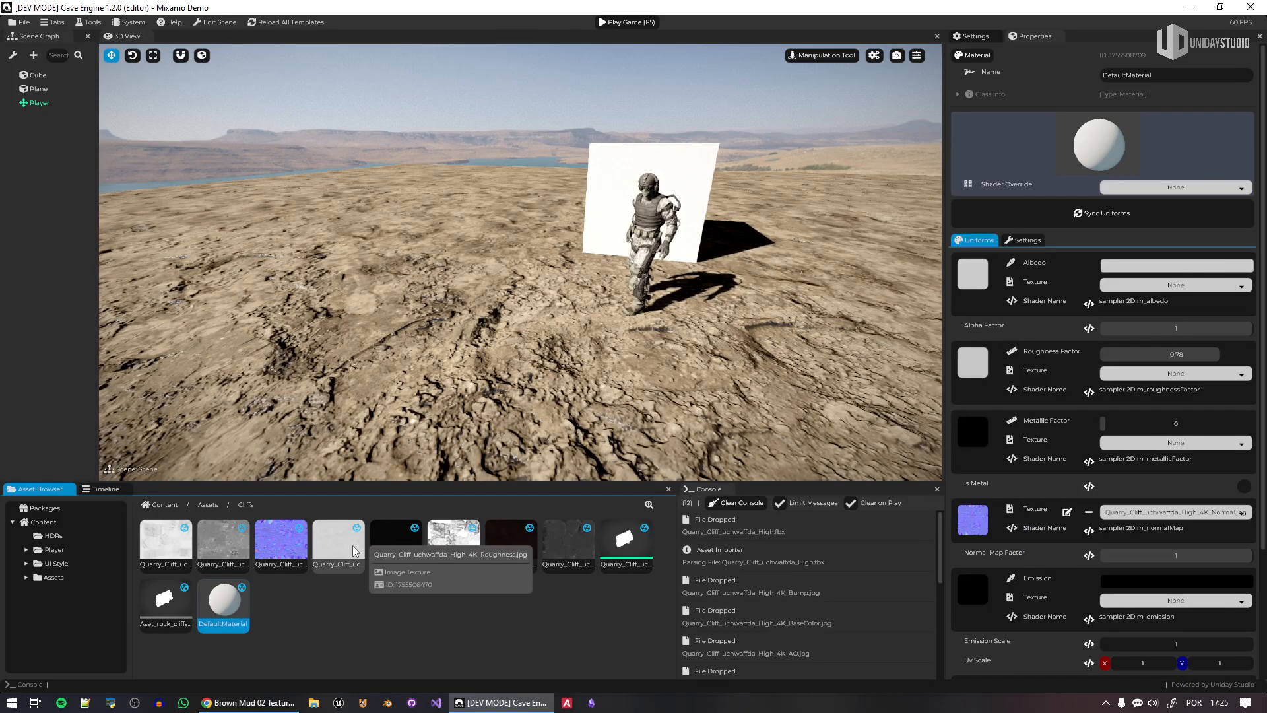
pyautogui.moveTo(353, 550); pyautogui.dragTo(1165, 375)
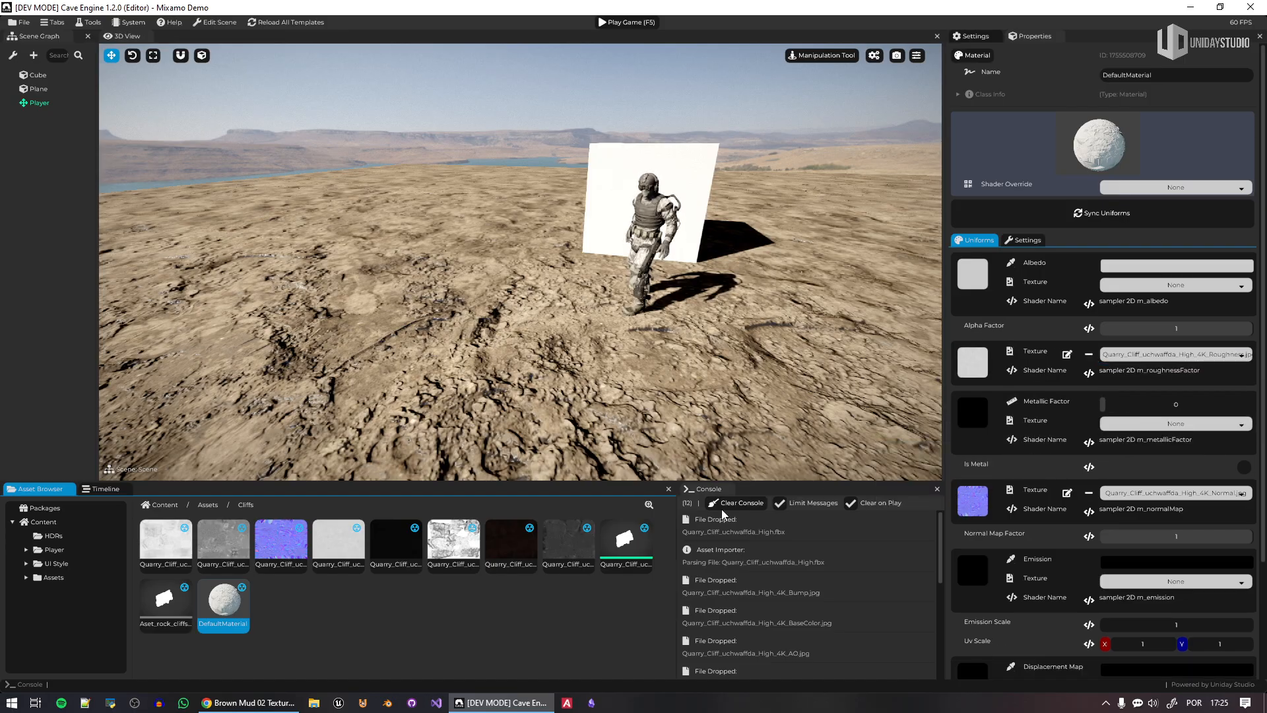
# Delete the cliff's Specular and AO textures and assign the BaseColor texture as the albedo of DefaultMaterial
pyautogui.rightClick(404, 551)
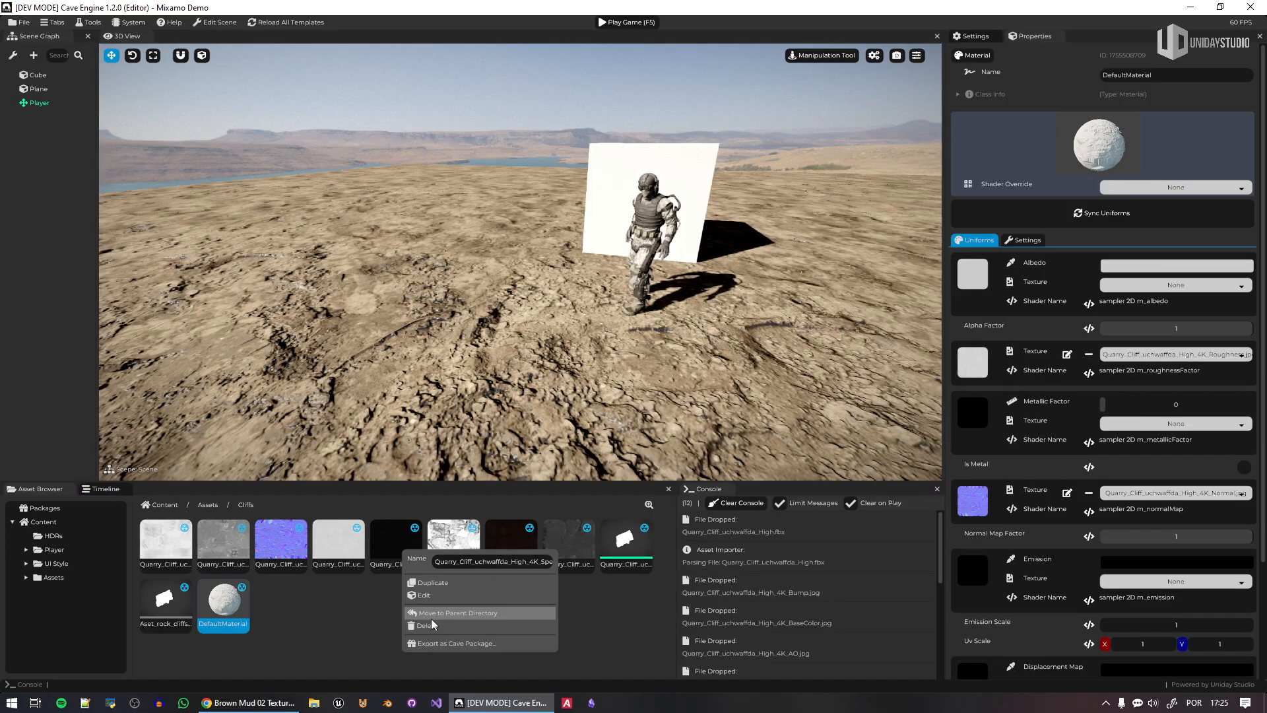
pyautogui.click(441, 626)
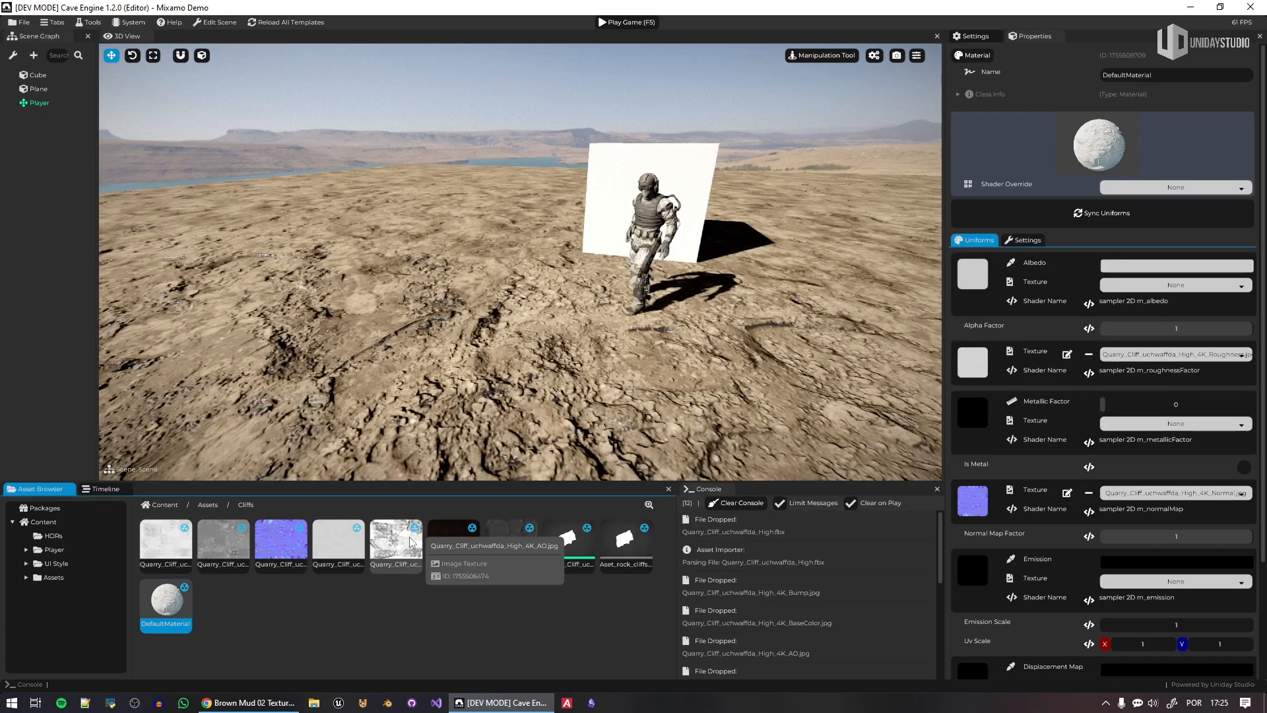
pyautogui.rightClick(410, 536)
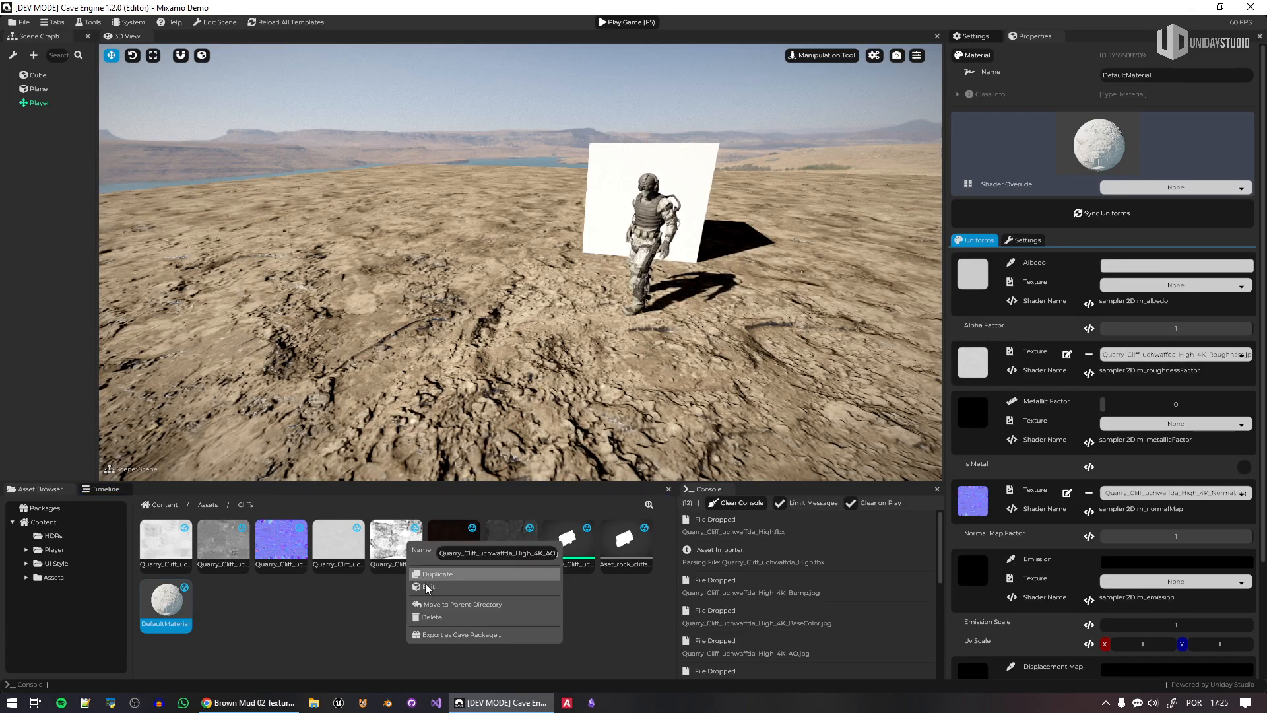
pyautogui.click(438, 616)
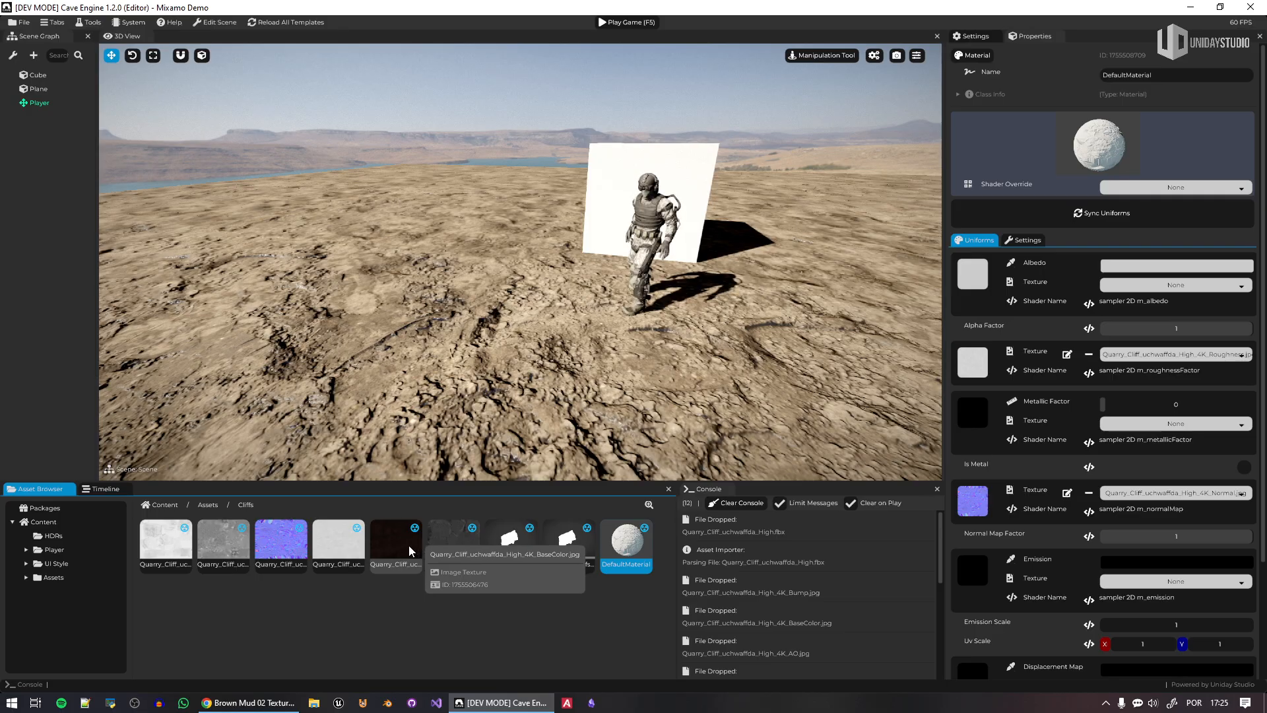
pyautogui.moveTo(409, 545); pyautogui.dragTo(1175, 286)
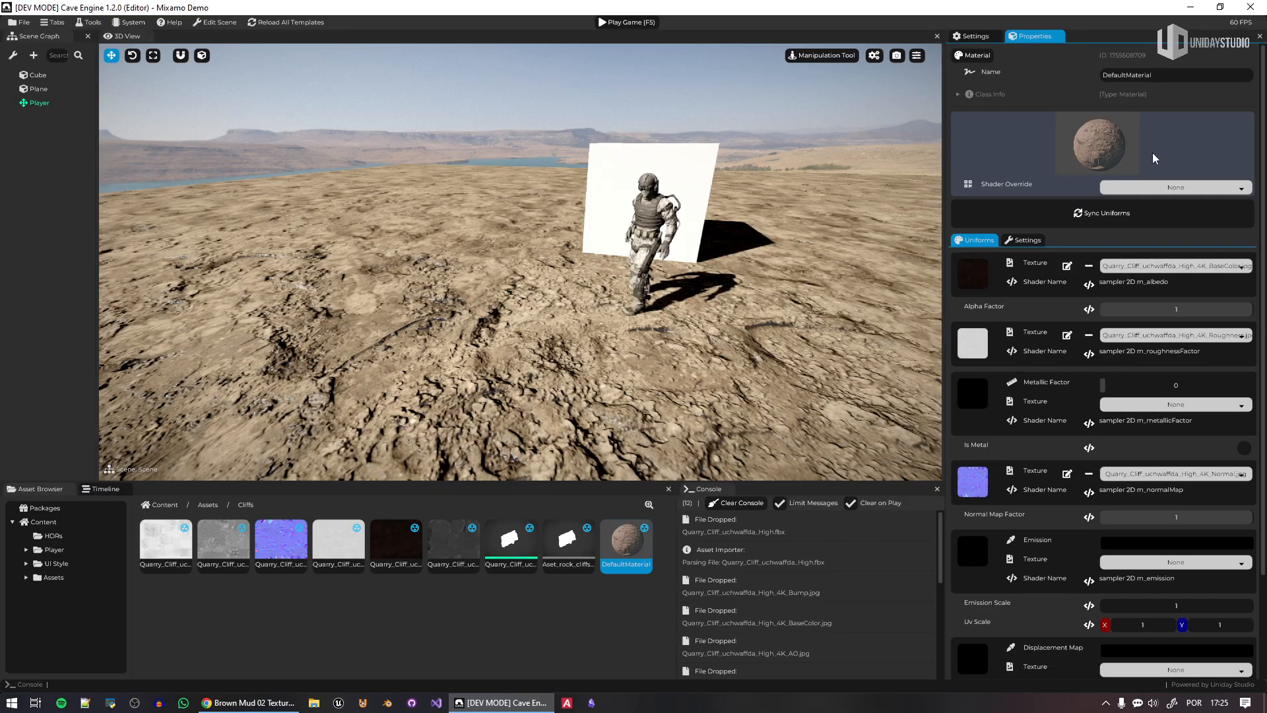
# Delete the cliff's Bump texture from the Cliffs folder
pyautogui.click(613, 536)
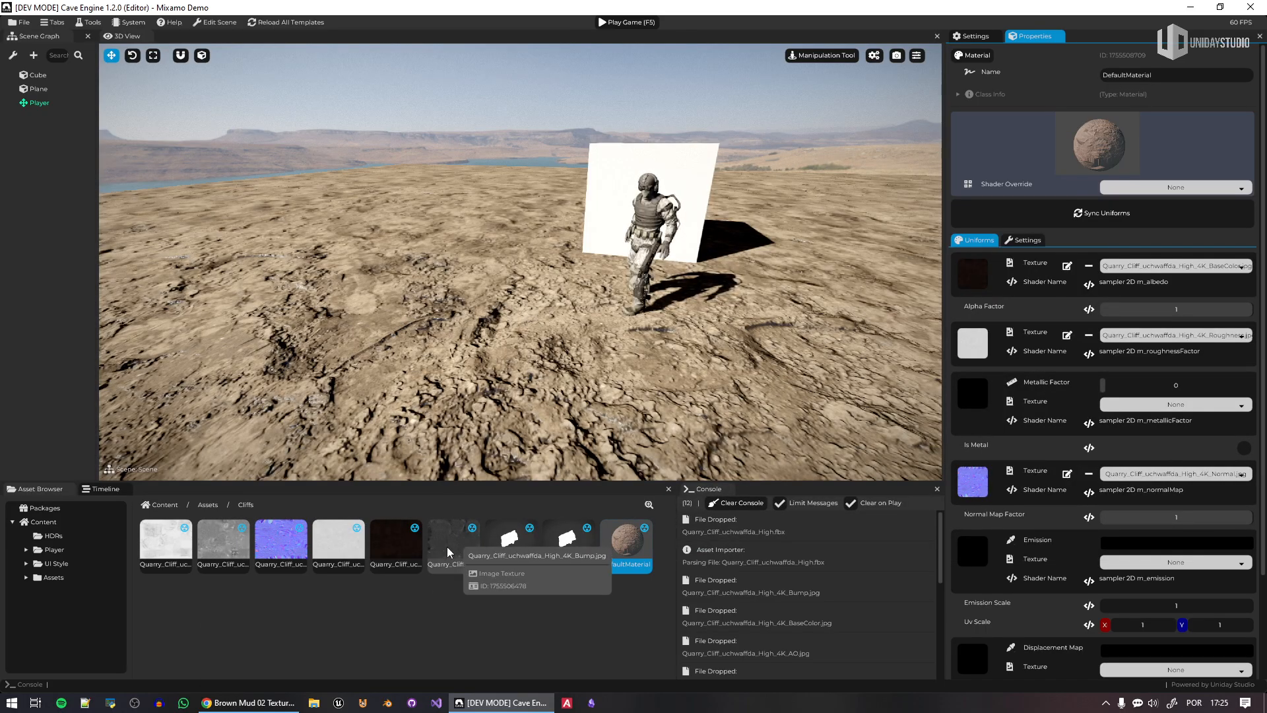
pyautogui.rightClick(447, 548)
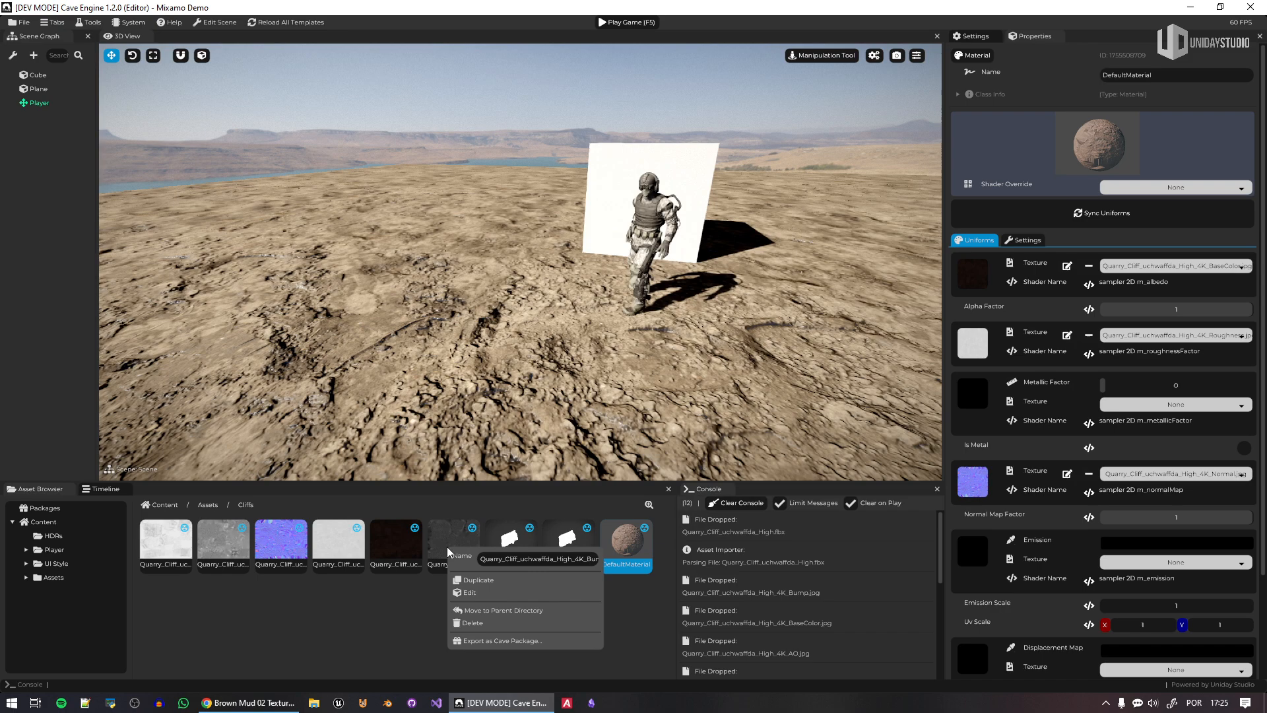
pyautogui.click(471, 623)
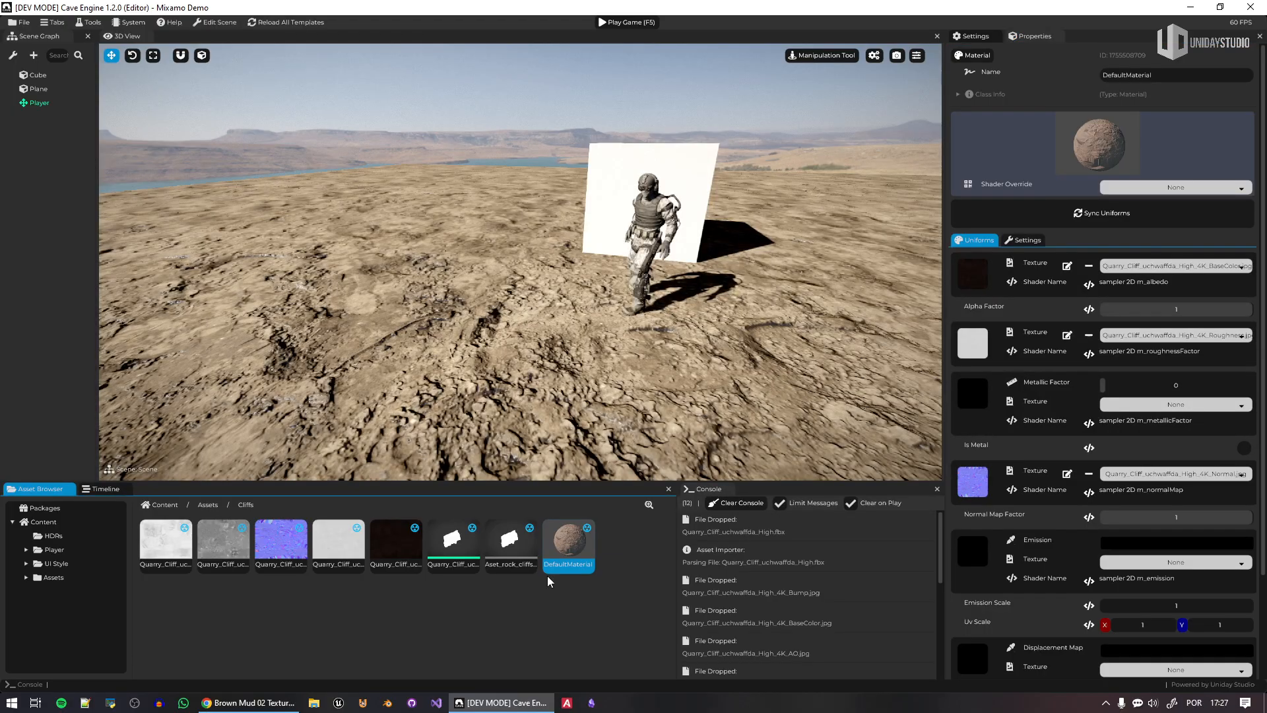
# Reload the thumbnail of the Aset_rock_cliffs_L_uchwaffda_LOD0 mesh and dismiss the graphics notice
pyautogui.click(511, 545)
pyautogui.click(1102, 188)
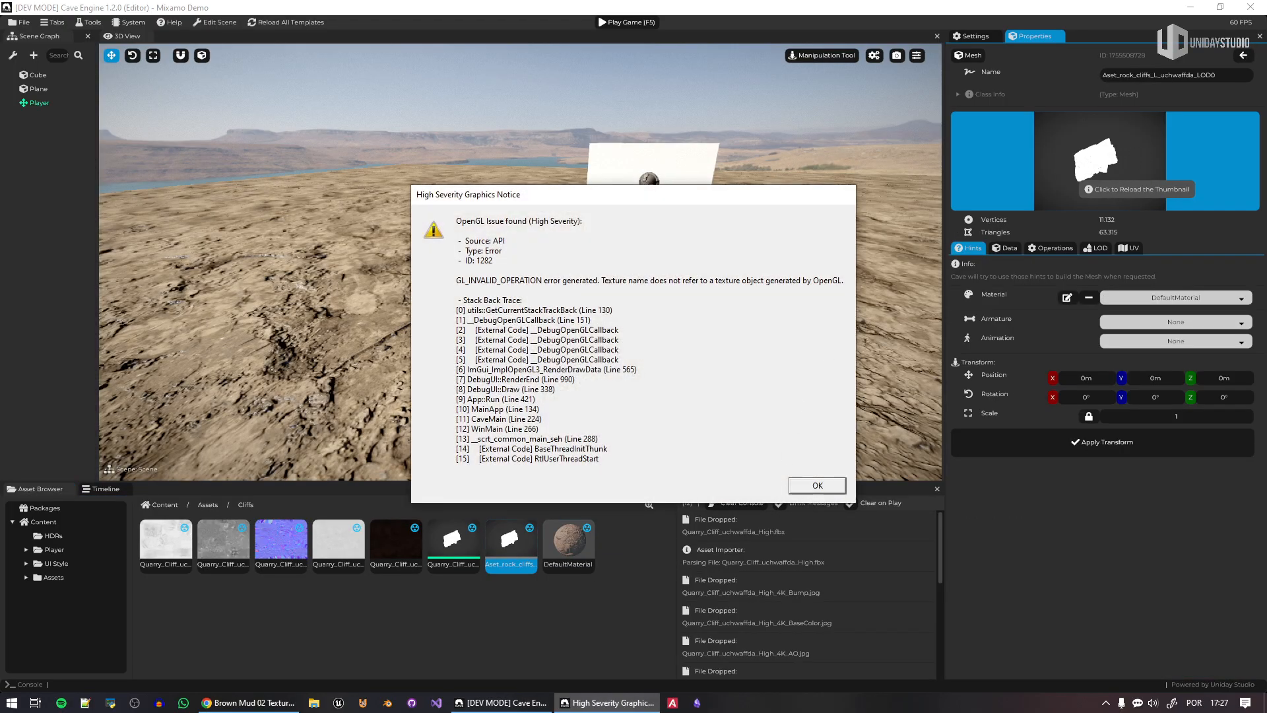
pyautogui.press('Return')
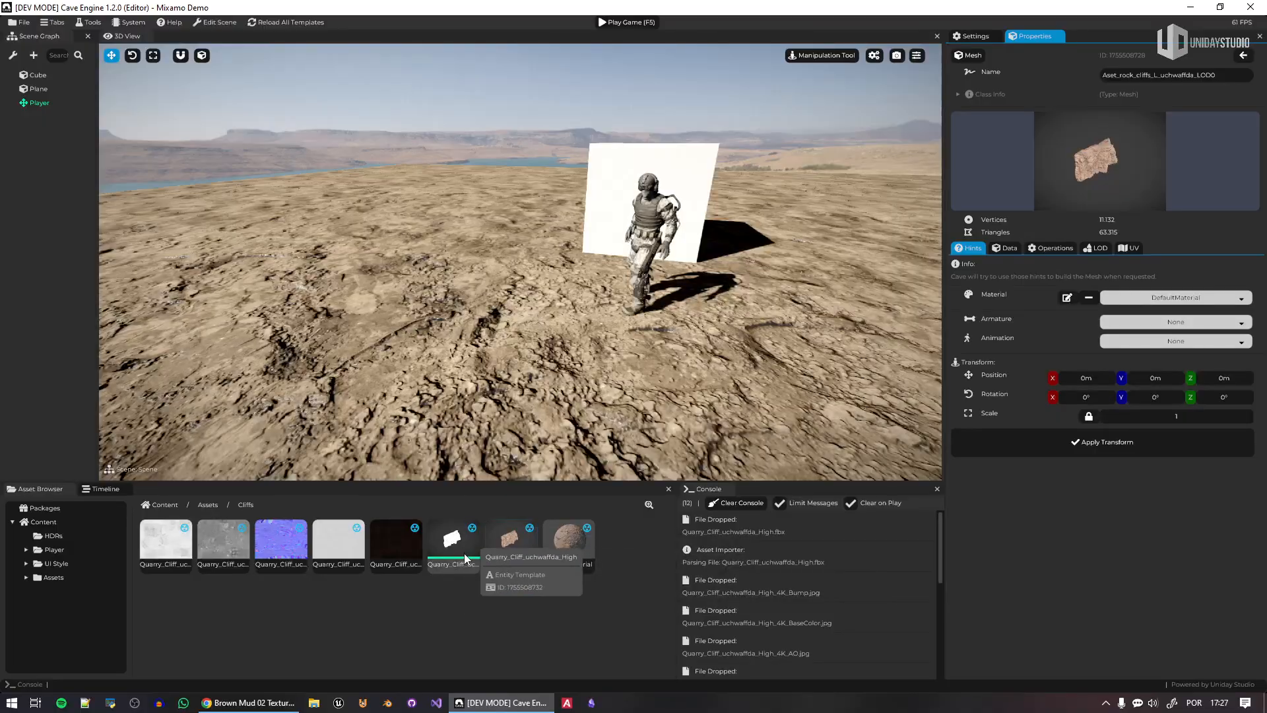
# Open the Quarry_Cliff_uchwaffda_High template, inspect the textured cliff, check the Quarry Cliff page in the browser, and return to the scene
pyautogui.doubleClick(456, 541)
pyautogui.press('w')
pyautogui.moveTo(657, 248); pyautogui.dragTo(517, 251, button='right')
pyautogui.press('d')
pyautogui.press('s')
pyautogui.press('w')
pyautogui.click(247, 702)
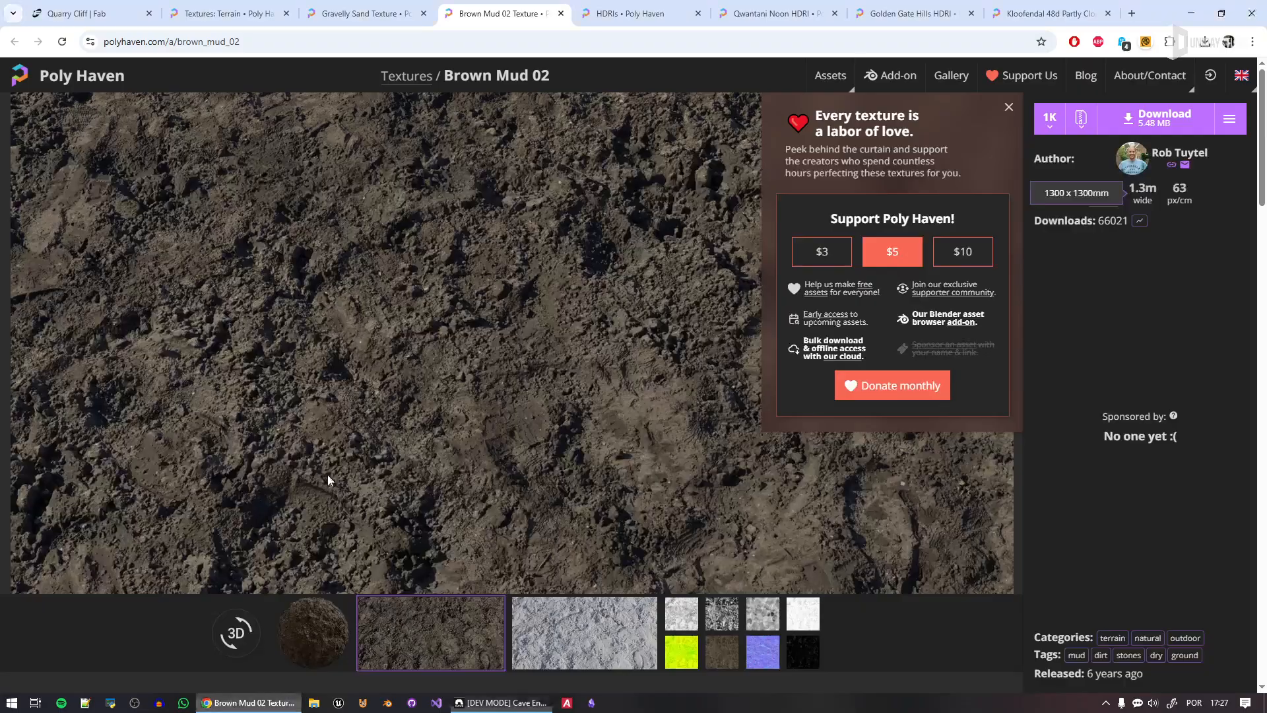
pyautogui.click(84, 12)
pyautogui.click(501, 702)
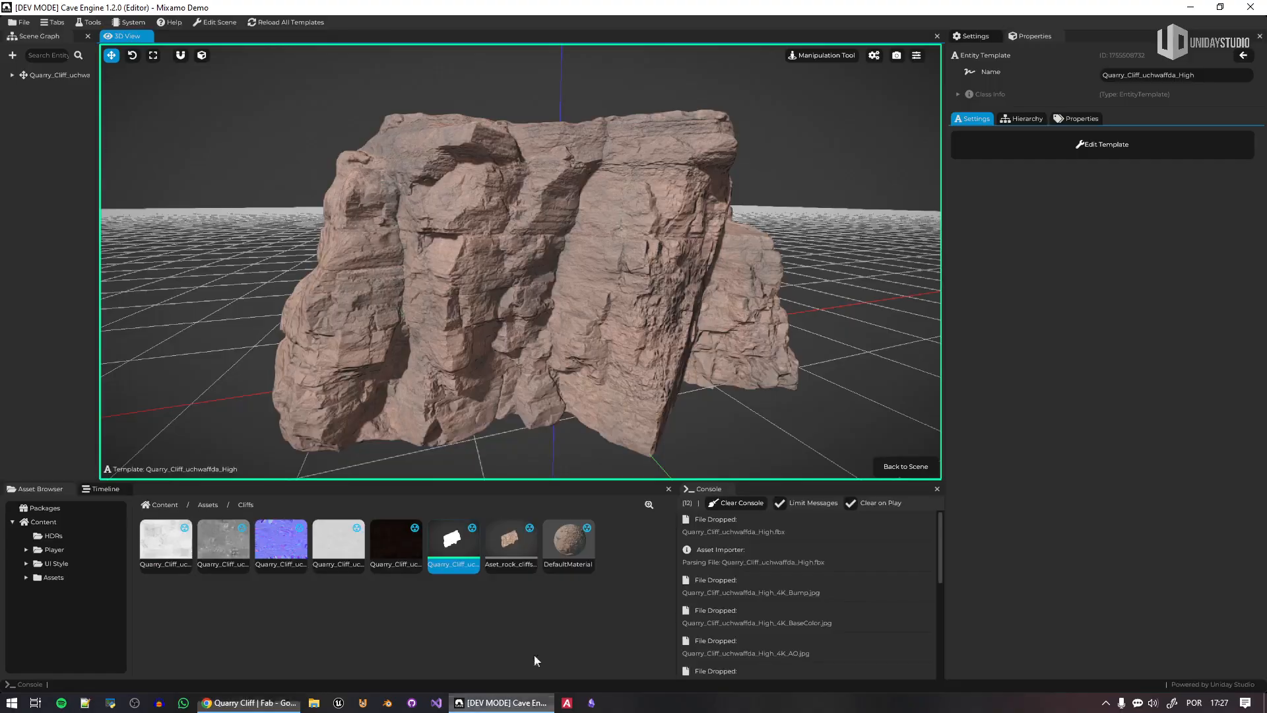
pyautogui.click(905, 466)
# Place the Quarry_Cliff_uchwaffda_High template in the scene and rotate it about its vertical axis so its broad rock face turns toward the view
pyautogui.moveTo(465, 549); pyautogui.dragTo(426, 240)
pyautogui.moveTo(426, 240); pyautogui.dragTo(421, 152, button='right')
pyautogui.press('a')
pyautogui.press('a')
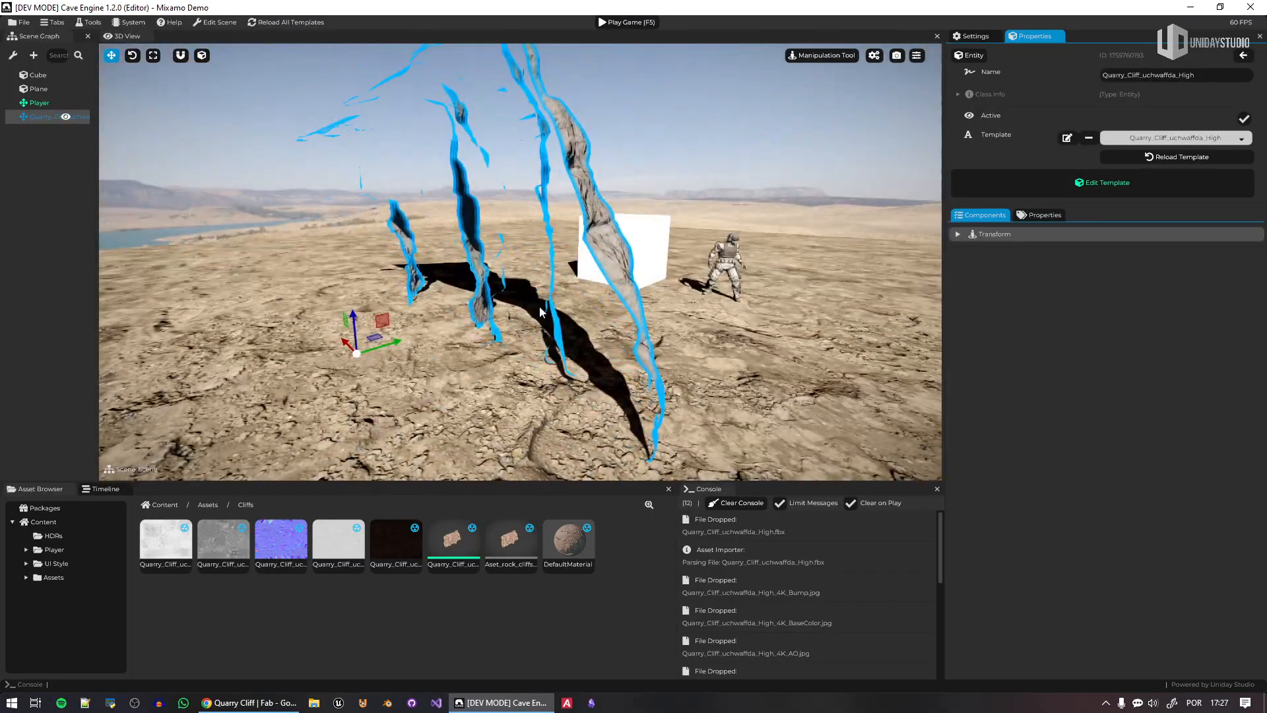
pyautogui.moveTo(539, 307); pyautogui.dragTo(422, 284, button='right')
pyautogui.press('d')
pyautogui.press('r')
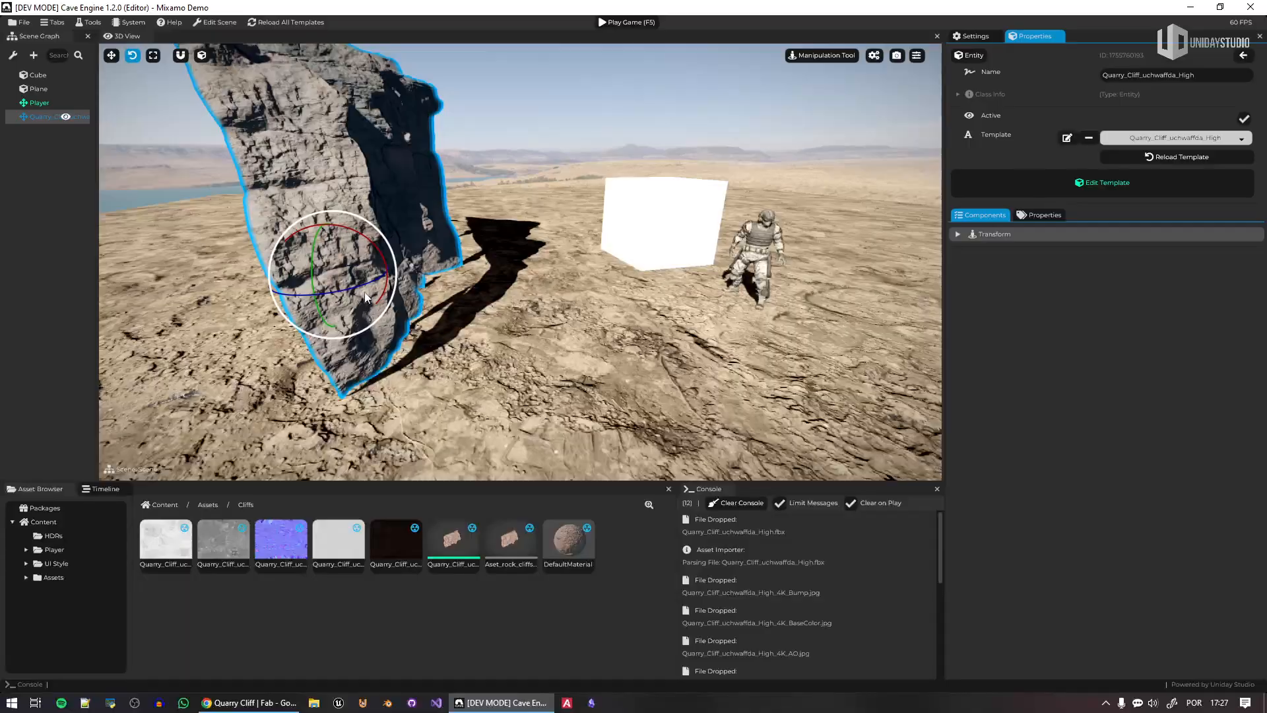
pyautogui.moveTo(366, 297); pyautogui.dragTo(315, 311)
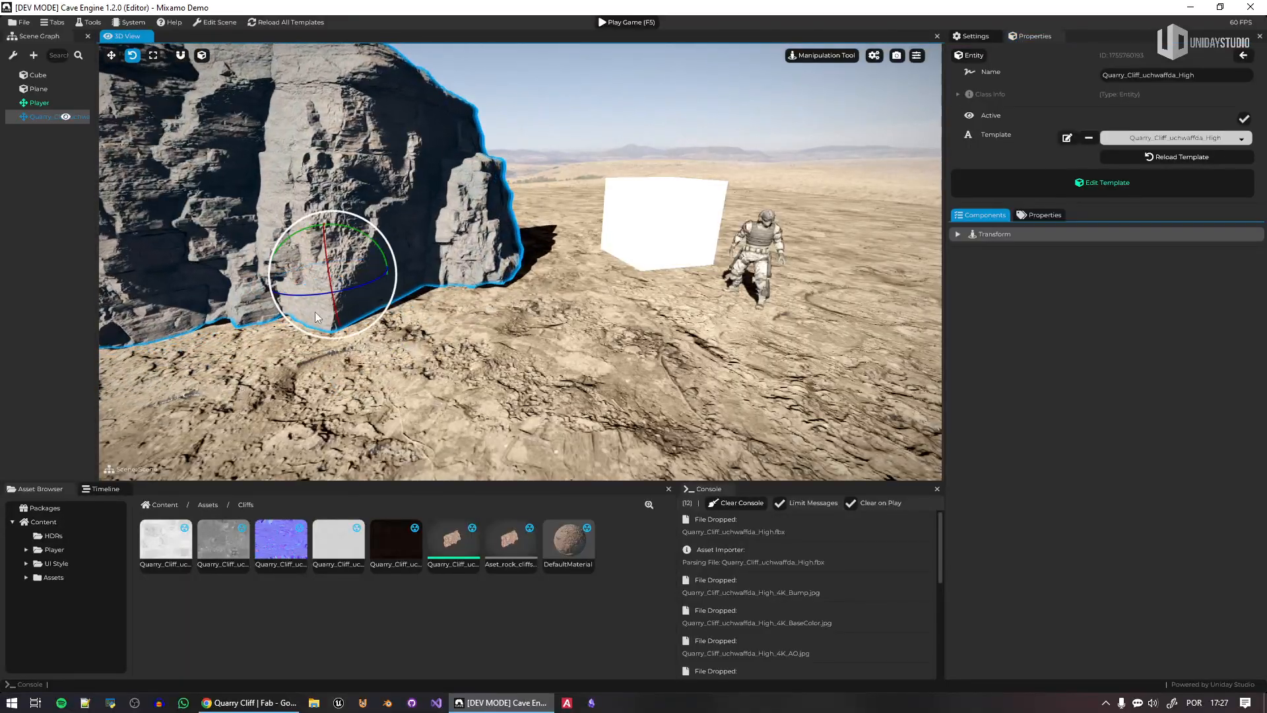
# Scale the quarry cliff up until it towers over the cube and player, and move it back onto the ground behind them
pyautogui.press('g')
pyautogui.press('s')
pyautogui.moveTo(323, 310); pyautogui.dragTo(414, 280, button='right')
pyautogui.press('s')
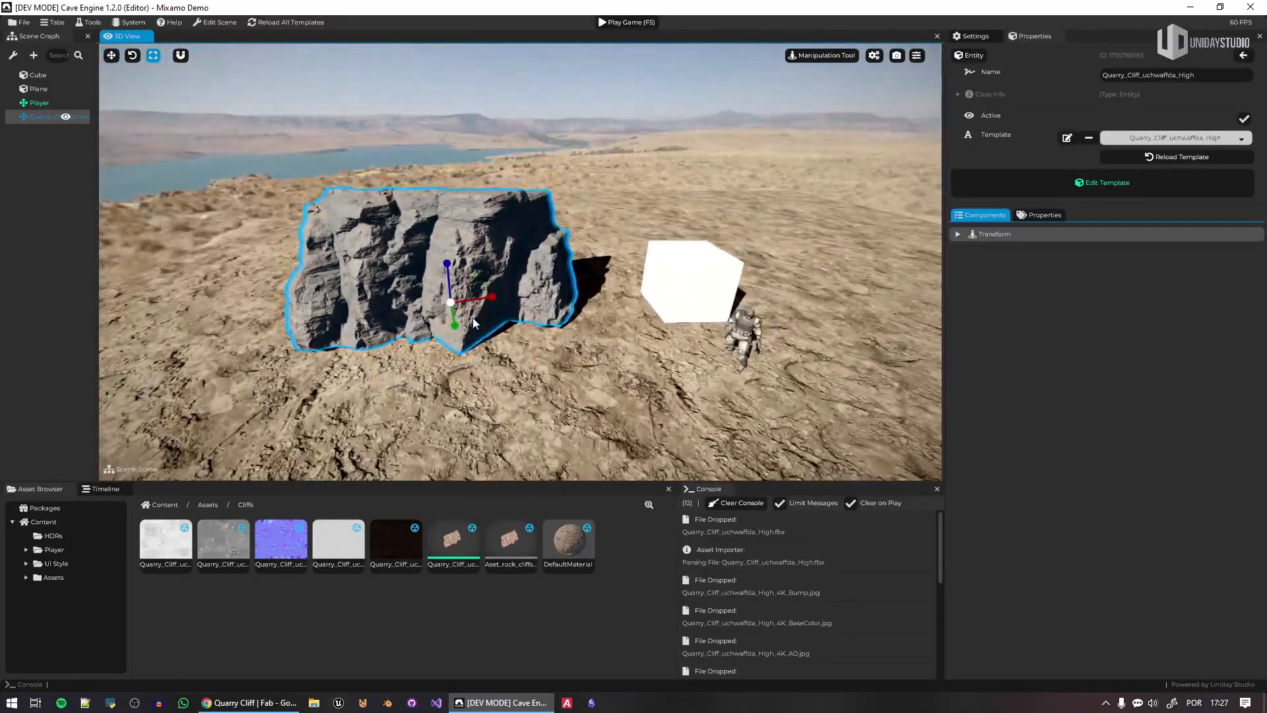
pyautogui.click(523, 326)
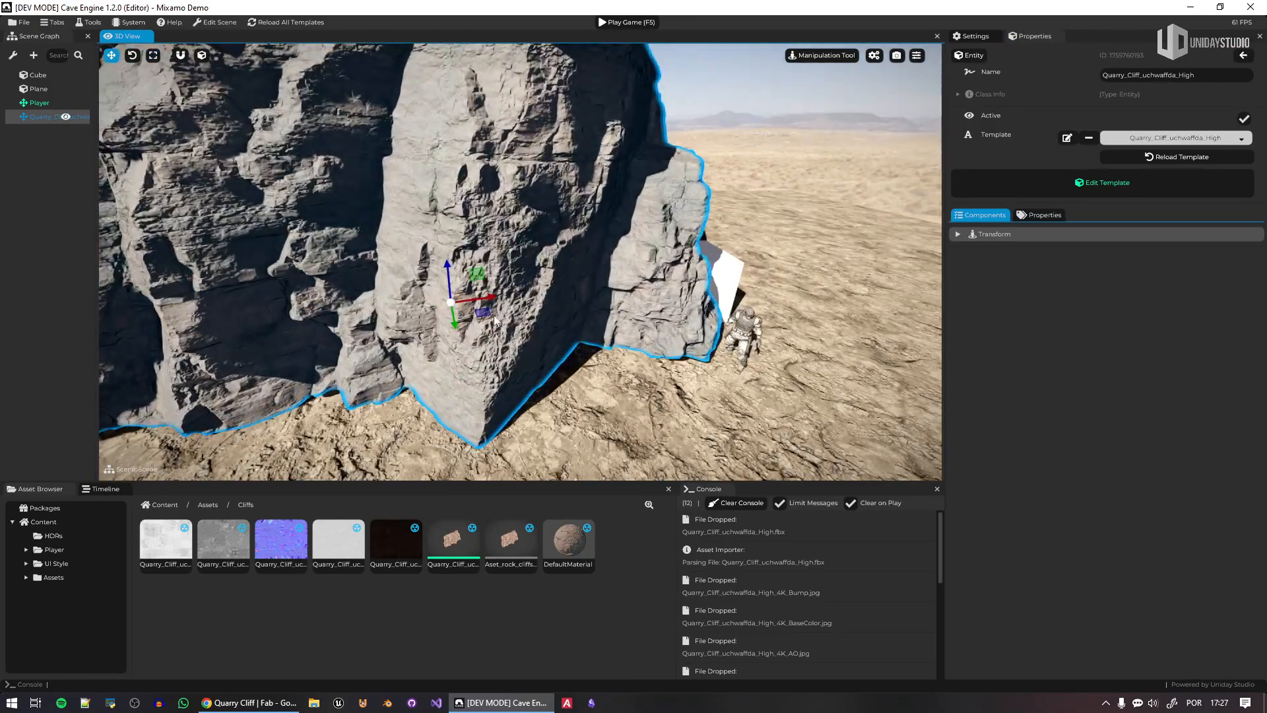
pyautogui.moveTo(488, 312); pyautogui.dragTo(505, 247)
pyautogui.moveTo(467, 196); pyautogui.dragTo(486, 246)
pyautogui.press('s')
pyautogui.press('g')
pyautogui.click(758, 190)
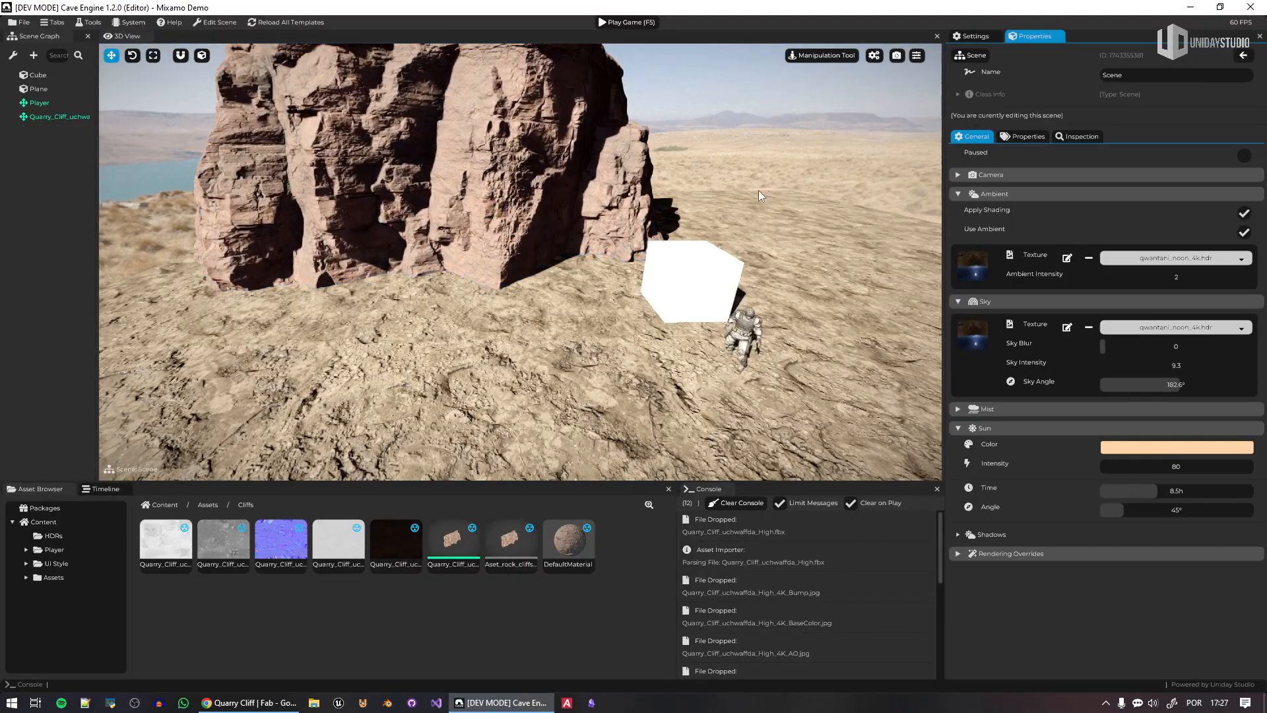
# Select the quarry cliff again, adjust its placement on the ground behind the cube from a low view, and save the project
pyautogui.moveTo(758, 190); pyautogui.dragTo(785, 86, button='right')
pyautogui.press('q')
pyautogui.moveTo(794, 318); pyautogui.dragTo(795, 319, button='right')
pyautogui.press('d')
pyautogui.click(525, 344)
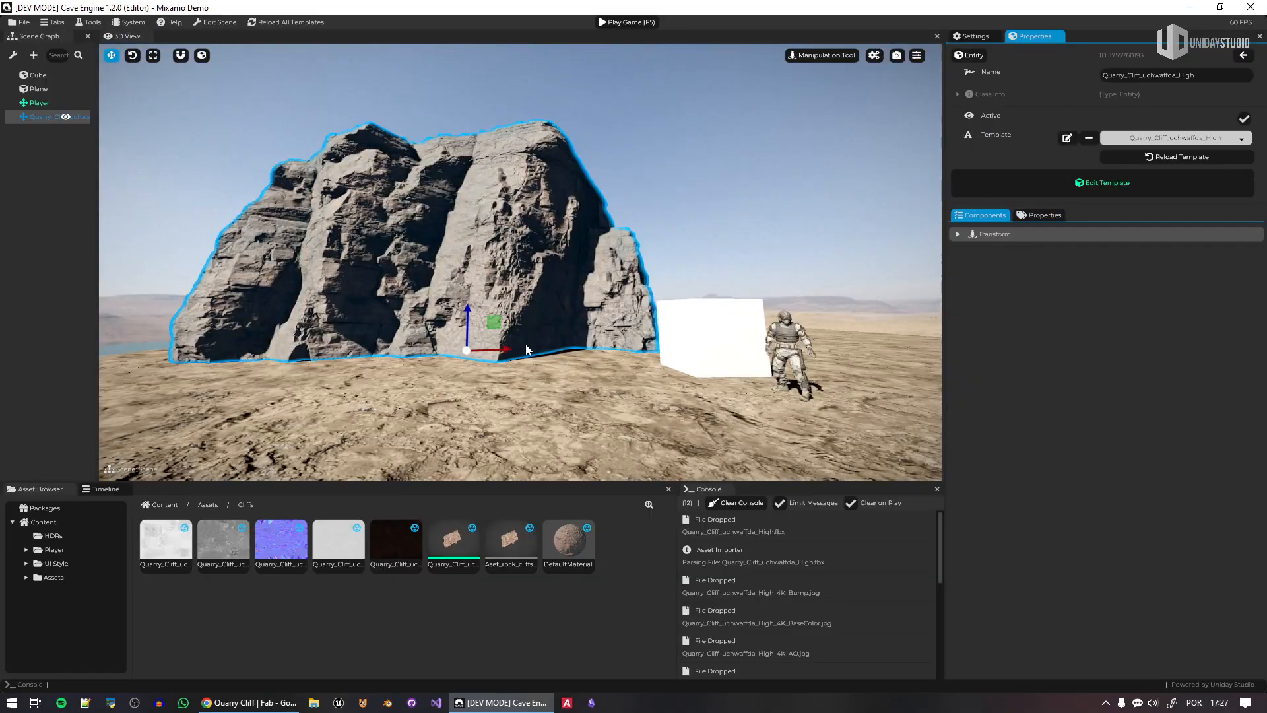
pyautogui.press('s')
pyautogui.press('g')
pyautogui.press('s')
pyautogui.moveTo(488, 351); pyautogui.dragTo(521, 360, button='right')
pyautogui.press('e')
pyautogui.moveTo(520, 352); pyautogui.dragTo(565, 320)
pyautogui.click(805, 206)
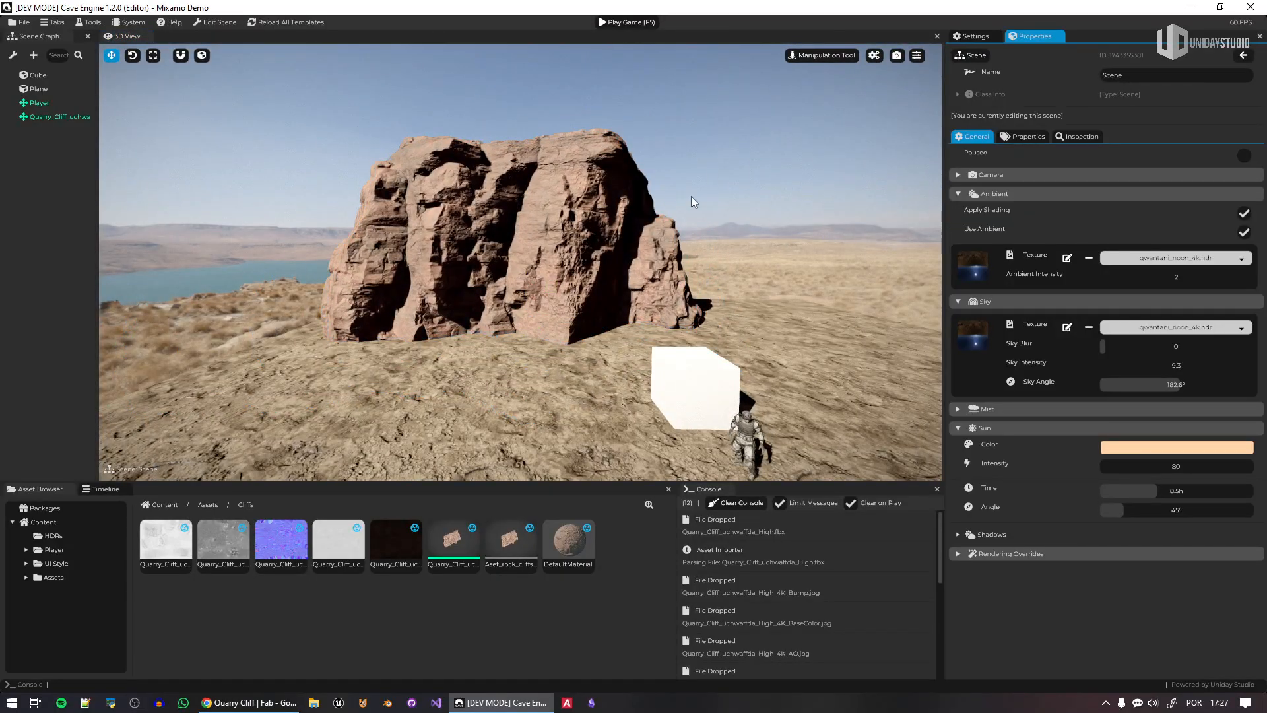
pyautogui.hotkey('ctrl', 's')
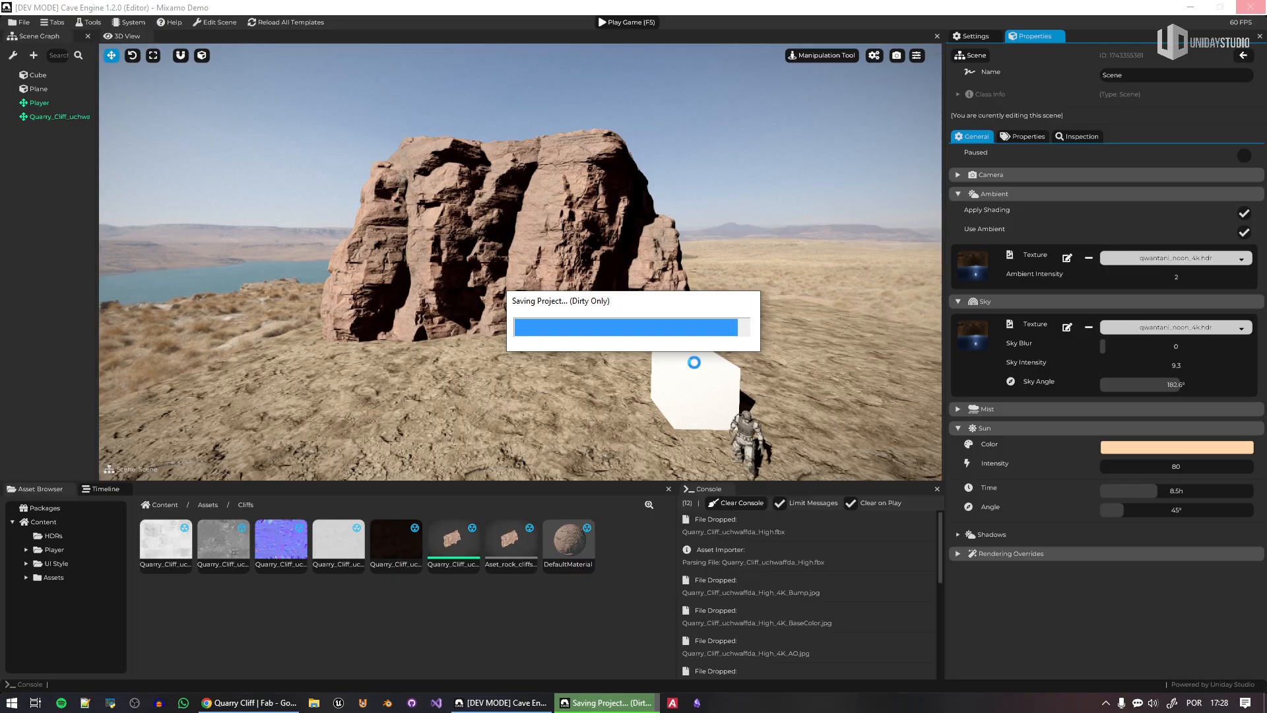
# Play-test the game by running the soldier past the cube and around the base of the quarry cliff, and stop the game
pyautogui.press('F5')
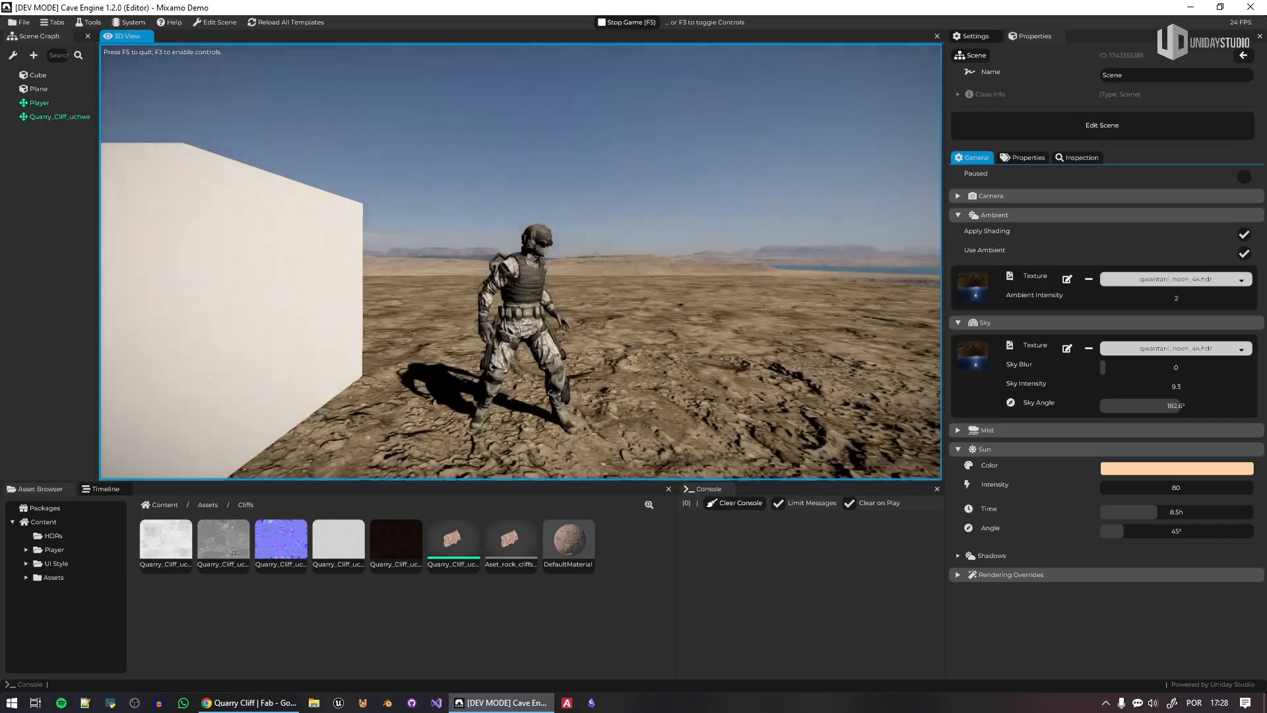
pyautogui.press('w')
pyautogui.press('w')
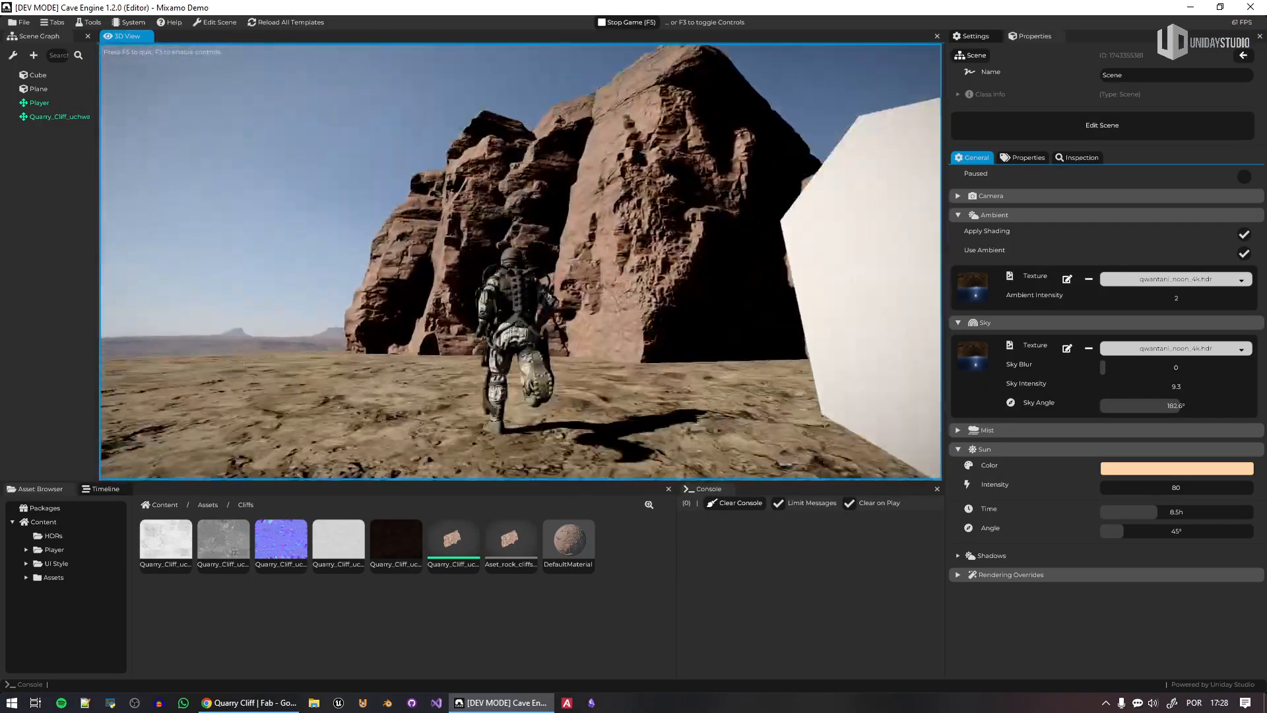
pyautogui.hotkey('shift', 'w')
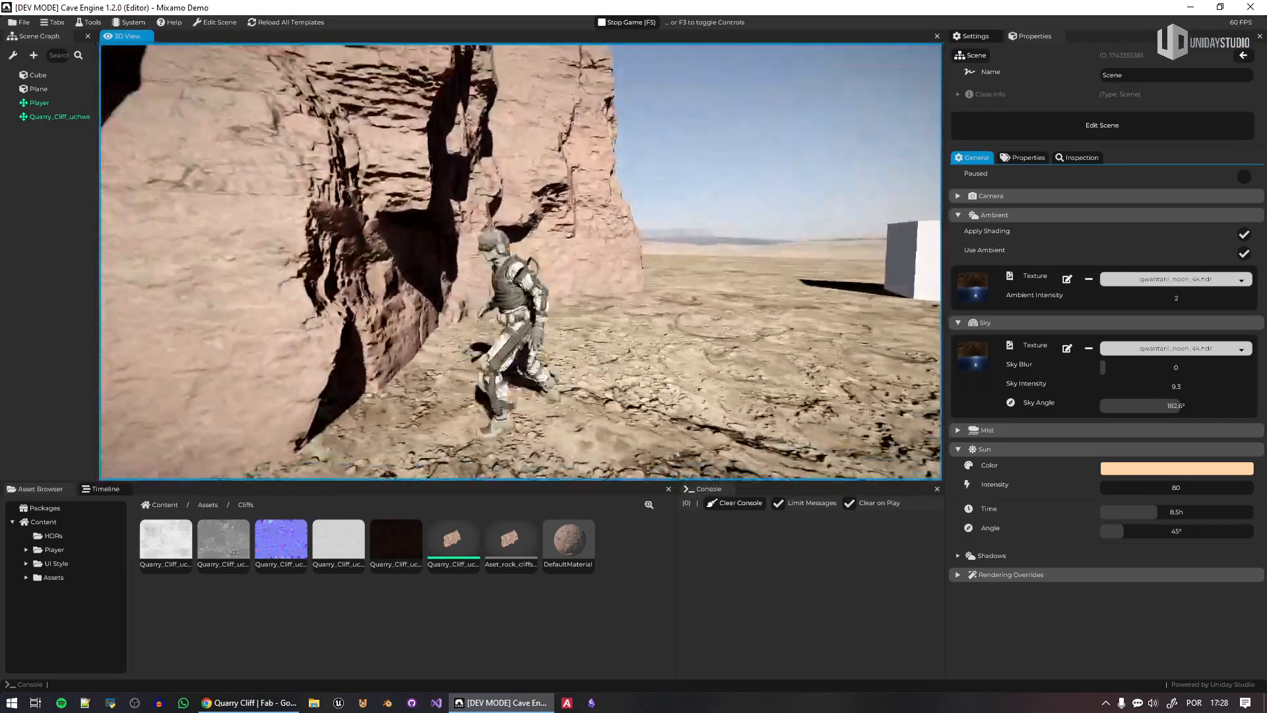
pyautogui.press('w')
pyautogui.press('a')
pyautogui.press('w')
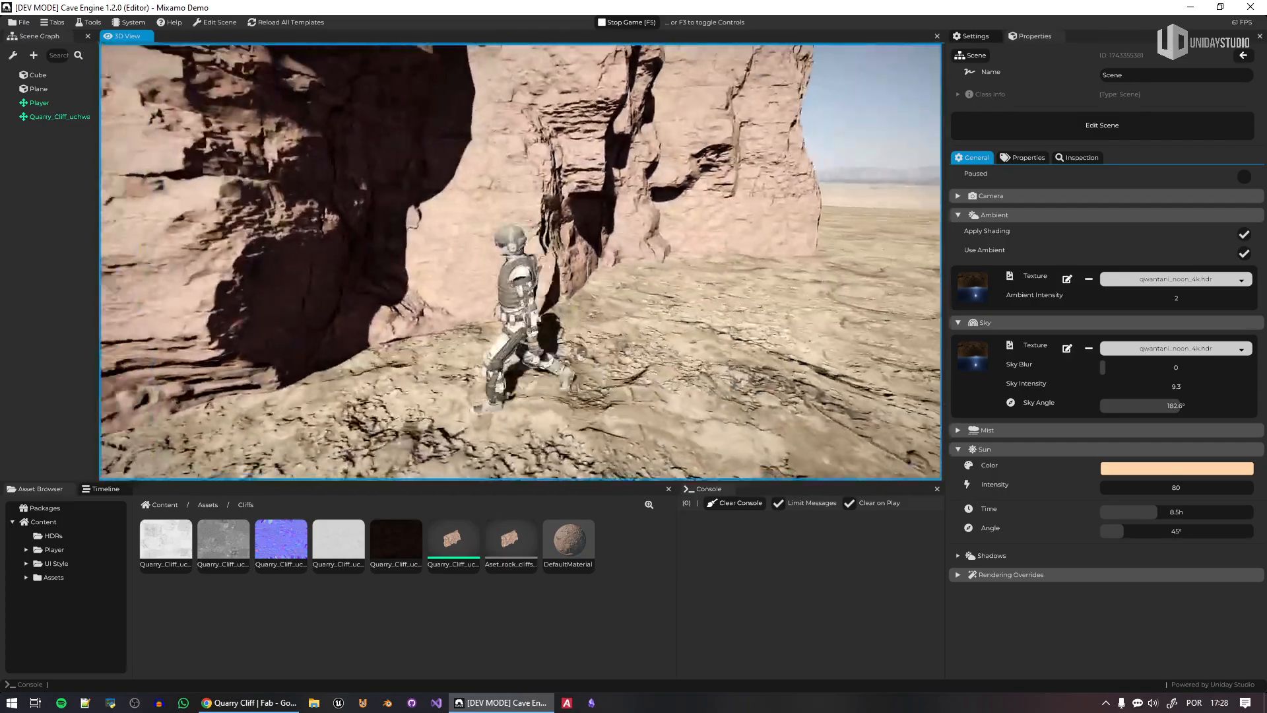
pyautogui.press('w')
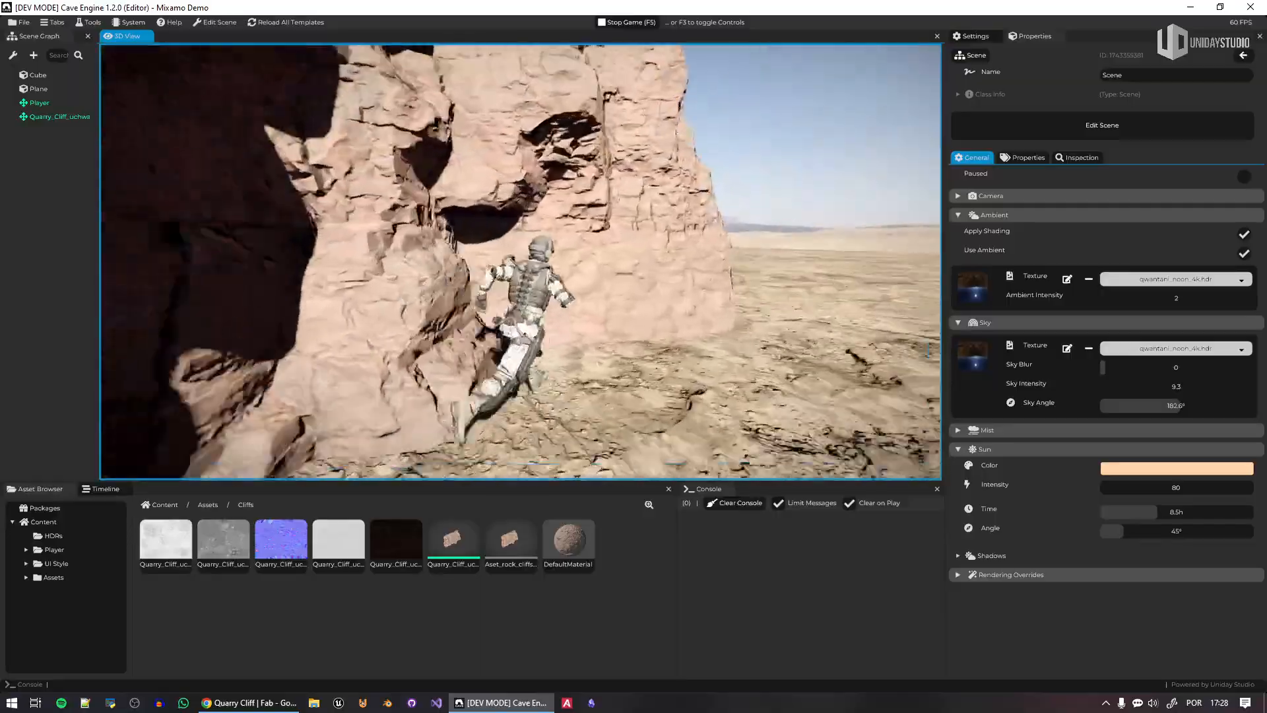
pyautogui.press('w')
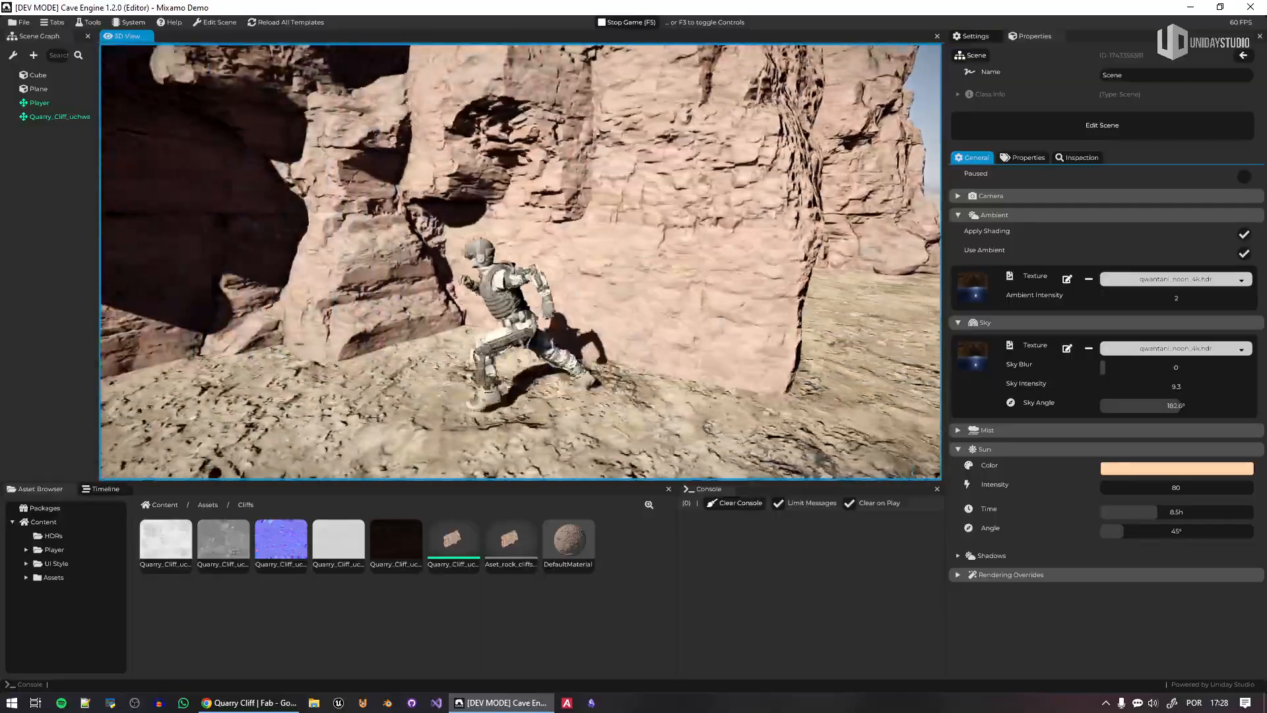
pyautogui.press('s')
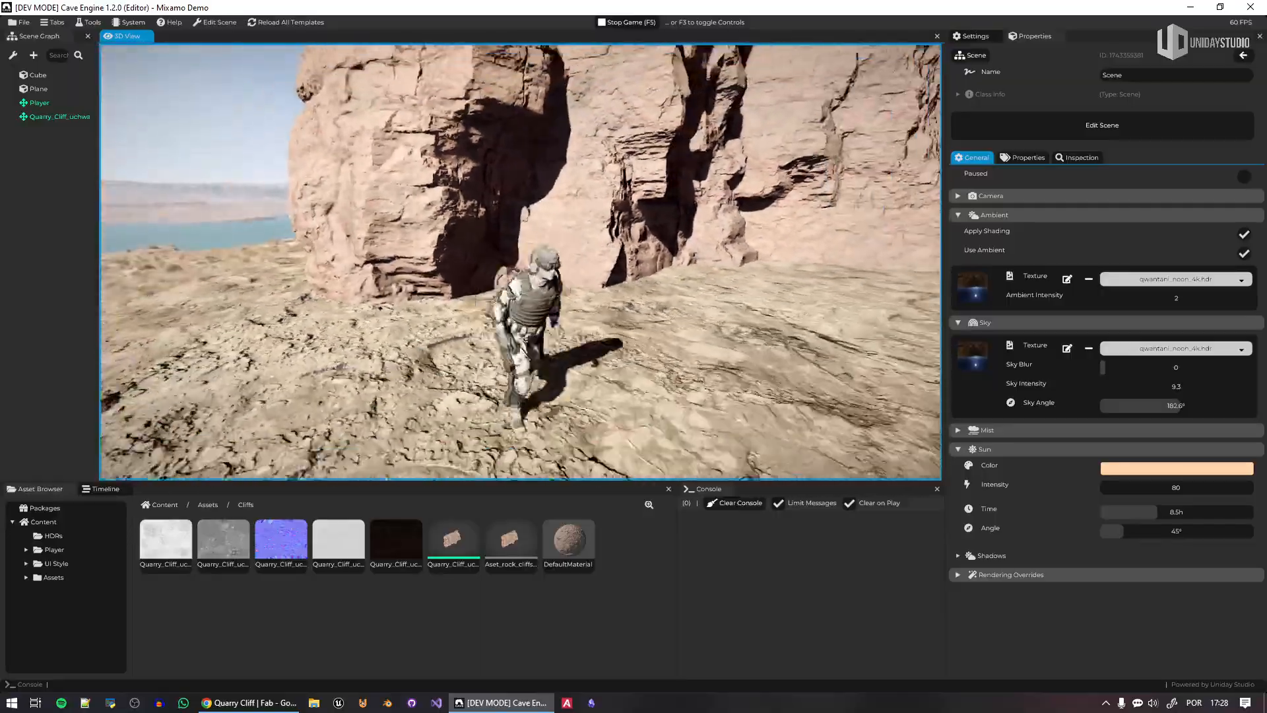
pyautogui.press('F5')
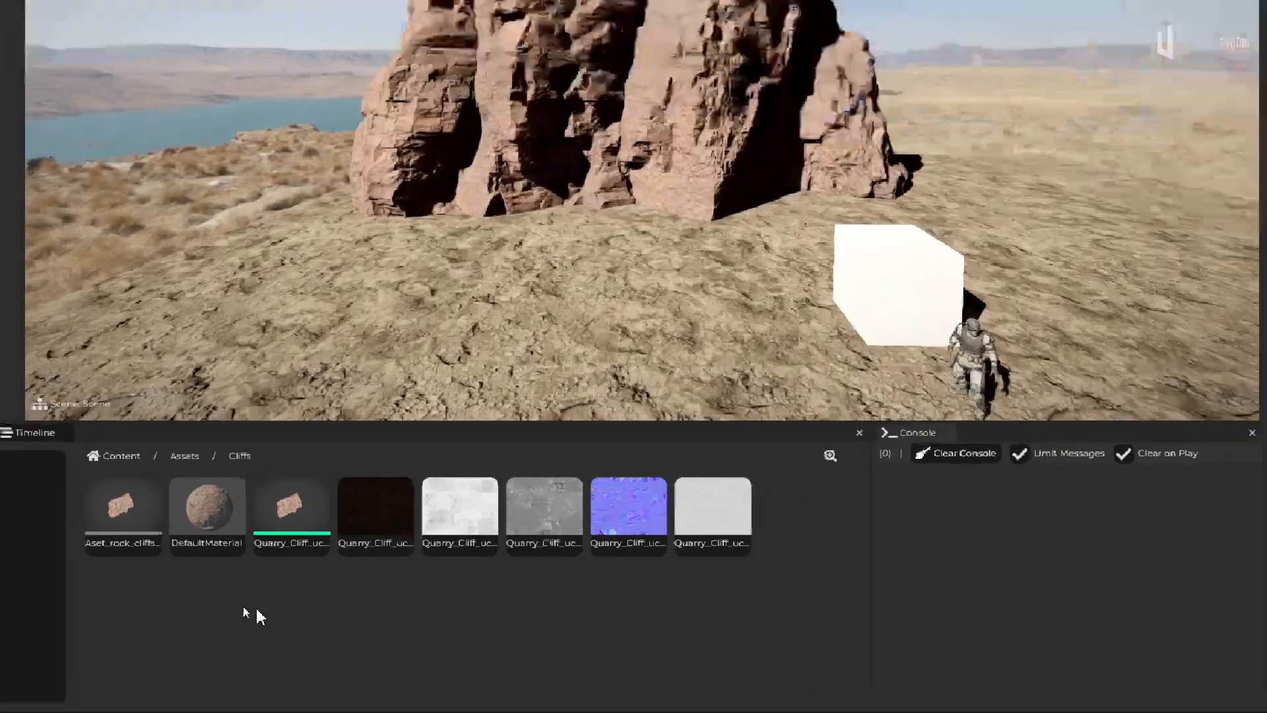
# Show the scene in wireframe and generate 3 LOD levels with a 3x distance factor for the Aset_rock_cliffs_L_uchwaffda_LOD0 mesh
pyautogui.moveTo(181, 546)
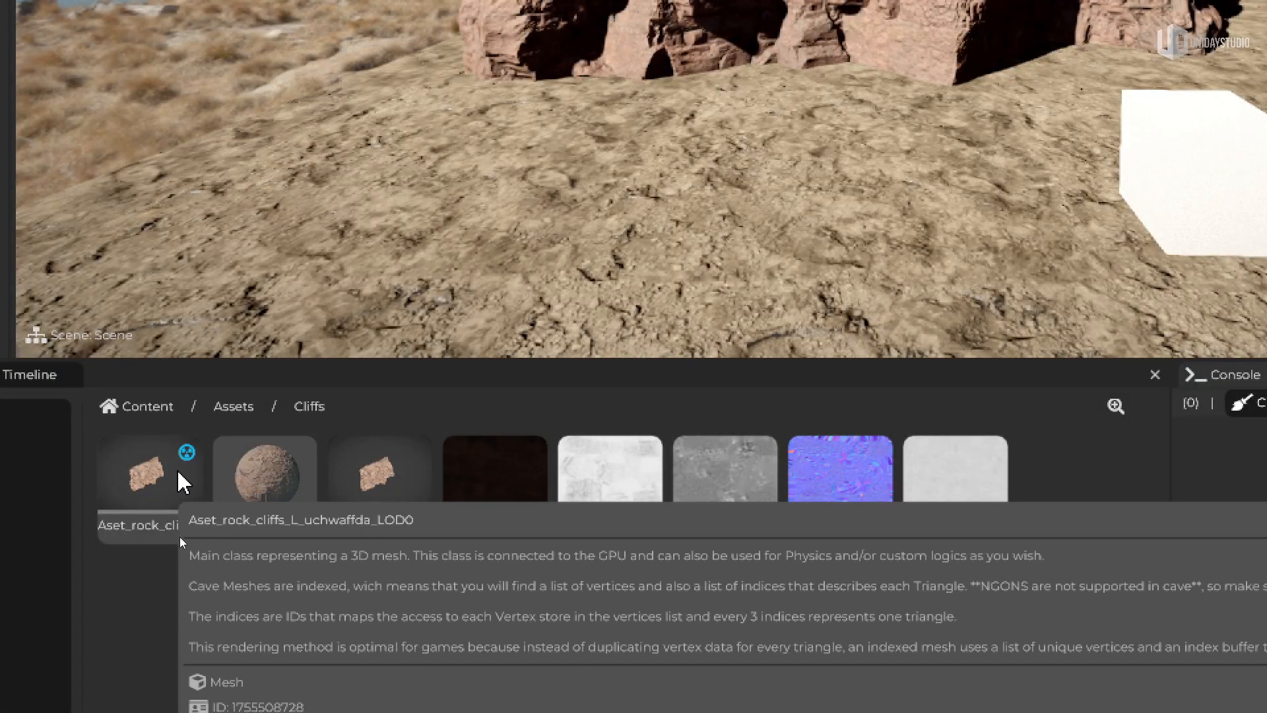
pyautogui.click(178, 472)
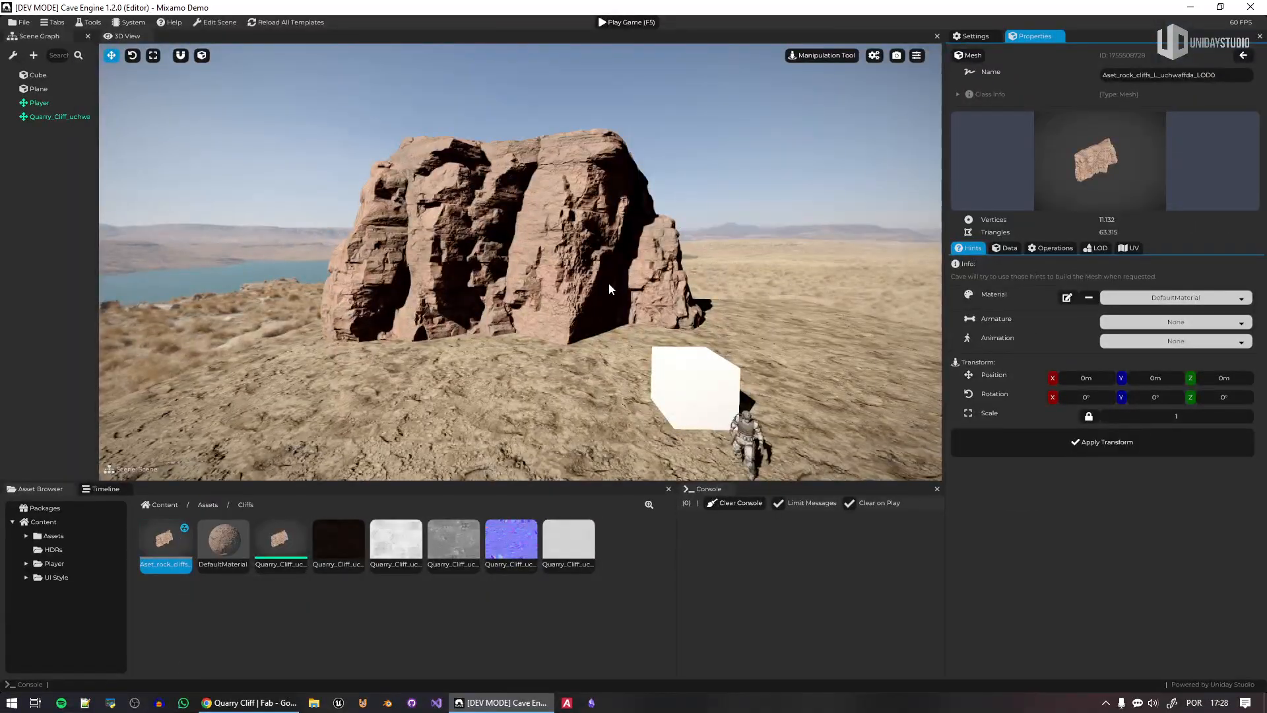
pyautogui.press('z')
pyautogui.moveTo(608, 289); pyautogui.dragTo(780, 295, button='right')
pyautogui.press('w')
pyautogui.press('s')
pyautogui.click(1098, 248)
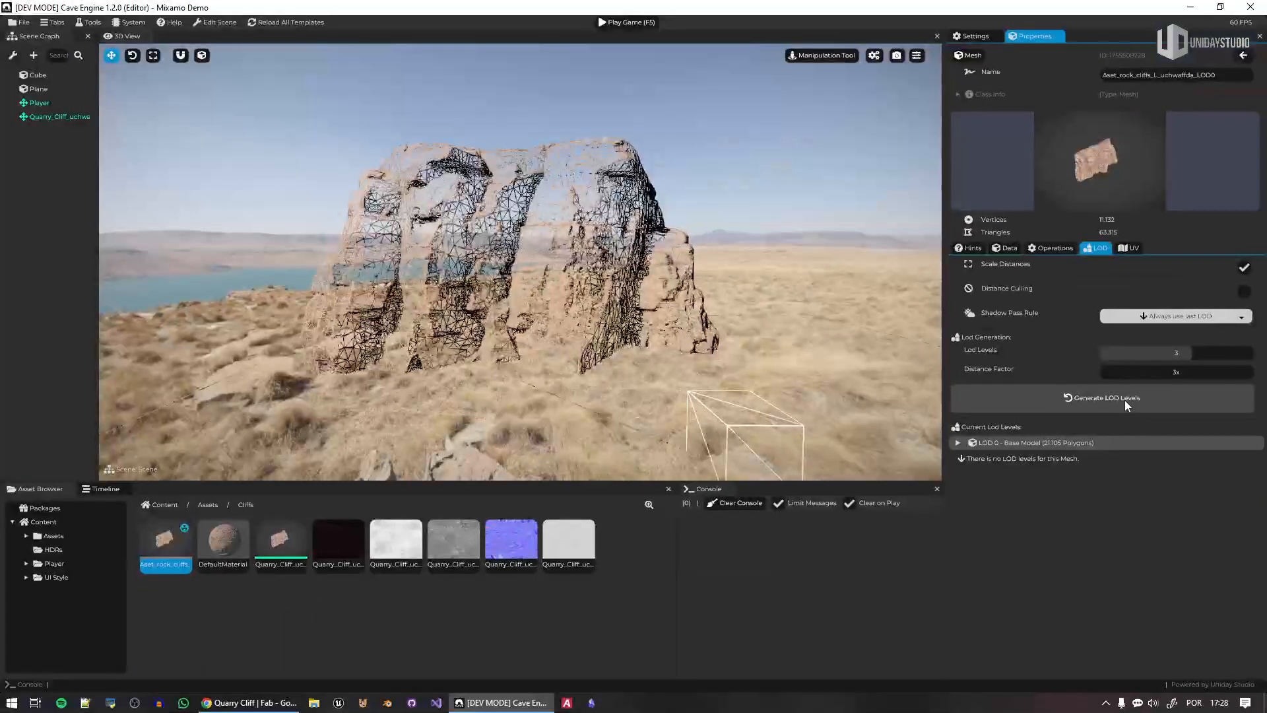
pyautogui.click(1124, 400)
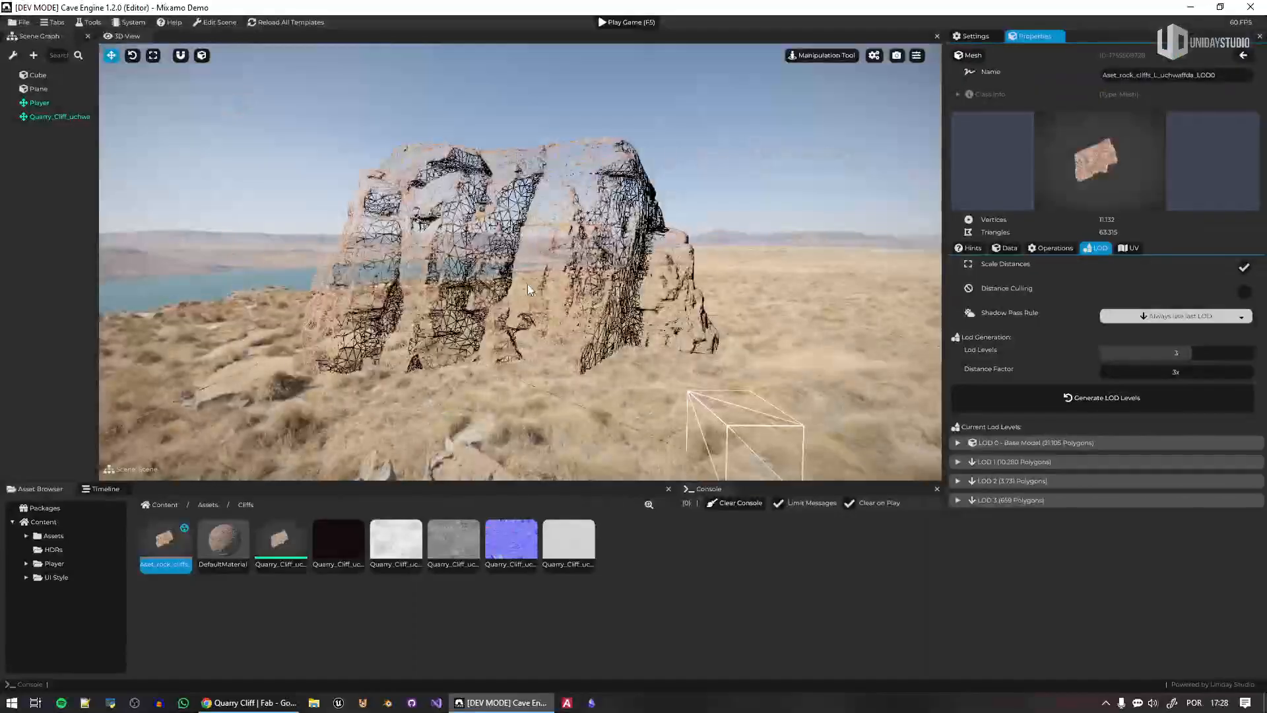
# Examine how the cliff's wireframe changes detail between near and far views, and return to the shaded display
pyautogui.moveTo(785, 417); pyautogui.dragTo(779, 422, button='right')
pyautogui.press('s')
pyautogui.press('s')
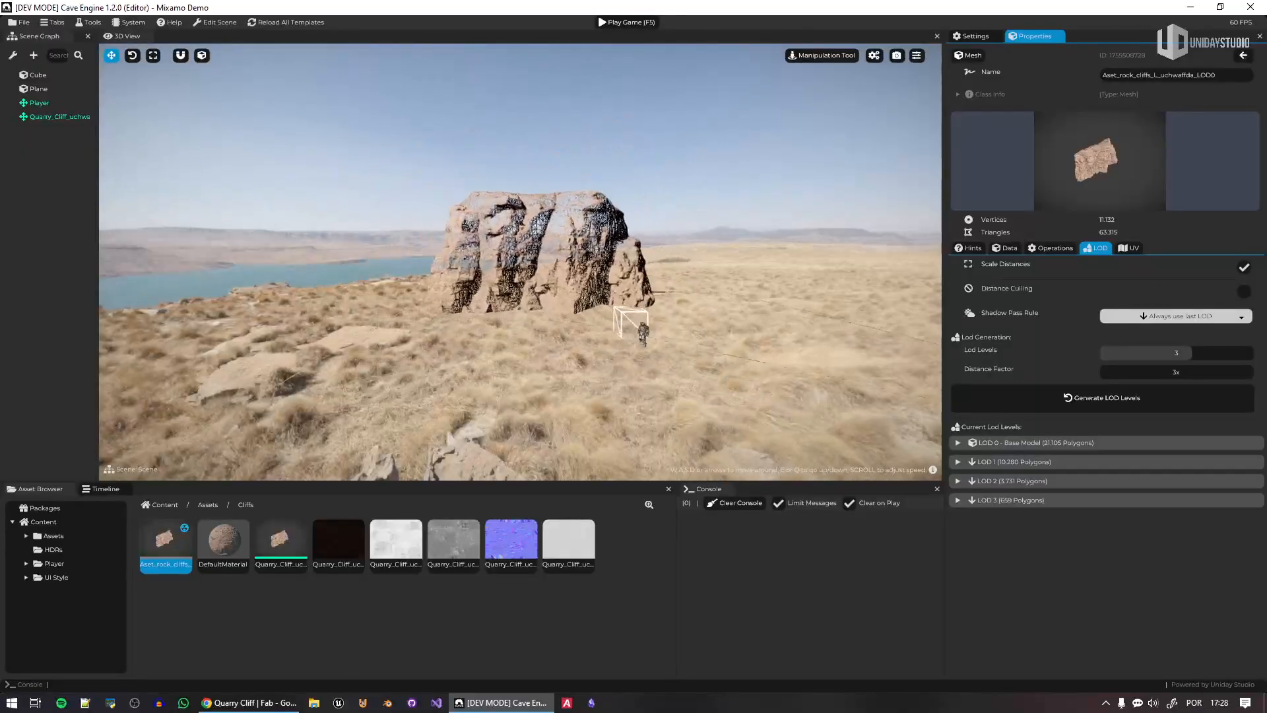
pyautogui.press('w')
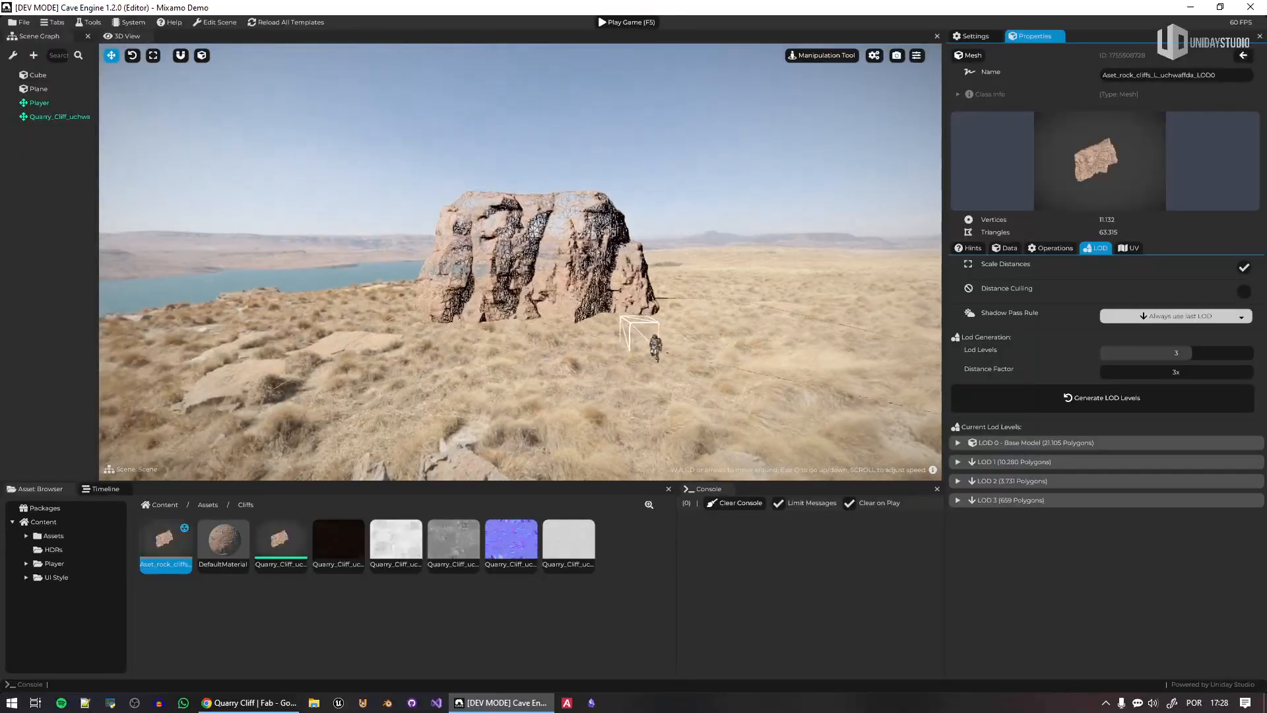
pyautogui.press('s')
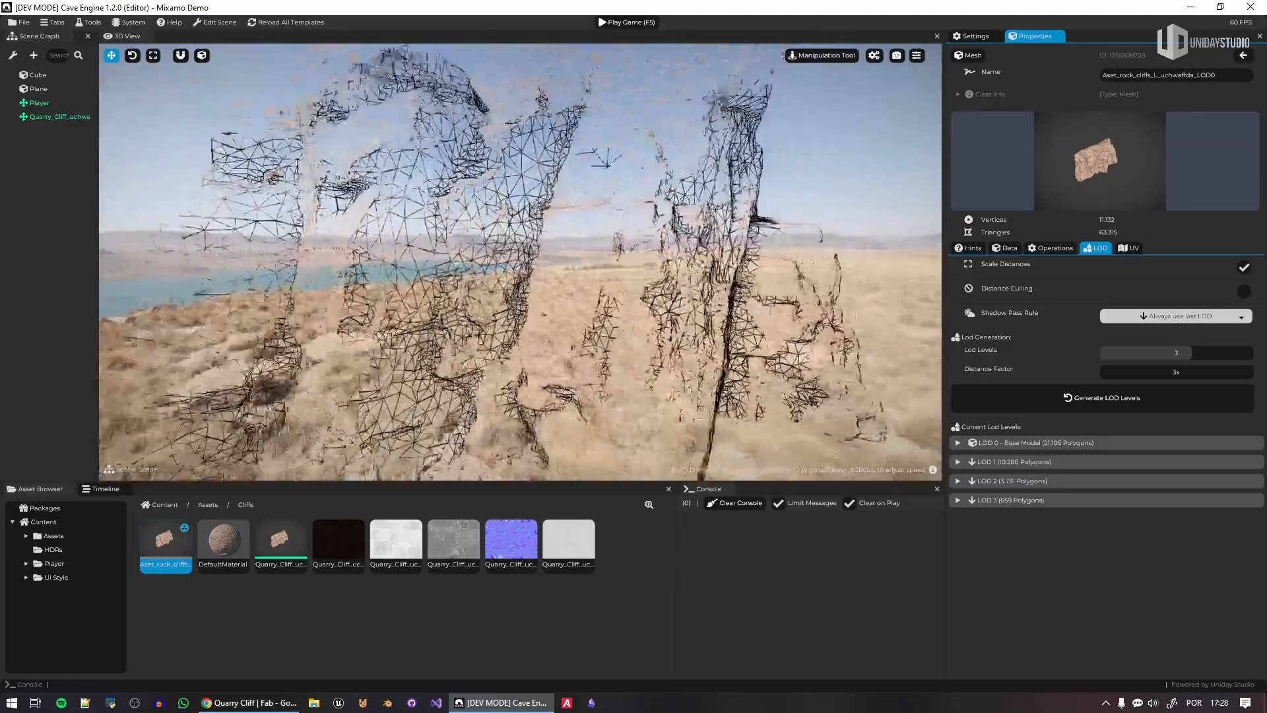
pyautogui.press('s')
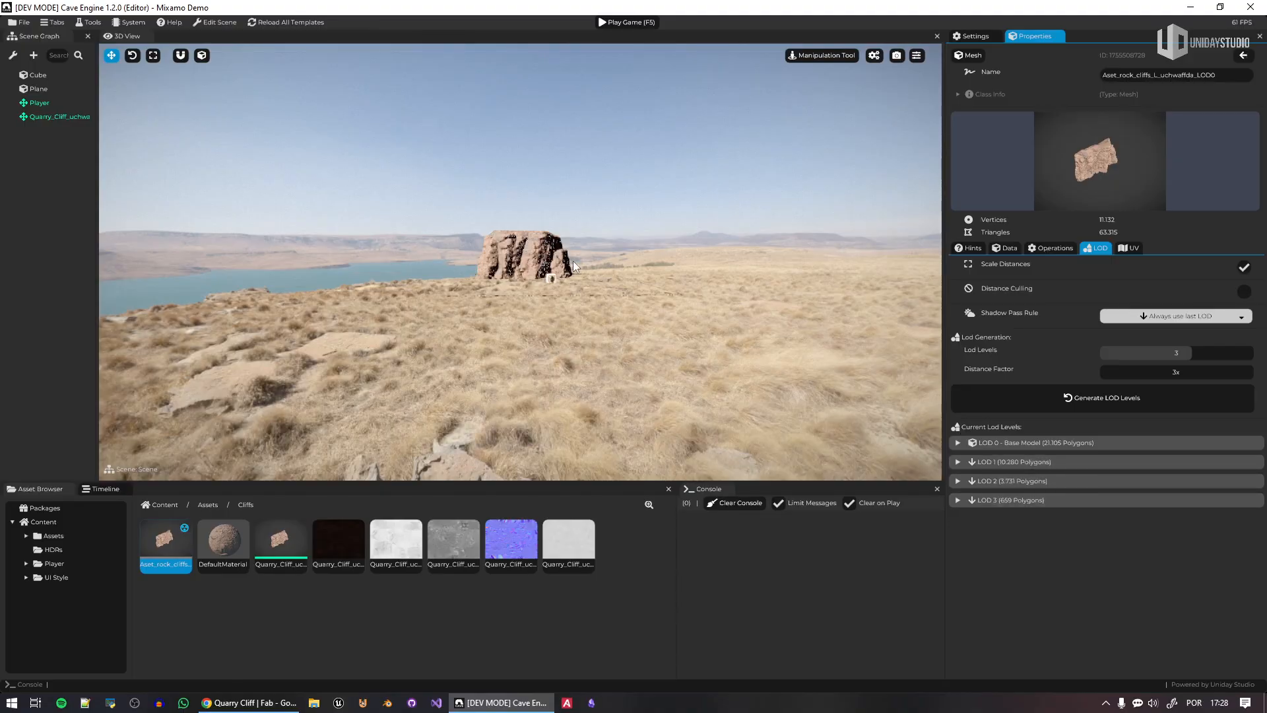
pyautogui.press('e')
pyautogui.moveTo(573, 262)
pyautogui.mouseDown(button='right')
pyautogui.moveTo(559, 274)
pyautogui.moveTo(594, 268)
pyautogui.mouseUp(button='right')
pyautogui.press('w')
pyautogui.press('w')
# Select the quarry cliff, open its Quarry_Cliff_uchwaffda_High template to inspect the mesh entity's components, and return to the scene
pyautogui.click(596, 297)
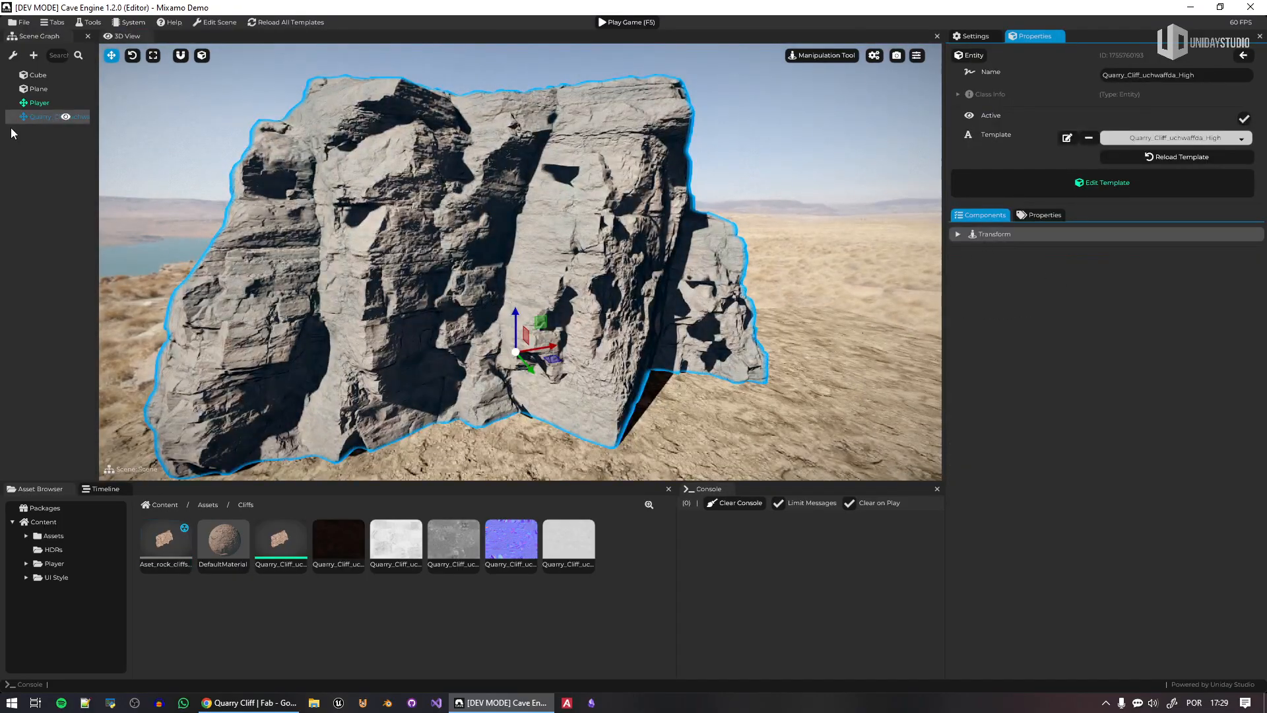
pyautogui.moveTo(93, 152); pyautogui.dragTo(188, 153)
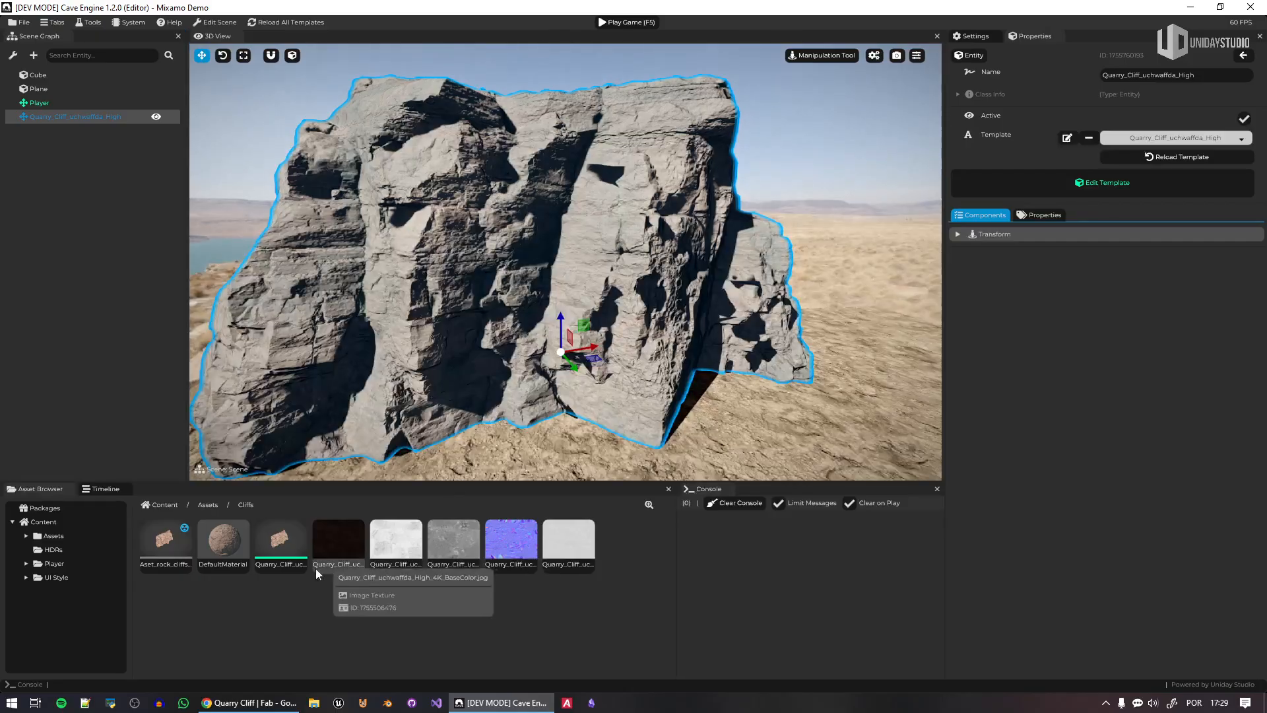
pyautogui.doubleClick(291, 552)
pyautogui.click(11, 75)
pyautogui.click(74, 90)
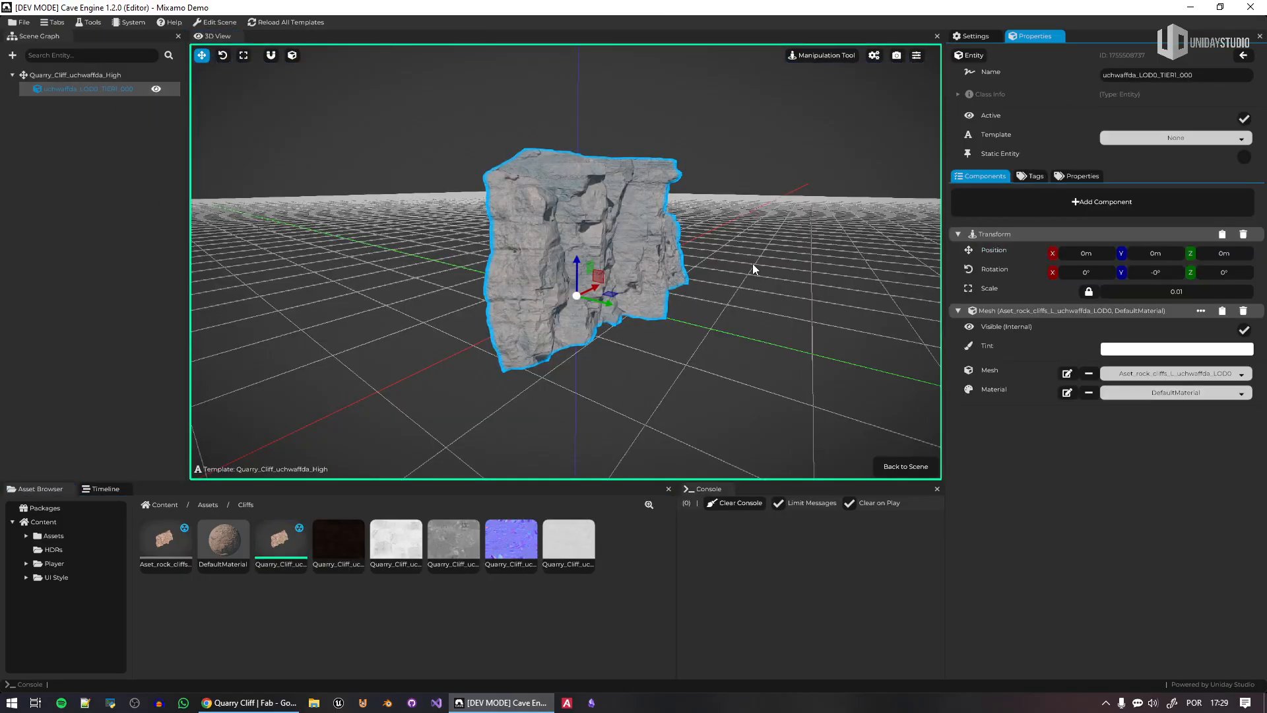
pyautogui.moveTo(439, 185); pyautogui.dragTo(584, 179, button='middle')
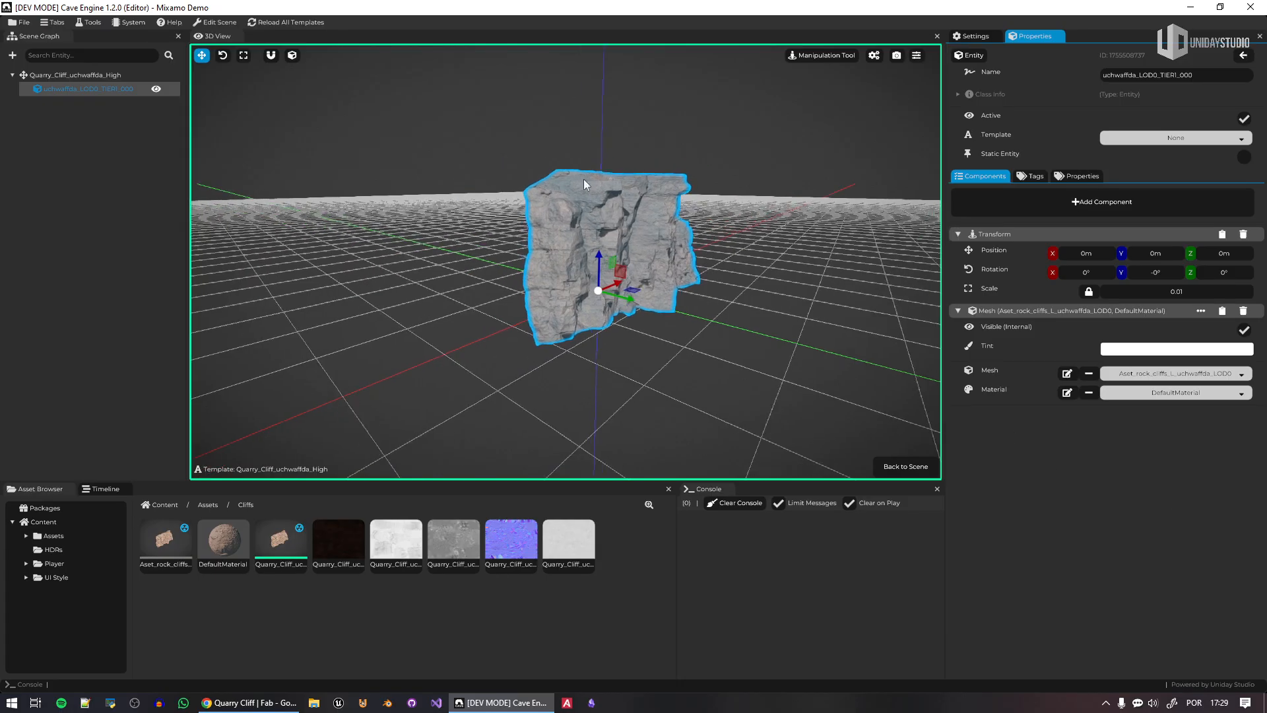
pyautogui.click(724, 291)
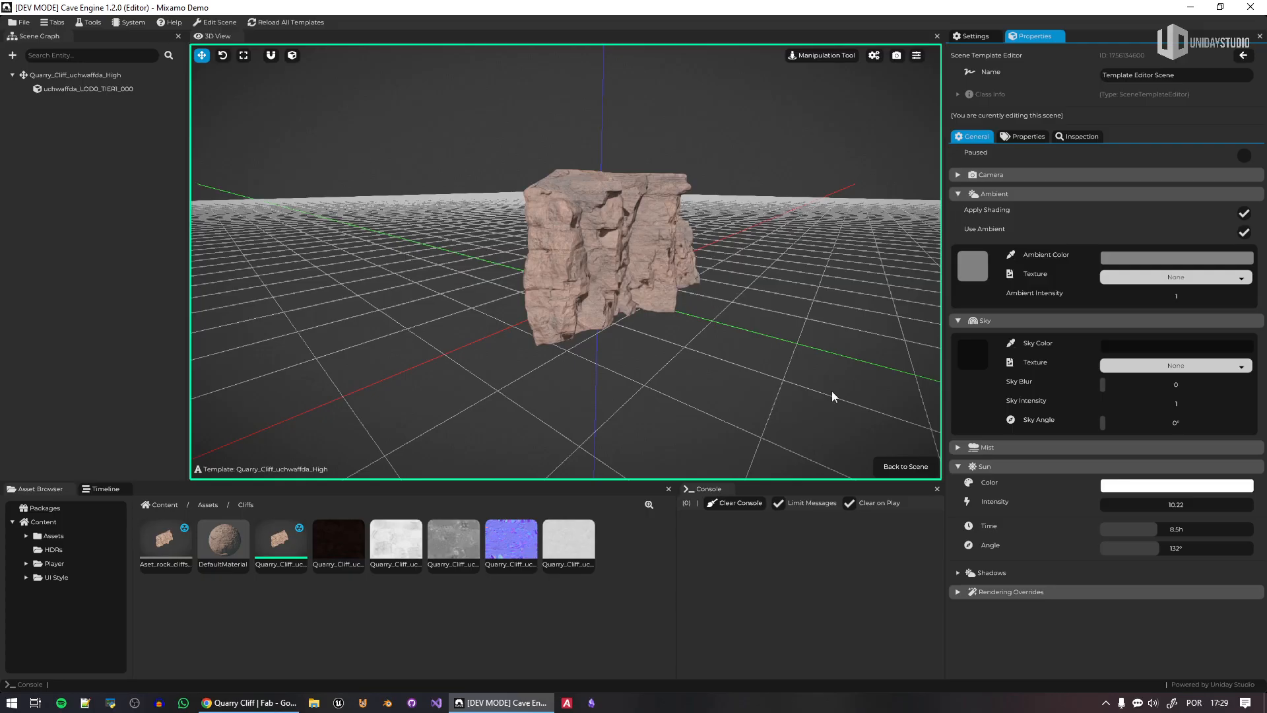
pyautogui.click(905, 466)
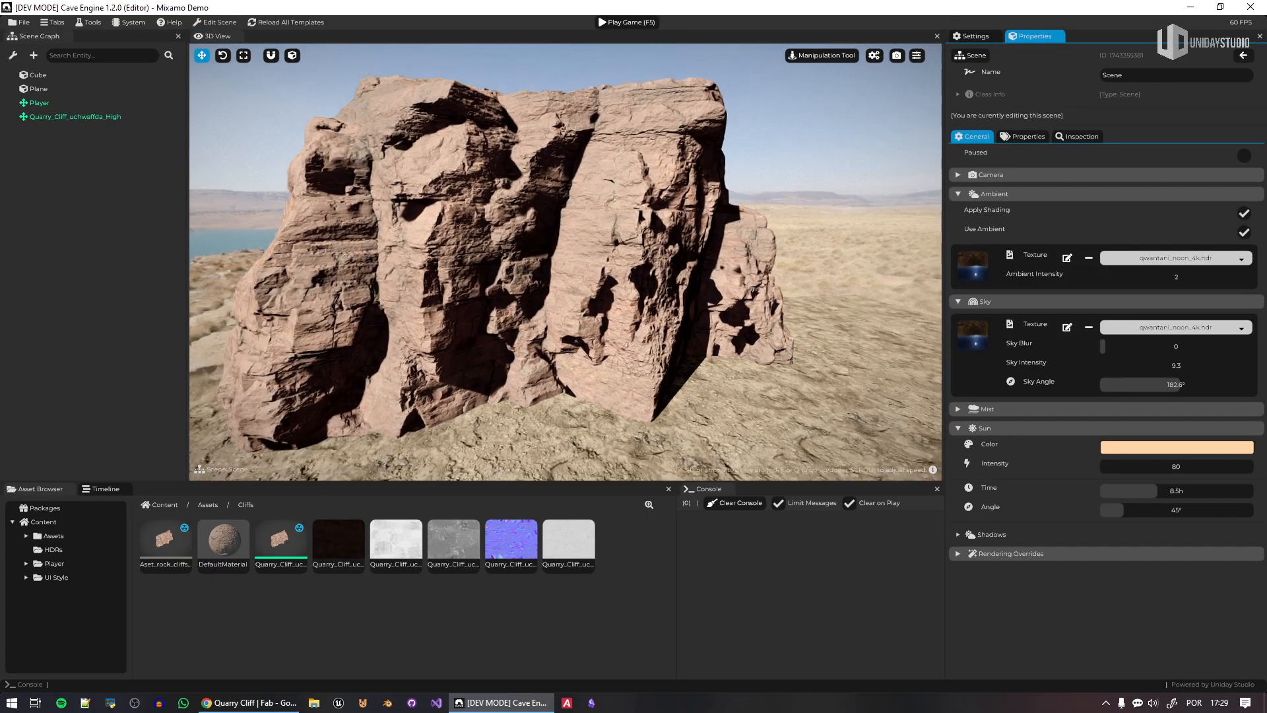
# Duplicate the Aset_rock_cliffs_L_uchwaffda_LOD0 mesh asset in the Cliffs folder
pyautogui.moveTo(819, 228); pyautogui.dragTo(755, 237, button='right')
pyautogui.press('s')
pyautogui.press('w')
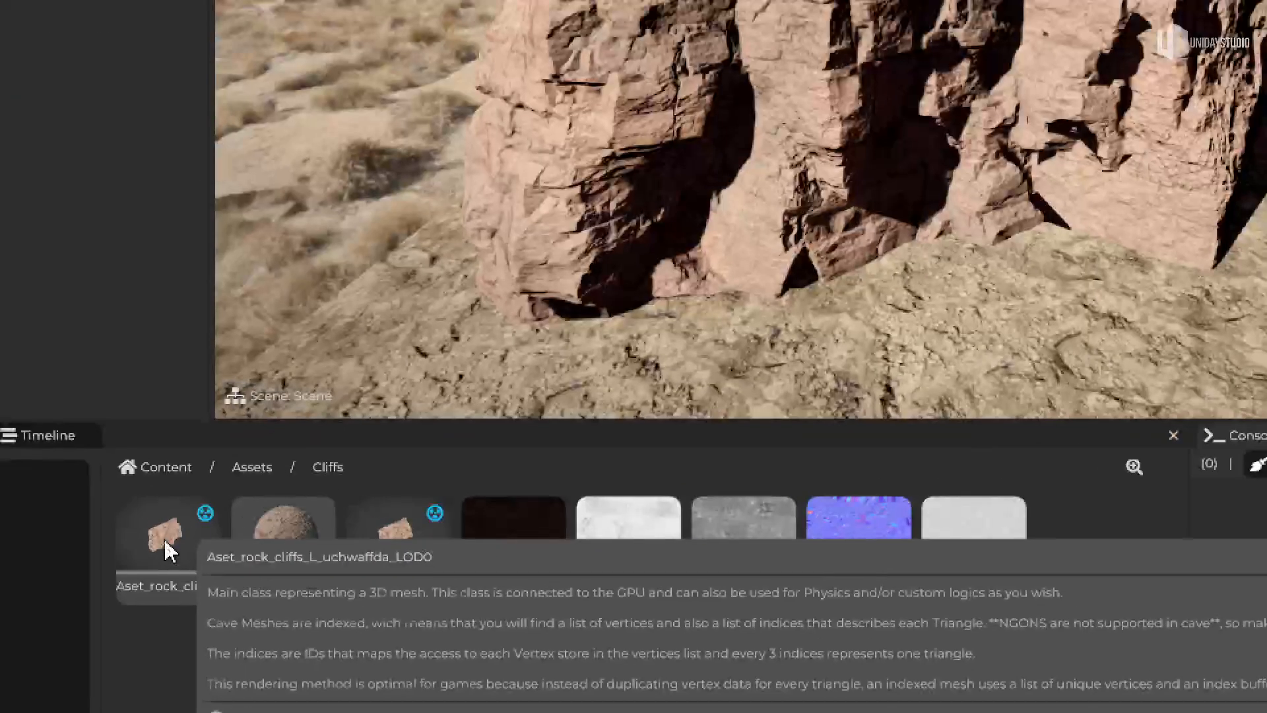
pyautogui.rightClick(163, 537)
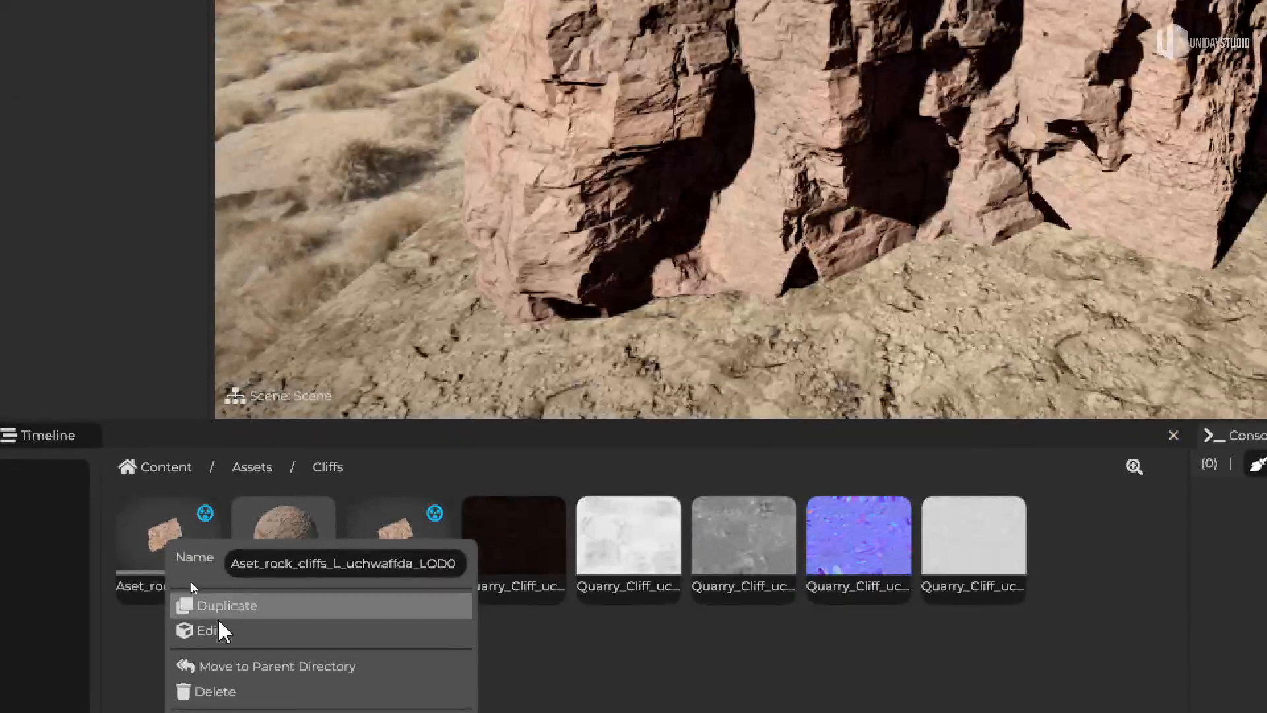
pyautogui.click(237, 603)
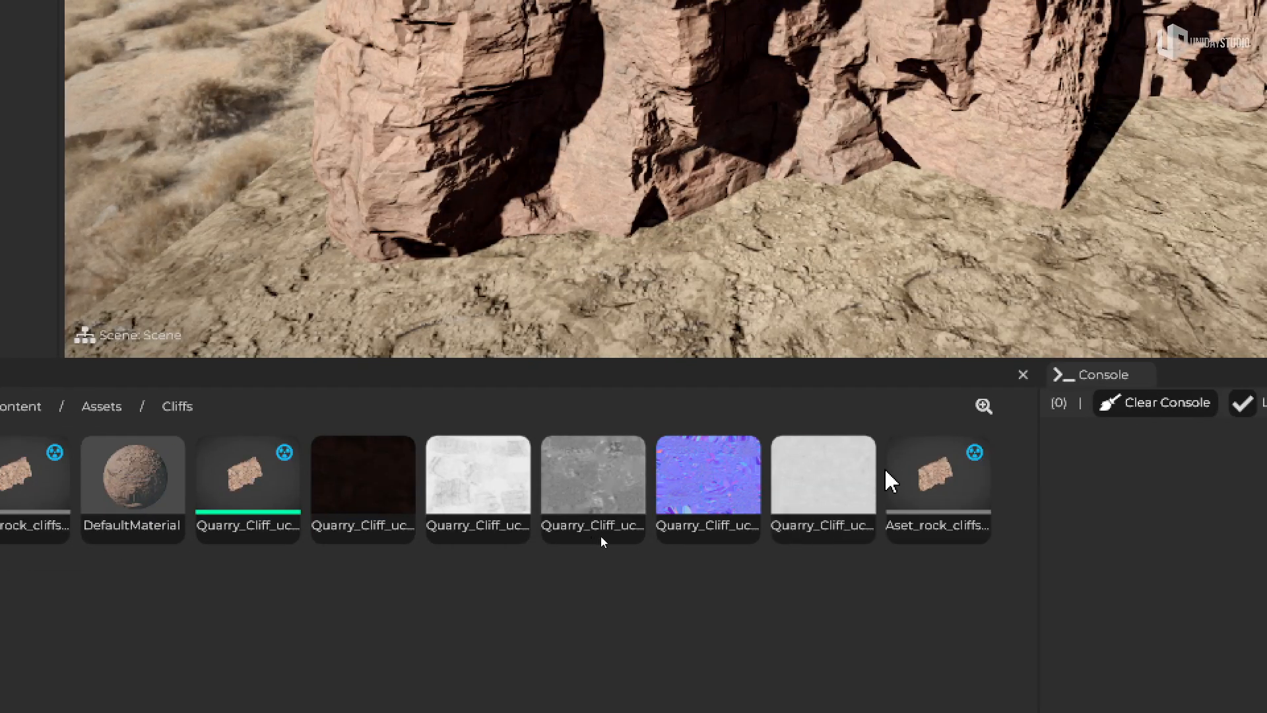
# Rename the duplicated cliff mesh as Cliff 01 Physics
pyautogui.moveTo(49, 488)
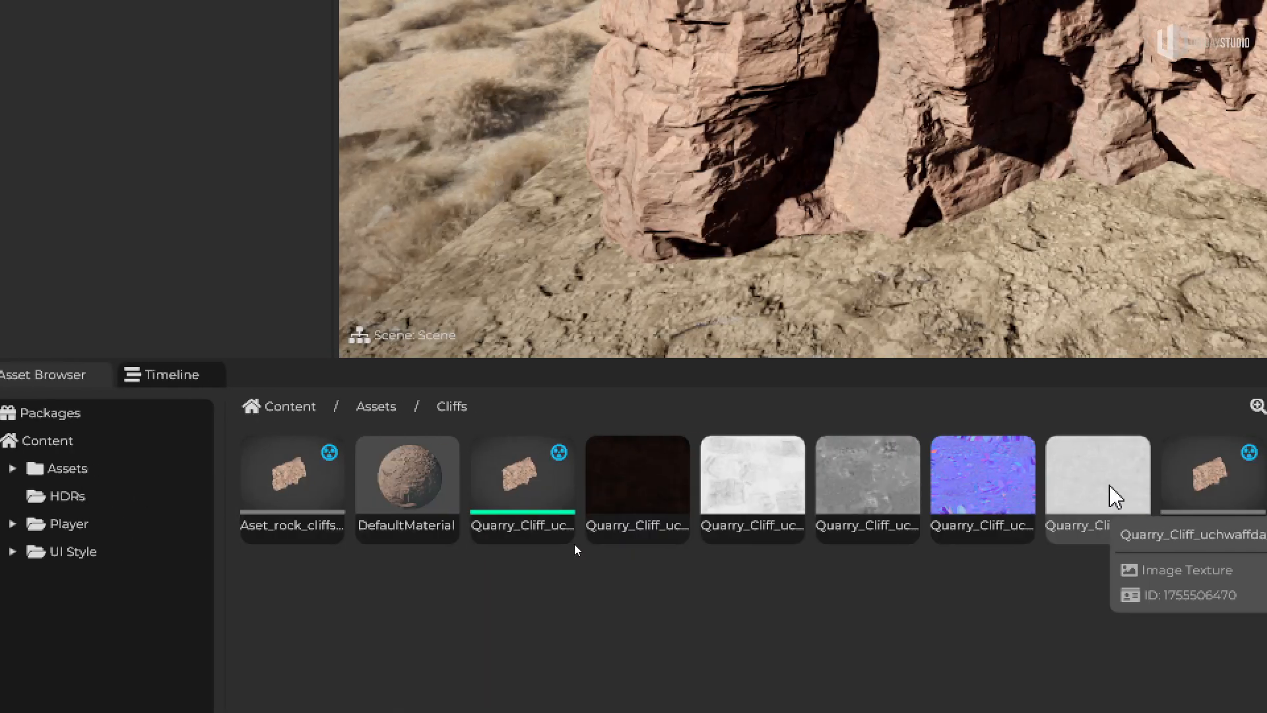
pyautogui.moveTo(1238, 465)
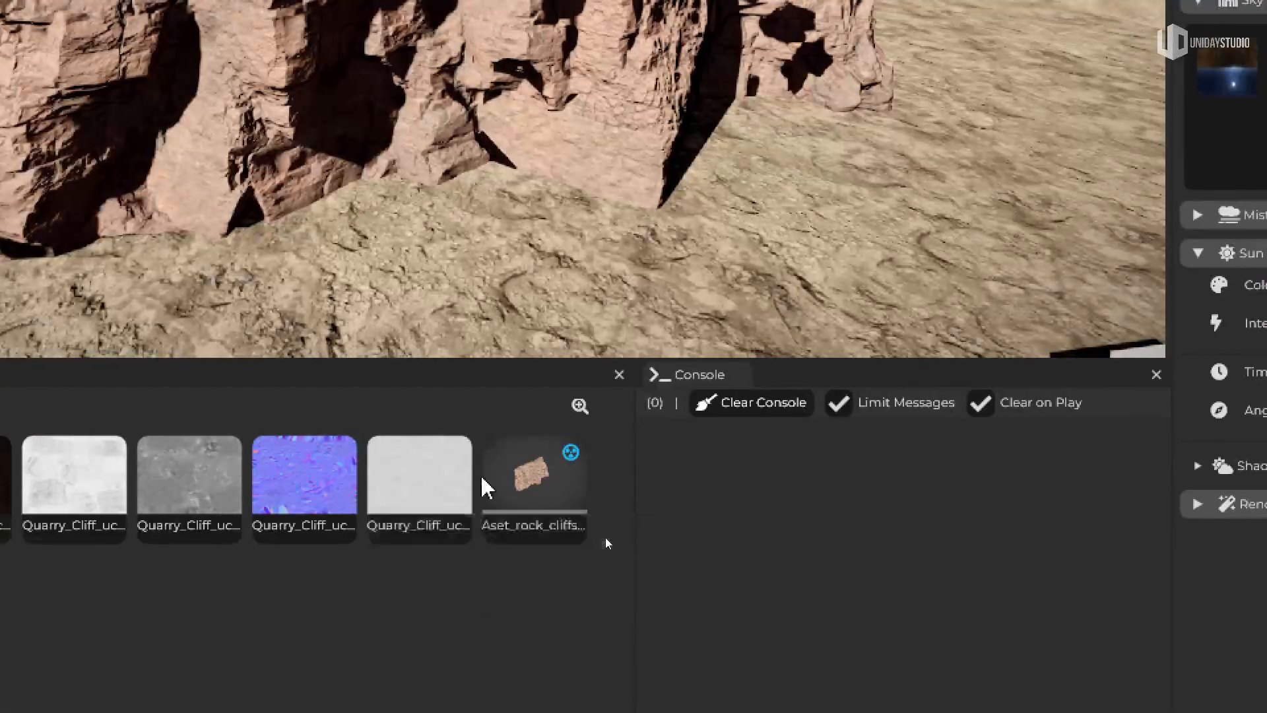
pyautogui.rightClick(1081, 473)
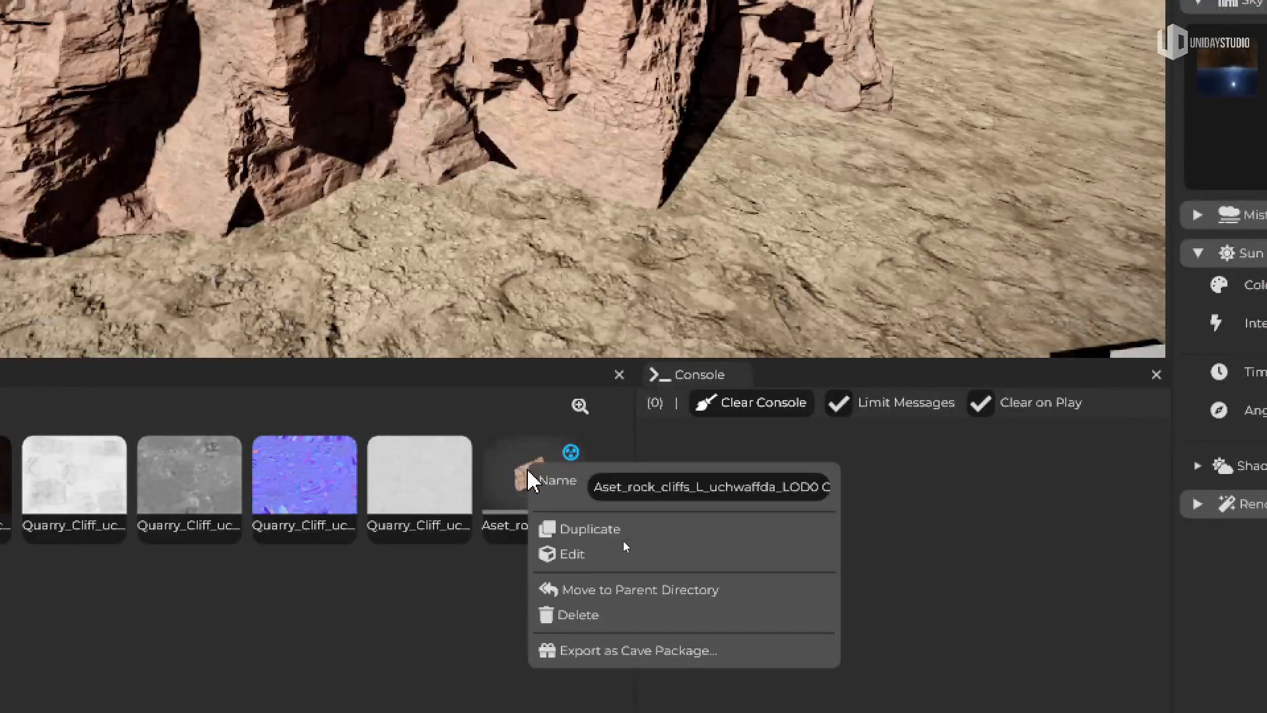
pyautogui.click(717, 483)
pyautogui.press('End')
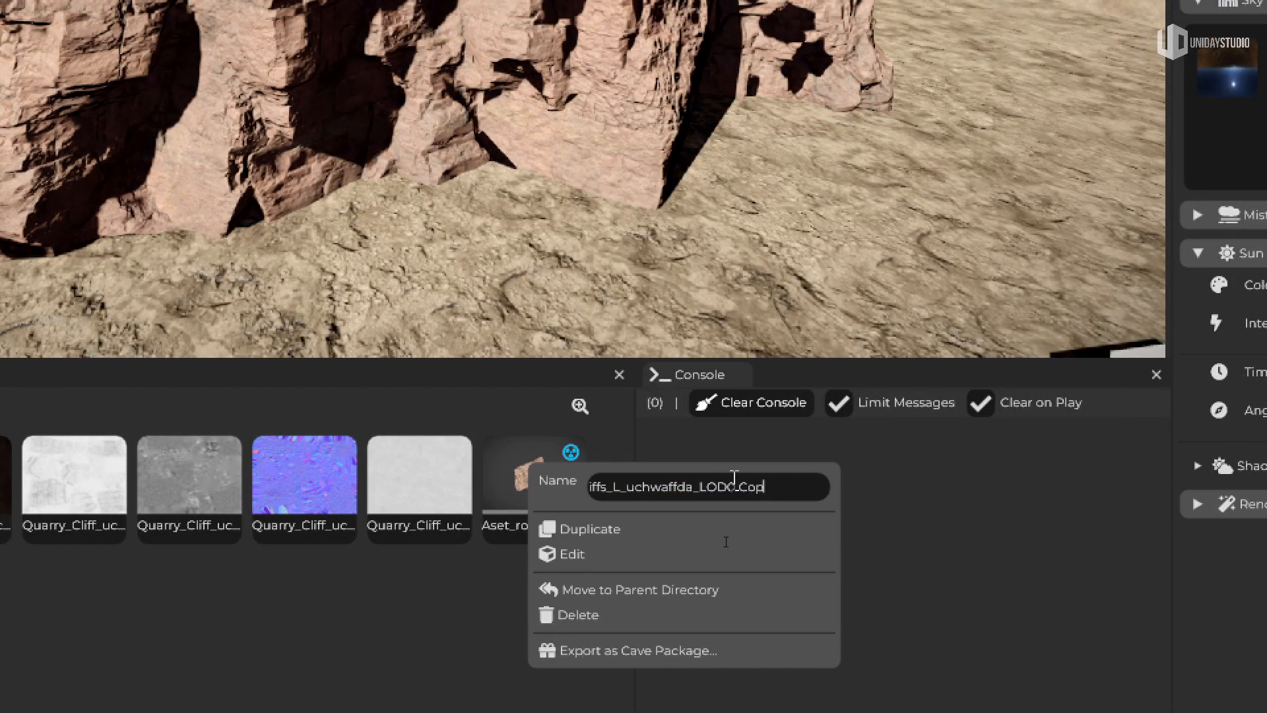
pyautogui.write('Physics')
pyautogui.press('Home')
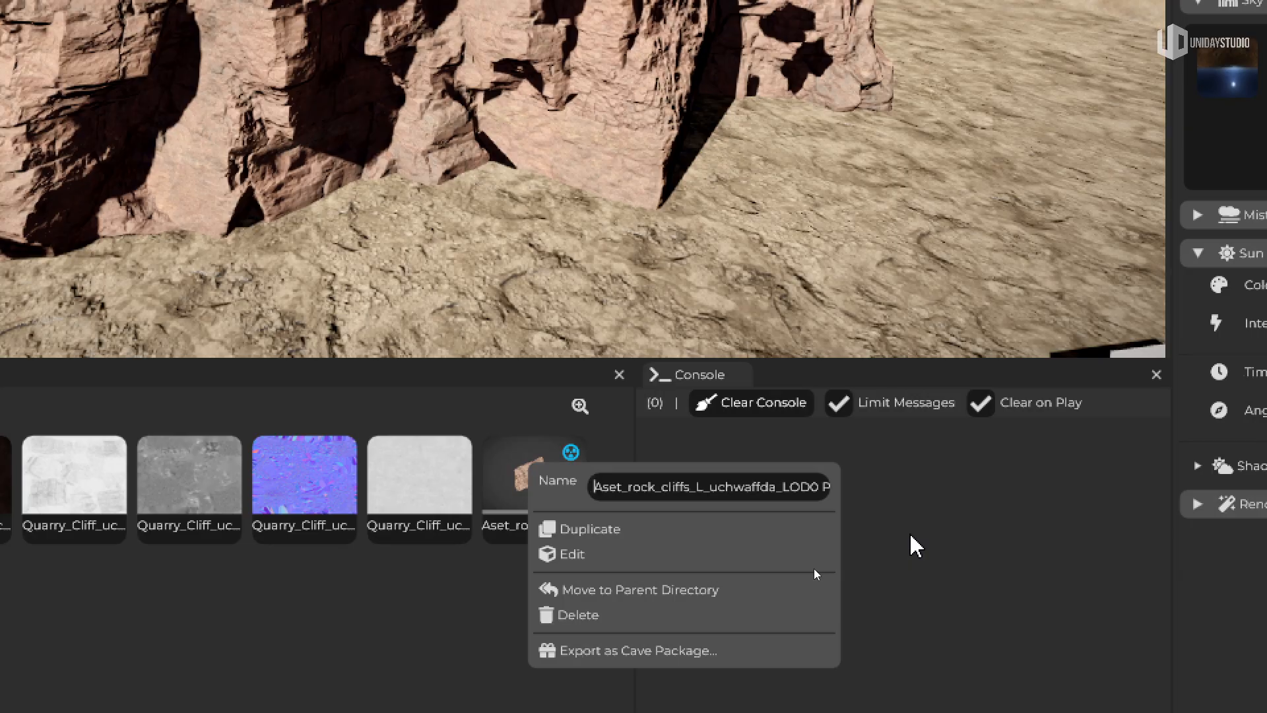
pyautogui.hotkey('shift', 'End')
pyautogui.hotkey('shift', 'Left')
pyautogui.hotkey('shift', 'Left')
pyautogui.hotkey('shift', 'Left')
pyautogui.hotkey('shift', 'Left')
pyautogui.hotkey('shift', 'Left')
pyautogui.hotkey('shift', 'Left')
pyautogui.hotkey('shift', 'Left')
pyautogui.hotkey('shift', 'Left')
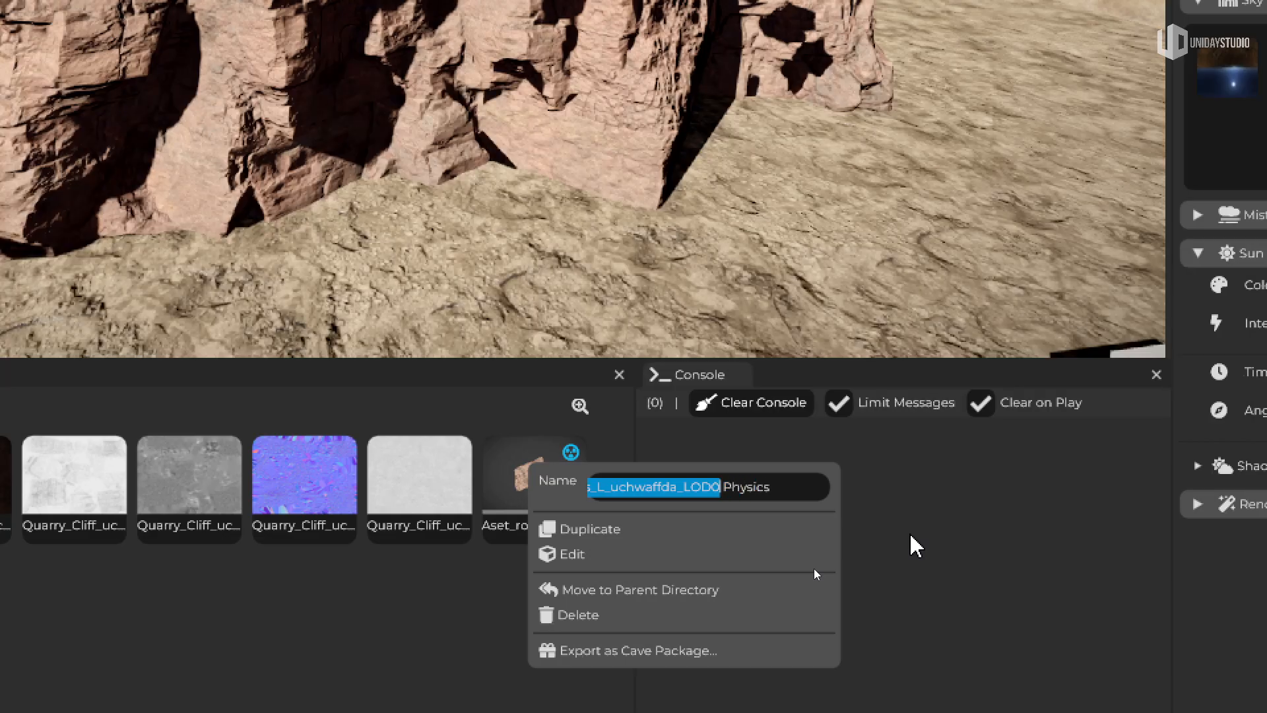
pyautogui.write('Cliff')
pyautogui.write(' 01')
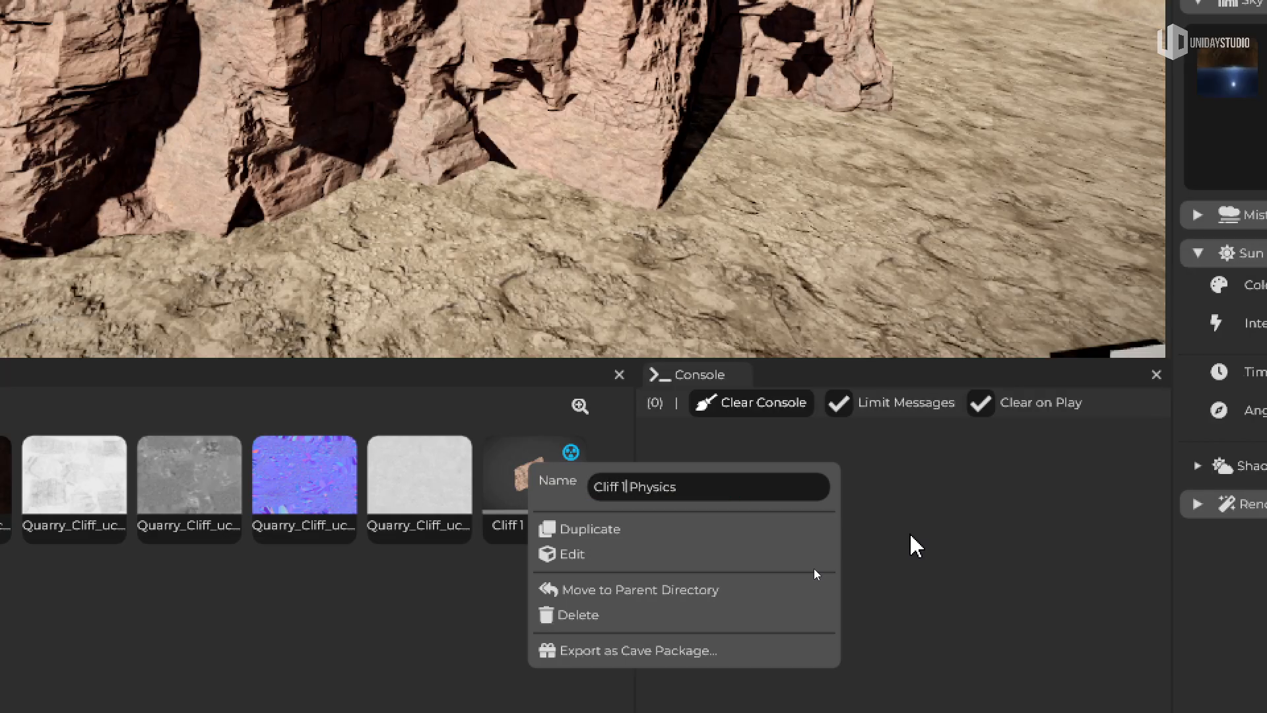
pyautogui.click(297, 594)
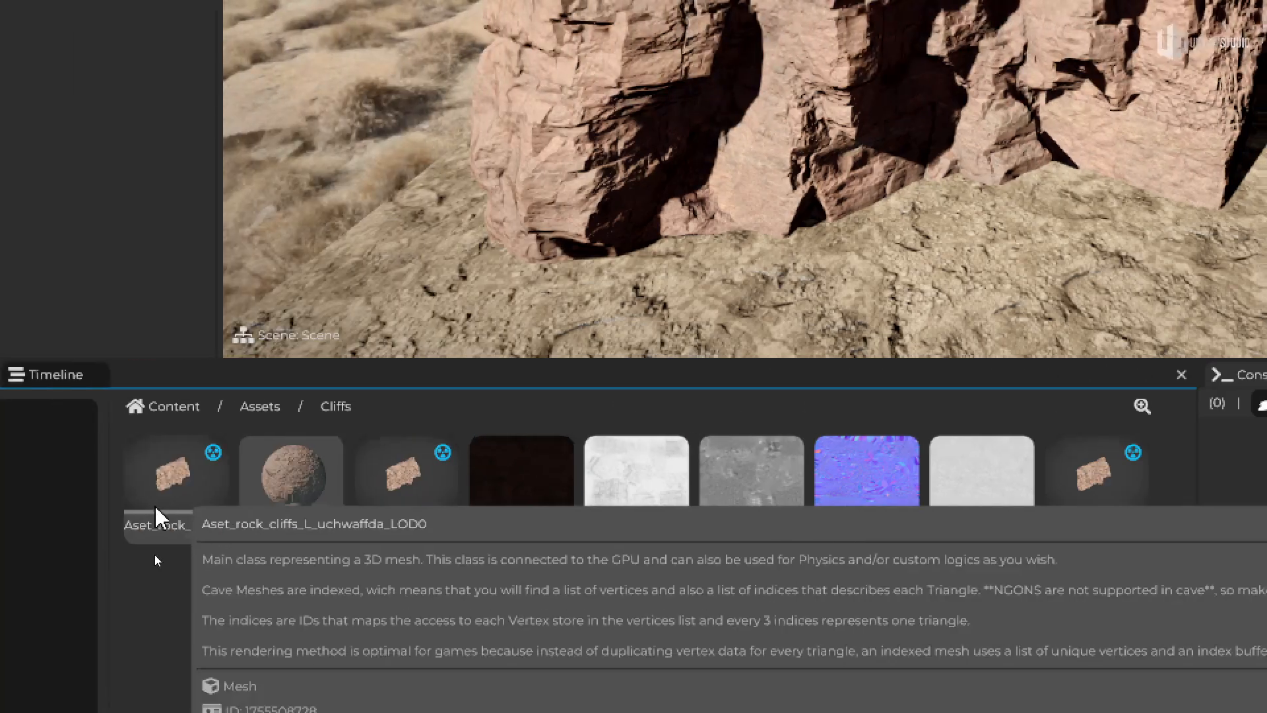
# Rename the original Aset_rock_cliffs_L_uchwaffda_LOD0 mesh as Cliff 01
pyautogui.rightClick(200, 483)
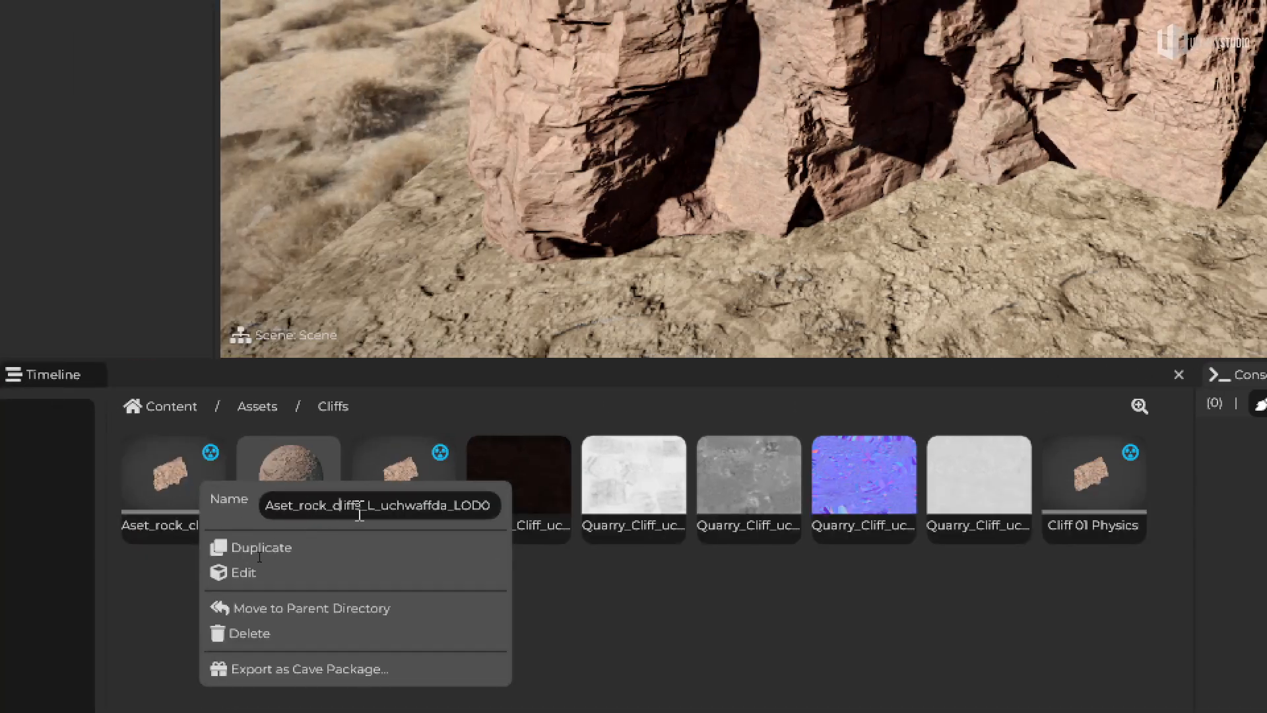
pyautogui.hotkey('ctrl', 'a')
pyautogui.write('C')
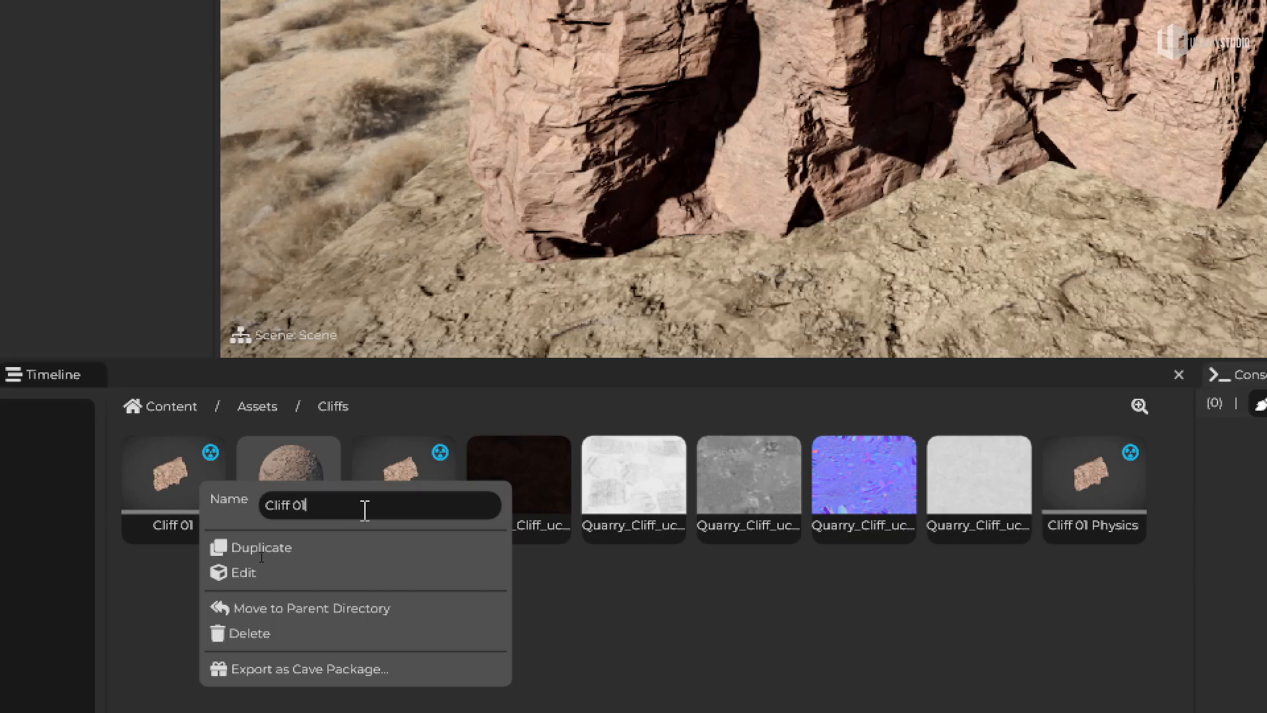
# Rename the Quarry_Cliff_uchwaffda_High template in the Cliffs folder as Cliff 01
pyautogui.rightClick(390, 482)
pyautogui.hotkey('ctrl', 'a')
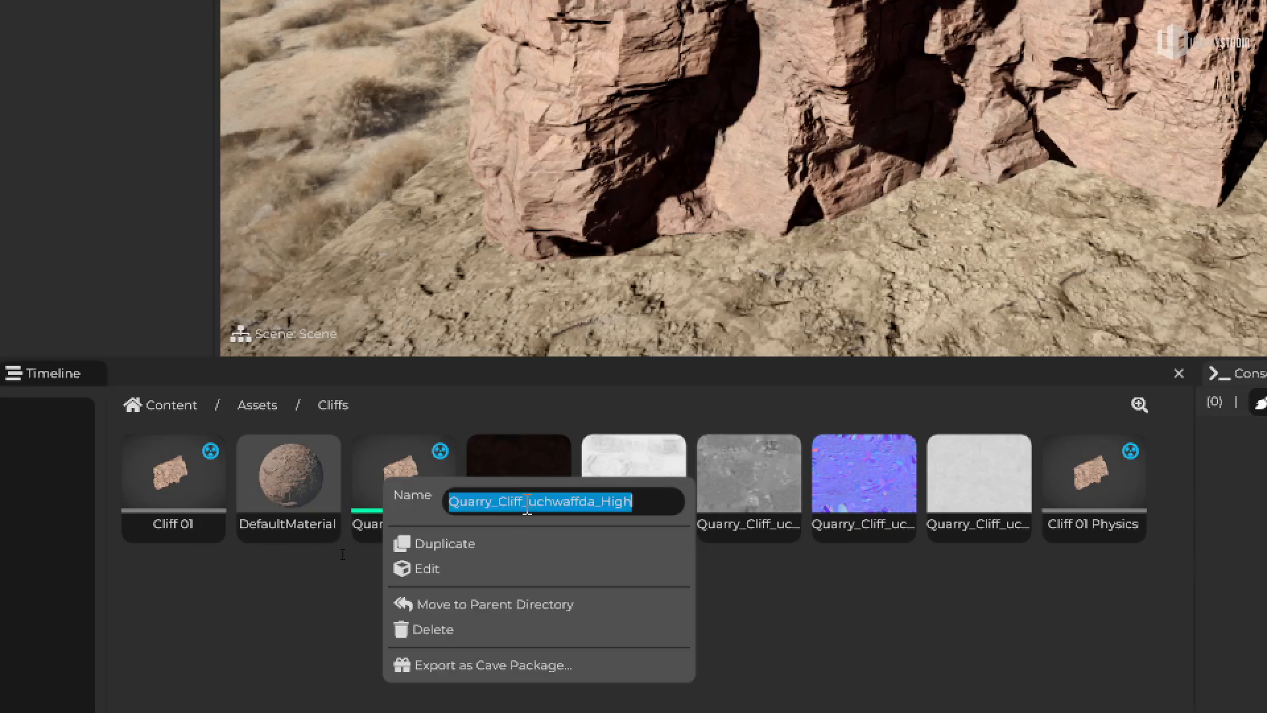
pyautogui.write('Cliff 01')
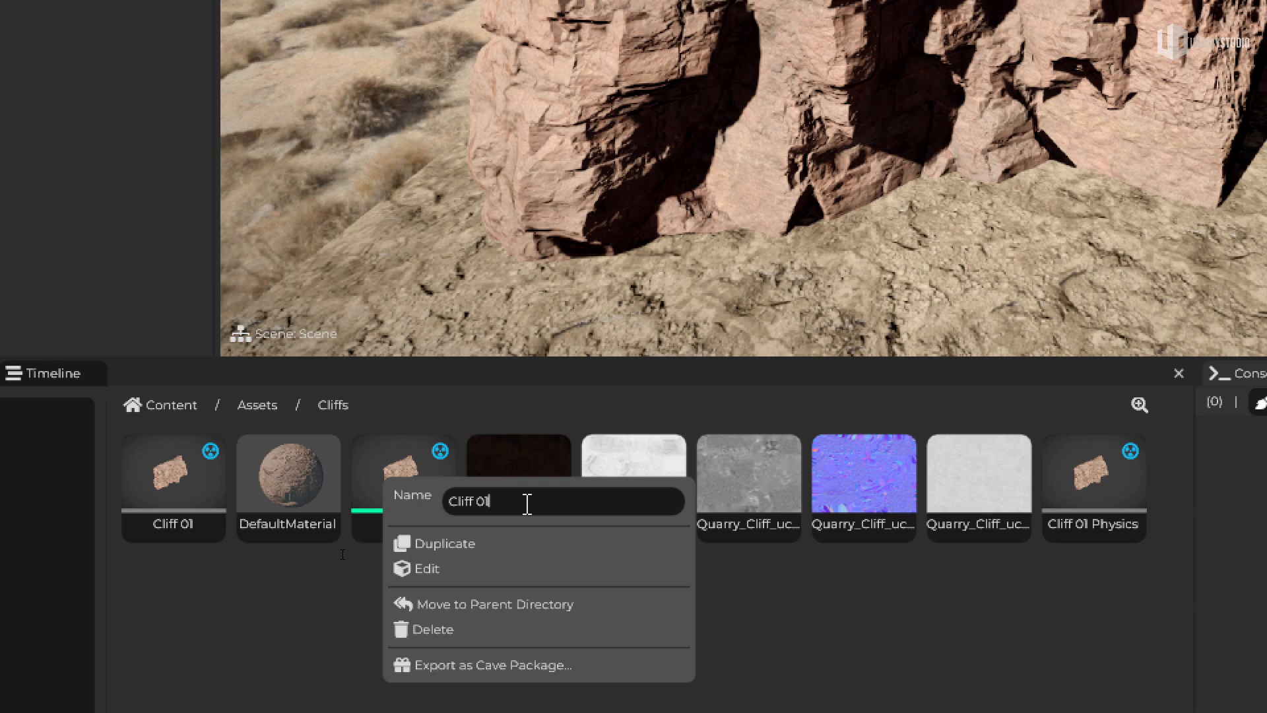
pyautogui.click(124, 580)
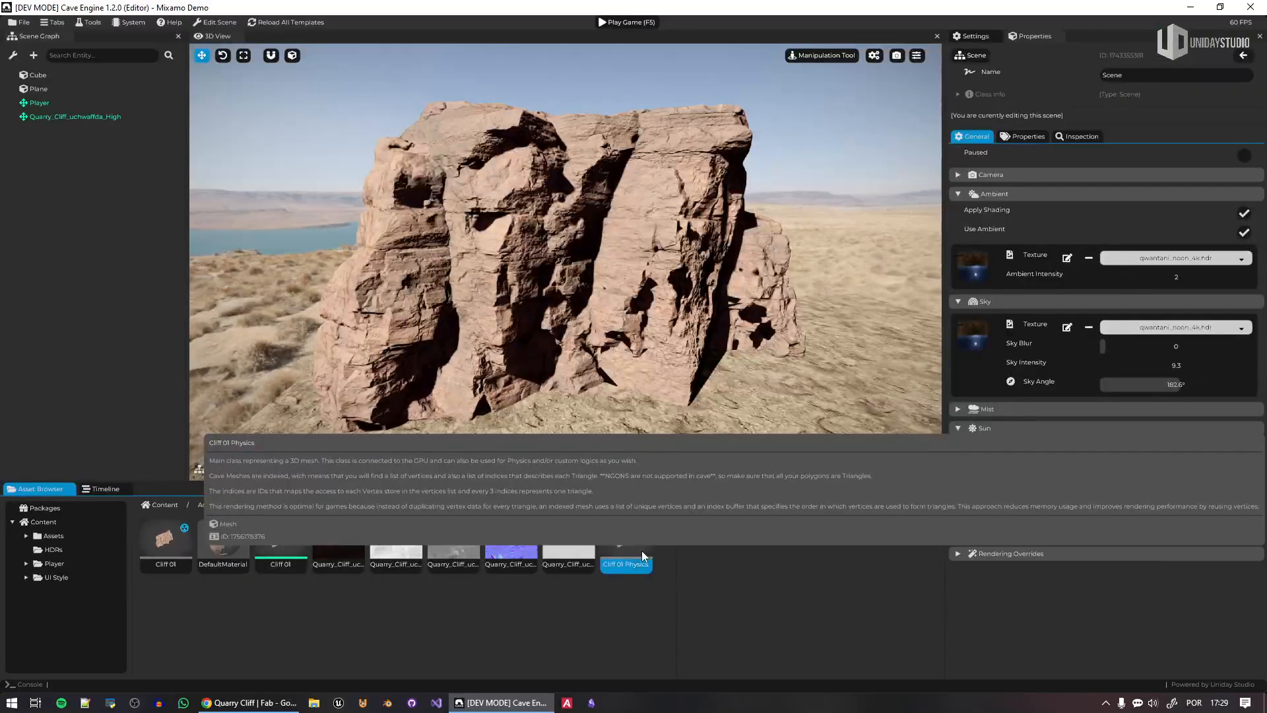
# Save the project and decimate the Cliff 01 Physics mesh with a decimation ratio of about 5.6%
pyautogui.click(625, 563)
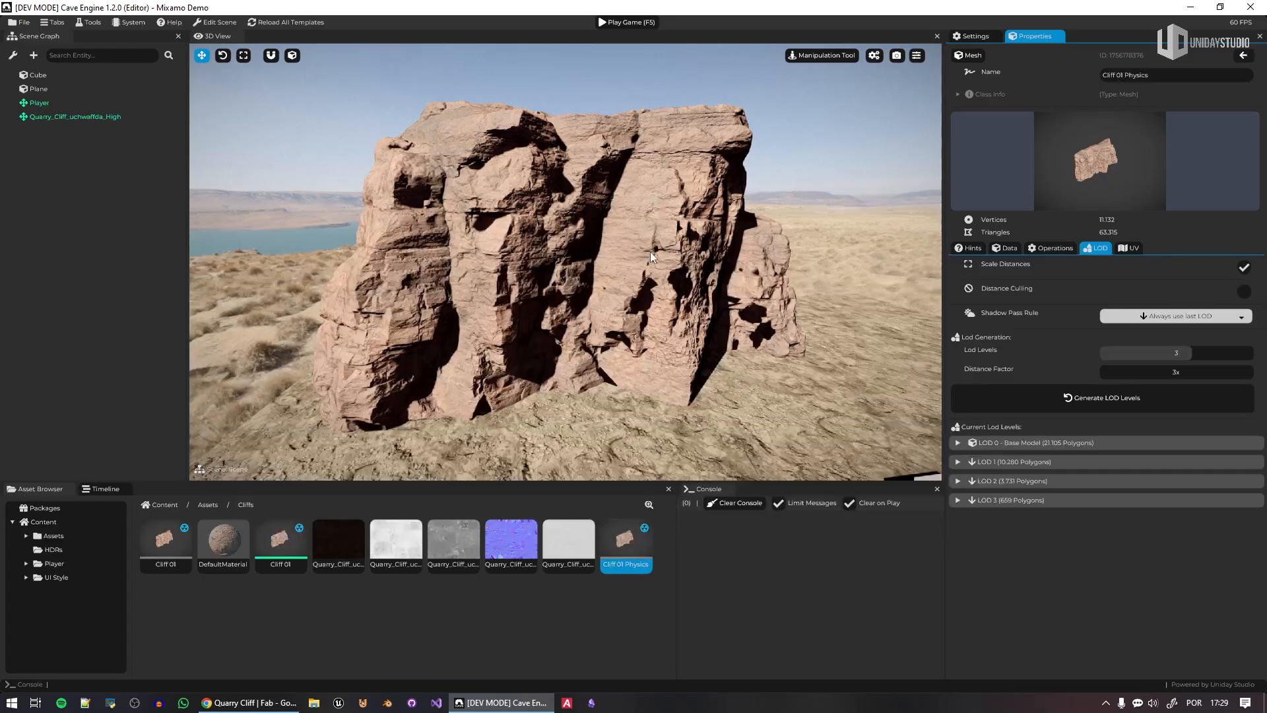
pyautogui.hotkey('ctrl', 's')
pyautogui.moveTo(647, 205); pyautogui.dragTo(630, 324, button='middle')
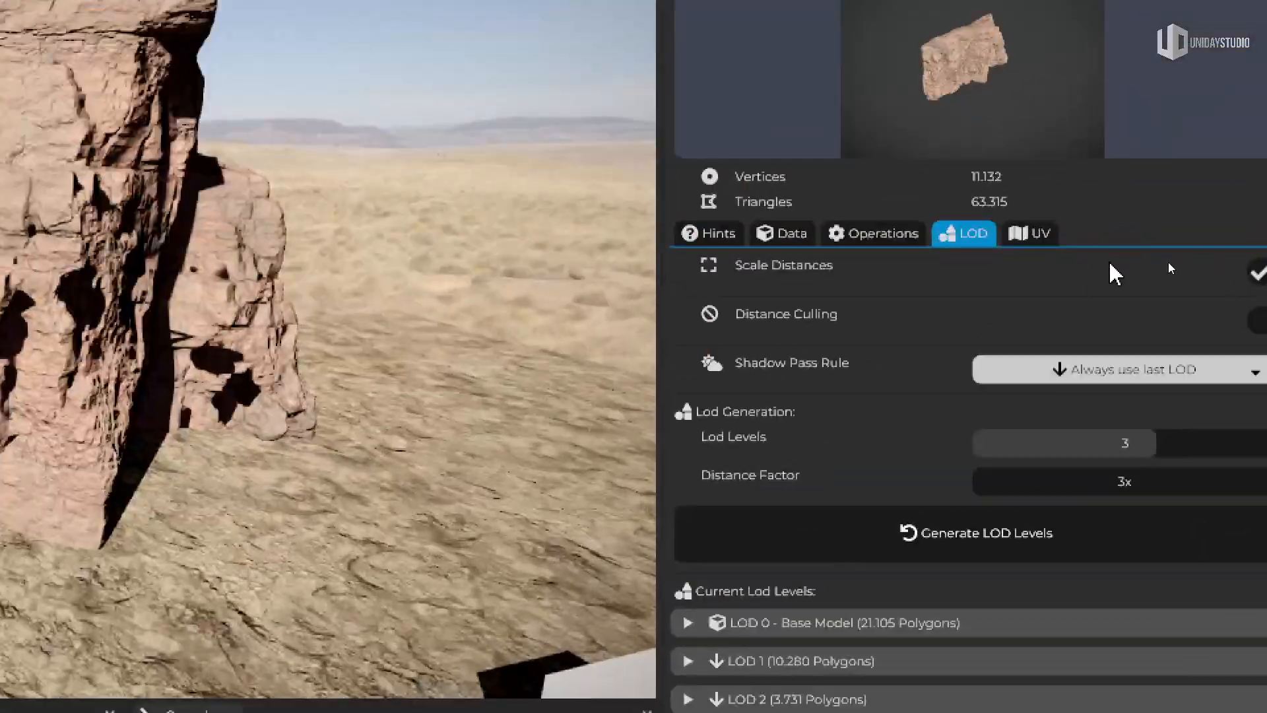
pyautogui.click(851, 235)
pyautogui.click(800, 351)
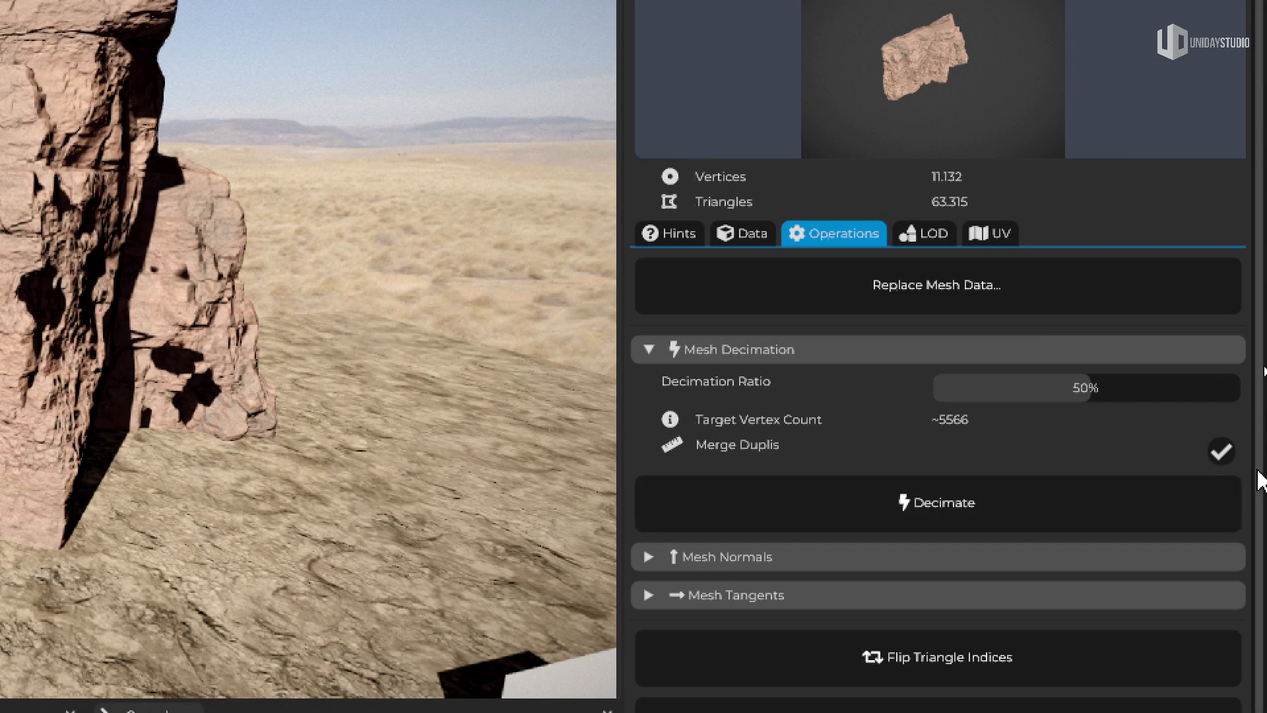
pyautogui.moveTo(1089, 396); pyautogui.dragTo(948, 390)
pyautogui.click(962, 520)
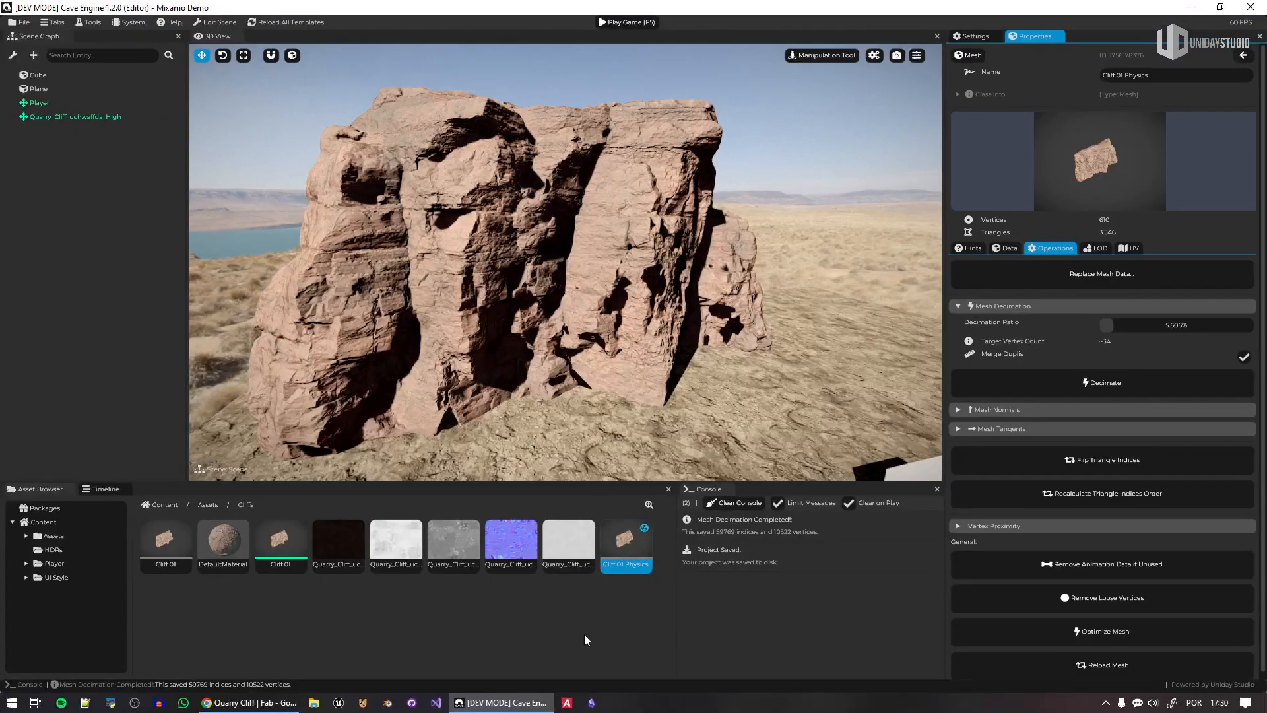
# Place the Cliff 01 Physics mesh in the scene and scale it down over the quarry cliff for comparison
pyautogui.moveTo(624, 542); pyautogui.dragTo(790, 410)
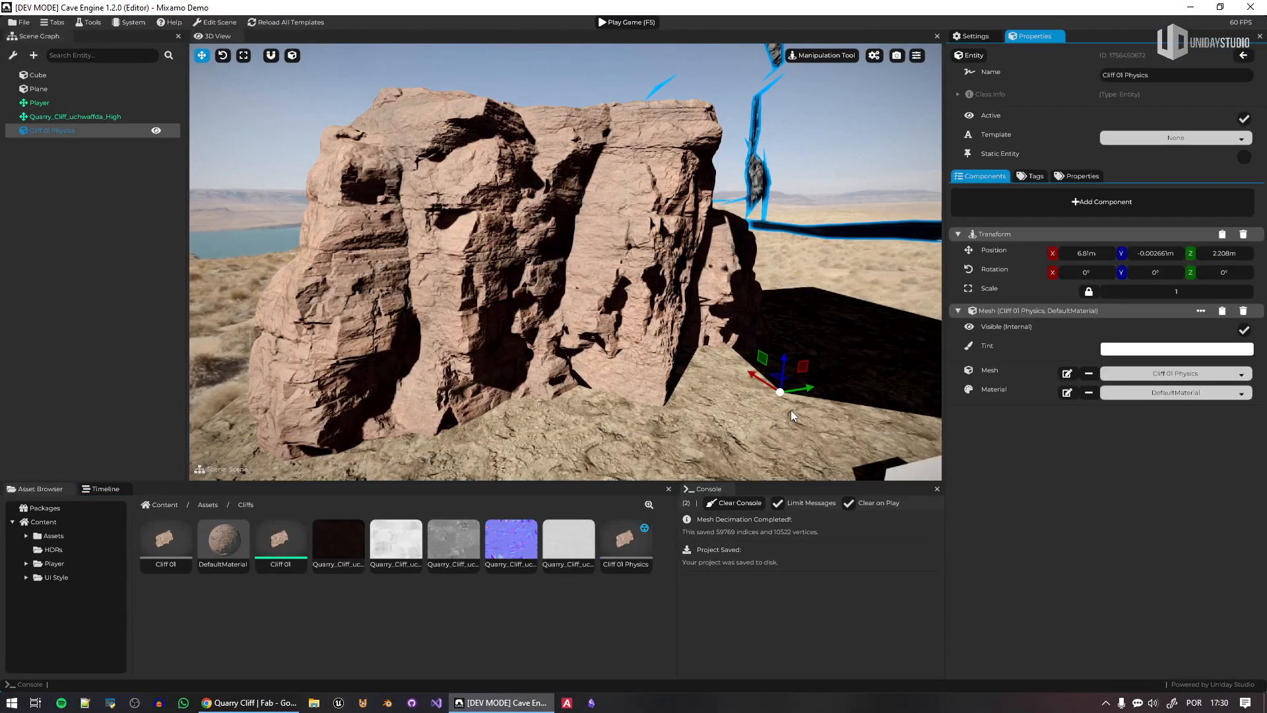
pyautogui.press('s')
pyautogui.moveTo(791, 409); pyautogui.dragTo(877, 410, button='right')
pyautogui.moveTo(680, 339); pyautogui.dragTo(676, 340, button='right')
pyautogui.press('e')
pyautogui.press('r')
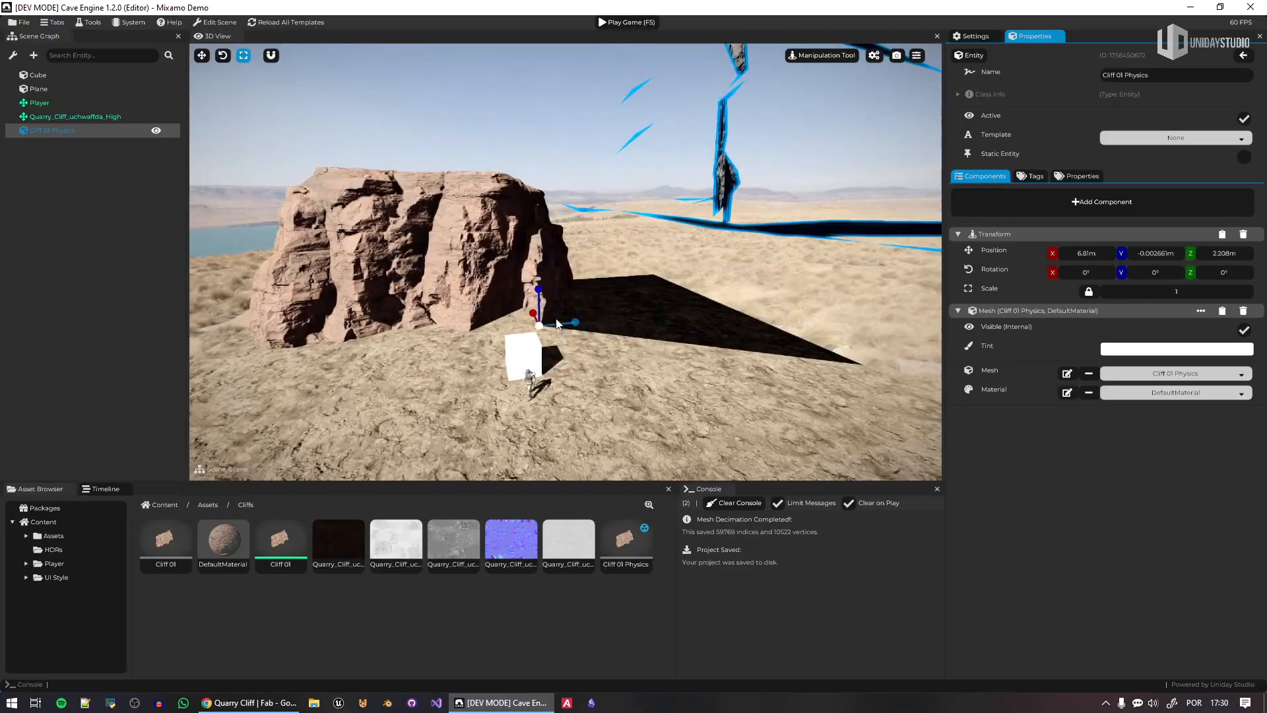
pyautogui.moveTo(540, 324); pyautogui.dragTo(302, 339)
pyautogui.press('e')
pyautogui.press('w')
pyautogui.click(730, 266)
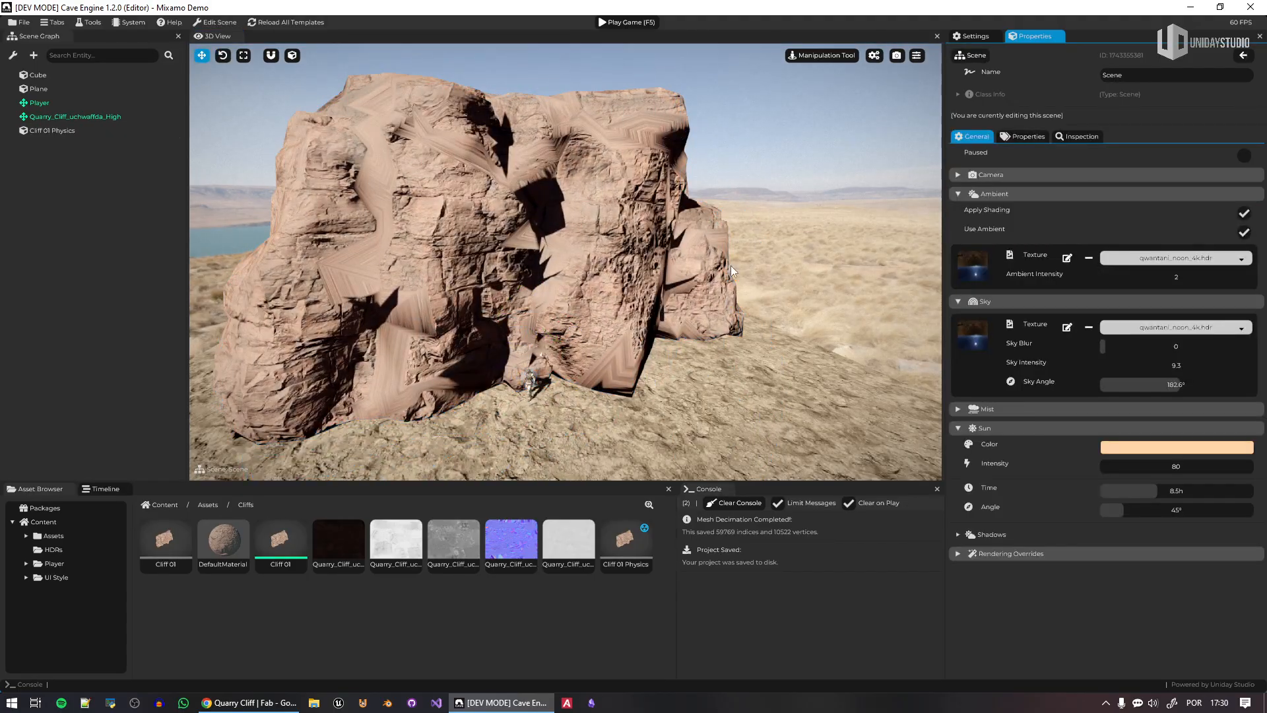
# Look over the decimated Cliff 01 Physics entity and delete it from the scene
pyautogui.press('w')
pyautogui.moveTo(730, 265)
pyautogui.mouseDown(button='right')
pyautogui.moveTo(687, 254)
pyautogui.moveTo(726, 285)
pyautogui.mouseUp(button='right')
pyautogui.press('s')
pyautogui.moveTo(467, 149); pyautogui.dragTo(463, 148, button='right')
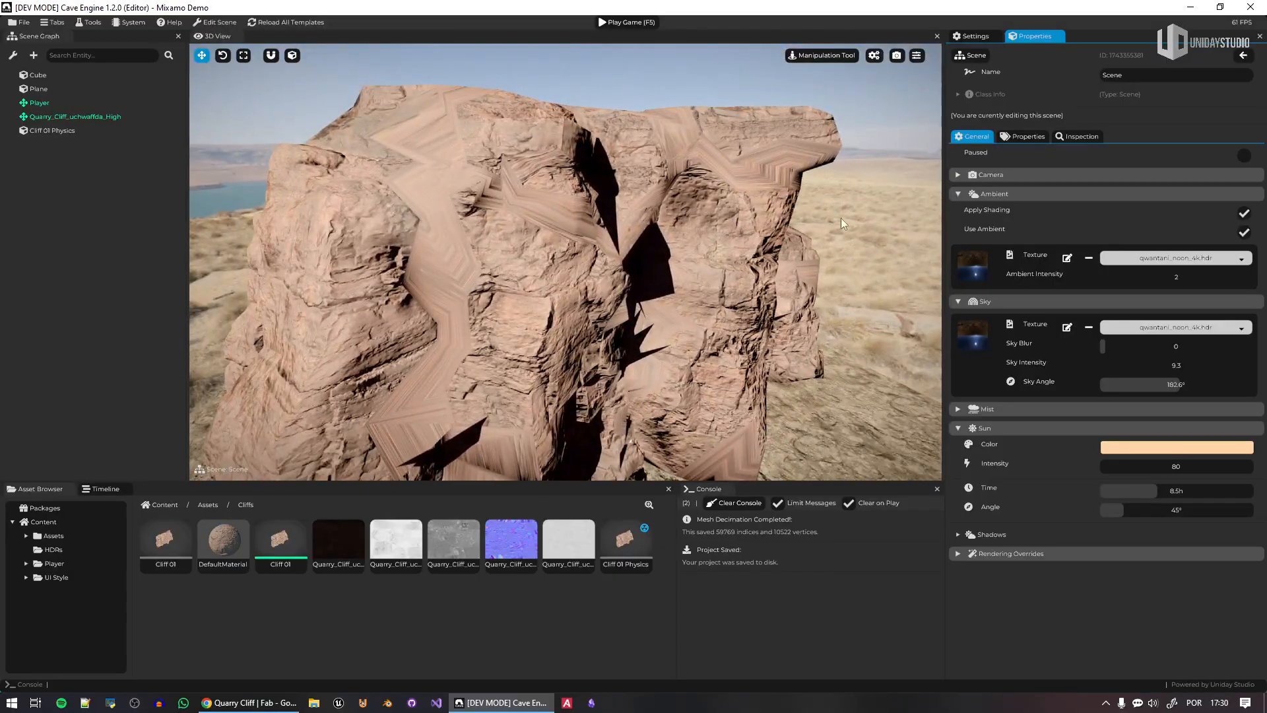
pyautogui.click(770, 280)
pyautogui.press('Delete')
pyautogui.press('w')
pyautogui.moveTo(770, 279); pyautogui.dragTo(750, 342, button='right')
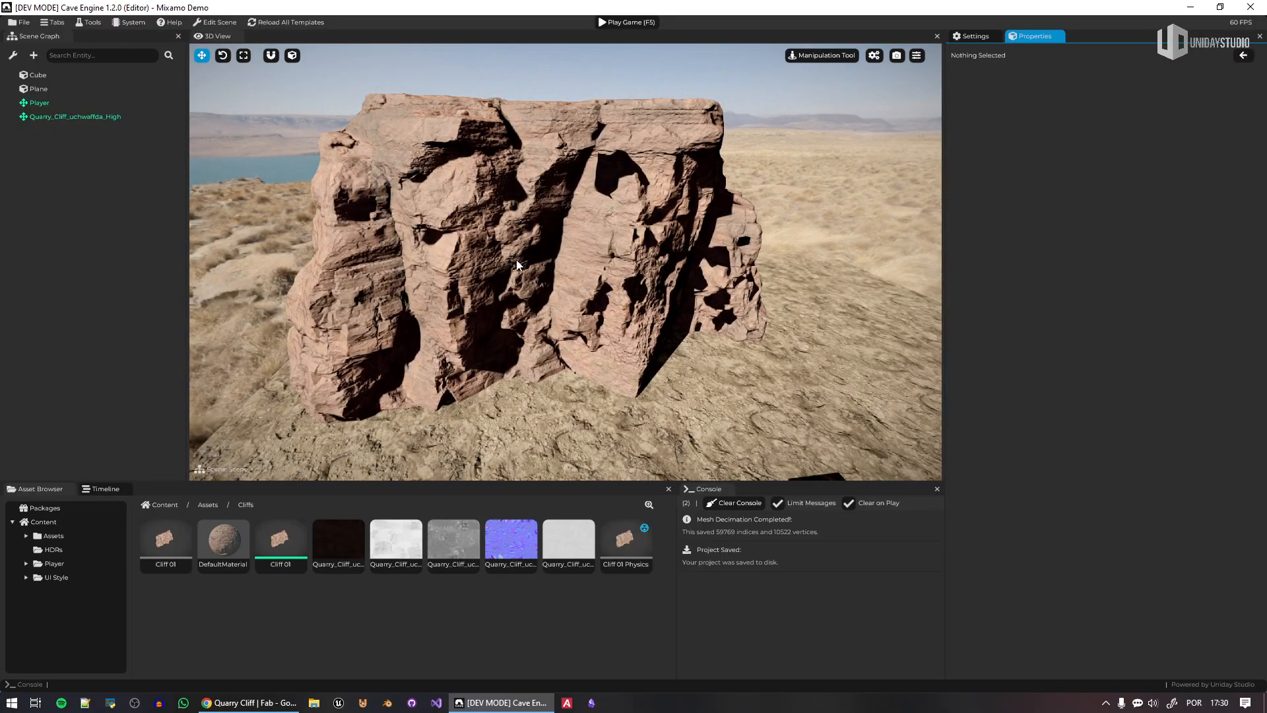
# Save the project and add a Rigid Body component to the uchwaffda_LOD0_TIER1_000 entity in the Cliff 01 template
pyautogui.hotkey('ctrl', 's')
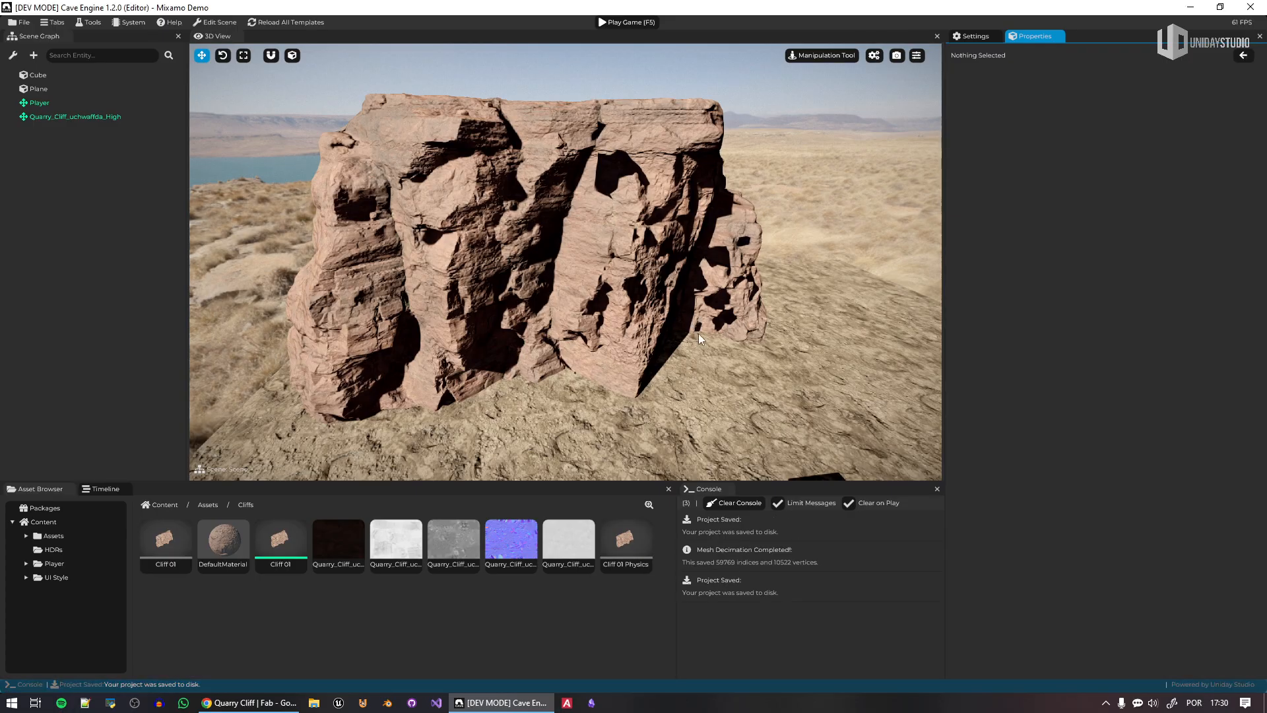
pyautogui.moveTo(695, 351); pyautogui.dragTo(421, 291, button='right')
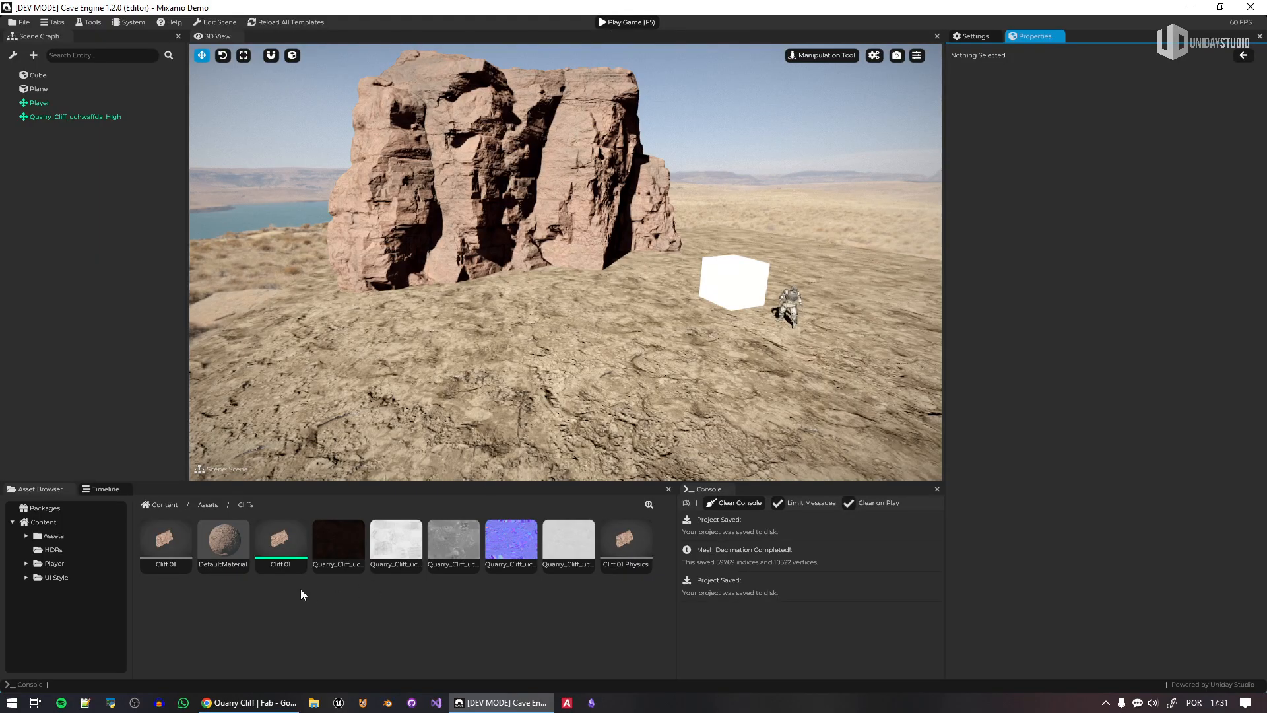
pyautogui.doubleClick(287, 541)
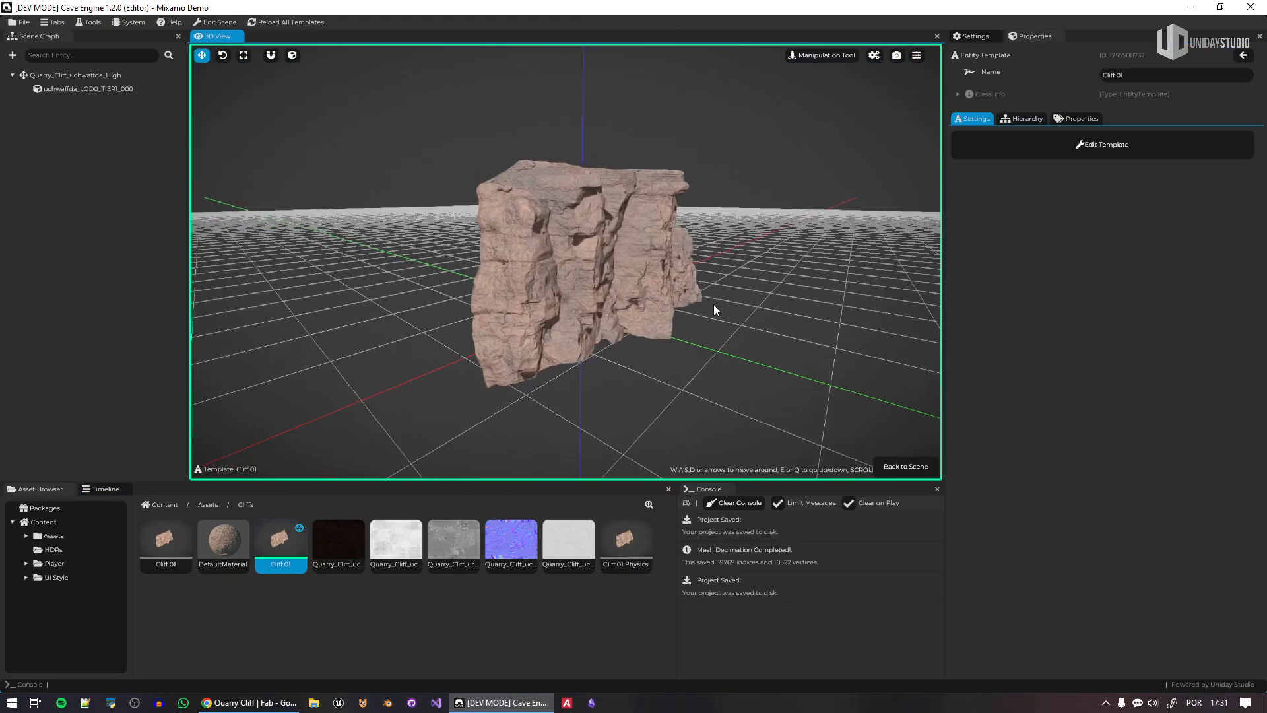
pyautogui.click(50, 90)
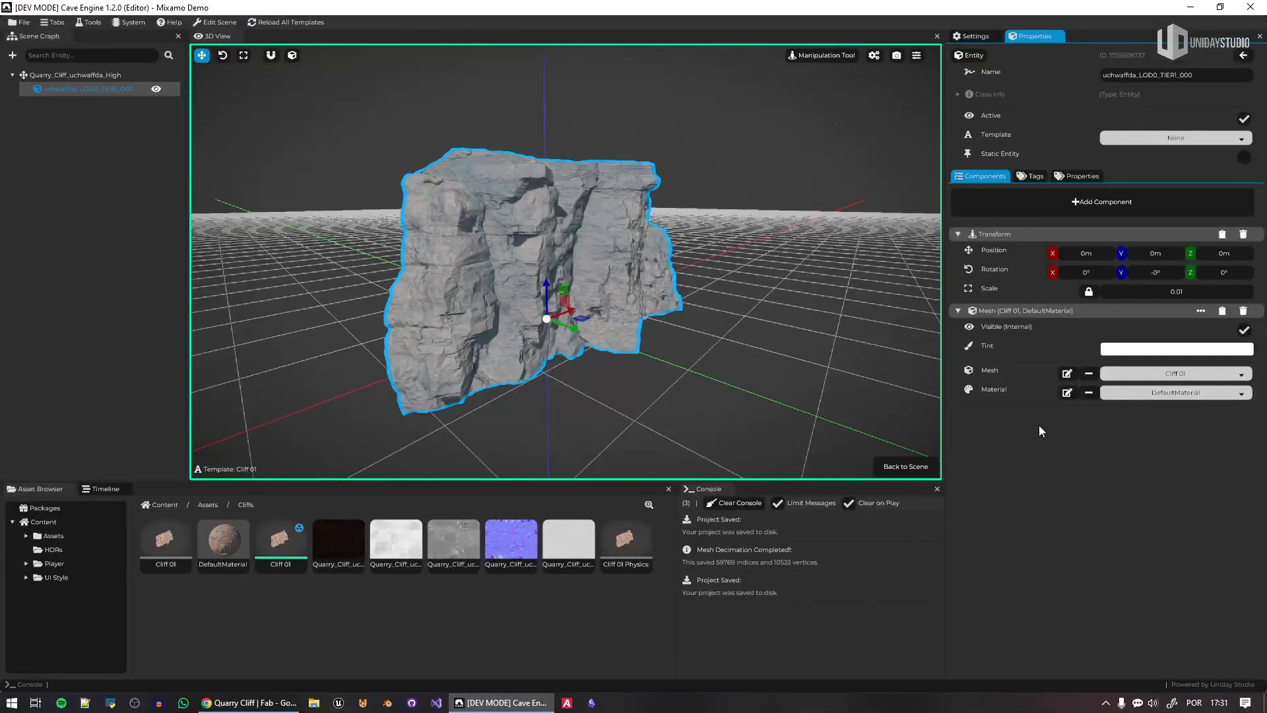
pyautogui.rightClick(1039, 427)
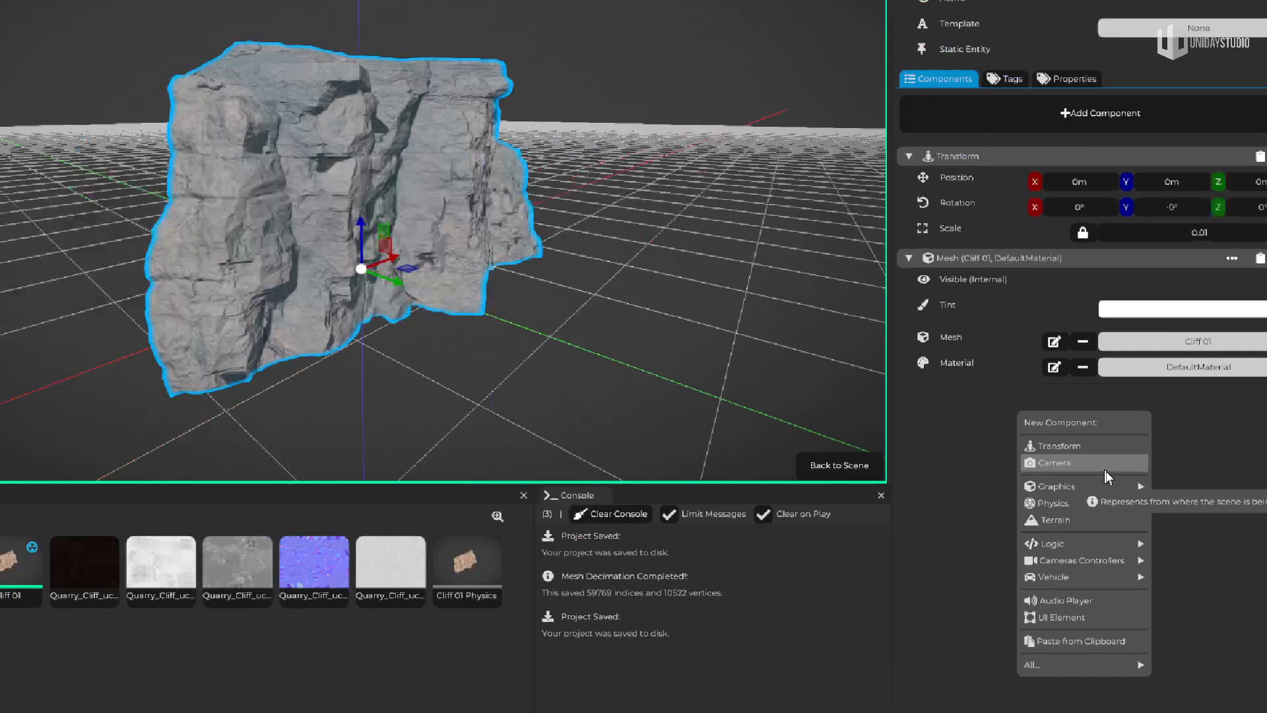
pyautogui.moveTo(1127, 495)
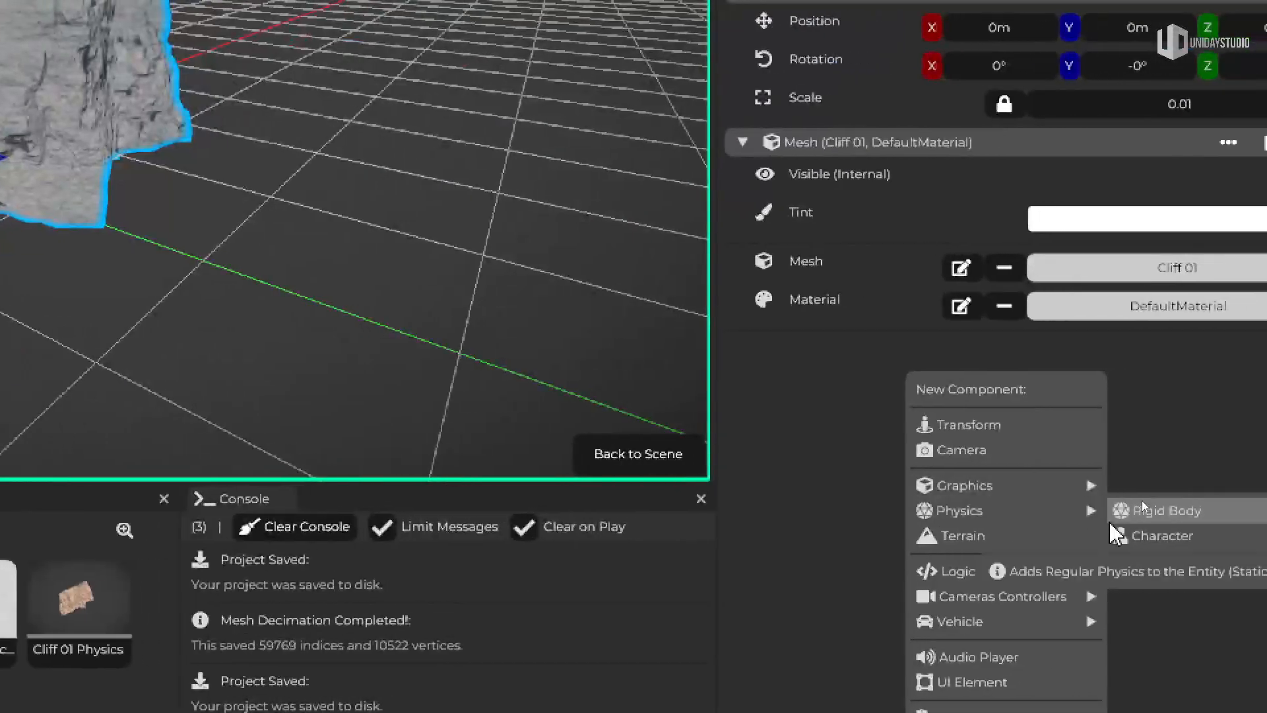
pyautogui.click(1178, 510)
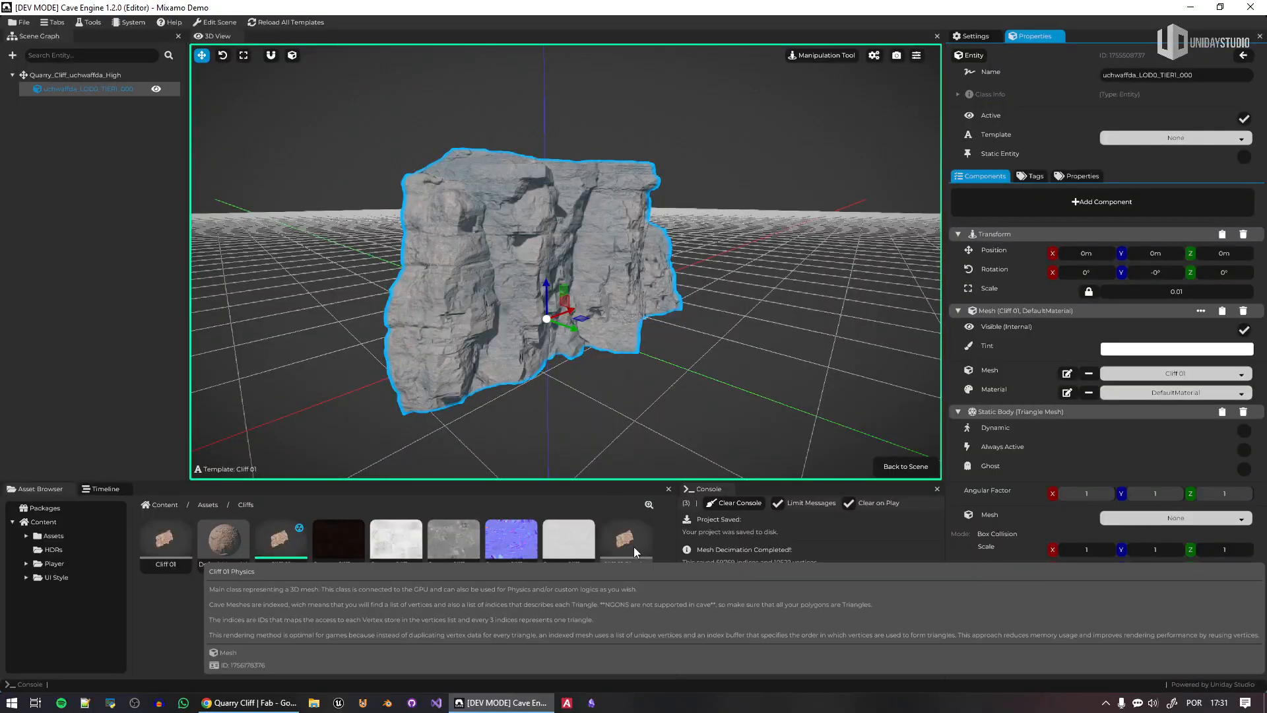
# Assign Cliff 01 Physics as the static body's collision mesh, inspect its wireframe on the cliff, and return to the scene
pyautogui.moveTo(634, 546); pyautogui.dragTo(1156, 516)
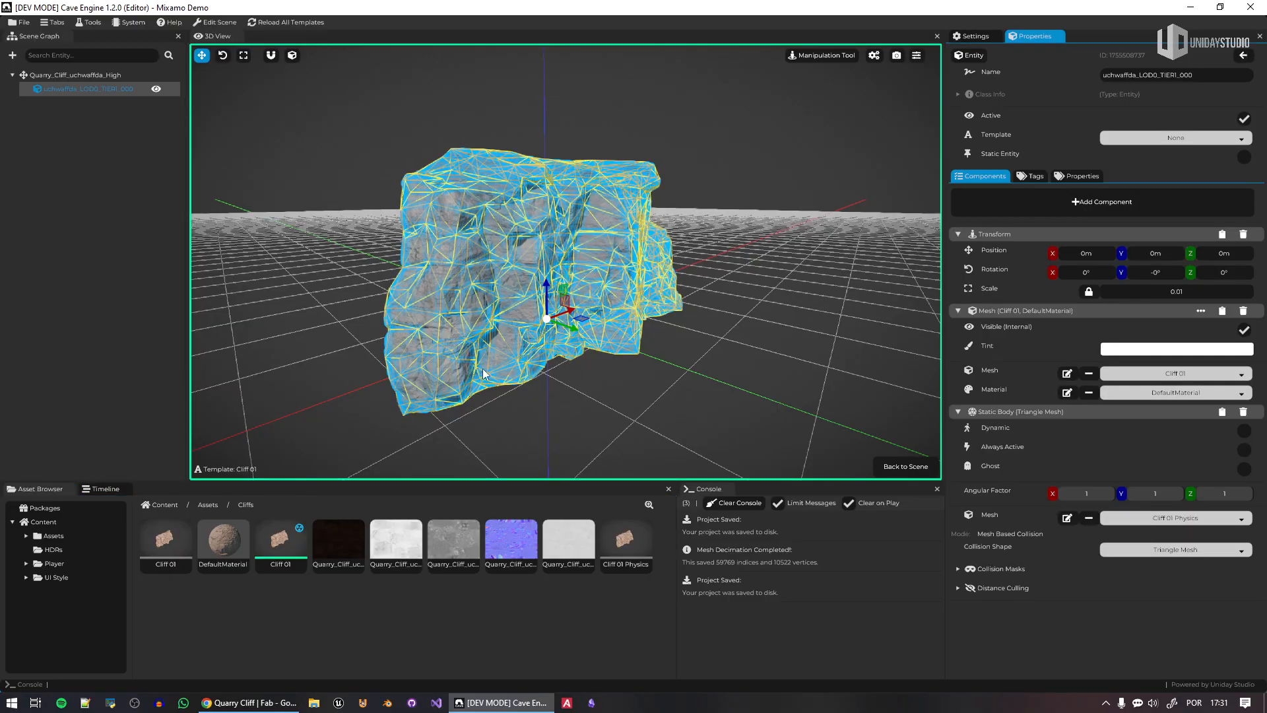
pyautogui.scroll(5, 604, 232)
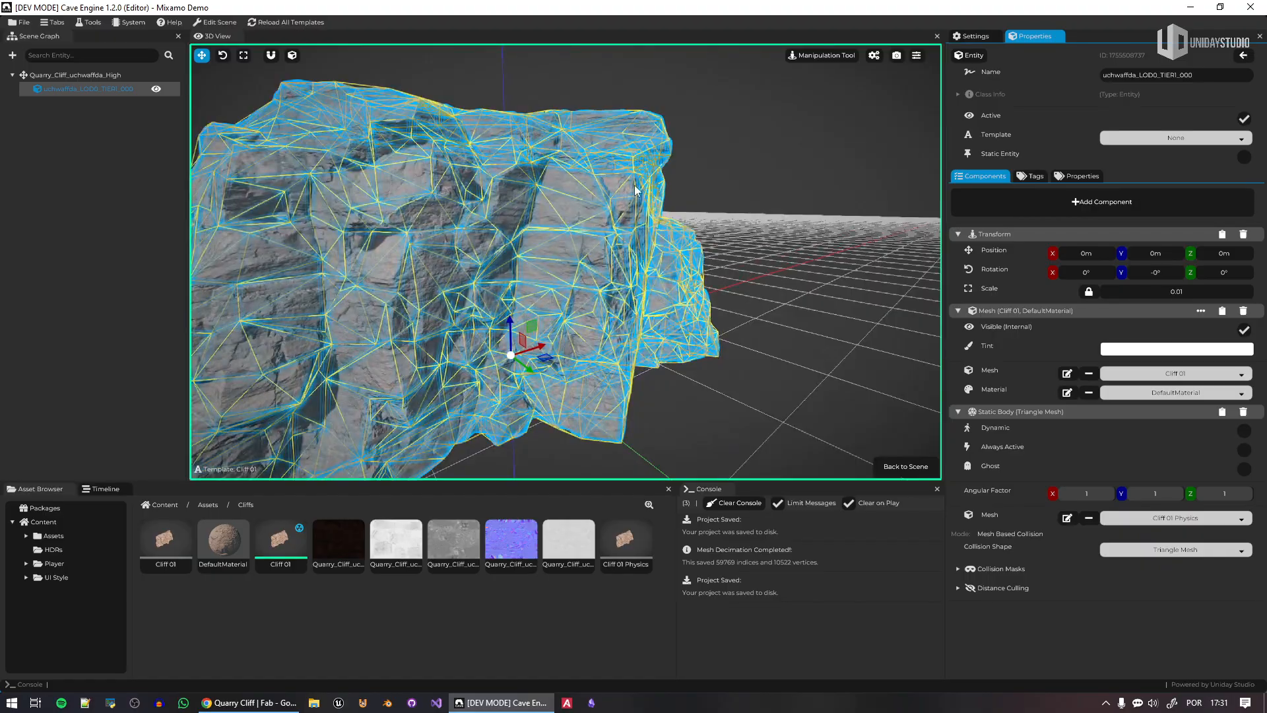
pyautogui.press('z')
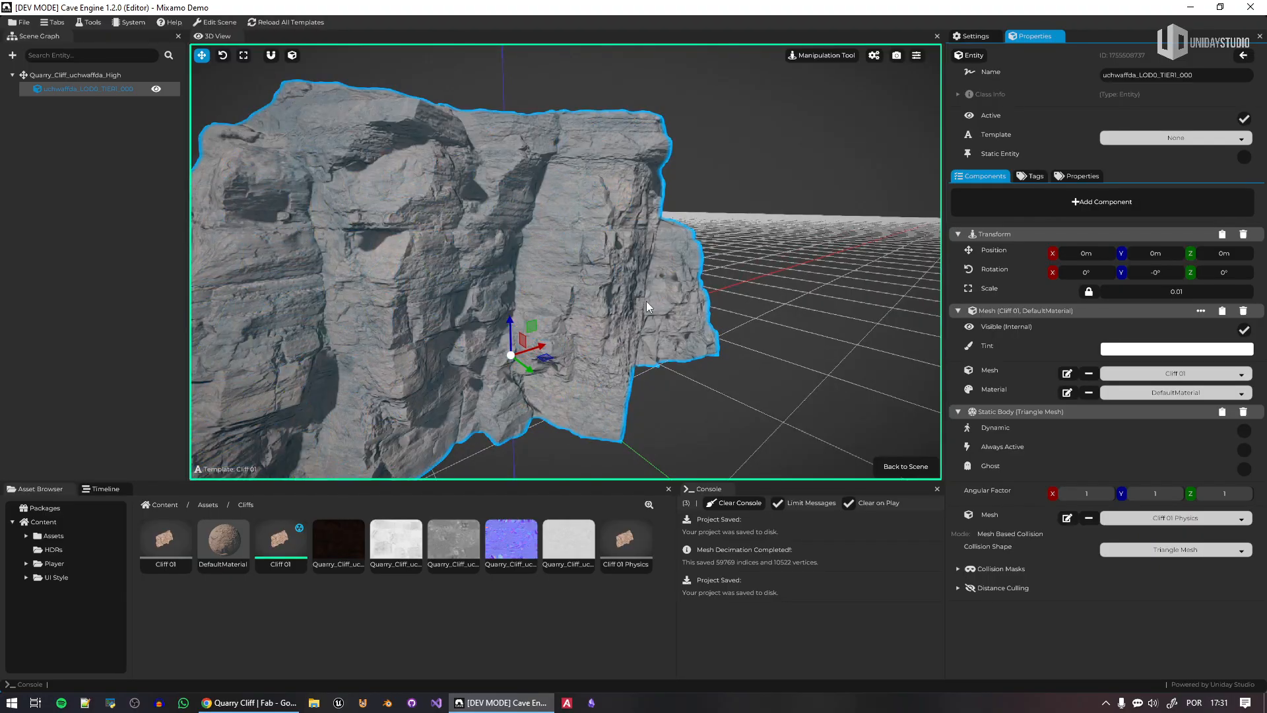
pyautogui.click(908, 466)
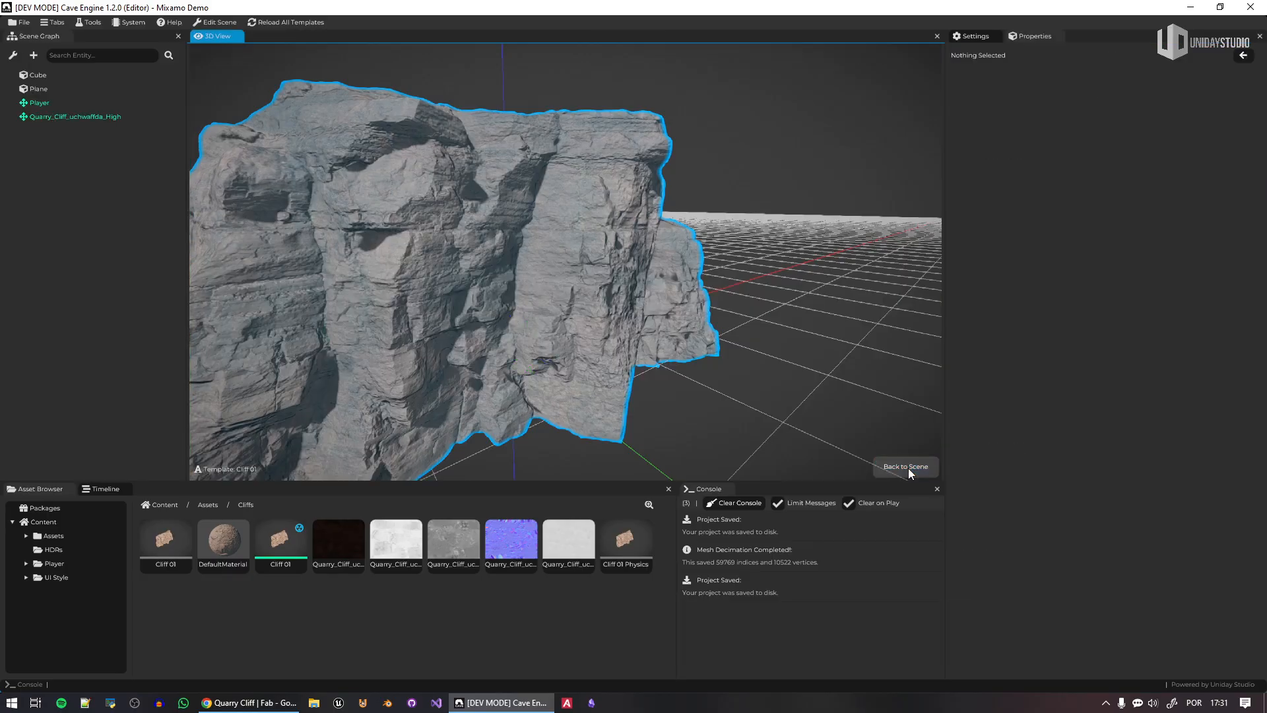
# Play the game, run the soldier against the cliff to test its collision, and stop the game
pyautogui.click(636, 21)
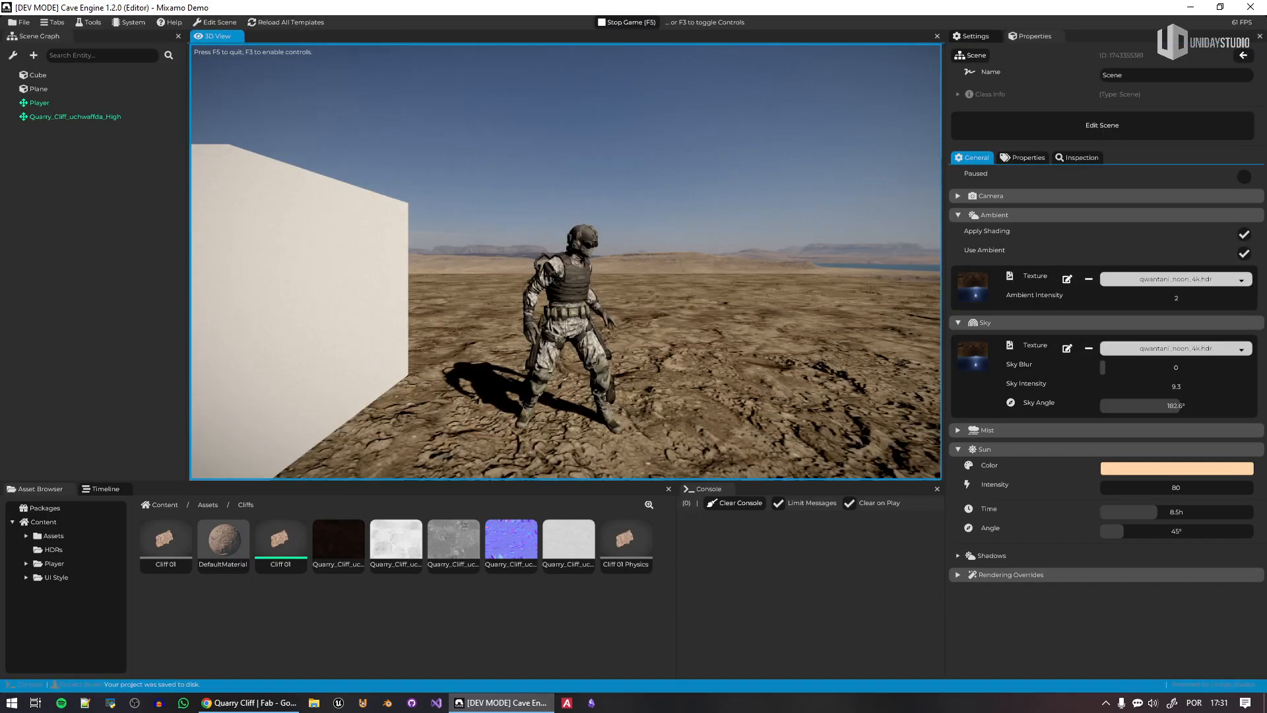
pyautogui.press('w')
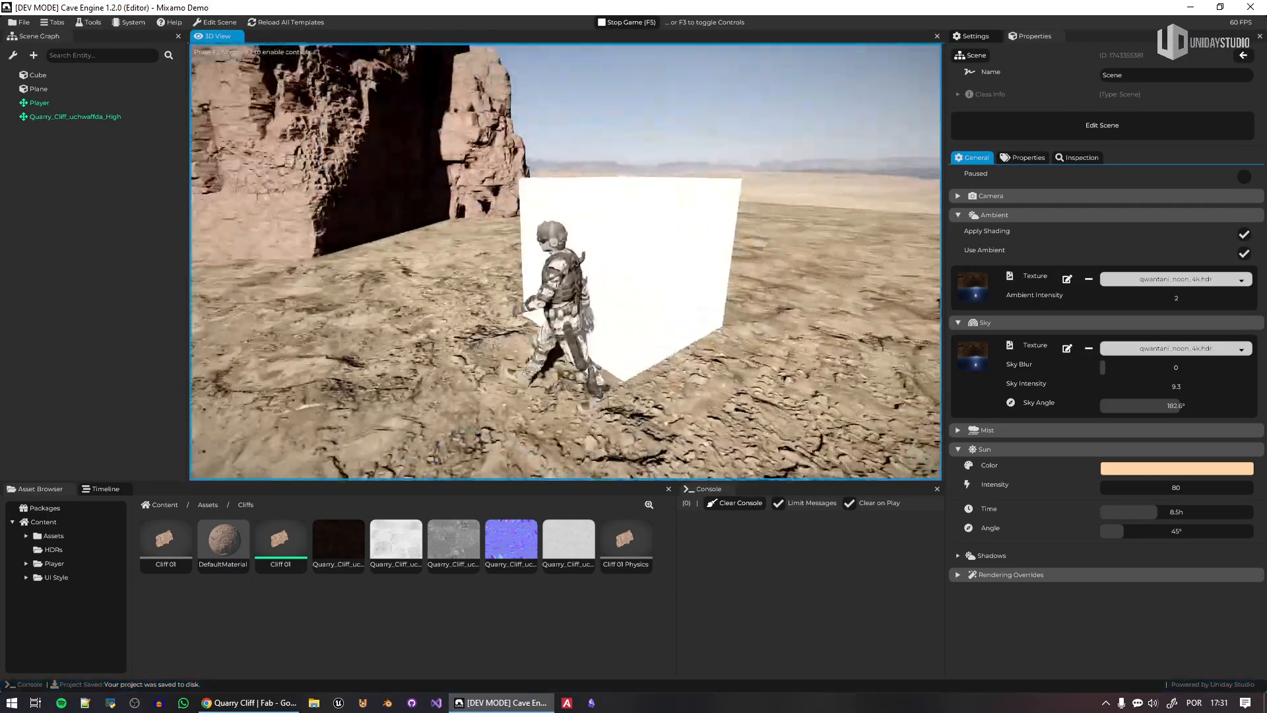
pyautogui.press('w')
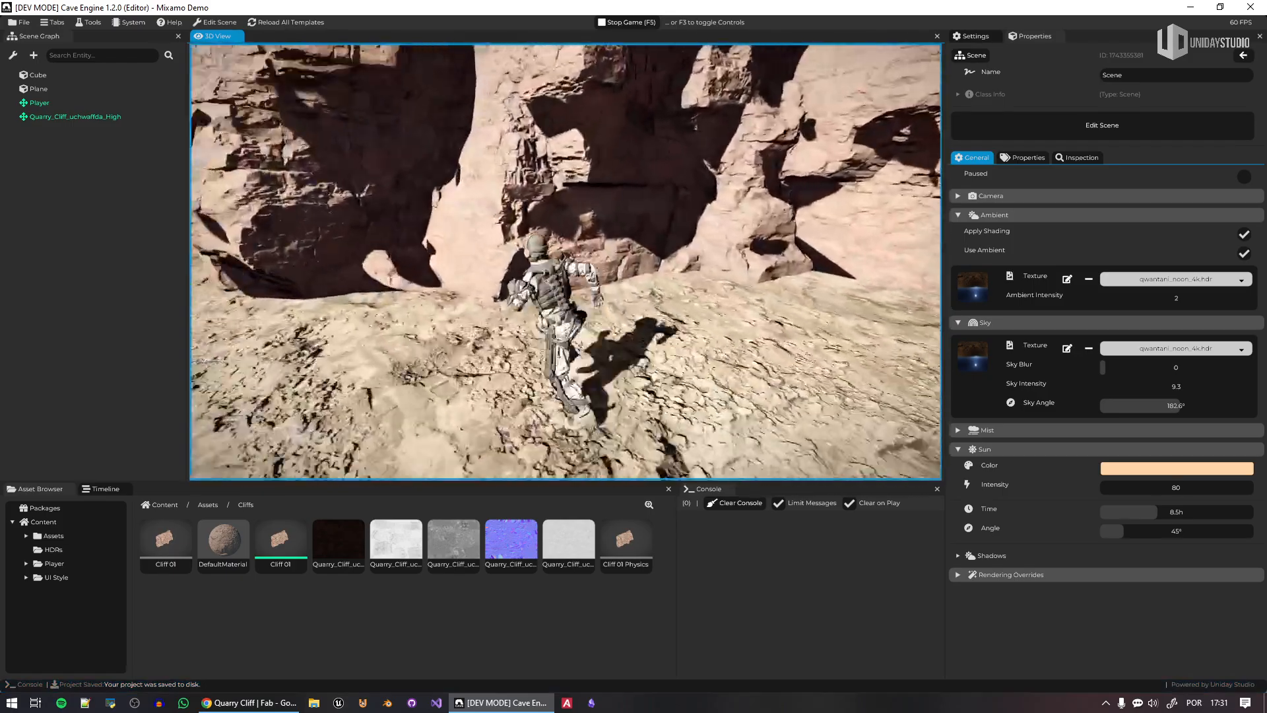
pyautogui.press('w')
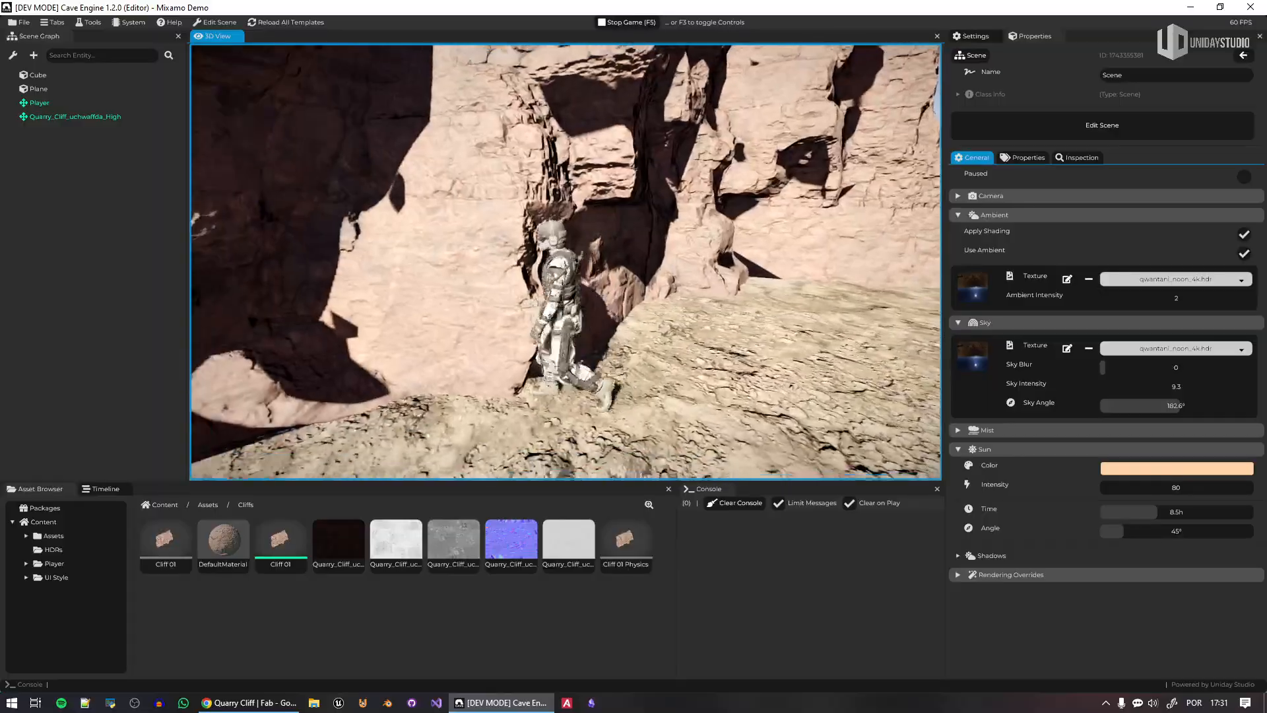
pyautogui.press('s')
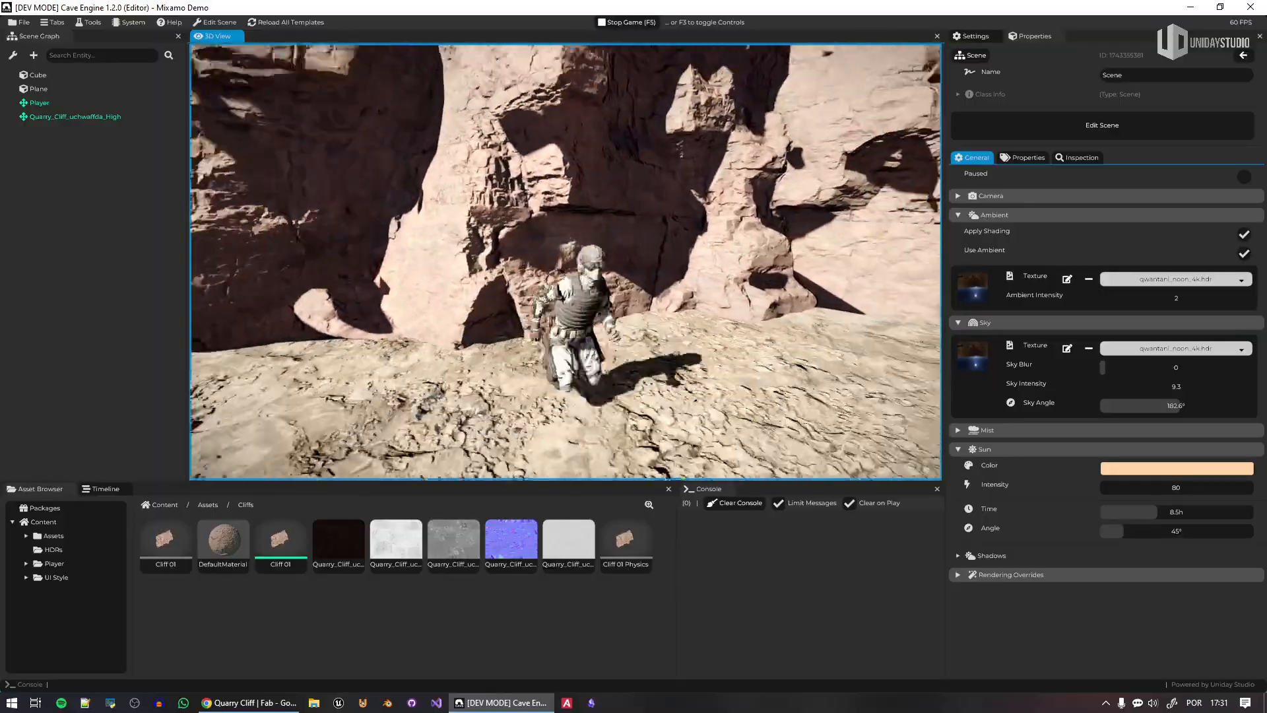
pyautogui.press('d')
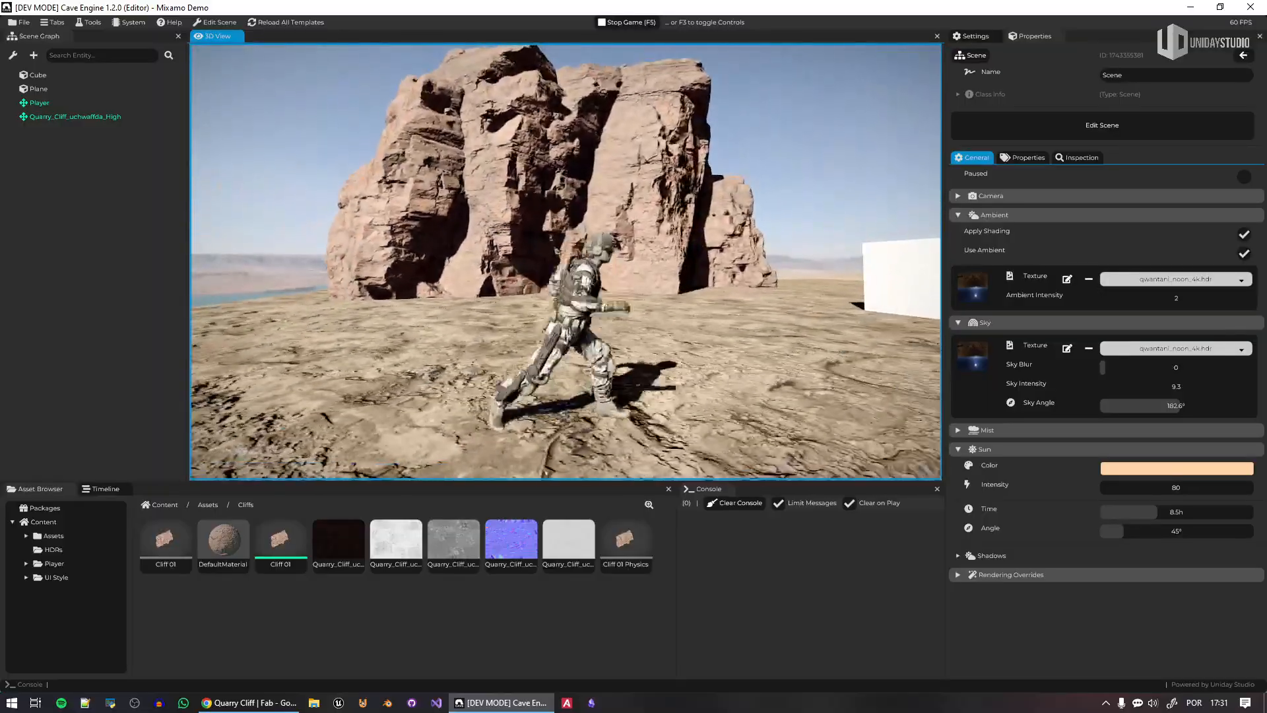
pyautogui.press('F5')
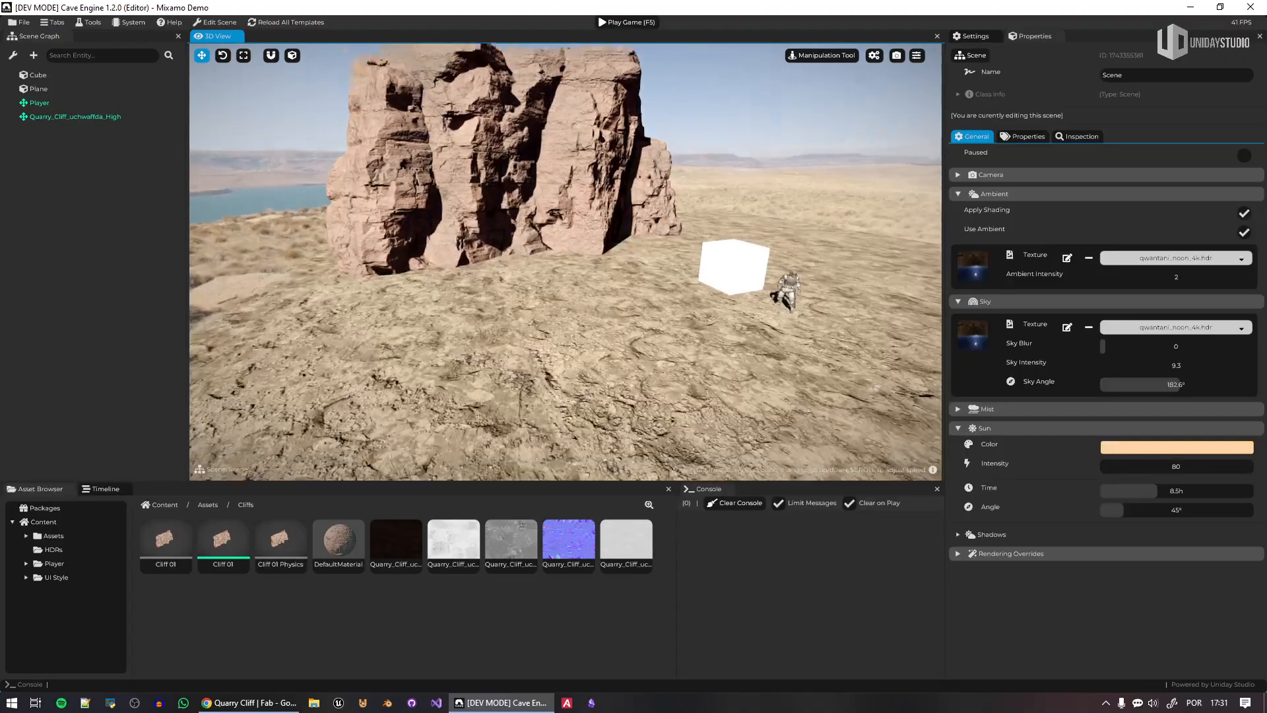
# Duplicate the quarry cliff and place the copy beside the original, rotated to form a continuous rock wall
pyautogui.click(535, 359)
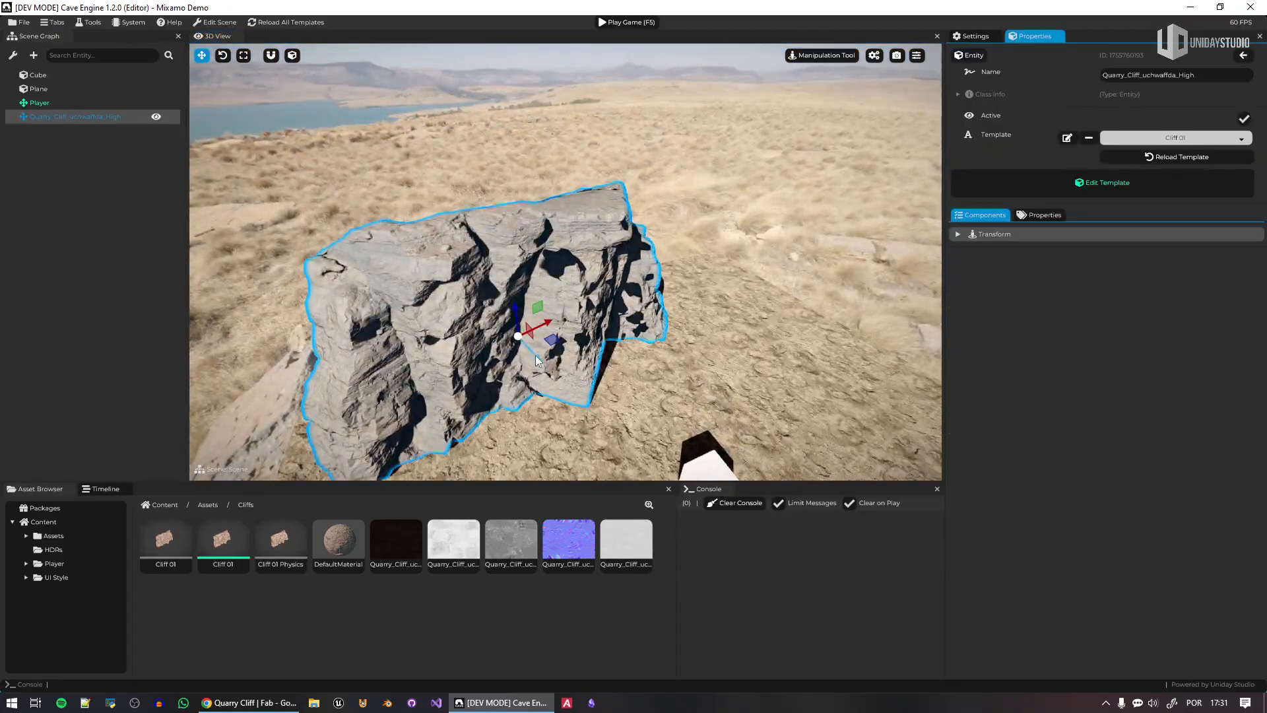
pyautogui.moveTo(543, 330); pyautogui.dragTo(747, 296)
pyautogui.press('g')
pyautogui.press('r')
pyautogui.press('g')
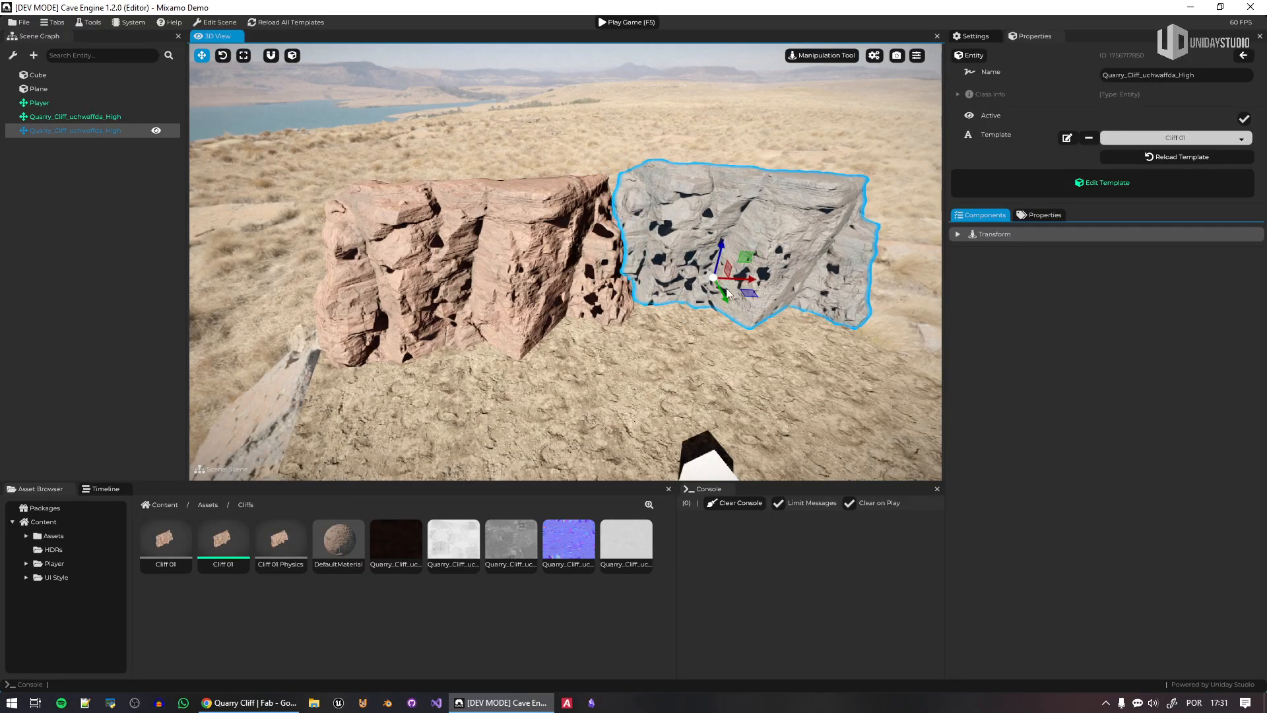
pyautogui.press('w')
pyautogui.moveTo(747, 296); pyautogui.dragTo(607, 221, button='right')
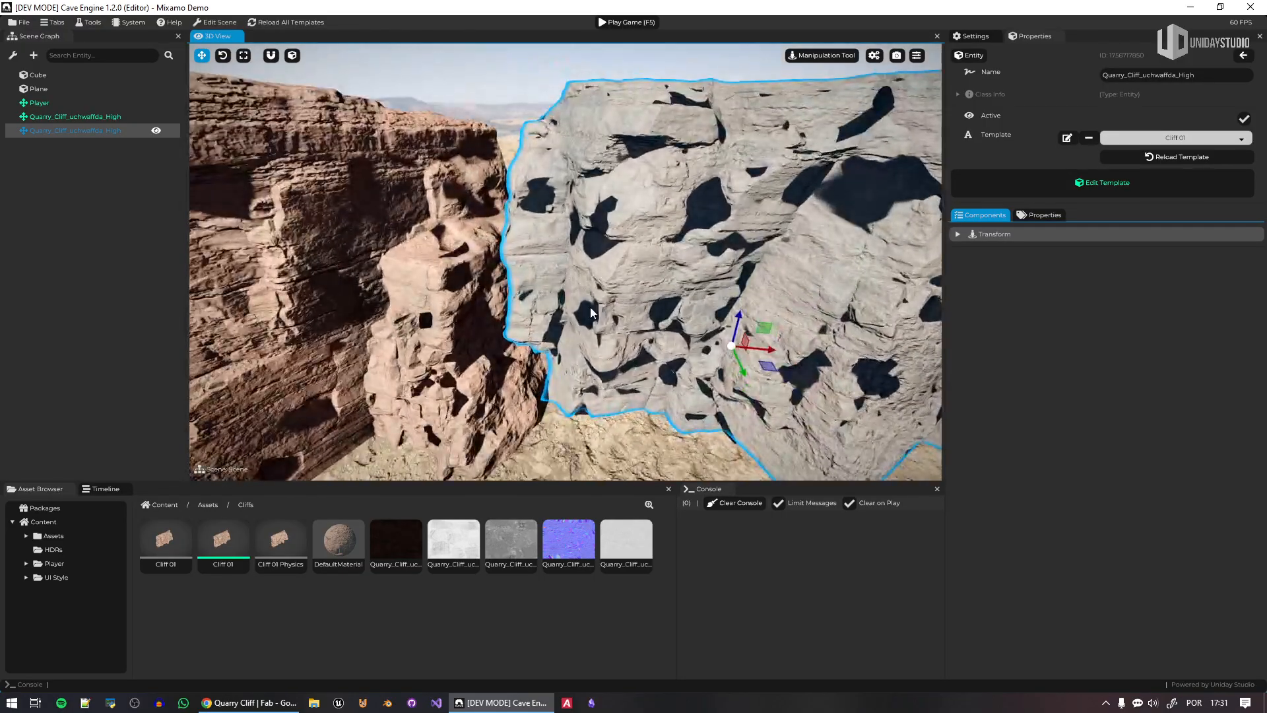
pyautogui.press('w')
pyautogui.moveTo(590, 307); pyautogui.dragTo(478, 282, button='right')
pyautogui.press('s')
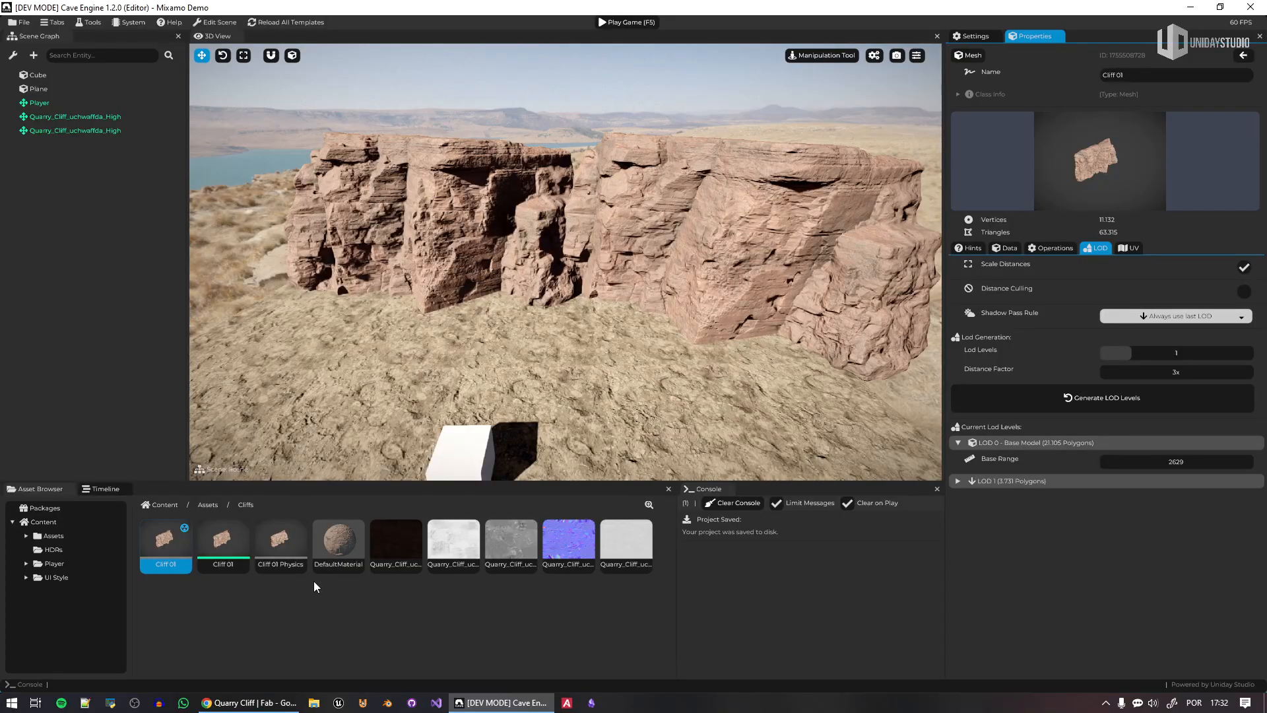
pyautogui.moveTo(160, 548)
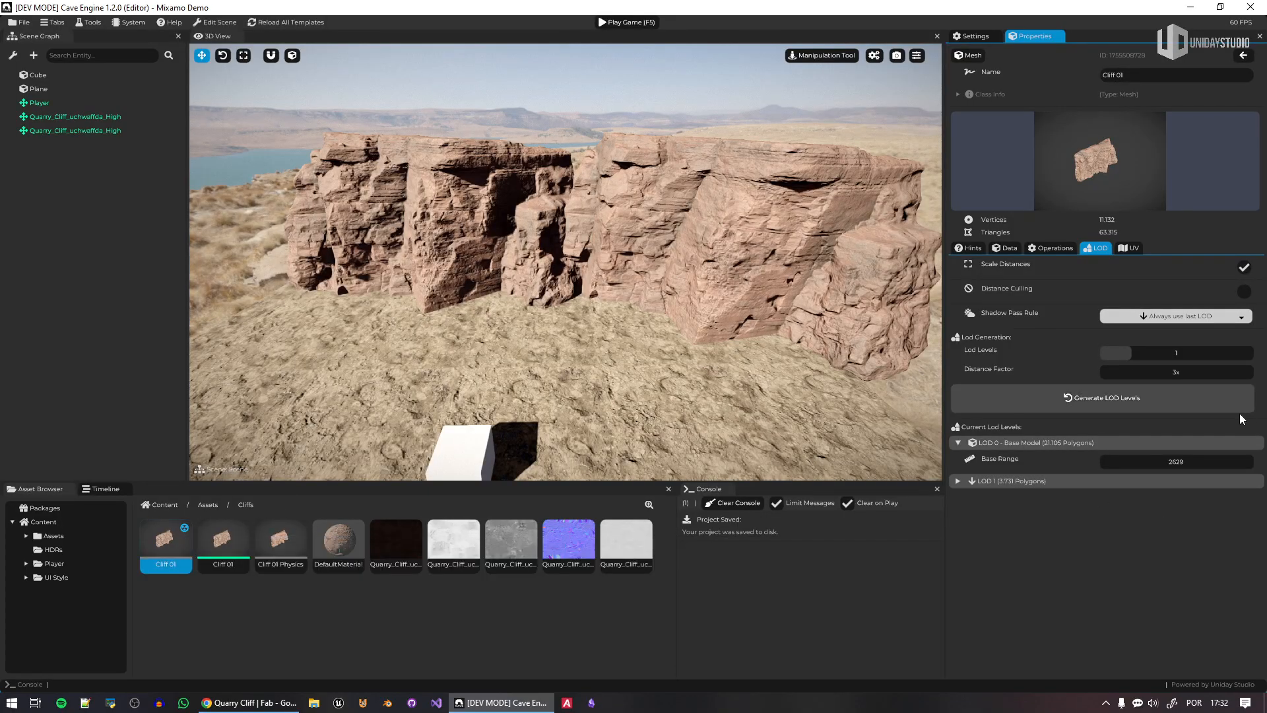
# Expand the LOD 1 settings of the Cliff 01 mesh and view the two cliffs in the scene
pyautogui.click(1007, 486)
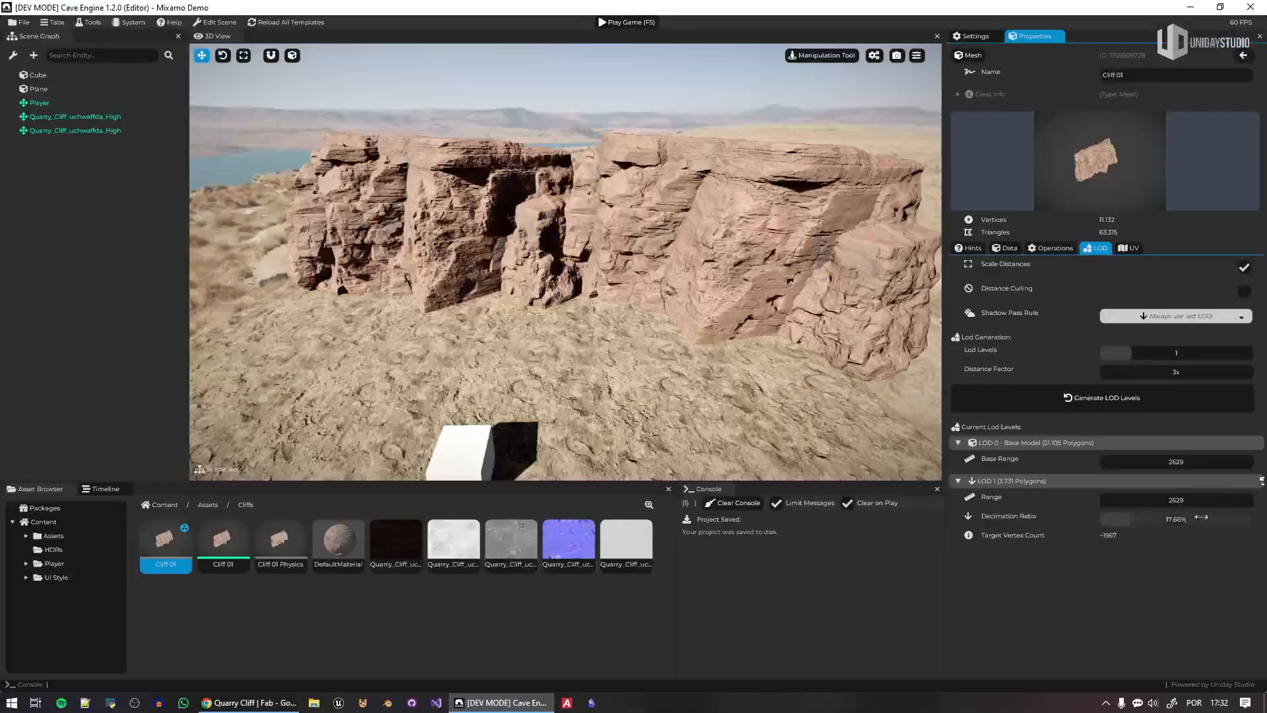
pyautogui.press('w')
pyautogui.moveTo(759, 370); pyautogui.dragTo(779, 333, button='right')
pyautogui.moveTo(546, 305); pyautogui.dragTo(546, 294, button='right')
pyautogui.press('s')
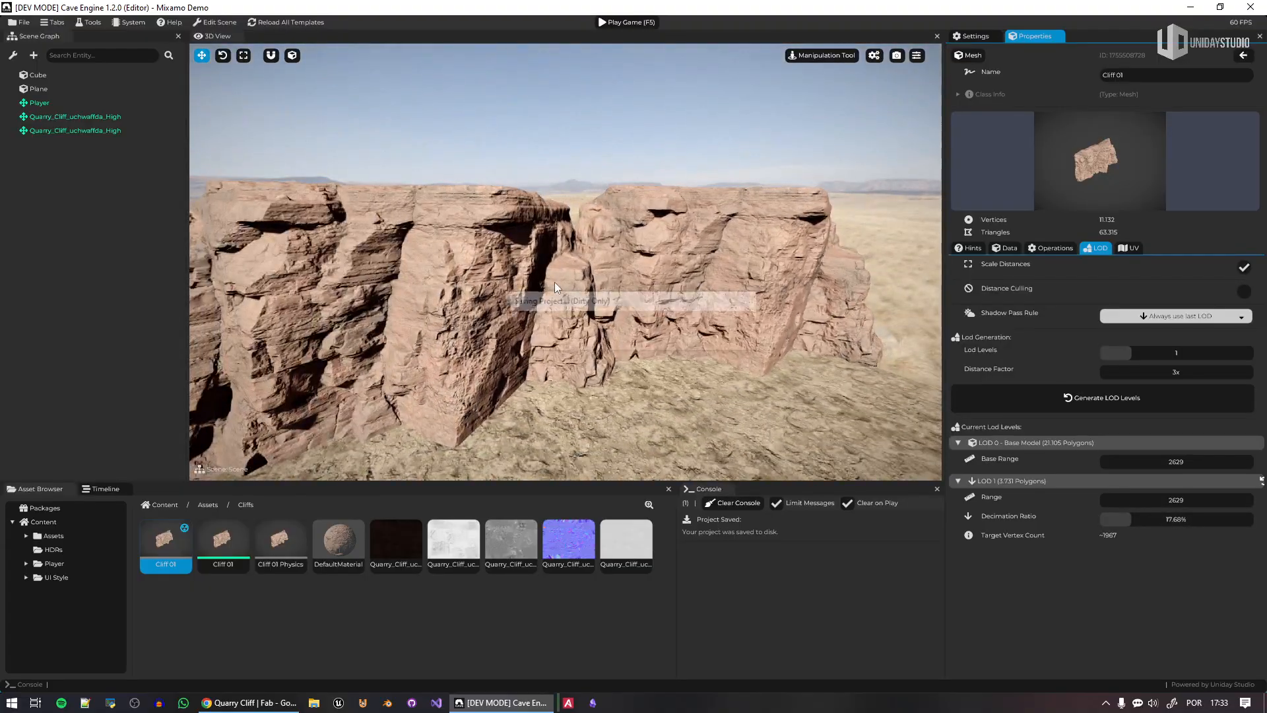
# Play the game, run the soldier around in front of the cliff wall, and stop the game
pyautogui.press('F5')
pyautogui.press('w')
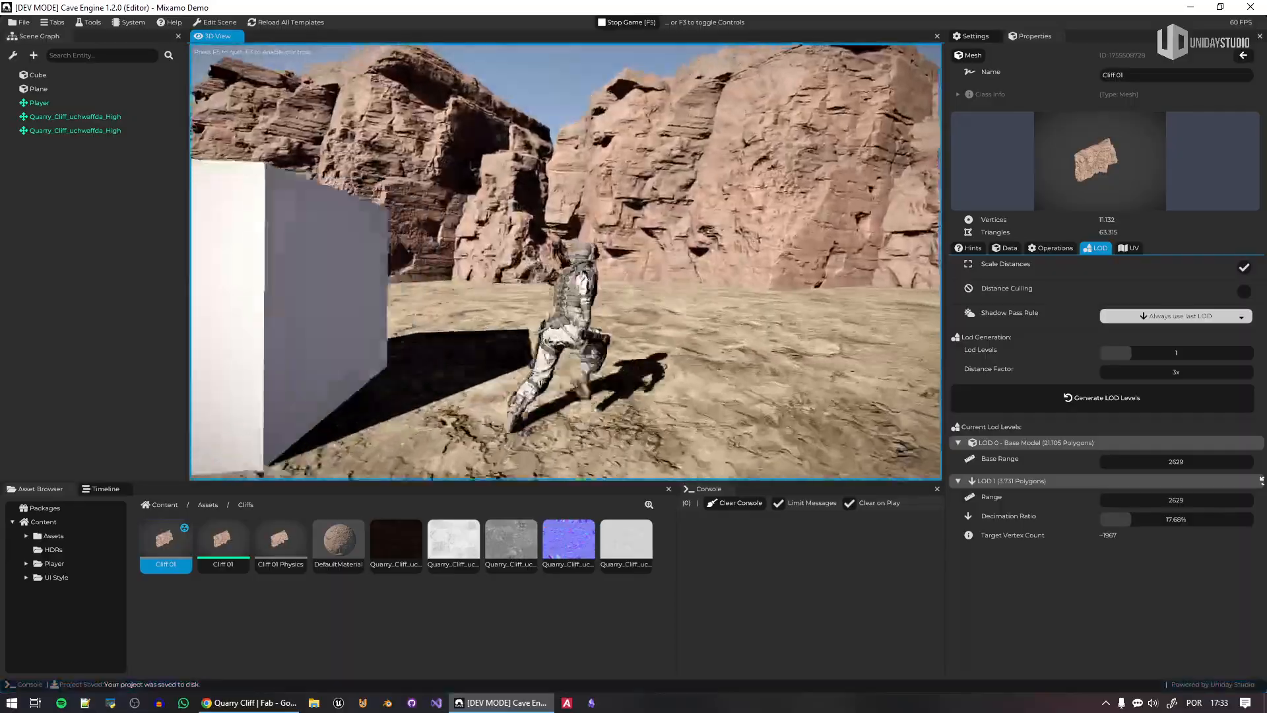
pyautogui.press('w')
pyautogui.press('a')
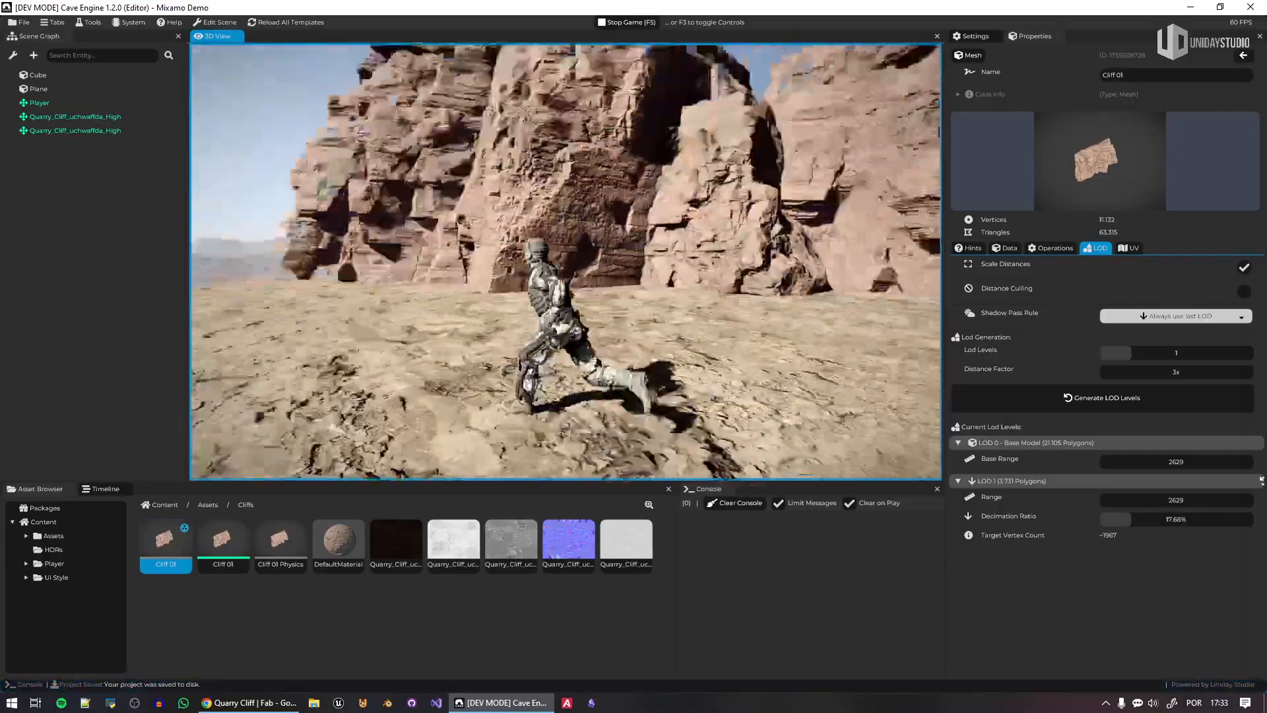
pyautogui.press('s')
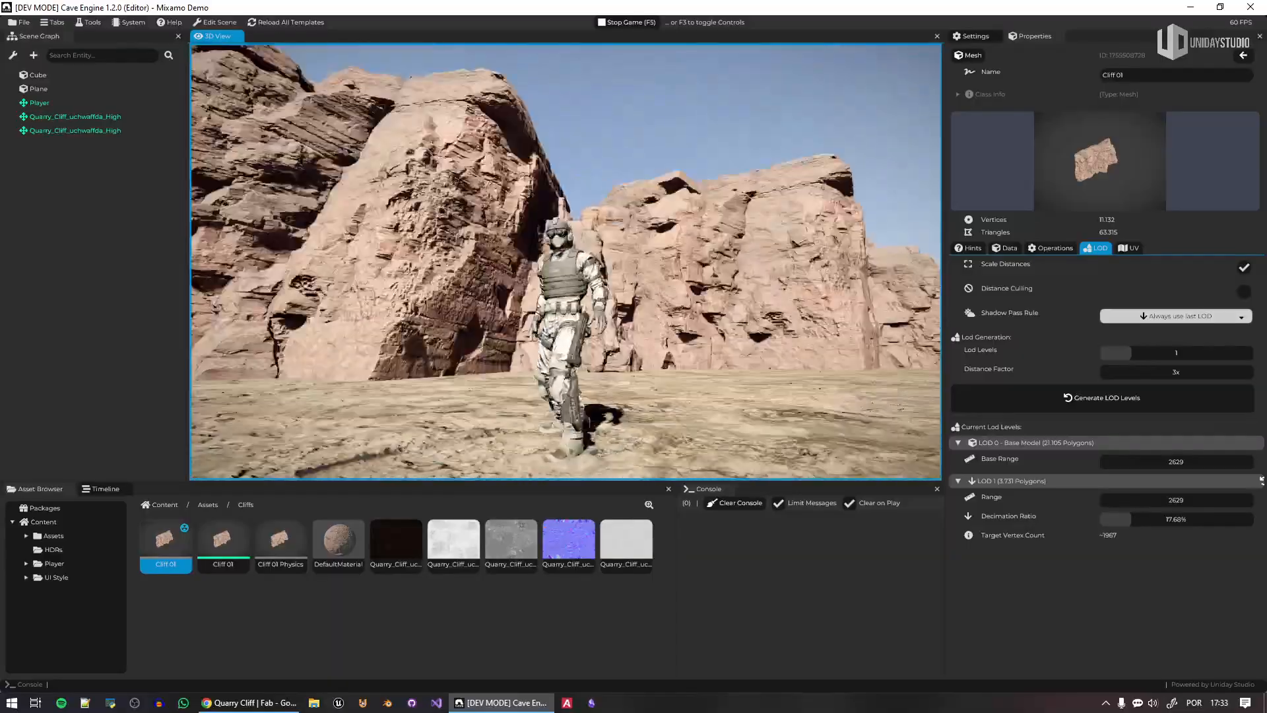
pyautogui.press('d')
pyautogui.press('w')
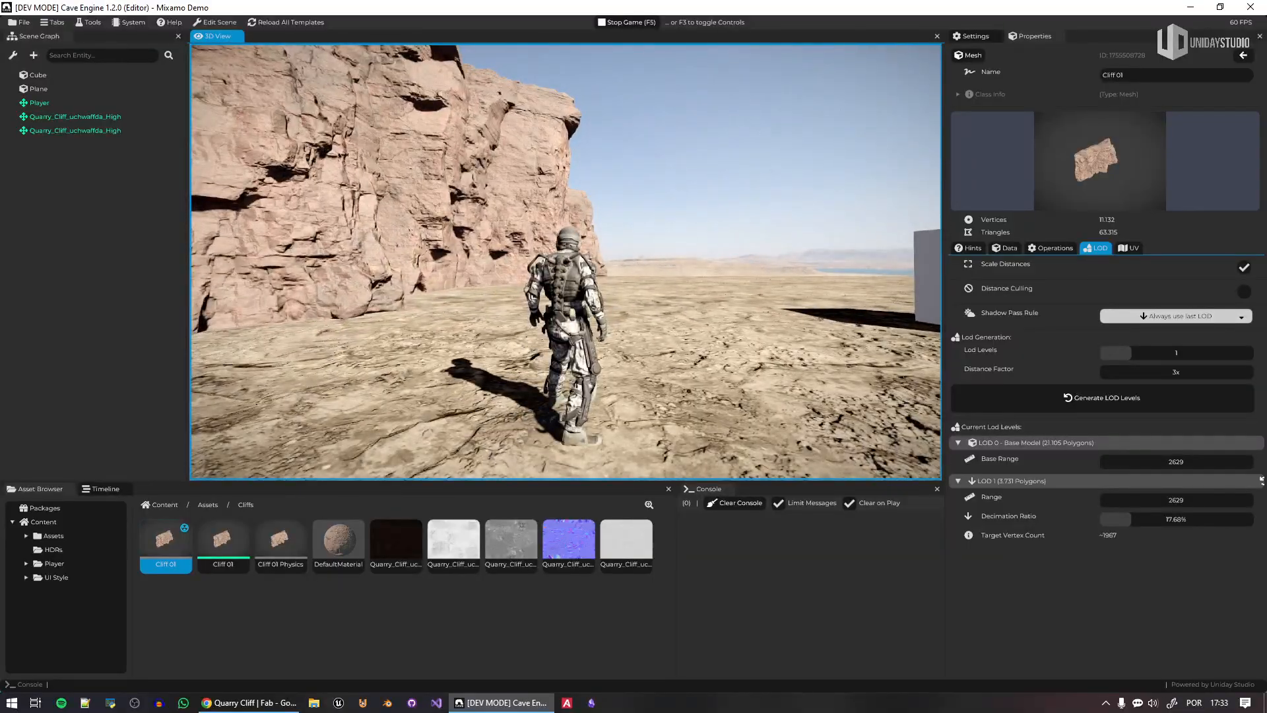
pyautogui.press('F5')
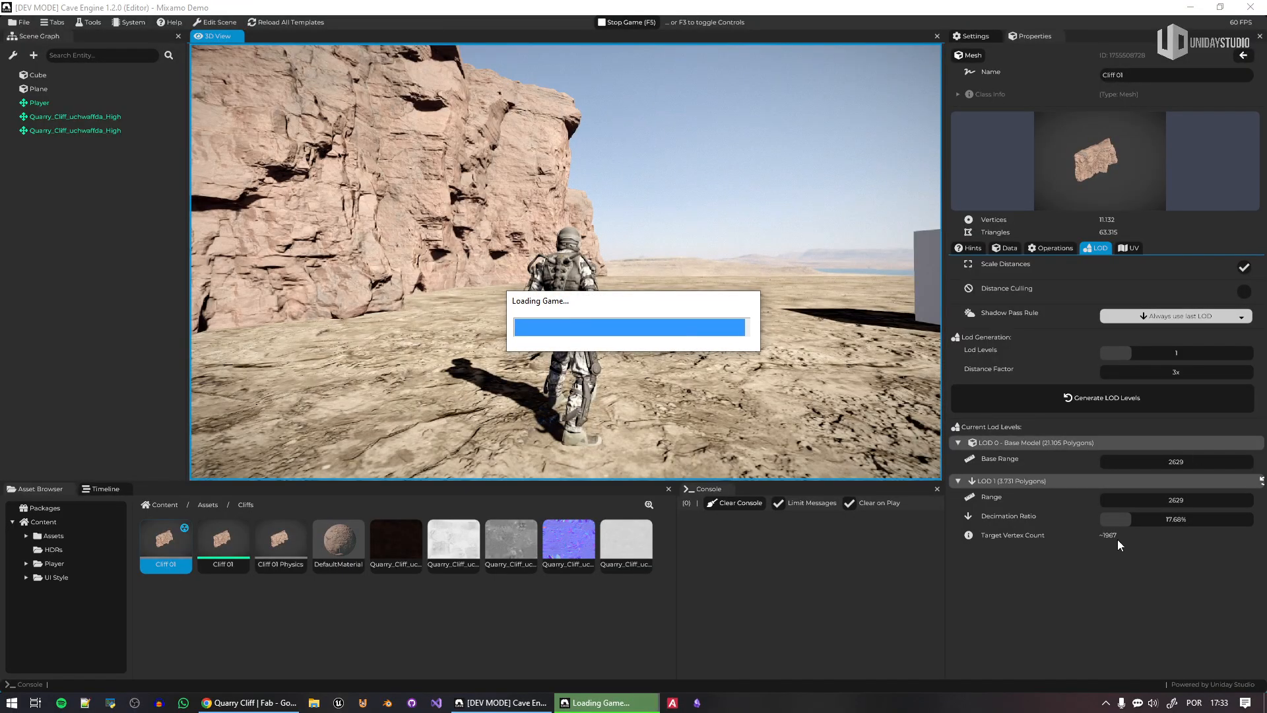
# Show the scene's properties, set its Sky Intensity to 8.9, and check the cliffs against the sky
pyautogui.moveTo(573, 283); pyautogui.dragTo(647, 238, button='right')
pyautogui.click(800, 202)
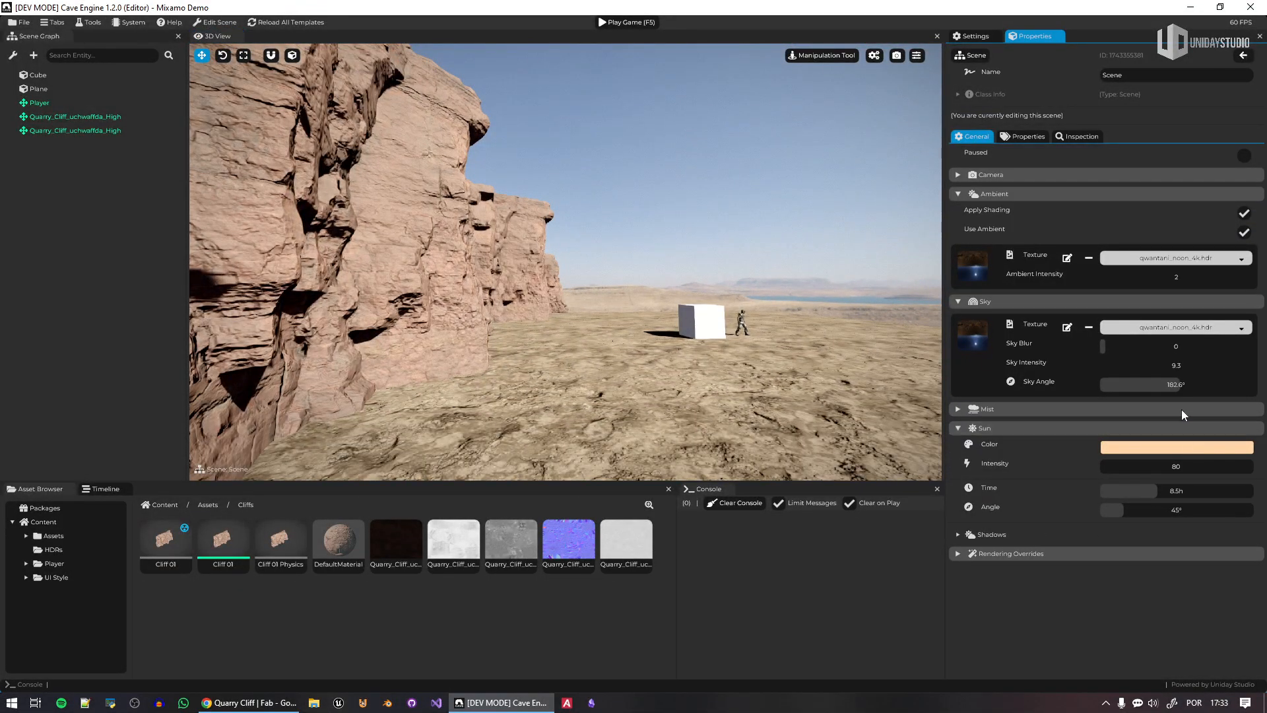
pyautogui.moveTo(1173, 362); pyautogui.dragTo(1266, 377)
pyautogui.moveTo(646, 264); pyautogui.dragTo(839, 370, button='right')
pyautogui.press('q')
pyautogui.press('a')
pyautogui.press('d')
pyautogui.moveTo(1165, 366); pyautogui.dragTo(1057, 370)
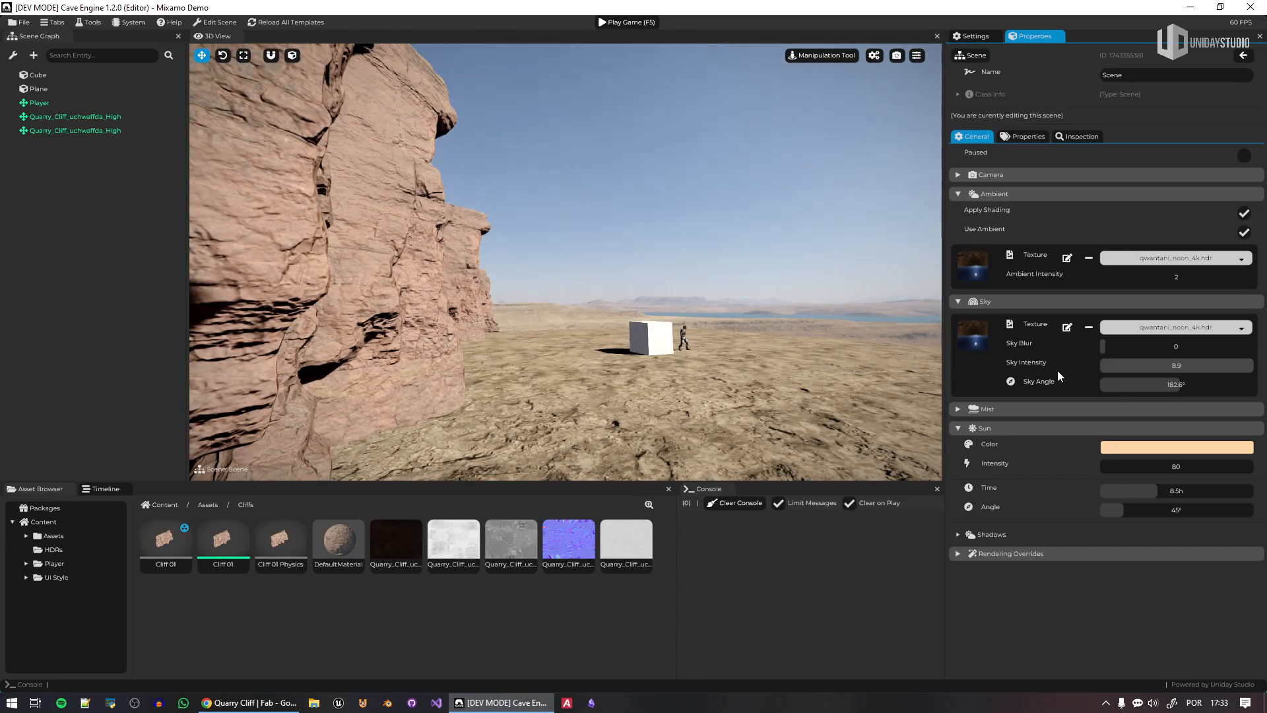
pyautogui.moveTo(599, 335)
pyautogui.mouseDown(button='right')
pyautogui.moveTo(594, 227)
pyautogui.moveTo(673, 356)
pyautogui.moveTo(710, 336)
pyautogui.moveTo(592, 336)
pyautogui.mouseUp(button='right')
pyautogui.press('w')
pyautogui.moveTo(591, 292); pyautogui.dragTo(469, 340, button='right')
pyautogui.press('s')
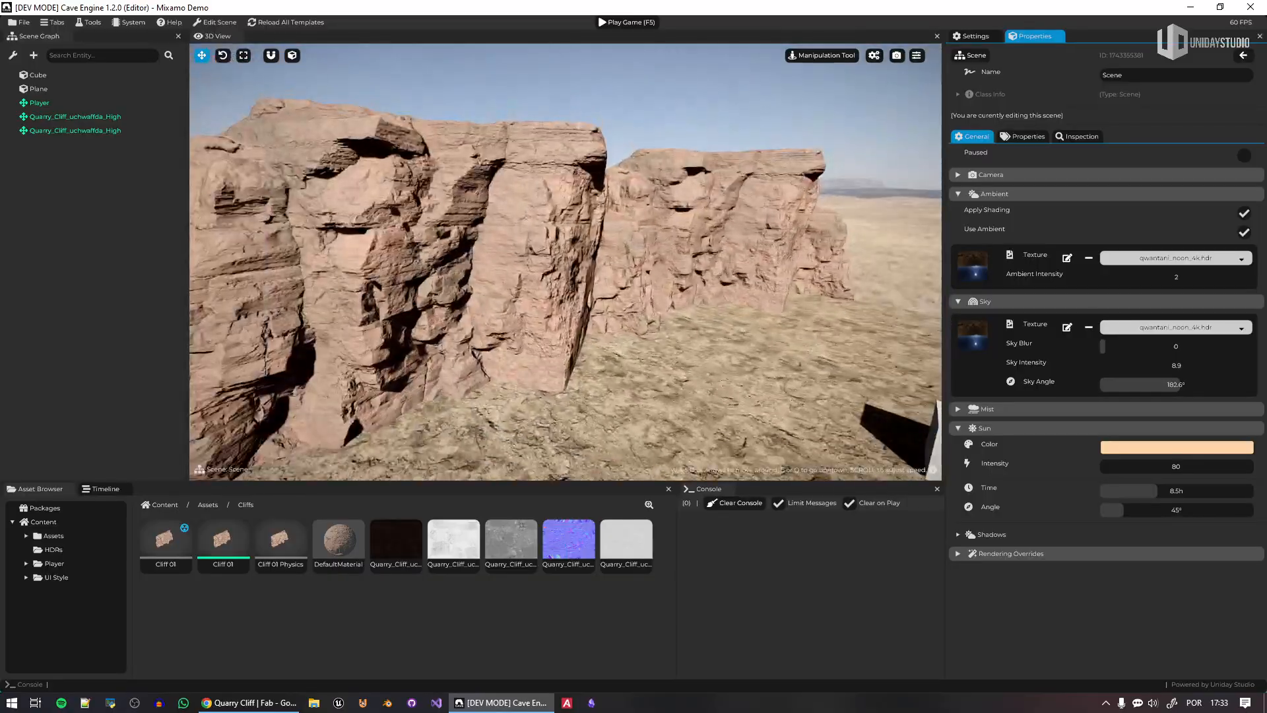
# Switch to the browser, return to Fab's search results for "cliff", and browse the free Quixel models
pyautogui.hotkey('alt', 'Tab')
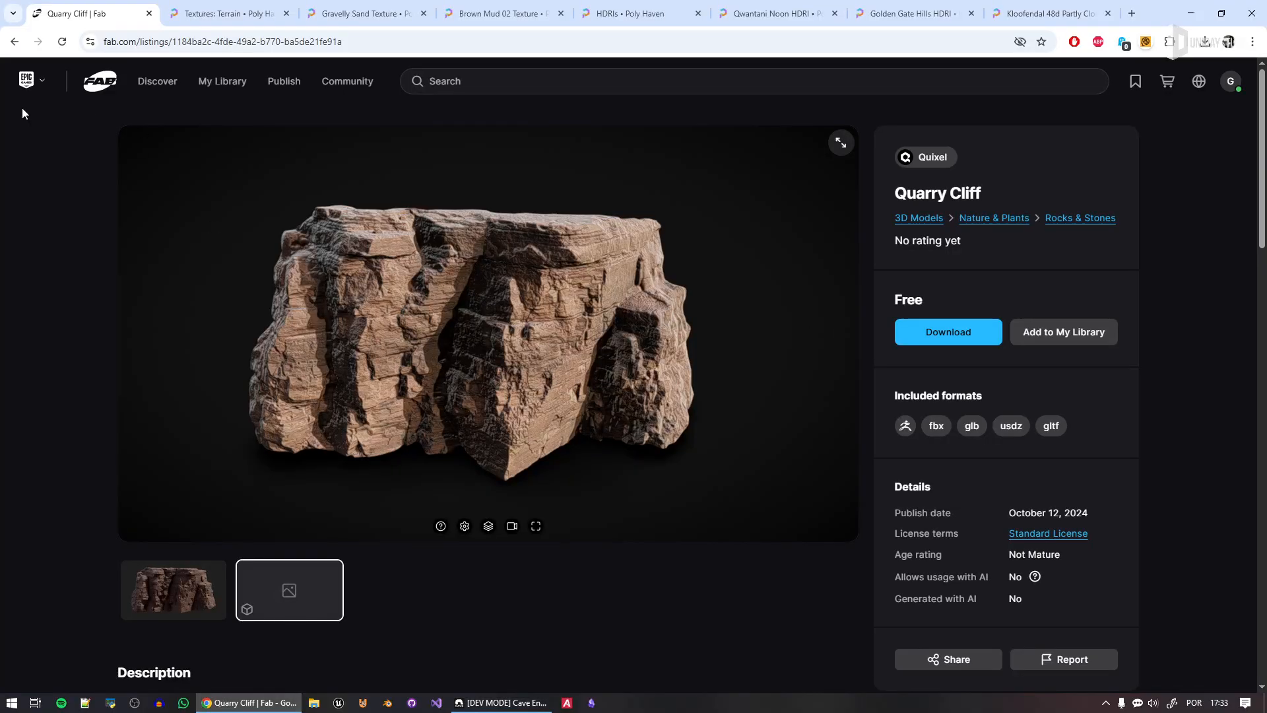
pyautogui.hotkey('alt', 'Left')
pyautogui.scroll(-6, 1027, 542)
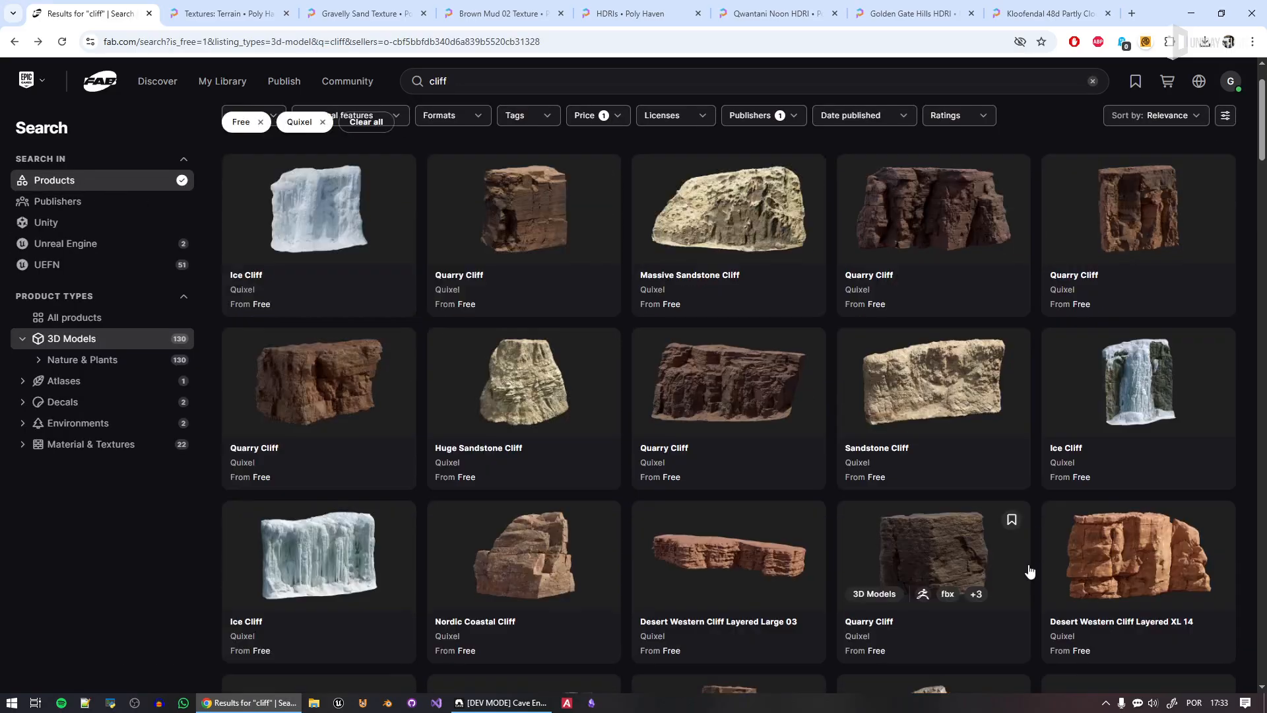
pyautogui.scroll(-3, 1023, 521)
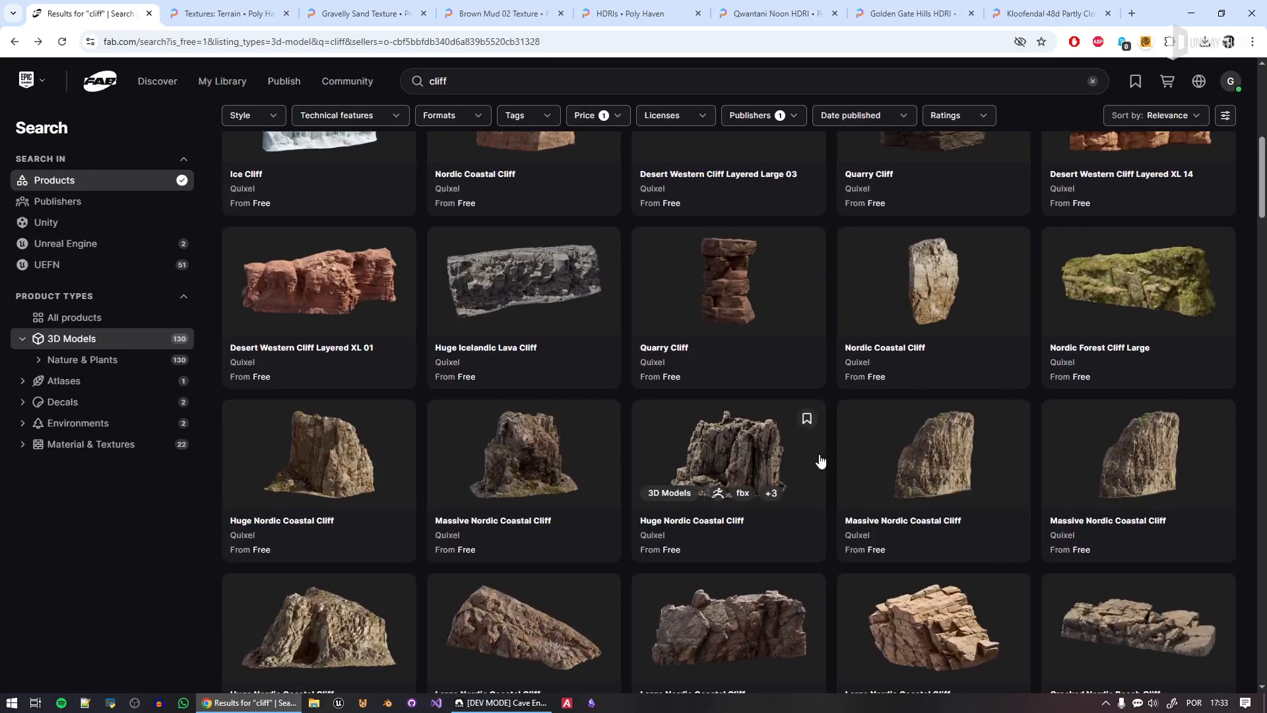
pyautogui.scroll(-9, 596, 308)
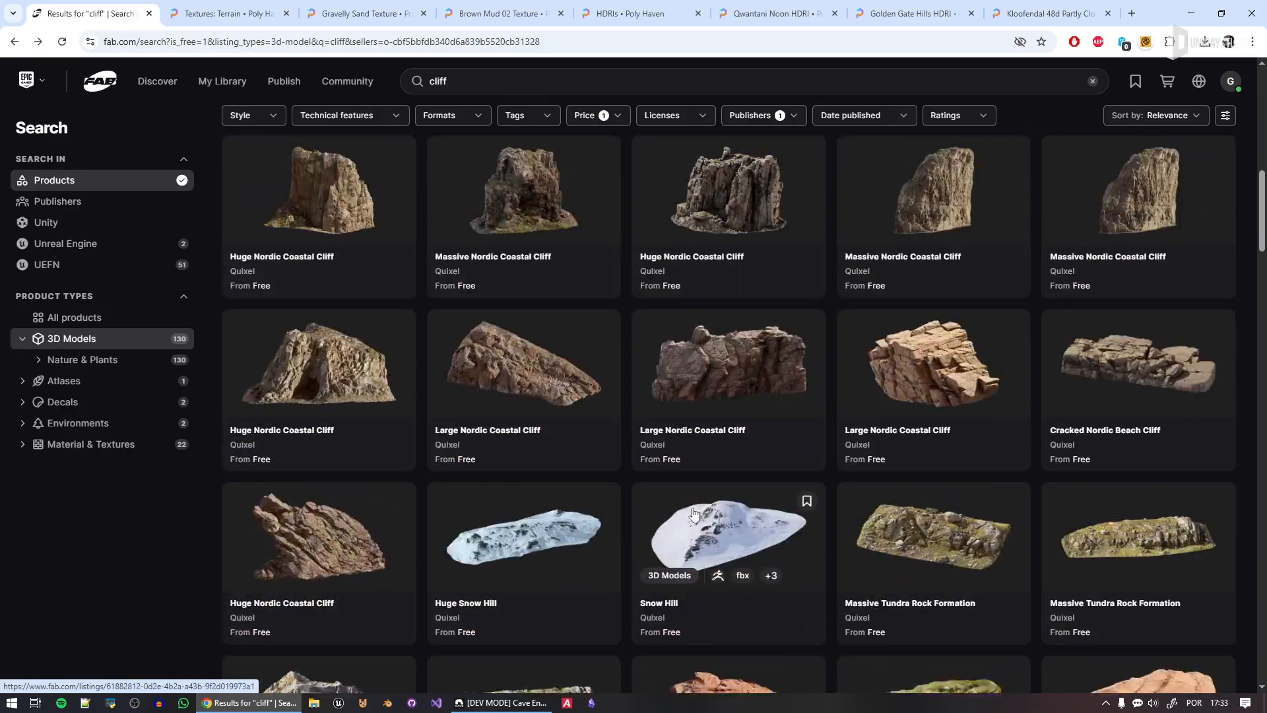
pyautogui.scroll(-12, 921, 438)
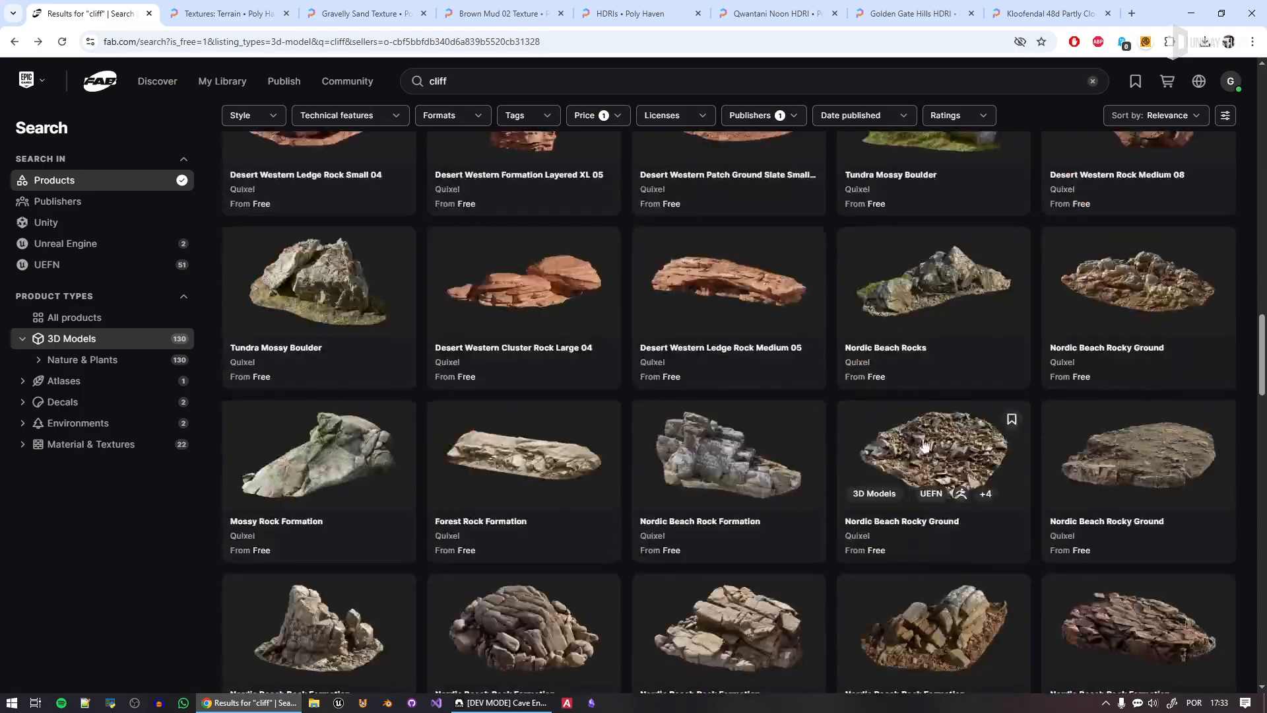
pyautogui.scroll(8, 809, 470)
pyautogui.scroll(5, 809, 470)
# Clear the search term on Fab and filter all products to show only free ones
pyautogui.doubleClick(487, 83)
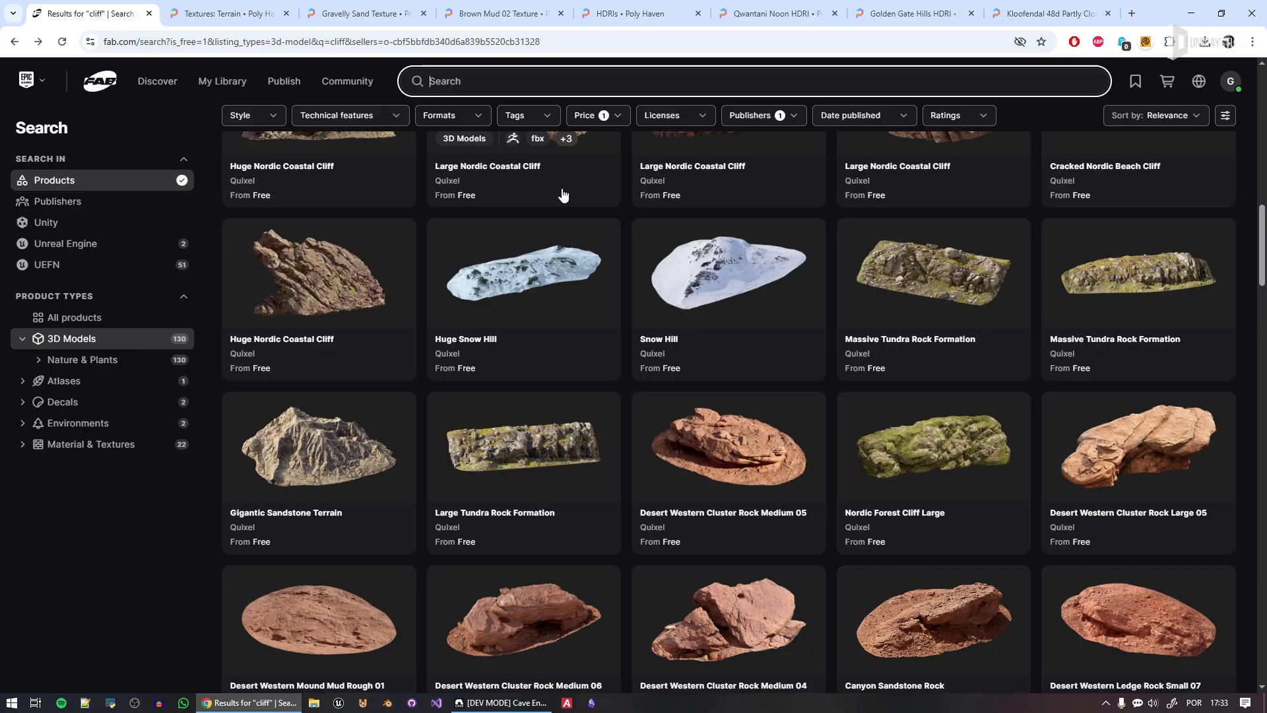
pyautogui.press('Return')
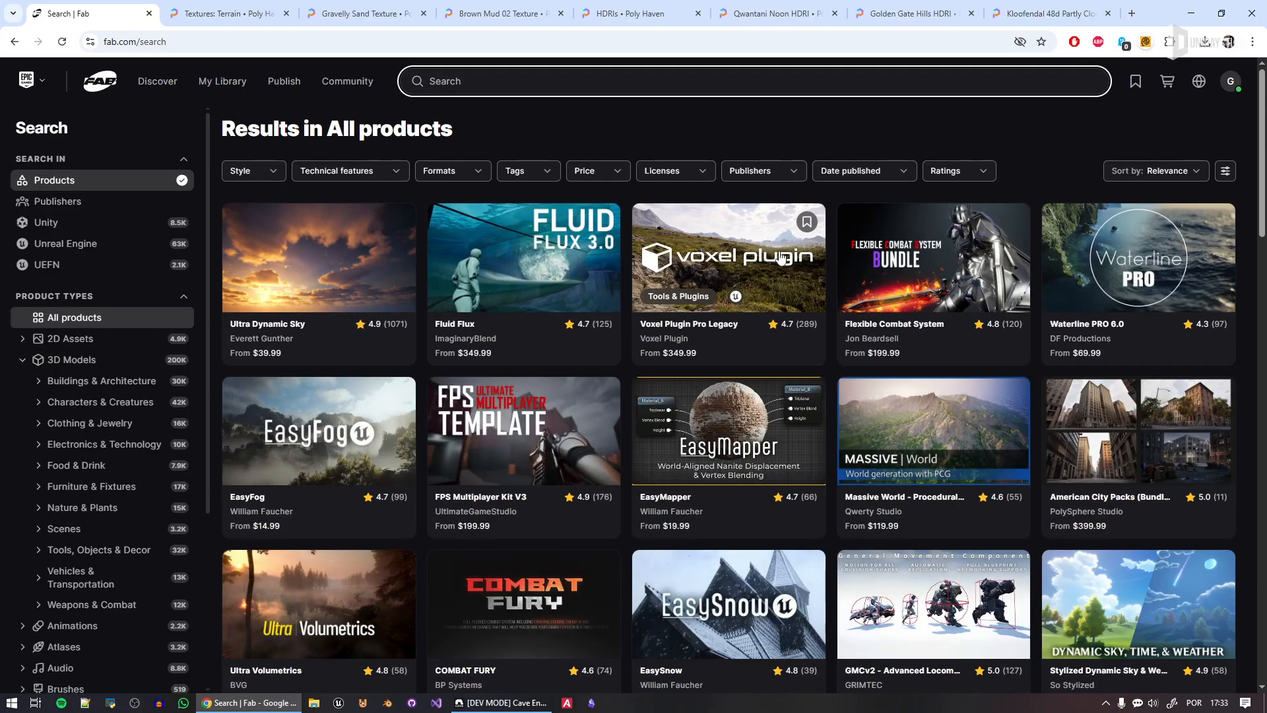
pyautogui.click(596, 173)
pyautogui.click(531, 254)
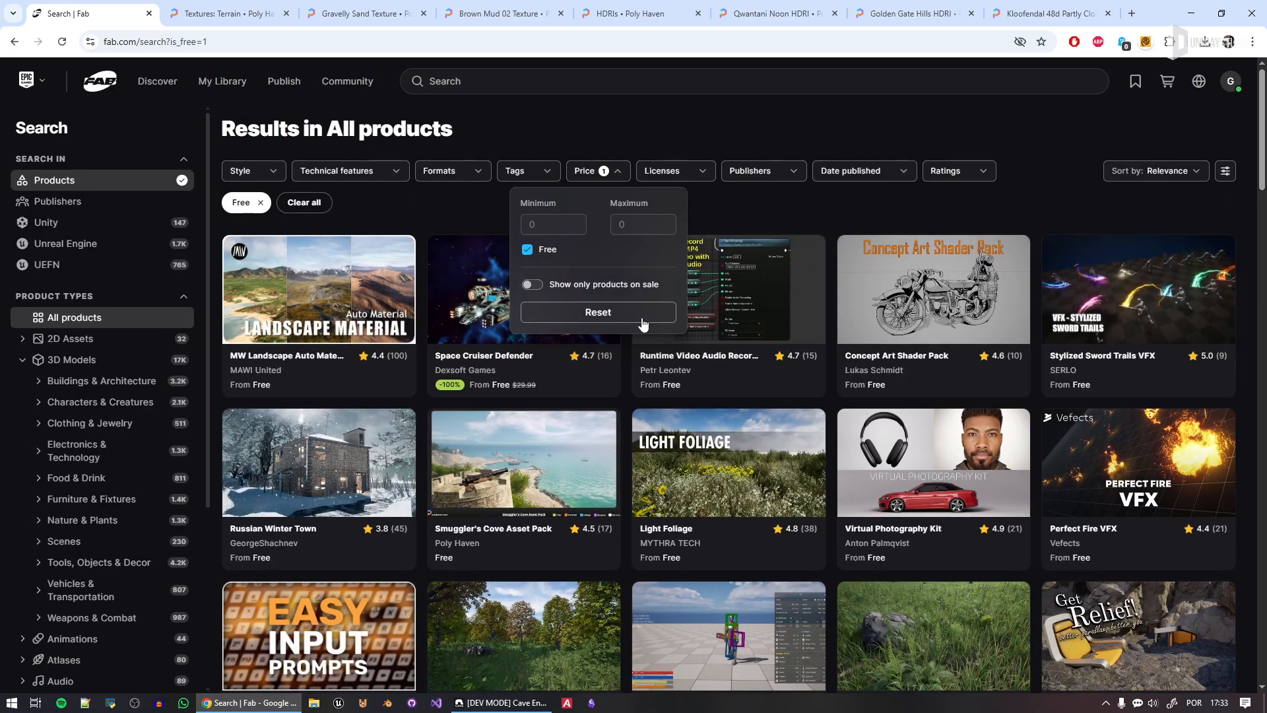
pyautogui.click(751, 227)
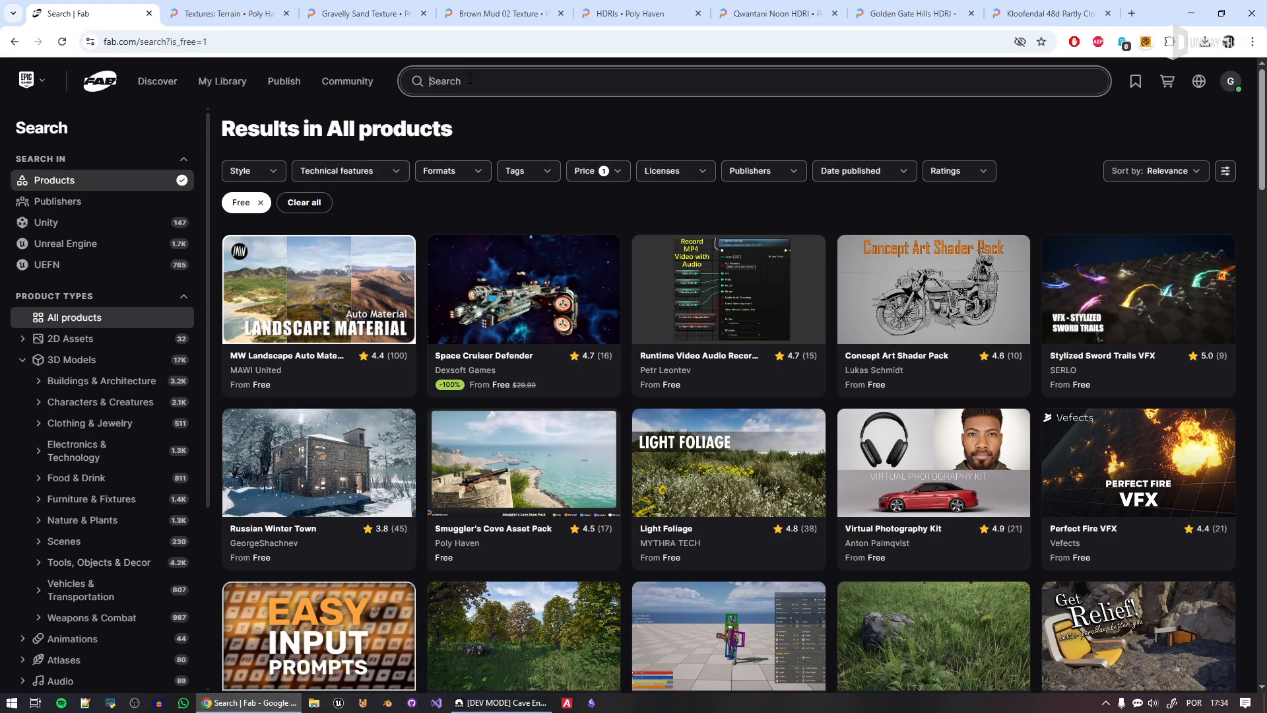
# Search the free Fab products for "tree" and look through the results
pyautogui.click(547, 84)
pyautogui.write('tree')
pyautogui.press('Return')
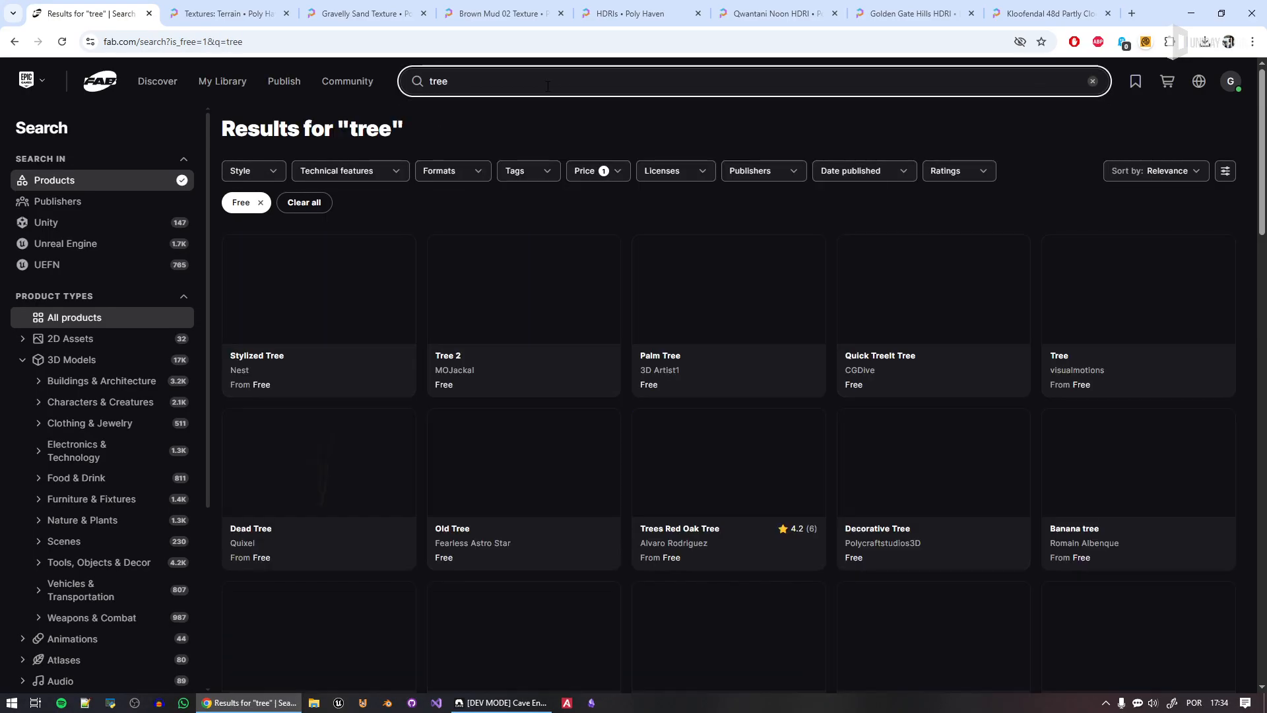
pyautogui.scroll(-3, 969, 263)
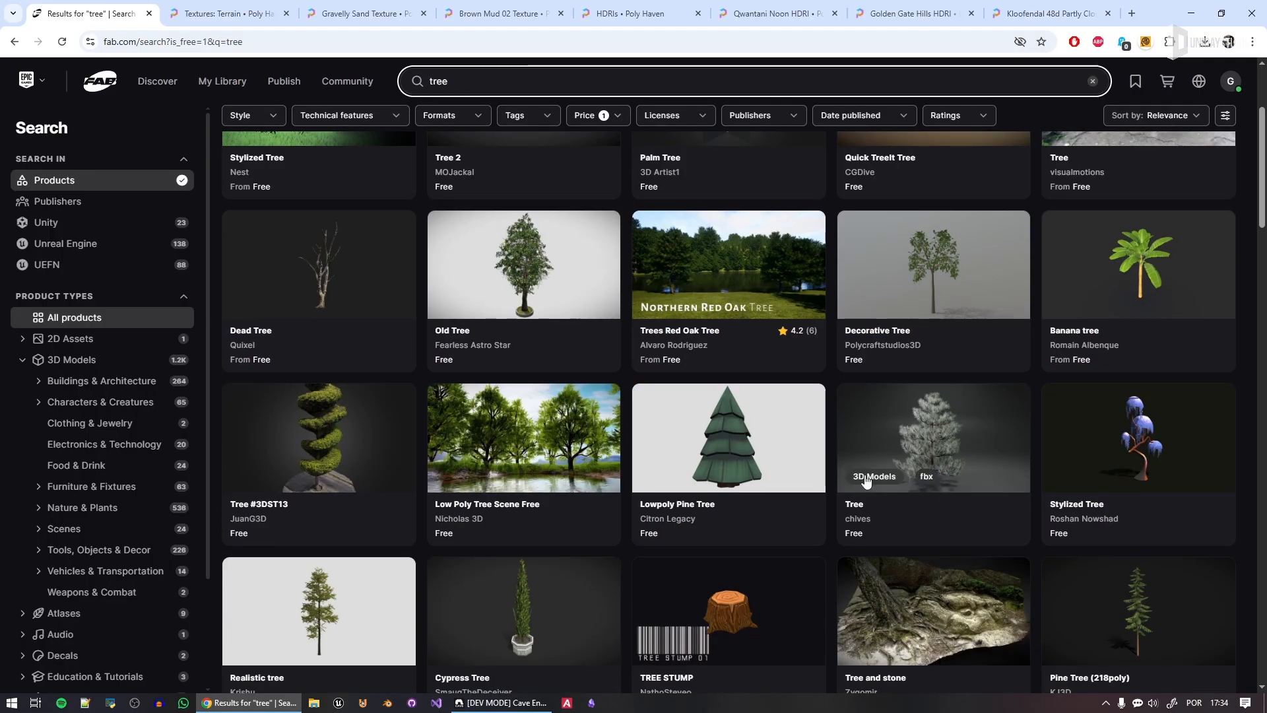
pyautogui.scroll(3, 660, 264)
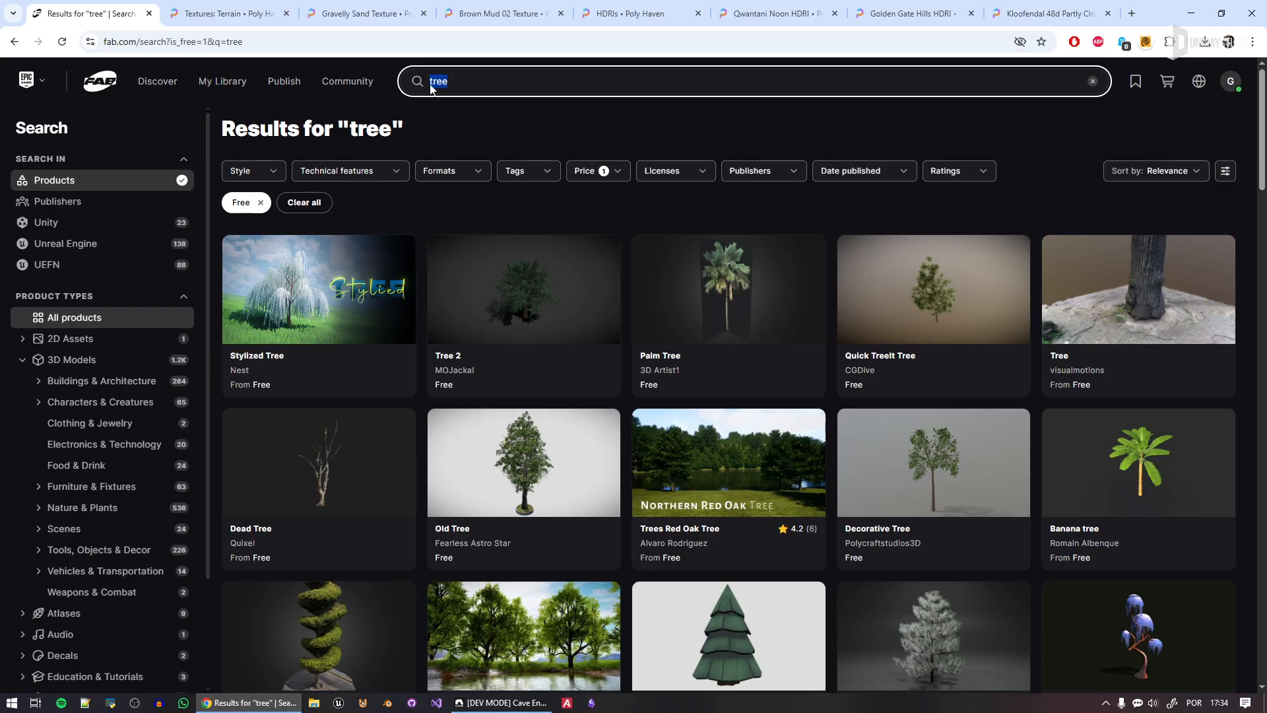
# Return to the list of all free products, filter it by the publisher Quixel, and browse the assets
pyautogui.hotkey('alt', 'Left')
pyautogui.click(797, 174)
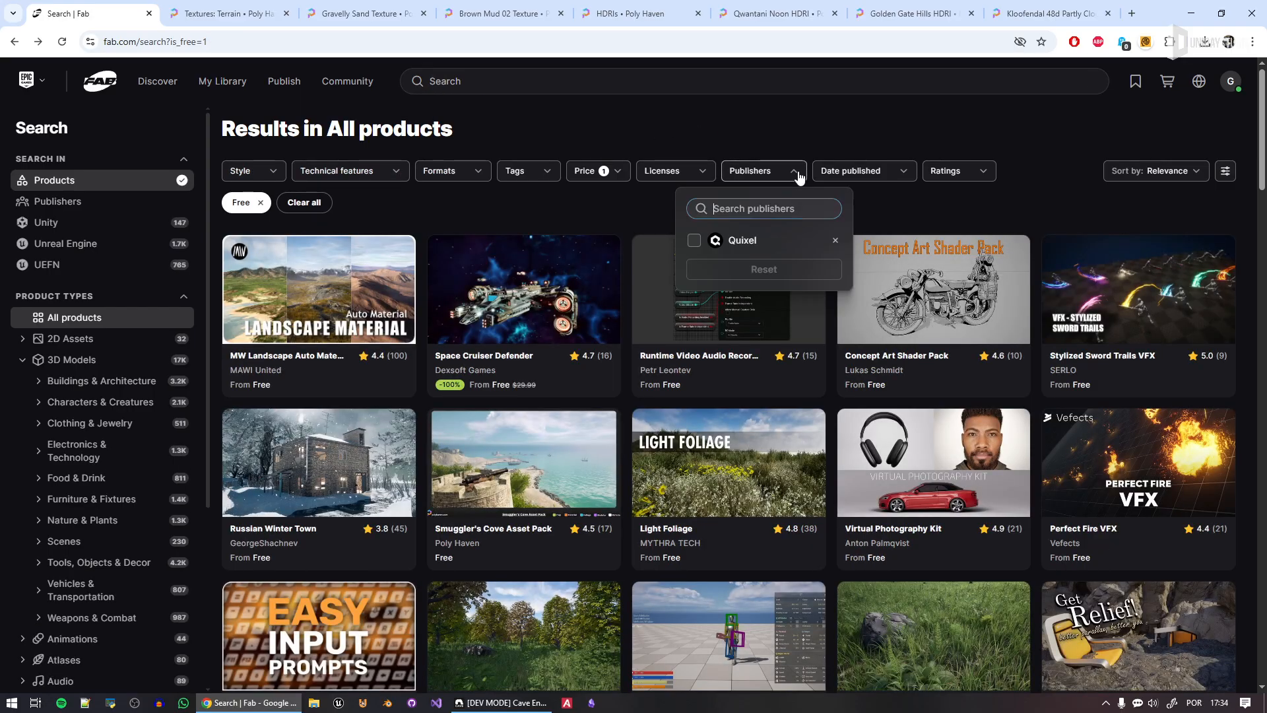
pyautogui.click(710, 248)
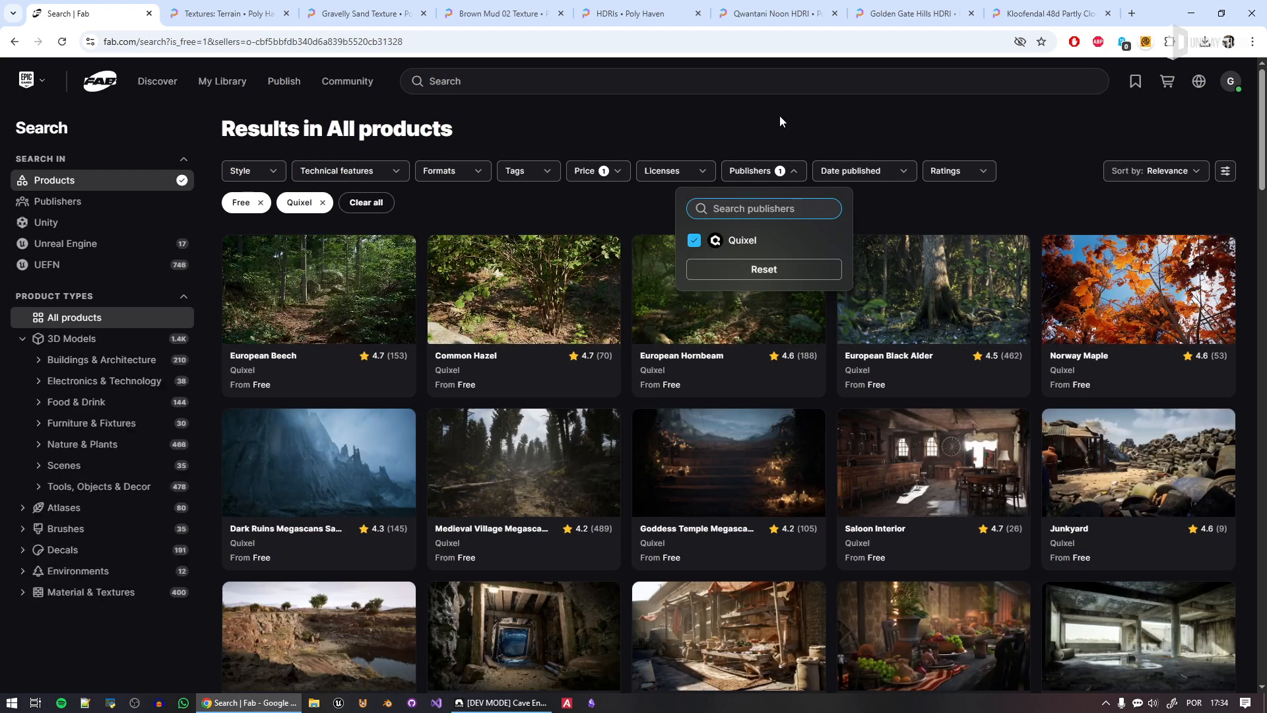
pyautogui.click(781, 110)
pyautogui.scroll(-5, 940, 396)
pyautogui.scroll(-18, 941, 459)
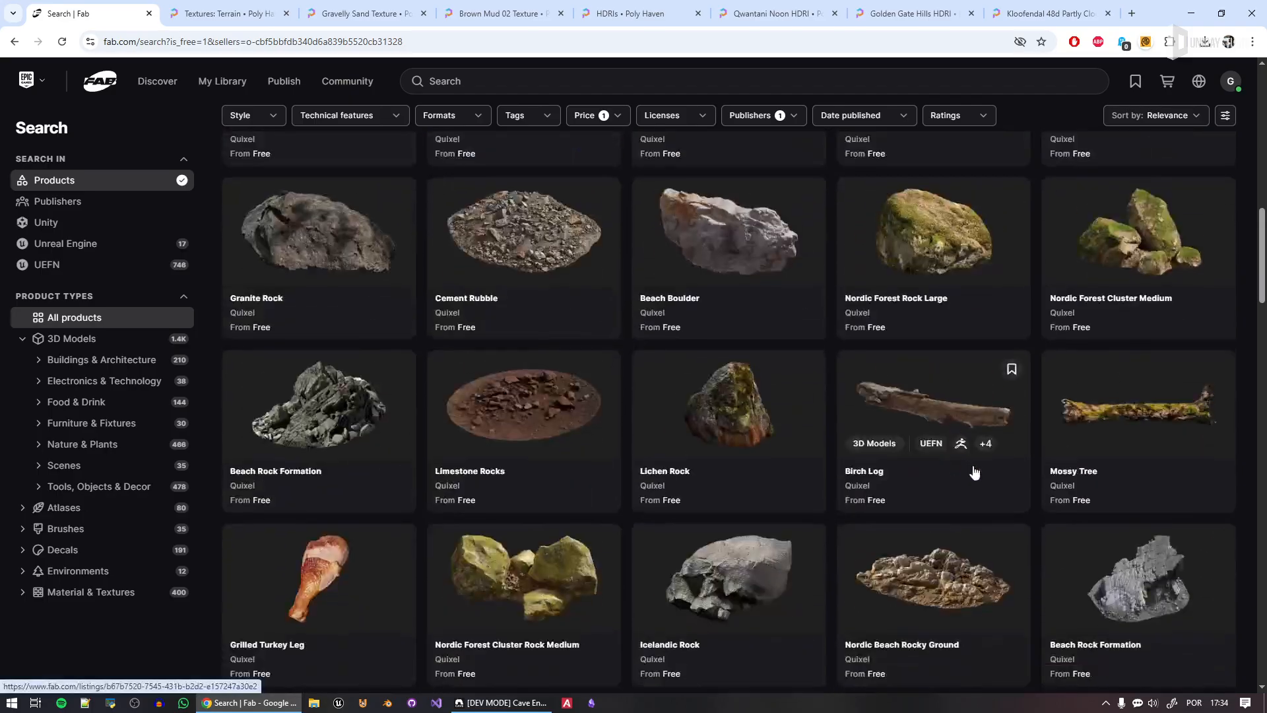
pyautogui.scroll(-6, 905, 562)
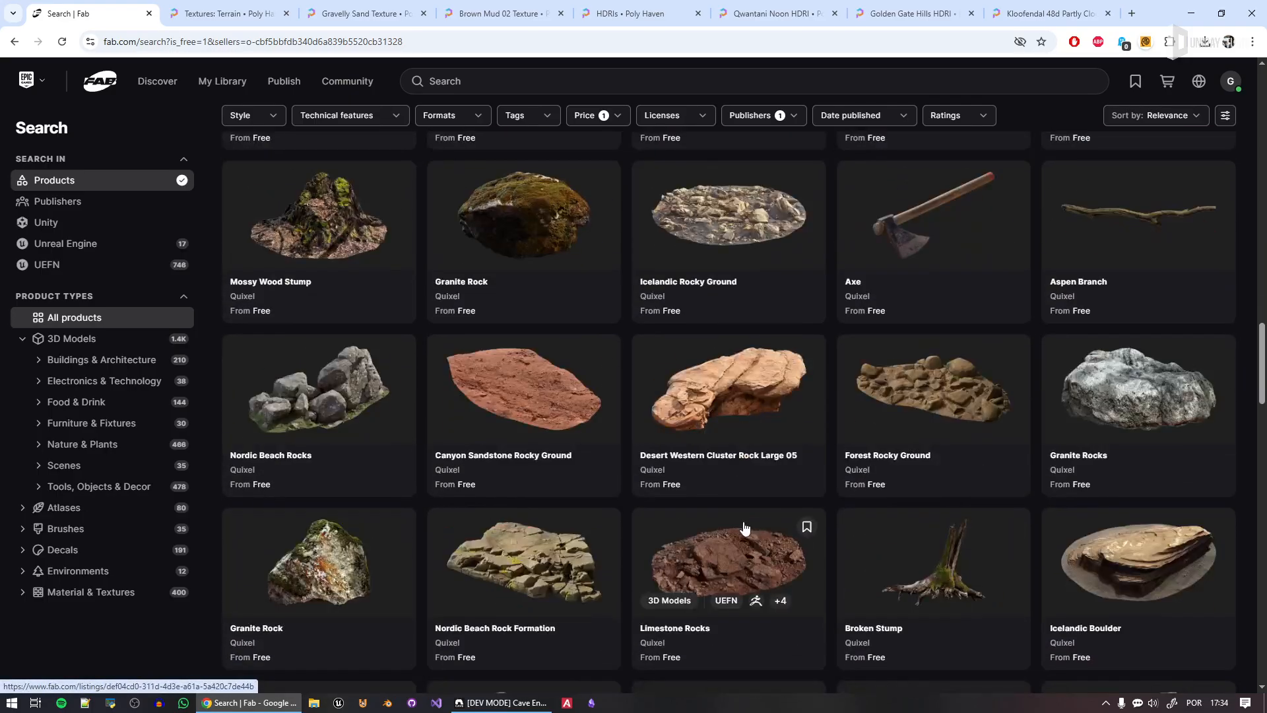
pyautogui.scroll(-10, 745, 529)
pyautogui.scroll(-8, 872, 532)
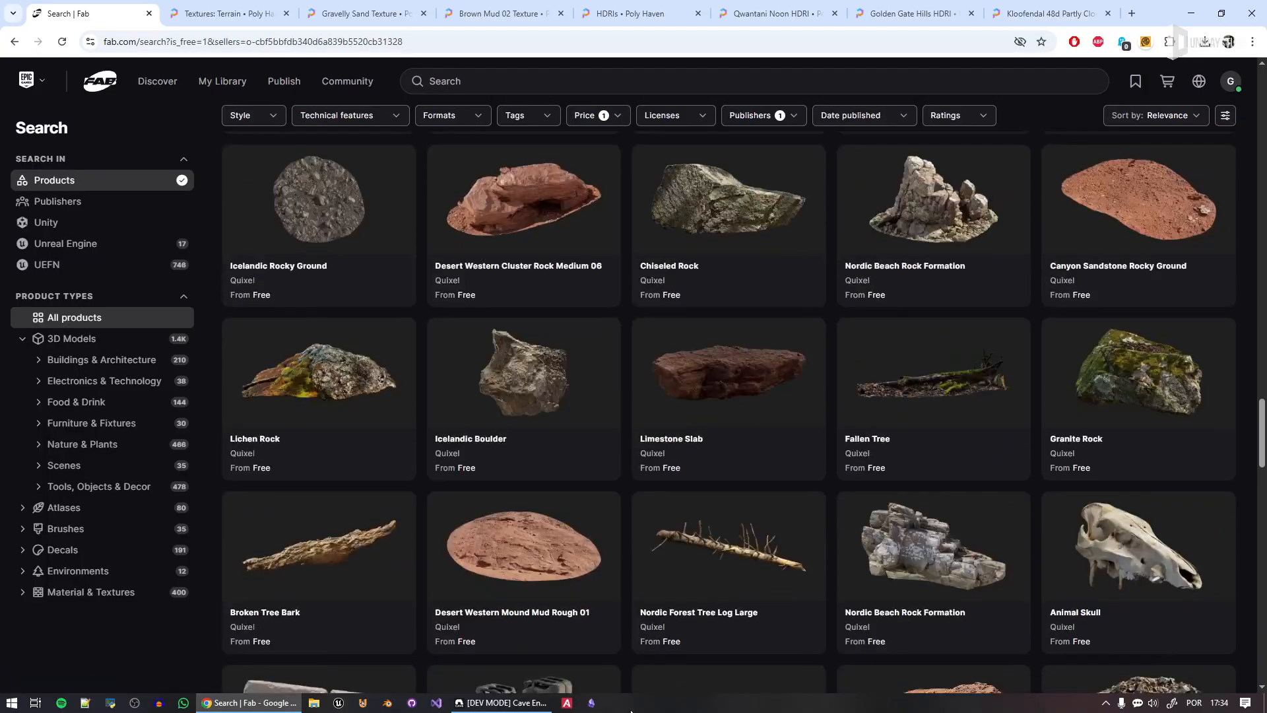
# Switch to Cave Engine, open the Post Processing asset in the Content folder, and refresh its Color Corrections filter
pyautogui.click(501, 702)
pyautogui.moveTo(565, 262); pyautogui.dragTo(673, 240, button='right')
pyautogui.press('w')
pyautogui.press('e')
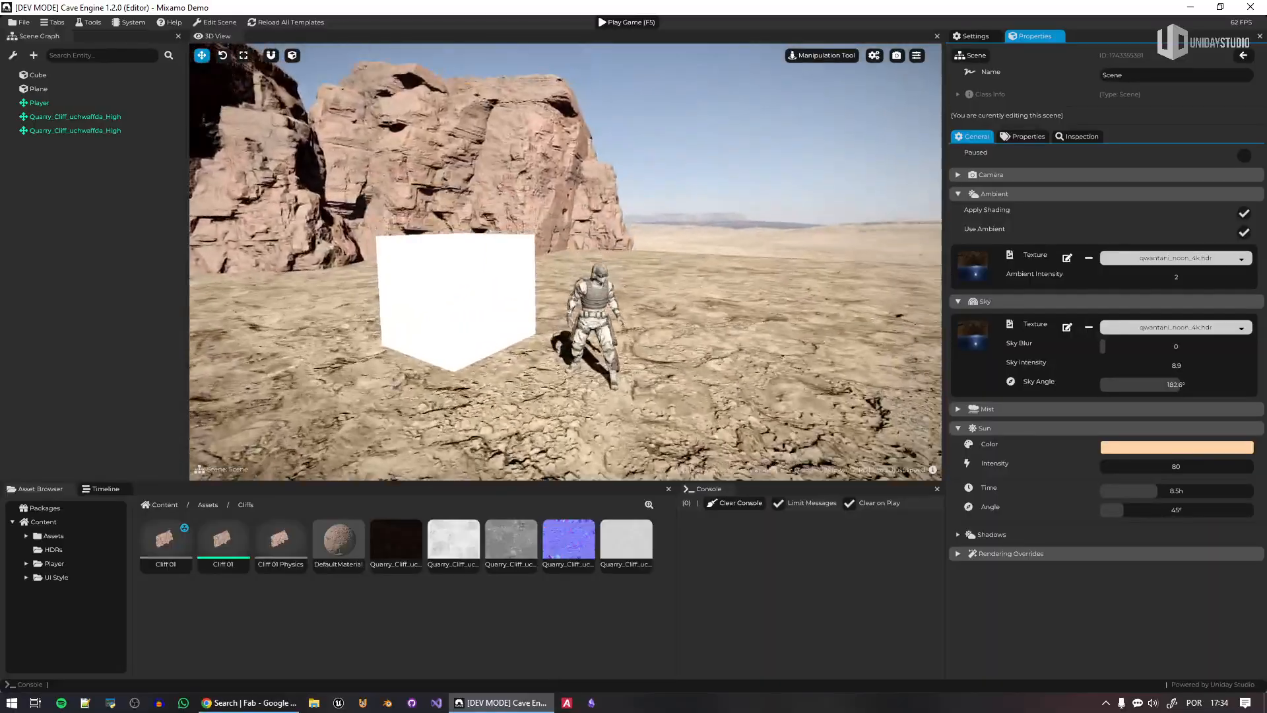
pyautogui.click(162, 504)
pyautogui.click(395, 557)
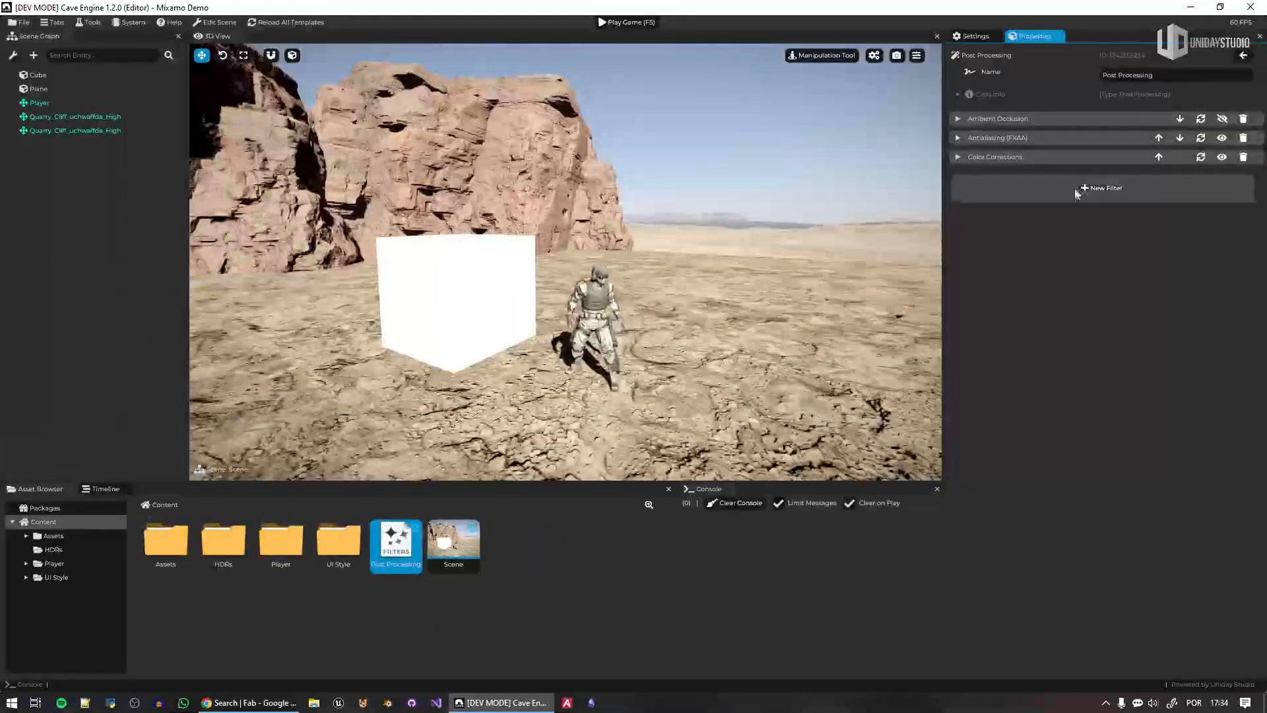
pyautogui.click(987, 156)
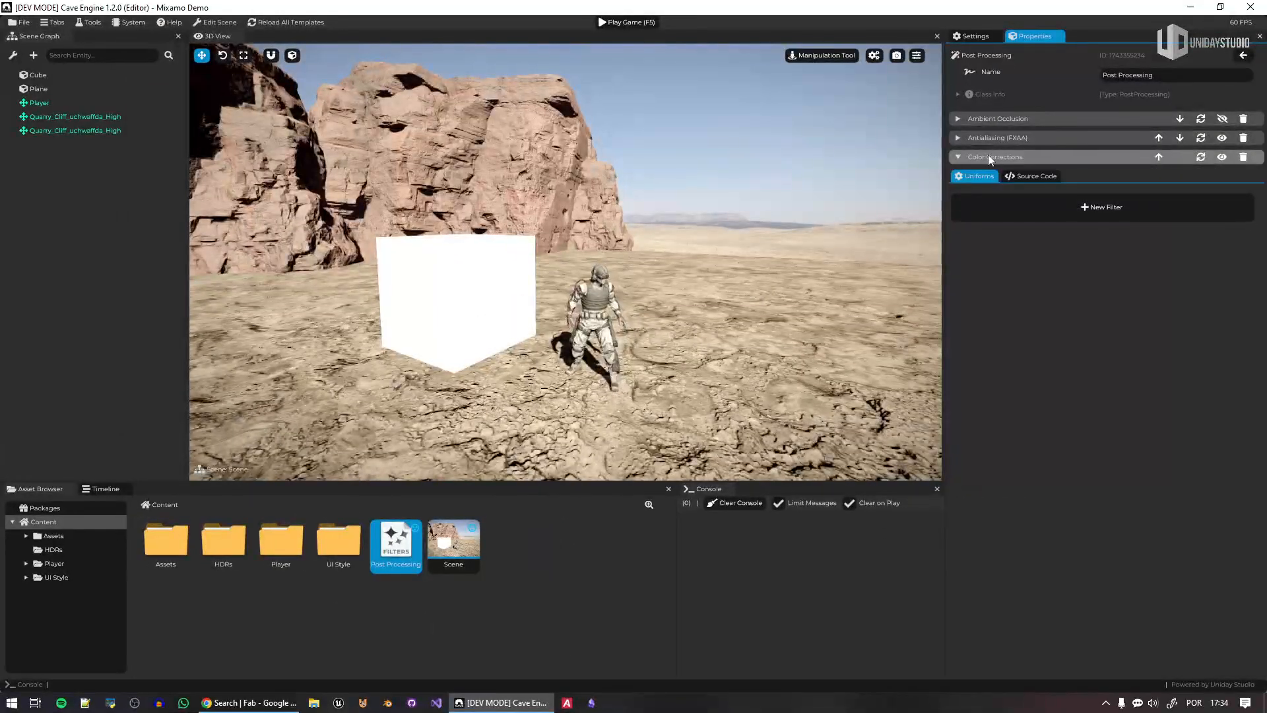
pyautogui.click(1198, 158)
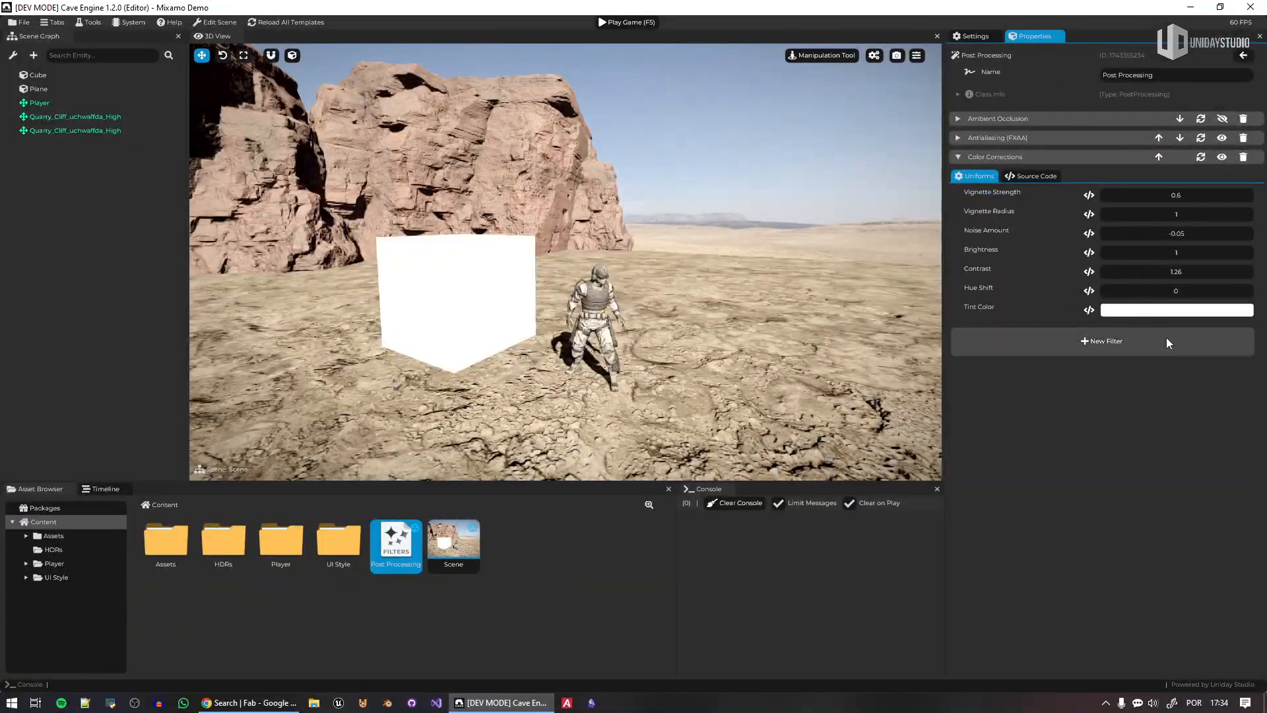
# Set the Contrast of the Color Corrections filter to 1.29
pyautogui.moveTo(1190, 274); pyautogui.dragTo(1191, 272)
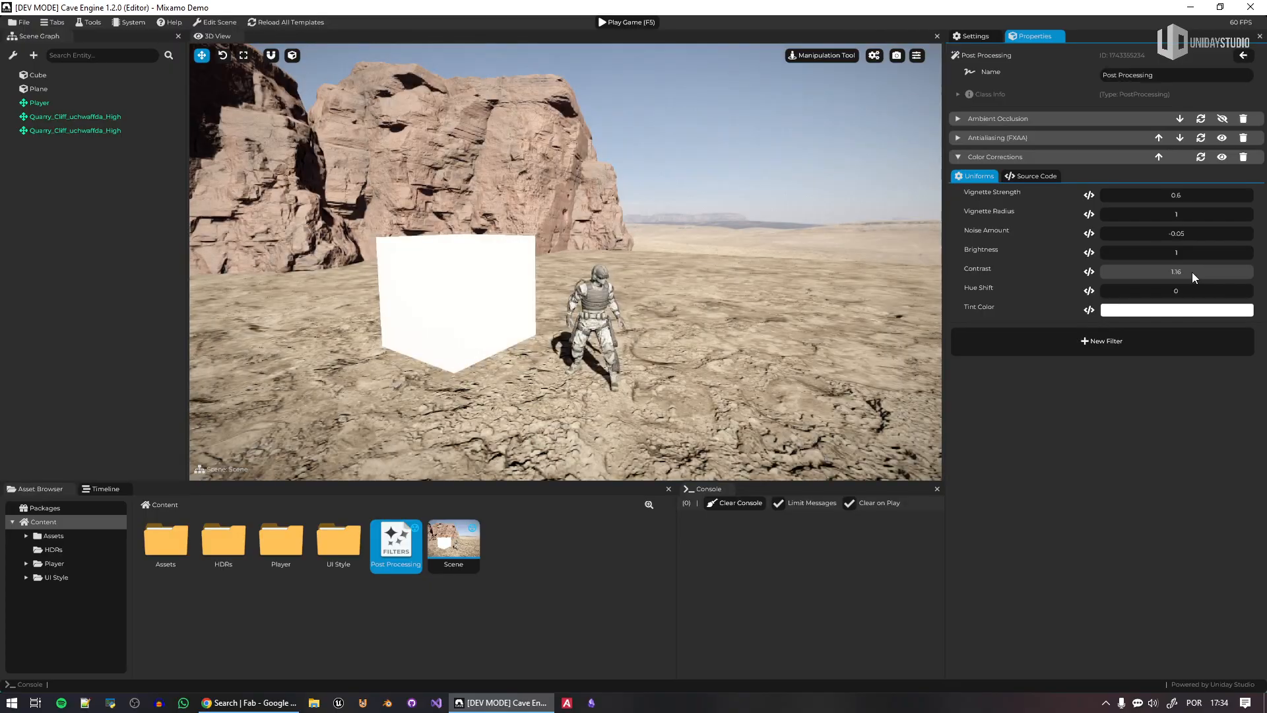
pyautogui.doubleClick(1192, 272)
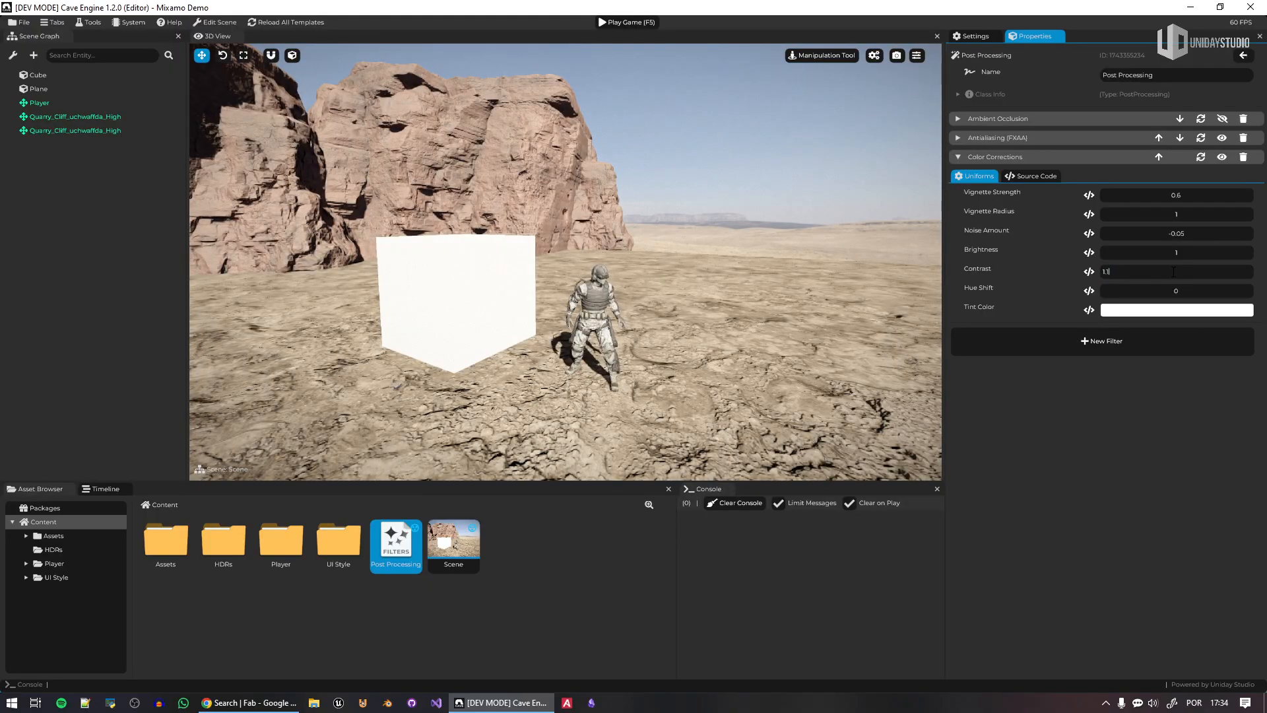
pyautogui.press('BackSpace')
pyautogui.write('29')
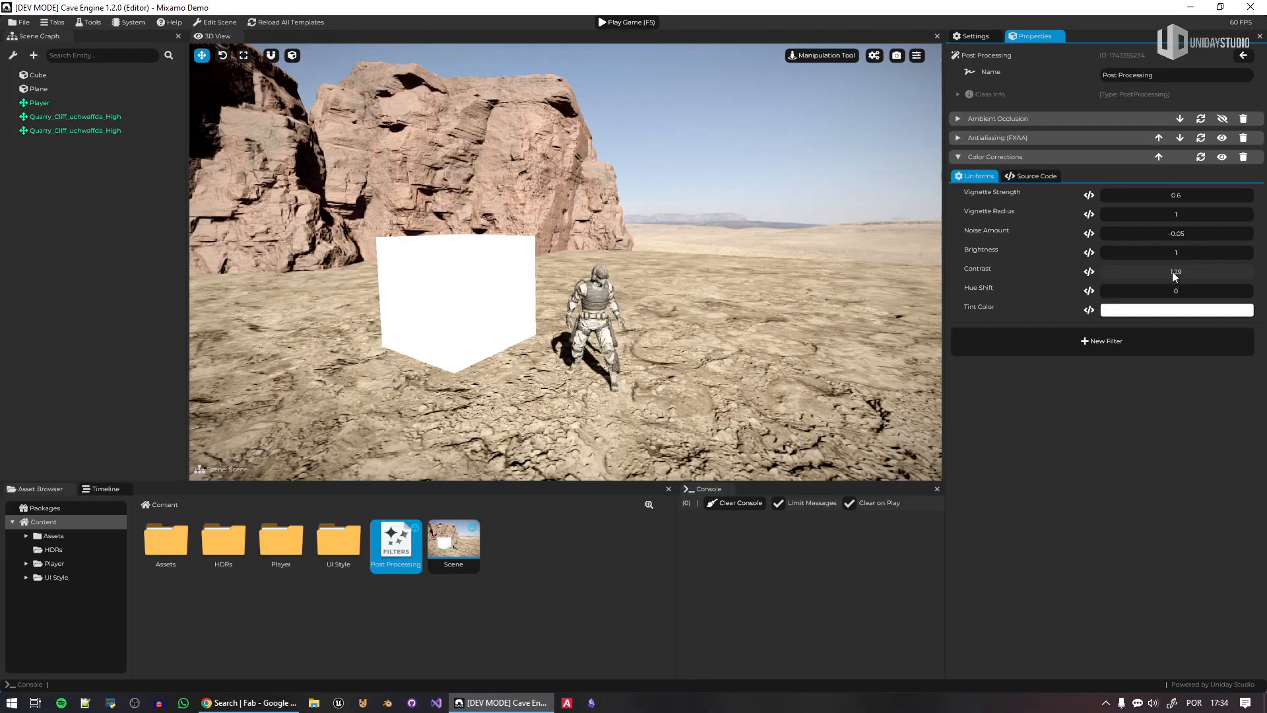
pyautogui.press('Return')
# Try a red Tint Color (#B32C2C) on the Color Corrections filter and set it back to white (#FFFFFF)
pyautogui.click(1182, 311)
pyautogui.click(1172, 353)
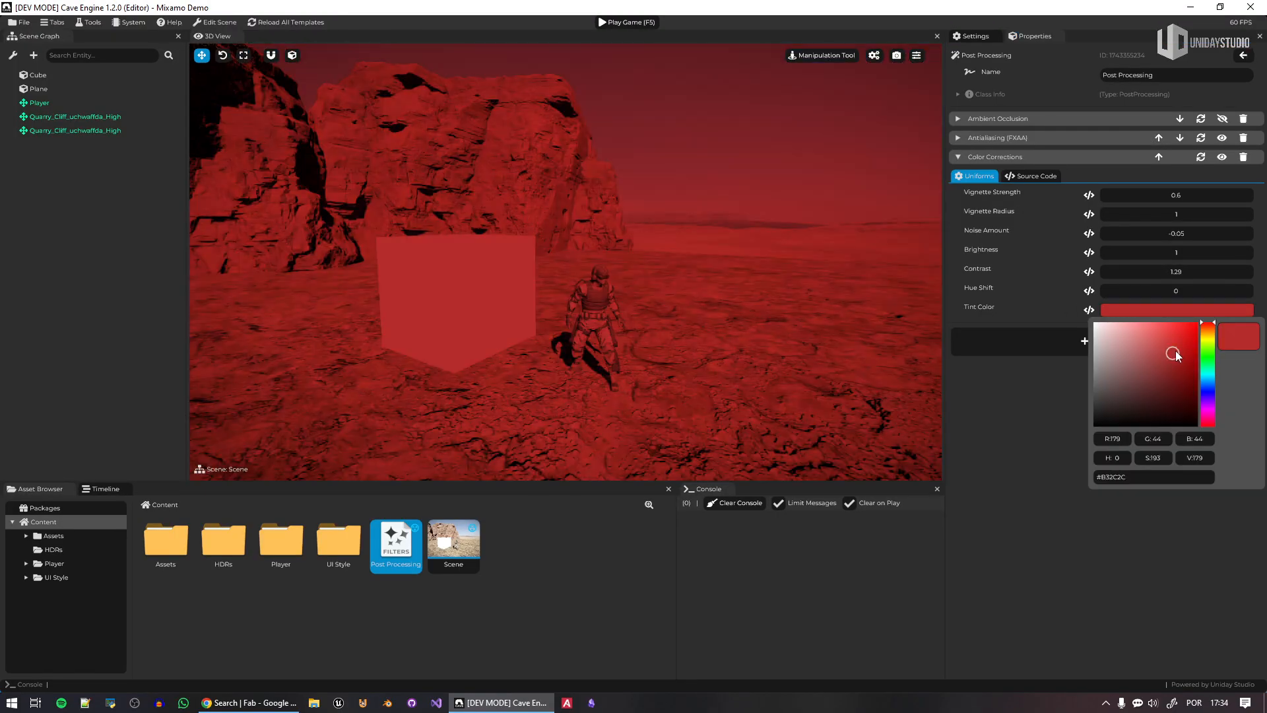
pyautogui.moveTo(1207, 312)
pyautogui.mouseDown()
pyautogui.moveTo(1125, 304)
pyautogui.moveTo(953, 252)
pyautogui.mouseUp()
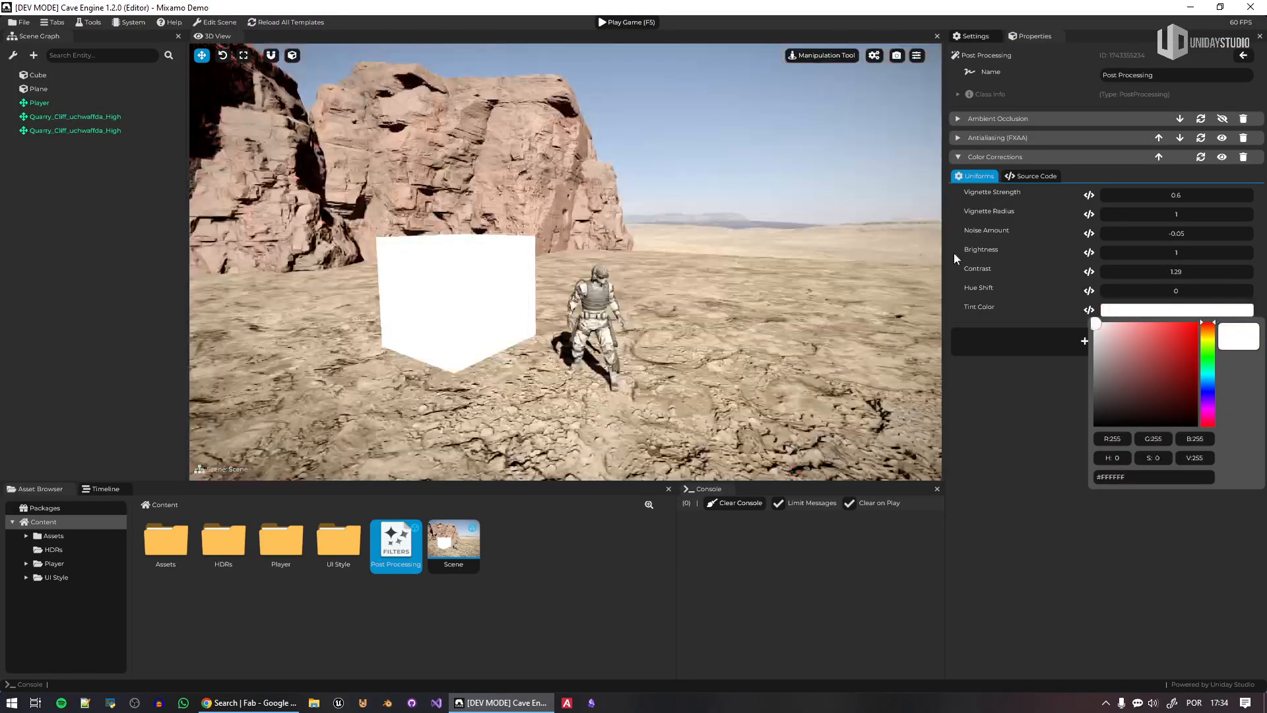
pyautogui.click(954, 489)
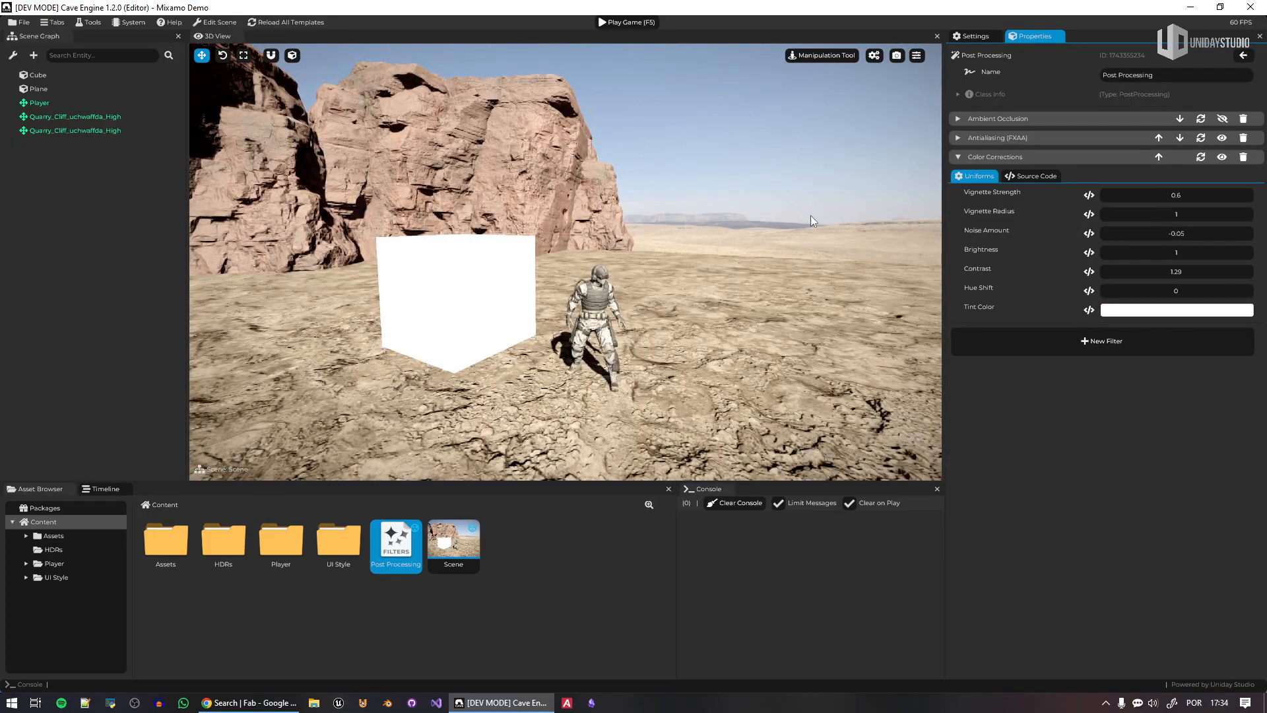
# Play-test the scene by moving the soldier character around the white cube and across the desert ground near the cliffs, and stop the game
pyautogui.click(795, 200)
pyautogui.press('F5')
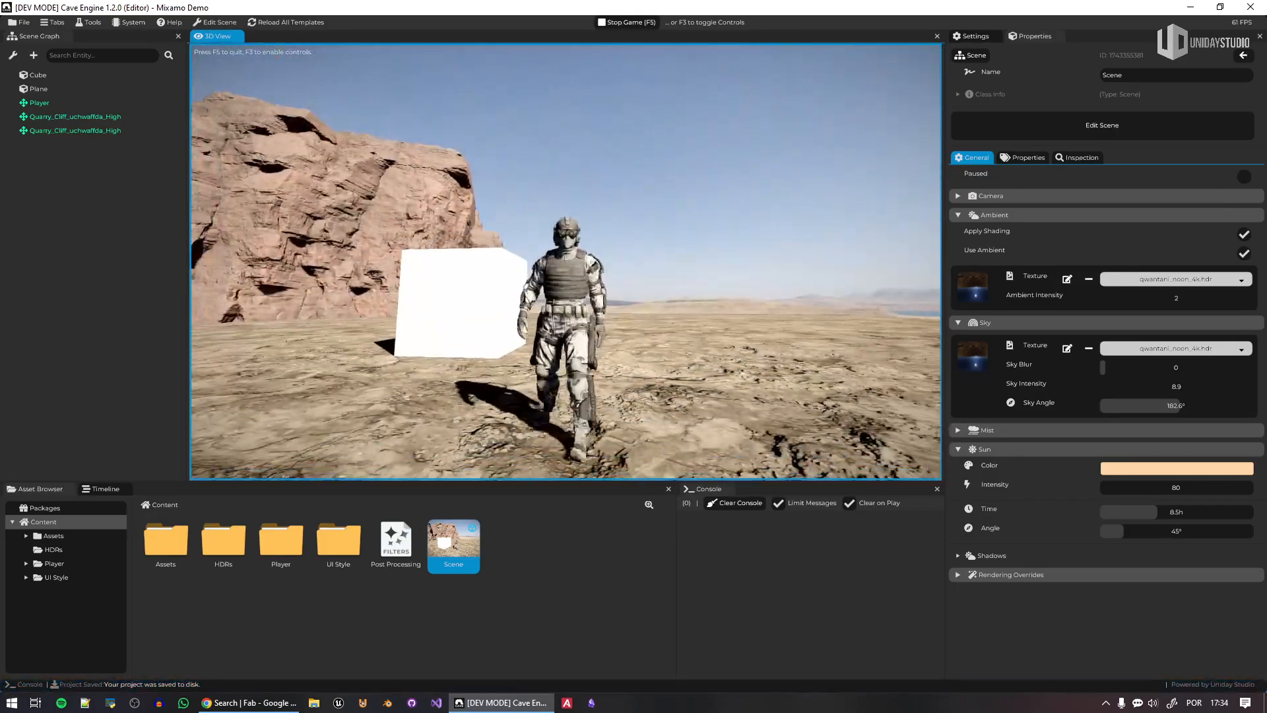
pyautogui.press('s')
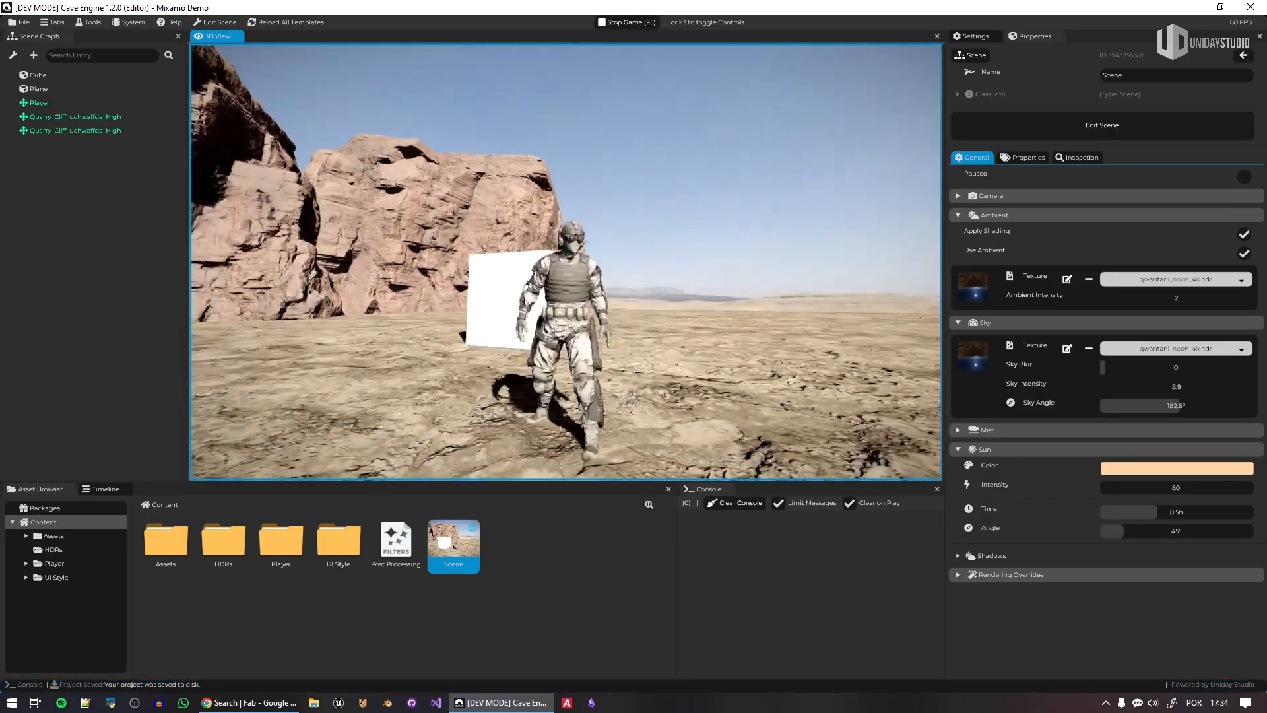
pyautogui.press('w')
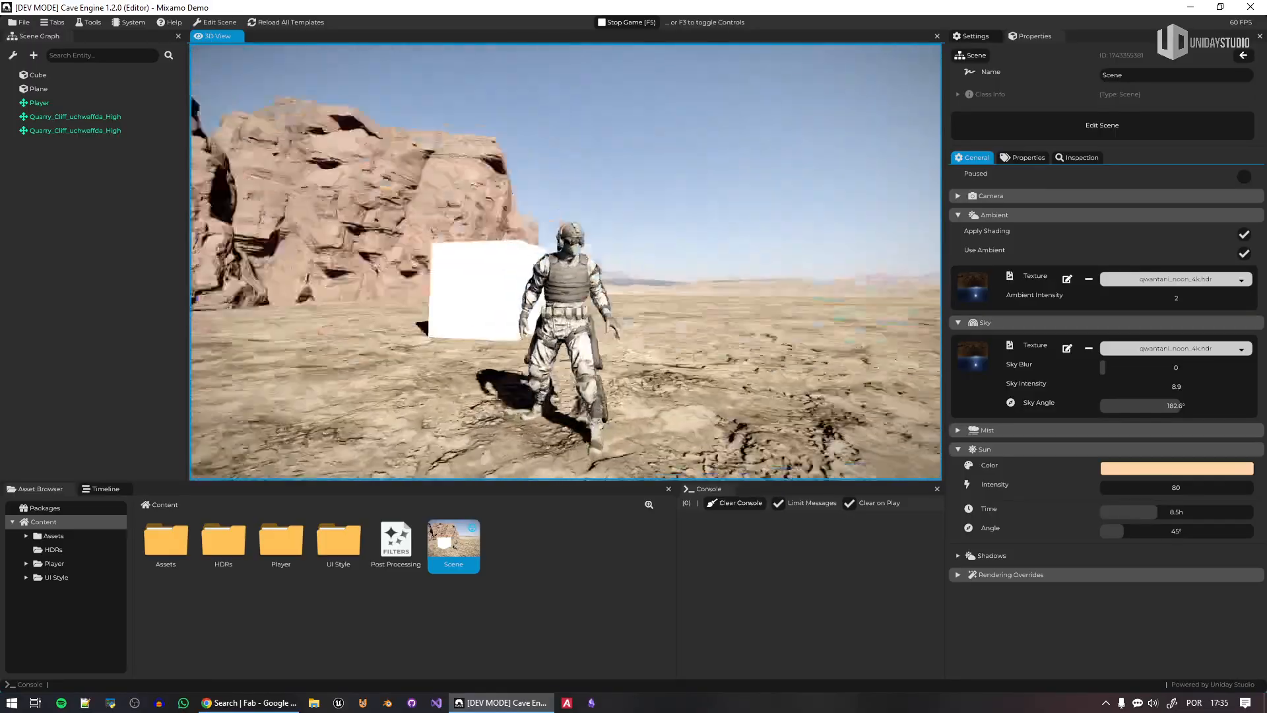
pyautogui.press('a')
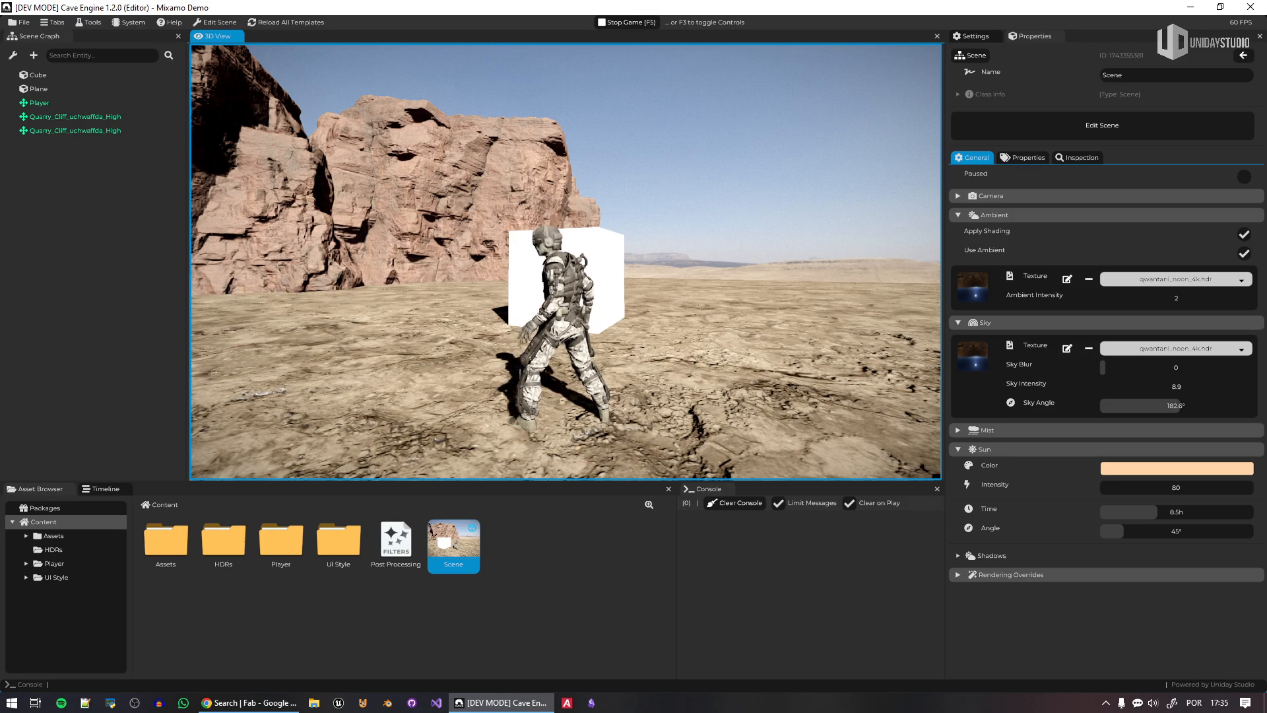
pyautogui.press('w')
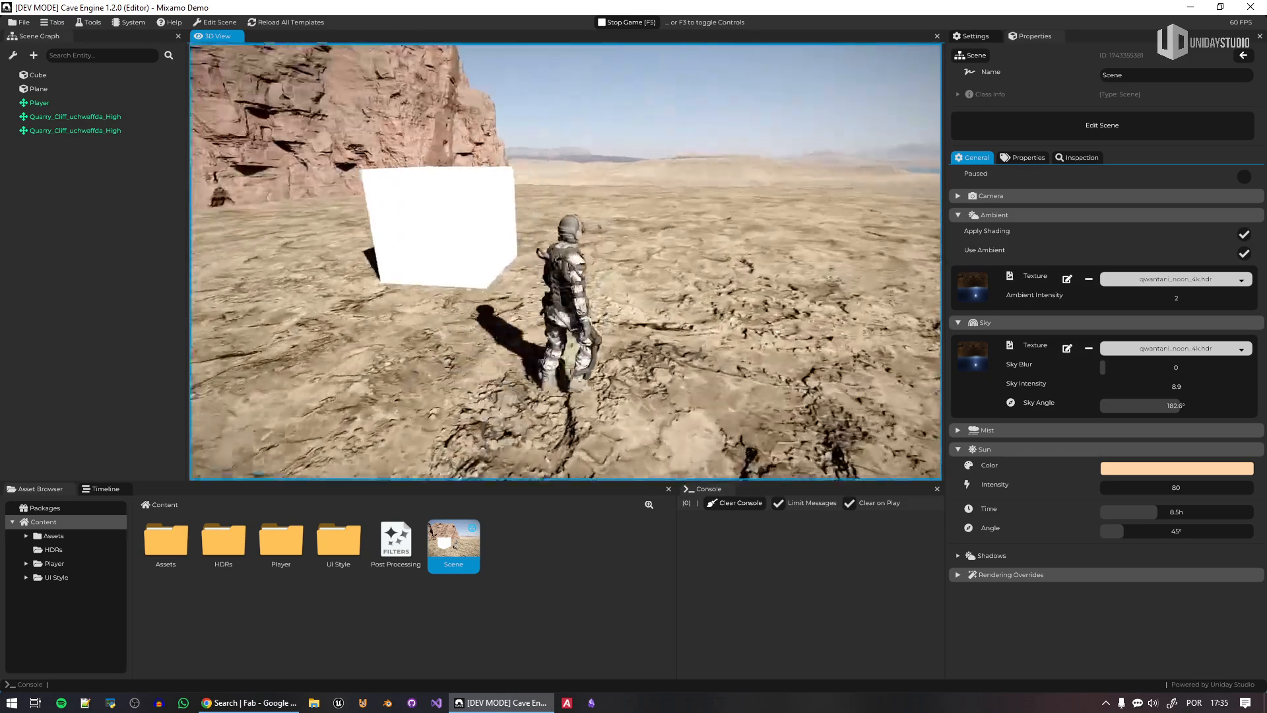
pyautogui.press('d')
pyautogui.press('w')
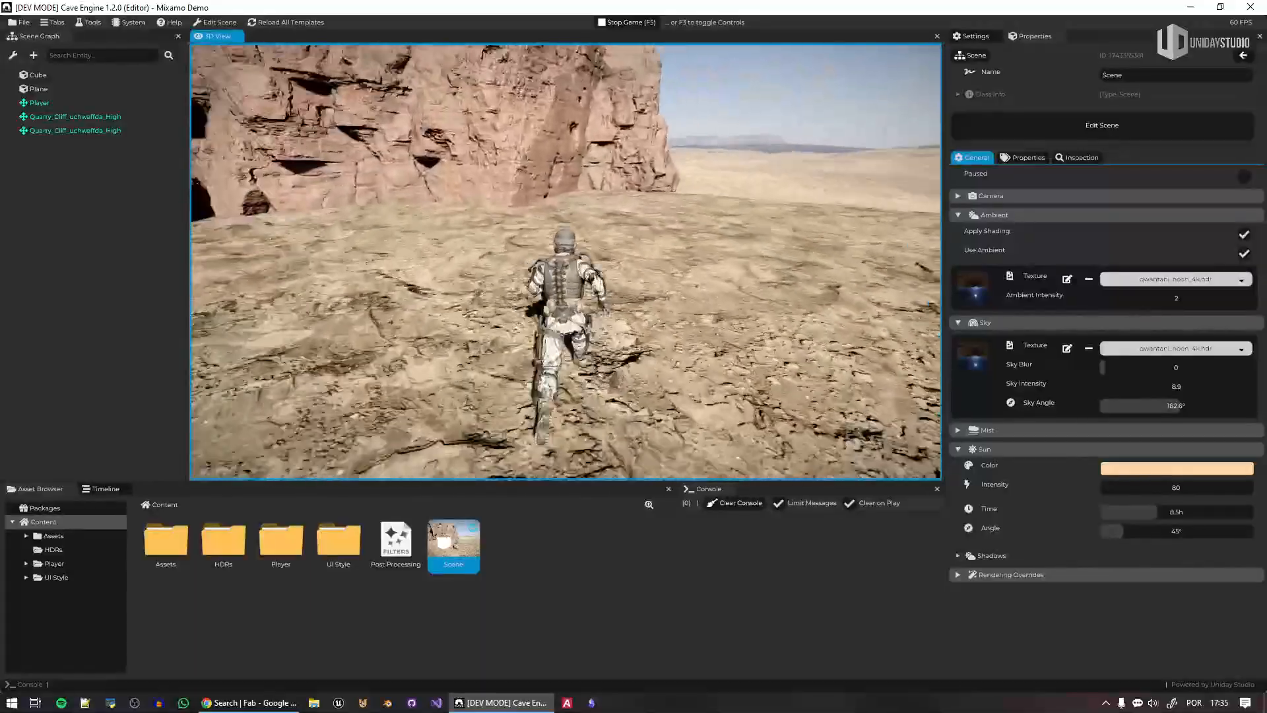
pyautogui.press('F5')
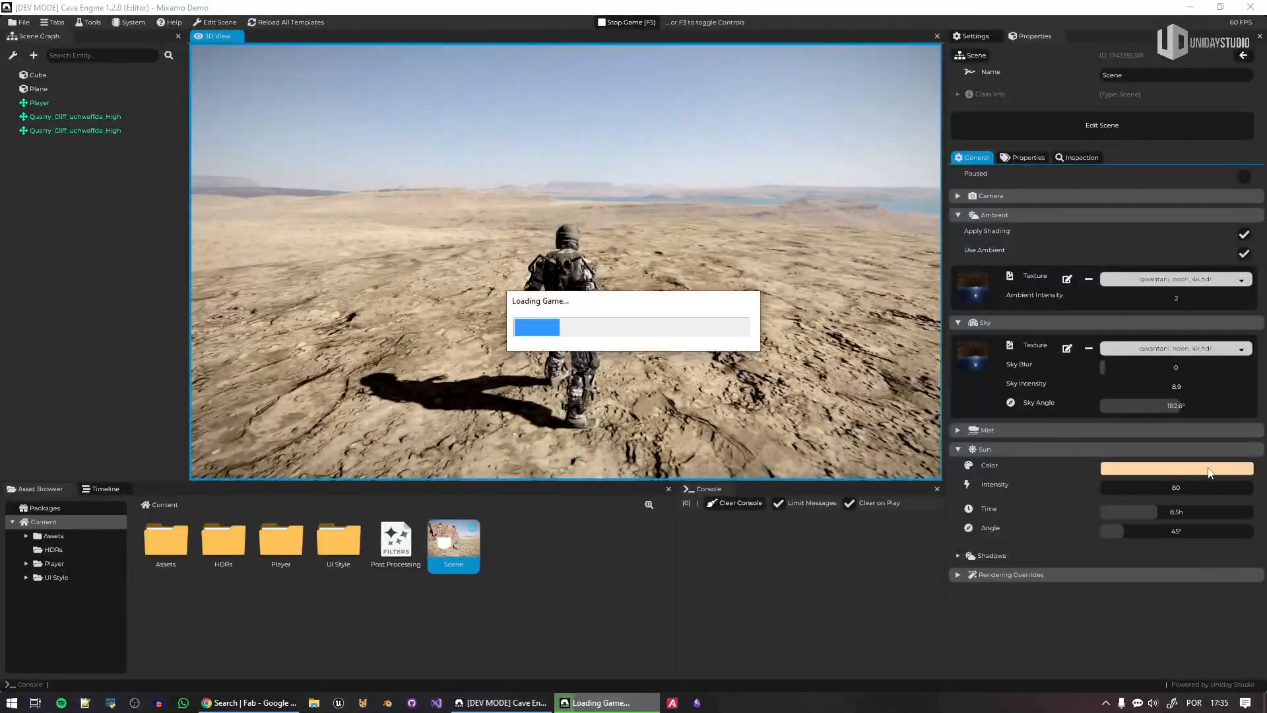